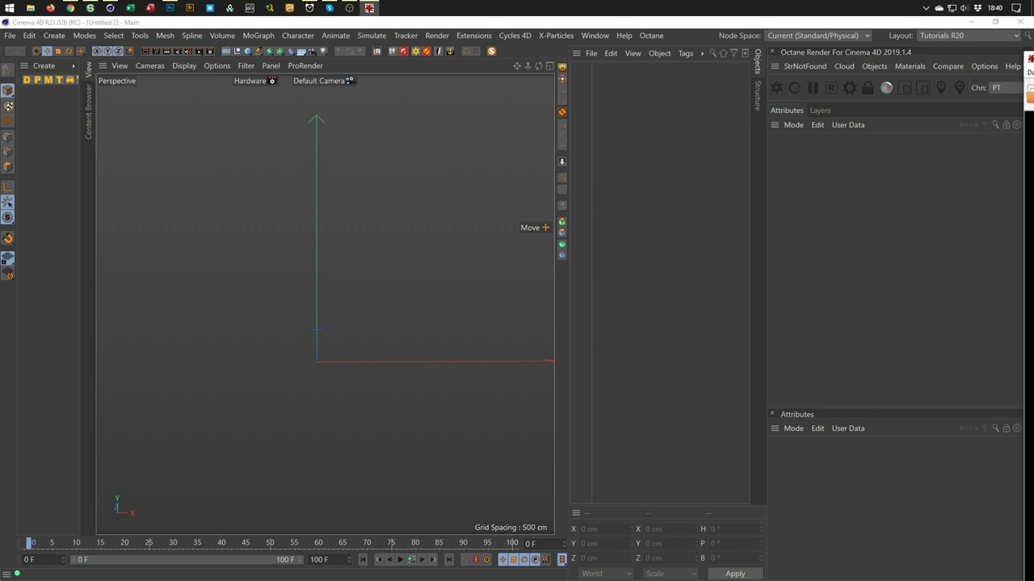
Bring the street photo up in IrfanView over the empty Cinema 4D scene.
left_click(369, 8)
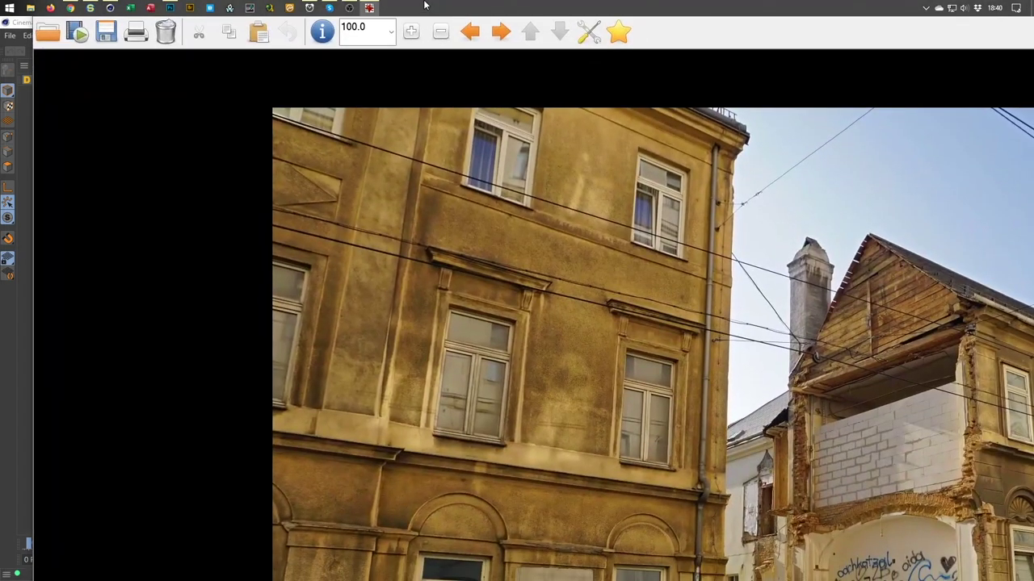
Maximize IrfanView and flip between images 2/8 and 3/8, ending on the pedestrian-free photo.
left_click_drag(422, 16, 485, 8)
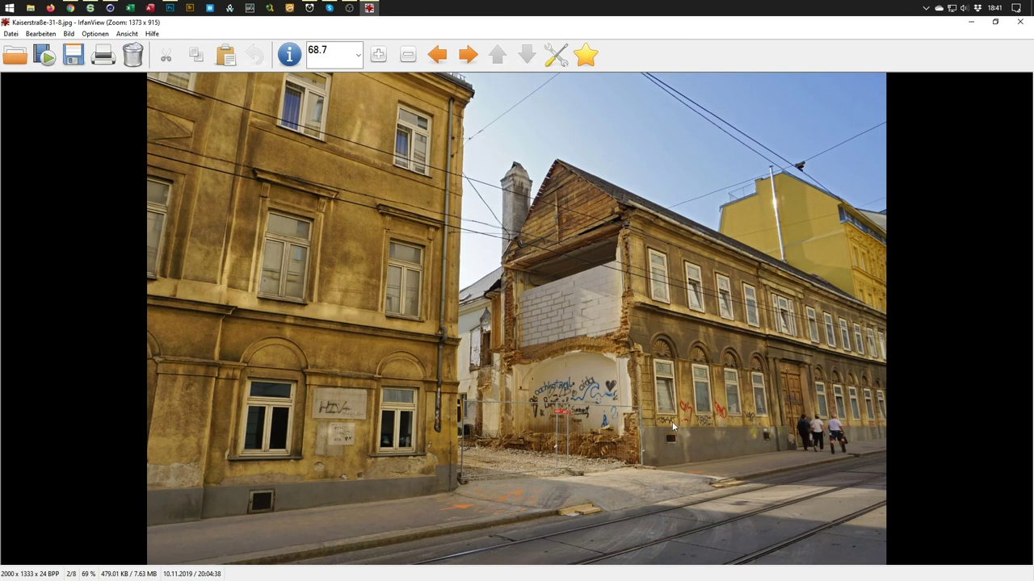
key("Right")
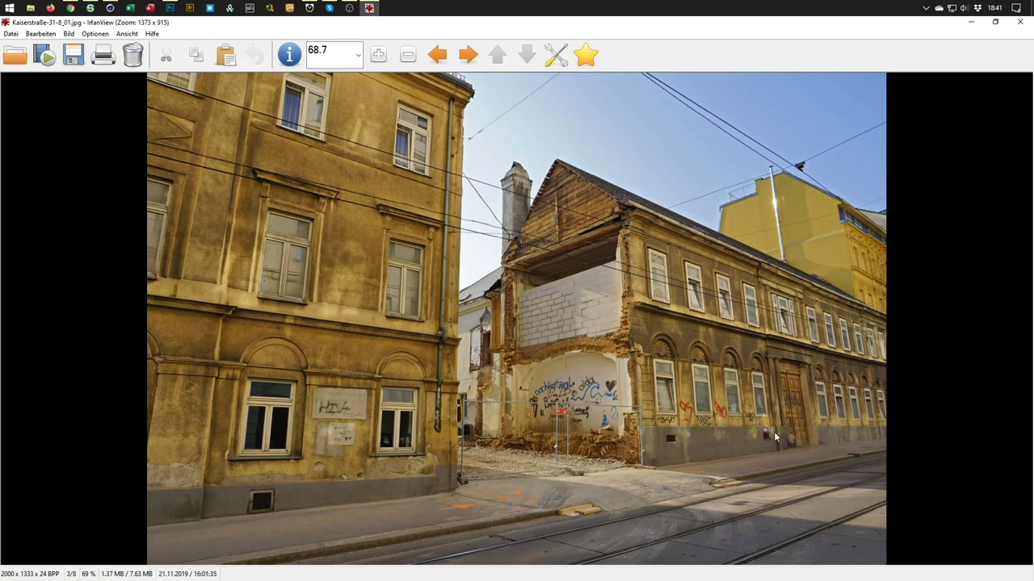
key("Left")
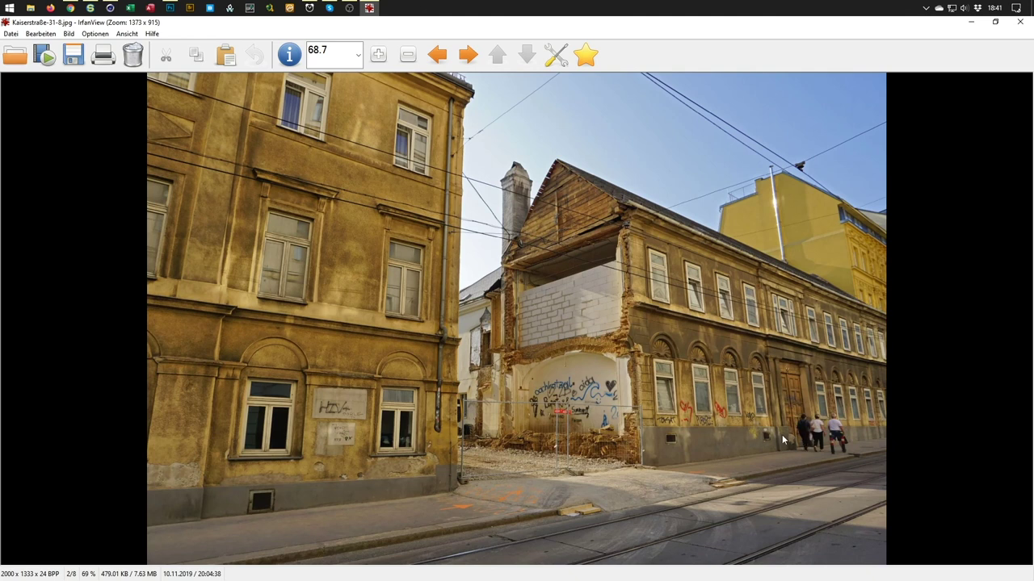
key("Right")
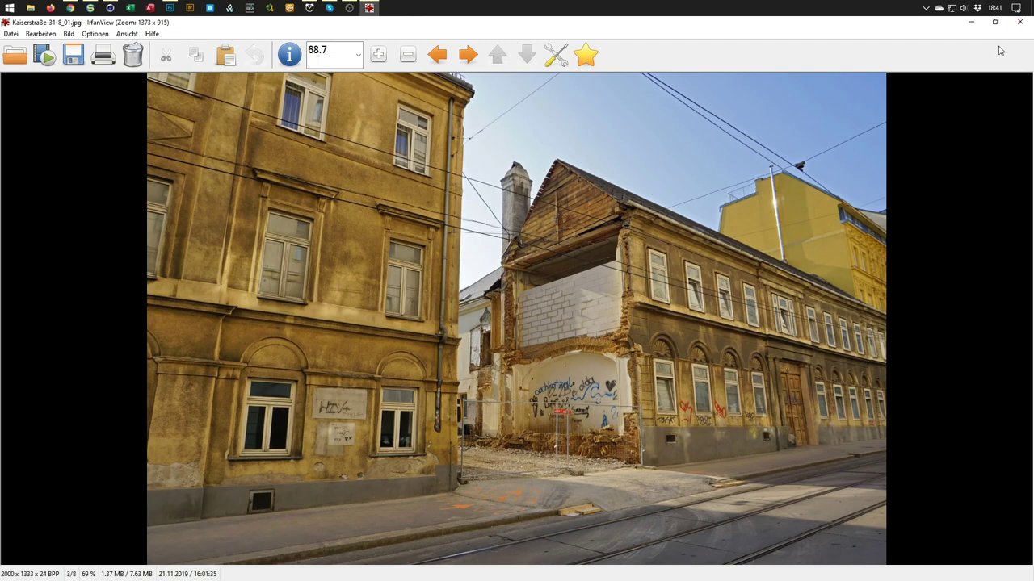
Close IrfanView, add a Camera, and make the viewport look through it.
left_click(1015, 28)
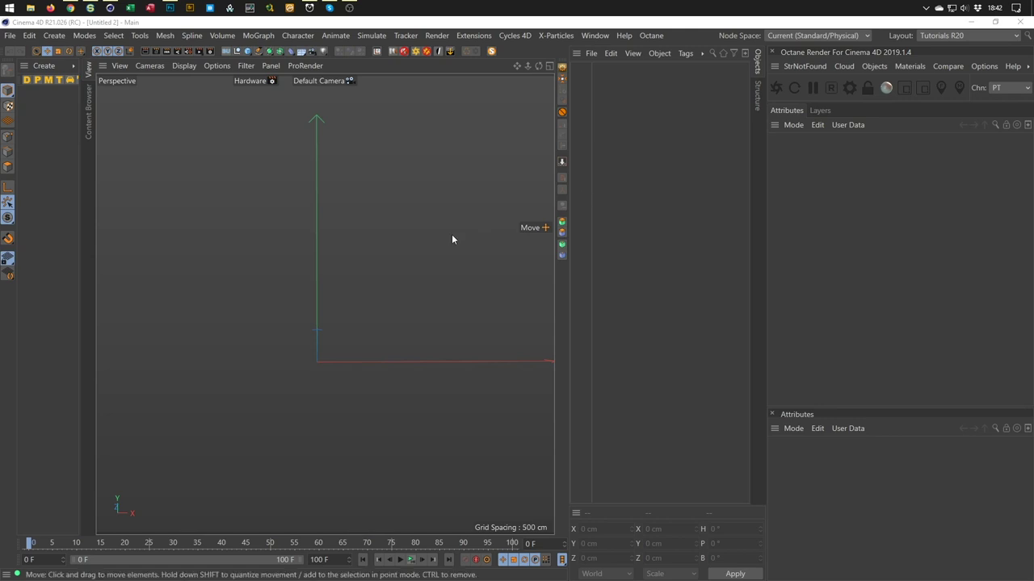
left_click(313, 51)
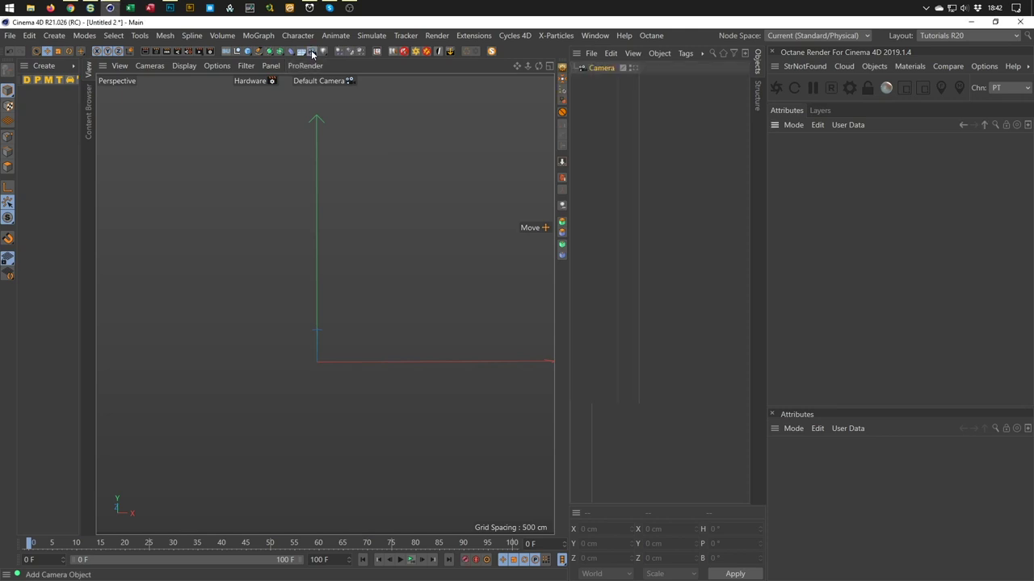
left_click(633, 68)
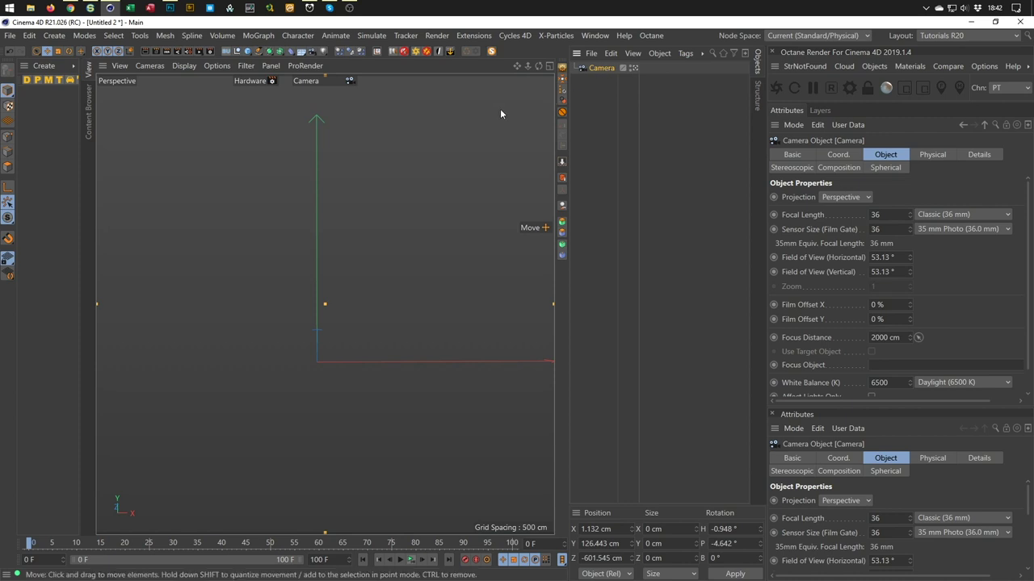
Set the Low preset's output to 2000 × 1333 with Lock Ratio on.
left_click(209, 50)
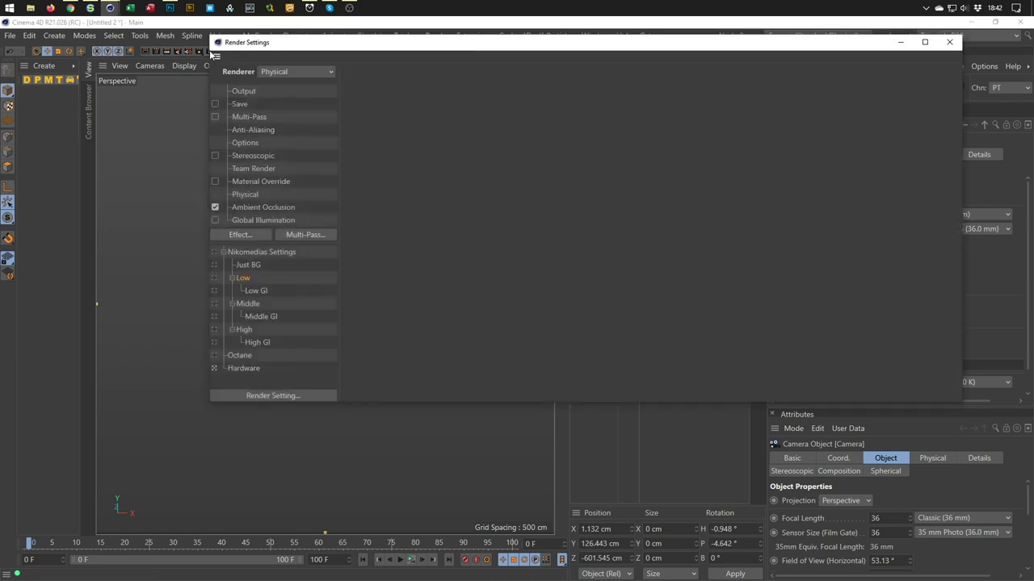
left_click(215, 292)
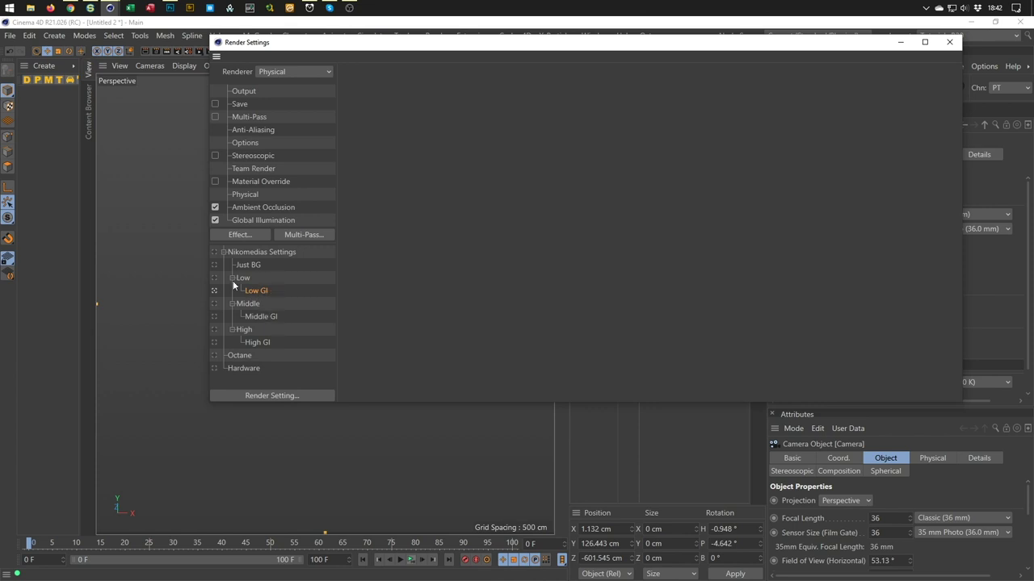
left_click(215, 279)
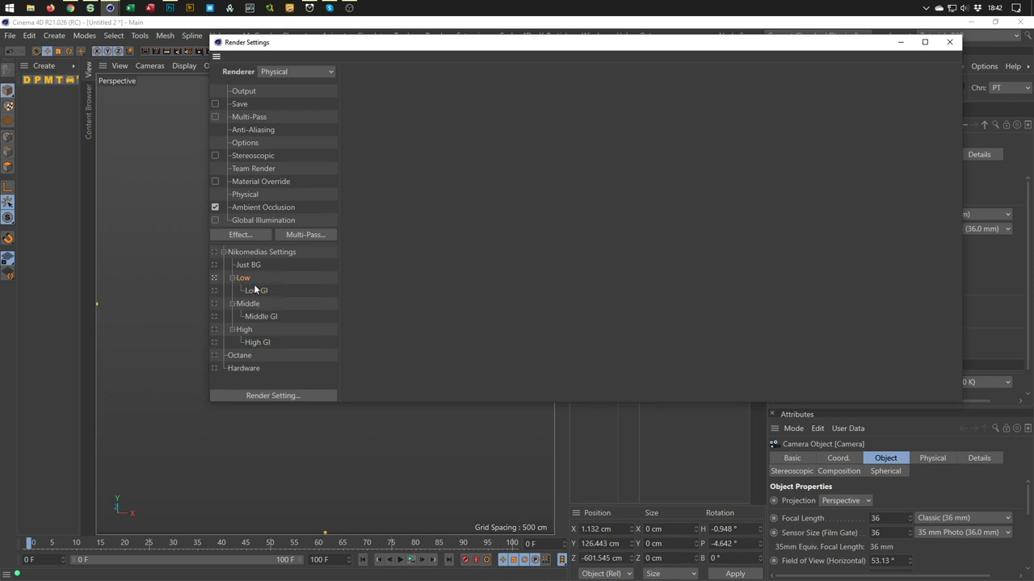
left_click(244, 91)
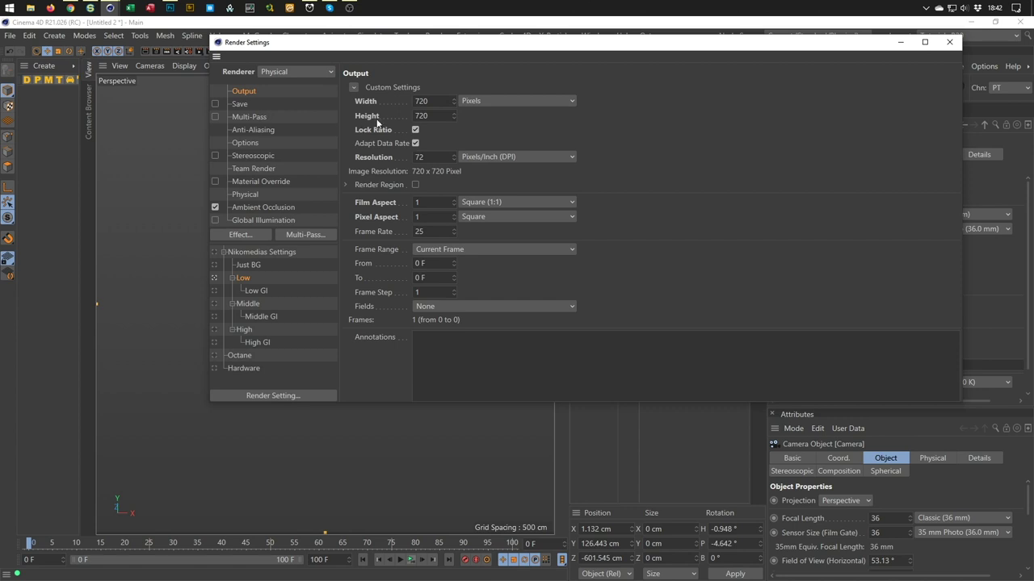
double_click(420, 101)
type("2000")
key("Tab")
type("1333")
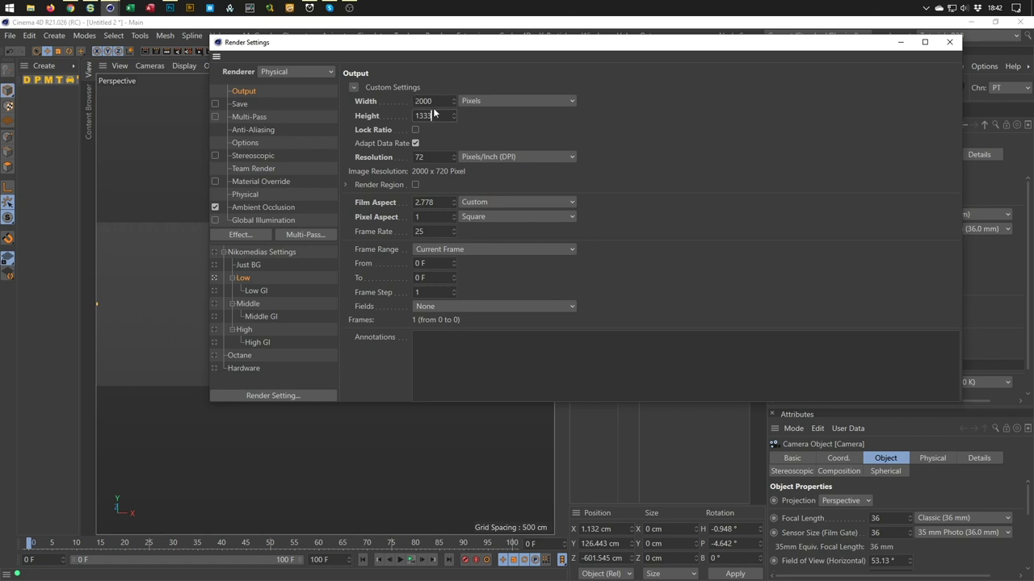
left_click(416, 130)
Give the Low GI preset the same 2000 × 1333 locked-ratio output.
left_click(258, 290)
left_click(424, 100)
type("2000")
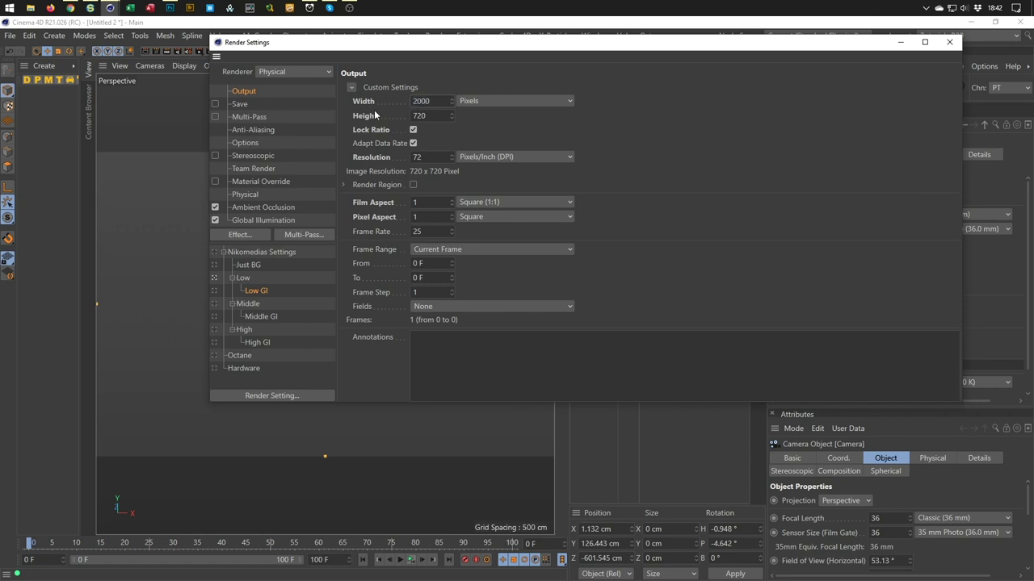
left_click(413, 130)
key("Tab")
type("1333")
left_click(414, 130)
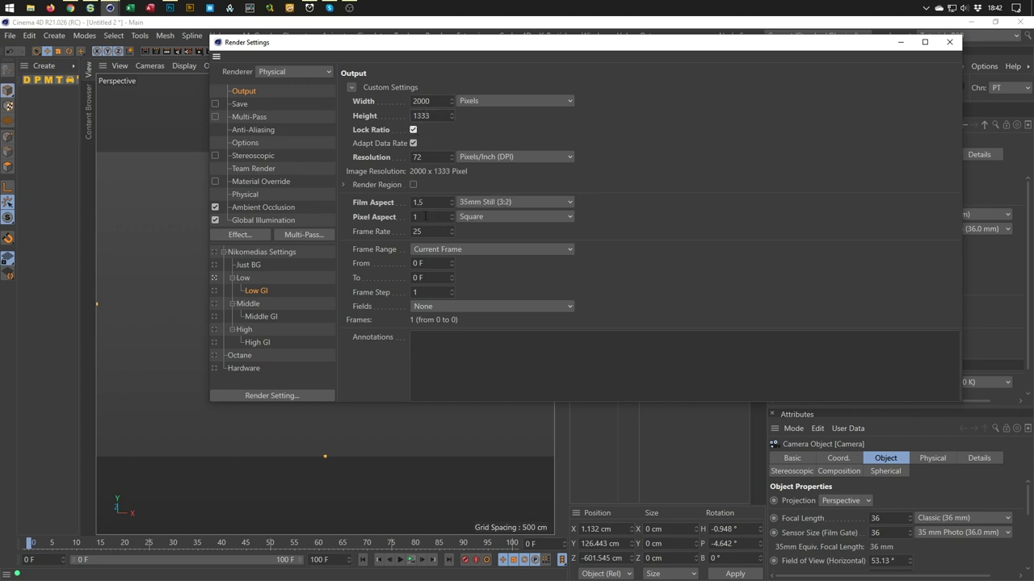
Set the Middle preset to 2000 × 1333 with locked ratio, then reactivate Low.
left_click(244, 303)
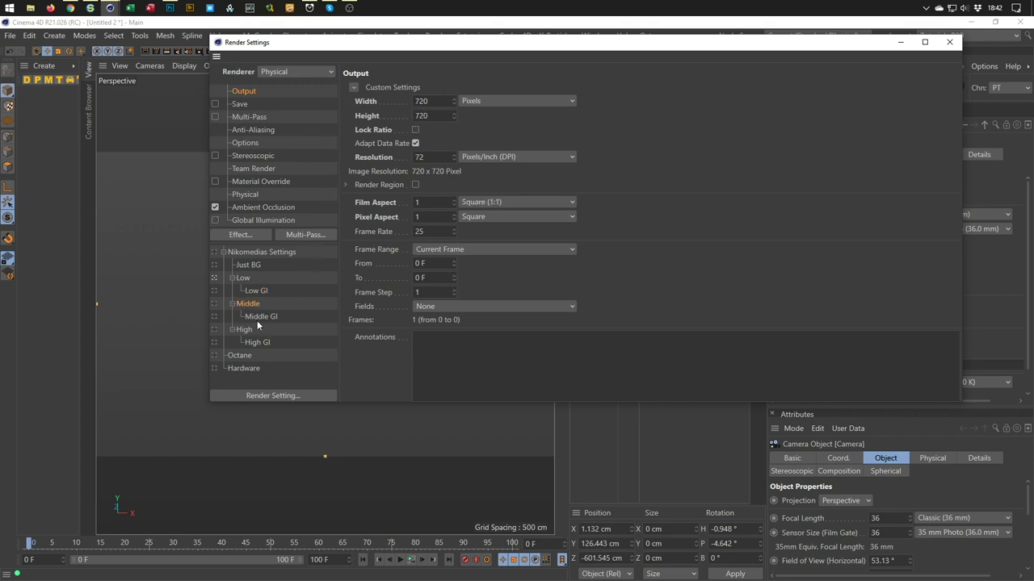
left_click(434, 99)
type("2000")
key("Return")
left_click(438, 116)
type("1333")
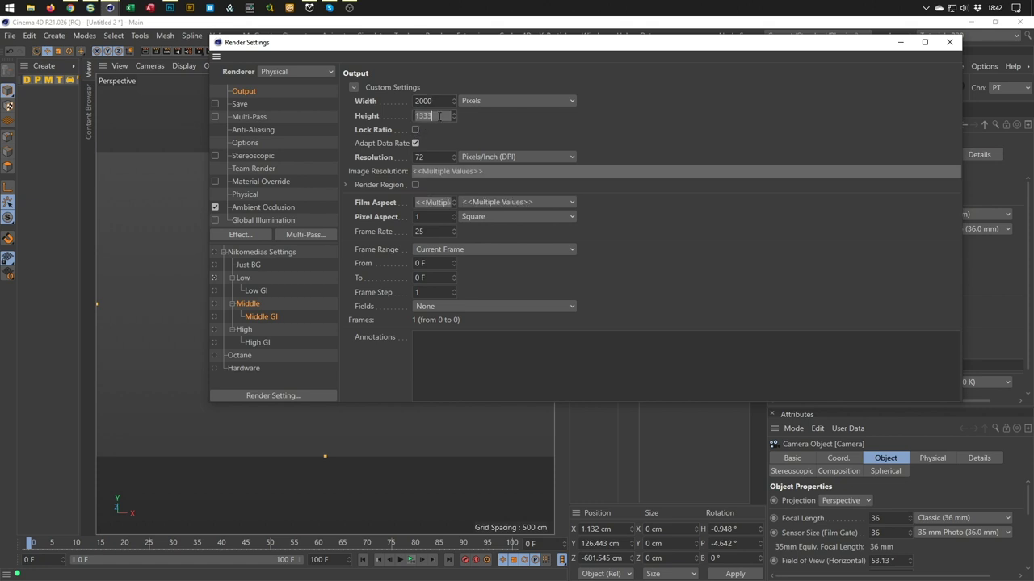
left_click(415, 129)
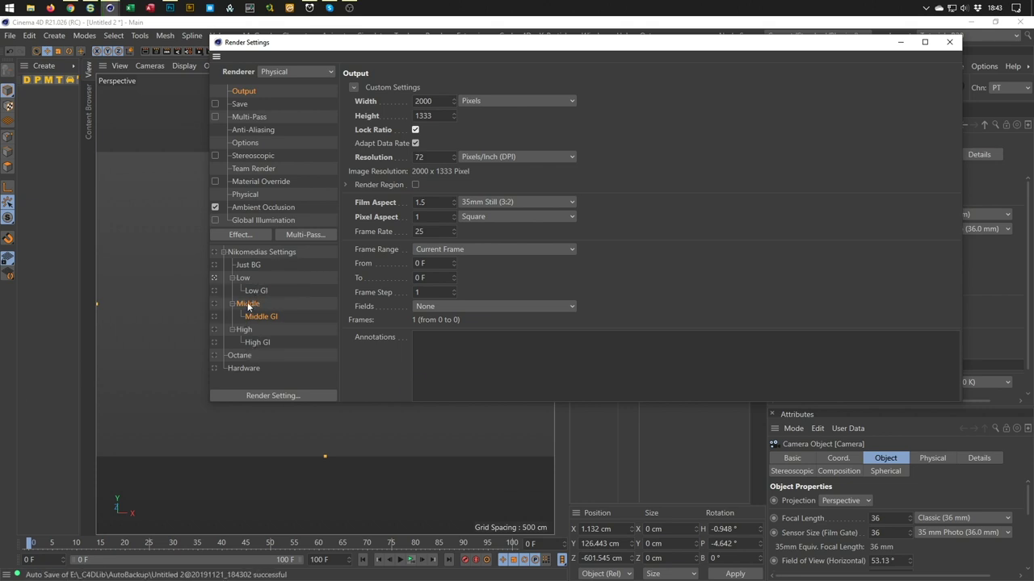
left_click(247, 280)
Add a Camera Calibrator tracker tag to the Camera and close the Octane Render panel.
left_click(949, 42)
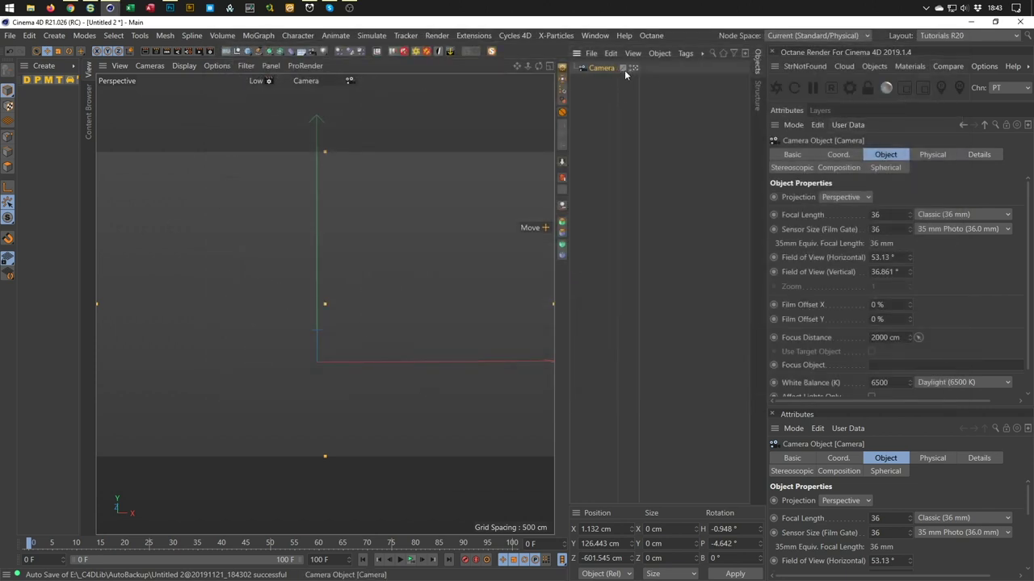
right_click(603, 69)
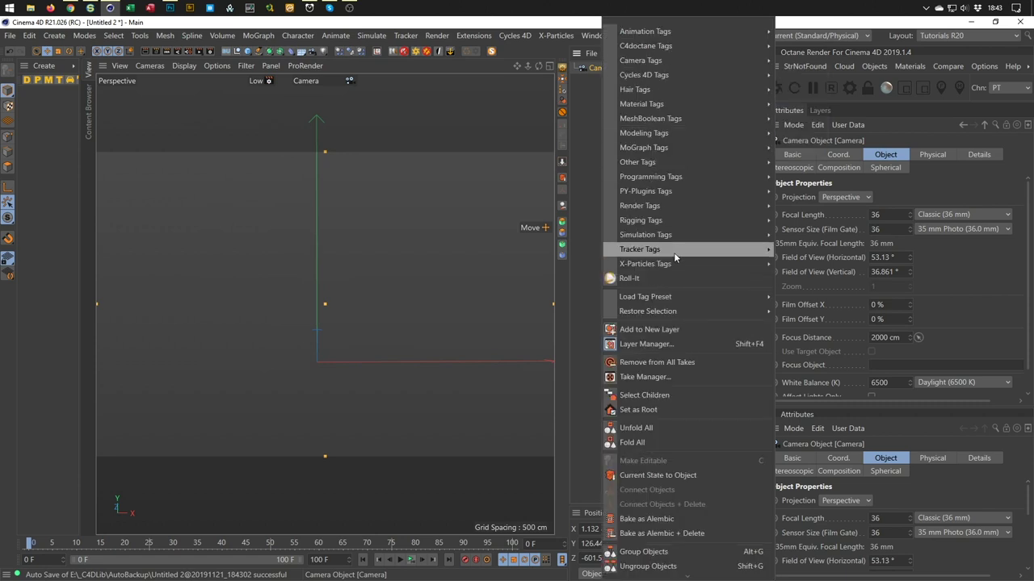
mouse_move(674, 252)
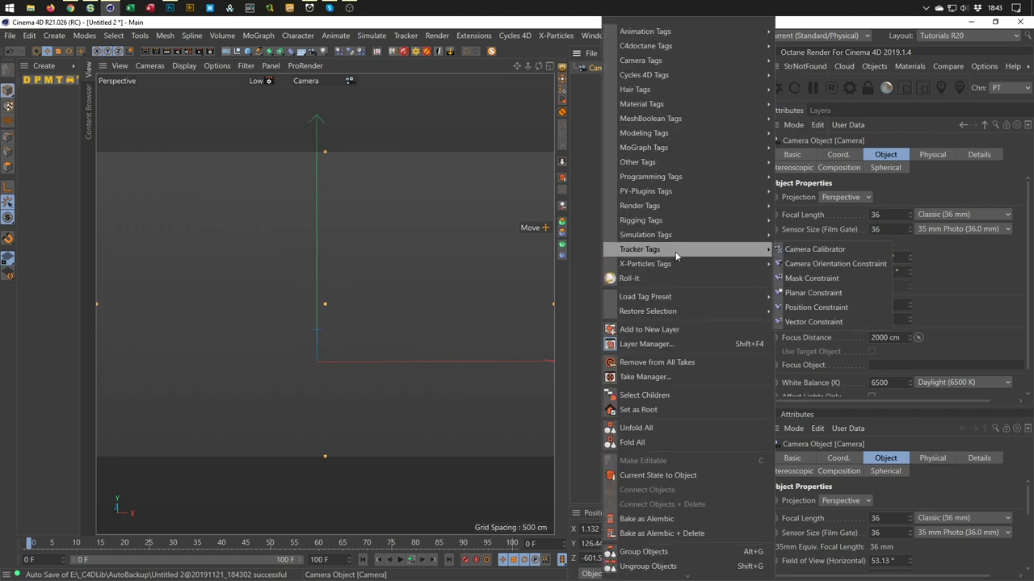
left_click(821, 250)
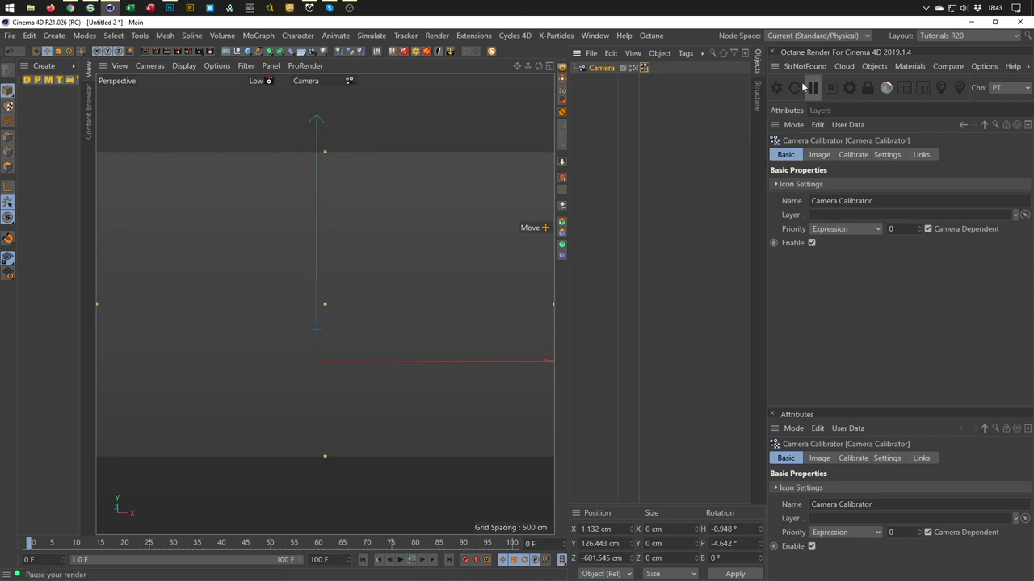
left_click(772, 52)
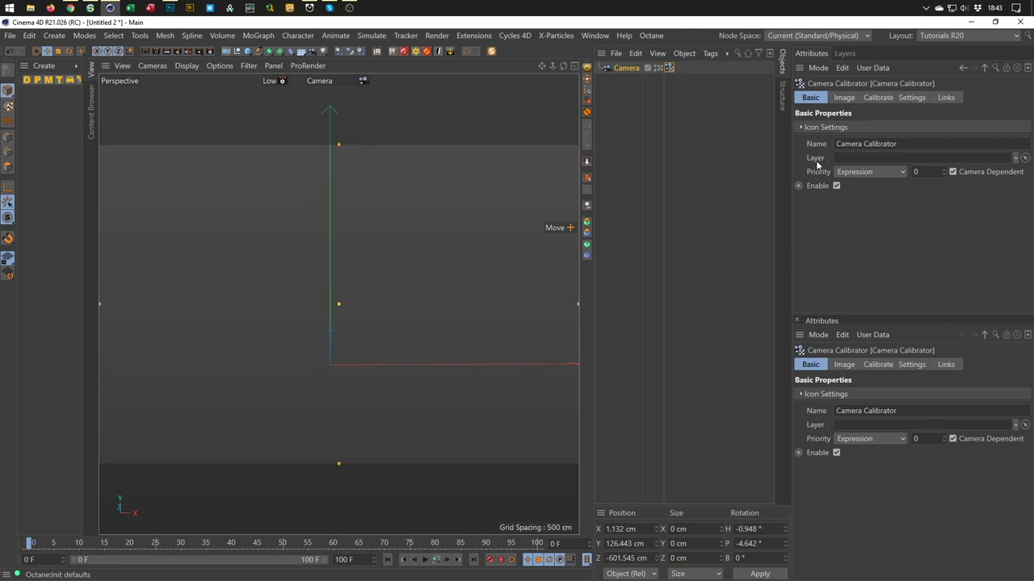
Load Kaiserstraße-31-8_01.jpg into the calibrator's Image field, then show the Calibrate tab.
left_click(844, 98)
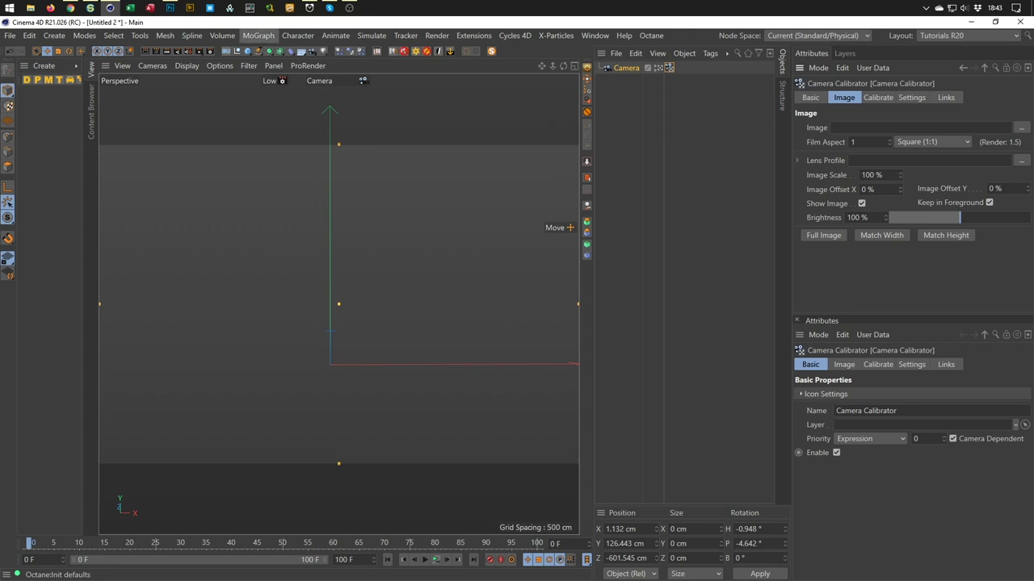
left_click_drag(402, 300, 855, 127)
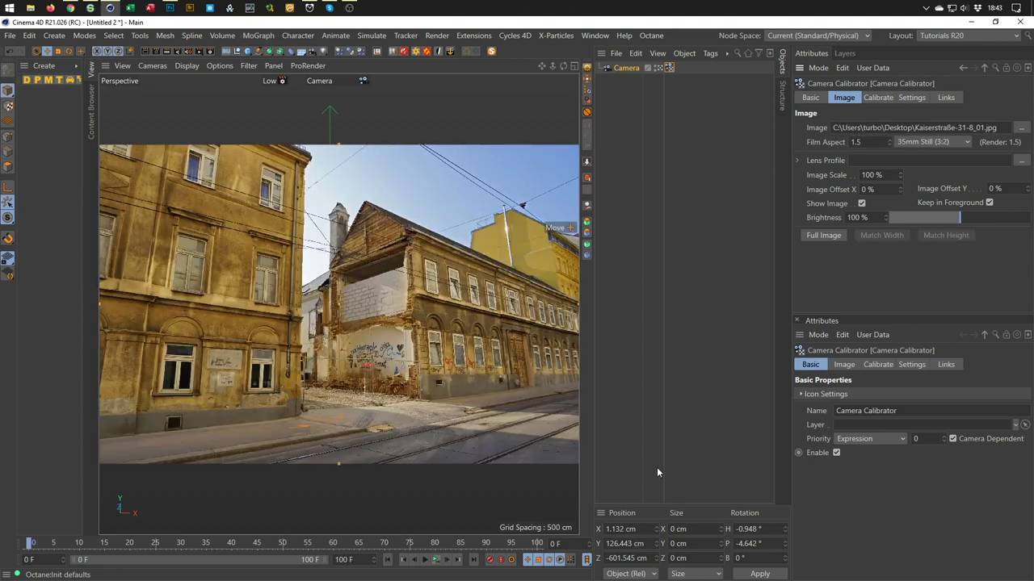
left_click(884, 98)
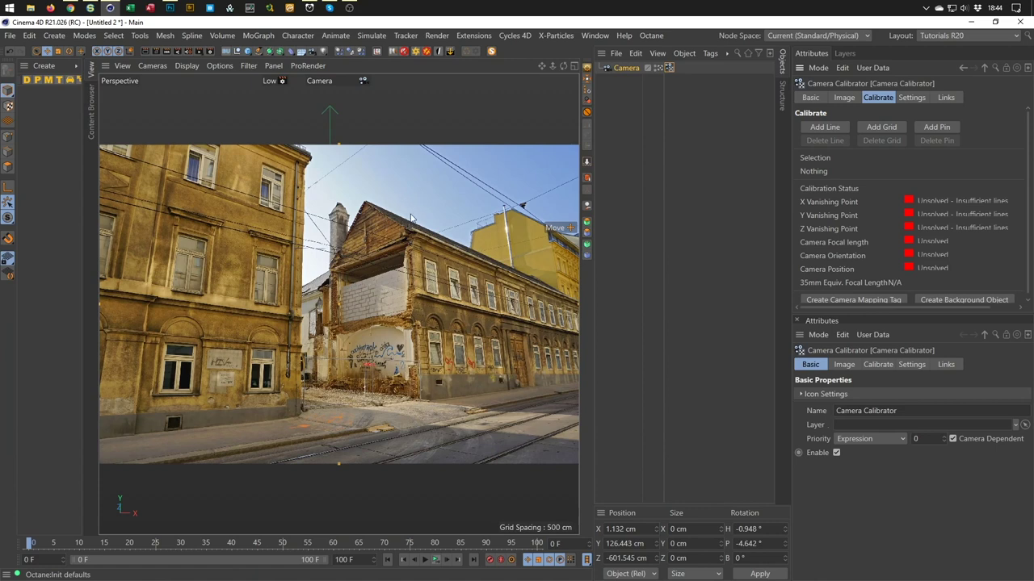
Add a calibration line along the street edge and assign it to Z.
left_click(824, 128)
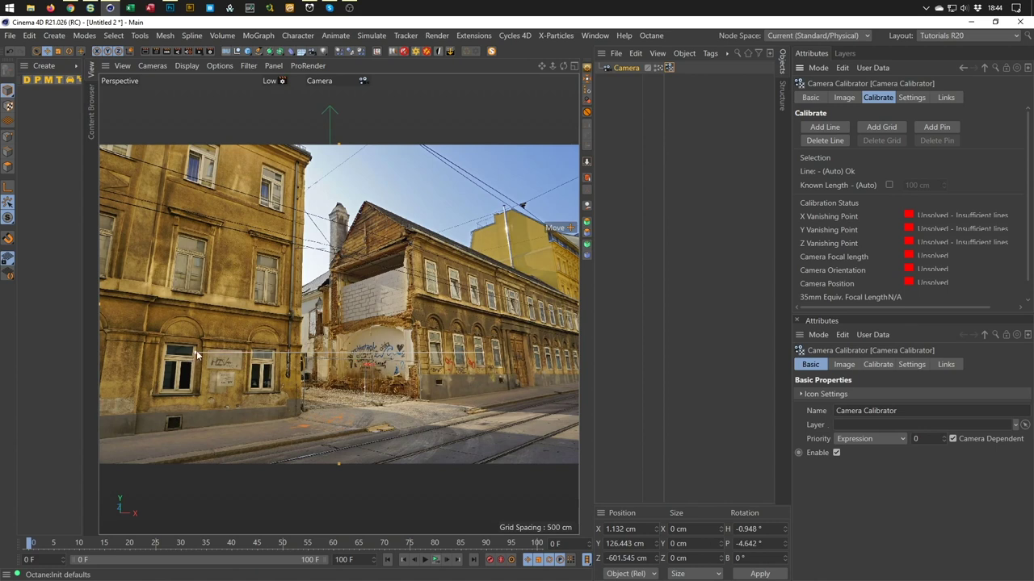
left_click_drag(195, 351, 288, 461)
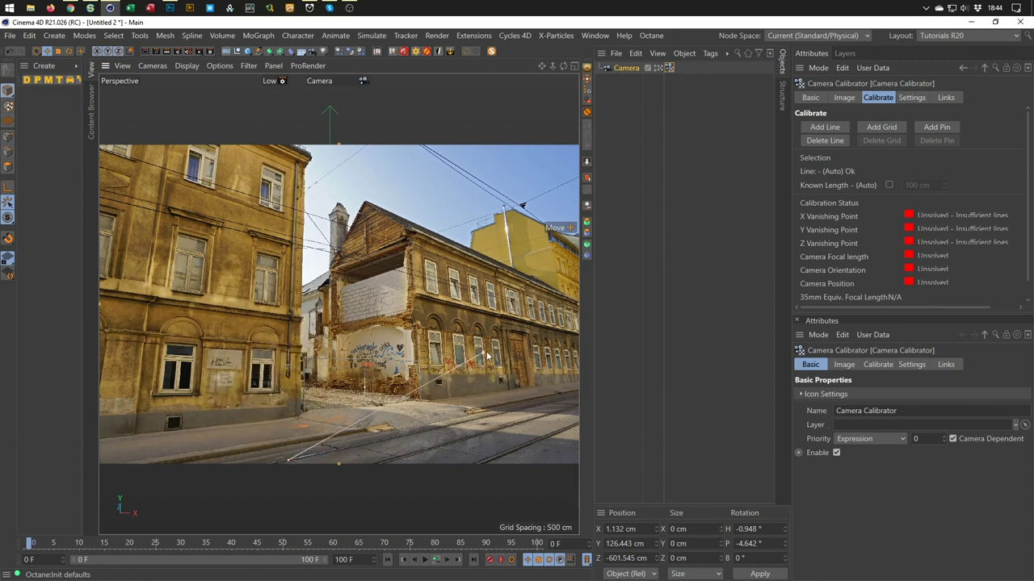
left_click_drag(488, 356, 571, 395)
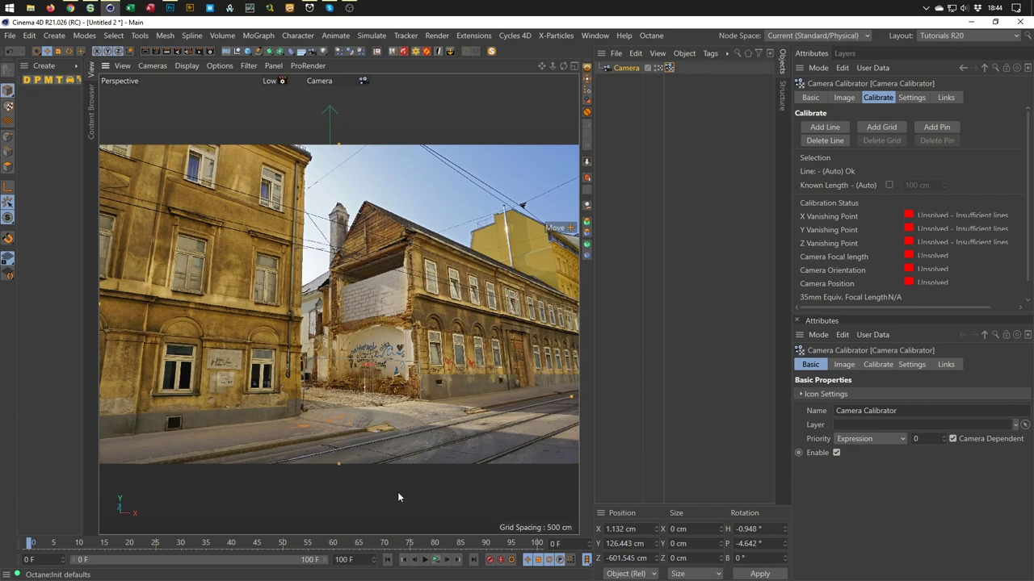
left_click(447, 427)
left_click(447, 427)
Add a second calibration line along the curb, also assigned to Z.
left_click(837, 127)
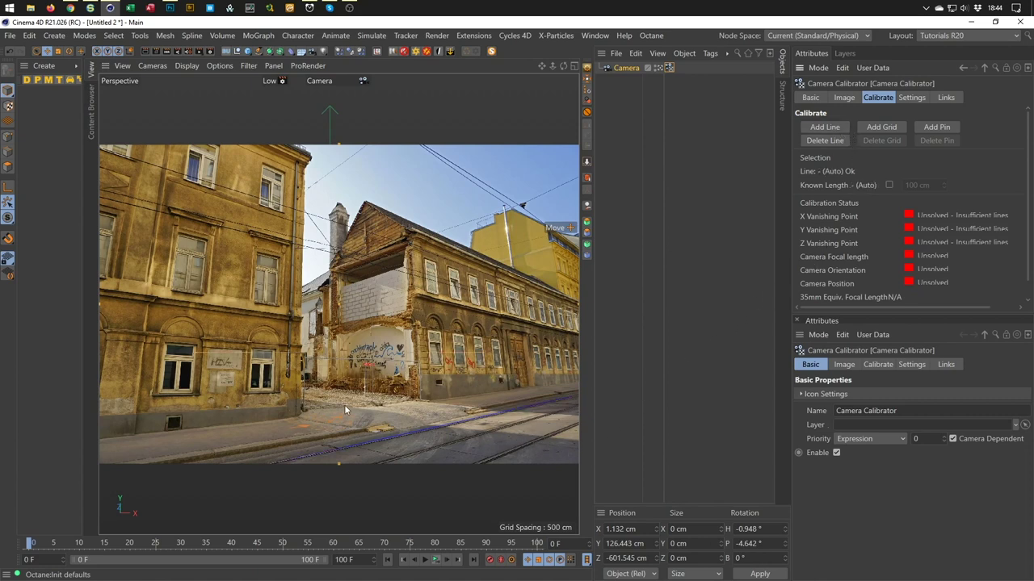
left_click_drag(473, 369, 532, 363)
left_click_drag(196, 350, 338, 419)
left_click(476, 434)
left_click(476, 435)
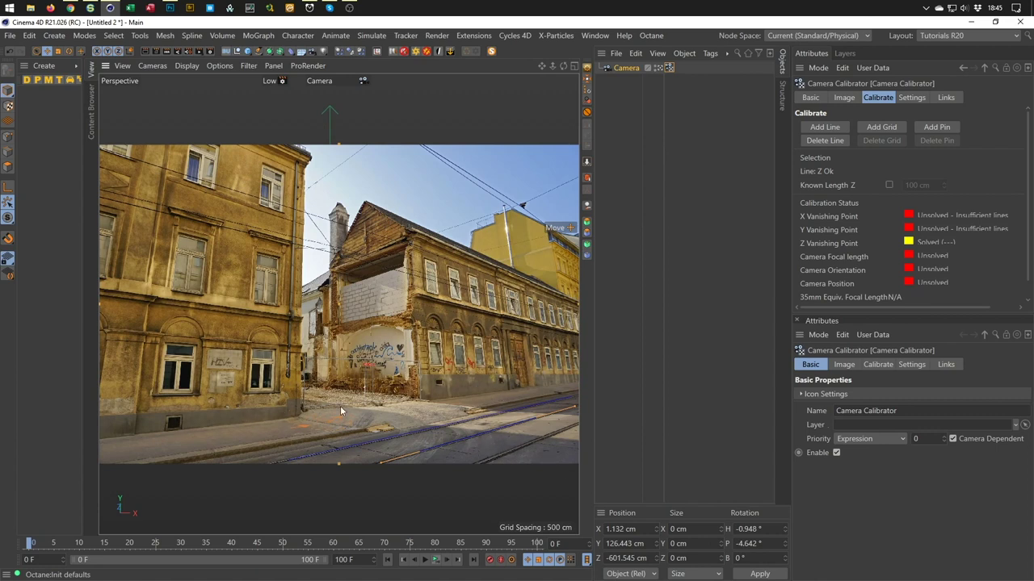
Add a calibration line along the sidewalk edge set to the Z direction.
left_click(833, 130)
left_click_drag(196, 354, 145, 433)
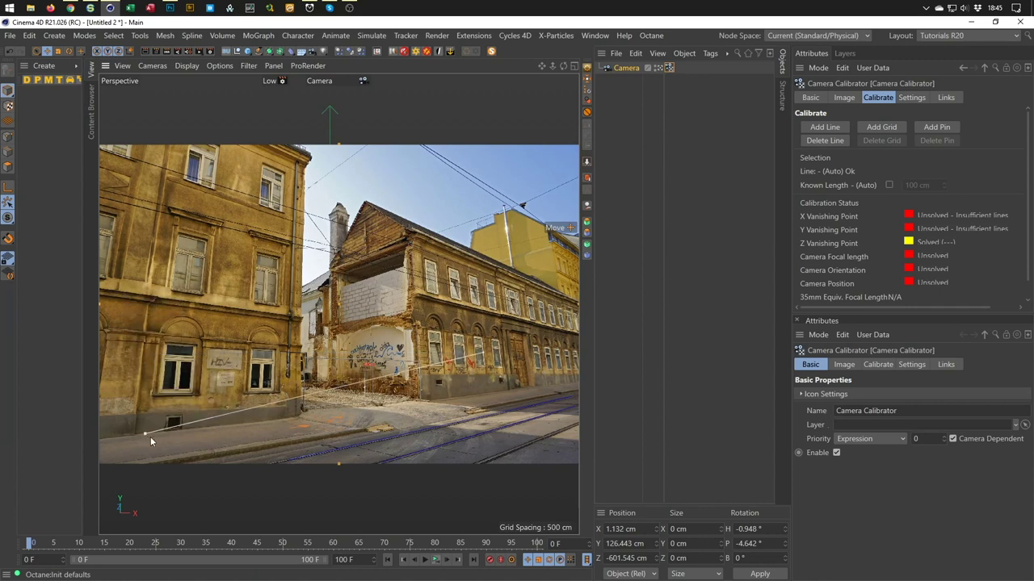
left_click_drag(487, 356, 533, 386)
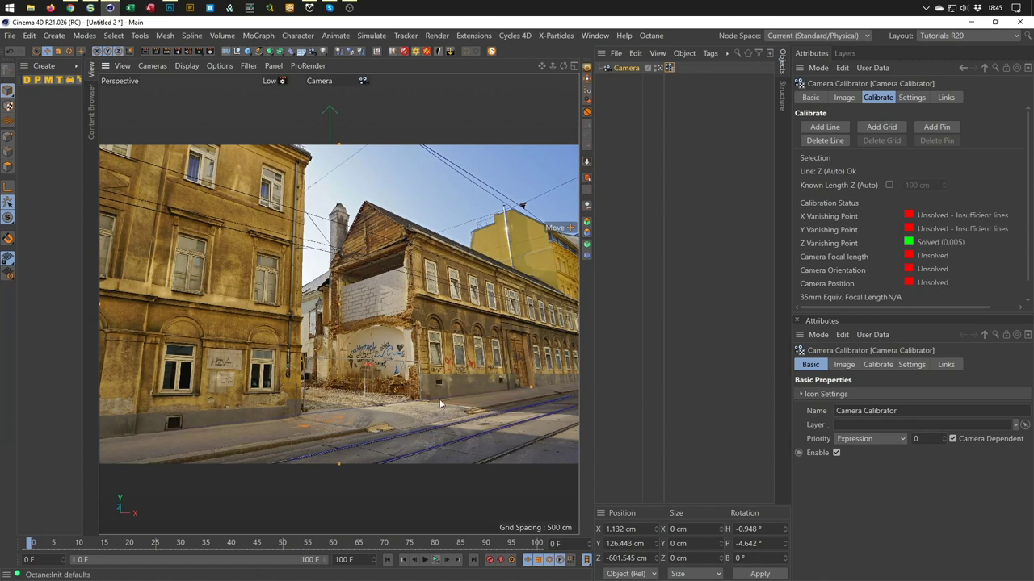
left_click(330, 409)
Add a line along a facade window row and assign it to X.
left_click(832, 129)
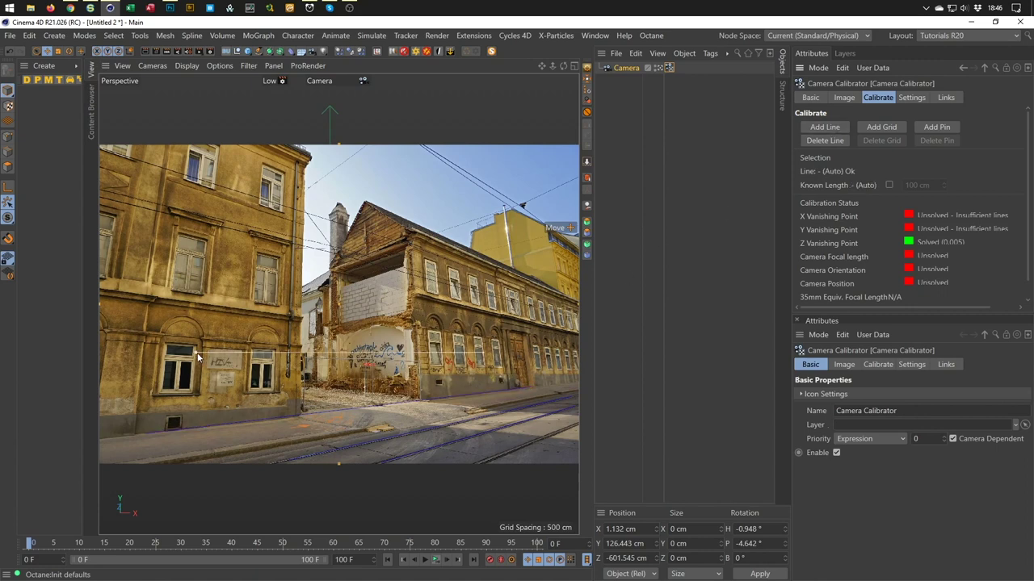
left_click_drag(196, 355, 306, 386)
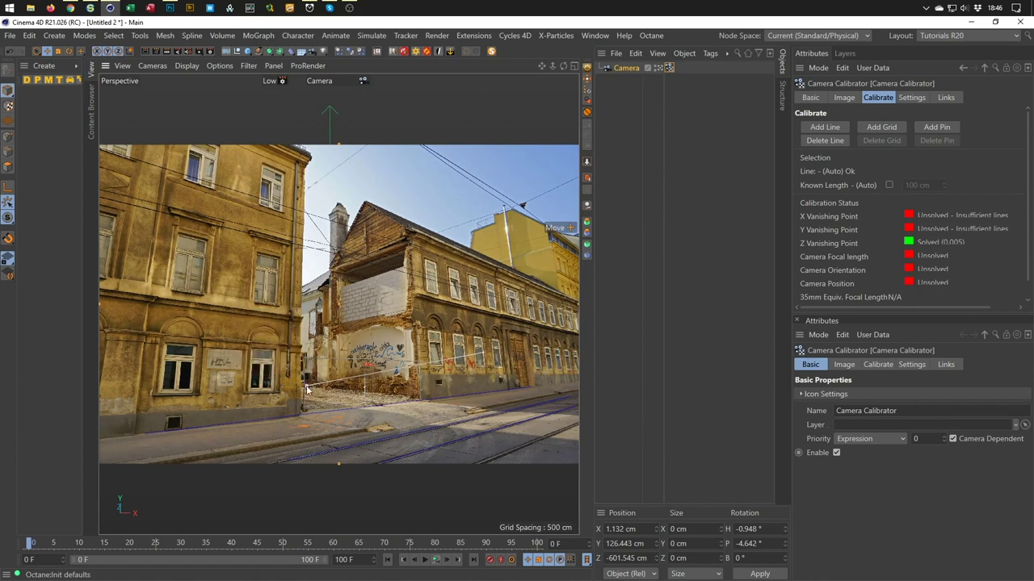
left_click_drag(482, 356, 410, 397)
left_click(349, 395)
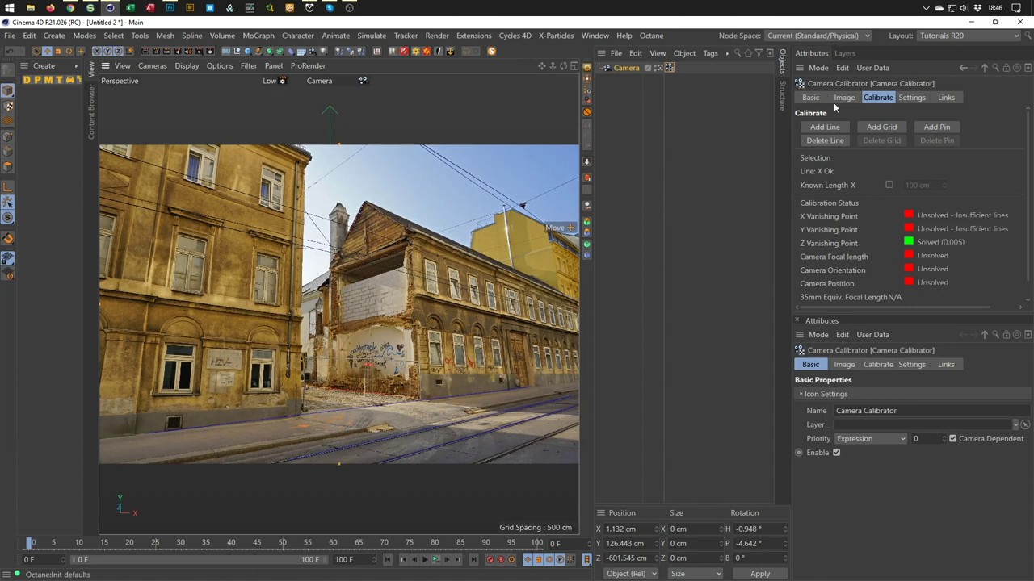
Add another line aligned with the right brick building's facade edge.
left_click(833, 127)
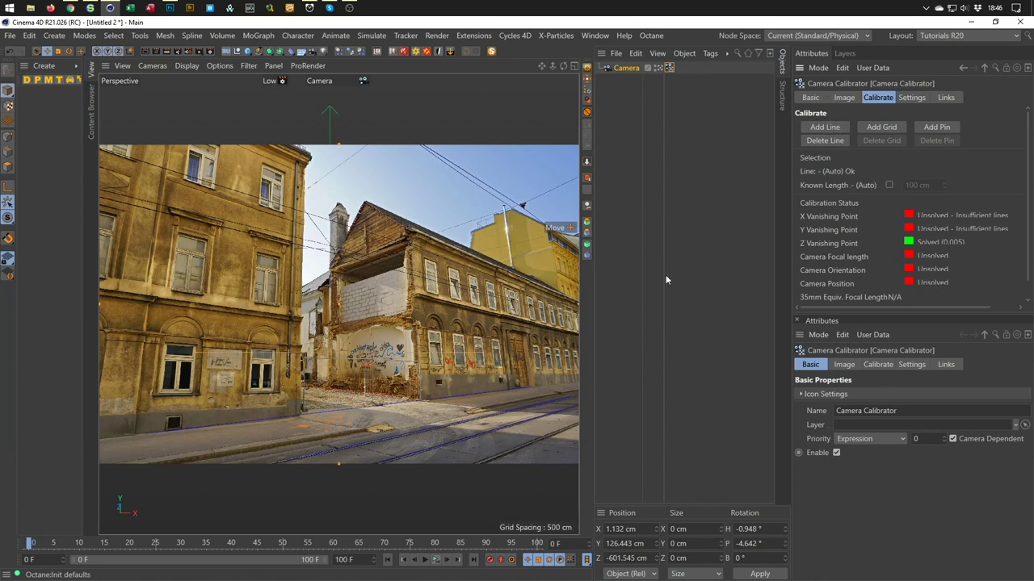
left_click(196, 352)
left_click_drag(195, 352, 339, 323)
left_click_drag(298, 280, 299, 281)
left_click_drag(487, 356, 364, 267)
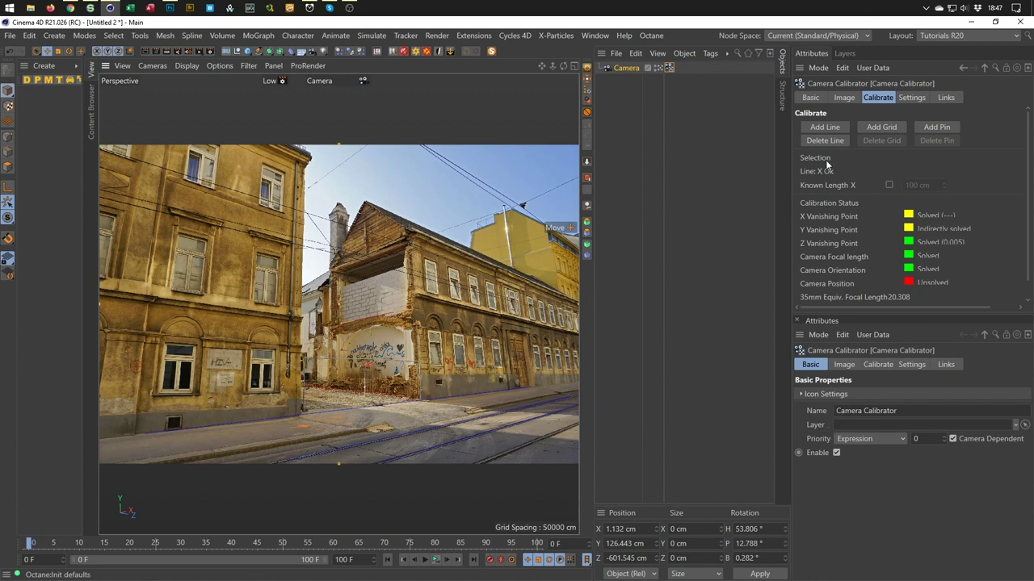
Add one more calibration line along the facade.
left_click(832, 126)
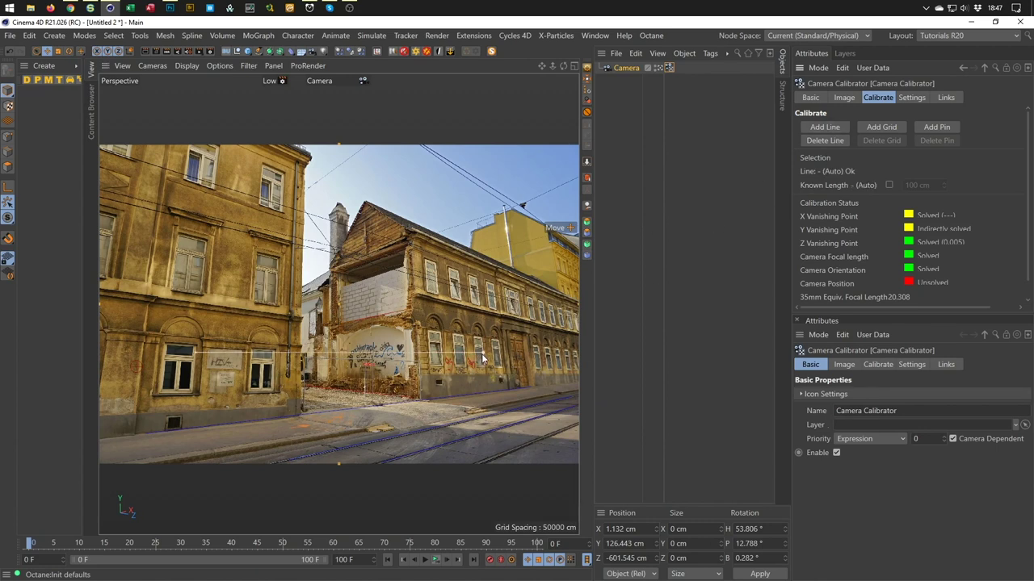
left_click_drag(483, 353, 406, 242)
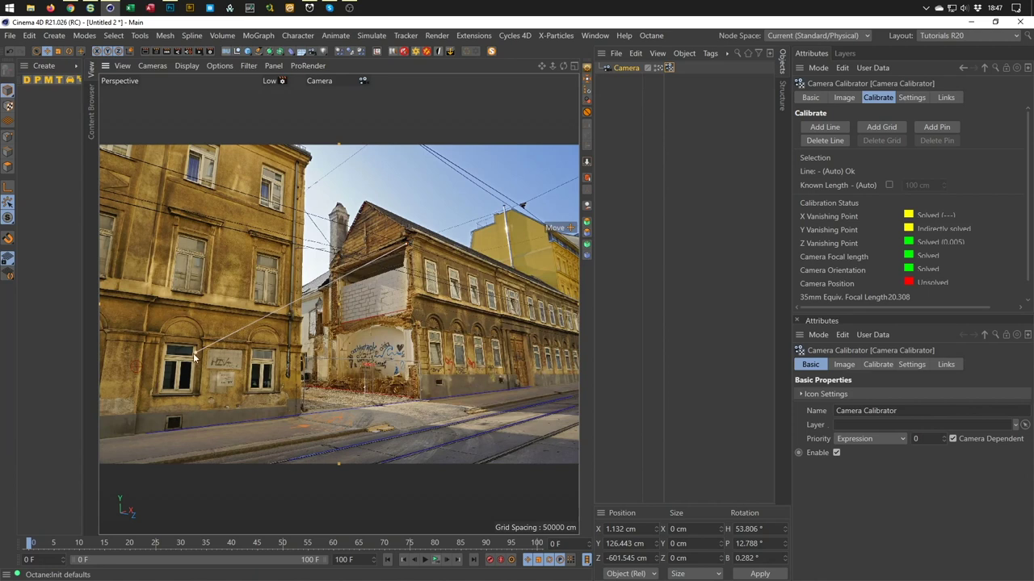
left_click_drag(194, 356, 328, 275)
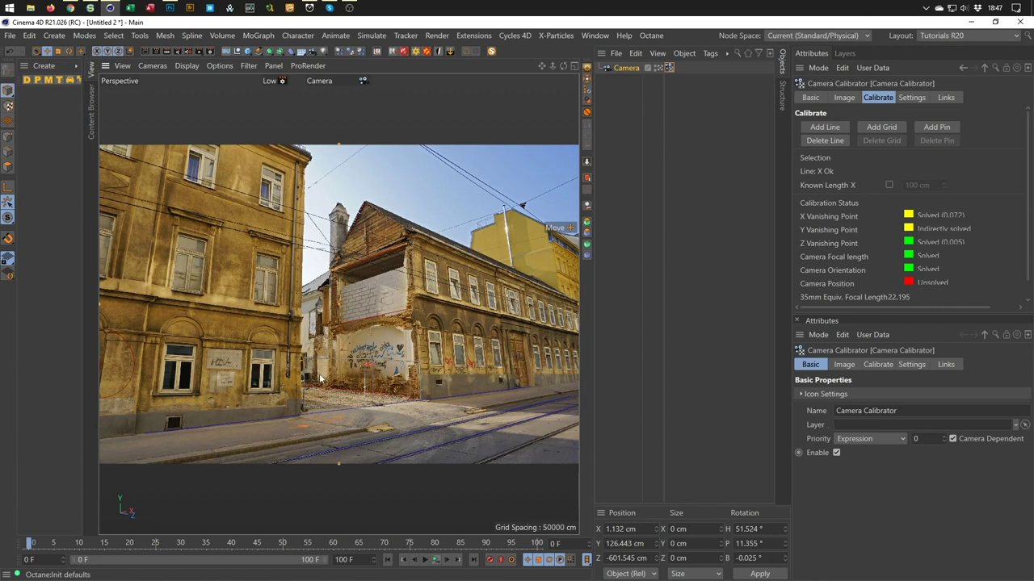
Add two vertical lines on the building corners, setting them to the Y direction.
left_click(825, 128)
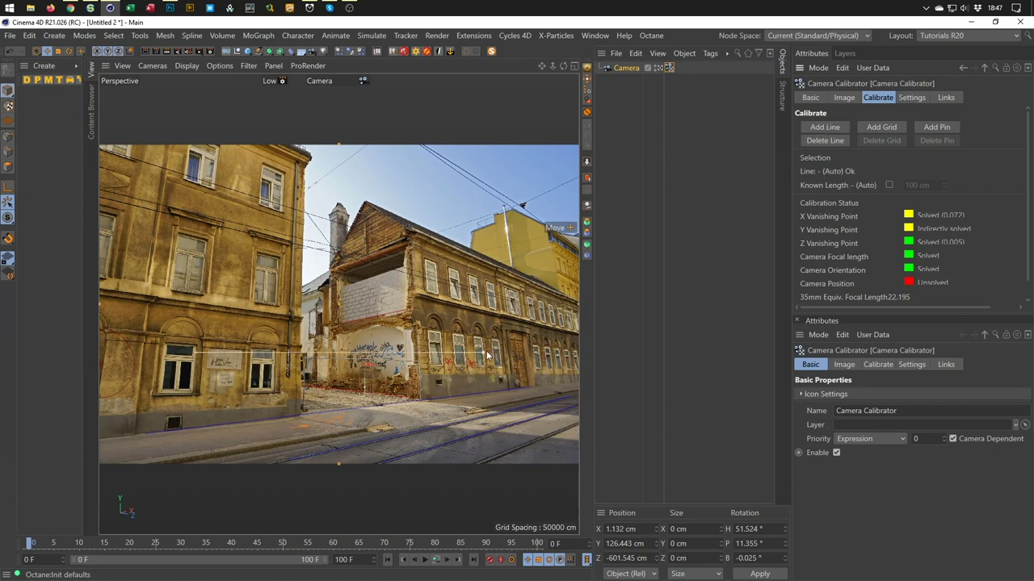
left_click_drag(484, 352, 412, 238)
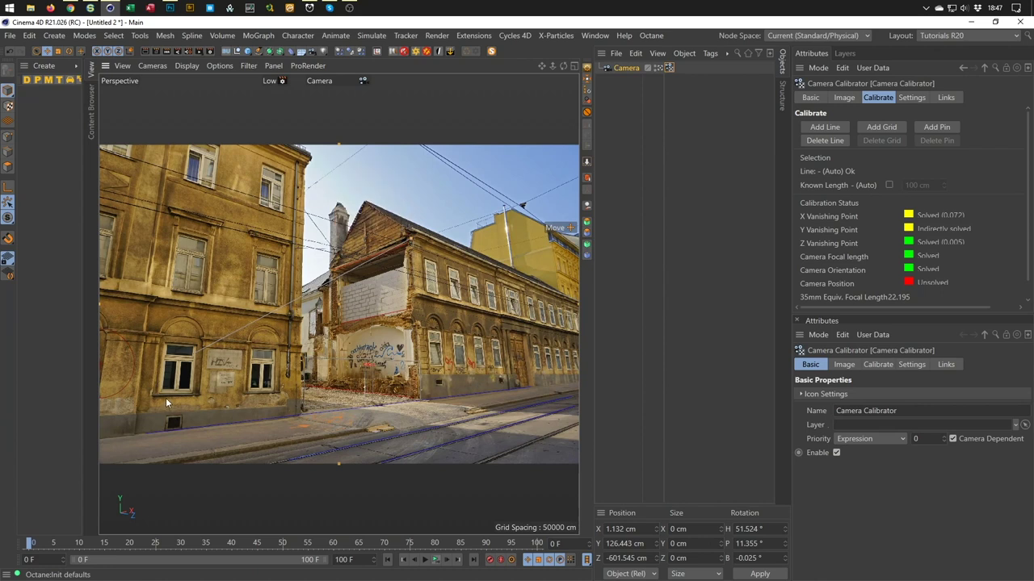
left_click_drag(197, 353, 417, 398)
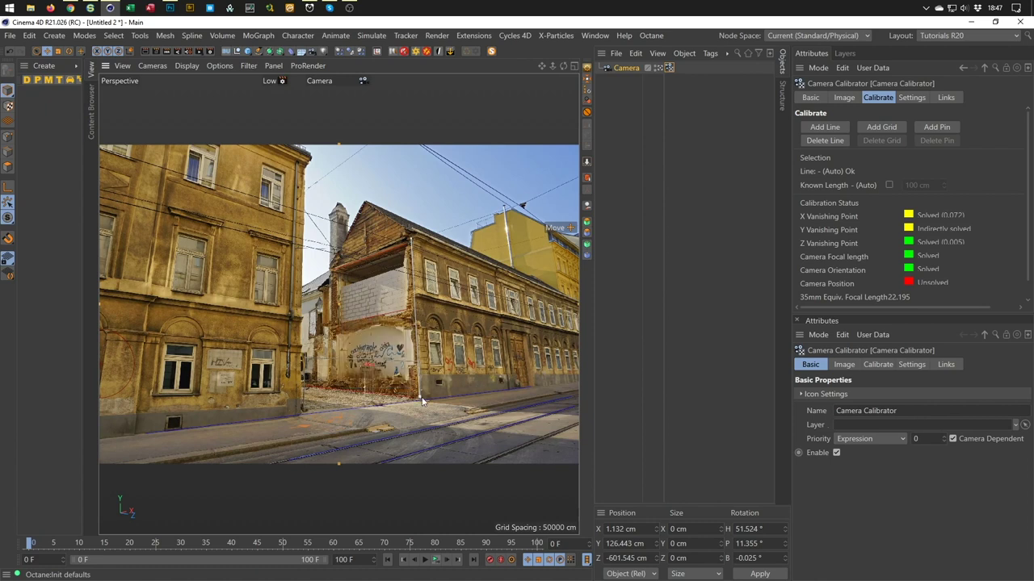
left_click(415, 323, "ctrl")
left_click(819, 128)
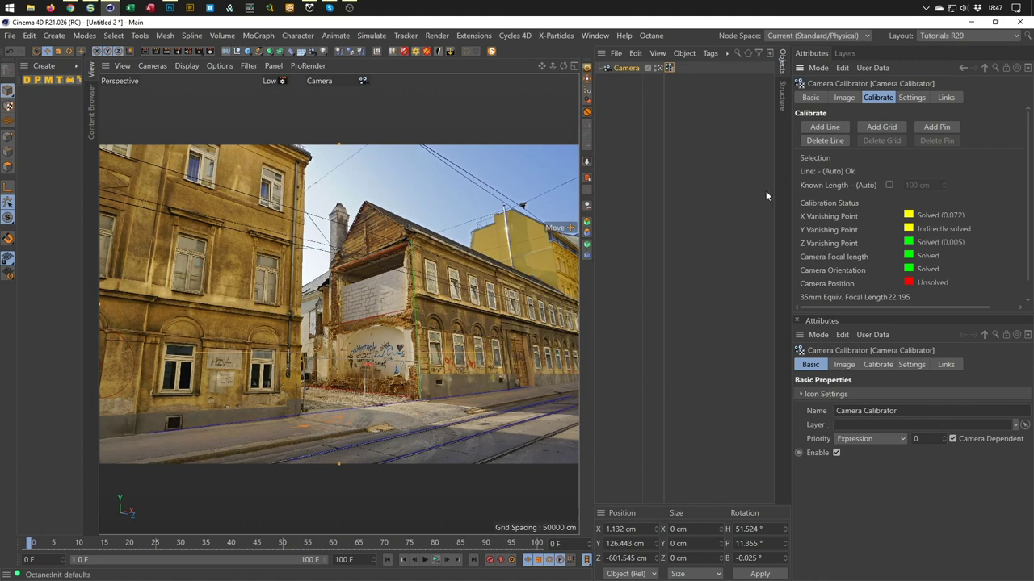
left_click_drag(487, 356, 302, 163)
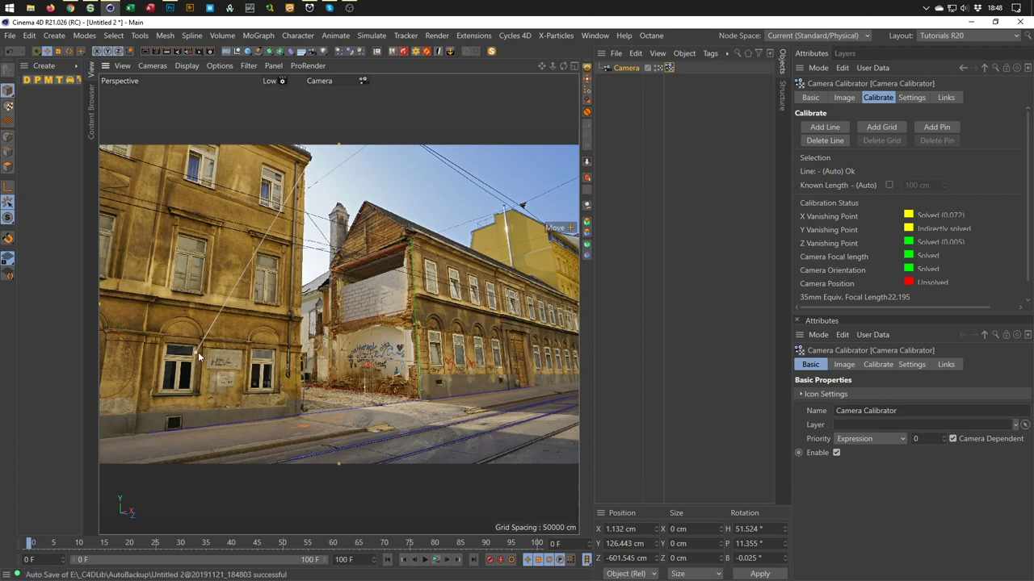
left_click_drag(196, 350, 300, 410)
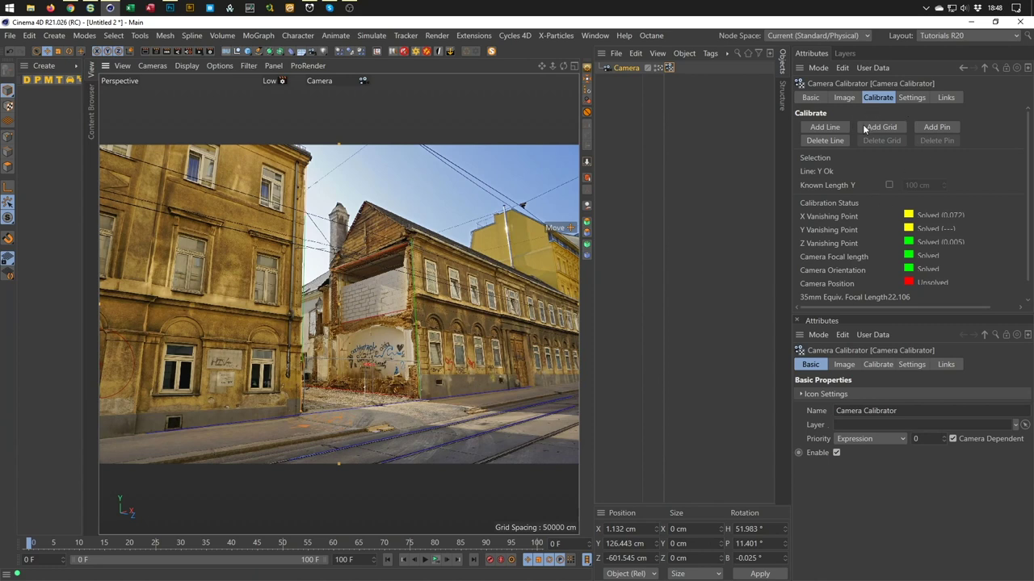
Pin the origin to solve camera position, then create and select a Background object.
left_click(936, 126)
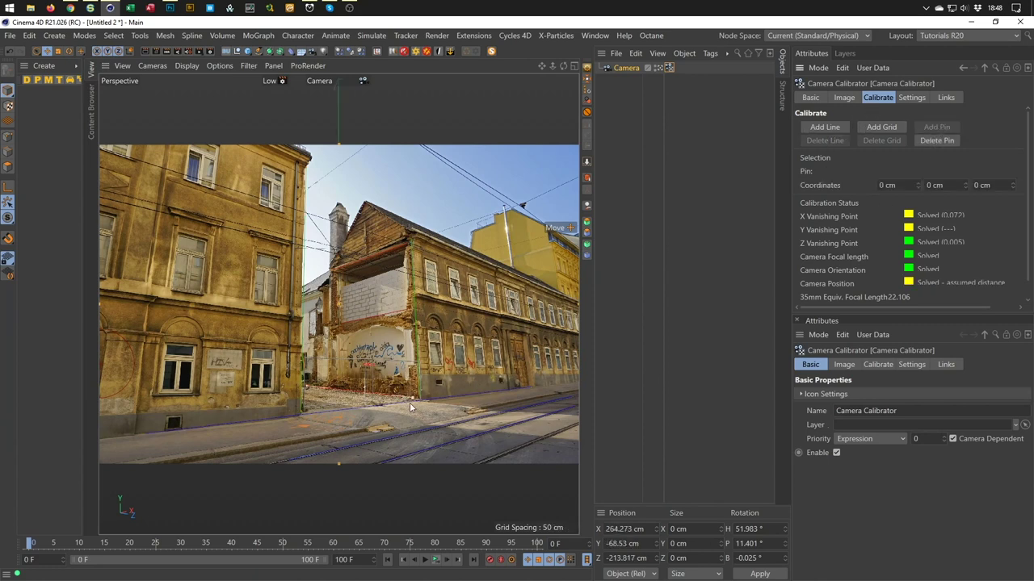
left_click(412, 402)
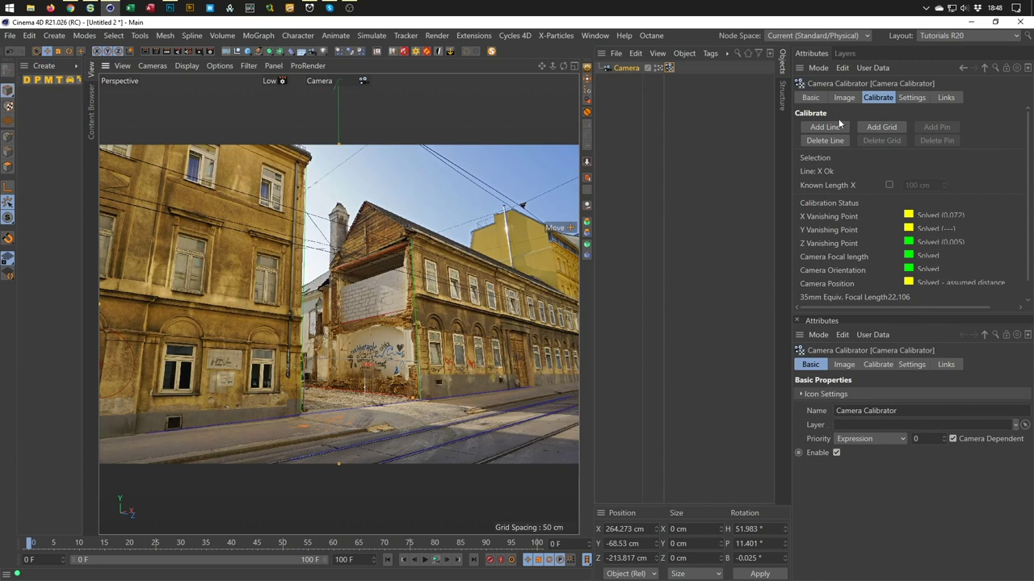
left_click_drag(888, 315, 894, 355)
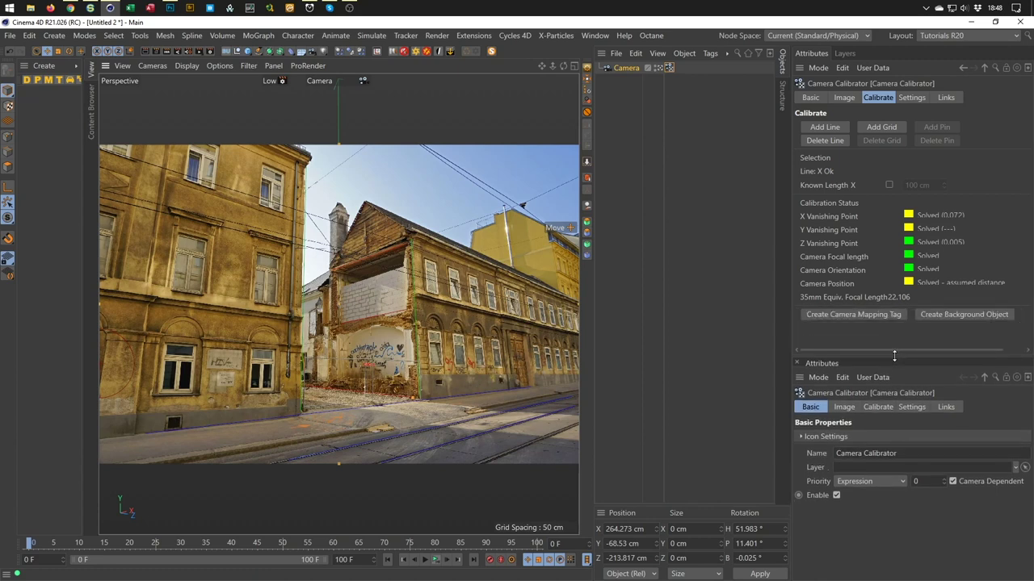
left_click(954, 314)
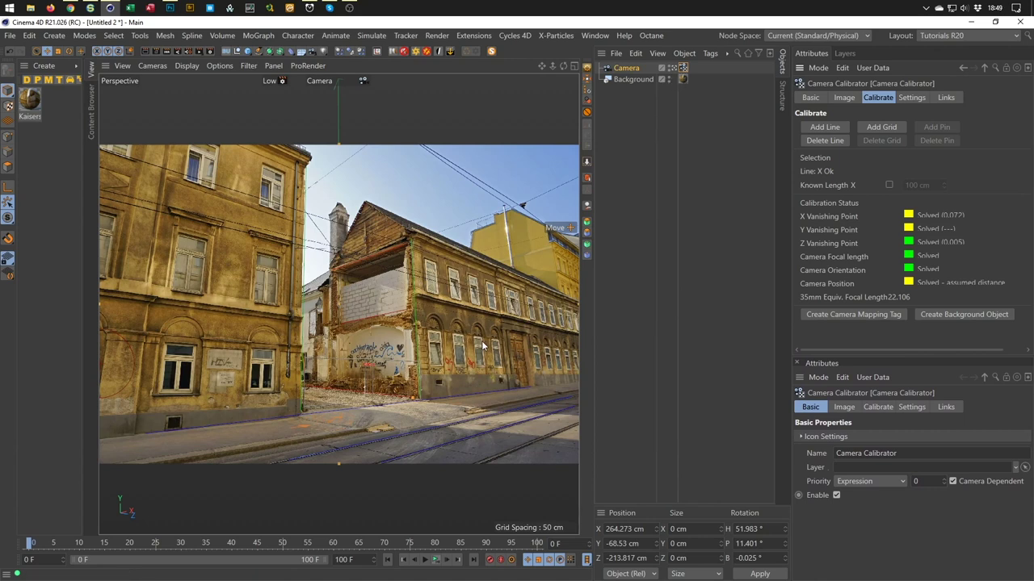
left_click(629, 78)
left_click(629, 98)
left_click(630, 80)
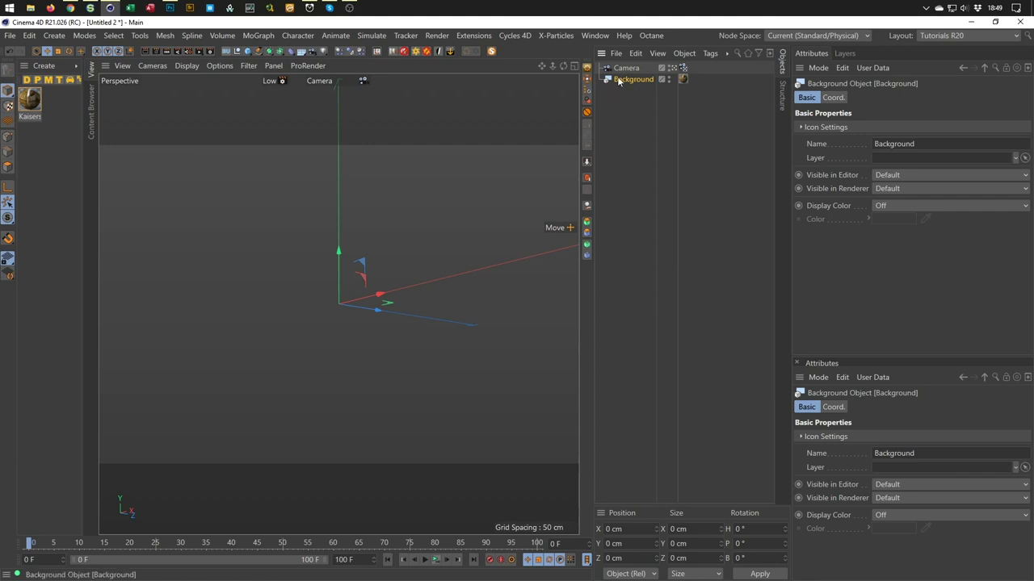
Turn on Environment in the viewport Filter so the street photo shows, then deselect Background.
left_click(246, 65)
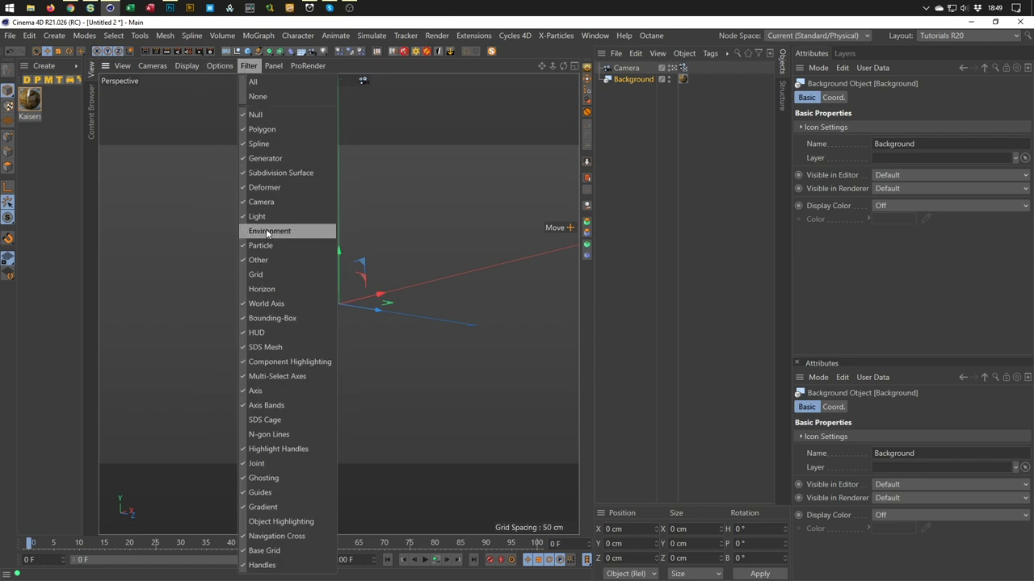
left_click(268, 232)
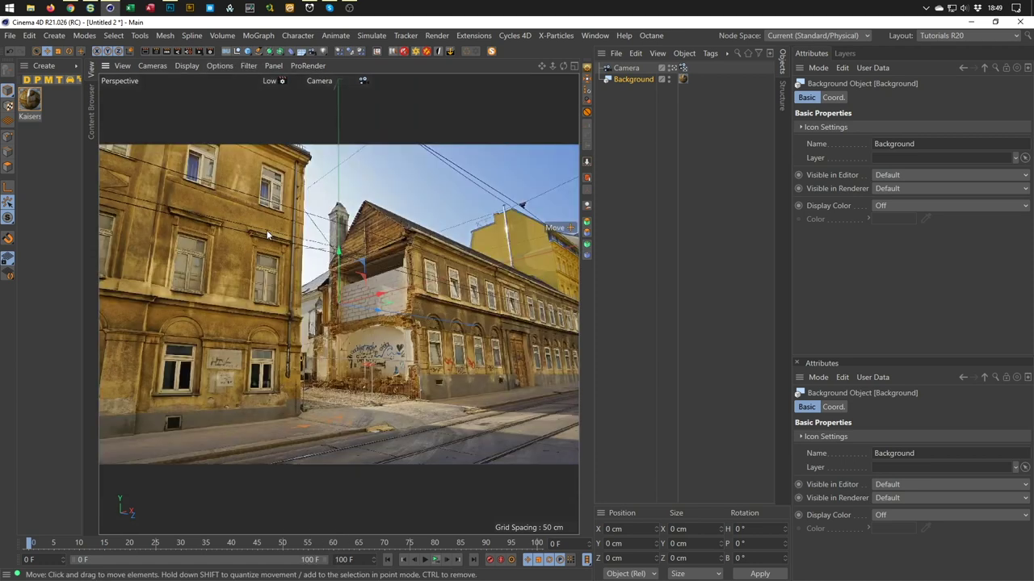
left_click(621, 259)
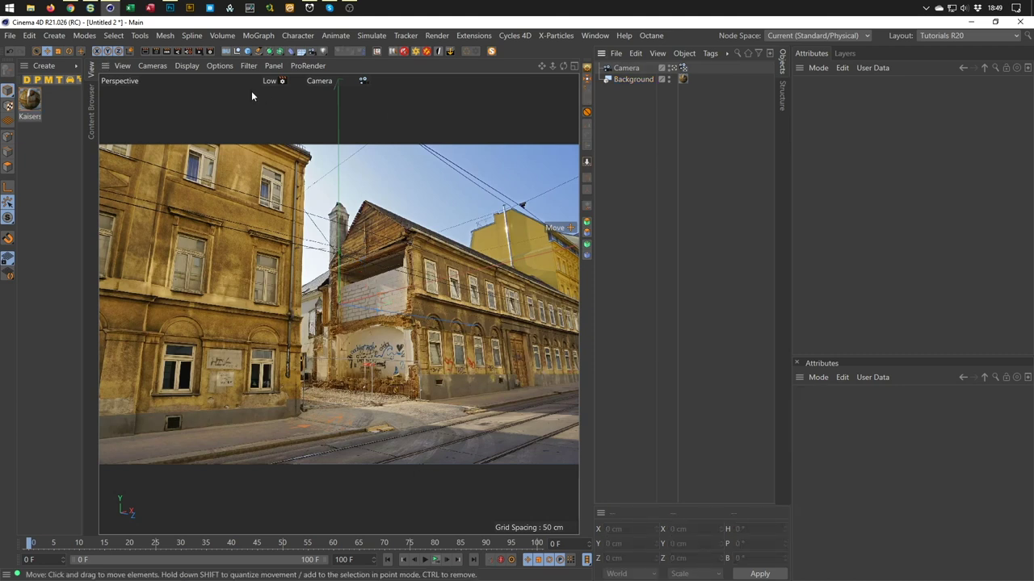
left_click(249, 50)
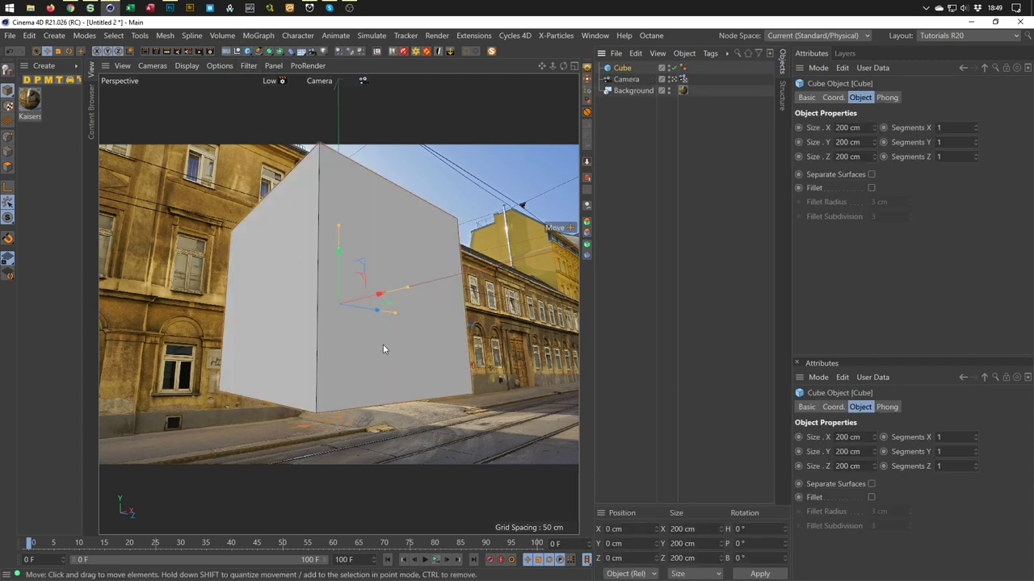
left_click_drag(381, 320, 403, 370)
left_click_drag(373, 305, 419, 383)
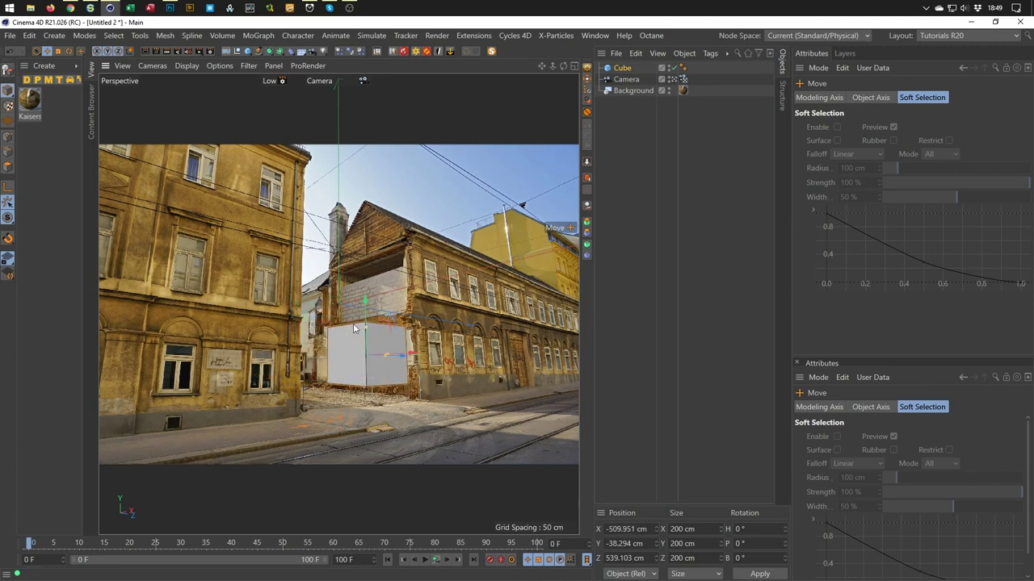
left_click_drag(365, 303, 363, 263)
left_click(623, 68)
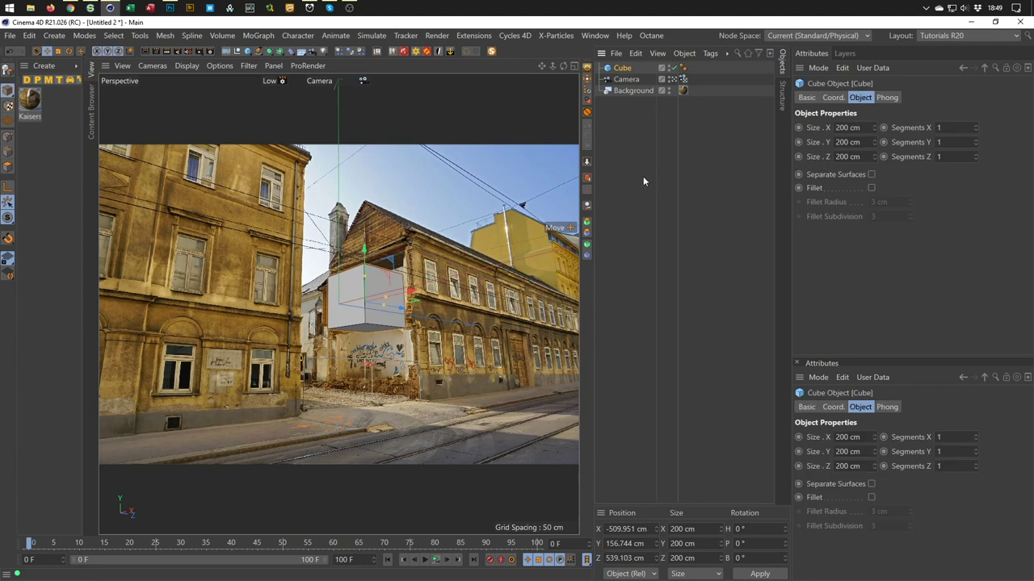
key("Delete")
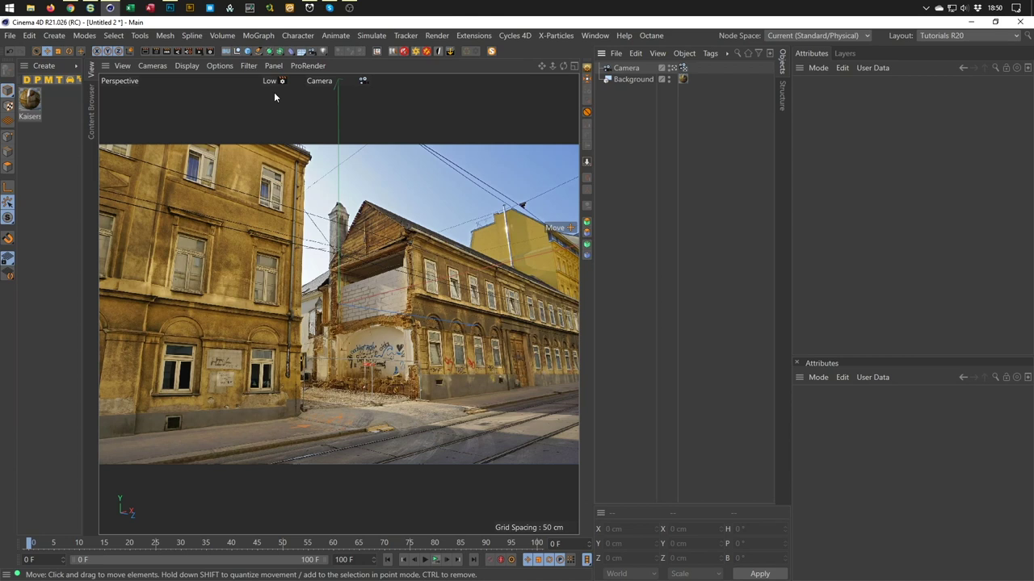
Add a Plane and move it down to street level and back into the scene.
left_click(249, 51)
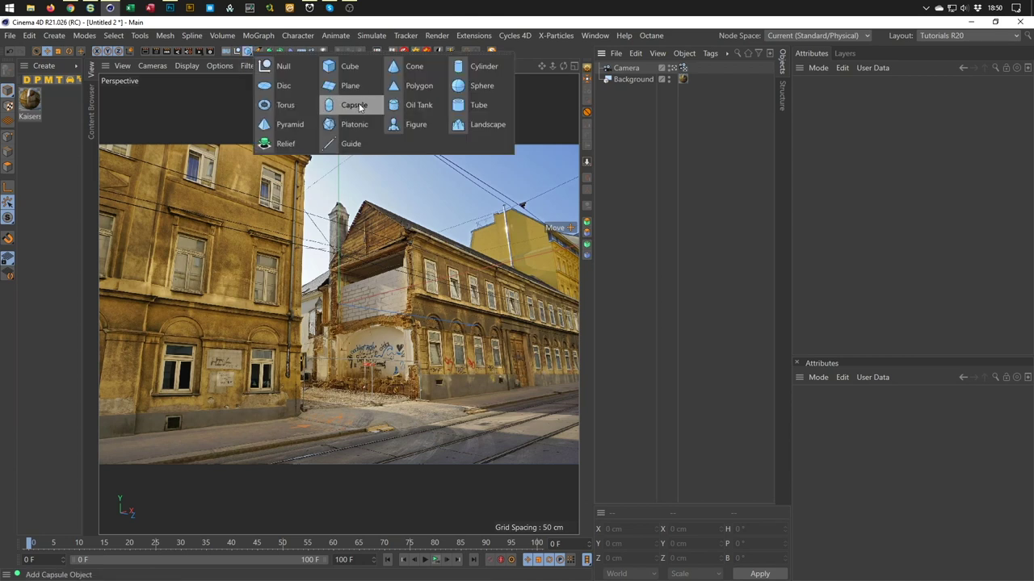
left_click(355, 87)
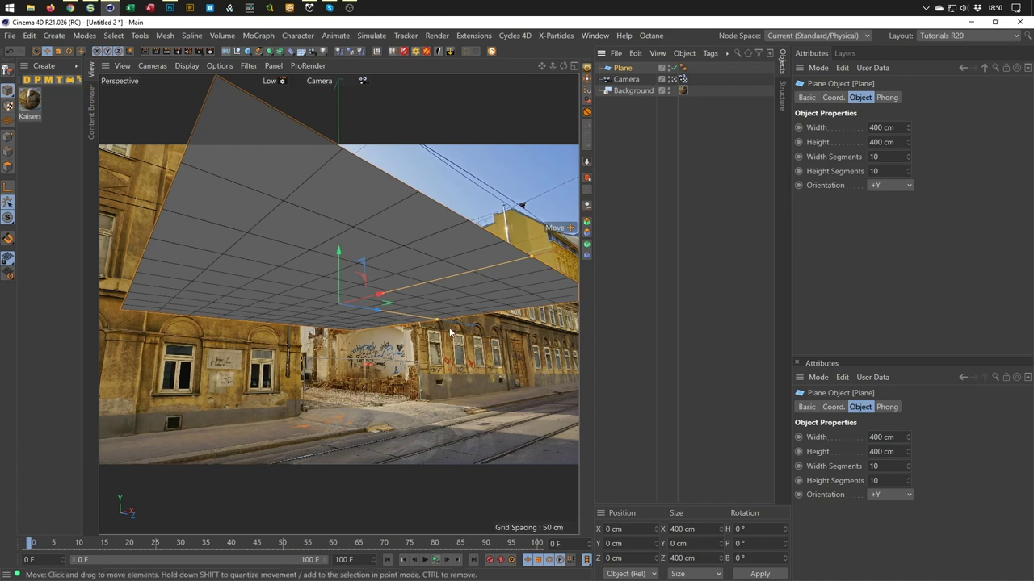
left_click_drag(338, 253, 307, 401)
left_click_drag(368, 447, 200, 500)
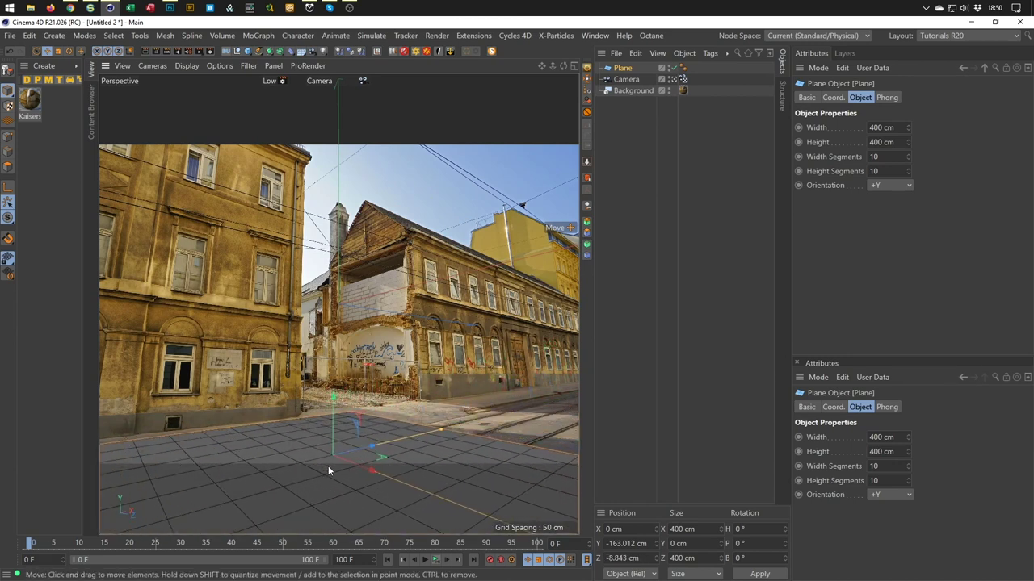
left_click_drag(377, 455, 578, 399)
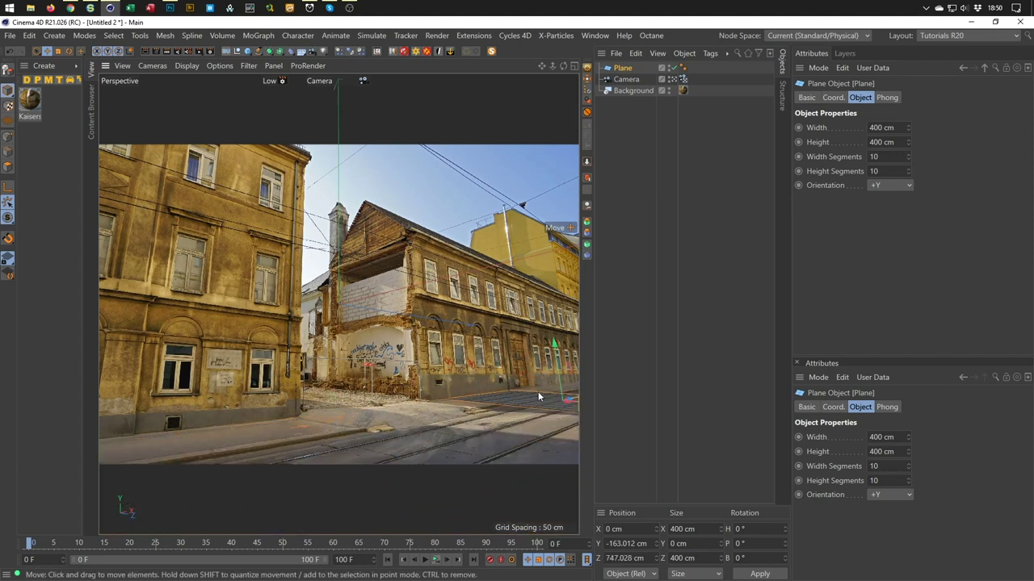
left_click_drag(571, 400, 389, 390)
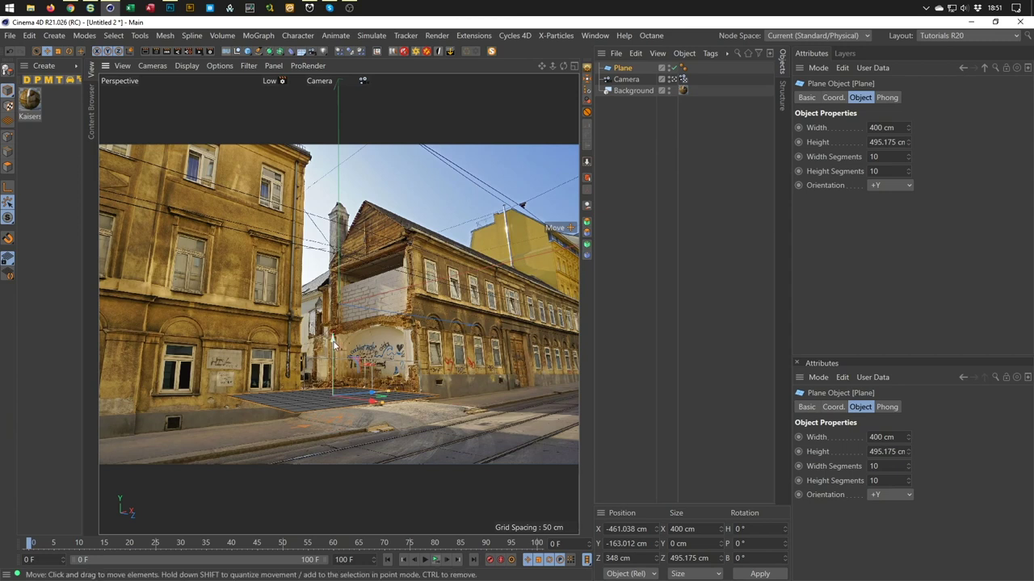
Fine-tune the floor plane's position and resize it to about 2493 × 769 cm.
left_click_drag(334, 341, 516, 440)
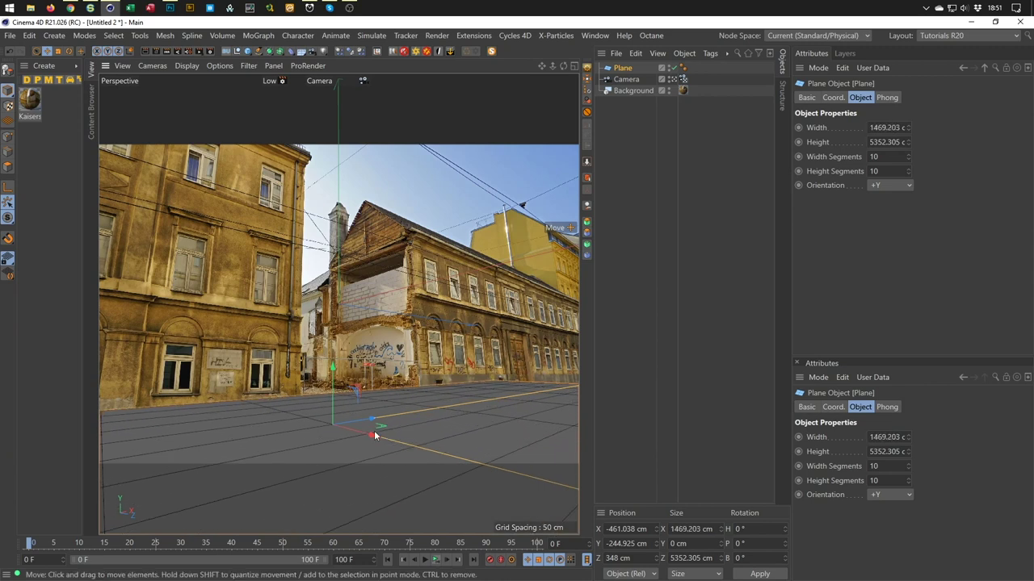
left_click_drag(369, 434, 258, 452)
left_click_drag(337, 439, 576, 514)
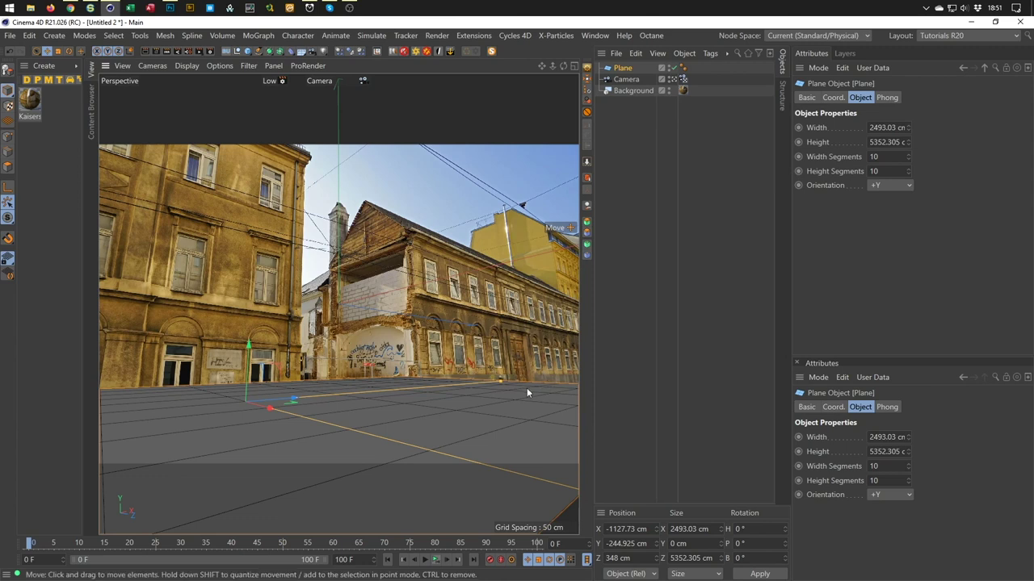
left_click_drag(501, 383, 359, 402)
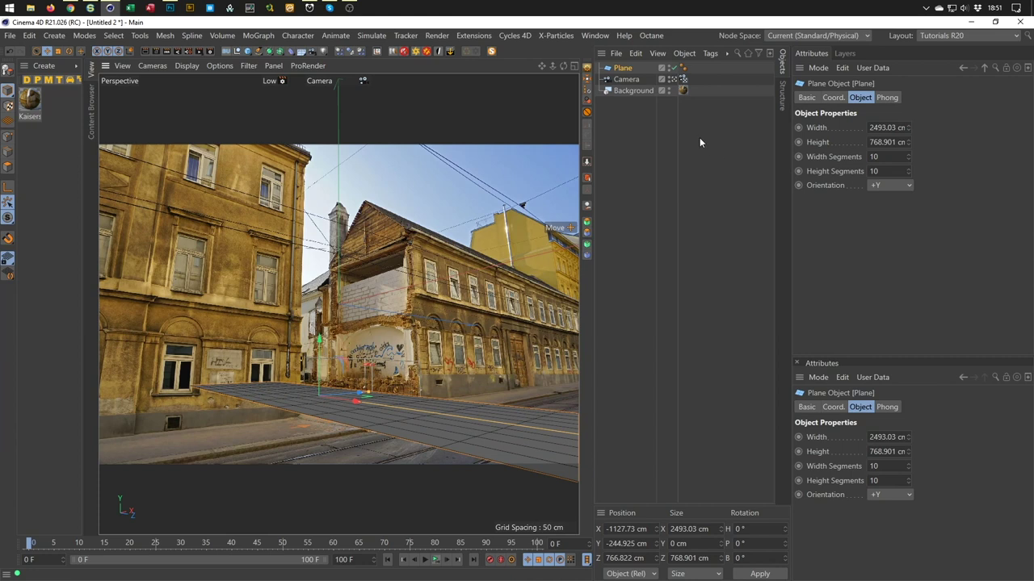
Duplicate the floor plane as Plane.1 and set its Orientation to +X.
left_click(622, 68)
left_click_drag(627, 68, 628, 84, "ctrl")
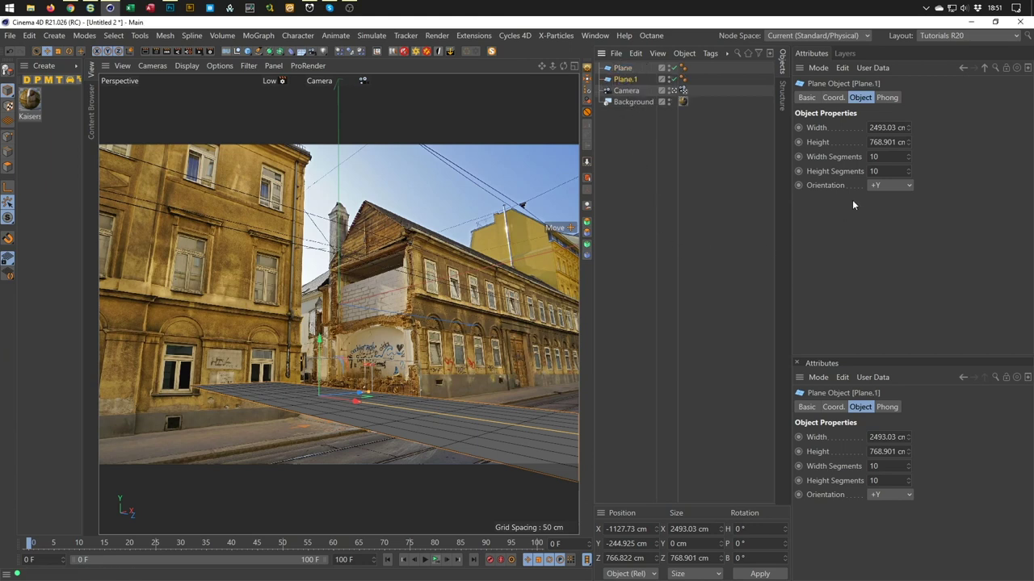
left_click(886, 185)
left_click(892, 198)
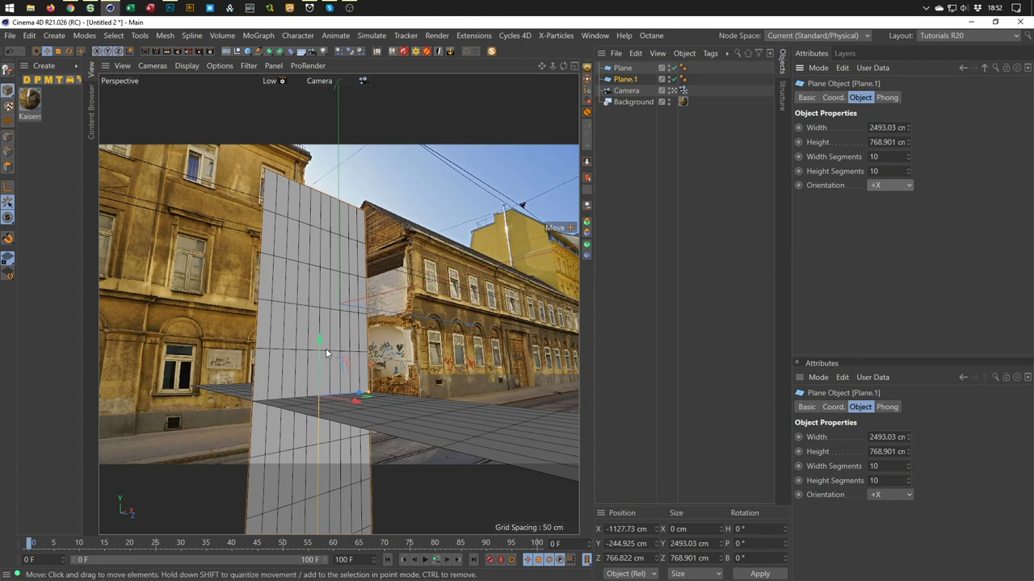
Fit Plane.1 over the right façade at 1667.696 × 5468.7 cm, then duplicate it as Plane.2.
left_click_drag(322, 334, 330, 428)
left_click_drag(320, 470, 317, 333)
left_click_drag(366, 253, 477, 268)
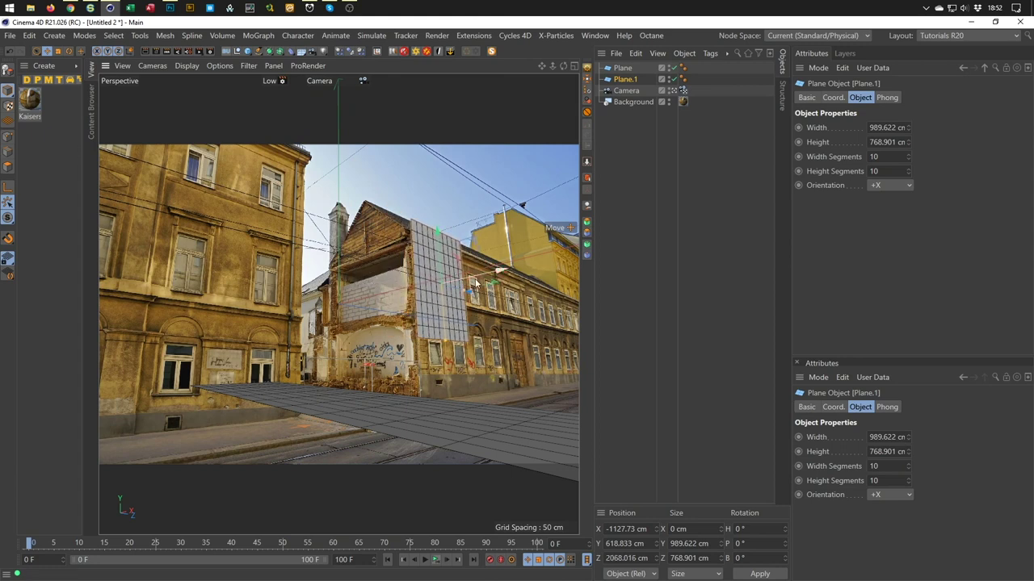
left_click_drag(447, 339, 442, 381)
left_click_drag(437, 236, 436, 250)
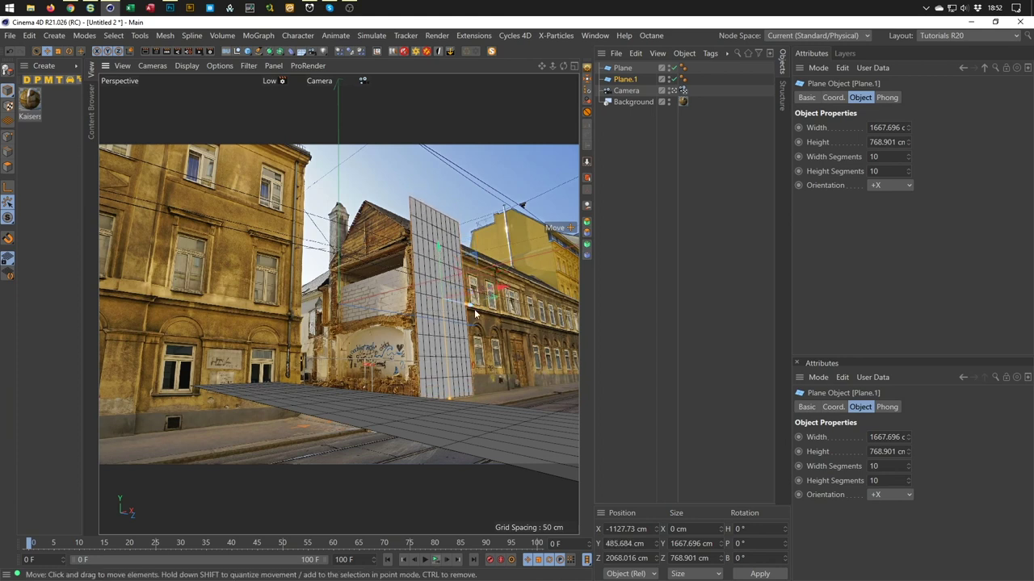
left_click_drag(467, 301, 527, 306)
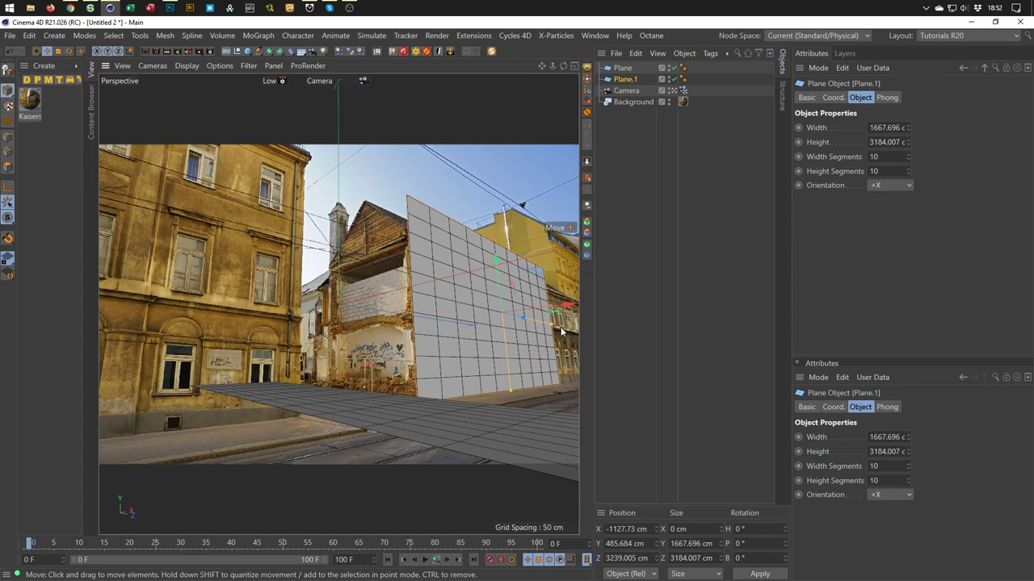
left_click_drag(523, 319, 566, 310)
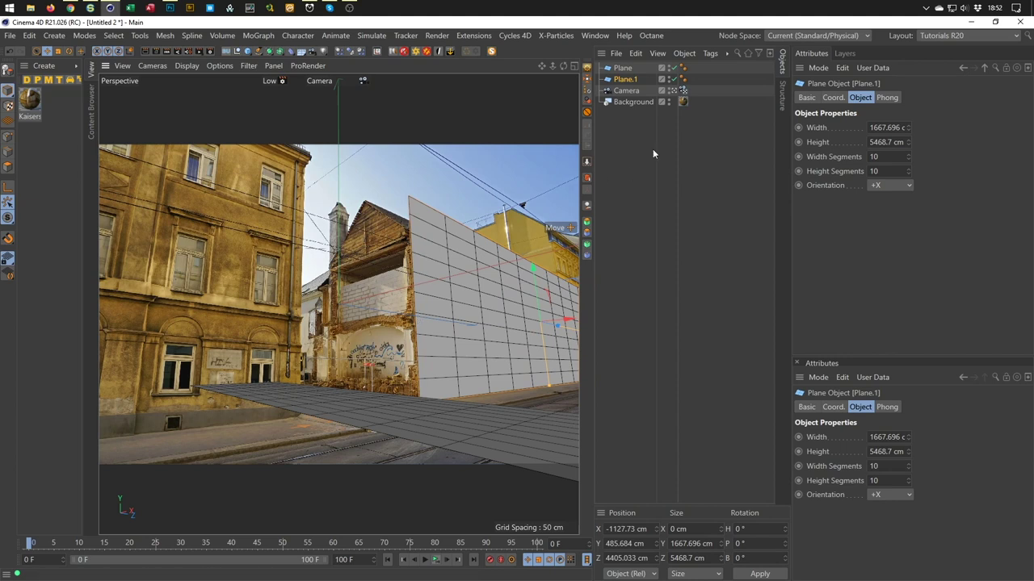
left_click_drag(626, 82, 627, 89, "ctrl")
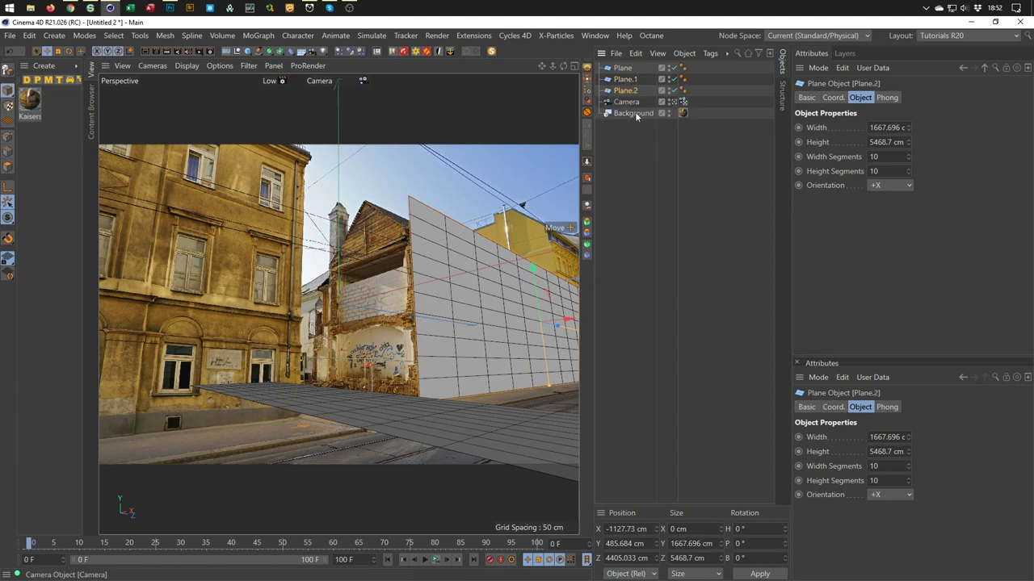
Set Plane.2's Orientation to +Z and position it over the far building in the Top view.
left_click(891, 185)
left_click(886, 256)
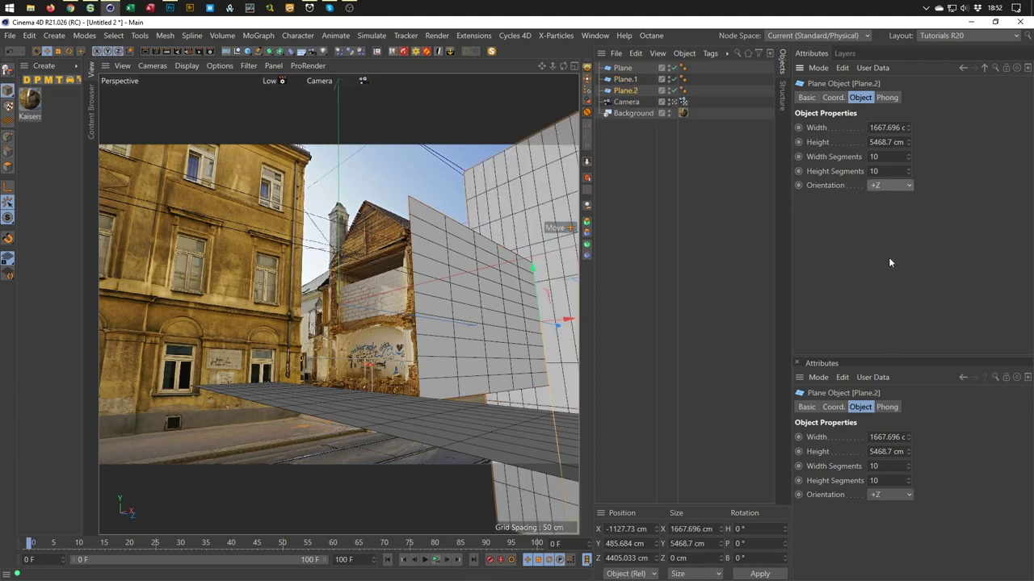
middle_click(557, 336)
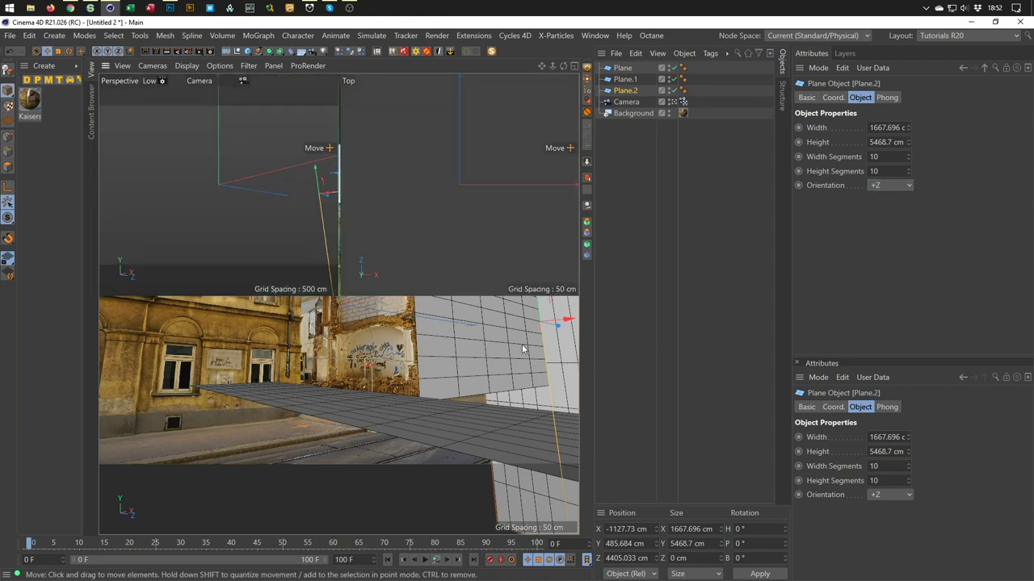
middle_click(452, 228)
scroll(349, 265, "down", 5)
middle_click_drag(286, 218, 327, 438, "alt")
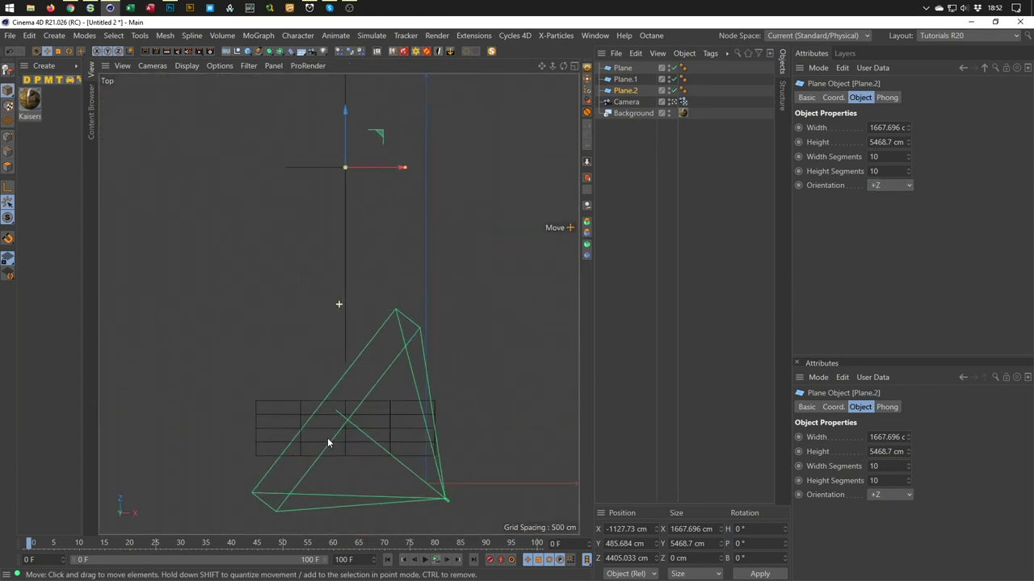
left_click_drag(346, 106, 344, 315)
left_click_drag(400, 375, 339, 386)
left_click_drag(290, 325, 289, 307)
left_click_drag(340, 362, 336, 370)
In the camera view, reduce Plane.2's height to 1604.7 cm, nudge it, and duplicate it as Plane.3.
middle_click(336, 370)
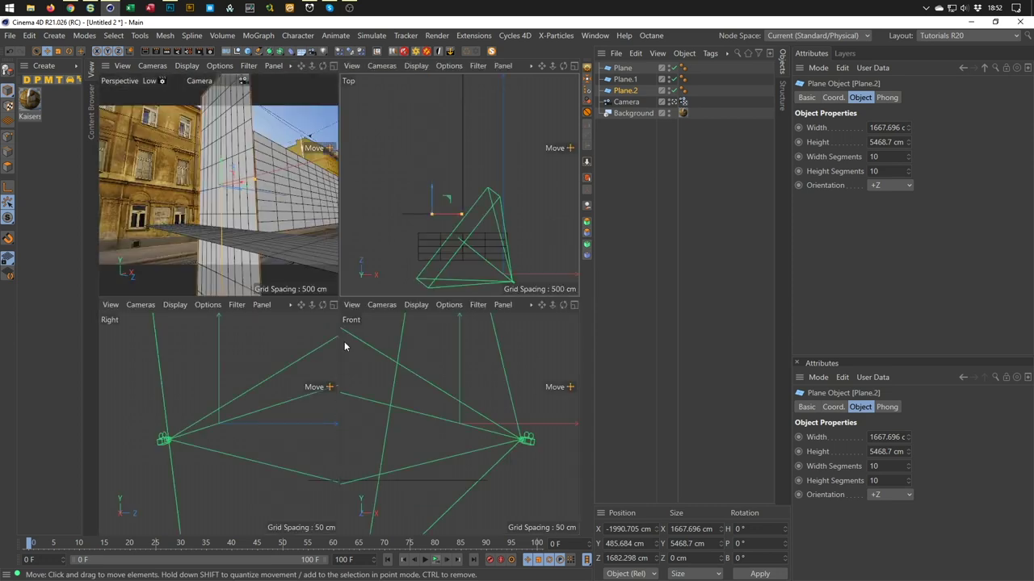
key("F1")
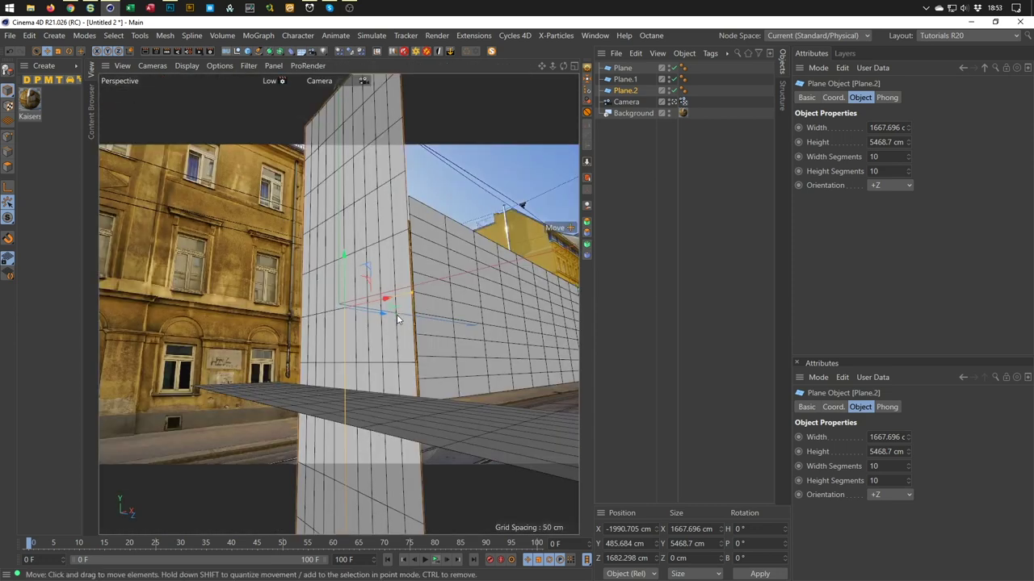
left_click_drag(385, 299, 388, 300)
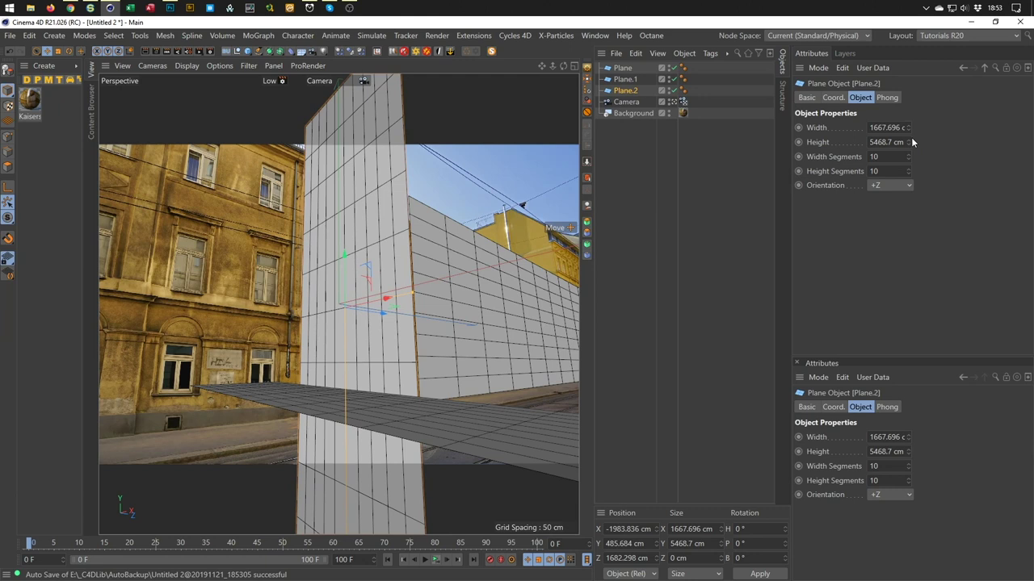
mouse_move(908, 141)
left_mouse_down()
mouse_move(908, 213)
mouse_move(908, 138)
left_mouse_up()
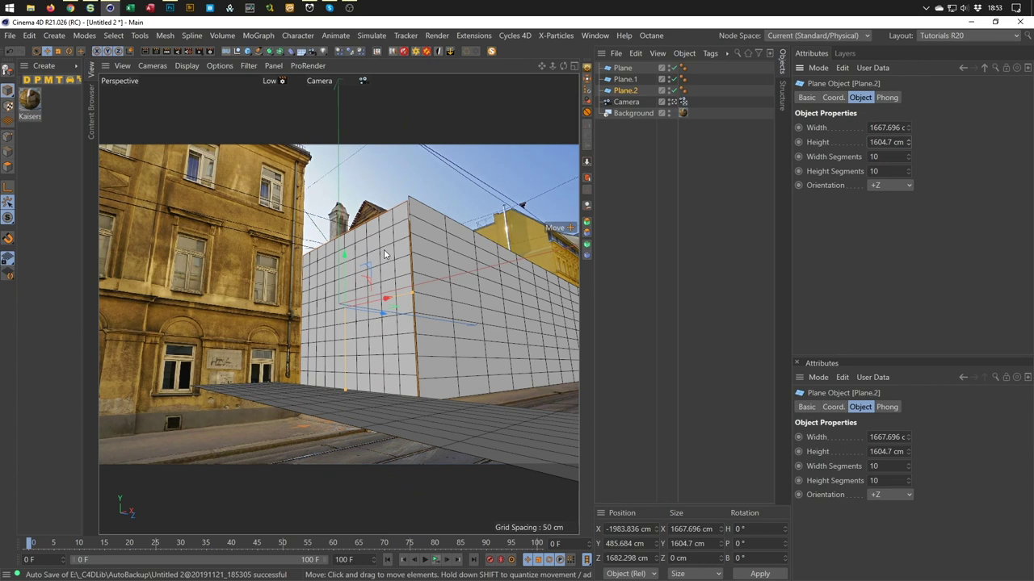
left_click_drag(387, 302, 387, 298)
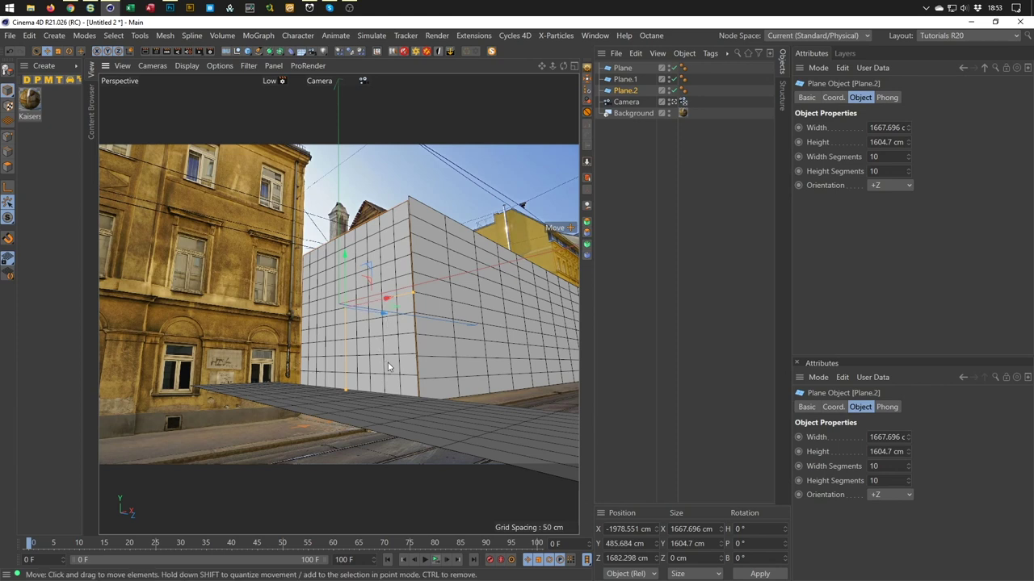
left_click_drag(638, 90, 636, 108, "ctrl")
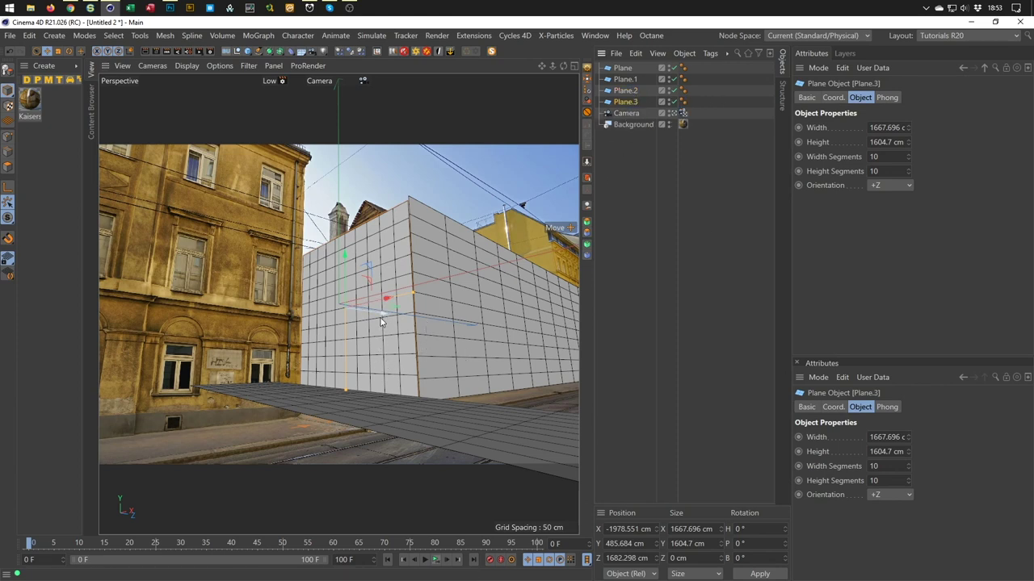
Slide Plane.3 toward the camera, then copy Plane.1 as Plane.4 closer in, height about 1071 cm.
left_click_drag(387, 314, 384, 316)
left_click_drag(324, 319, 295, 327)
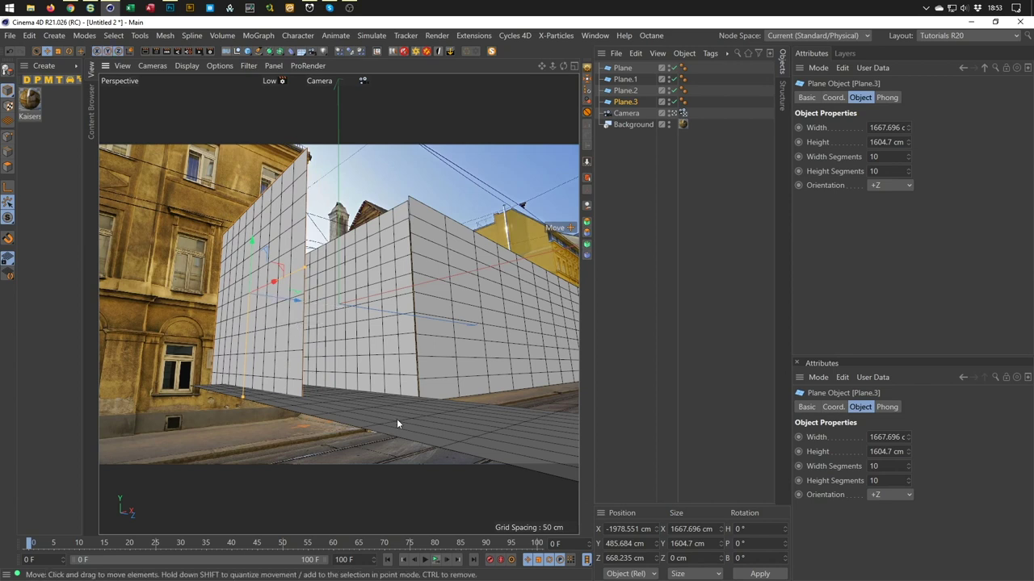
left_click(473, 349)
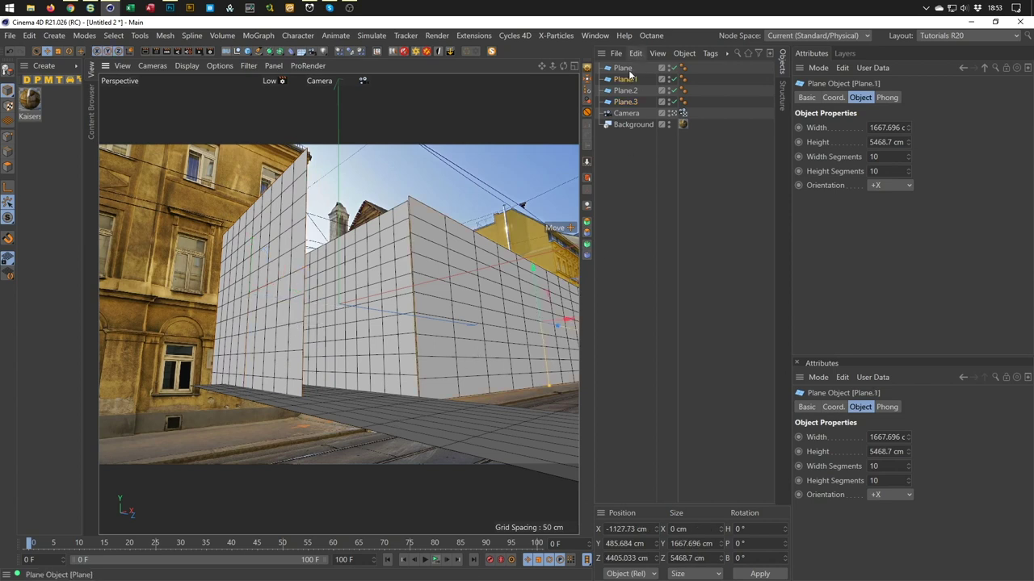
left_click_drag(628, 81, 637, 113, "ctrl")
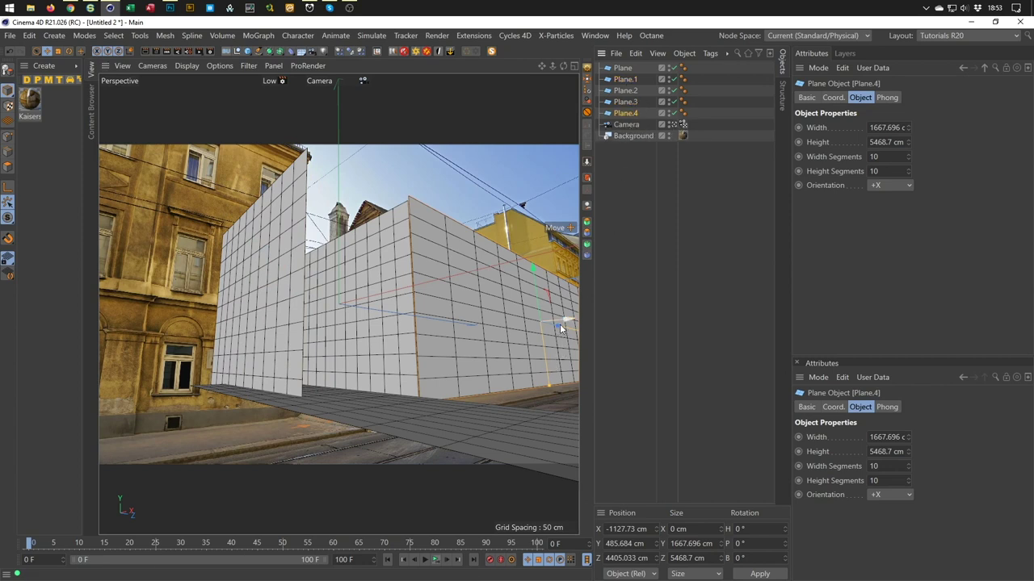
left_click_drag(557, 324, 545, 322)
key("ctrl+z")
left_click_drag(555, 326, 282, 440)
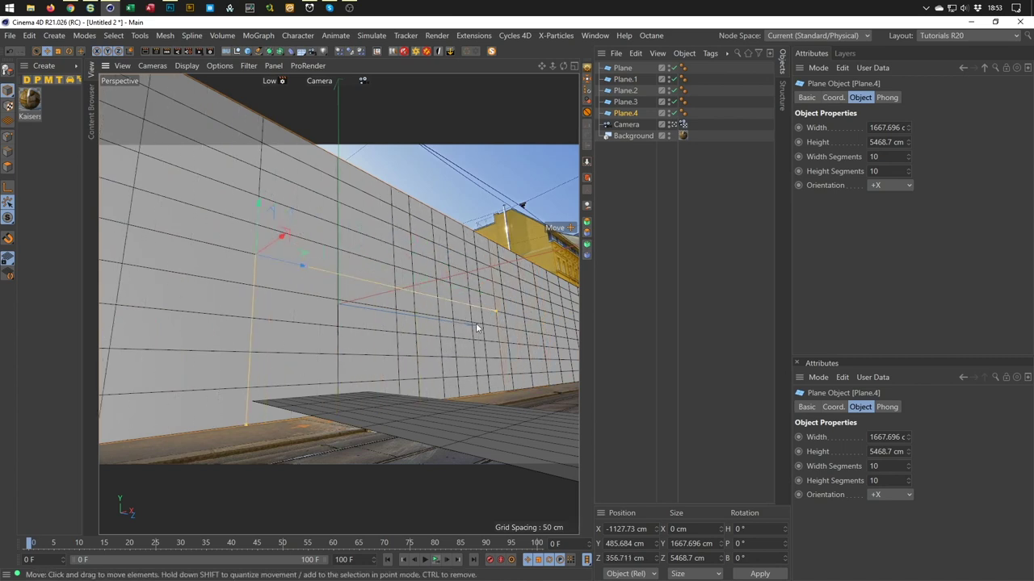
left_click_drag(497, 312, 254, 270)
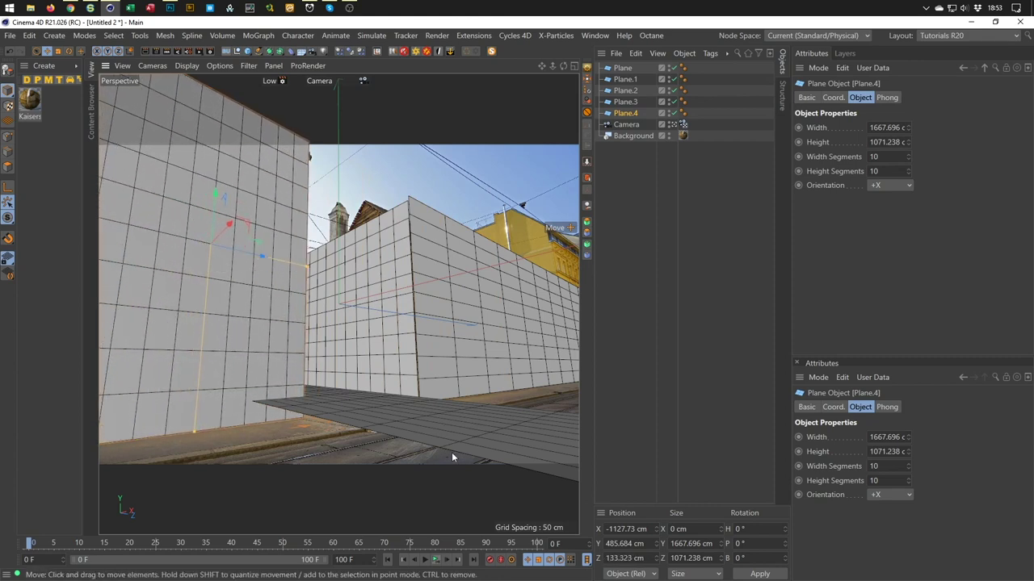
Lower the floor plane and extend its height to about 1564 cm, then lower Plane.2 to Y 445.254 cm.
left_click(436, 426)
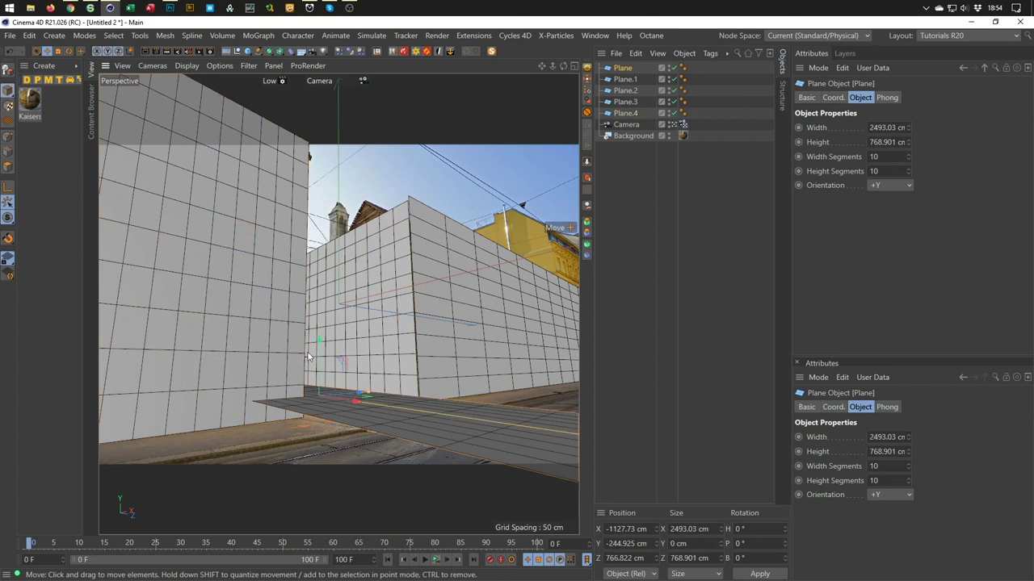
left_click_drag(318, 342, 315, 361)
left_click_drag(369, 417, 394, 402)
left_click(347, 248)
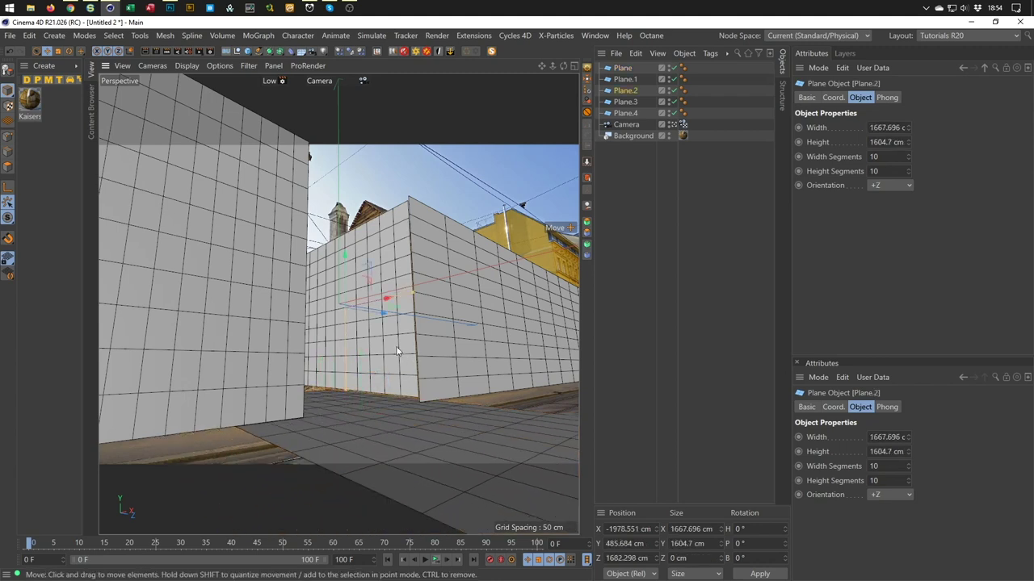
left_click_drag(347, 248, 348, 260)
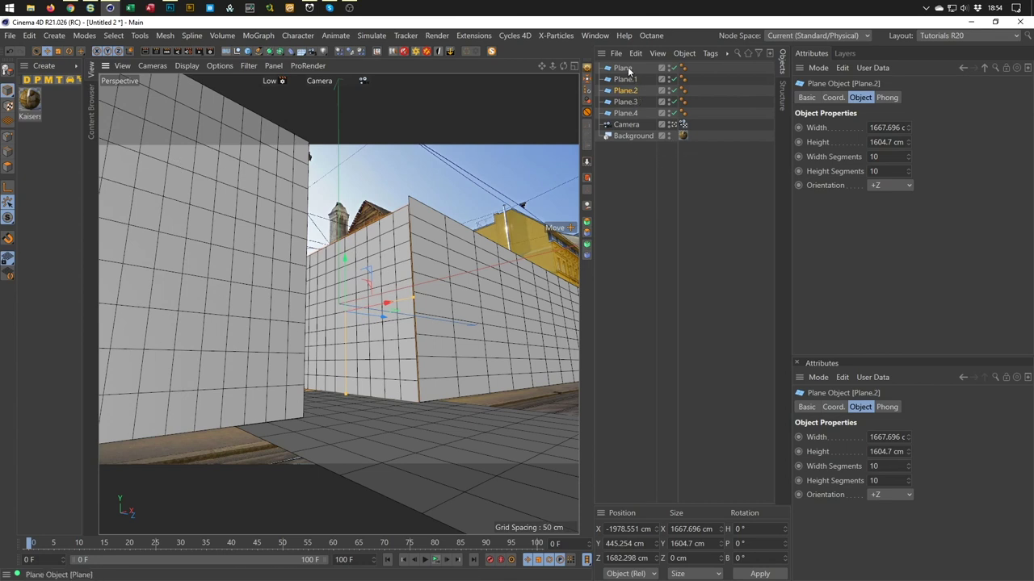
Assign the Kaiserstraße-31-8_01 material to Plane through Plane.4 via its Assignment list.
double_click(30, 100)
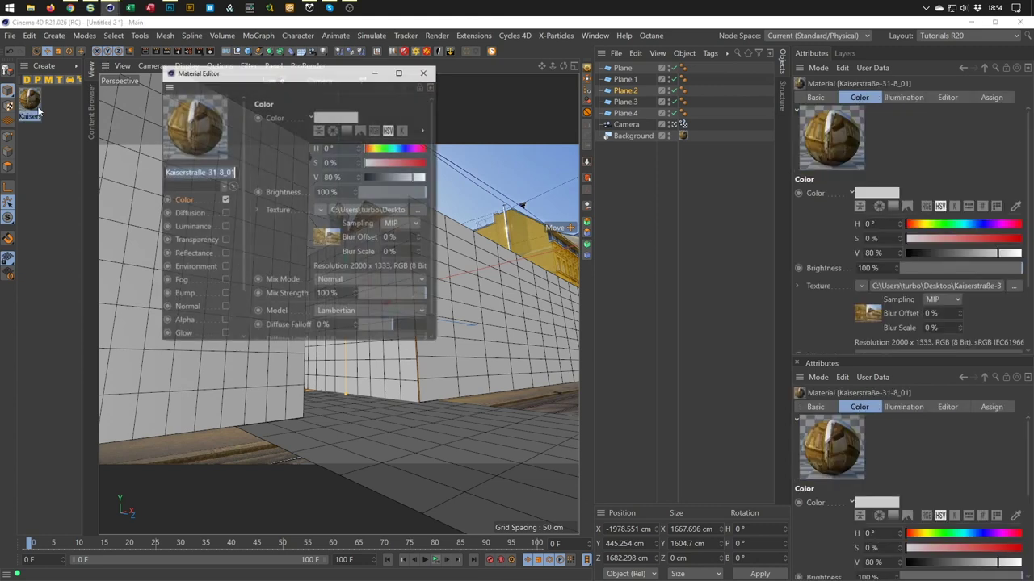
left_click_drag(259, 83, 378, 126)
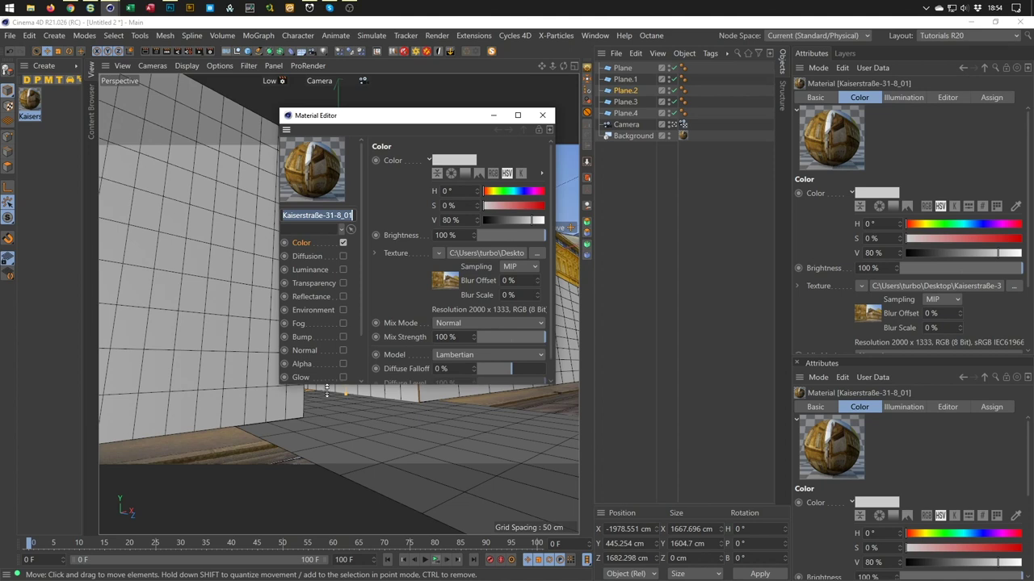
left_click_drag(327, 384, 328, 458)
left_click(323, 432)
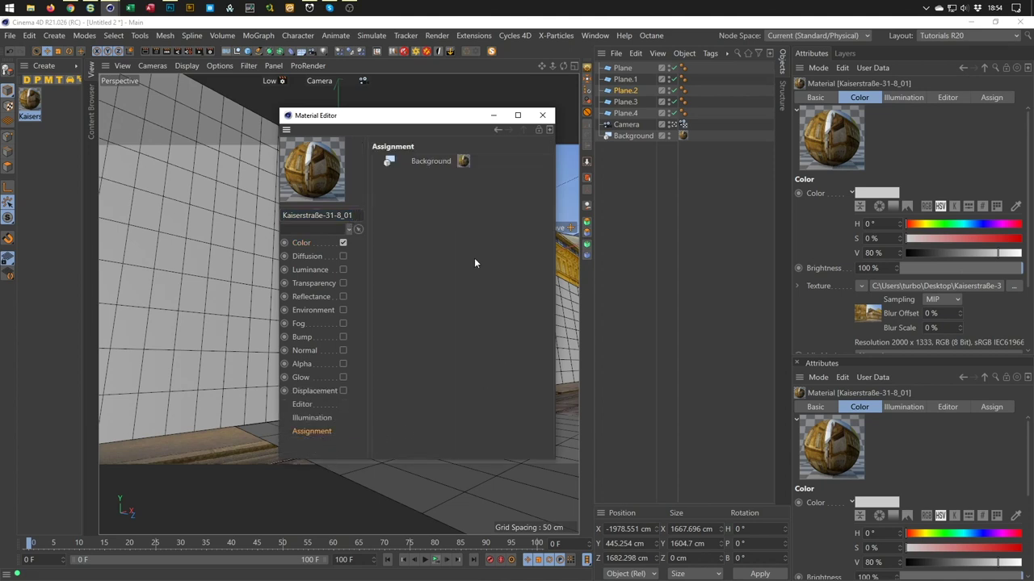
left_click(624, 113)
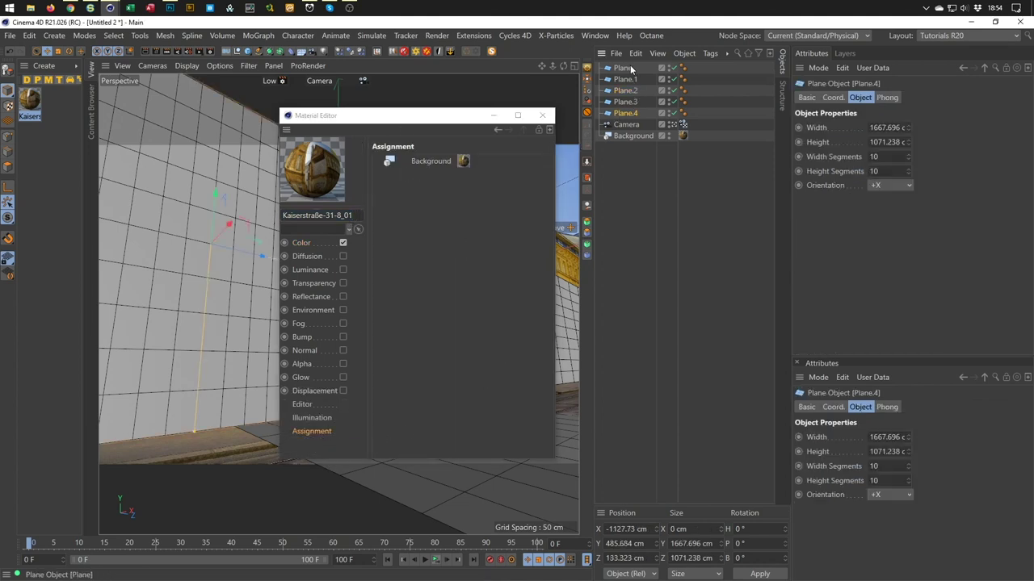
left_click(631, 68, "shift")
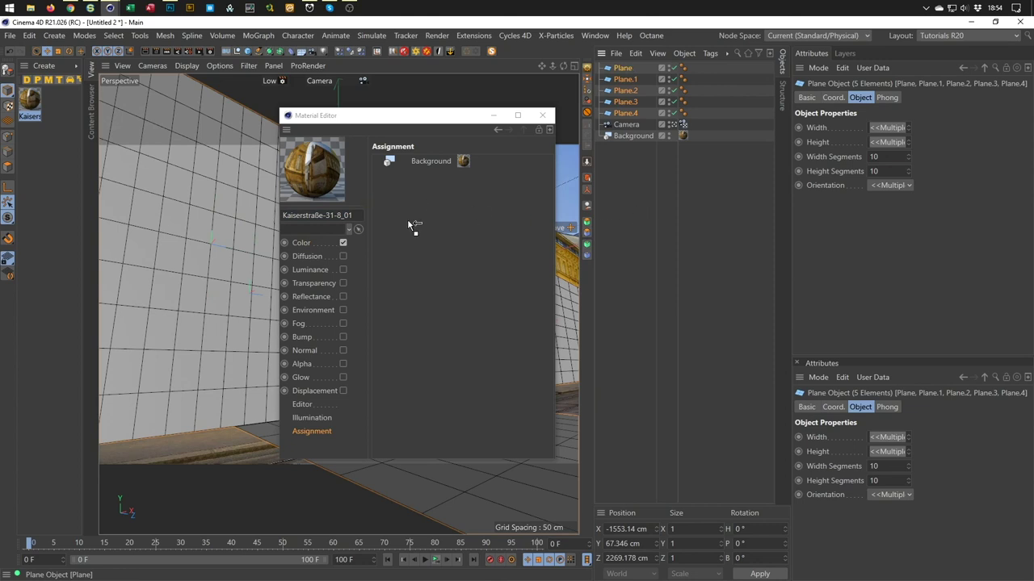
left_click_drag(407, 220, 504, 322)
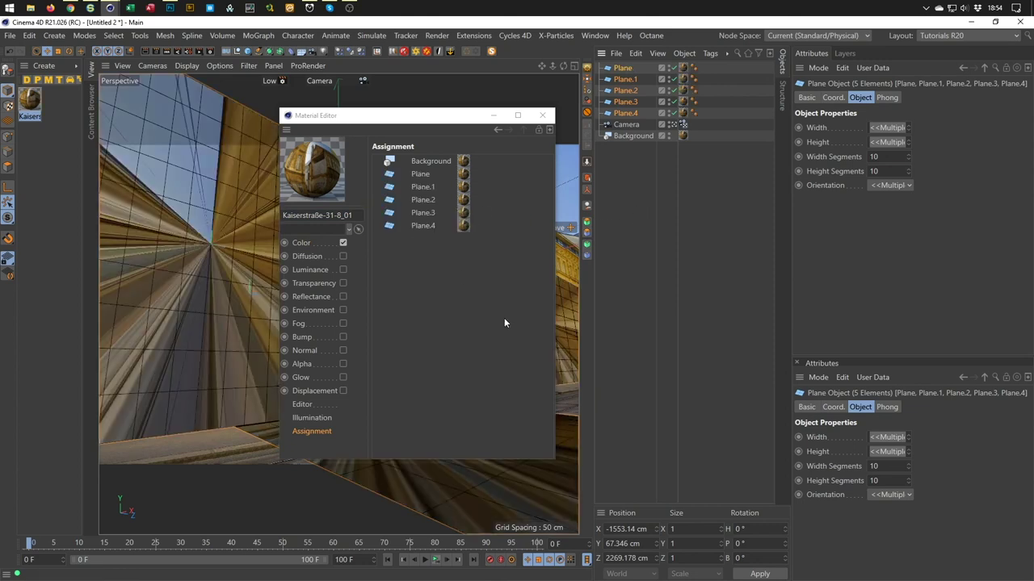
left_click(542, 114)
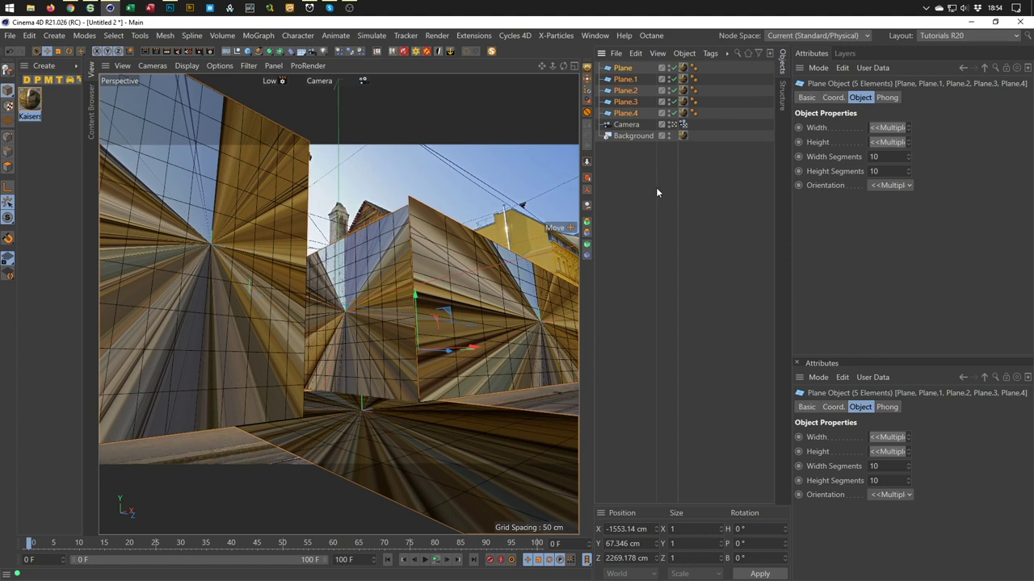
Set the planes' material tags to Frontal projection, then reselect all five planes.
left_click(682, 113)
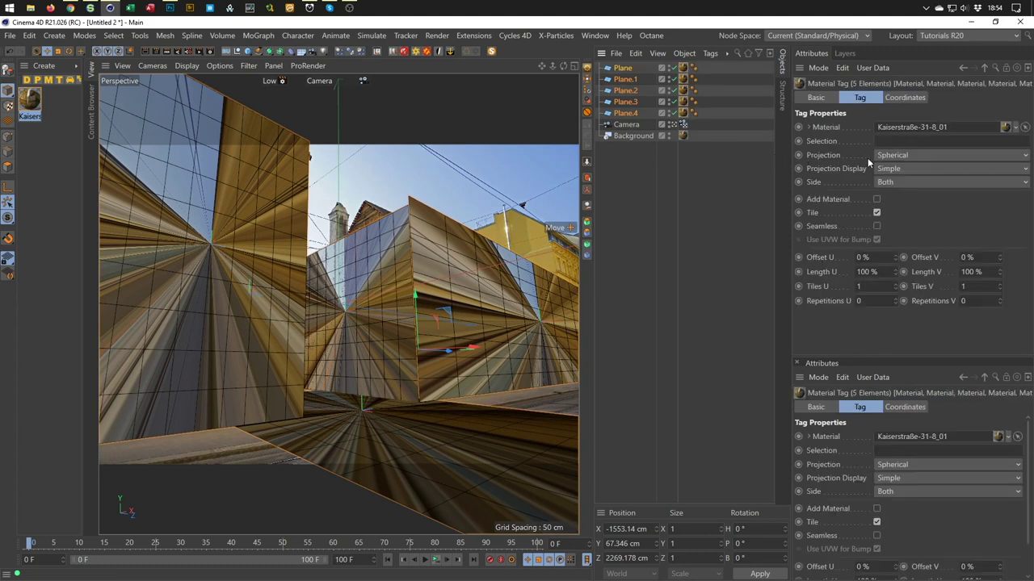
left_click(888, 156)
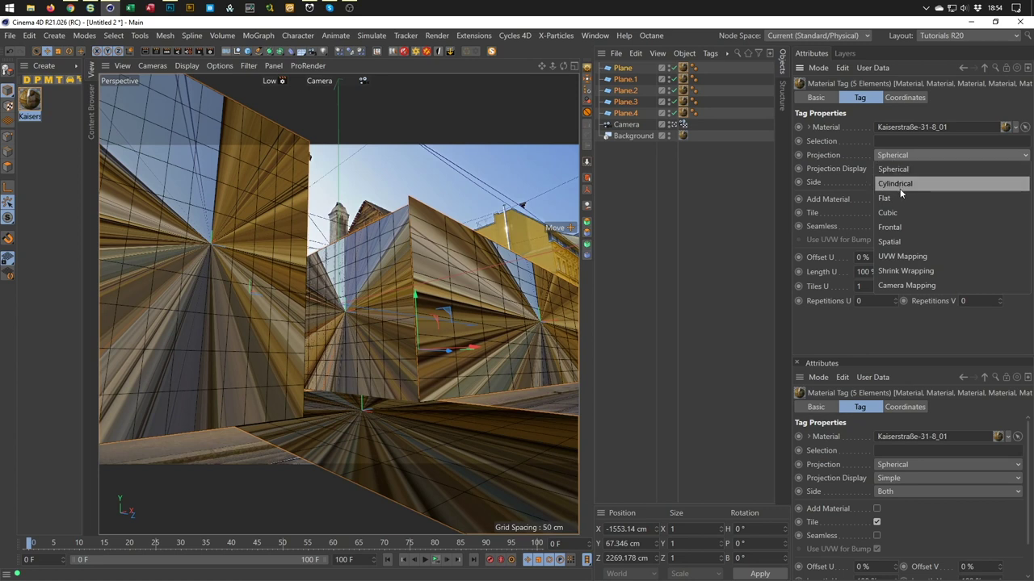
left_click(901, 230)
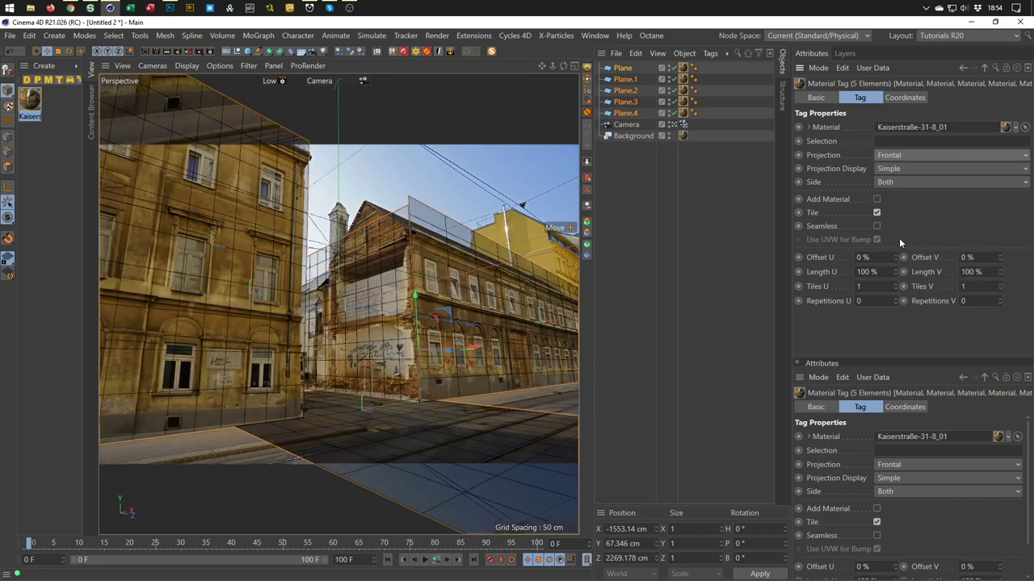
left_click(622, 69)
left_click(631, 114, "shift")
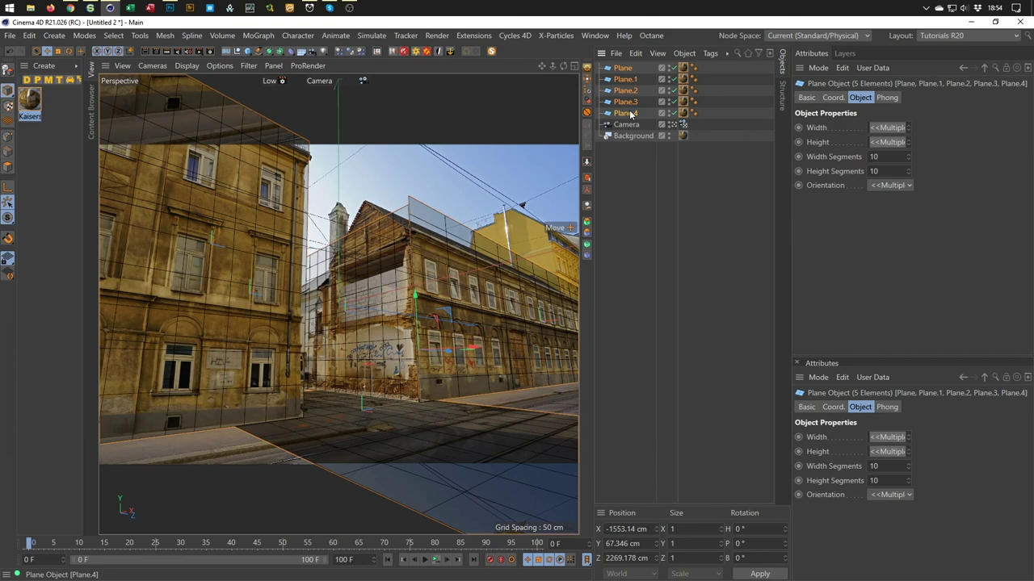
Add a Render Tags > Compositing tag to Plane through Plane.4 at once.
right_click(630, 114)
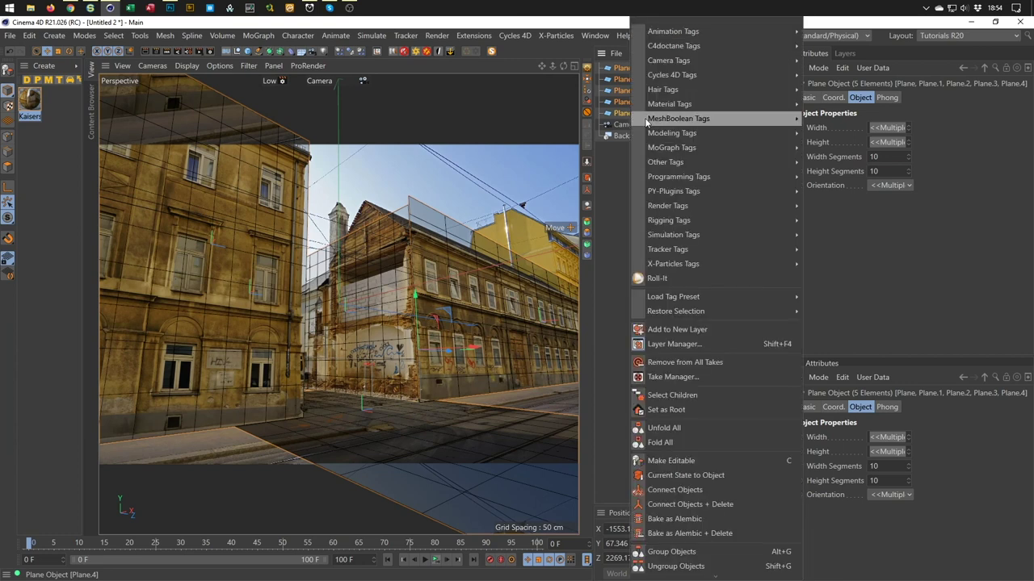
mouse_move(722, 205)
left_click(833, 221)
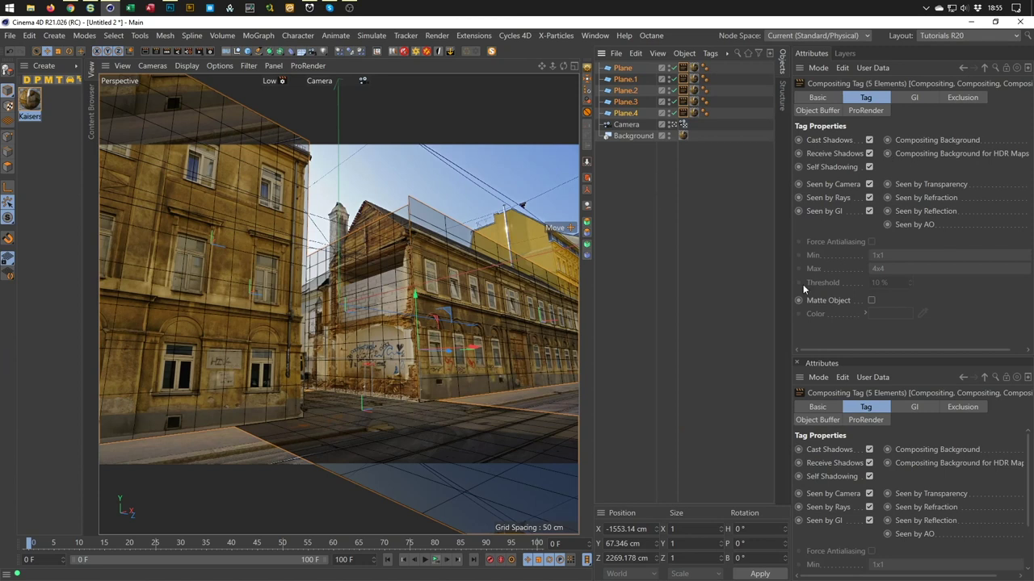
left_click_drag(842, 349, 880, 351)
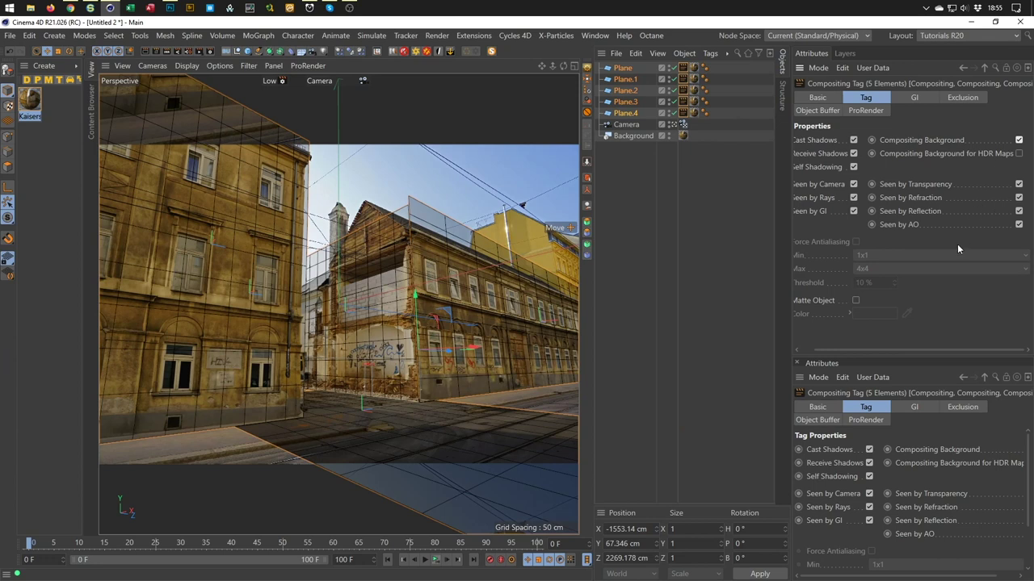
left_click_drag(902, 349, 871, 353)
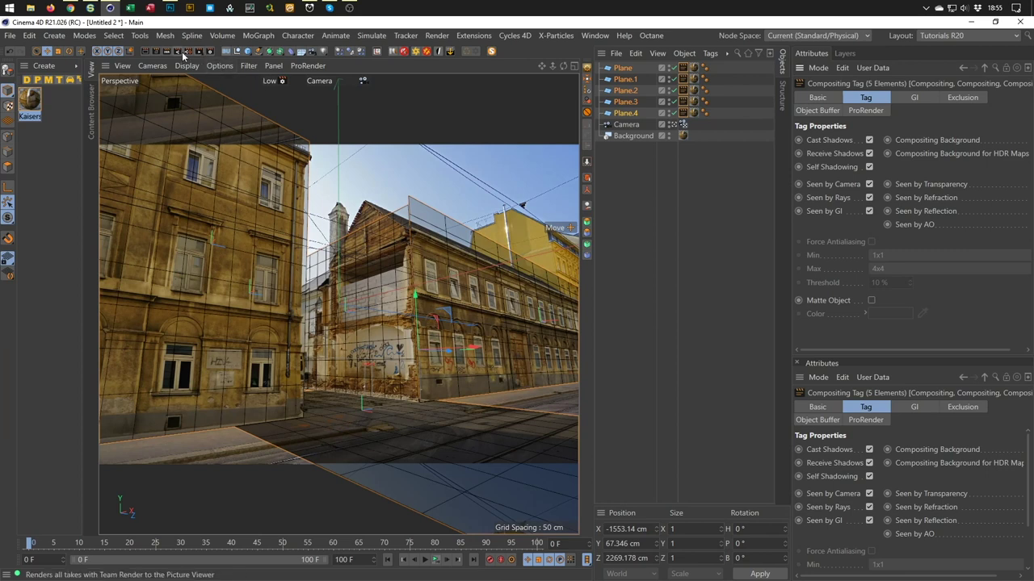
Start an Interactive Render Region and stretch it to cover the whole viewport.
left_click(709, 292)
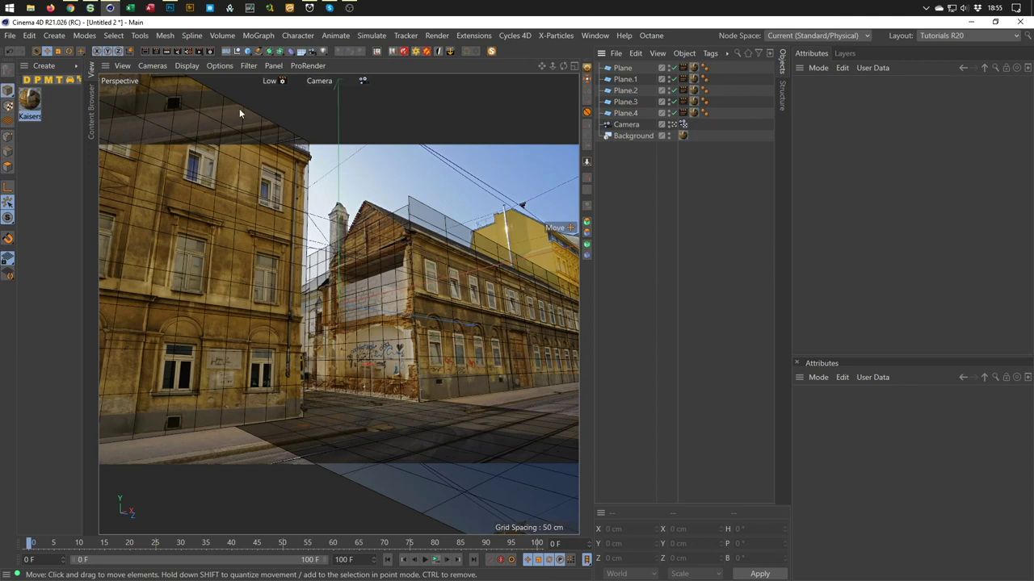
left_click(166, 50)
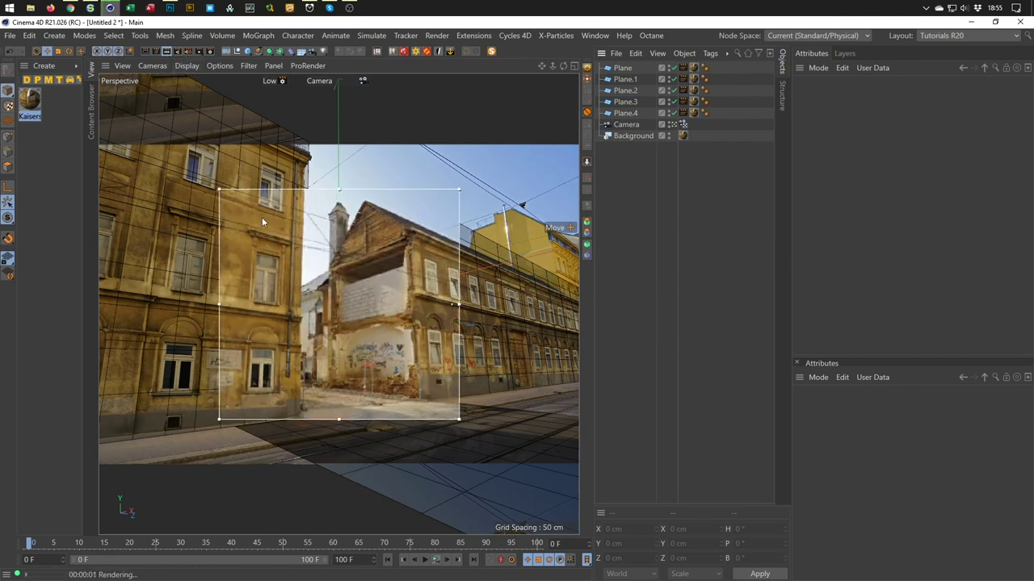
left_click_drag(223, 191, 100, 143)
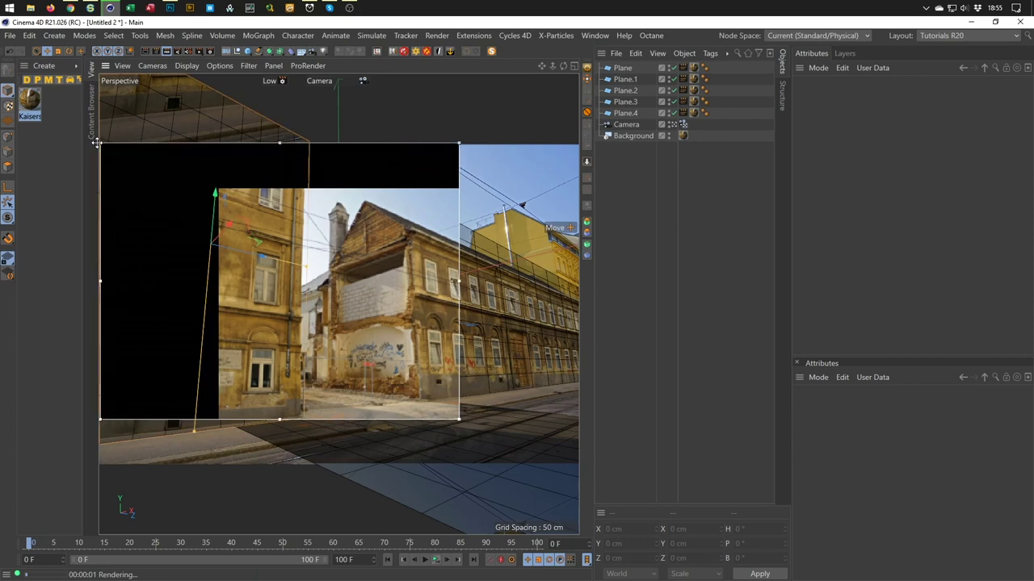
left_click(532, 491)
left_click_drag(458, 419, 578, 464)
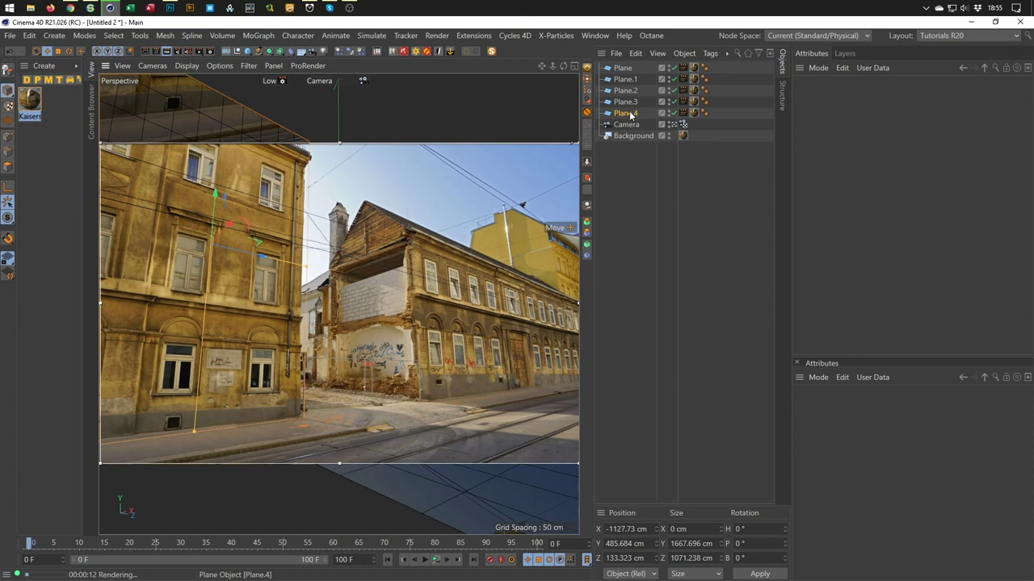
Shift Plane.4 about 30 cm and Plane.3 about 15 cm along Z, then turn off the render region.
left_click_drag(260, 254, 254, 261)
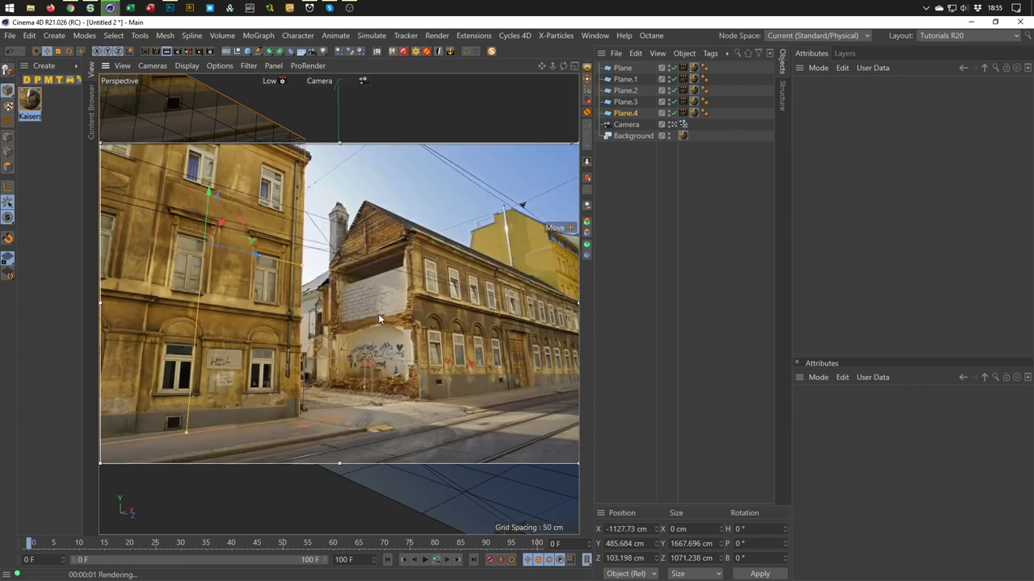
left_click(322, 285)
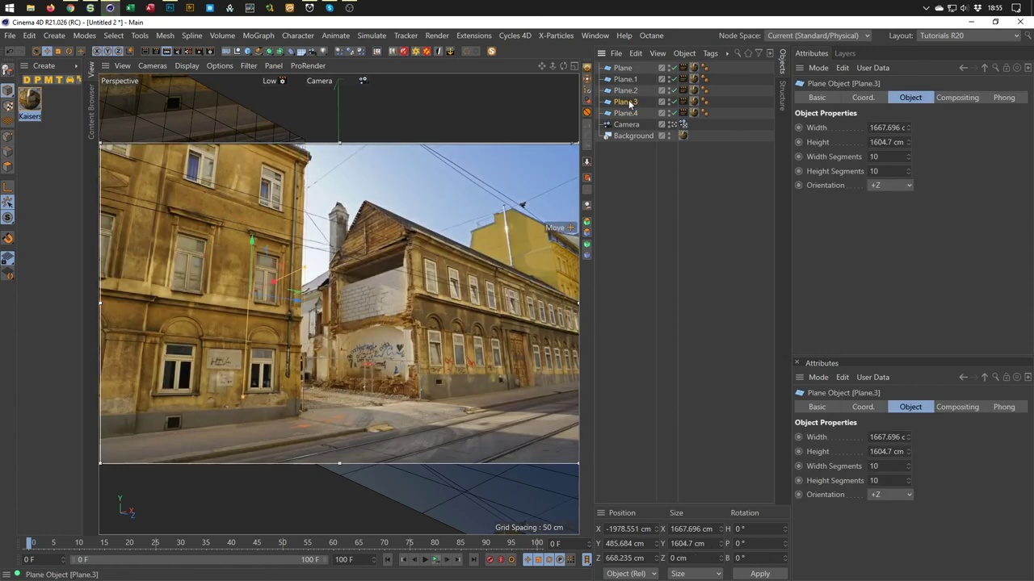
left_click_drag(295, 302, 294, 305)
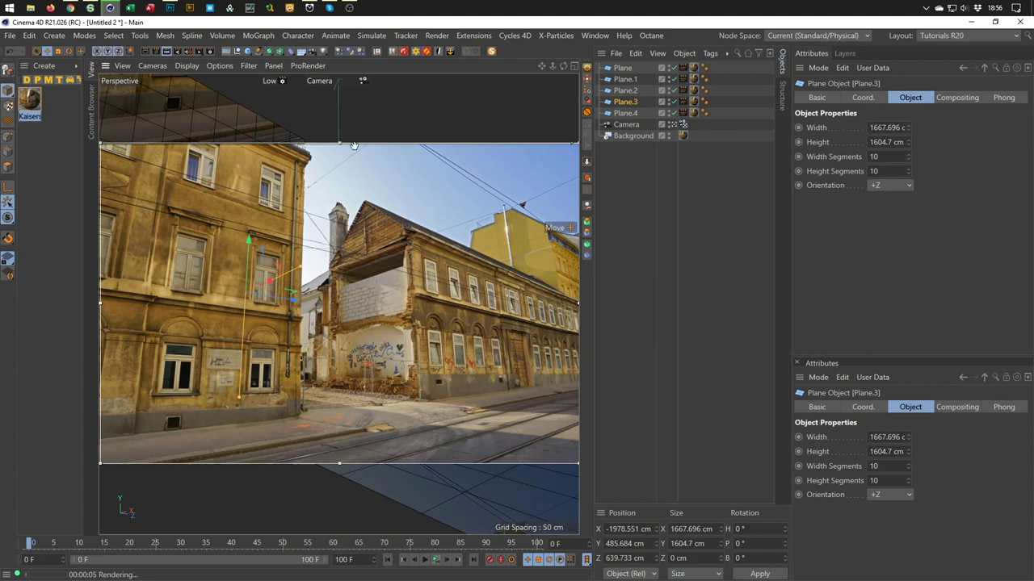
left_click(165, 49)
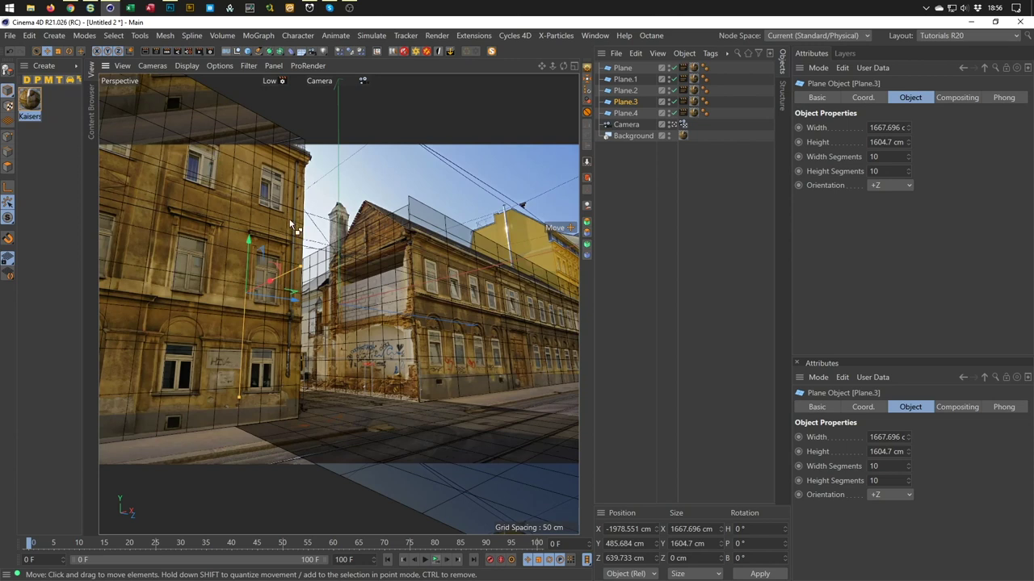
Save the scene on the Desktop under the name comp.c4d.
key("ctrl+s")
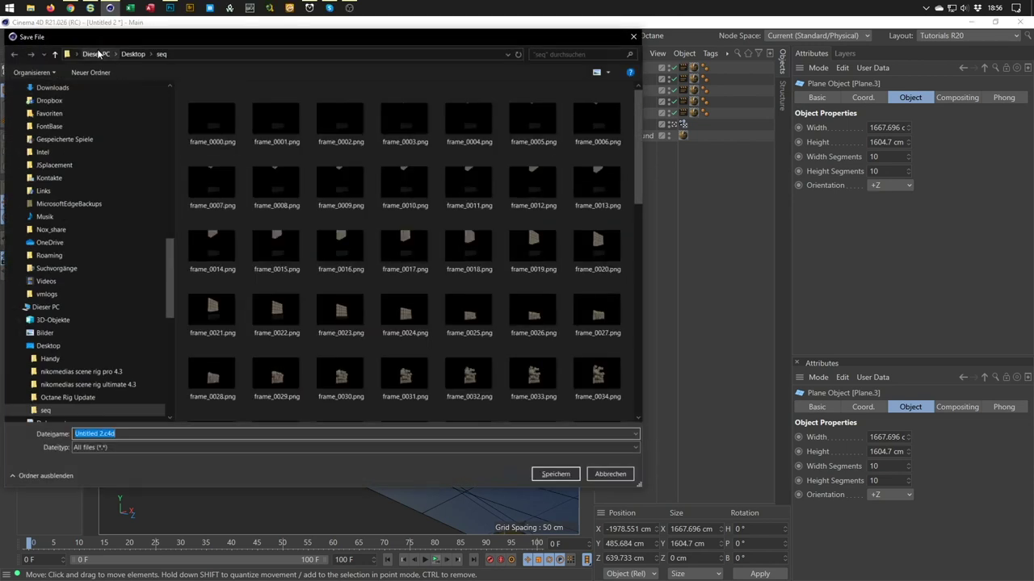
left_click(76, 54)
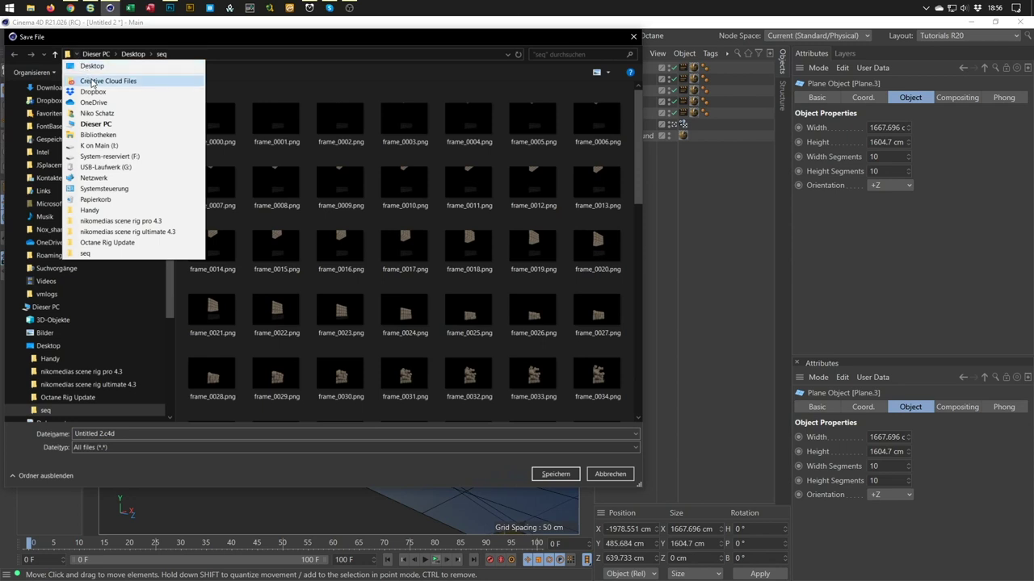
left_click(91, 65)
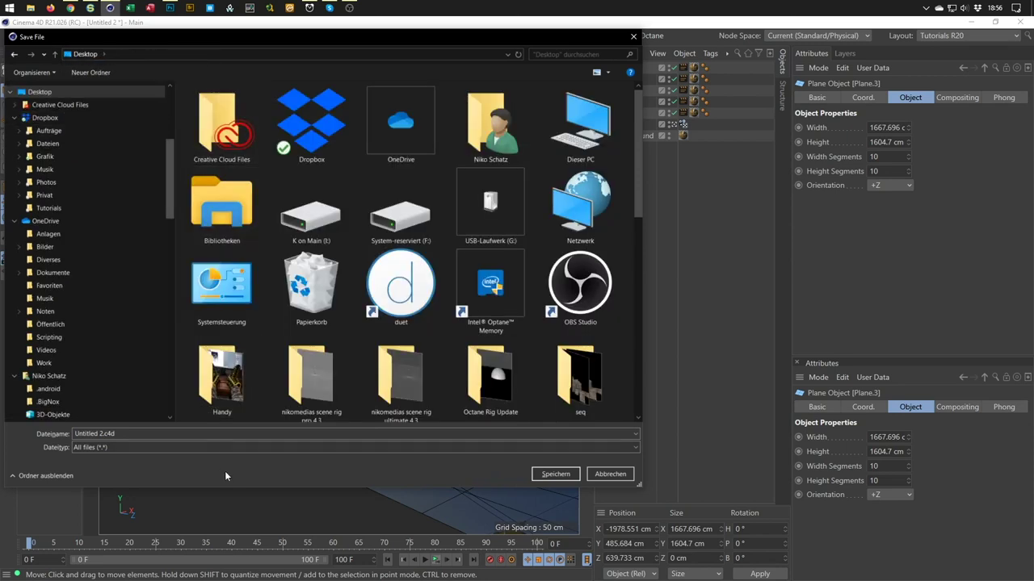
left_click(240, 434)
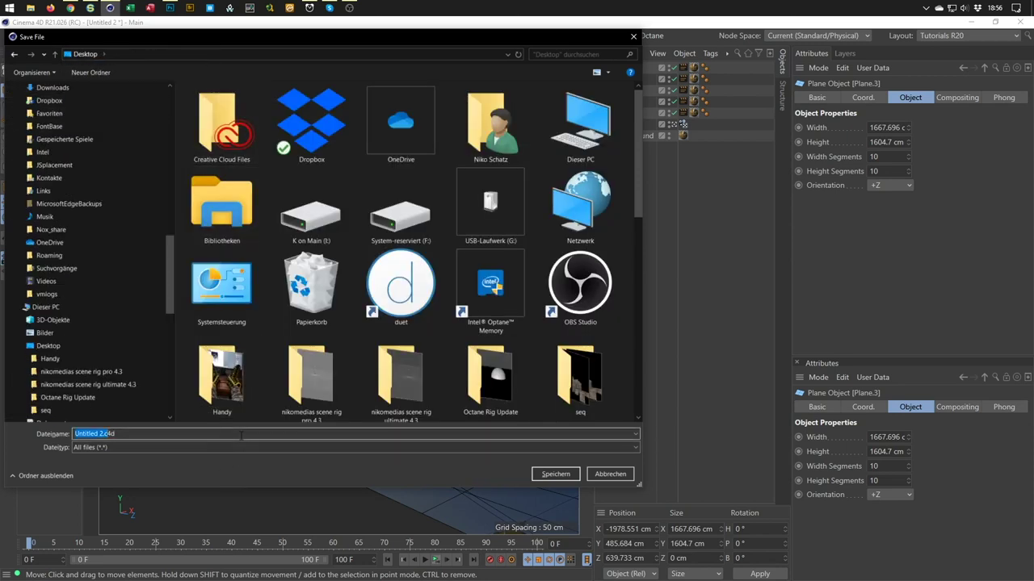
type("comp")
key("Return")
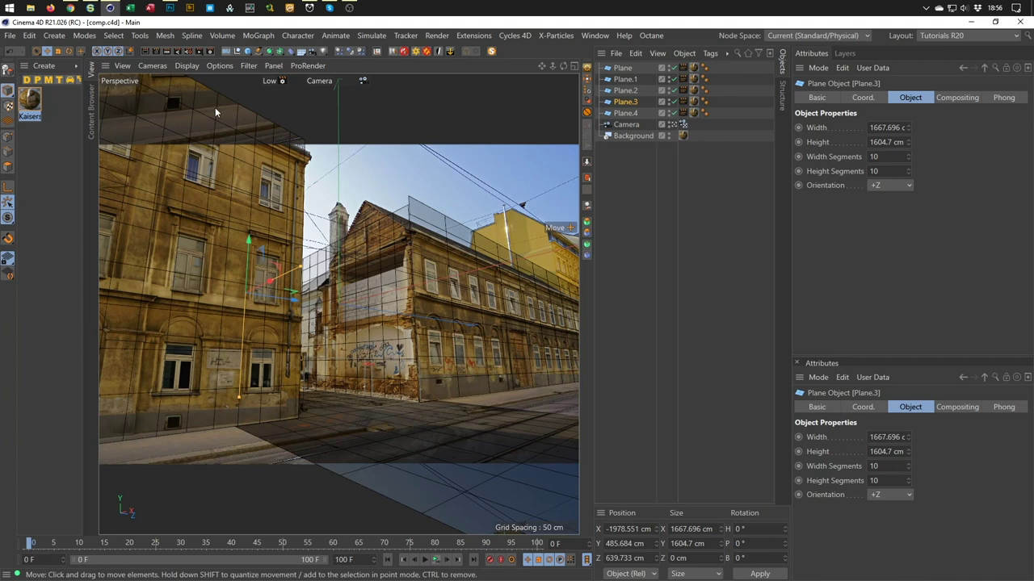
Toggle the render preview off, deselect Plane.3, and add a default 200 cm Cube at the origin.
left_click(167, 50)
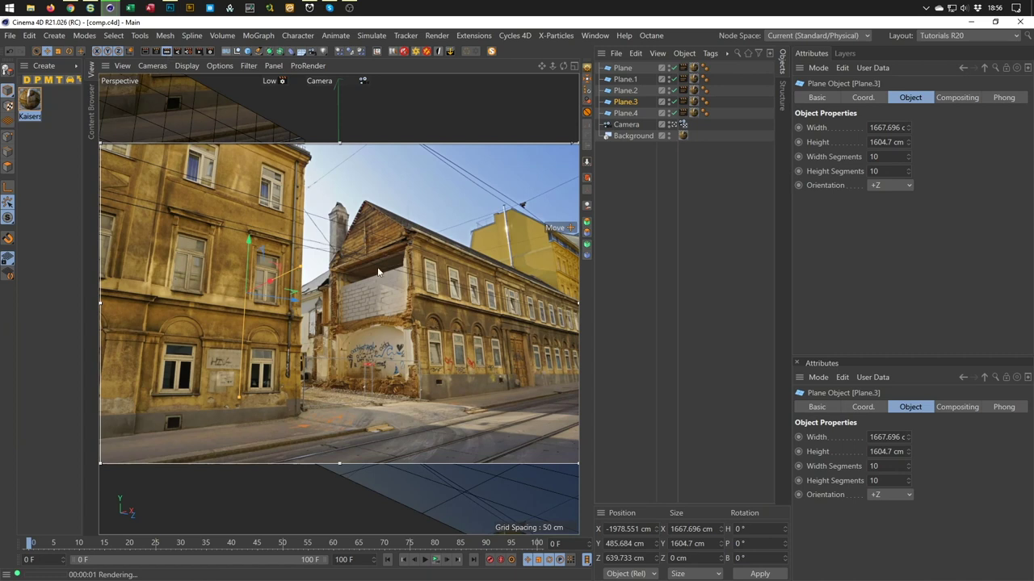
left_click(630, 279)
left_click(174, 54)
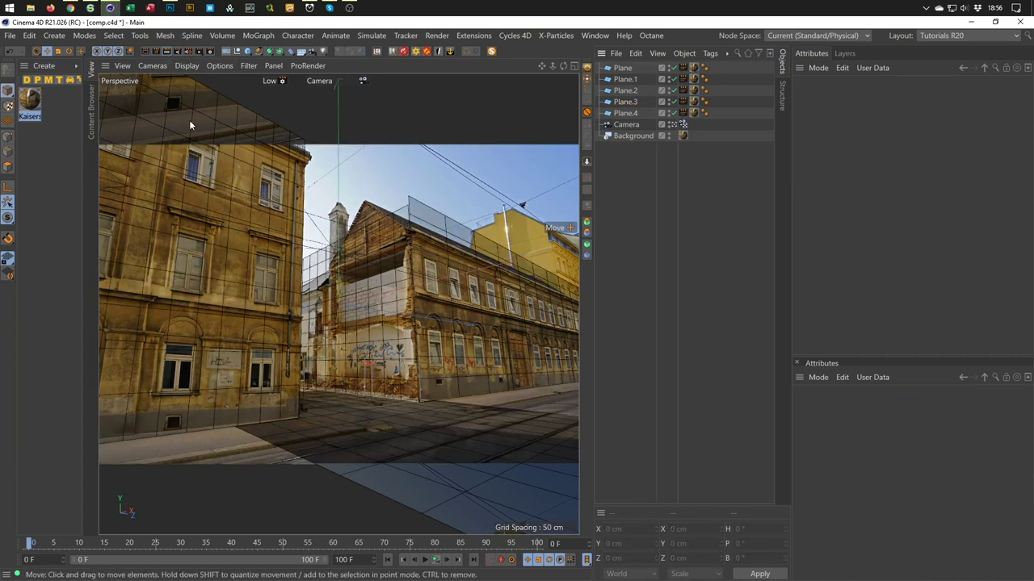
left_click(247, 53)
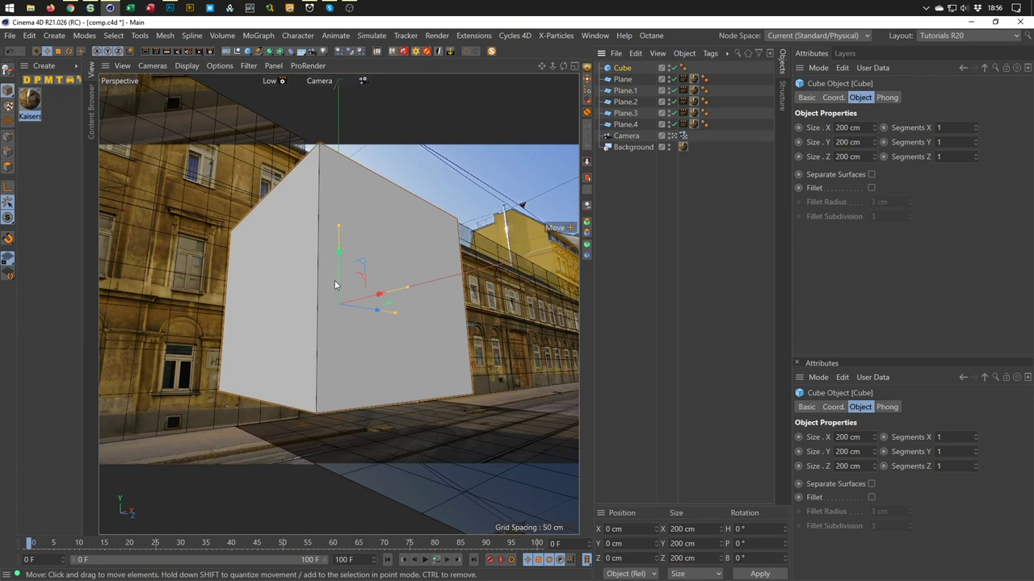
Move the Cube in the Top view to X -1761.36, Z 1190.326 cm, then maximise Perspective.
middle_click(441, 304)
middle_click(428, 261)
scroll(383, 319, "down", 2)
scroll(404, 331, "up", 3)
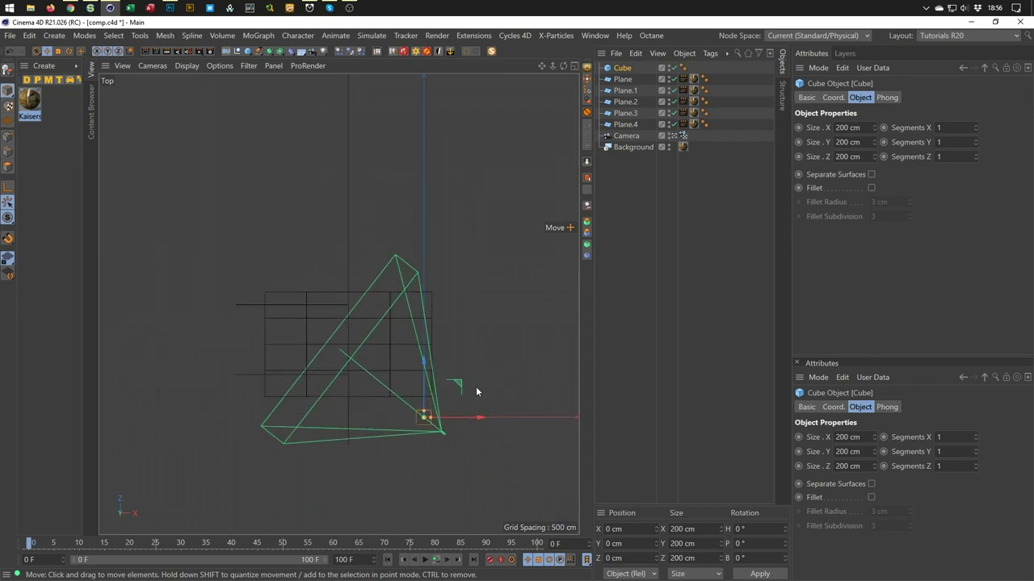
left_click_drag(459, 380, 340, 311)
left_click_drag(337, 310, 368, 361)
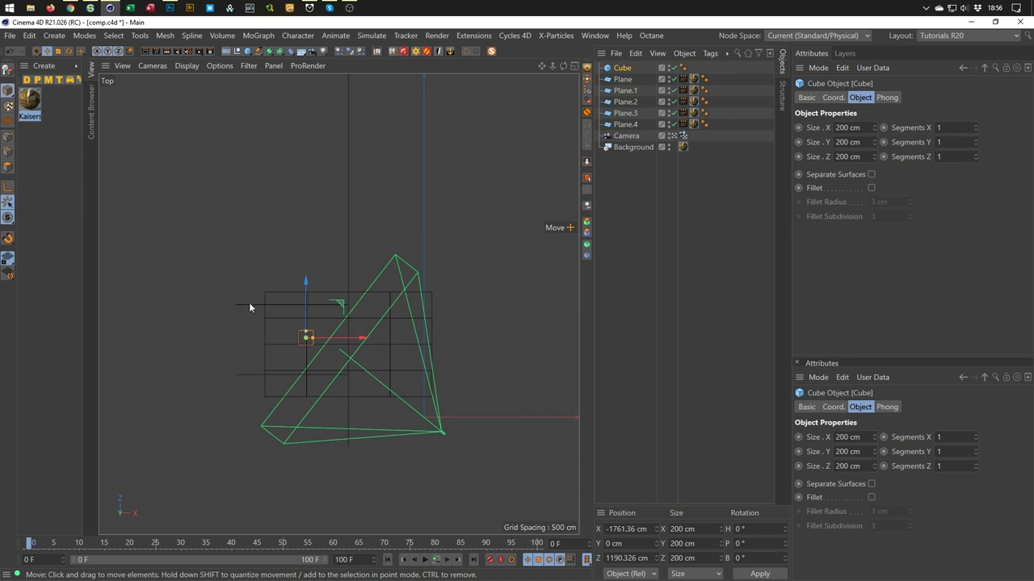
key("F5")
key("F1")
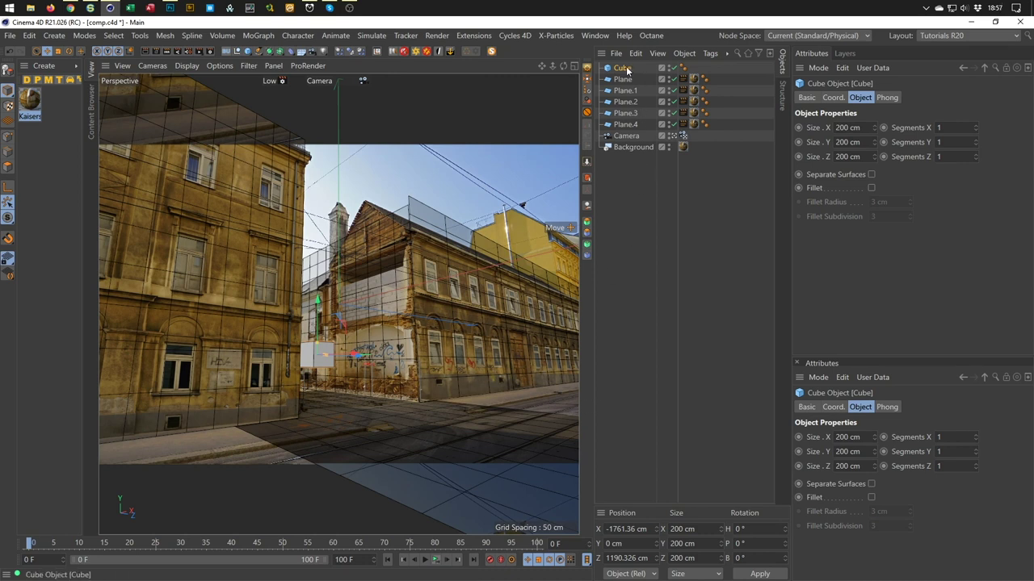
Wrap the Cube in a MoGraph Cloner set to Grid Array mode.
left_click(258, 36)
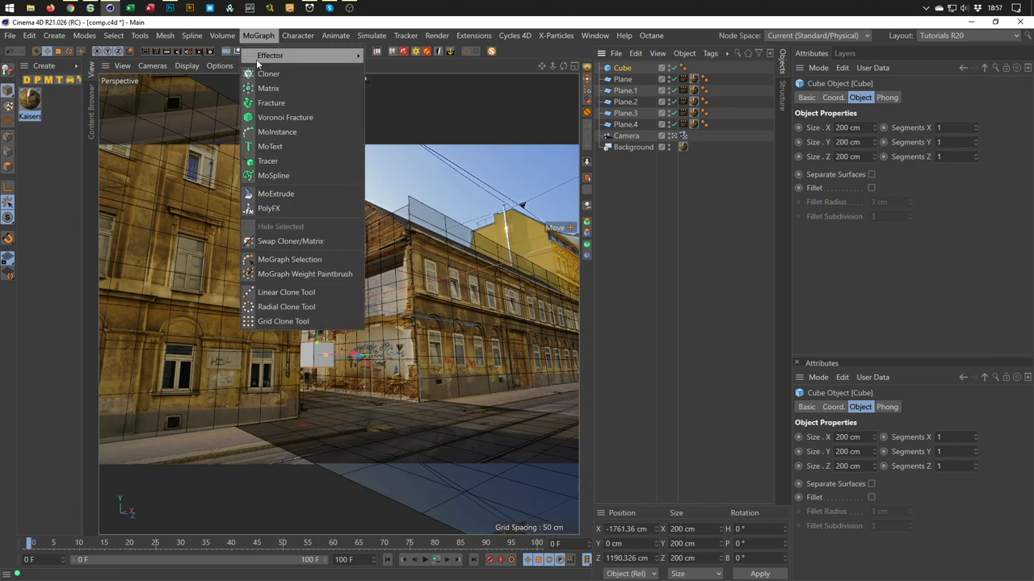
left_click(267, 73)
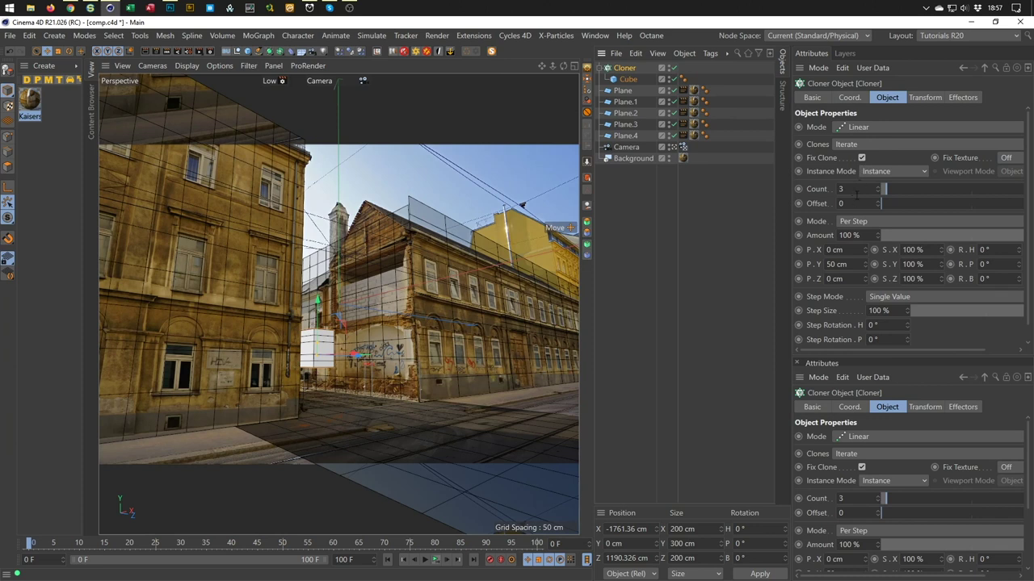
left_click(868, 128)
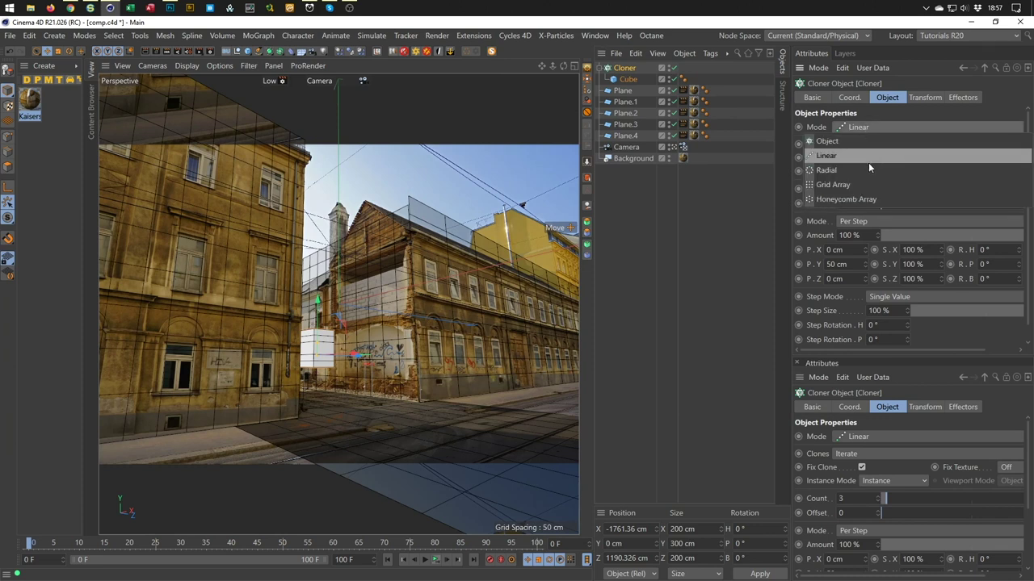
left_click(869, 186)
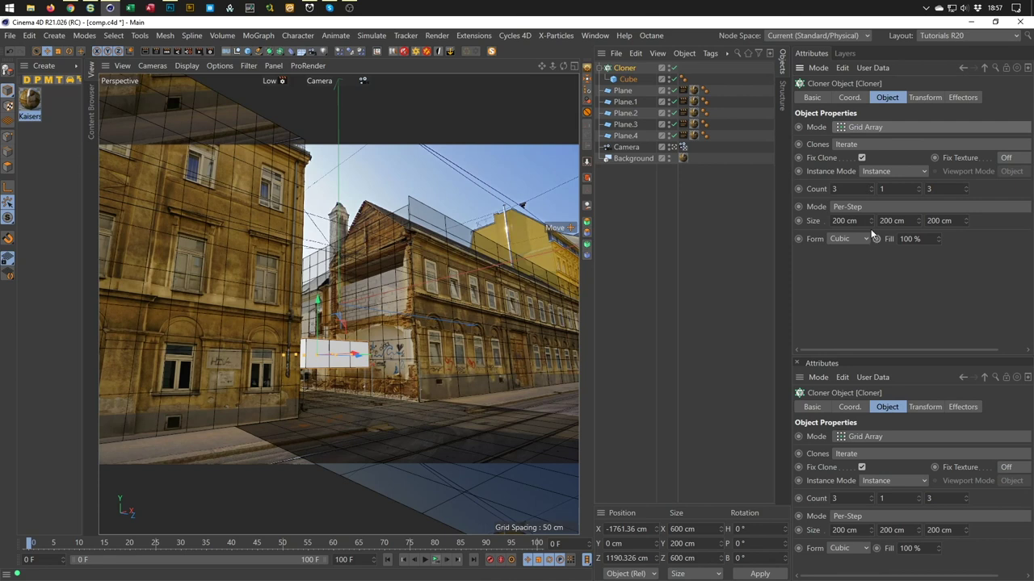
Set grid size to 250 cm on all axes with Count Y 3, and raise the Cloner to Y 1283.55 cm.
double_click(843, 221)
type("250")
key("Tab")
type("250")
key("Tab")
type("250")
key("Return")
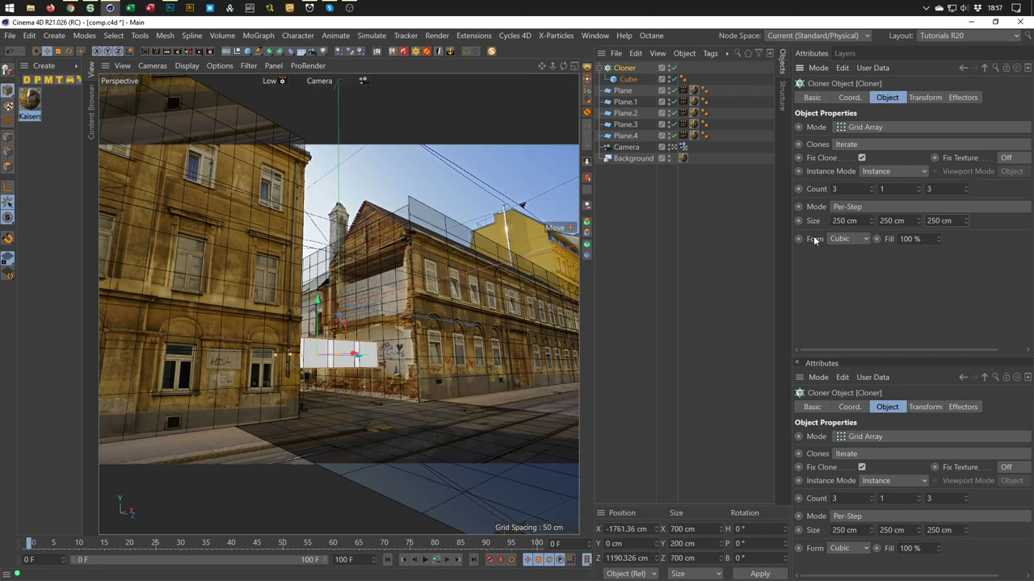
double_click(891, 191)
type("3")
key("Return")
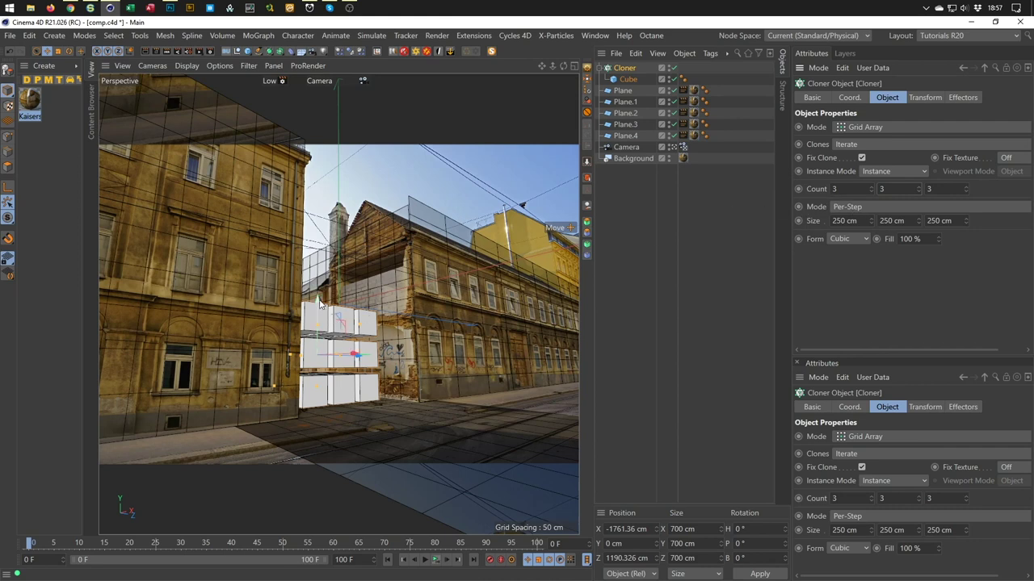
left_click_drag(323, 297, 320, 160)
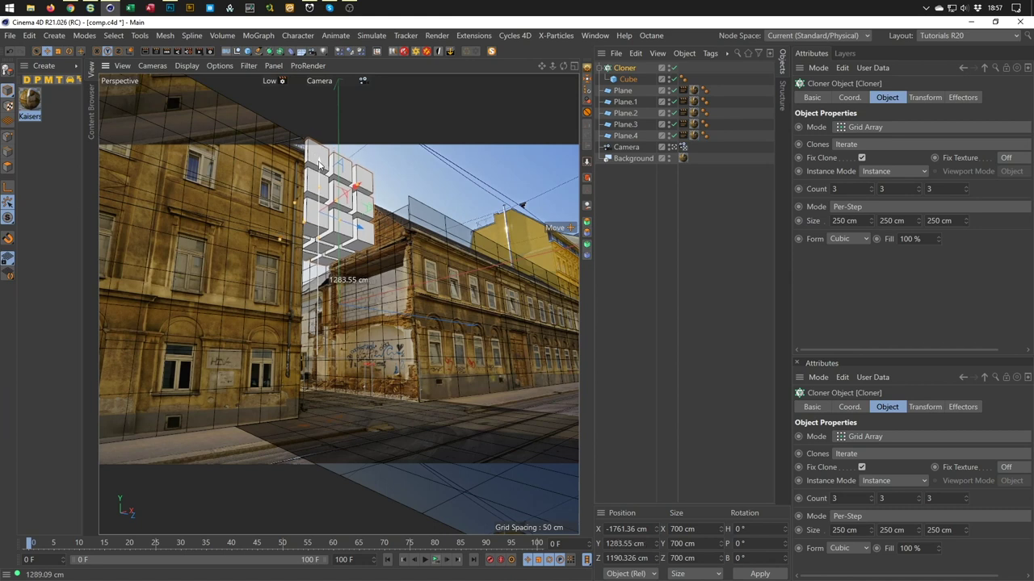
Add Collider Body tags to all five planes, Plane through Plane.4.
left_click(626, 136)
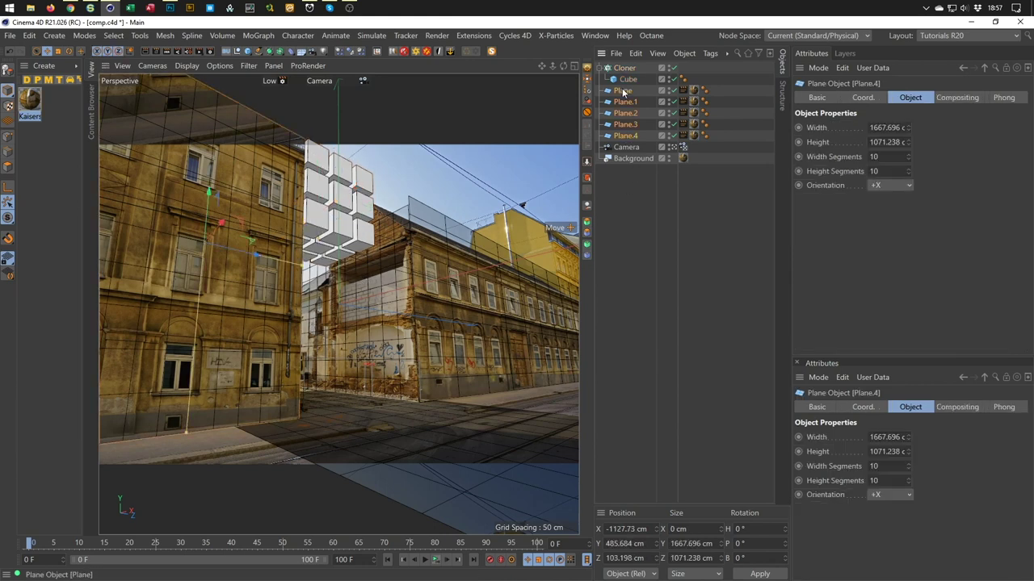
left_click(623, 91, "shift")
right_click(623, 92)
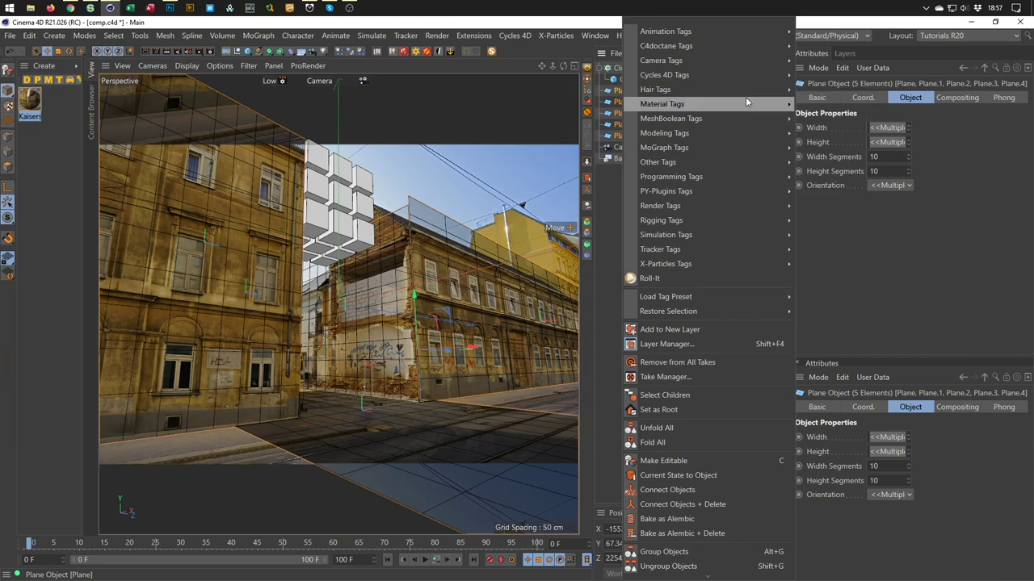
mouse_move(761, 236)
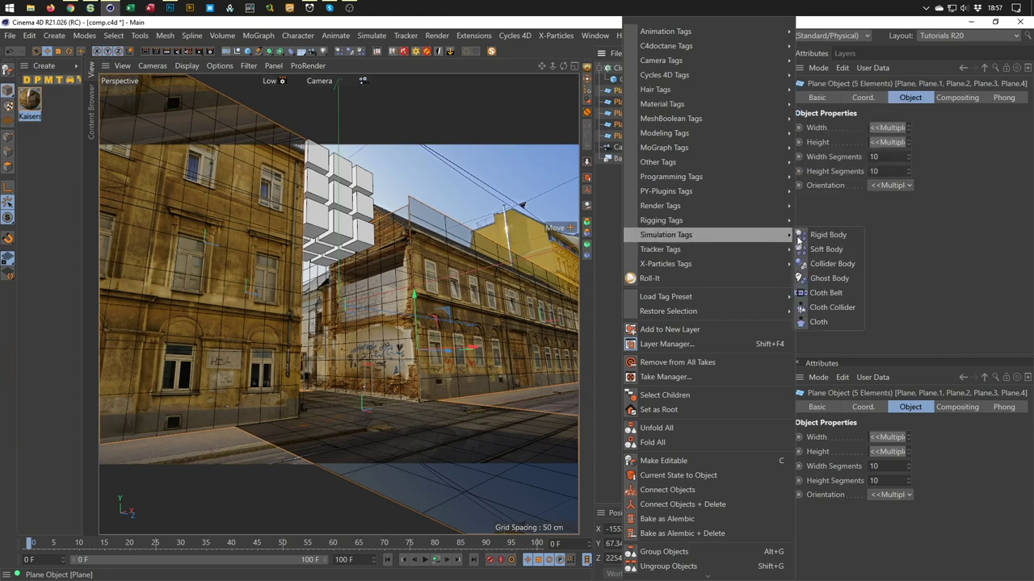
left_click(832, 264)
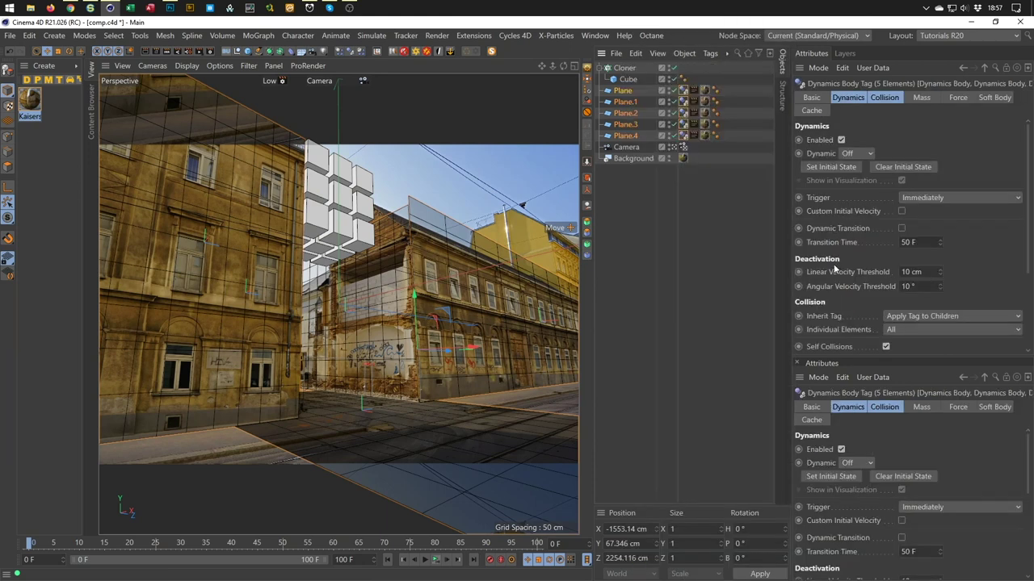
left_click(629, 69)
Give the Cloner a Rigid Body dynamics tag.
right_click(630, 70)
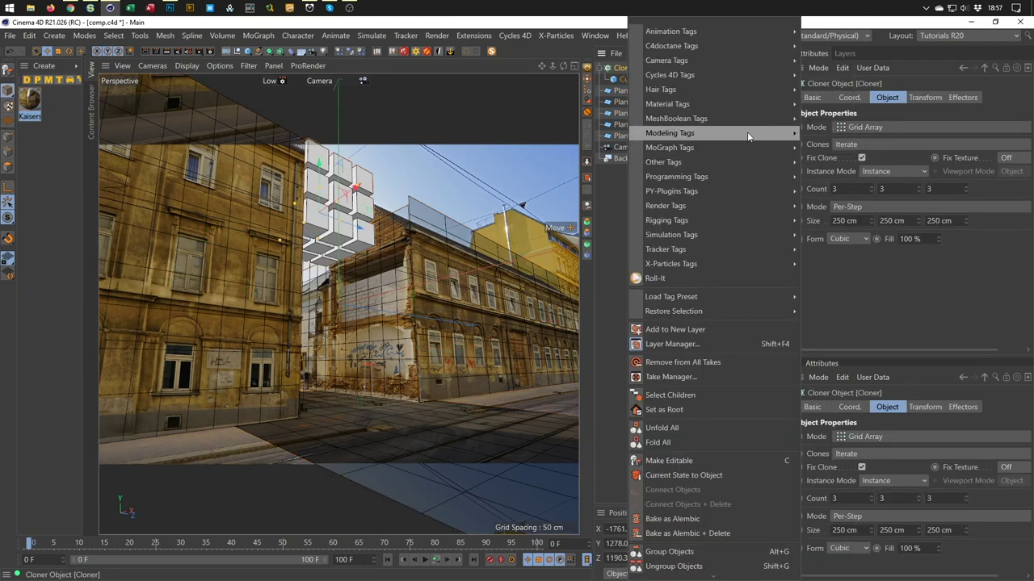
mouse_move(757, 225)
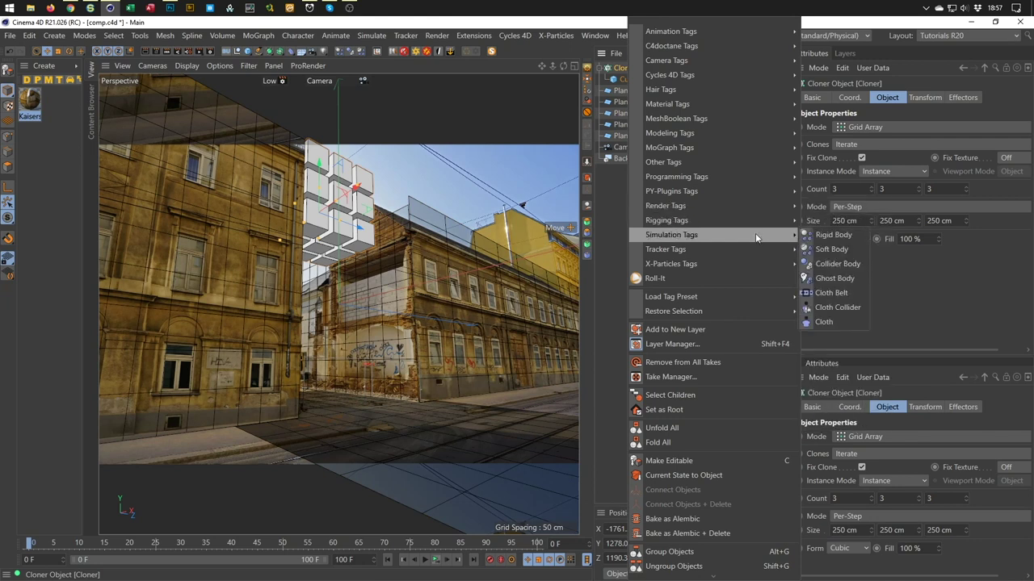
left_click(823, 241)
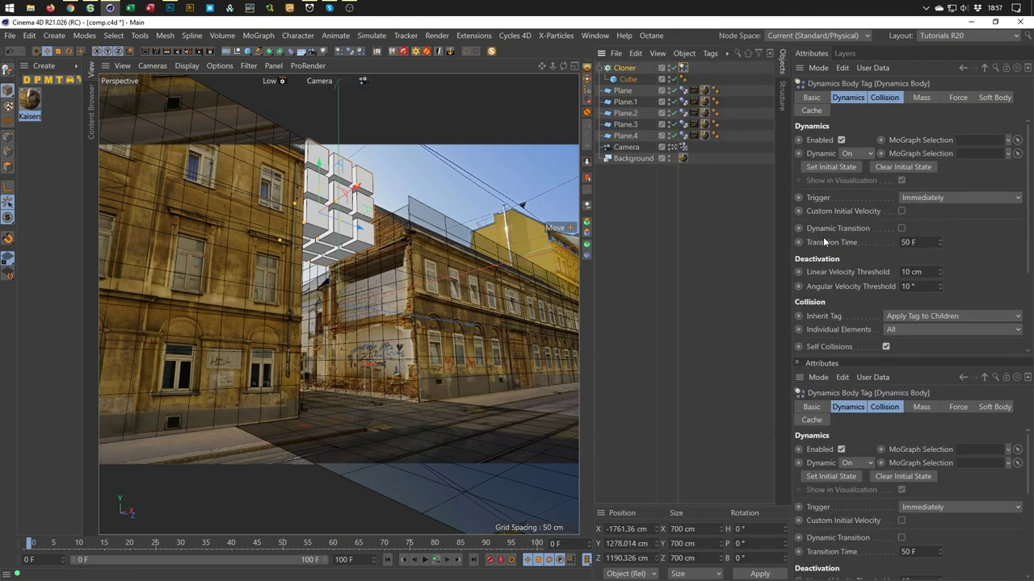
left_click(880, 96)
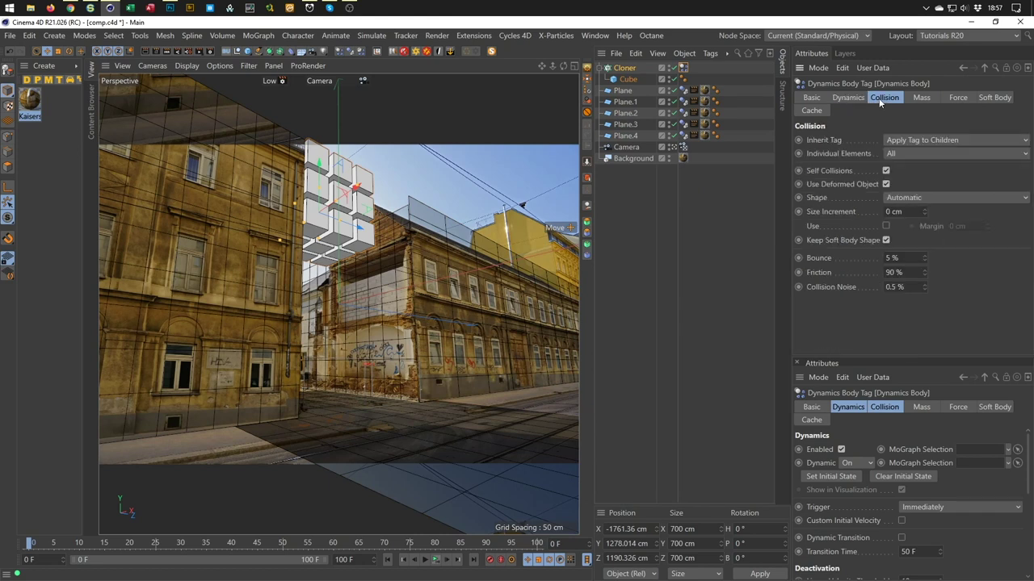
Set collision Inherit Tag to Apply Tag to Children and Individual Elements to All, then play.
left_click(907, 140)
left_click(908, 152)
left_click(908, 153)
left_click(906, 165)
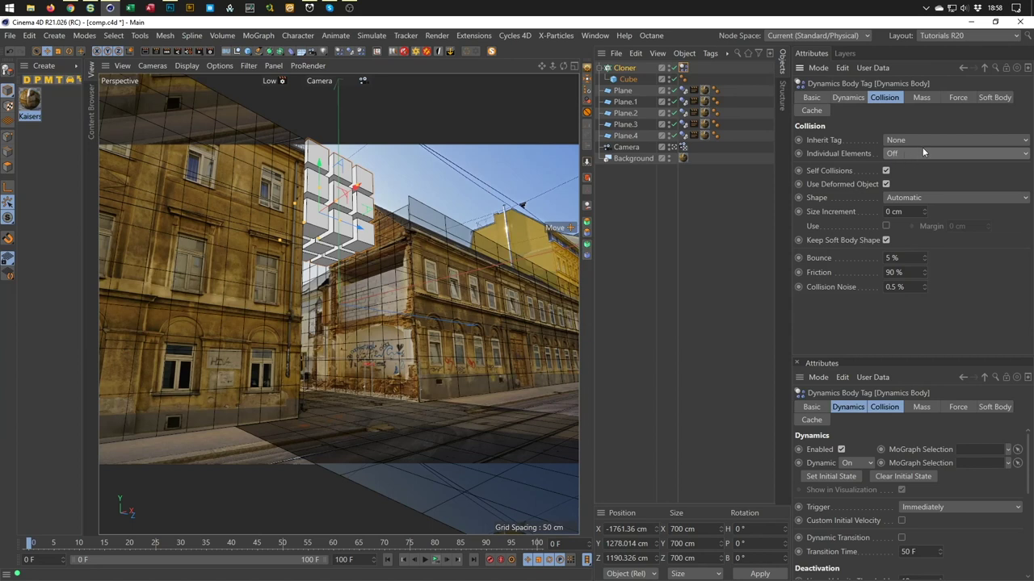
left_click(918, 140)
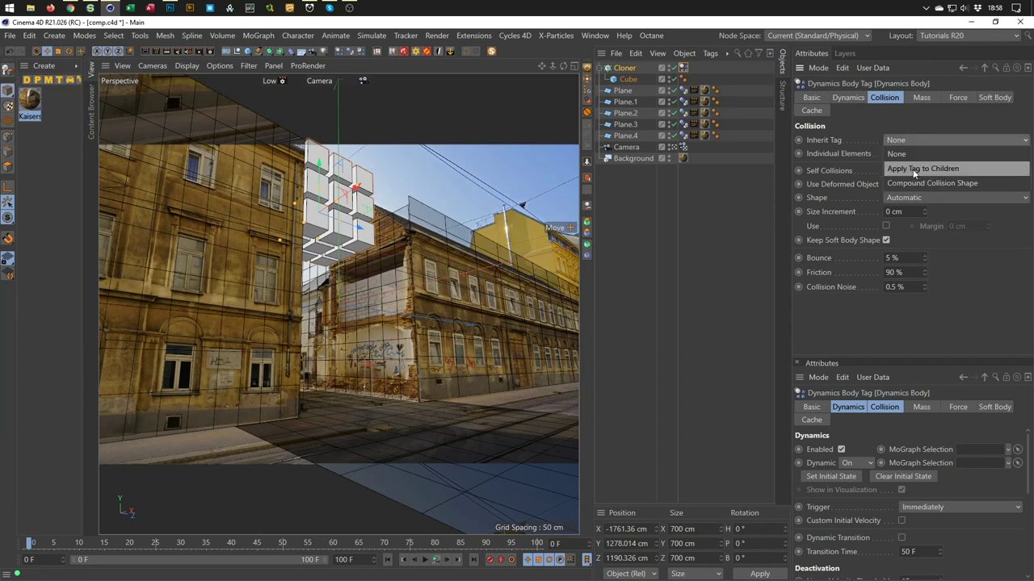
left_click(913, 169)
left_click(908, 154)
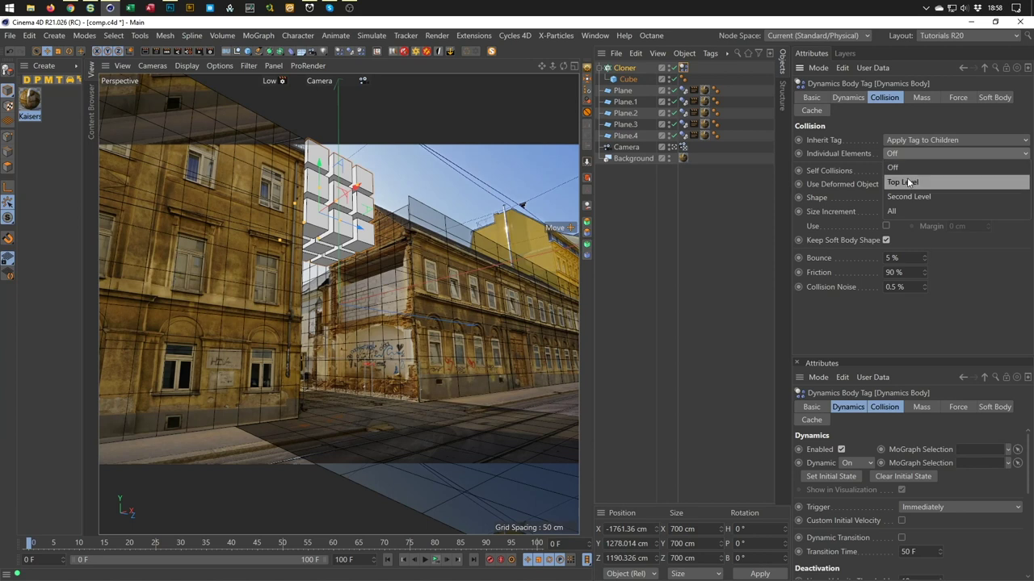
left_click(913, 211)
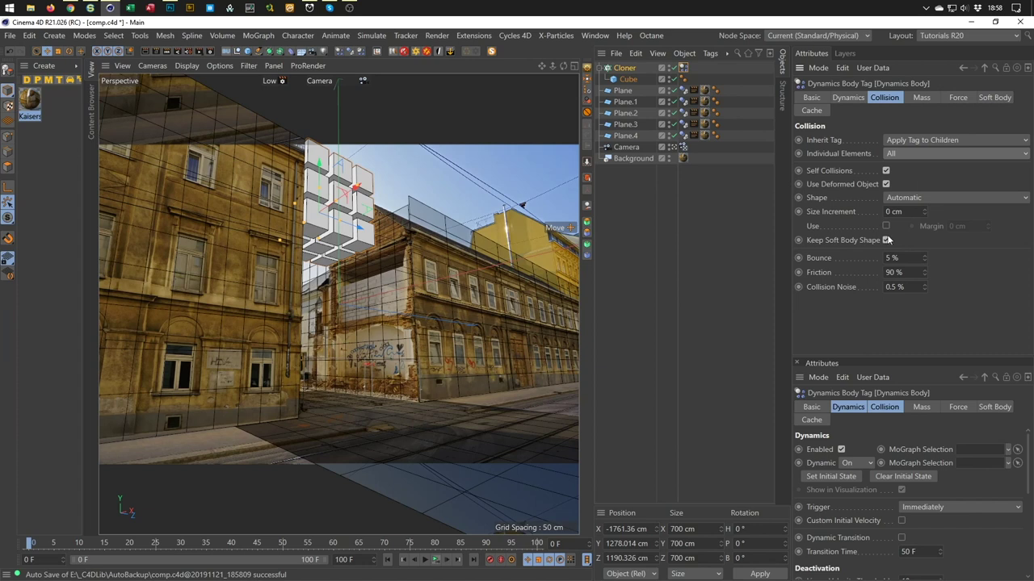
left_click(436, 561)
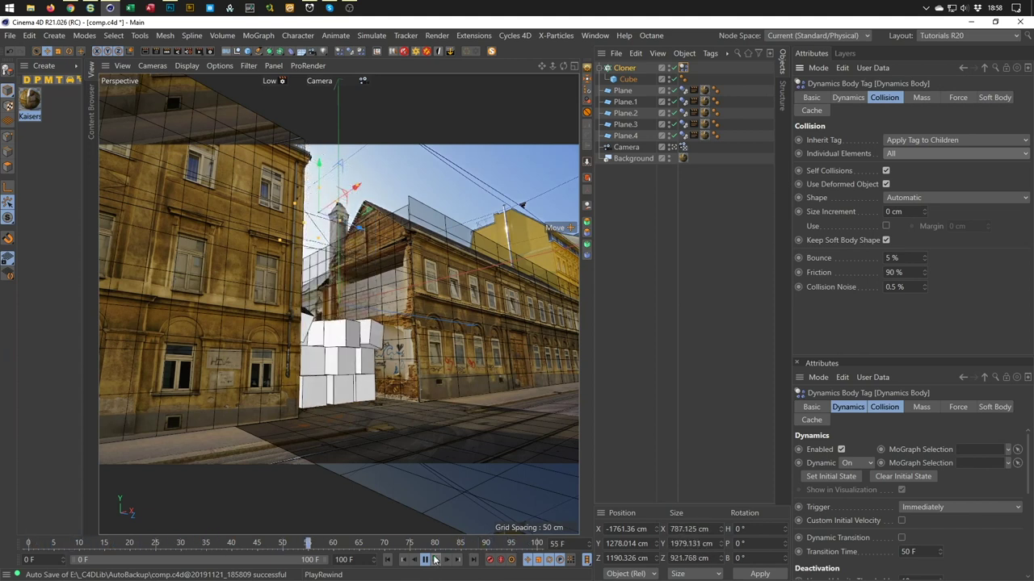
left_click(435, 560)
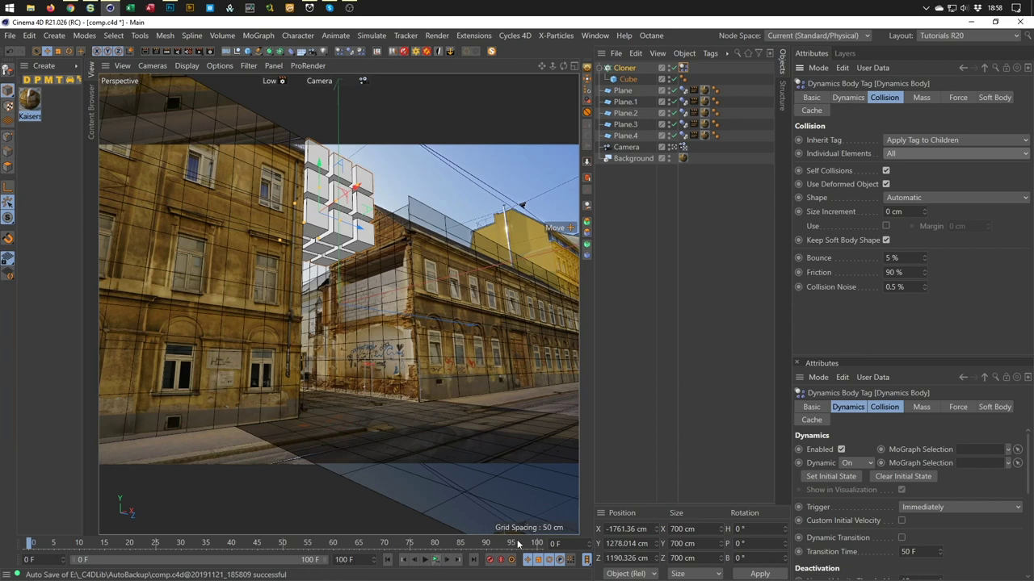
left_click(434, 559)
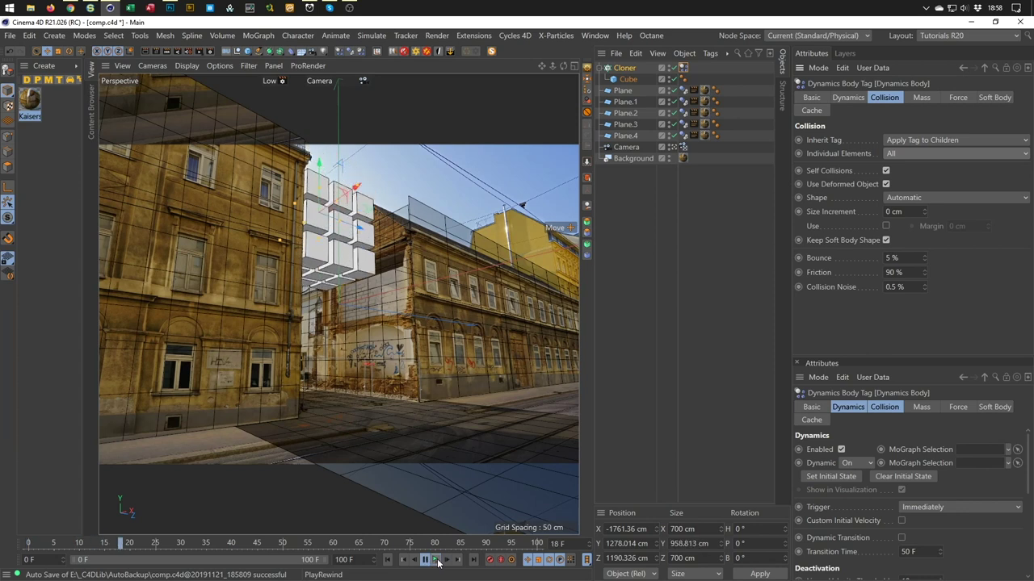
left_click(436, 560)
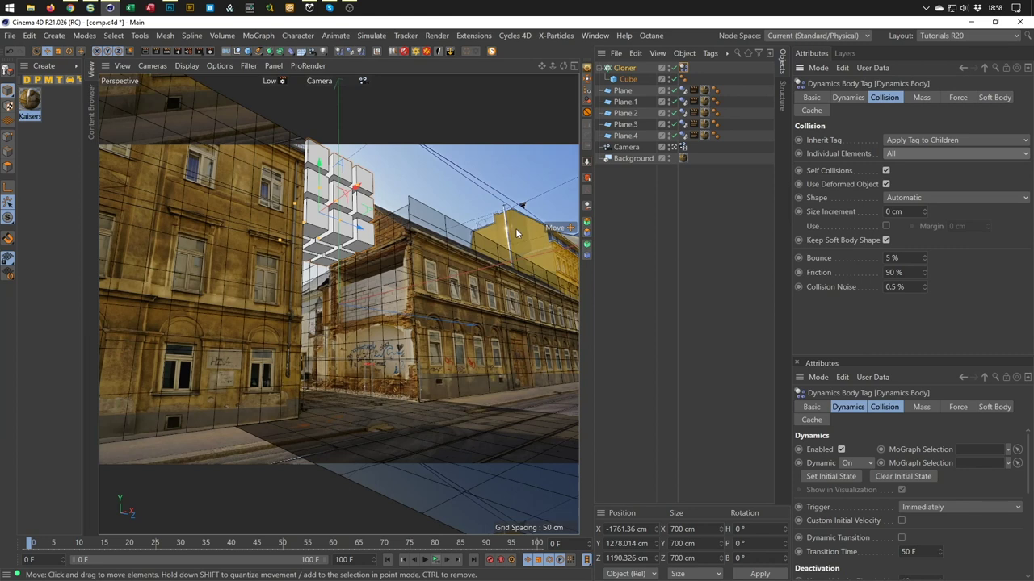
Set the project Dynamics Time Scale to 200%.
left_click(644, 240)
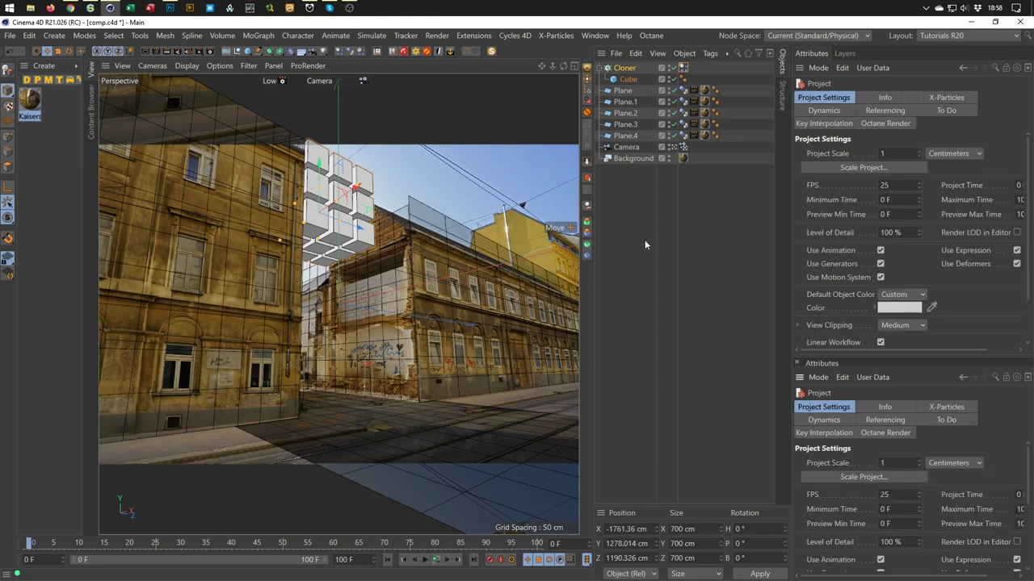
left_click(832, 111)
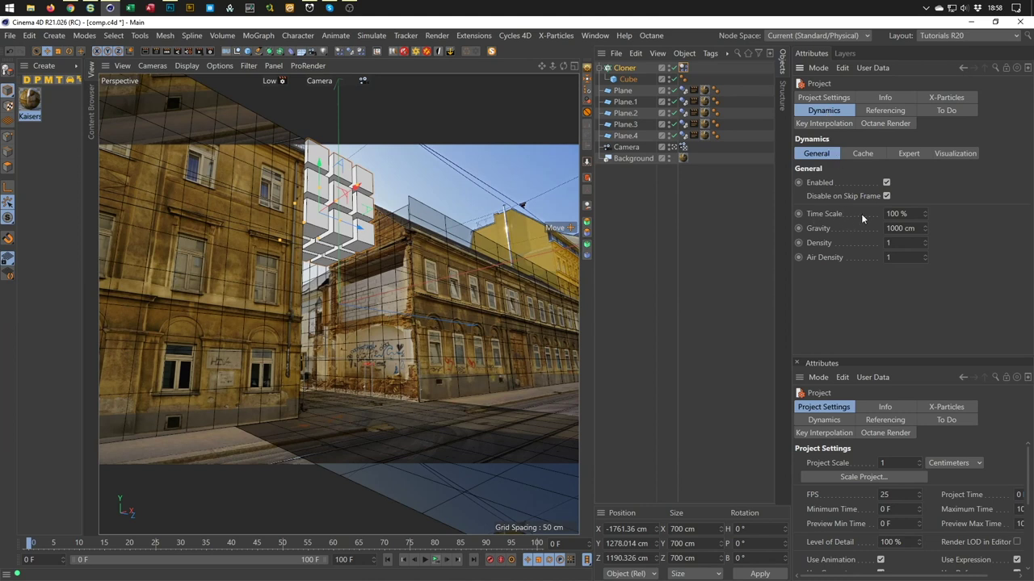
double_click(915, 213)
type("200")
key("Return")
Replay the faster cube drop and start an interactive render preview of the landed cubes.
left_click(435, 559)
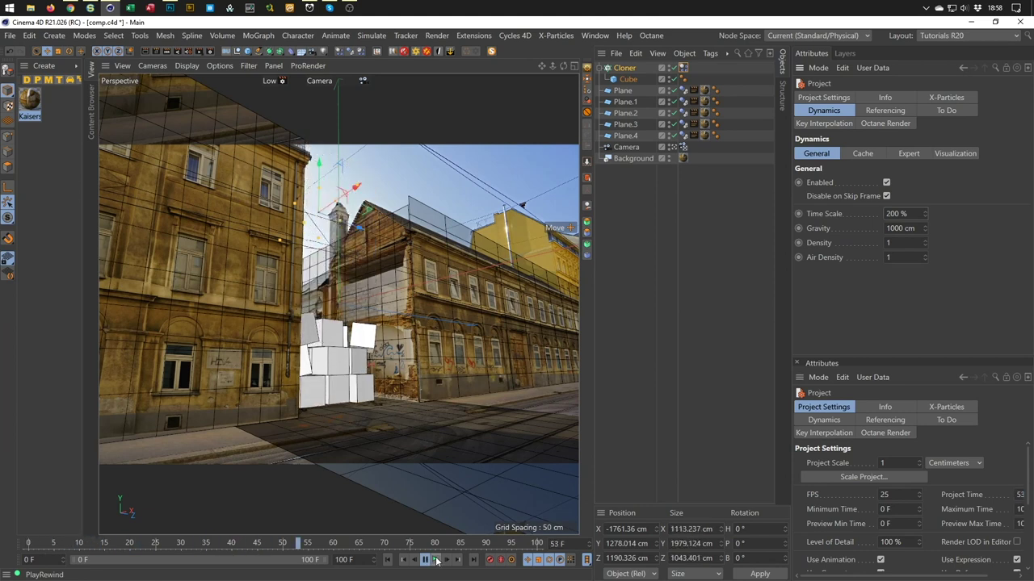
left_click(435, 560)
left_click(435, 559)
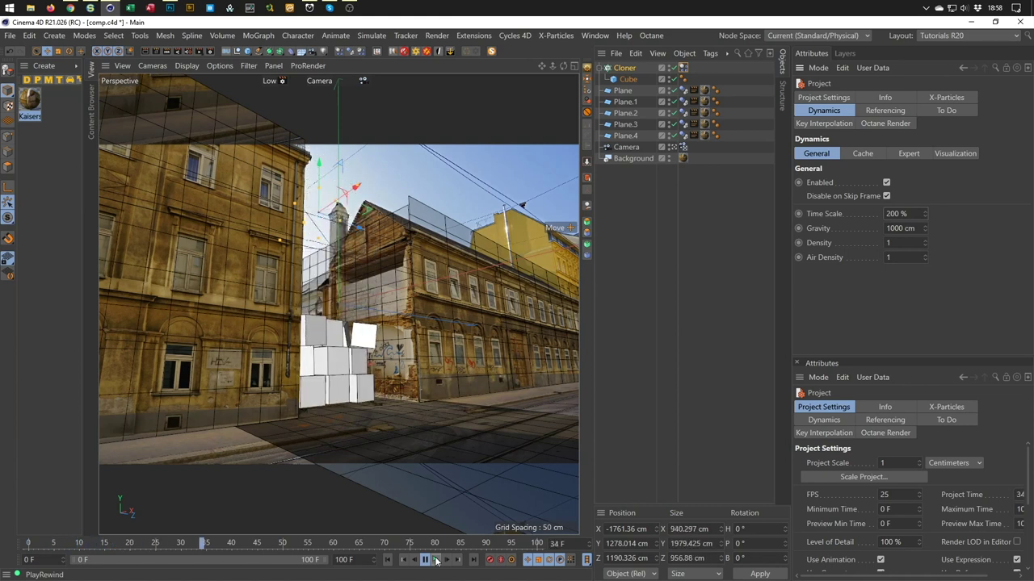
left_click(425, 560)
left_click(425, 560)
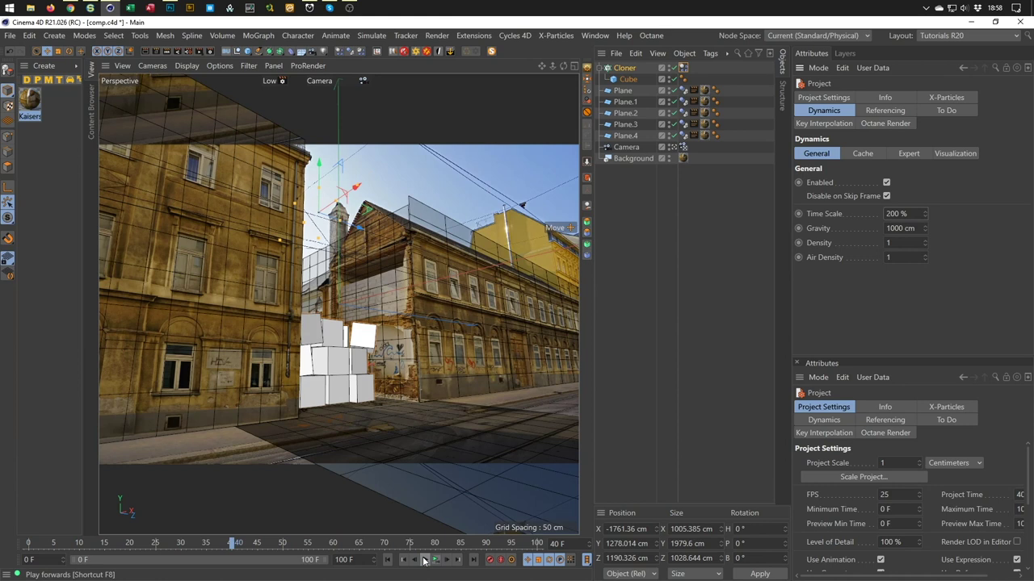
left_click(168, 51)
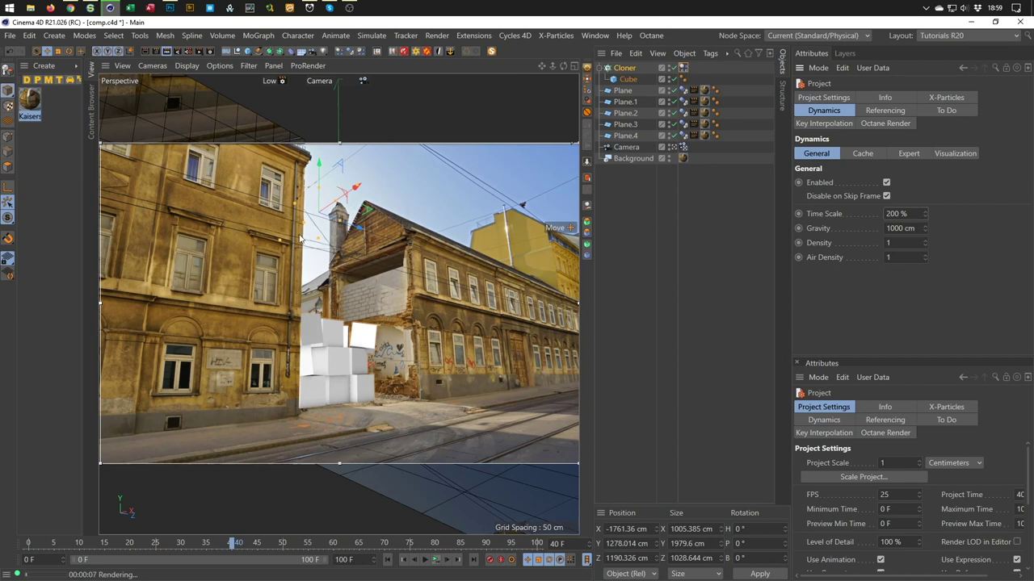
Switch off the Interactive Render Region and maximise the Top view.
left_click(167, 47)
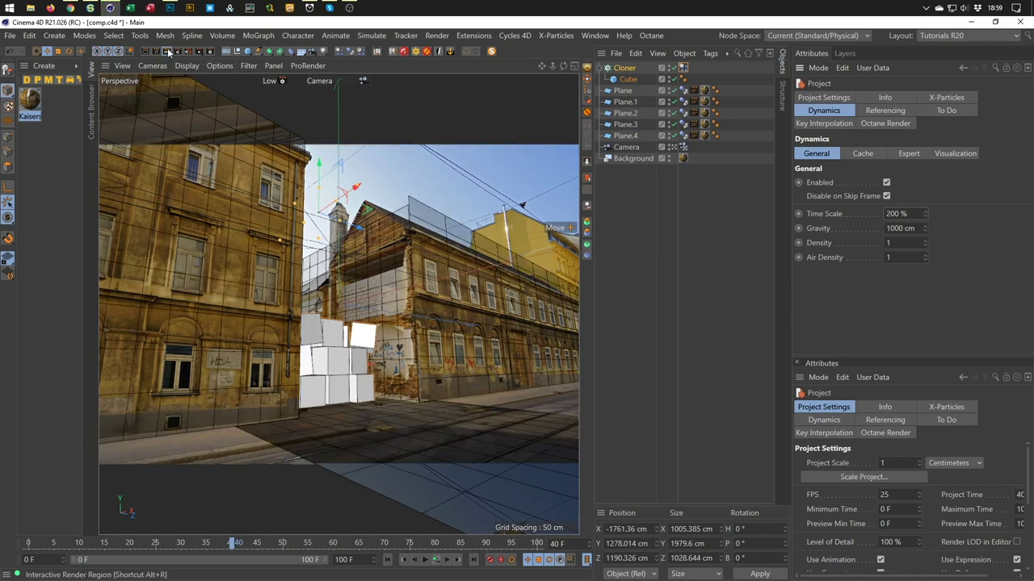
middle_click(345, 262)
middle_click(346, 261)
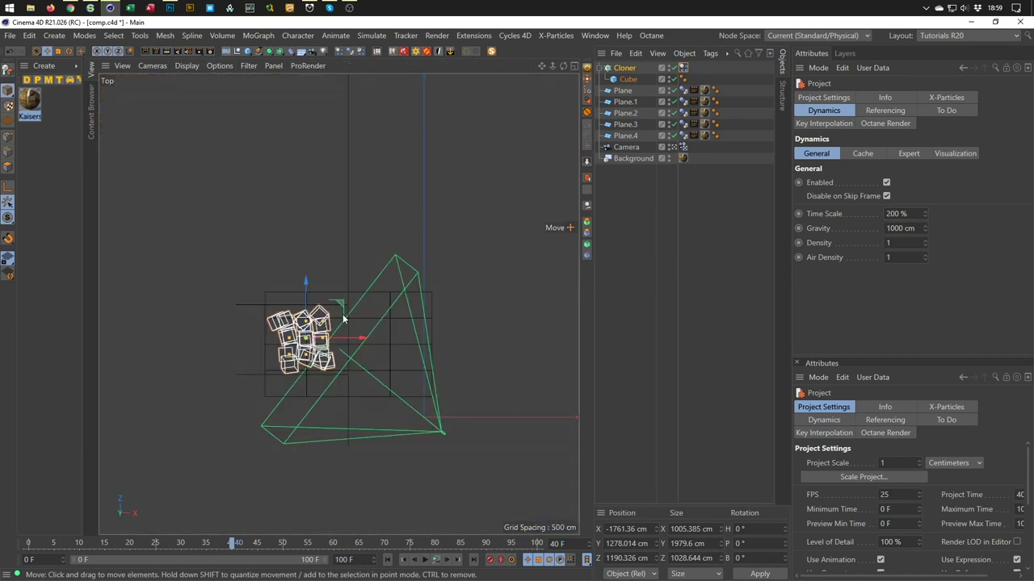
Rewind to frame 0 and set the cloned Cube's size to 150 cm.
left_click(389, 560)
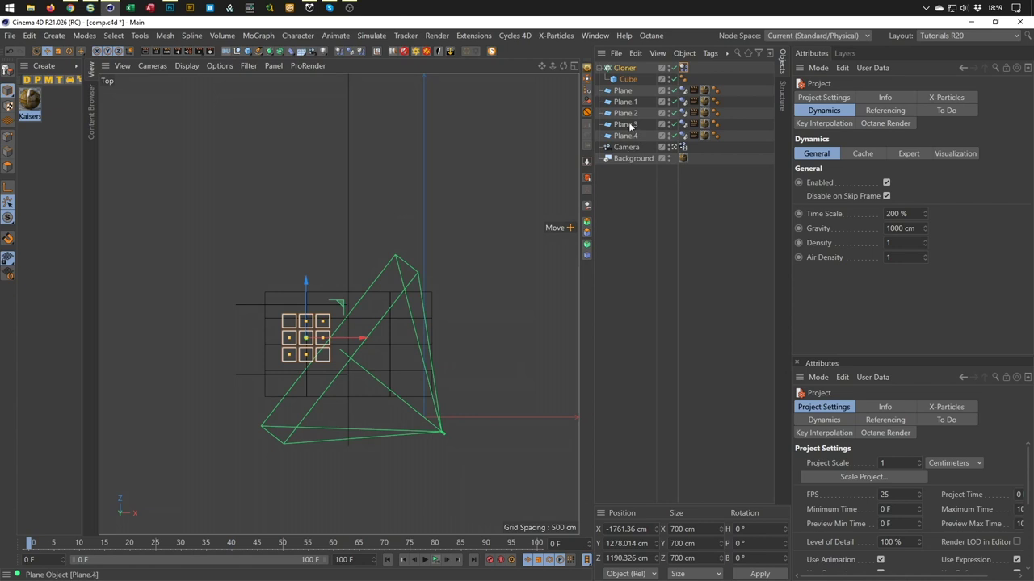
left_click(629, 79)
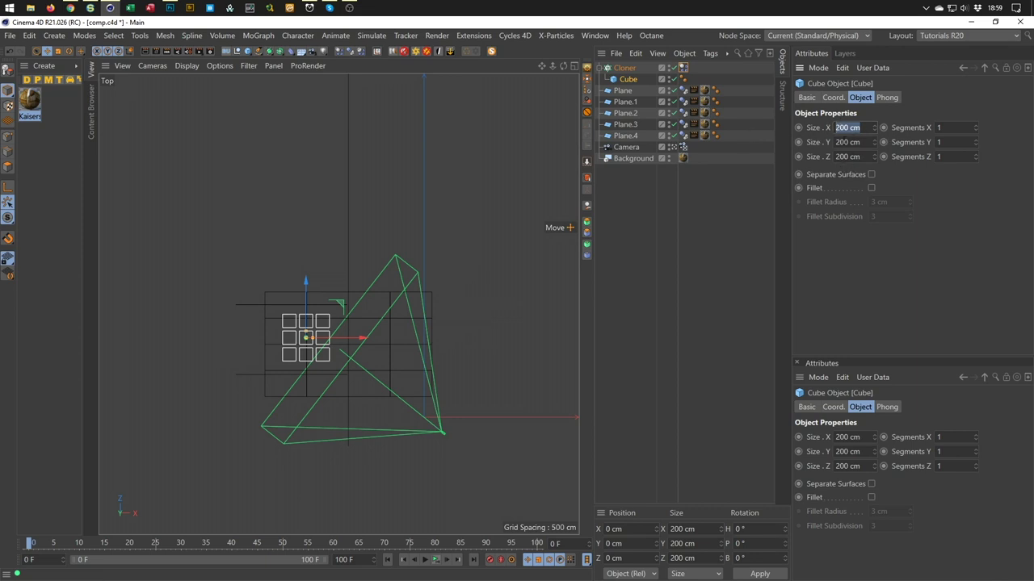
left_click(817, 131)
left_click(848, 127)
type("100")
key("Return")
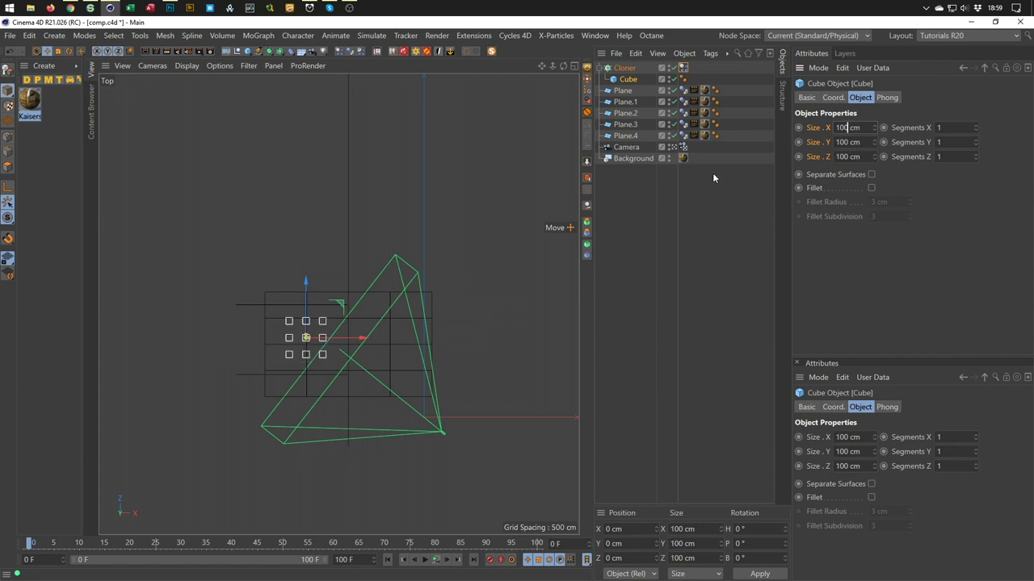
left_click_drag(861, 128, 834, 128)
type("150")
key("Return")
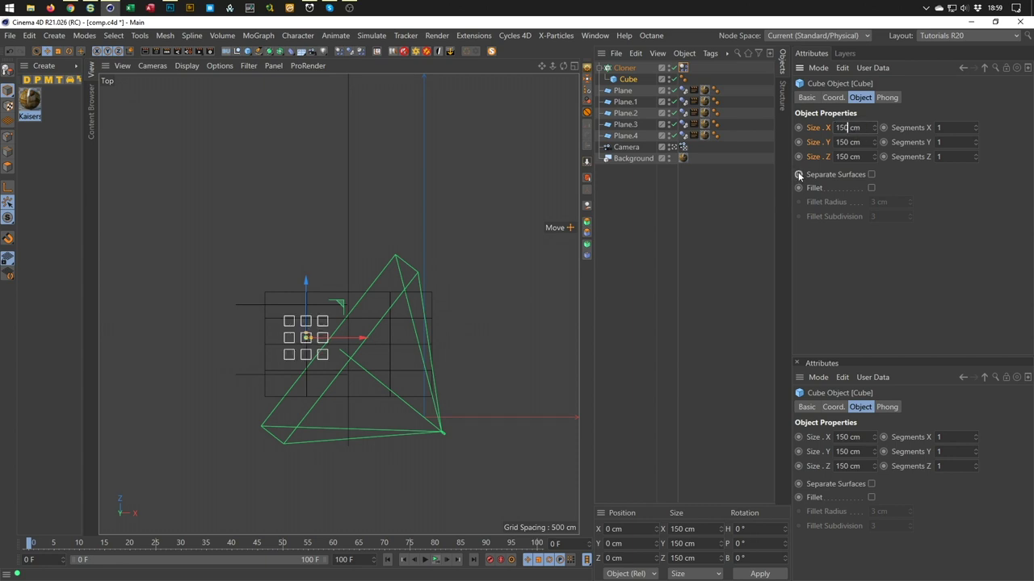
Set the Cloner grid spacing to 200 cm on X, Y and Z.
left_click(623, 68)
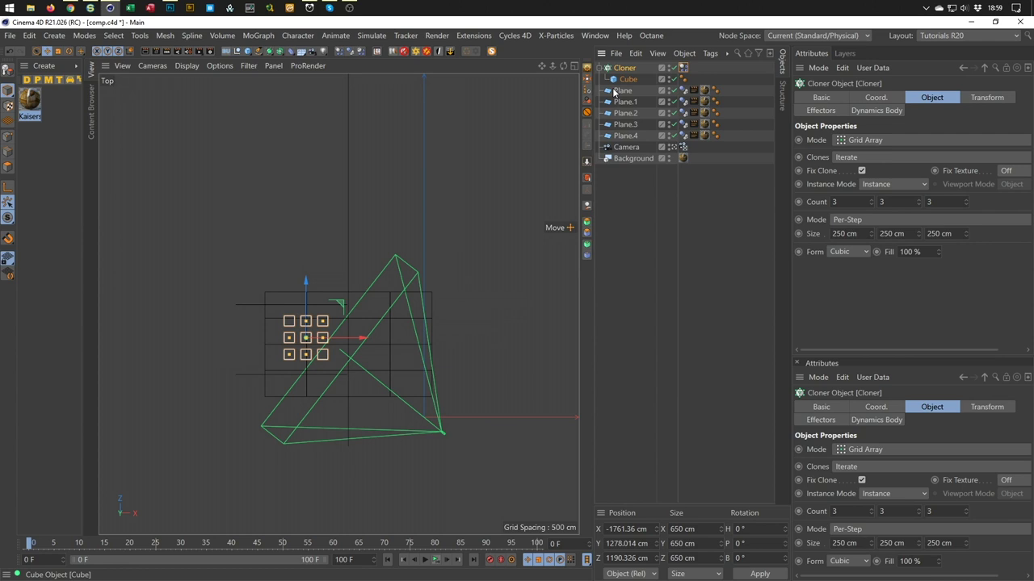
key("F5")
middle_click_drag(414, 404, 552, 409)
scroll(500, 379, "up", 3)
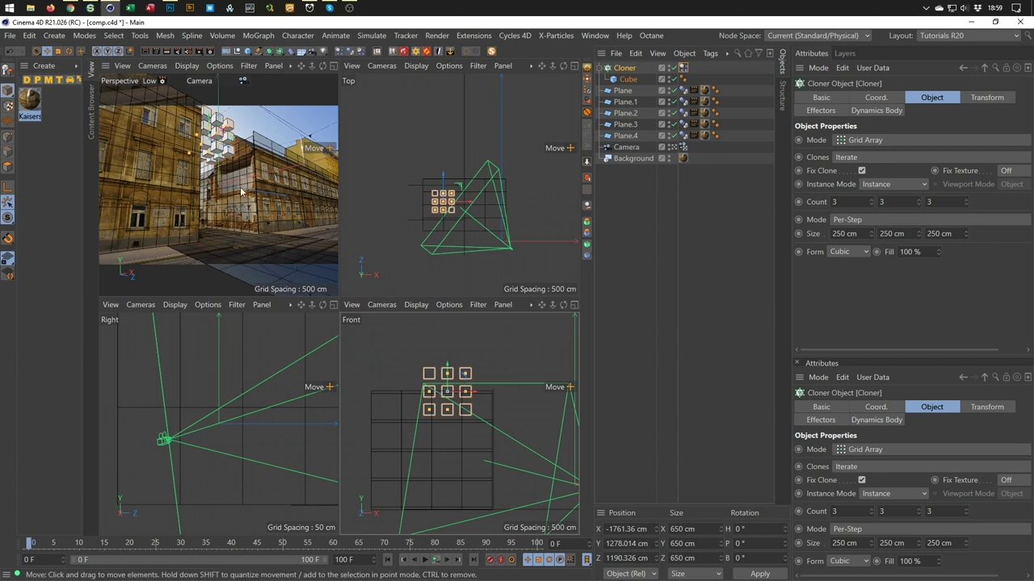
left_click(848, 234)
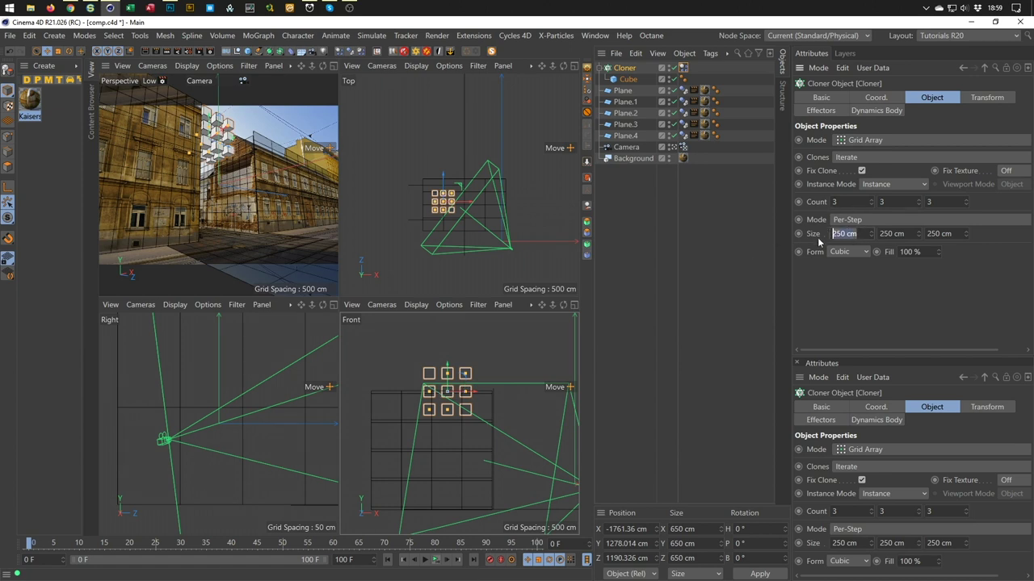
type("200")
key("Tab")
type("200")
key("Tab")
type("200")
key("Return")
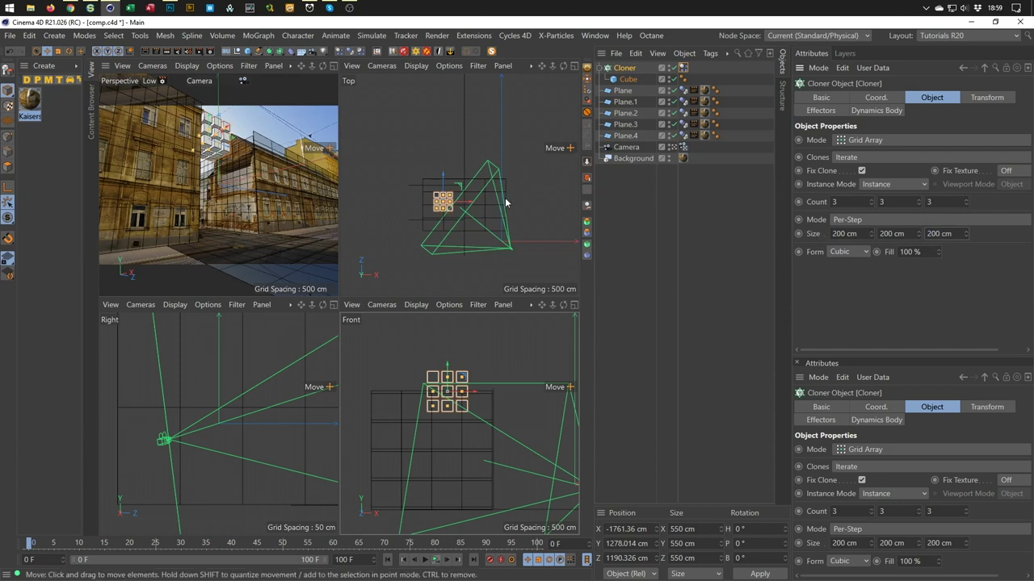
Set the Cloner count to 4 × 4 × 4 and maximise the Perspective view.
left_click_drag(792, 214, 757, 214)
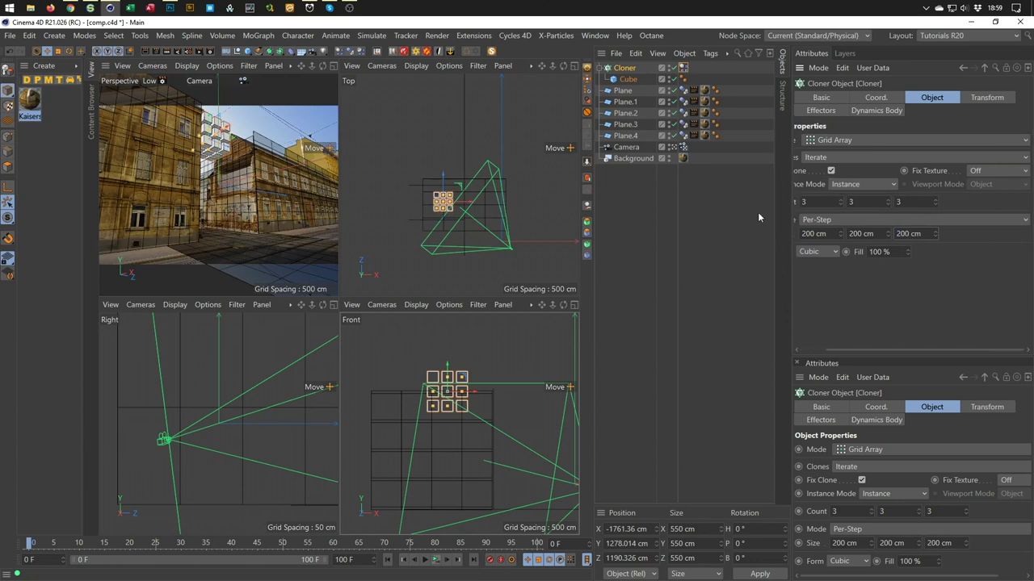
type("4")
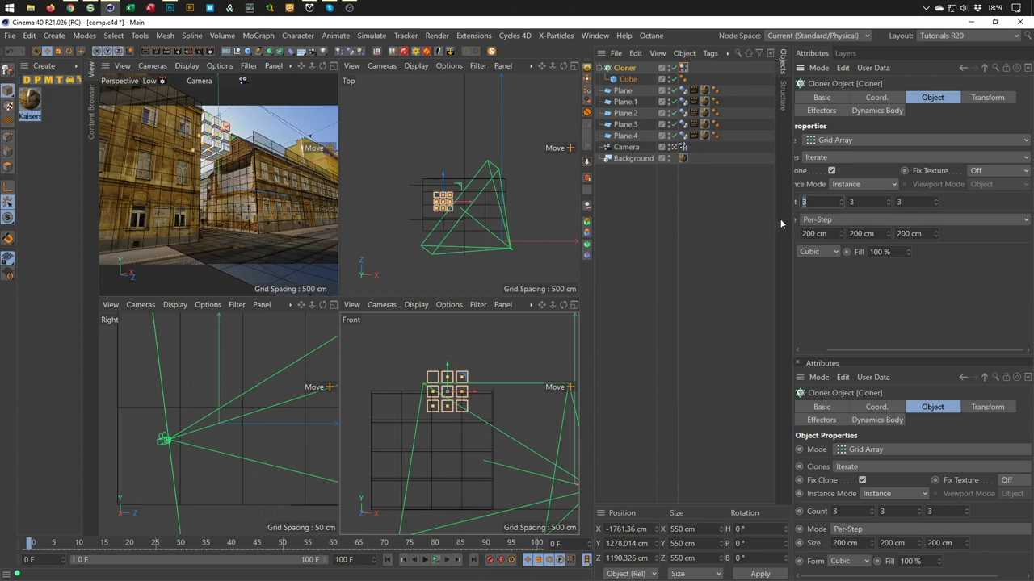
key("Tab")
type("4")
key("Tab")
type("4")
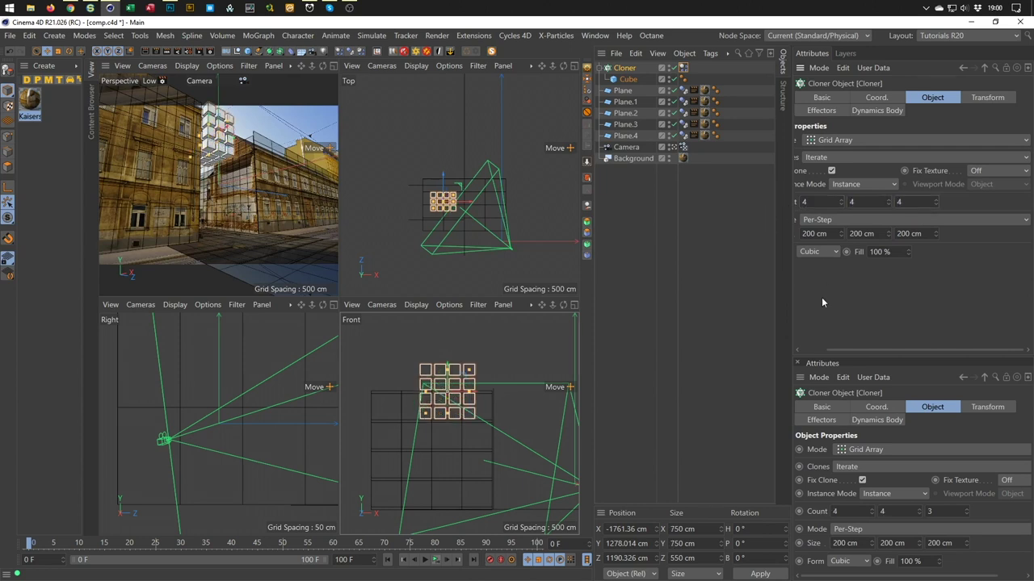
key("Return")
middle_click(174, 149)
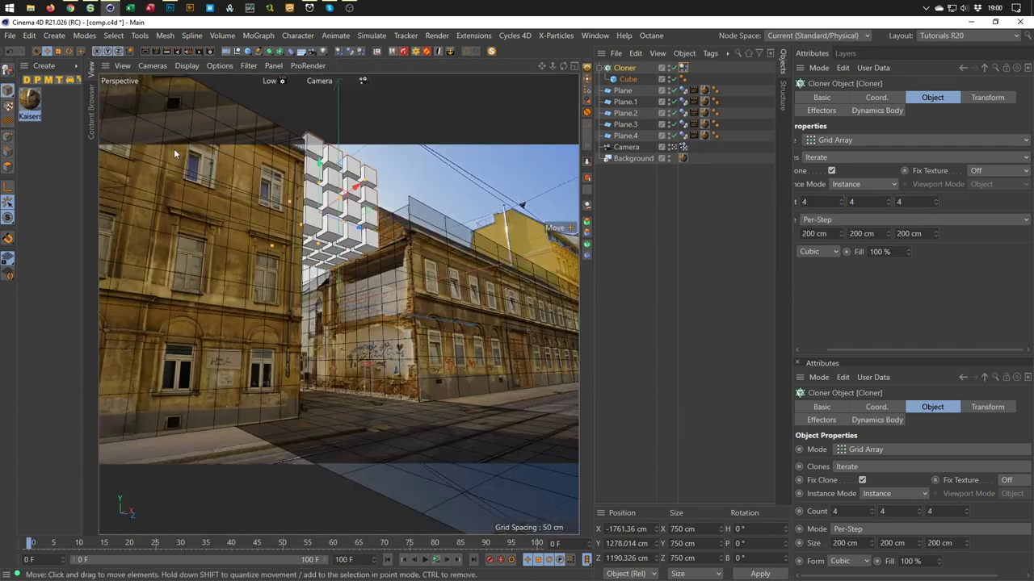
Enable Fillet on the Cube with 10 cm radius and 5 subdivisions, then play the simulation.
left_click(627, 79)
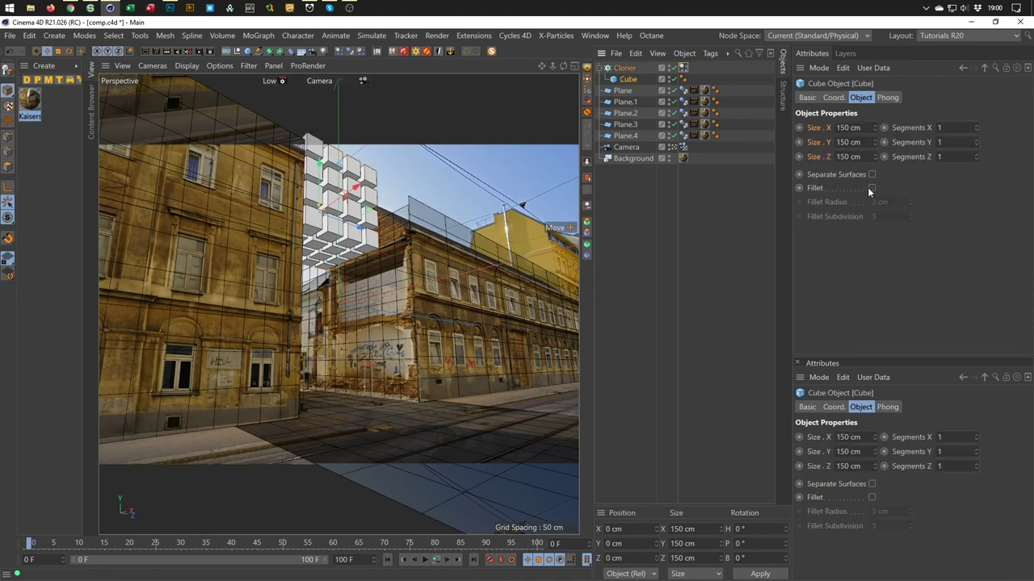
left_click(871, 189)
left_click(891, 203)
type("1")
key("Tab")
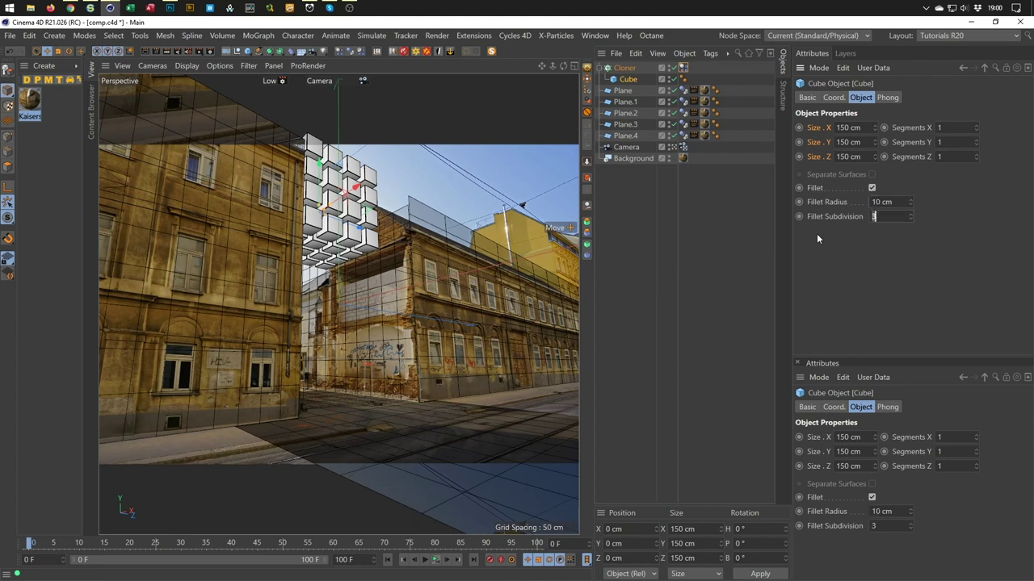
type("5")
key("Return")
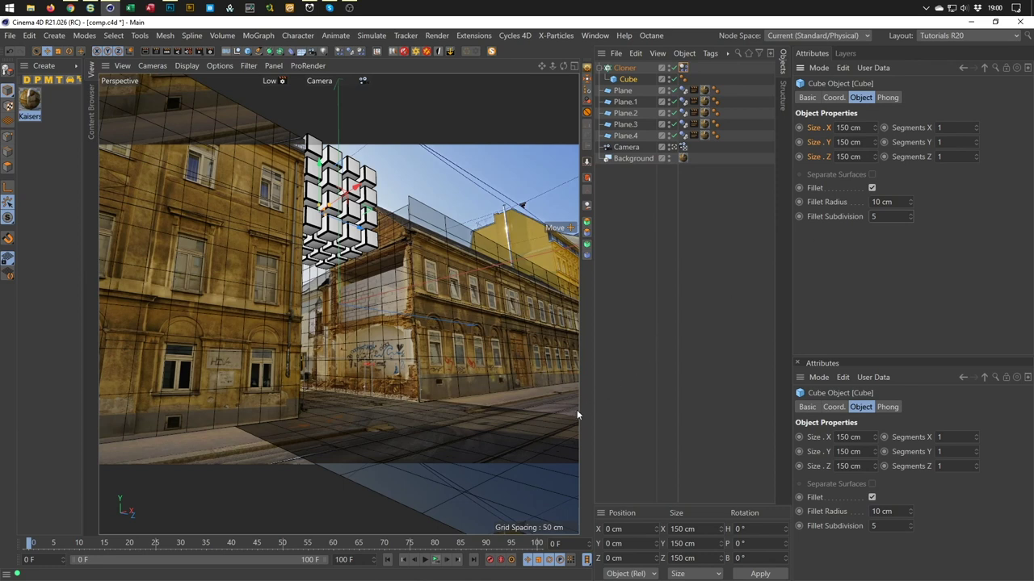
left_click(435, 559)
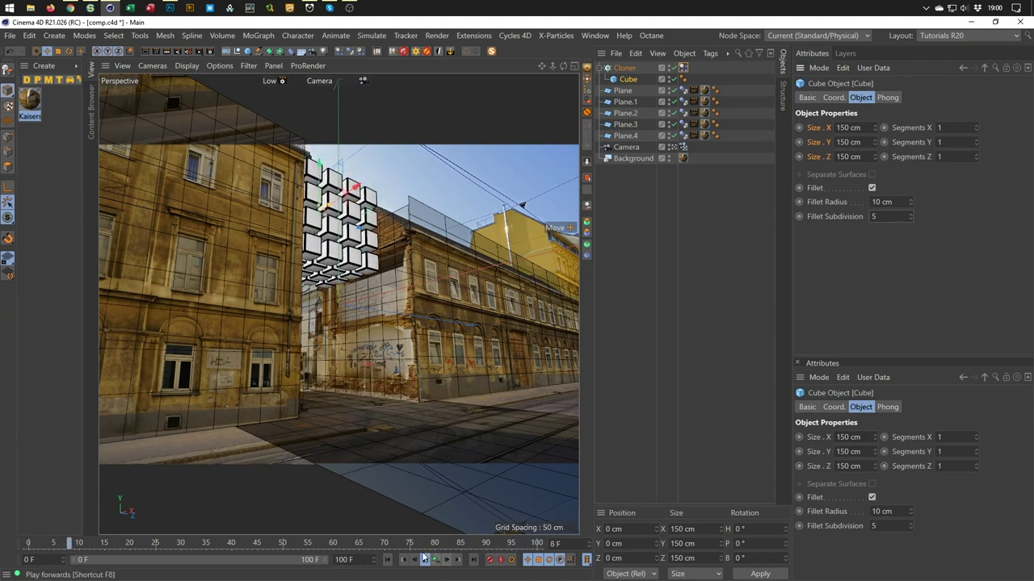
Slide the floor Plane along X and stretch it to about 4193 × 12601 cm.
key("shift+f")
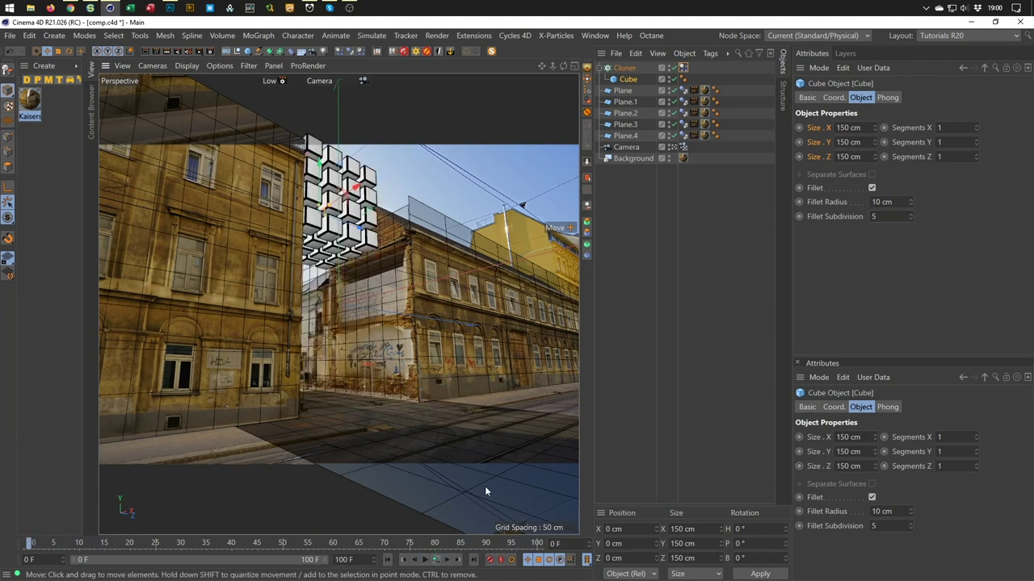
left_click(484, 486)
left_click_drag(408, 420, 311, 390)
left_click_drag(394, 417, 554, 487)
left_click_drag(352, 391, 540, 342)
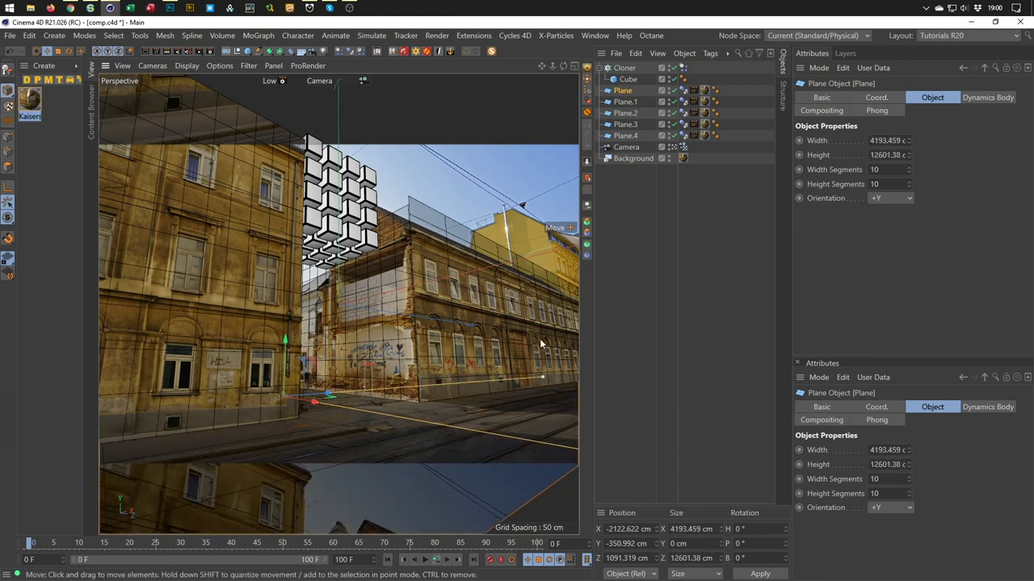
Toggle the render preview and replay the cube drop, stopping at frame 48.
left_click(167, 51)
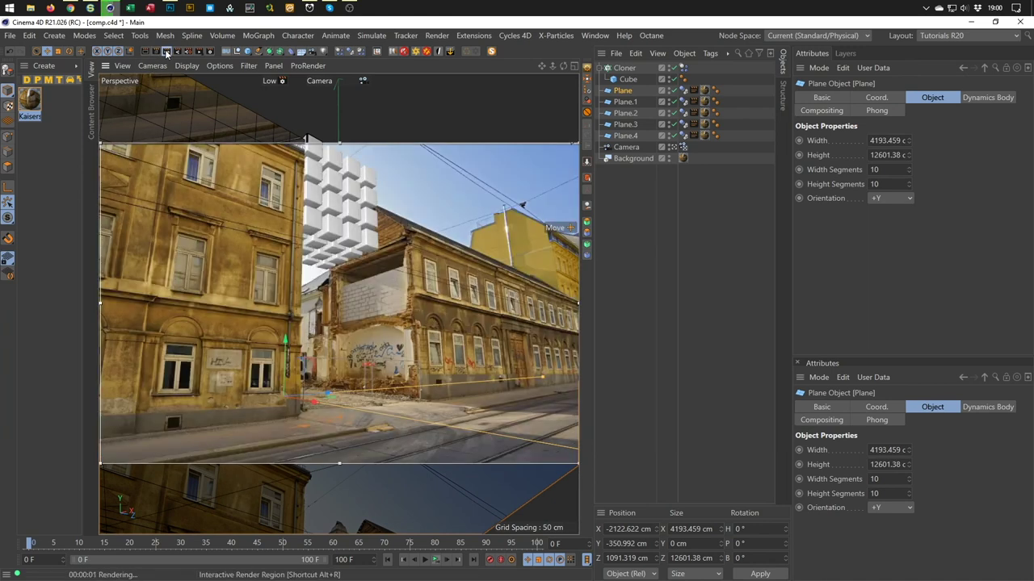
left_click(166, 52)
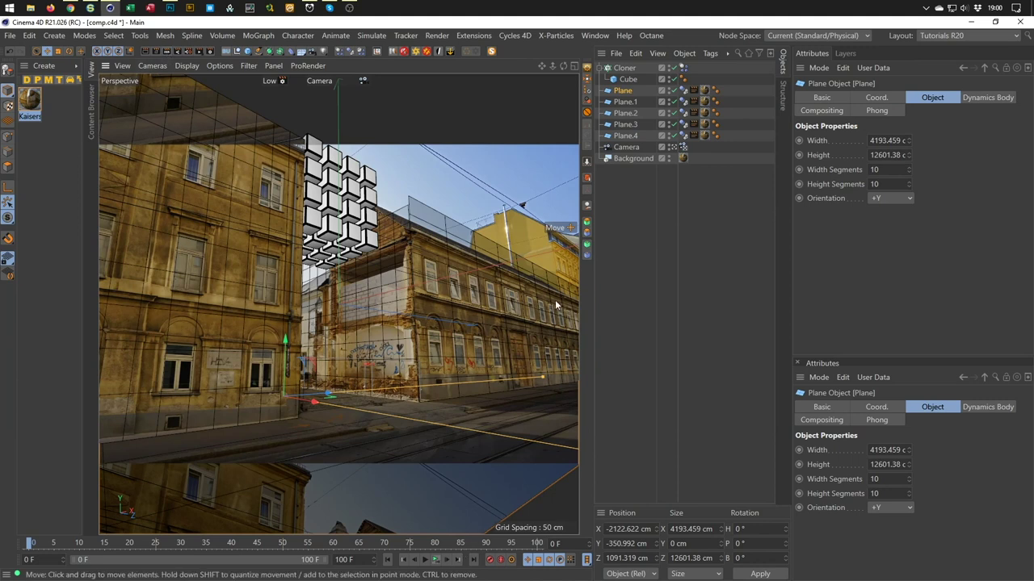
left_click(436, 560)
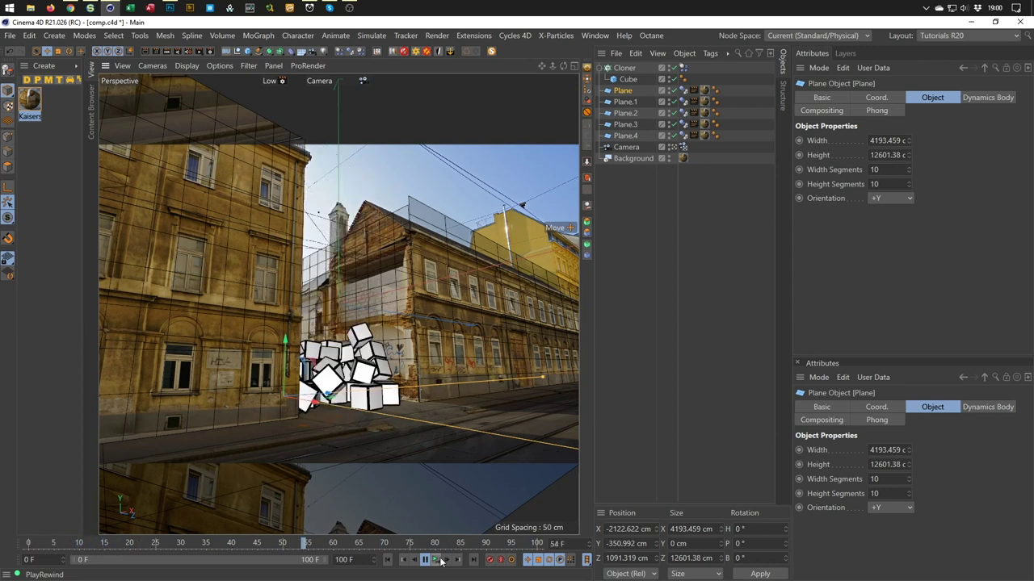
left_click(437, 560)
key("shift+f")
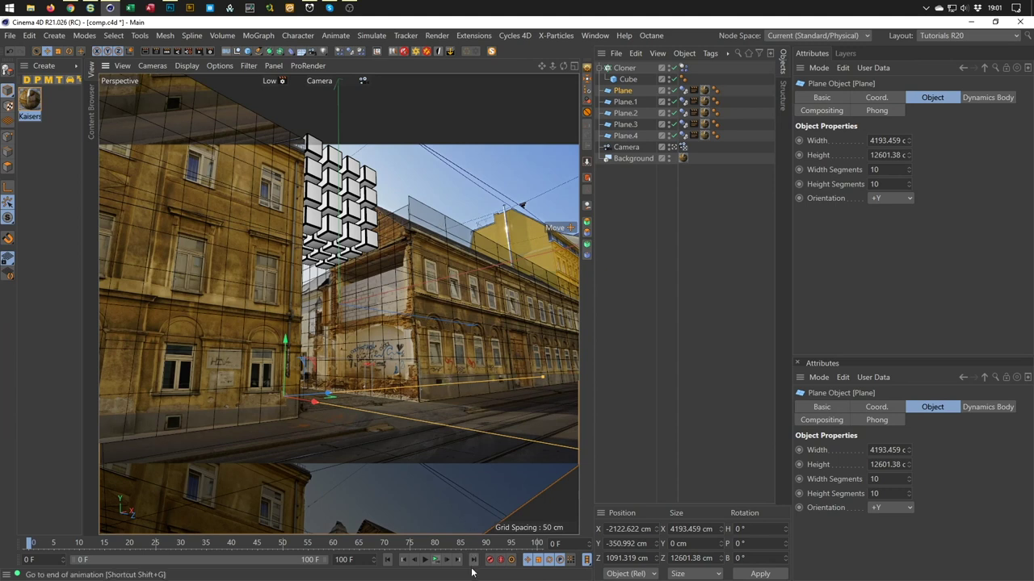
left_click(425, 560)
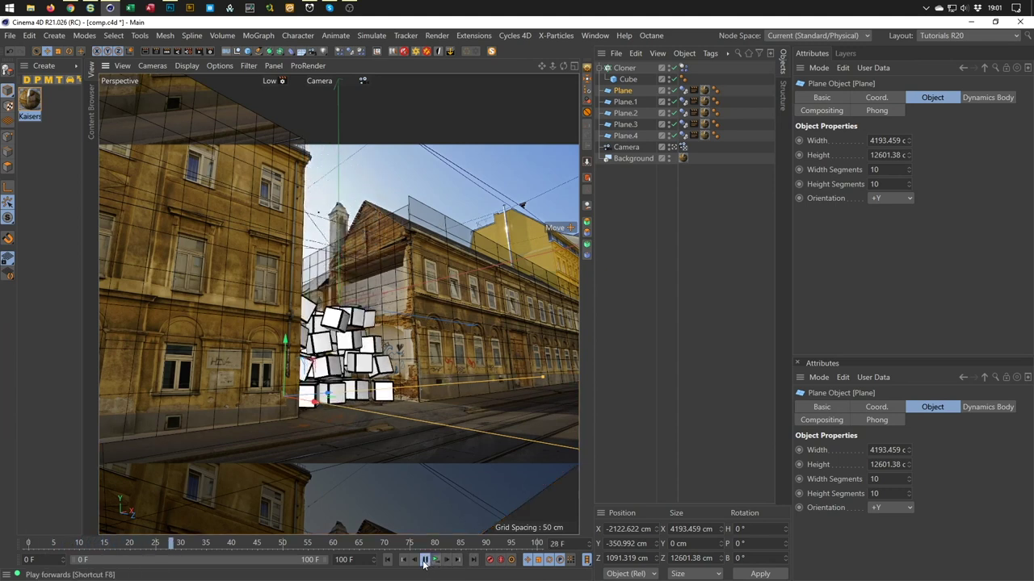
left_click(424, 560)
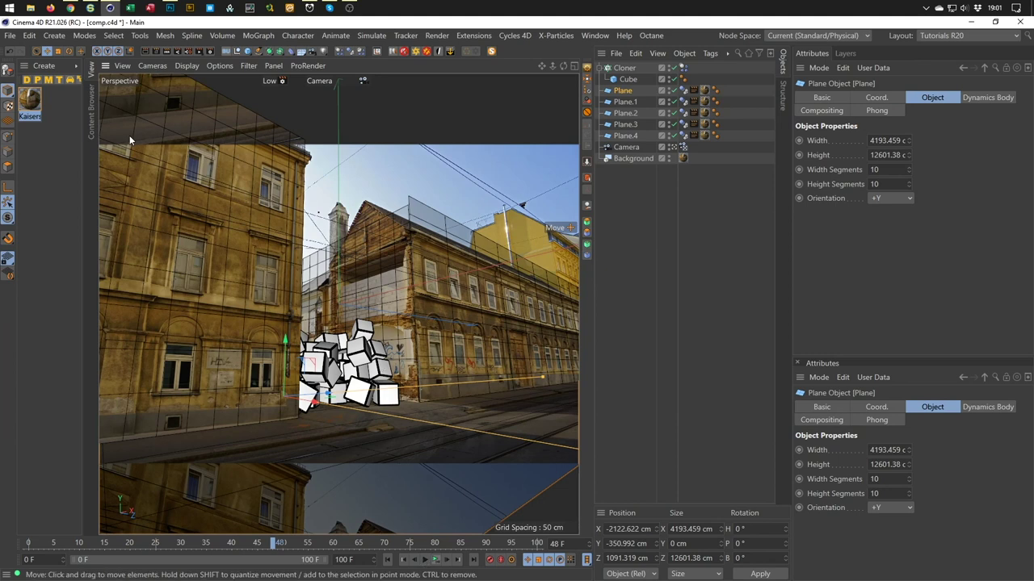
Open the Content Browser and enlarge it over the viewport.
key("shift+F8")
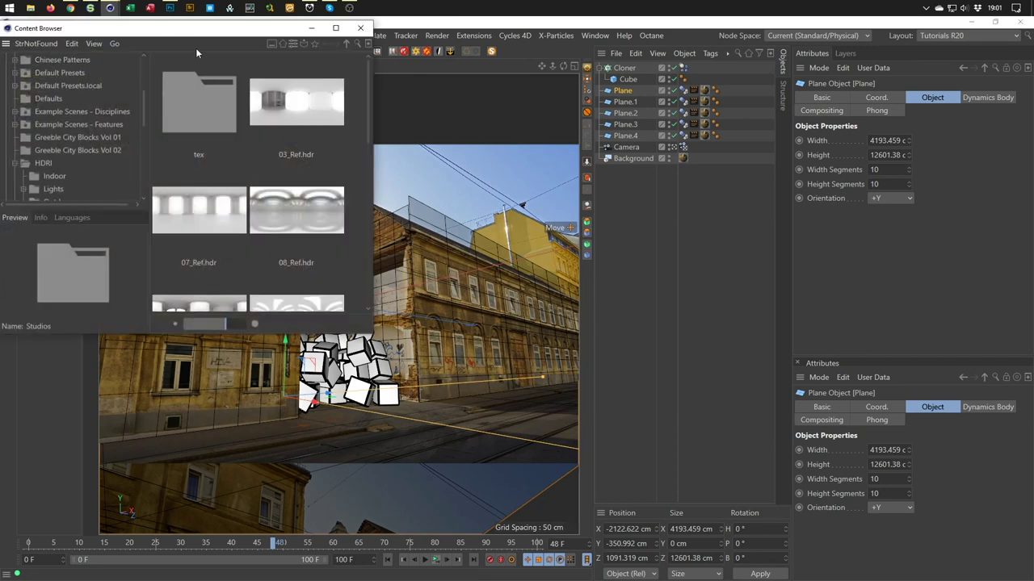
left_click_drag(218, 32, 396, 107)
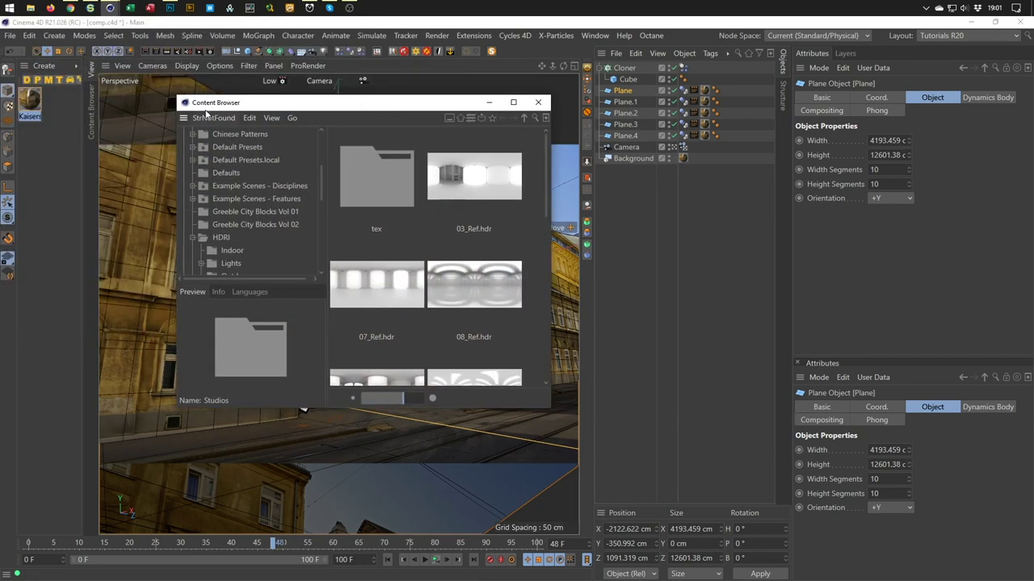
left_click_drag(173, 95, 84, 66)
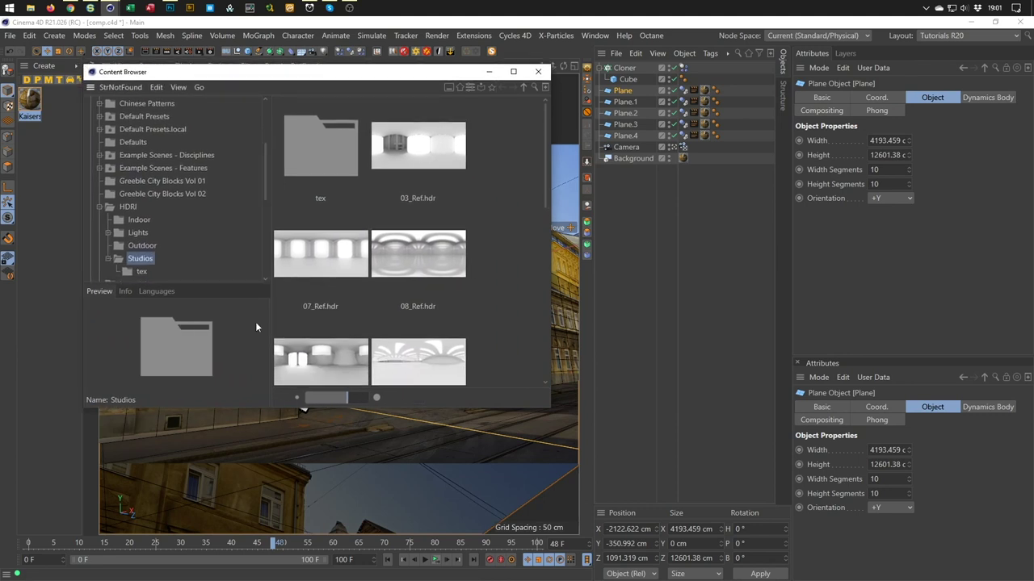
left_click_drag(547, 410, 607, 505)
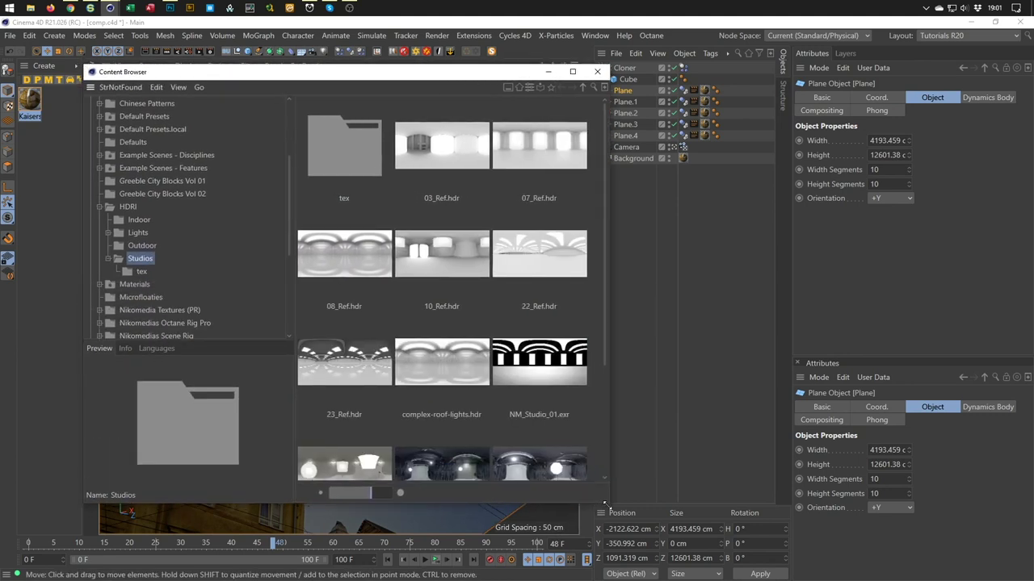
Load Wood_003 from Nikomedia Textures > Wood into the scene and close the browser.
left_click(98, 311)
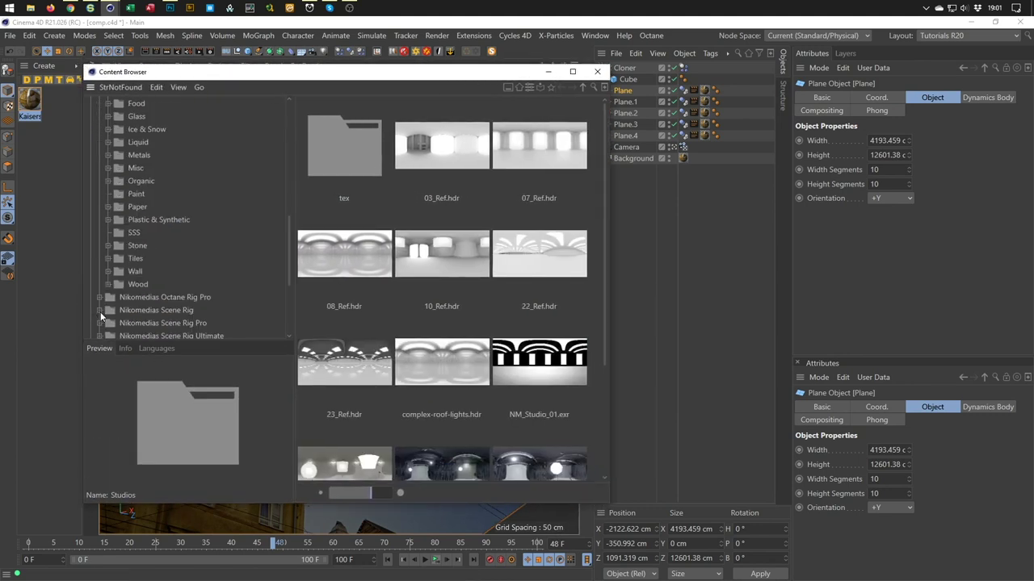
left_click(134, 283)
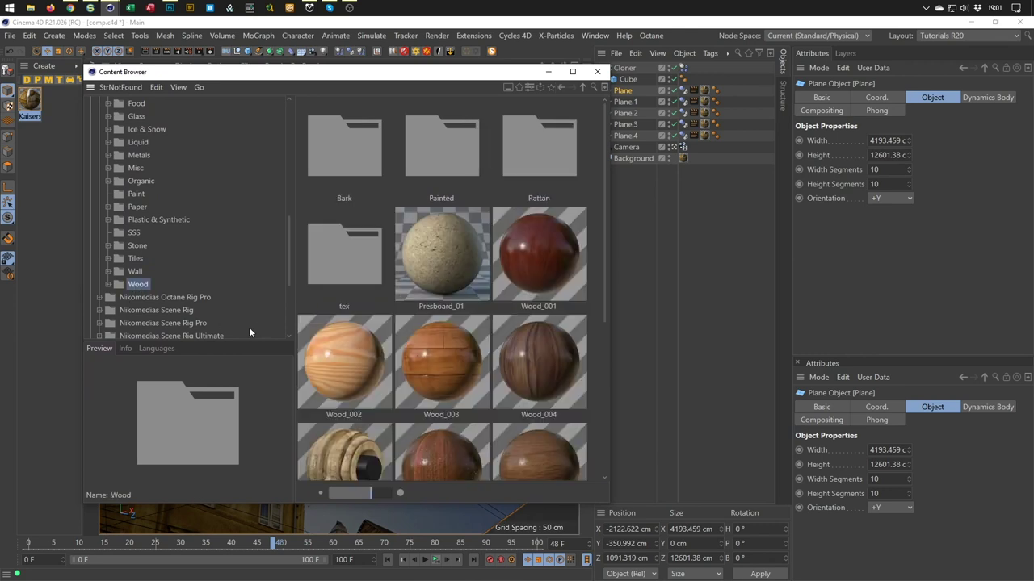
left_click(455, 364)
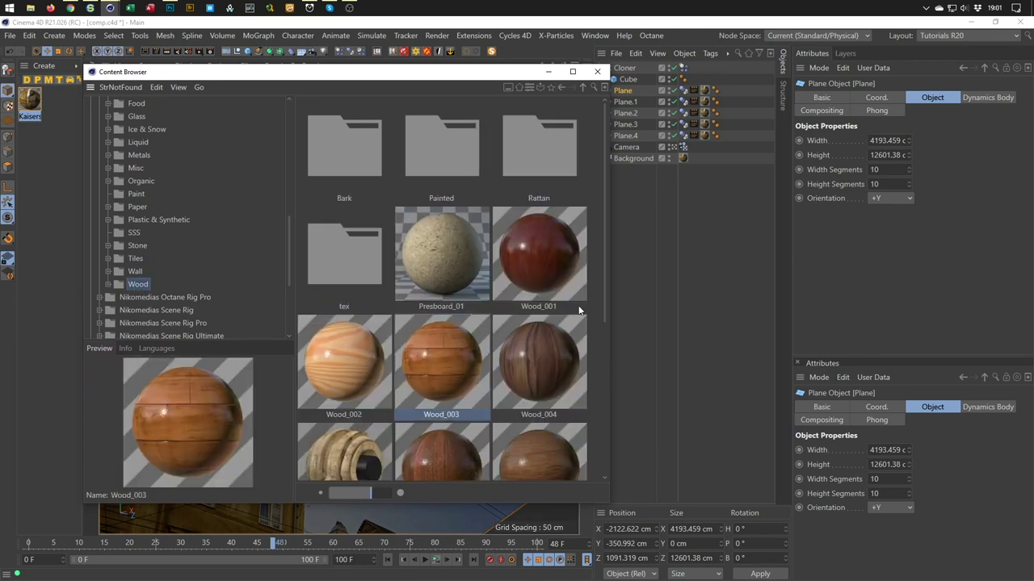
left_click_drag(605, 278, 600, 367)
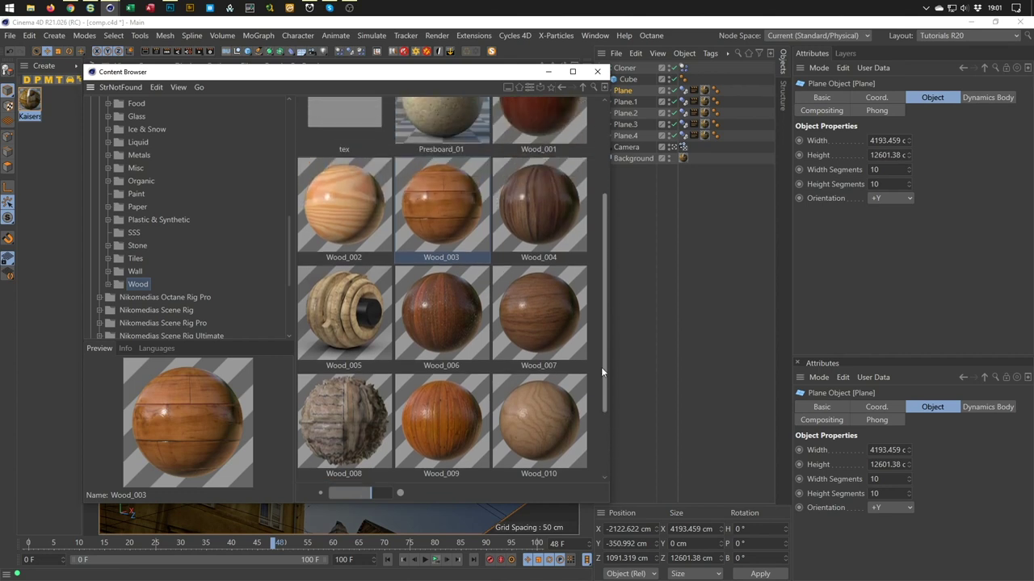
double_click(415, 227)
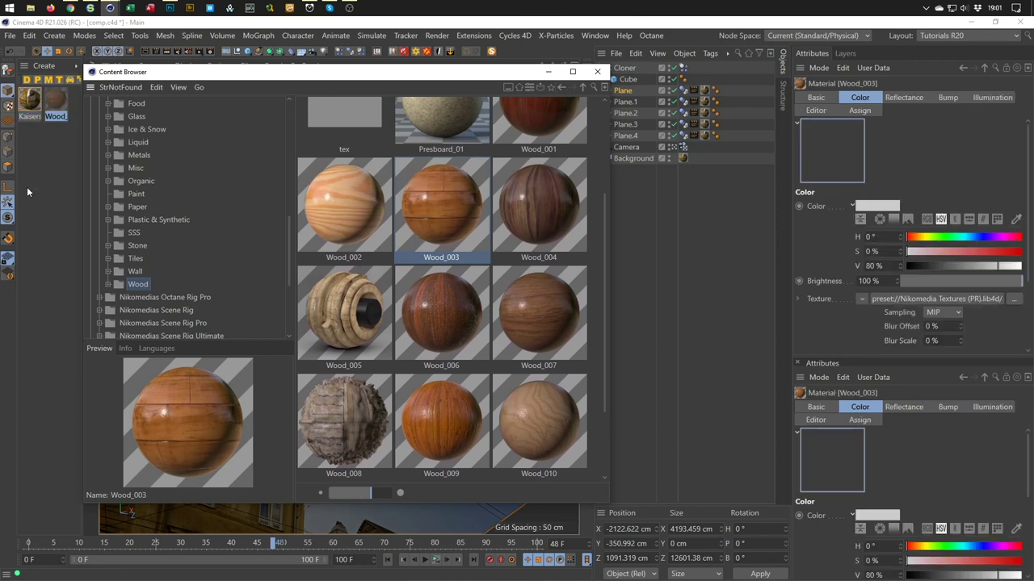
left_click(597, 72)
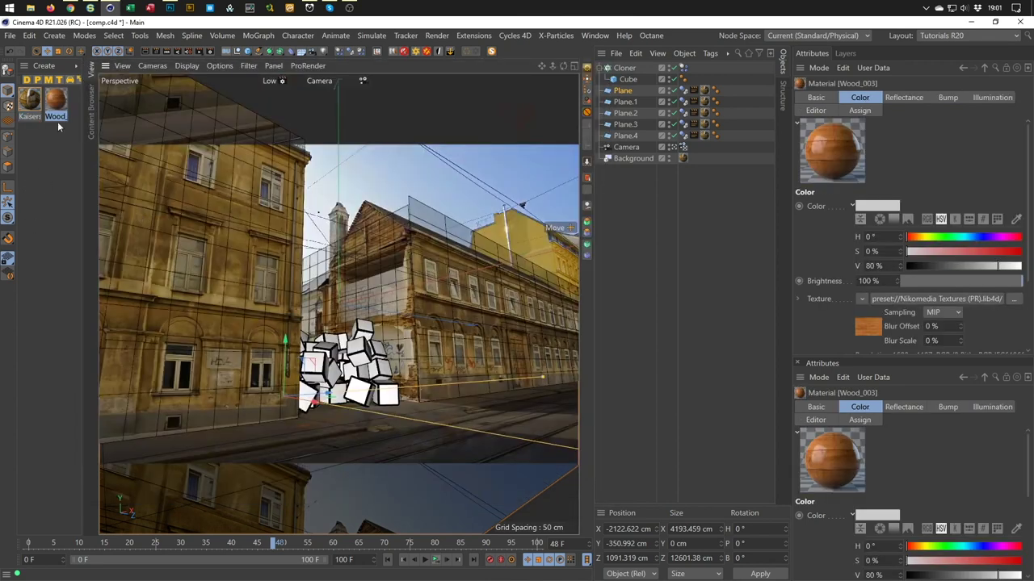
Apply the Wood_003 material to the cloned Cube and inspect it from the editor camera.
left_click_drag(59, 103, 632, 83)
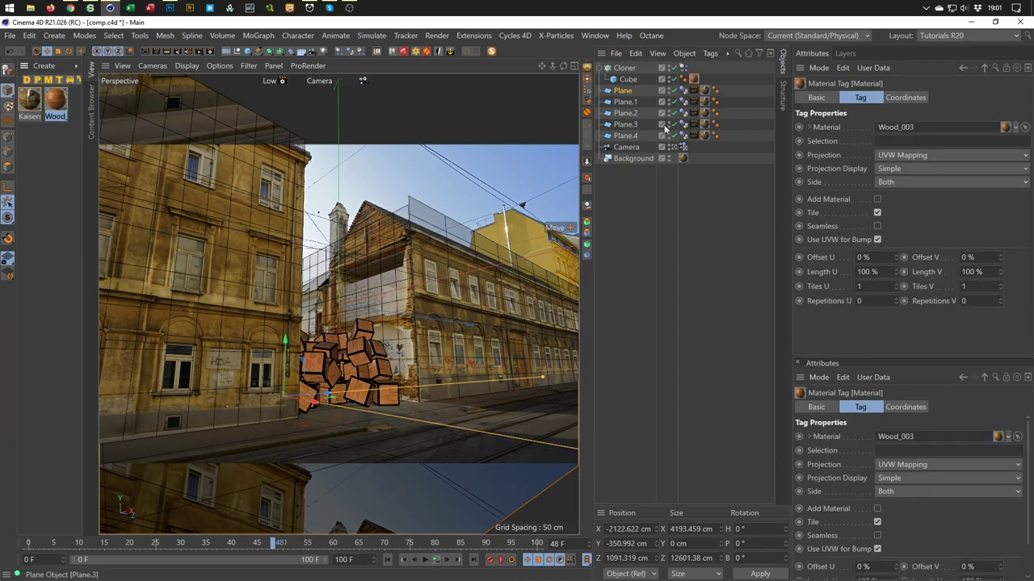
left_click(683, 147)
left_click_drag(116, 323, 335, 341, "alt")
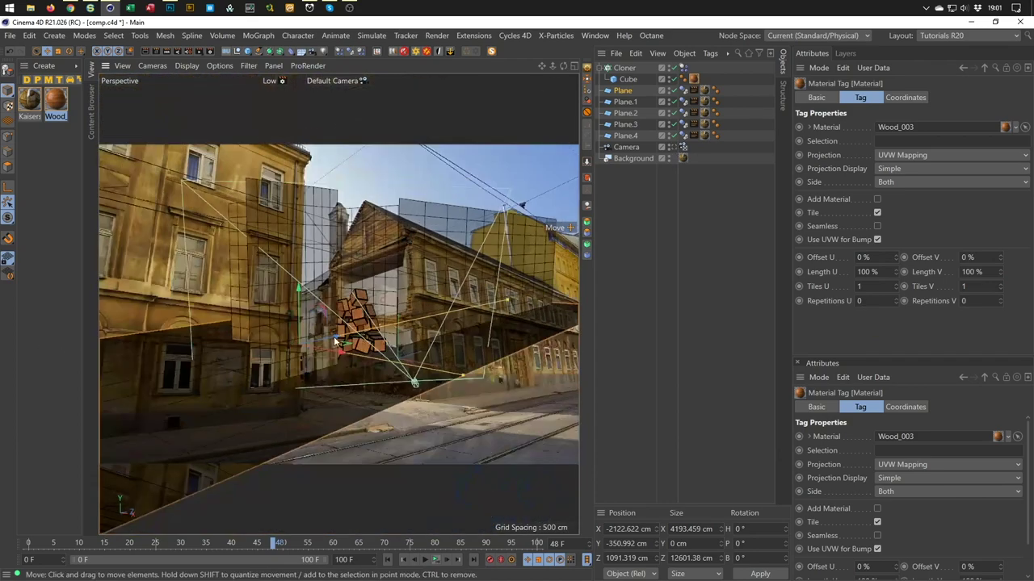
scroll(335, 340, "up", 10)
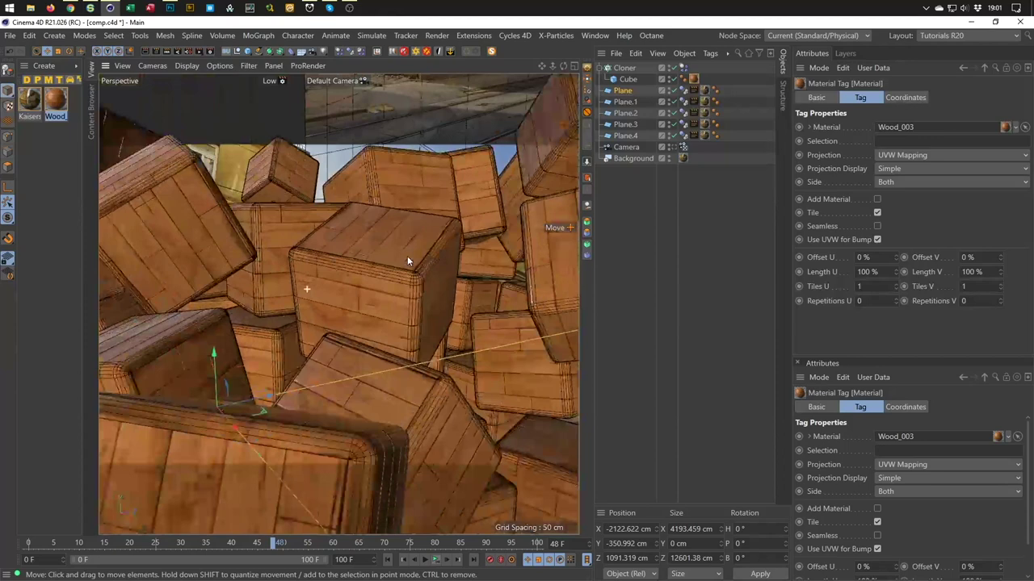
left_click_drag(407, 257, 400, 260, "alt")
left_click_drag(370, 291, 315, 350, "alt")
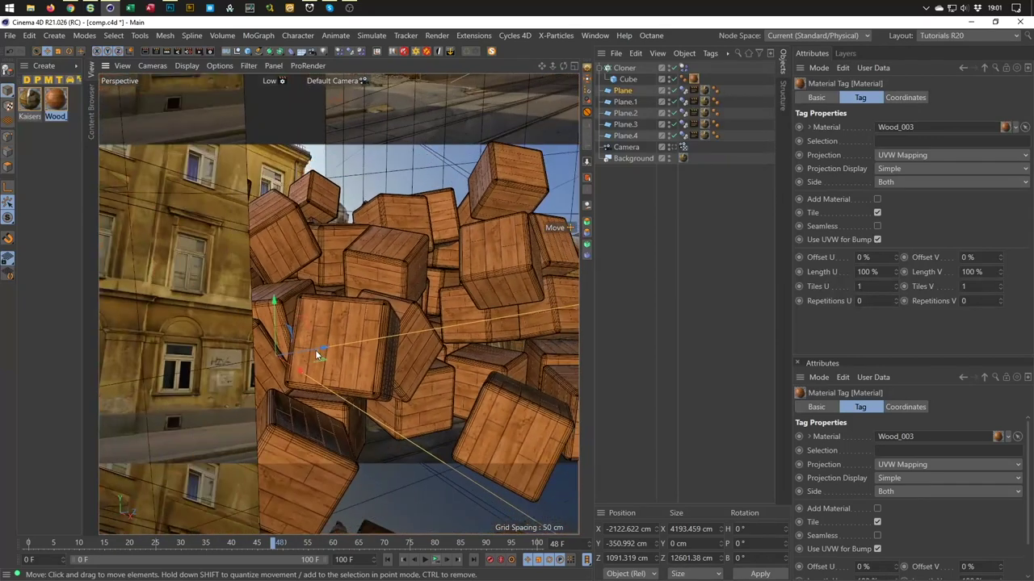
Return to the scene Camera and run a brief interactive render preview.
left_click(683, 147)
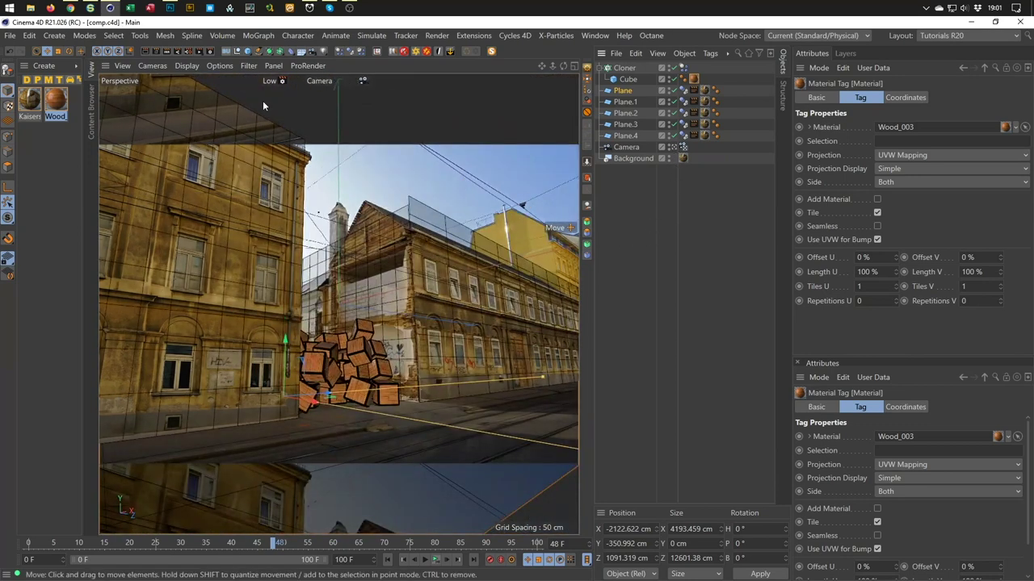
left_click(165, 51)
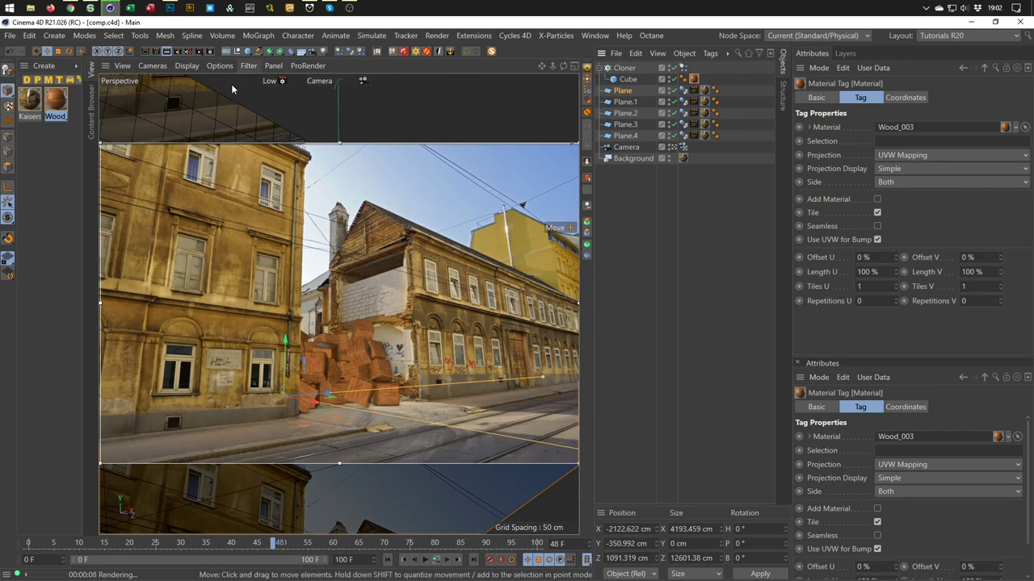
left_click(168, 50)
Add the Nikomedias Scene Rig Ultimate with its floor and background switched off.
left_click(393, 48)
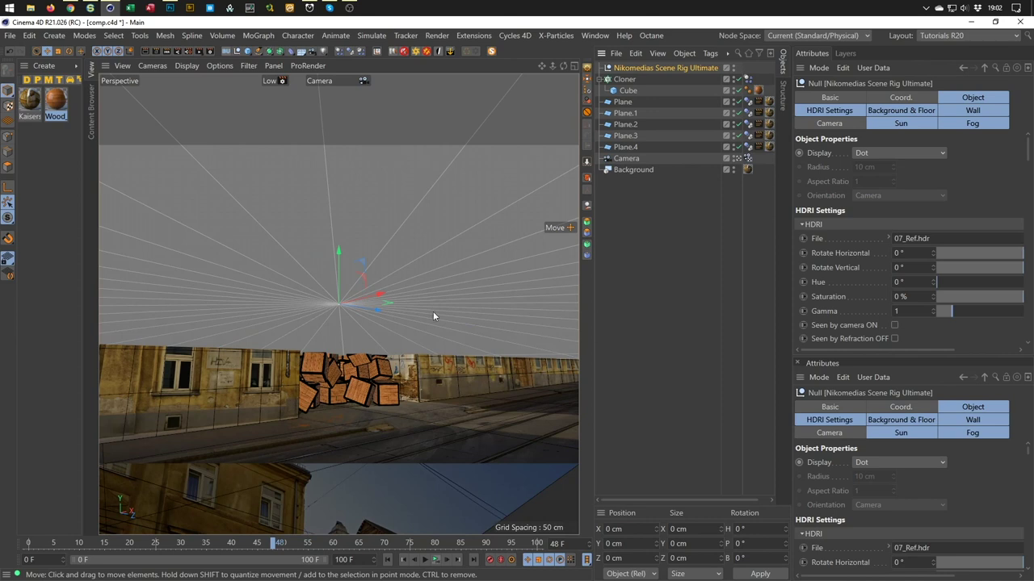
left_click(929, 111)
left_click(817, 153)
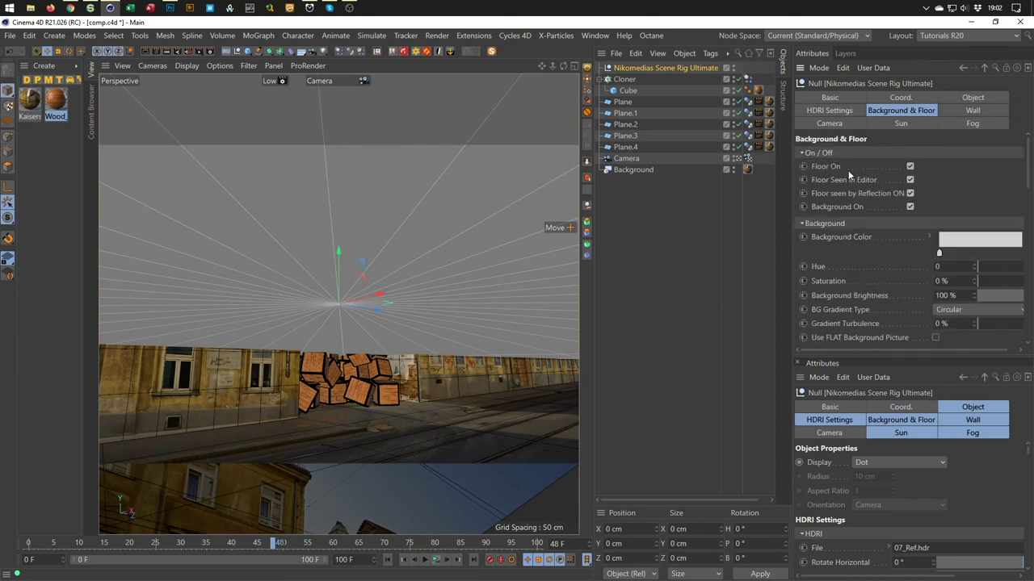
left_click(910, 179)
left_click(910, 193)
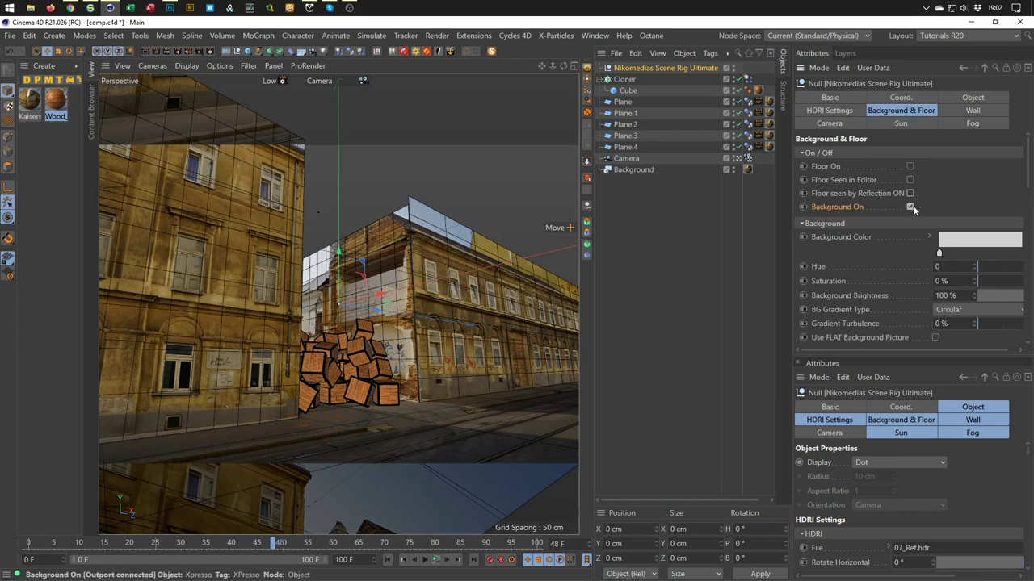
left_click(909, 207)
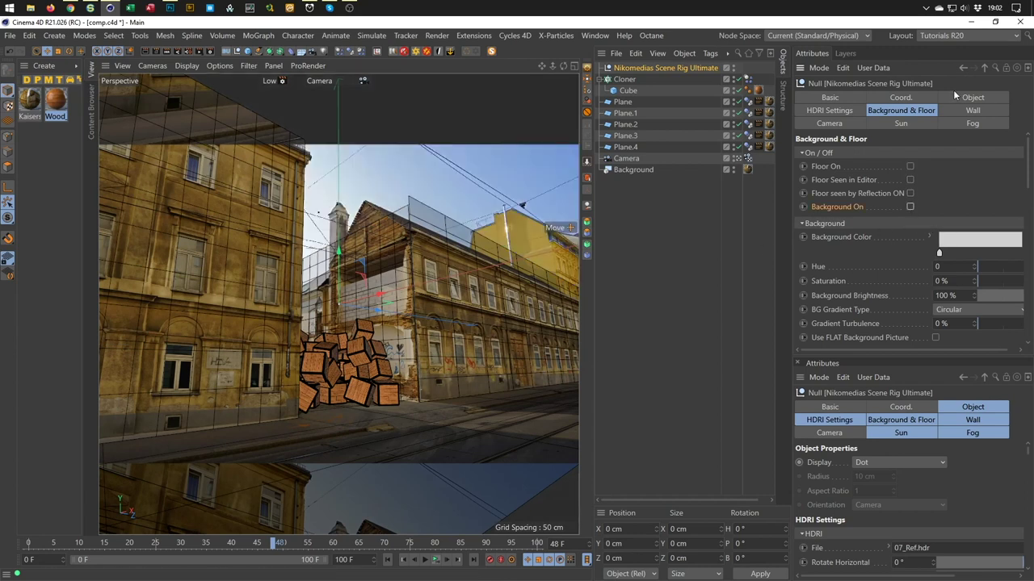
left_click(828, 110)
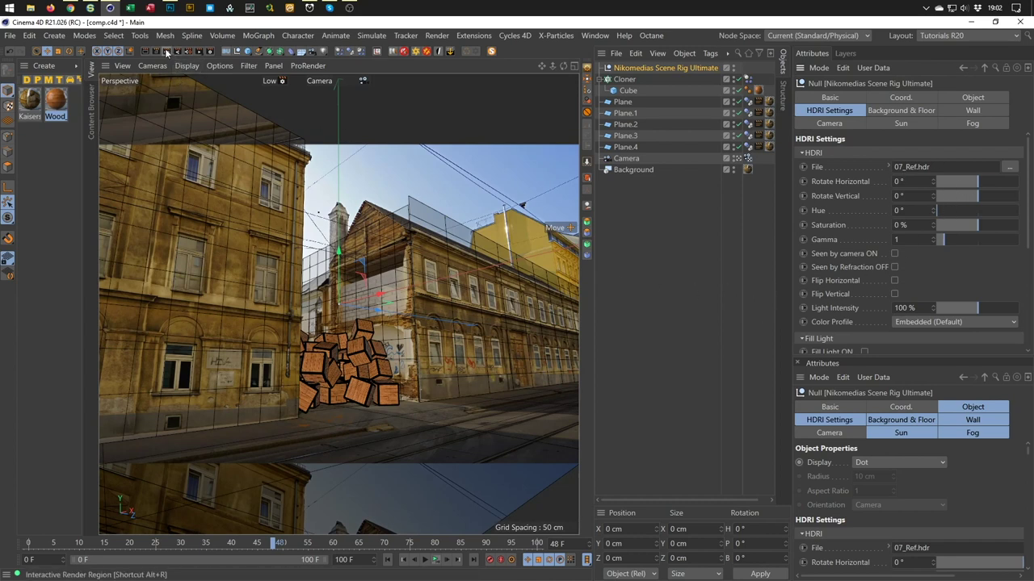
Choose the Low GI render preset and restart the interactive render.
left_click(283, 82)
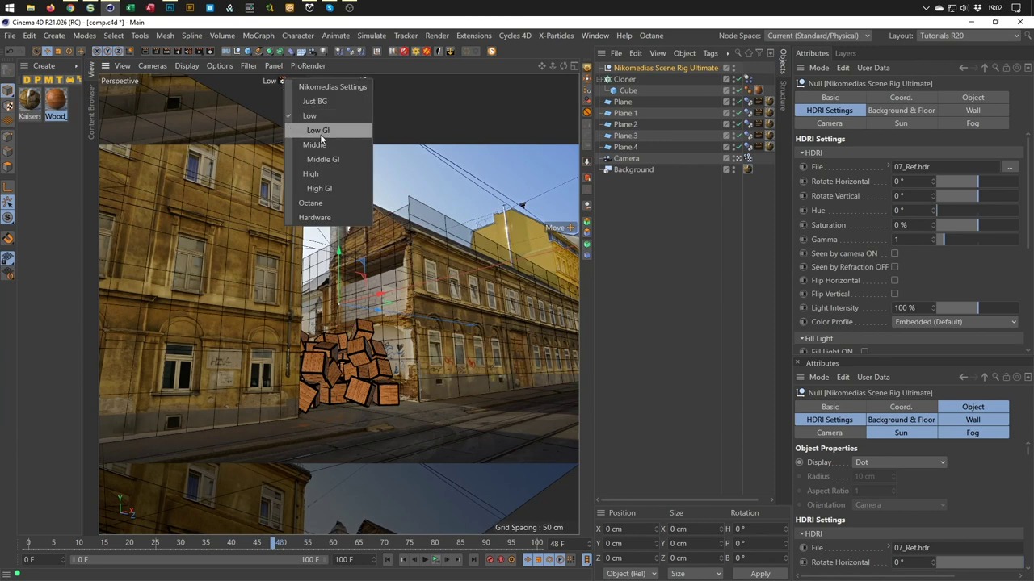
left_click(321, 137)
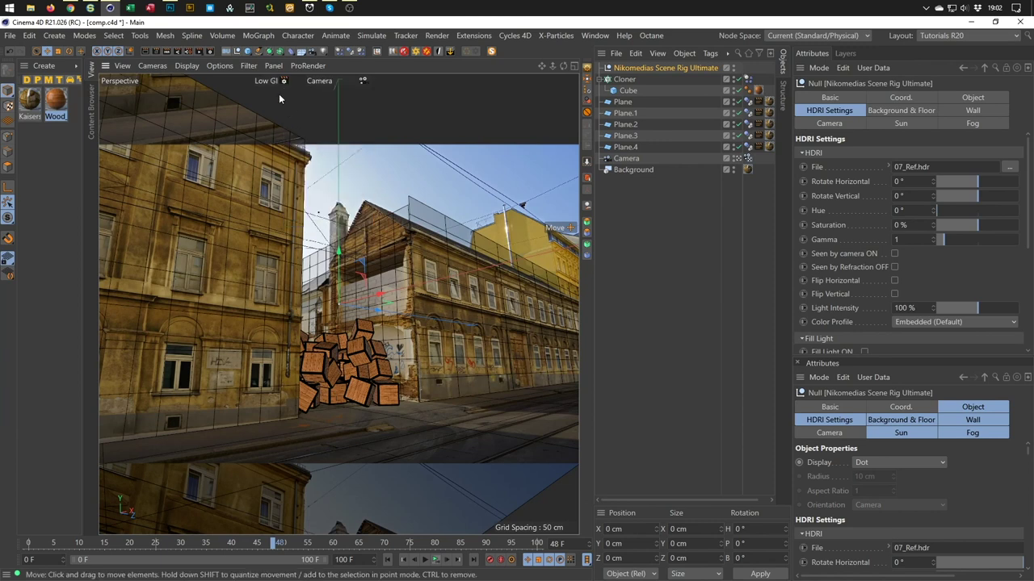
left_click(166, 51)
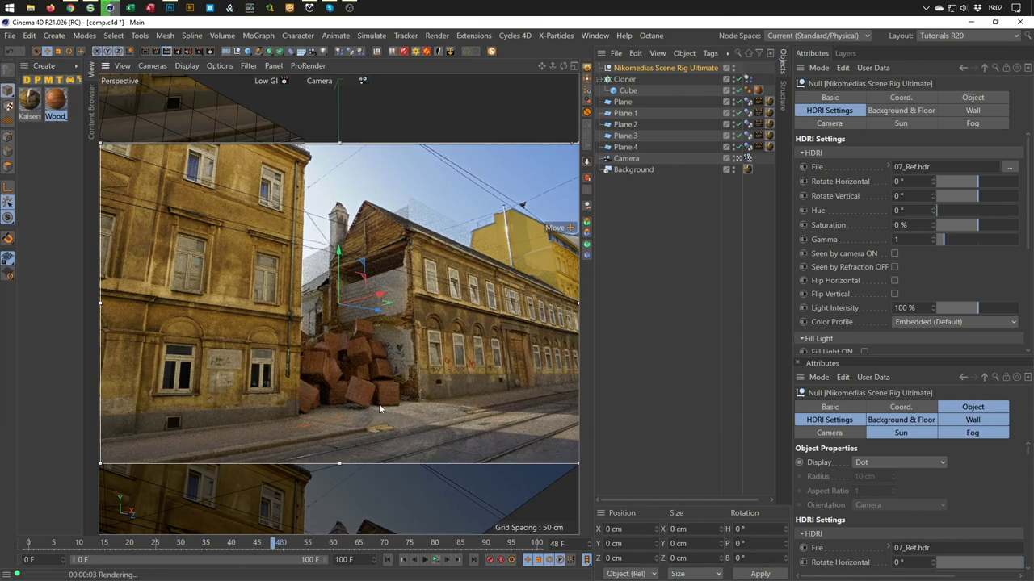
In Render Settings, activate Low GI and uncheck Ambient Occlusion, refreshing the preview.
left_click(212, 50)
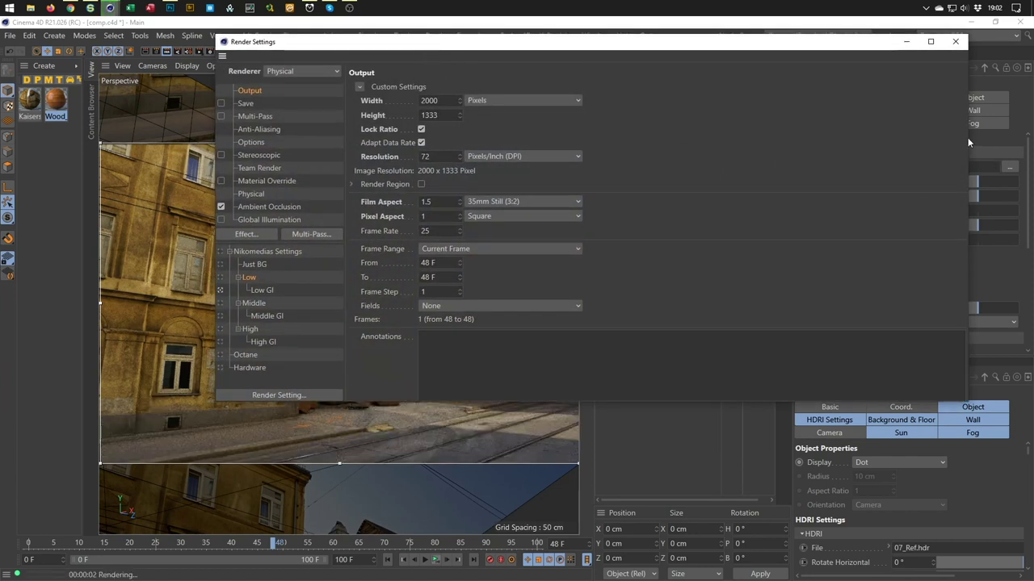
left_click_drag(968, 137, 607, 215)
left_click_drag(499, 44, 794, 100)
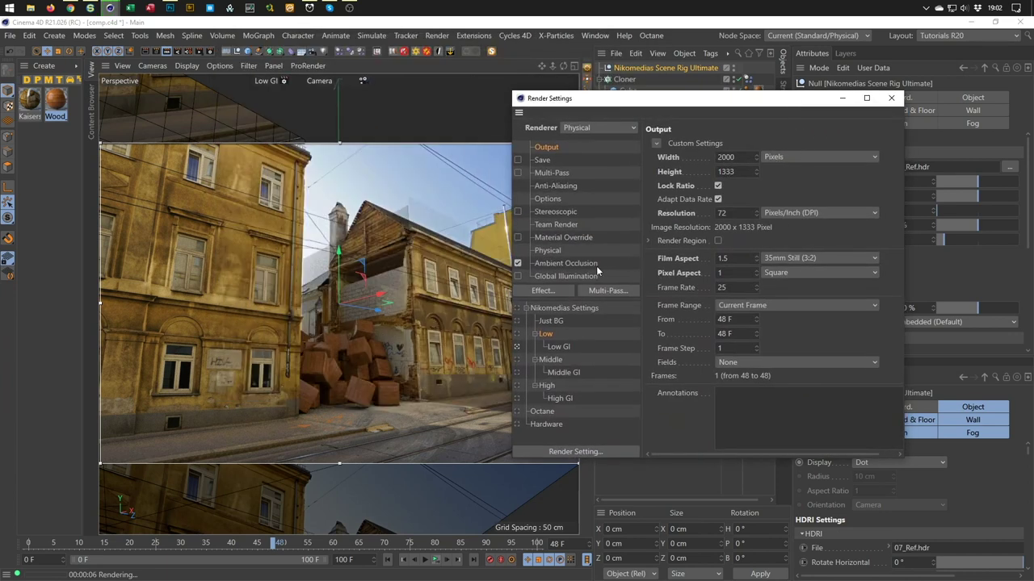
left_click(555, 348)
key("ctrl+r")
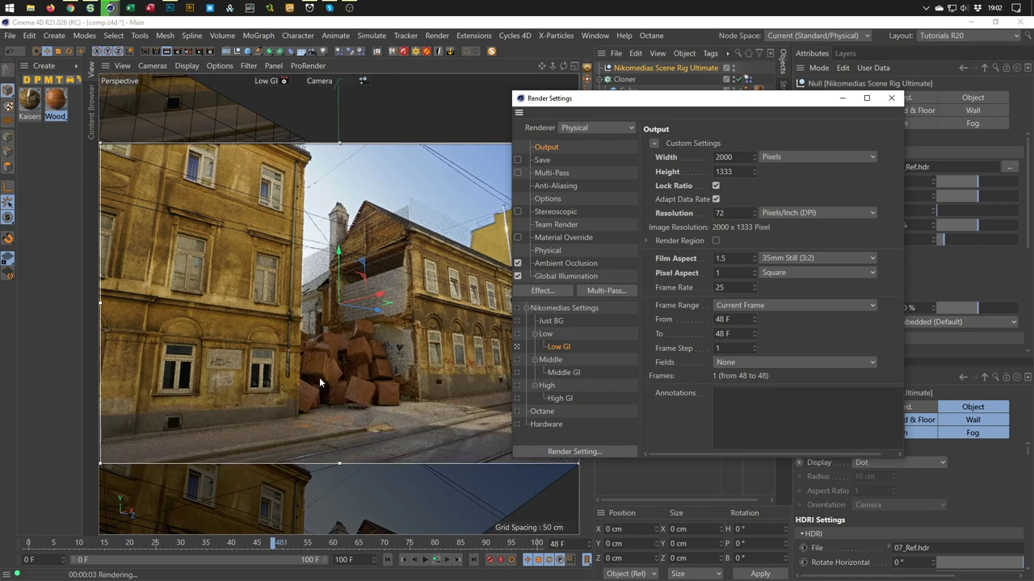
left_click(517, 263)
key("ctrl+r")
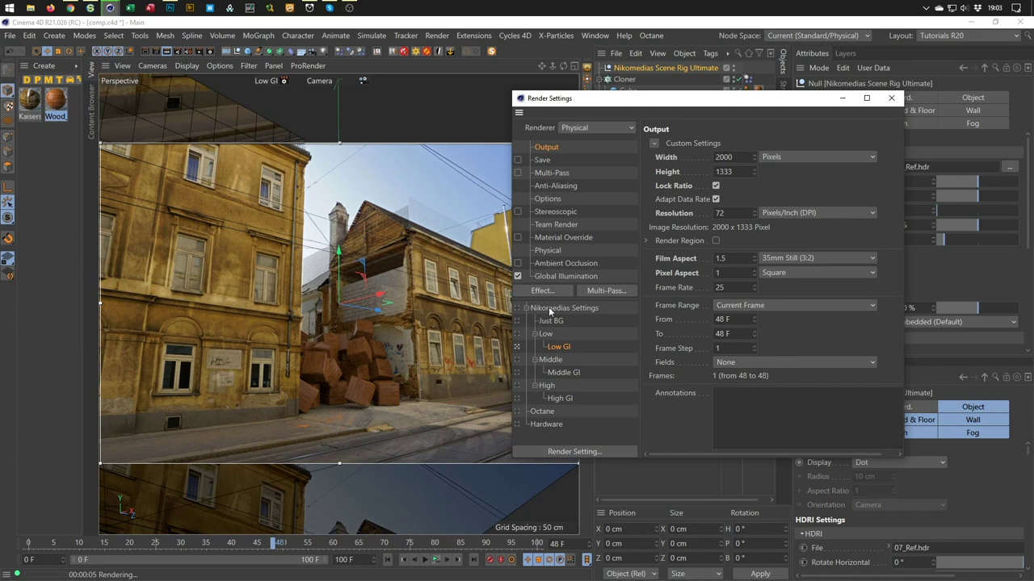
left_click(890, 97)
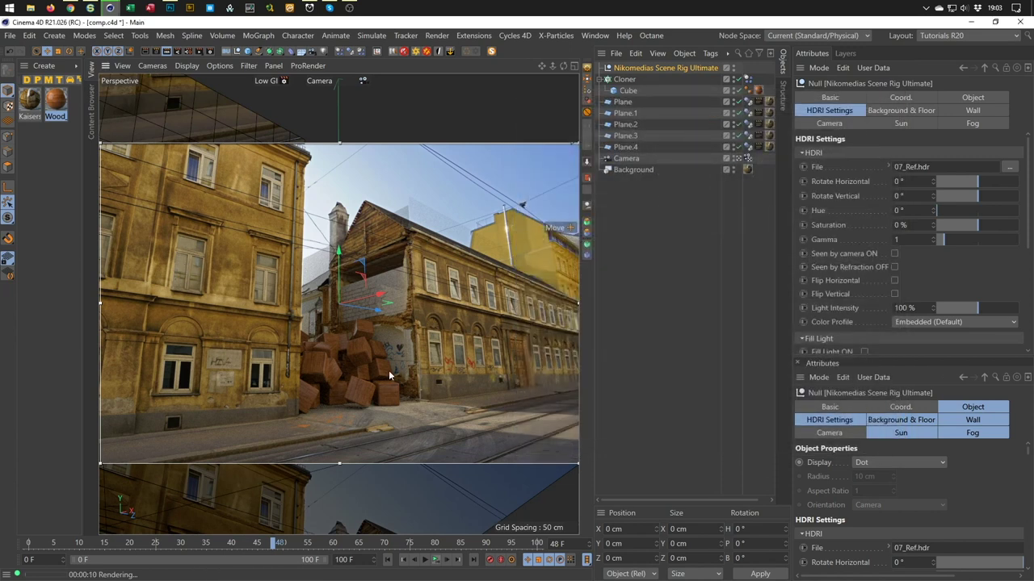
Wrap the Wood_003 colour texture in a Layer shader.
double_click(57, 105)
left_click_drag(255, 69, 648, 145)
left_click(573, 271)
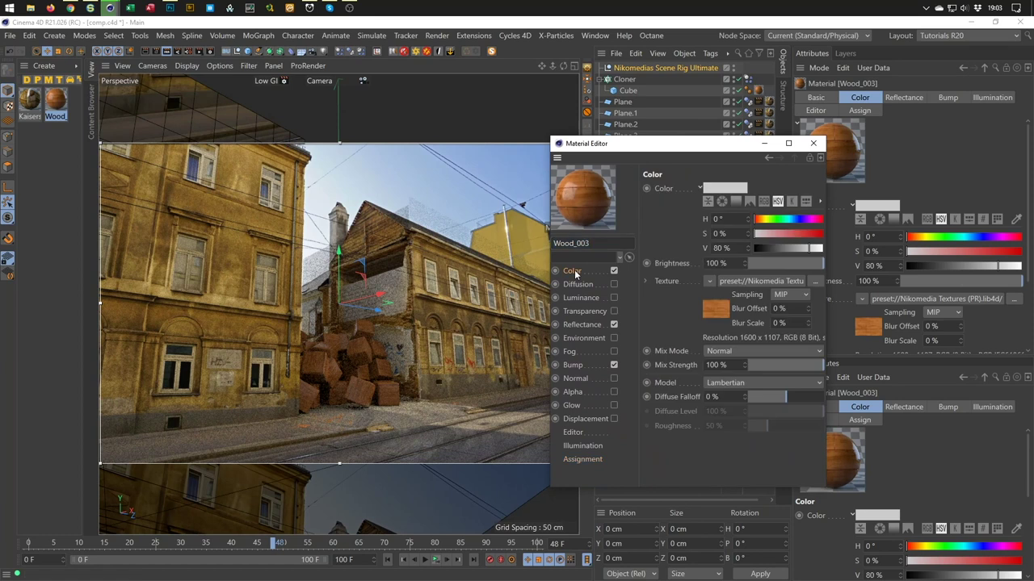
left_click(709, 281)
mouse_move(708, 283)
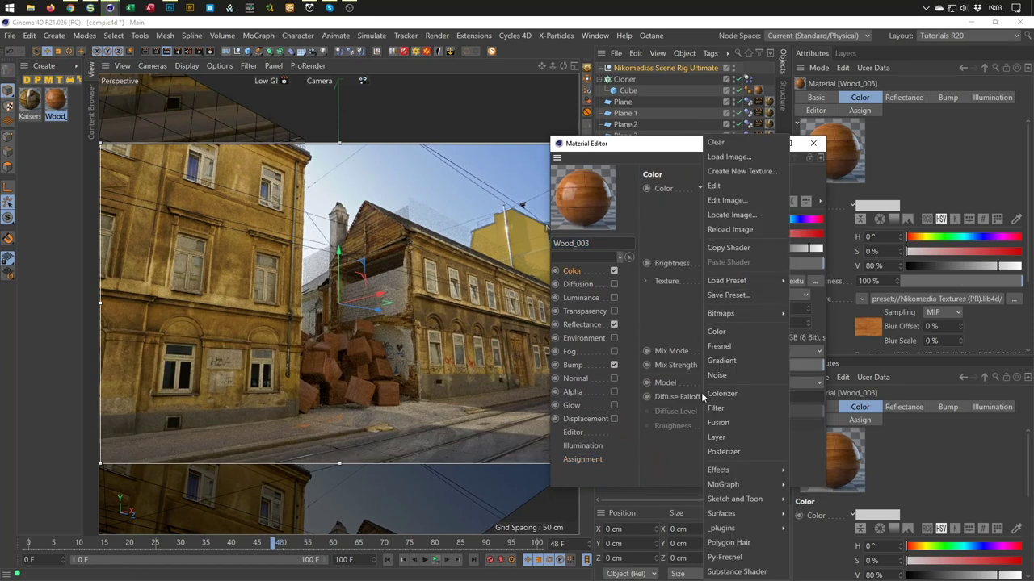
left_click(715, 437)
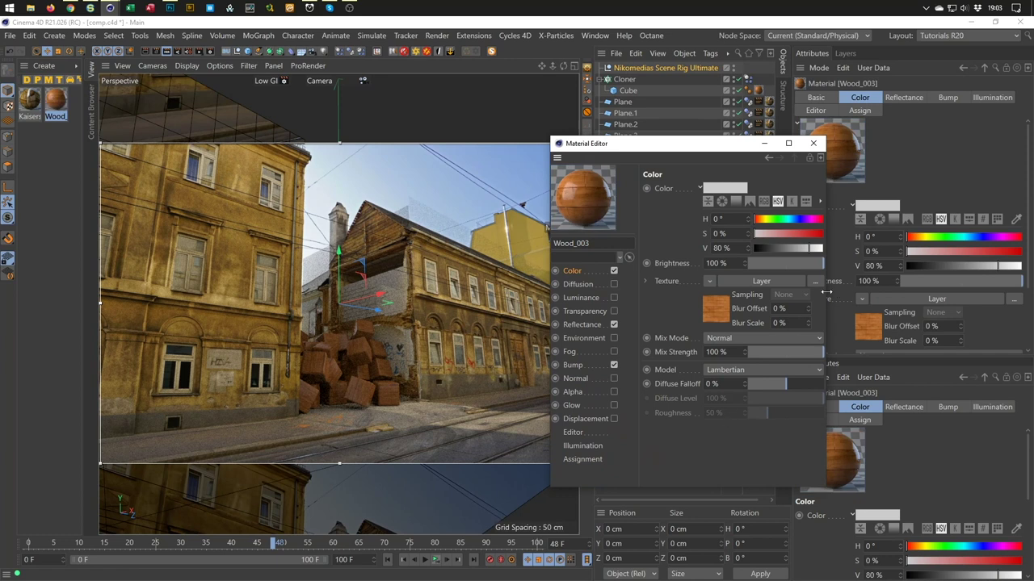
Add an HSL layer with Saturation -18% to the wood texture and close the Material Editor.
left_click_drag(826, 292, 965, 295)
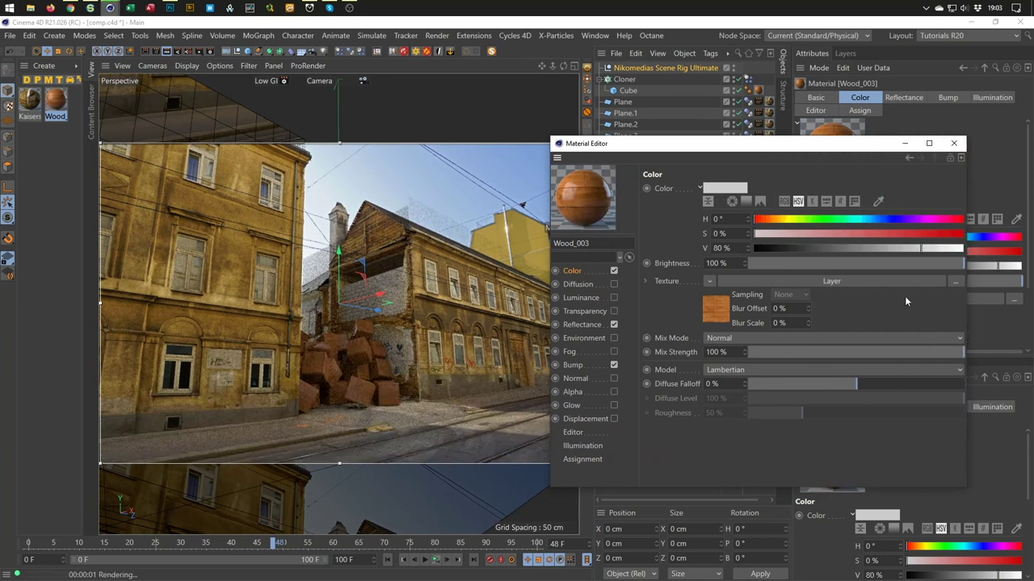
left_click(722, 311)
left_click(751, 282)
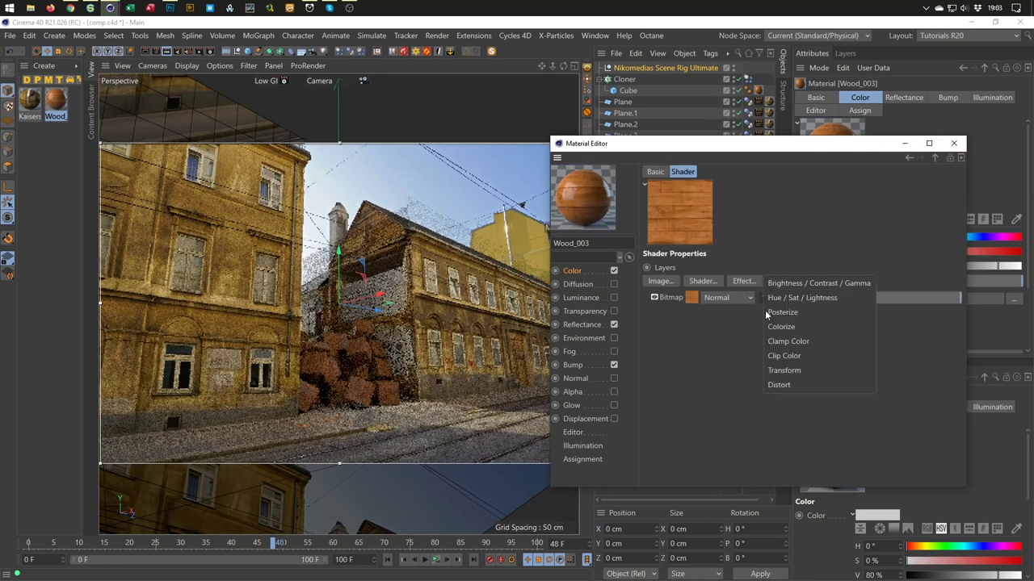
left_click(777, 297)
left_click_drag(859, 314, 833, 316)
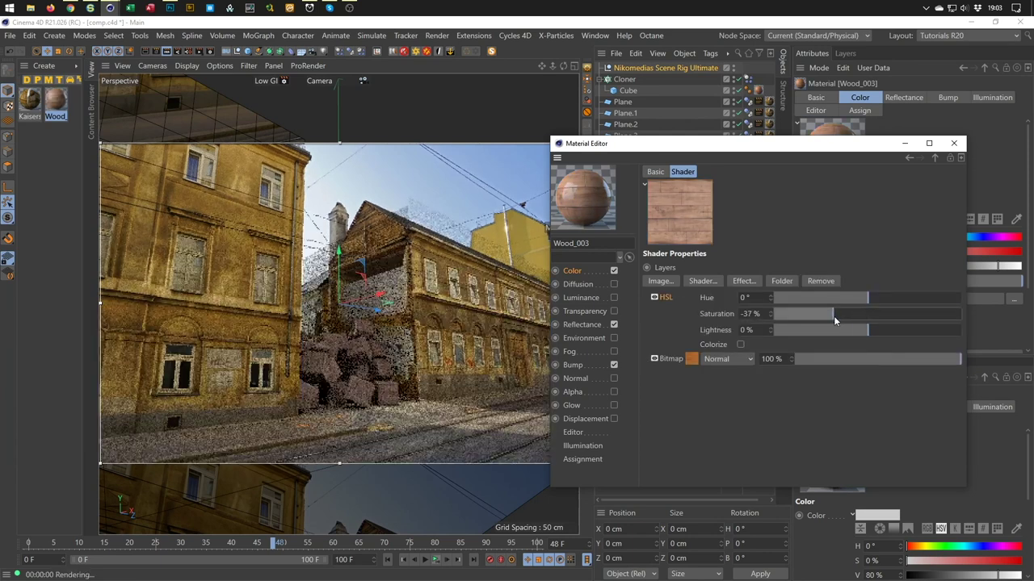
left_click_drag(835, 319, 849, 316)
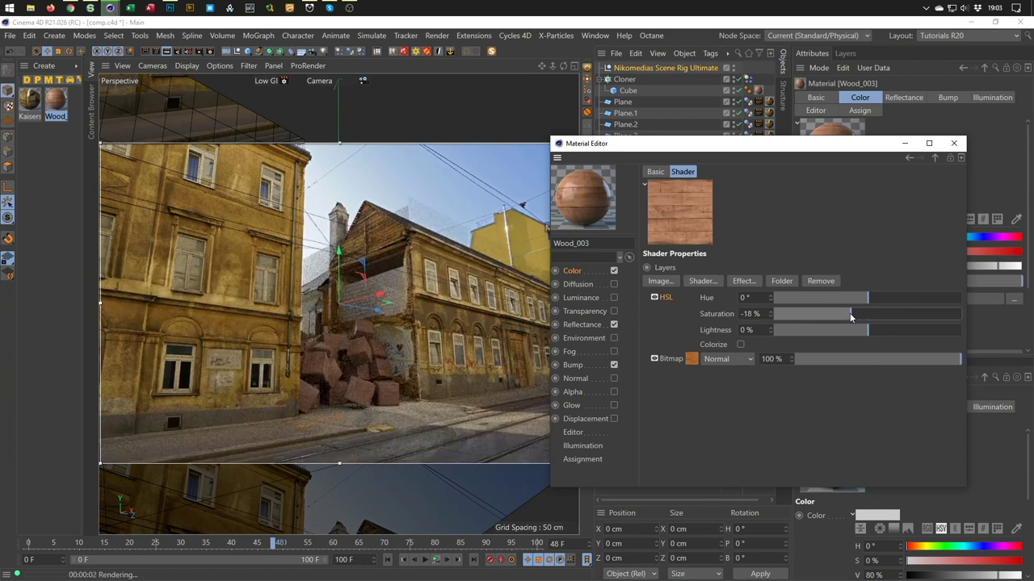
left_click(953, 143)
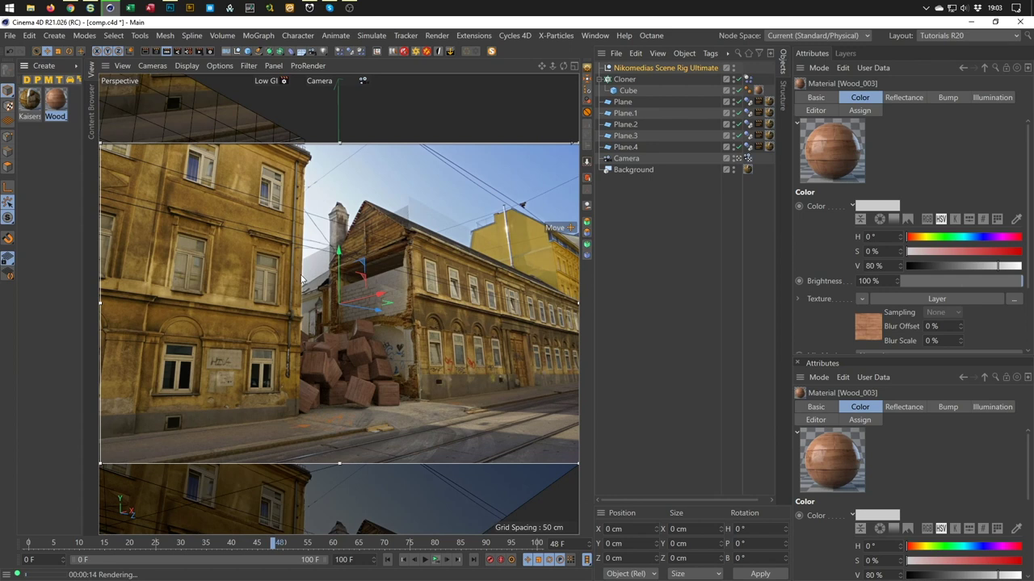
Start the interactive render and load Kaiserstraße-31-8_01.jpg as the scene rig's HDRI file.
left_click(396, 350)
key("ctrl+r")
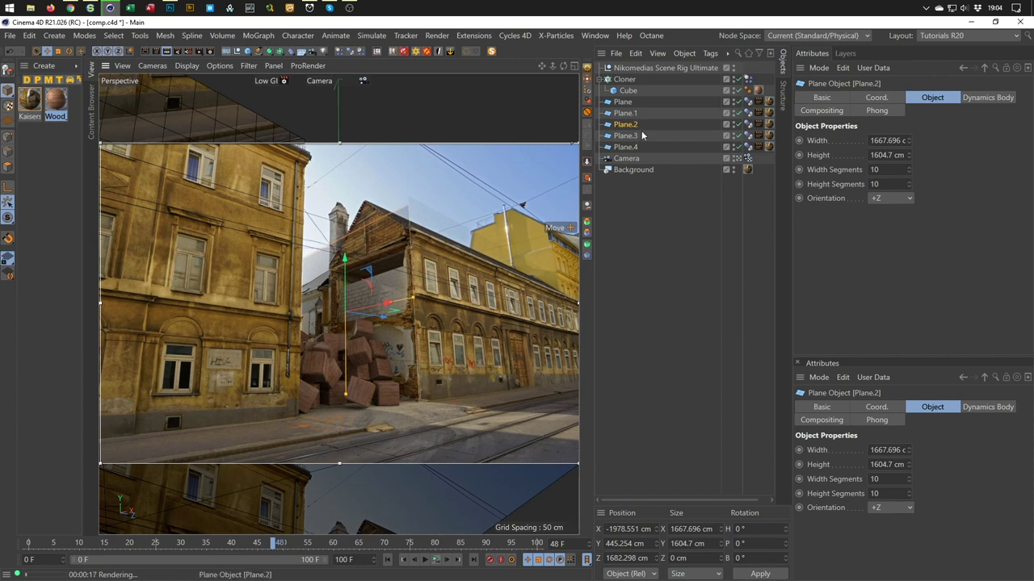
left_click(660, 69)
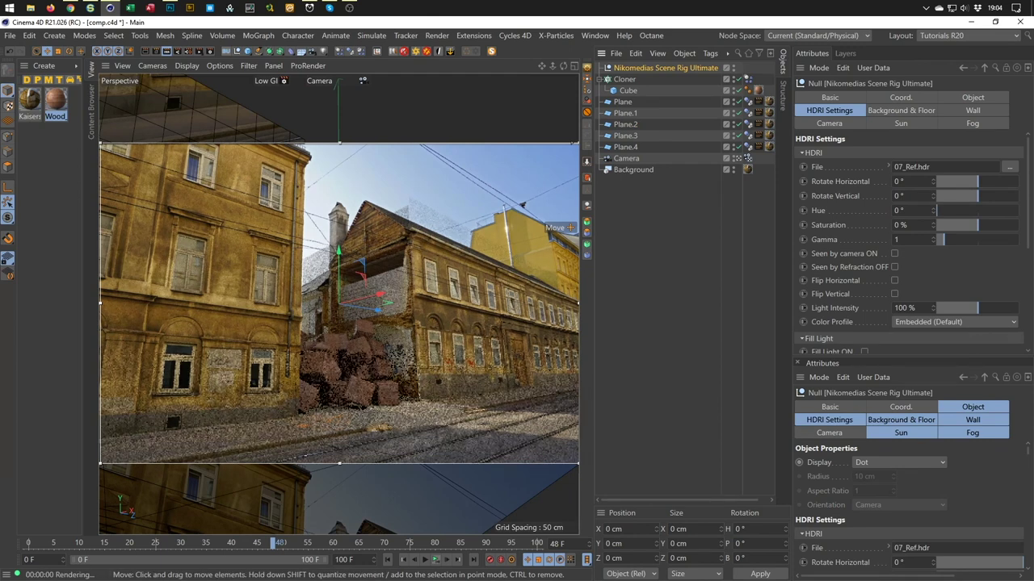
left_click_drag(525, 355, 949, 168)
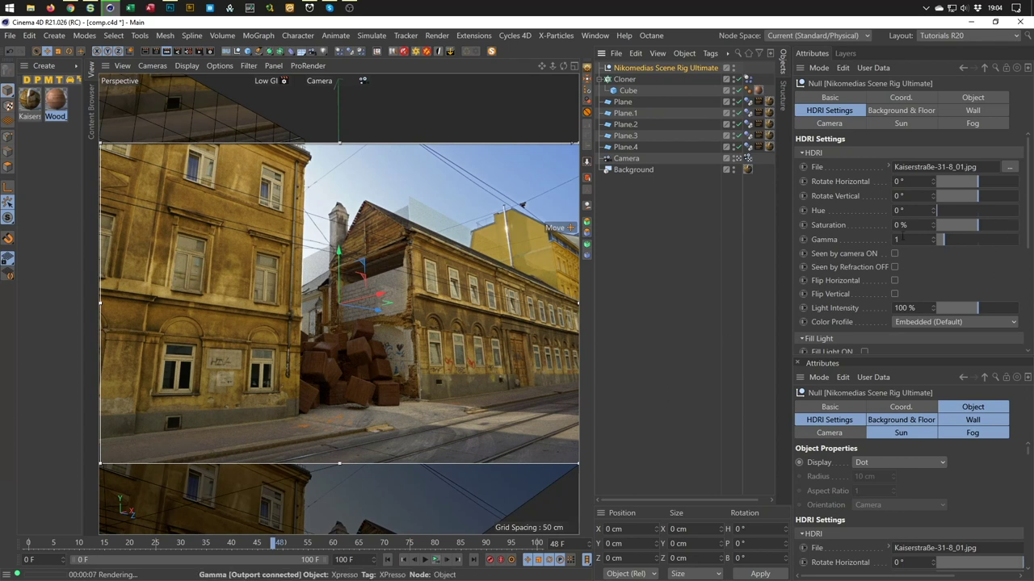
Raise the HDRI Light Intensity to 150%.
left_click(904, 307)
type("150")
key("Return")
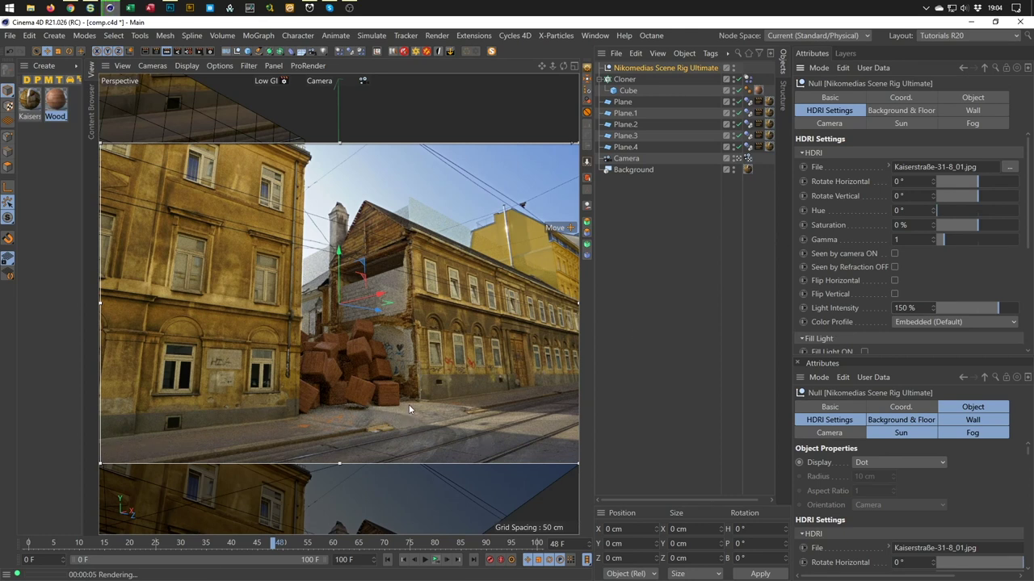
left_click(390, 226)
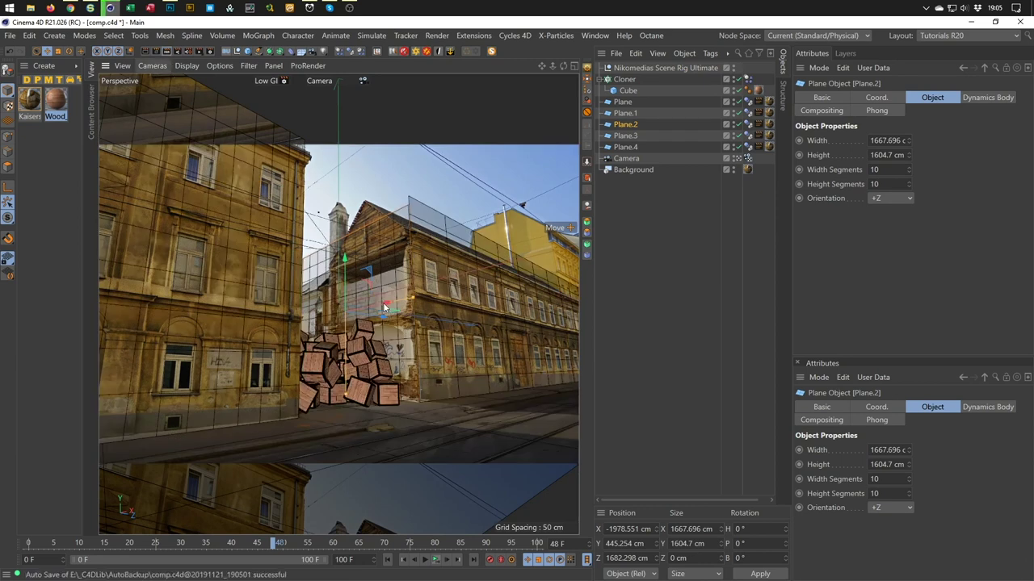
Resize Plane.2 to about 1032 cm wide and 1148 cm tall, and lower it.
mouse_move(415, 301)
left_mouse_down()
mouse_move(382, 310)
mouse_move(417, 301)
left_mouse_up()
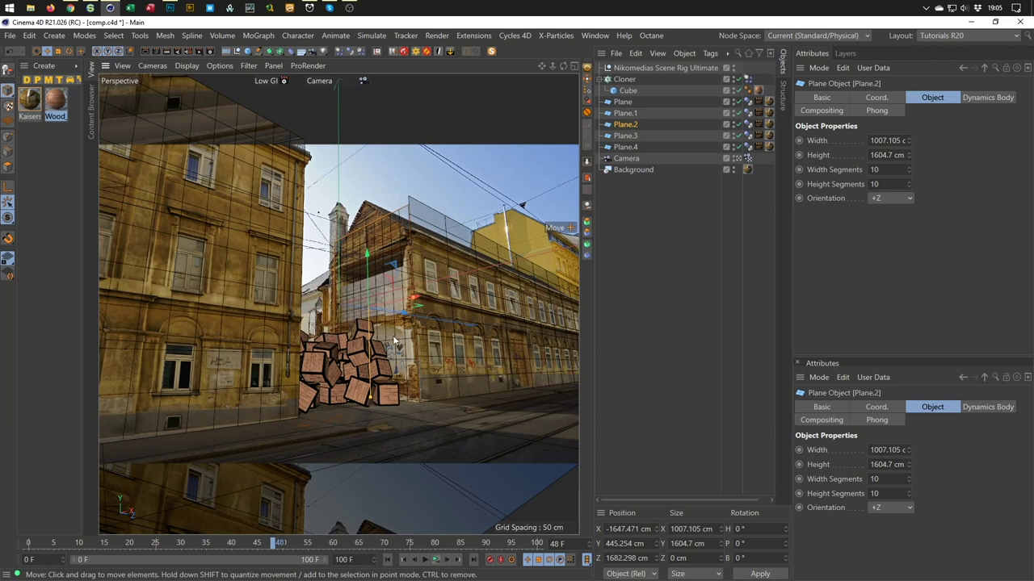
left_click_drag(414, 302, 420, 302)
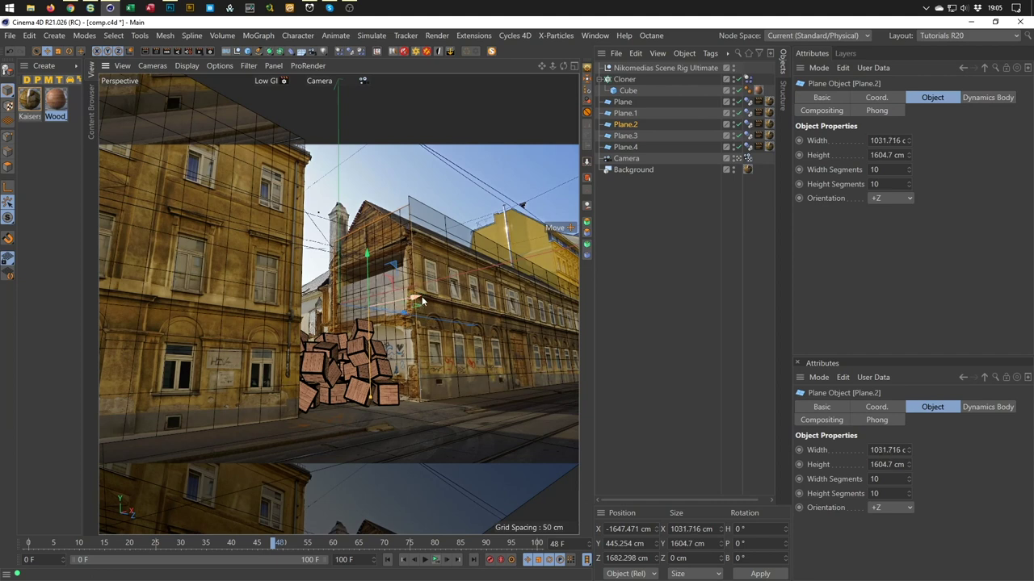
left_click_drag(421, 302, 416, 300)
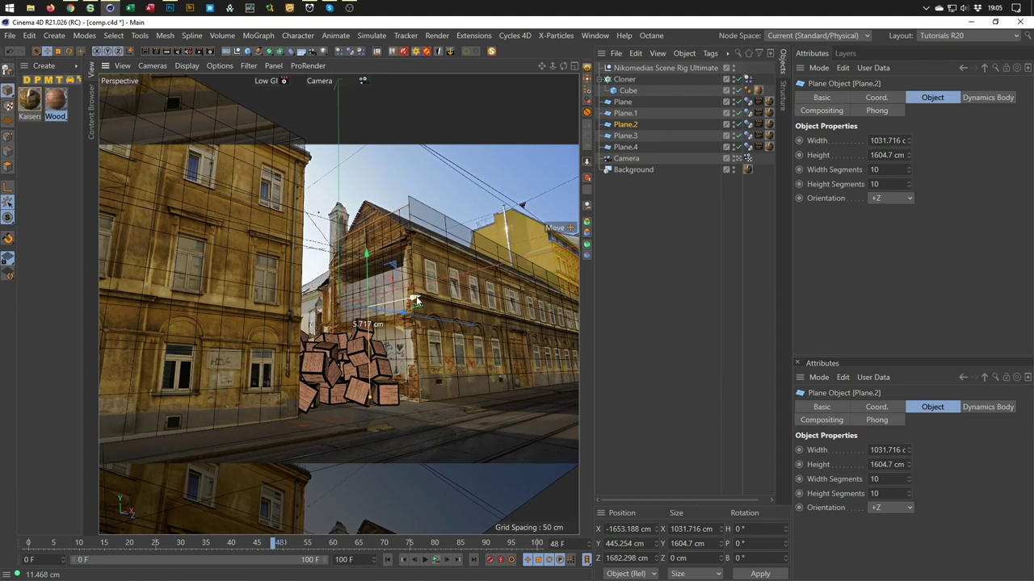
left_click_drag(417, 300, 417, 300)
left_click_drag(371, 399, 372, 309)
left_click_drag(366, 255, 367, 276)
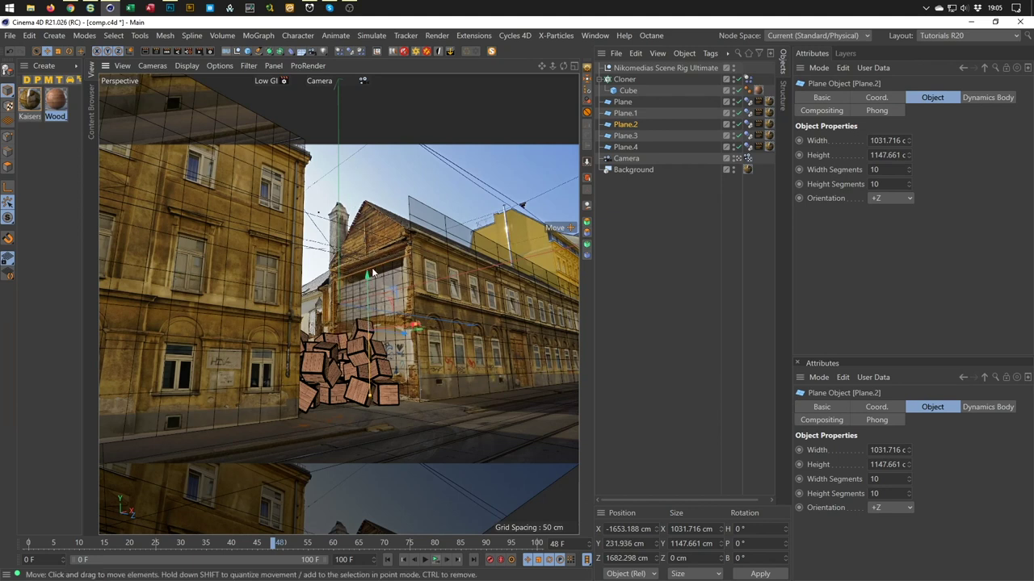
Narrow Plane.1 to about 1292 cm, lower it, and check with a render region.
left_click(474, 265)
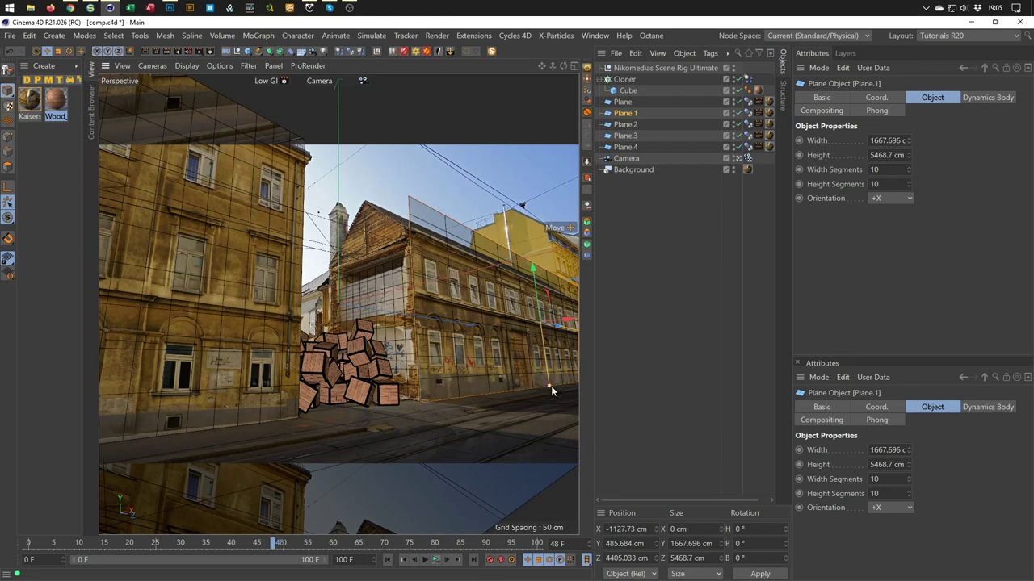
left_click_drag(551, 386, 546, 373)
left_click_drag(534, 272, 533, 281)
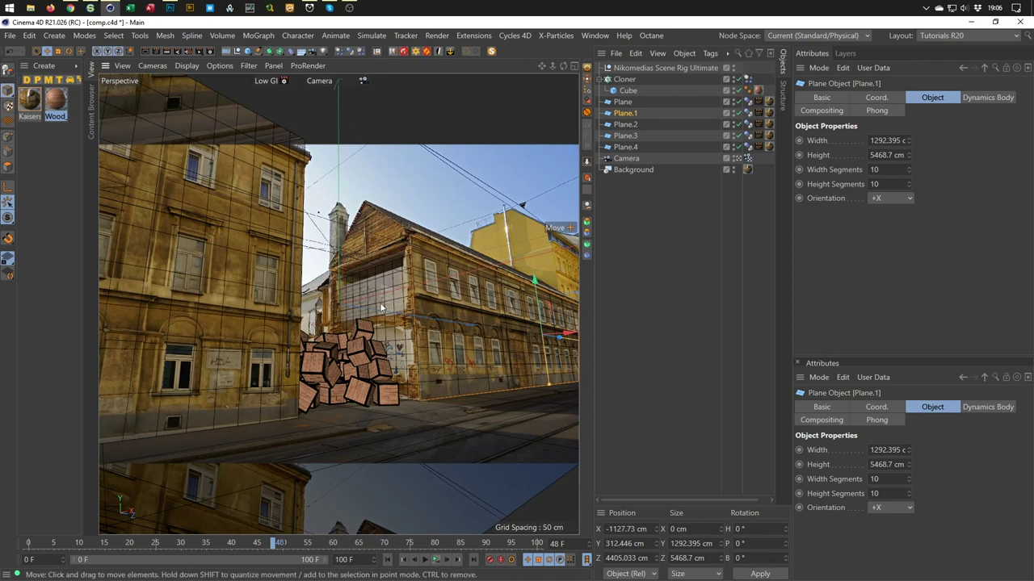
left_click(171, 50)
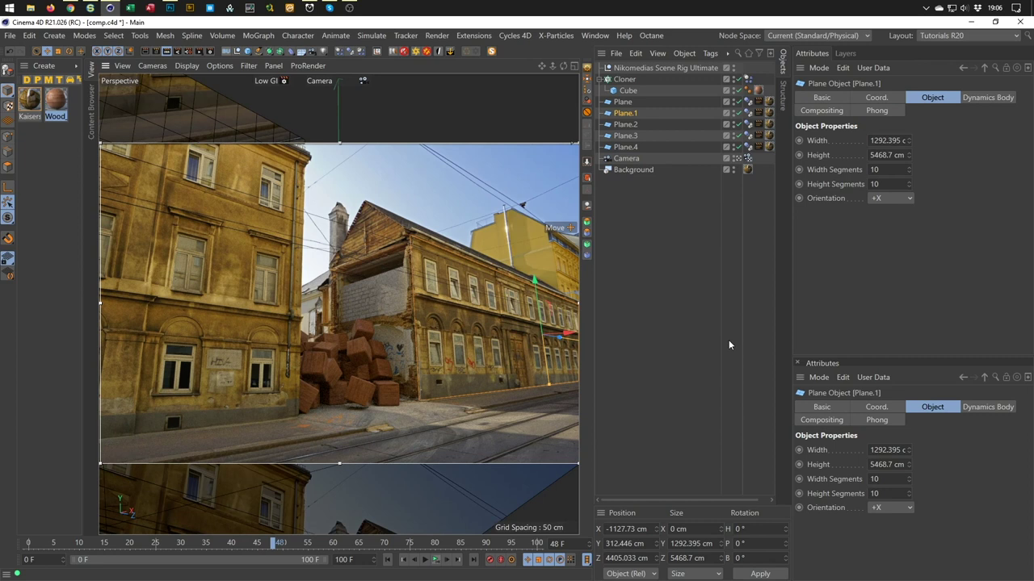
left_click(666, 417)
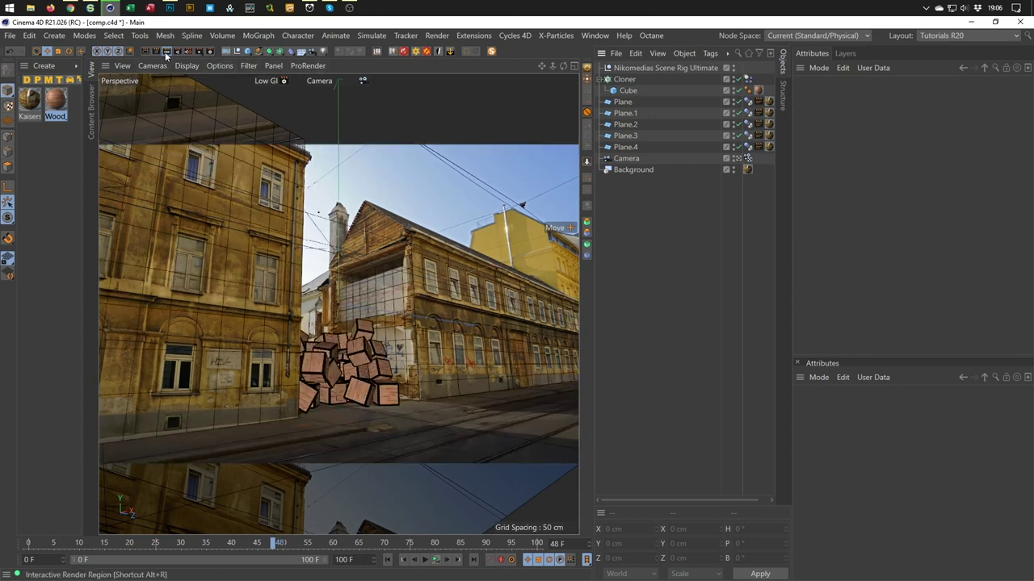
Add a Random effector to the Cloner.
left_click(626, 79)
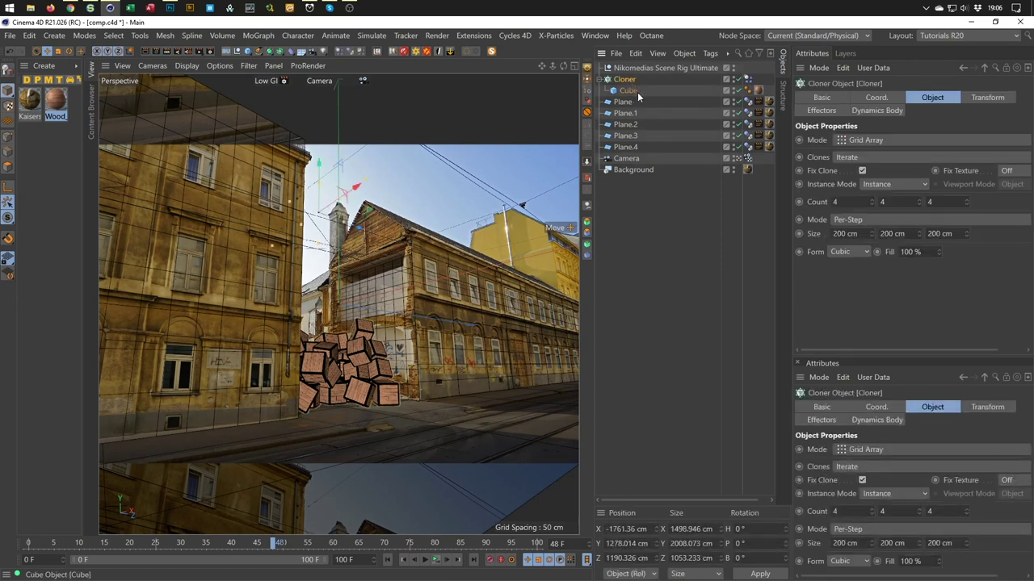
left_click(252, 36)
mouse_move(270, 59)
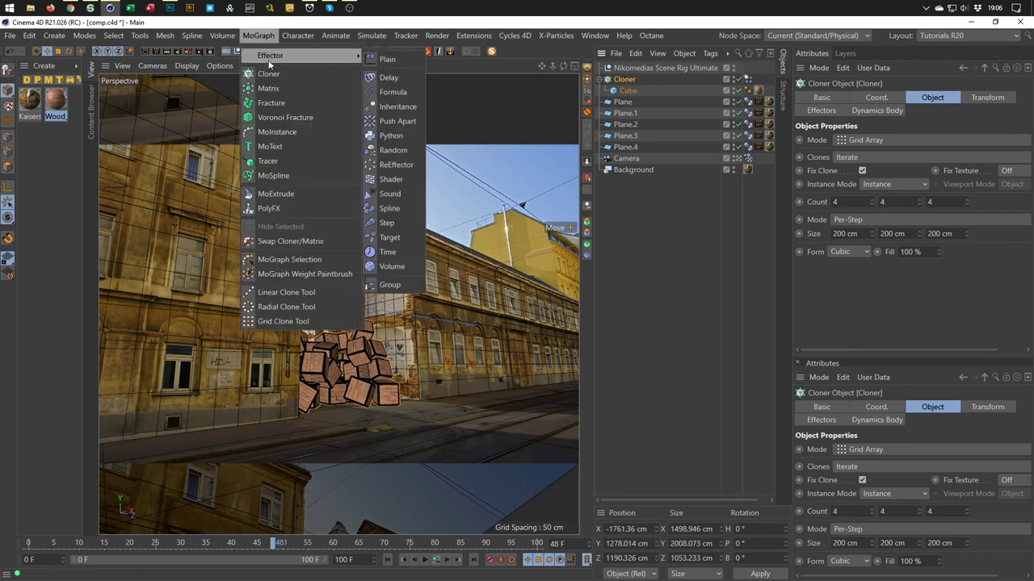
left_click(396, 151)
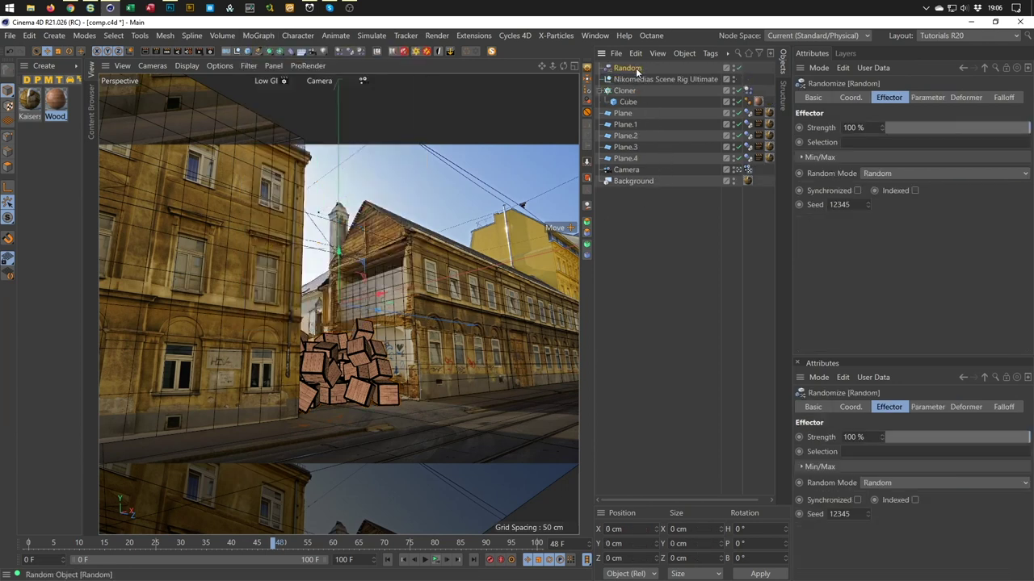
Enable random Rotation on the effector with R.H, R.P and R.B at 30°.
left_click(921, 98)
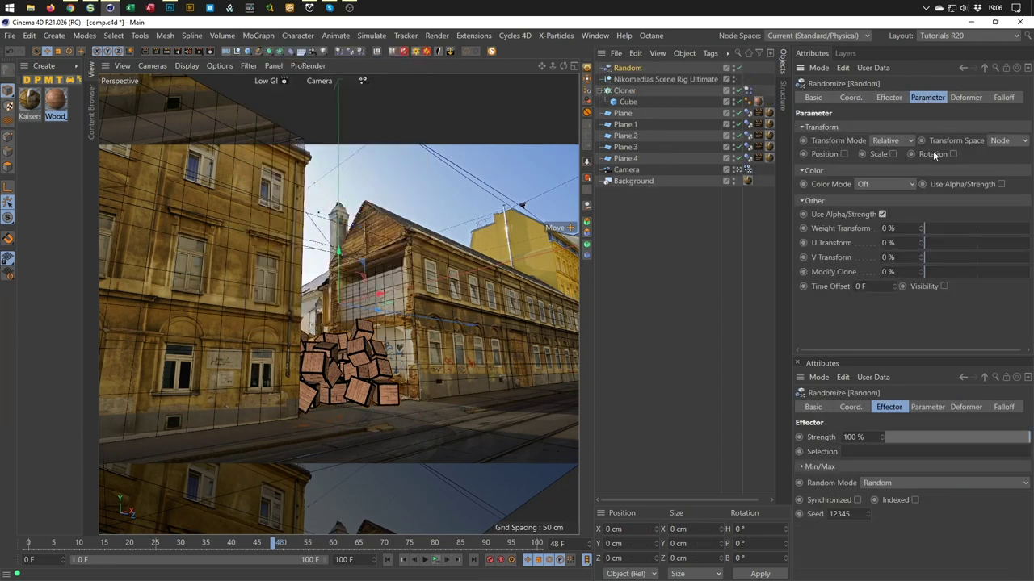
left_click(952, 154)
double_click(956, 168)
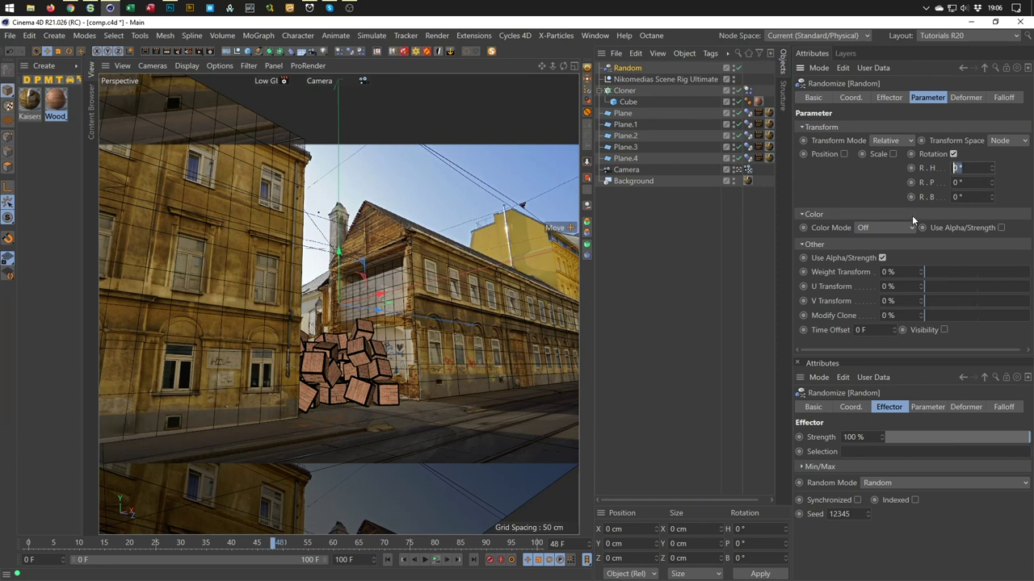
type("30")
key("Tab")
type("30")
key("Tab")
type("30")
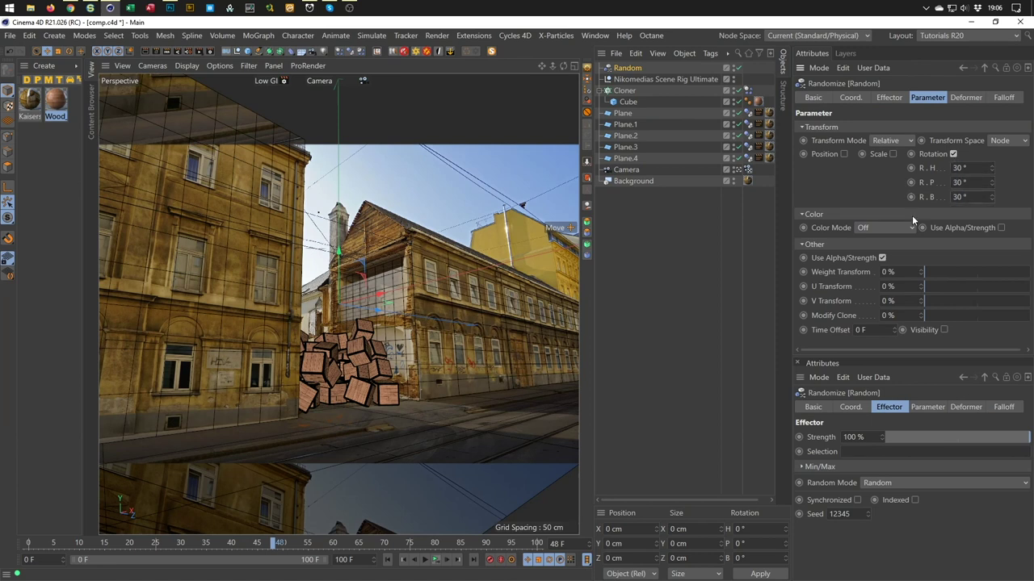
Rewind and play the animation to watch the rotated cubes fall.
left_click(388, 560)
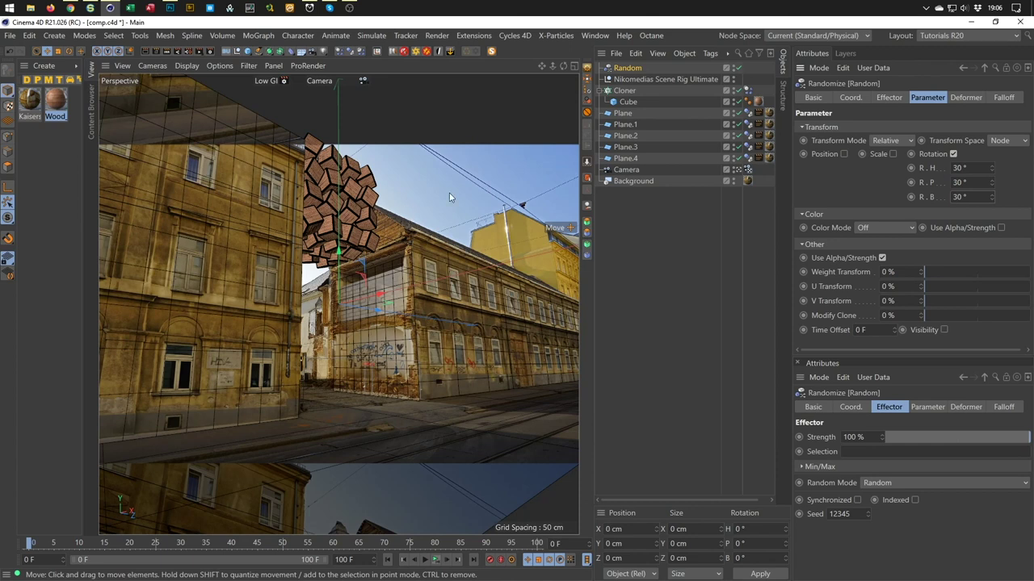
left_click(436, 560)
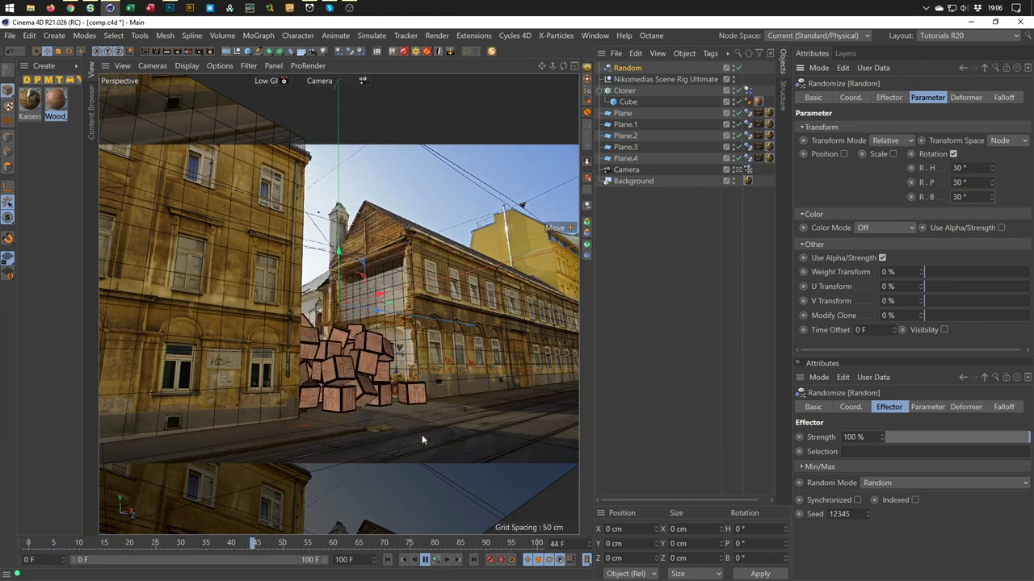
left_click(425, 560)
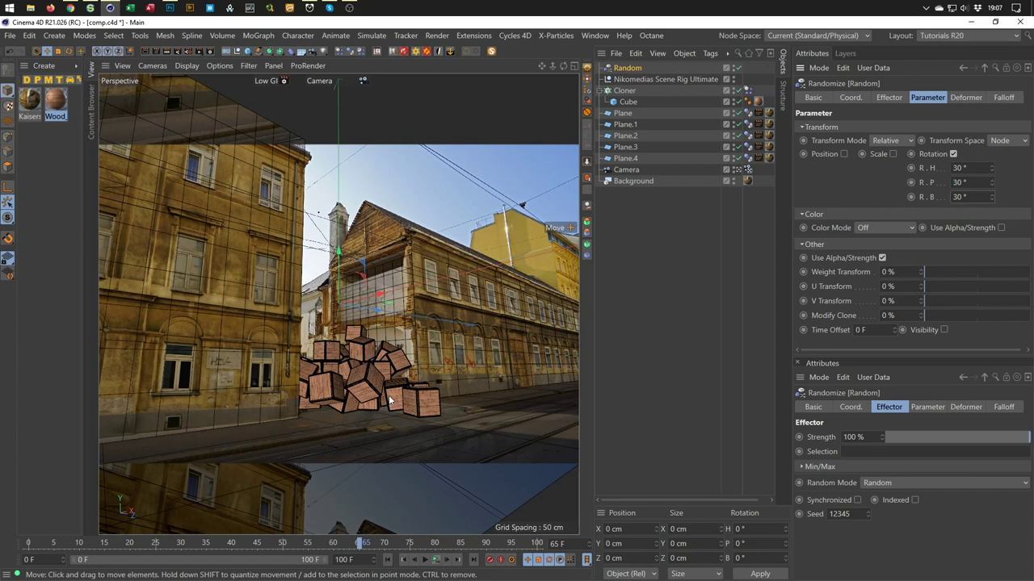
Play back the tumbling wood-cube cloner animation, then stop it and rewind to frame 0.
left_click(435, 560)
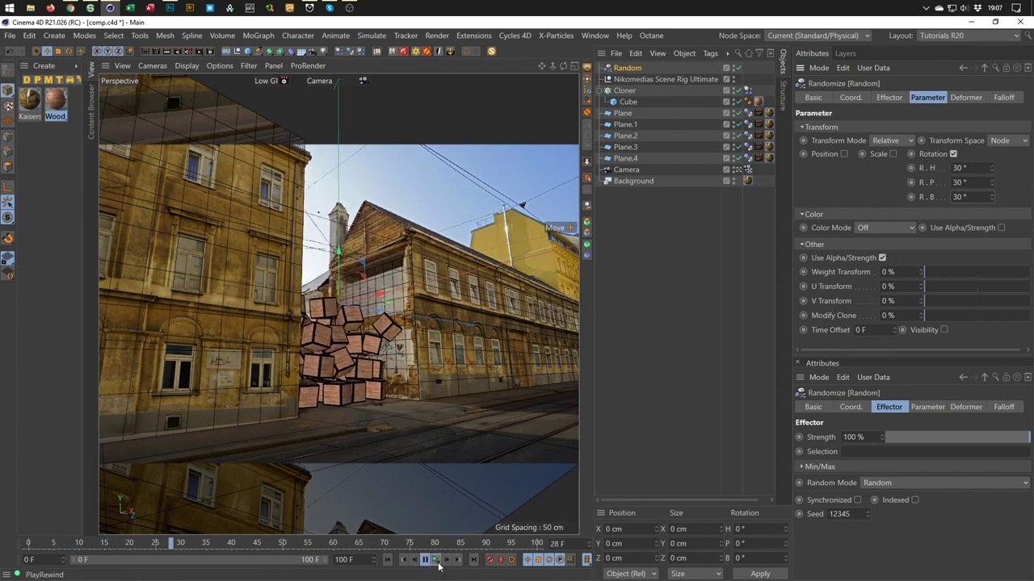
left_click(425, 559)
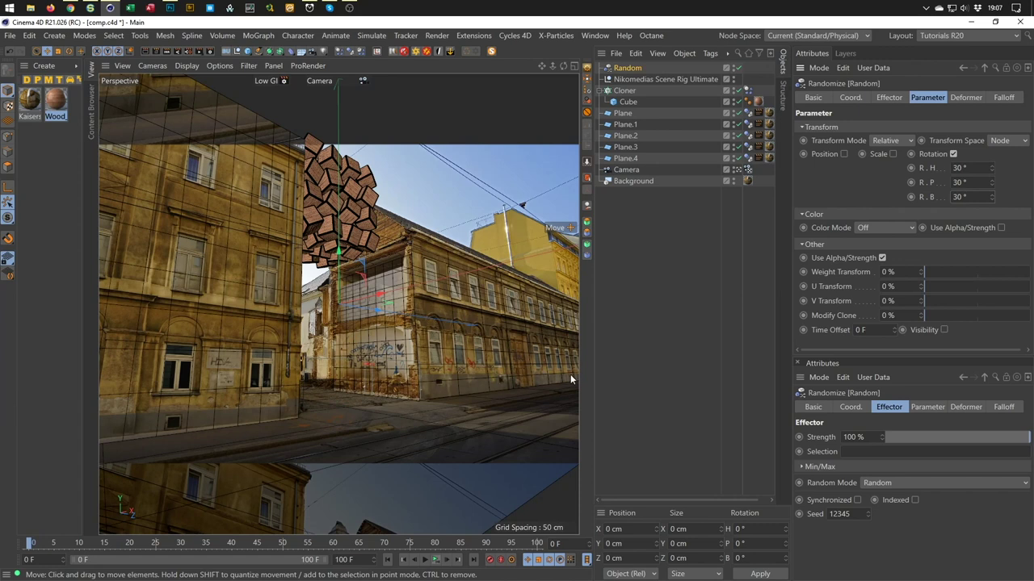
Duplicate Plane.1 as Plane.5, move it toward the camera and shrink its height and width.
left_click(445, 351)
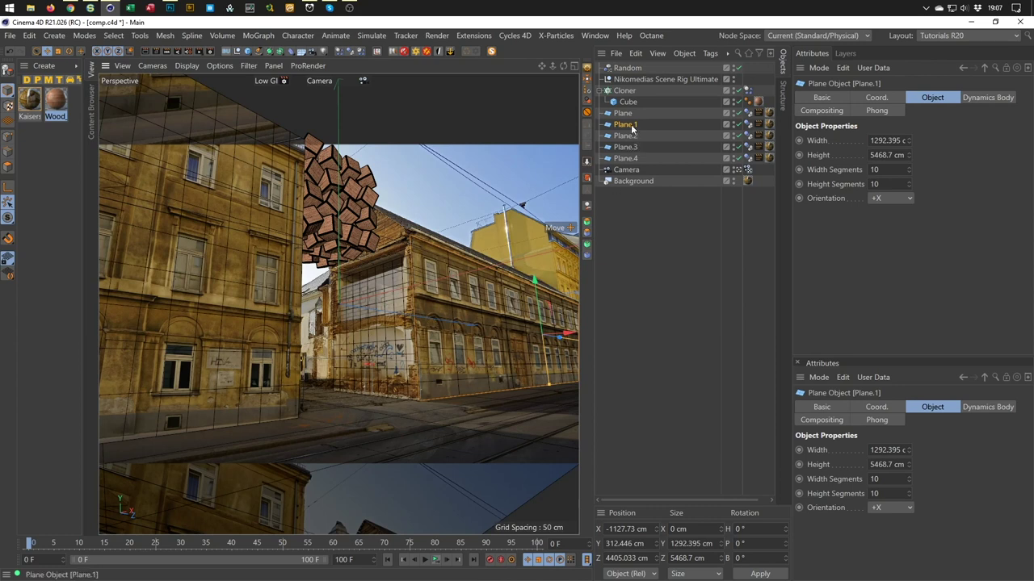
left_click_drag(634, 170, 629, 171, "ctrl")
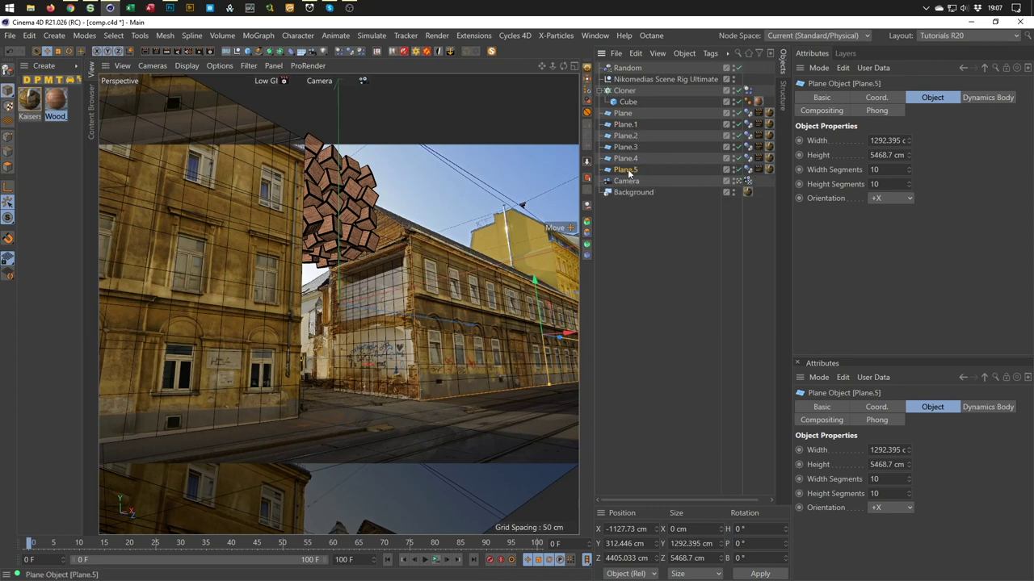
left_click_drag(558, 340, 489, 350)
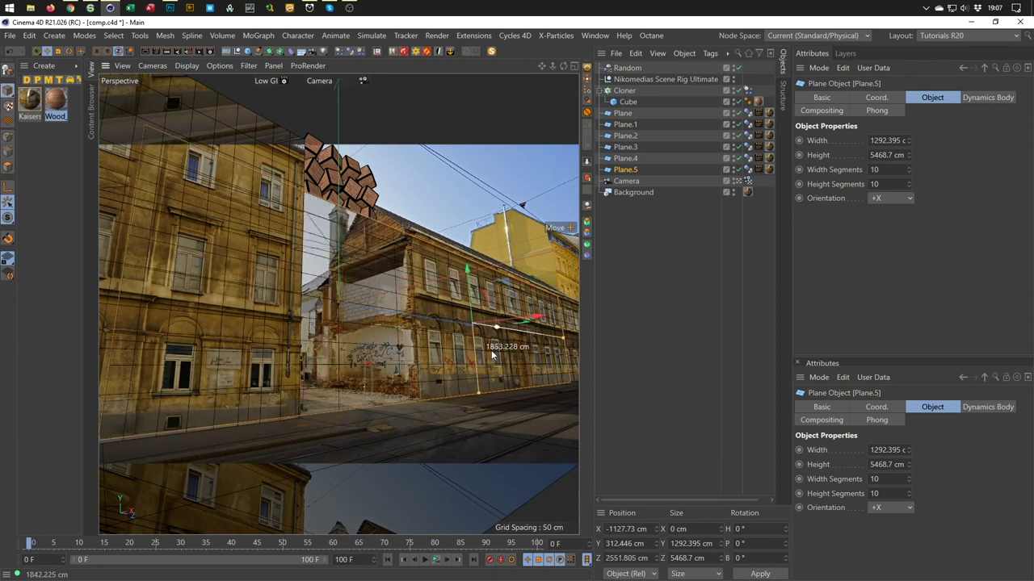
left_click_drag(562, 337, 505, 359)
left_click_drag(472, 393, 504, 328)
Lower Plane.5 toward the street, bring it closer in depth and reduce its height further.
left_click_drag(456, 268, 438, 312)
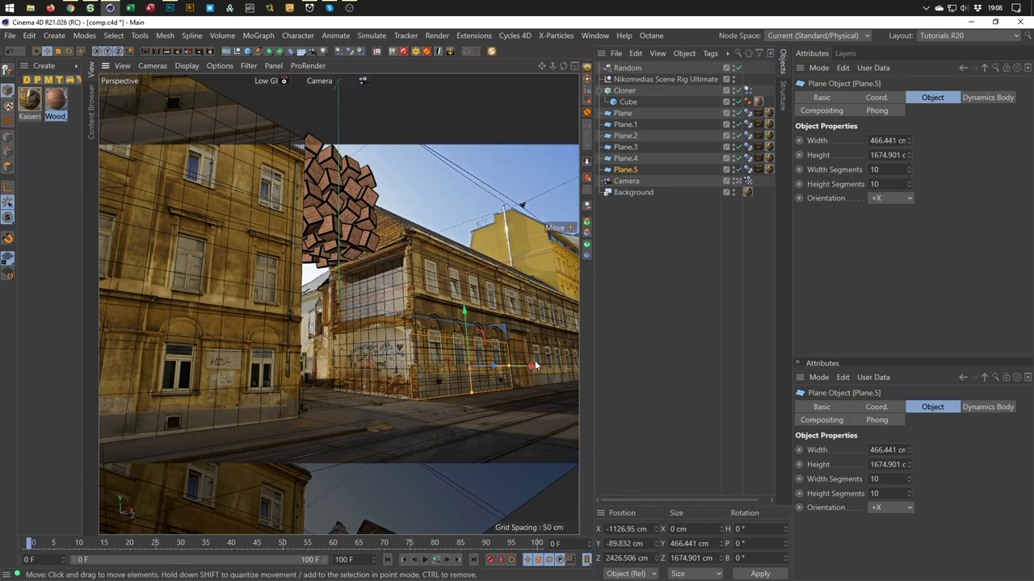
left_click_drag(497, 367, 458, 380)
key("ctrl+z")
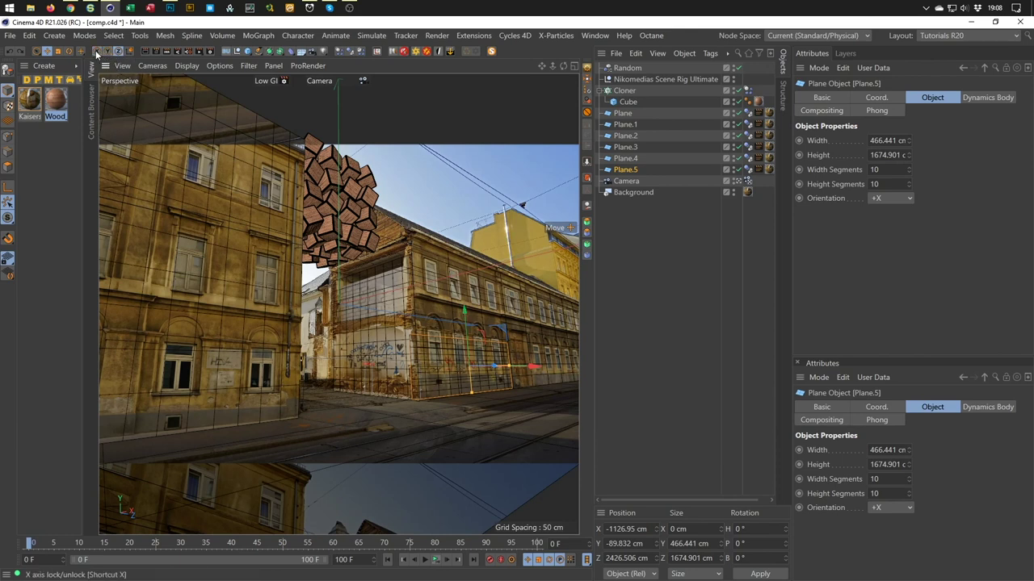
left_click_drag(469, 484, 431, 436)
left_click_drag(444, 369, 413, 398)
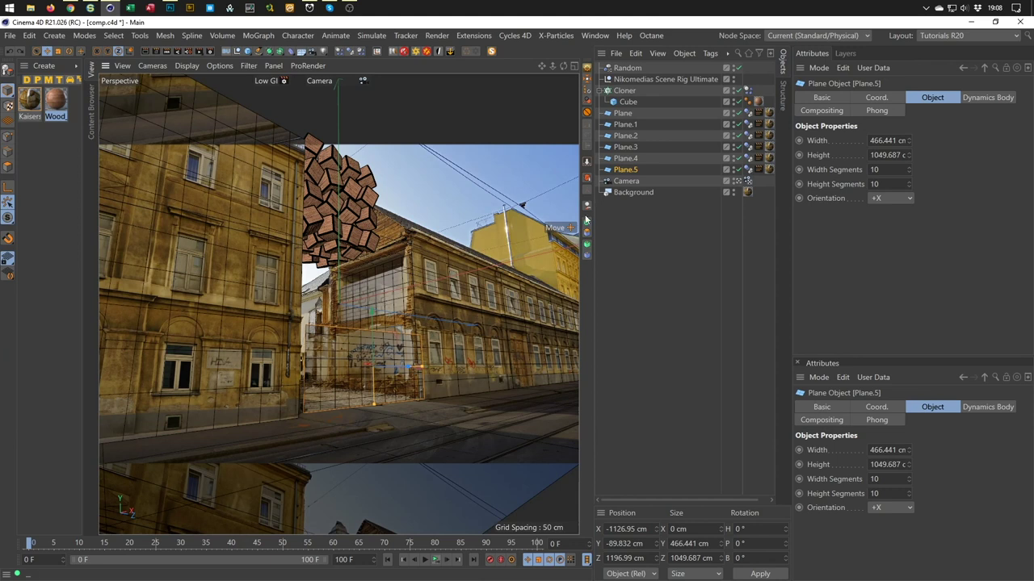
left_click(107, 51)
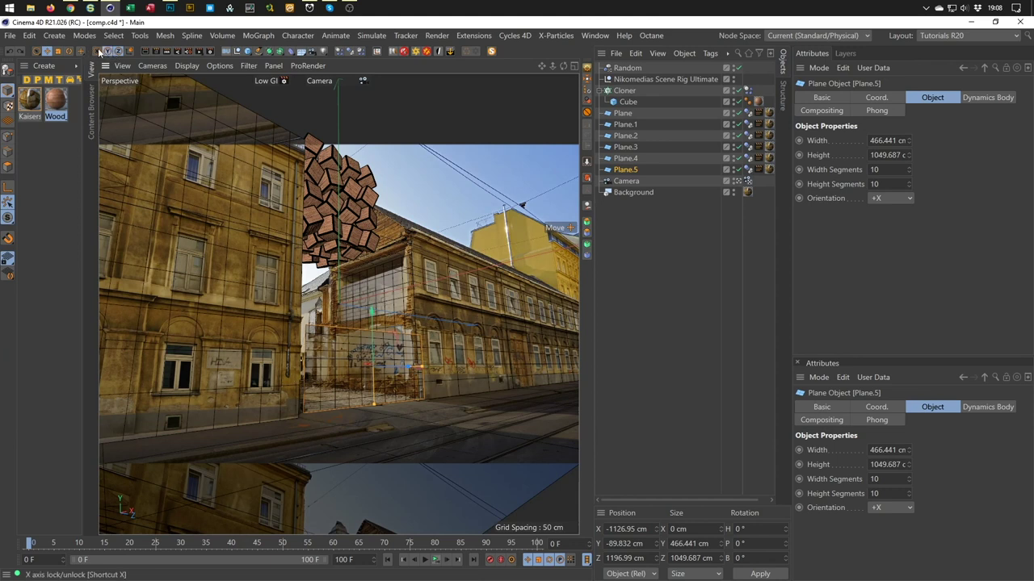
Nudge Plane.5's depth in the four-view top view and trim its height slightly.
middle_click(432, 373)
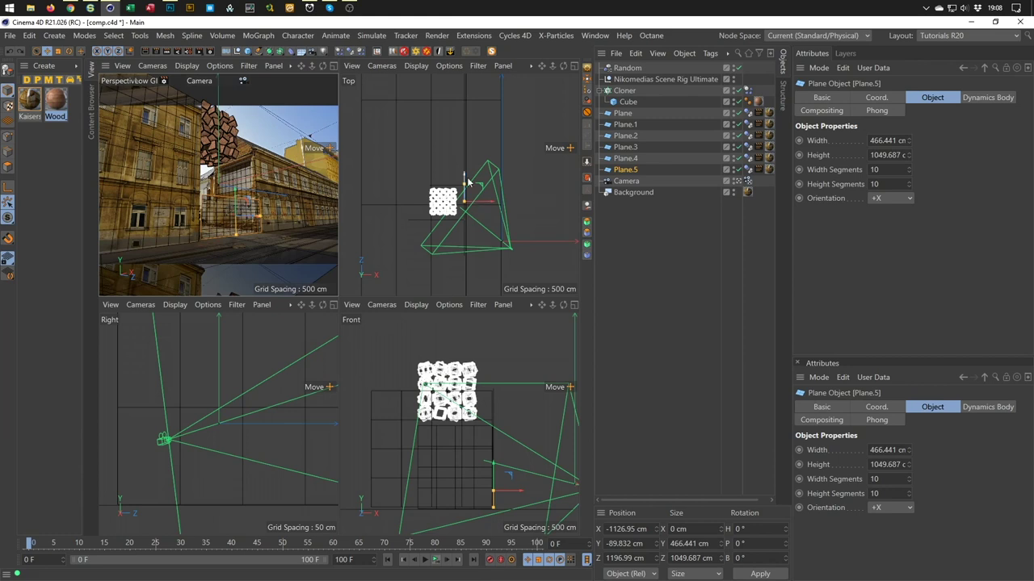
scroll(472, 193, "up", 6)
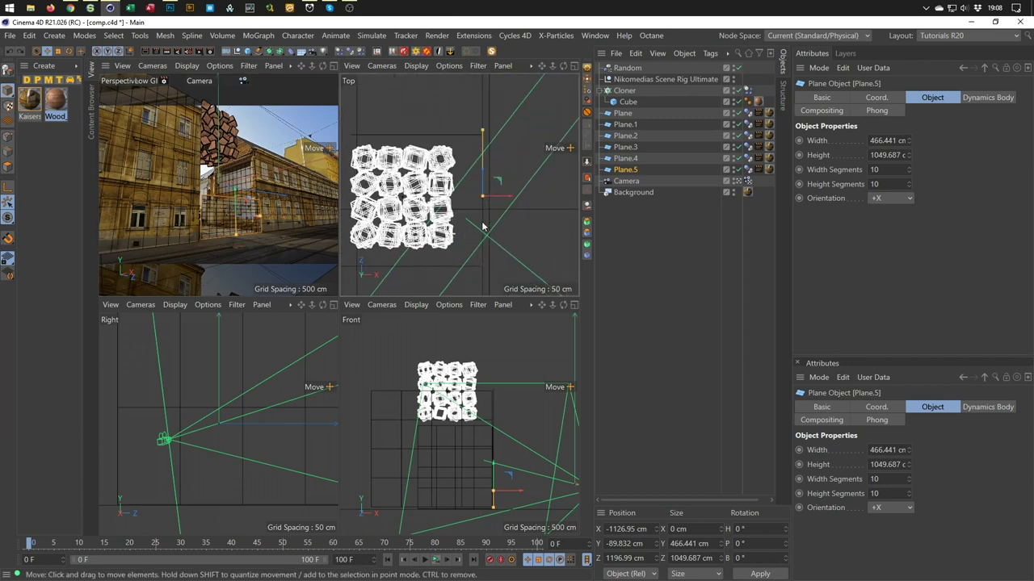
left_click_drag(484, 172, 470, 174)
middle_click(233, 229)
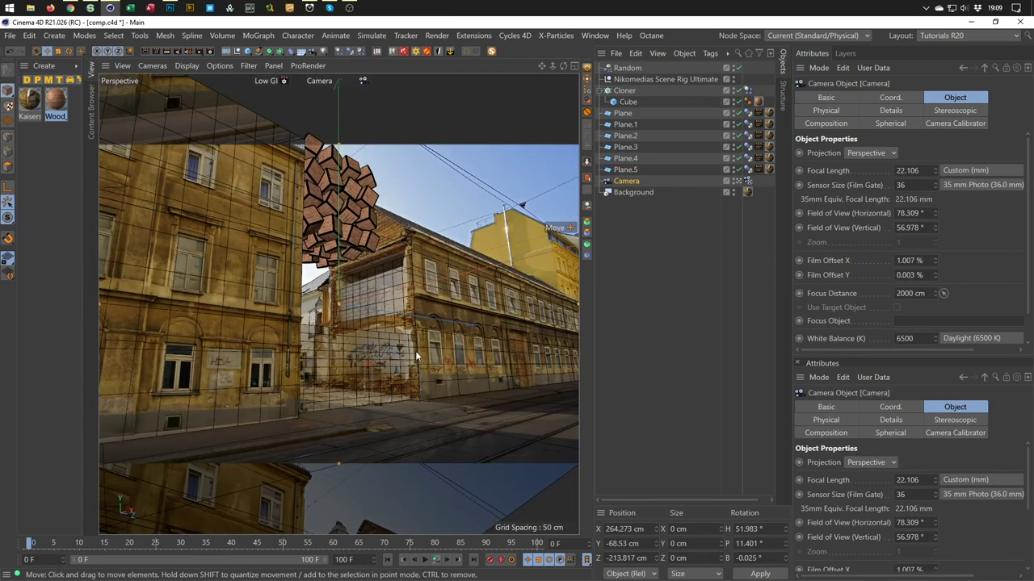
left_click(382, 363)
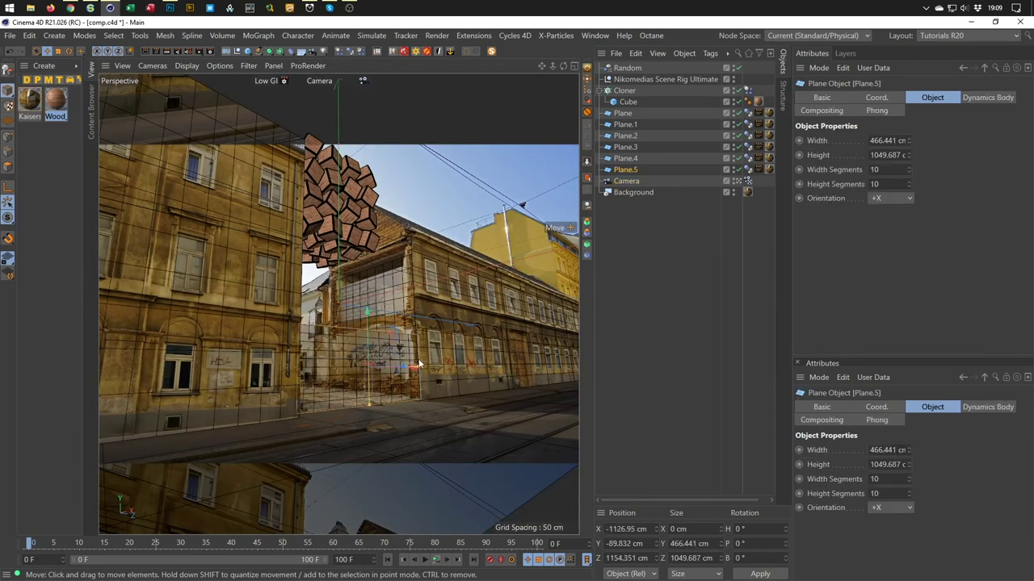
left_click_drag(417, 369, 404, 370)
Adjust the panel to about 280 × 980 cm and lower it onto street level.
middle_click(435, 335)
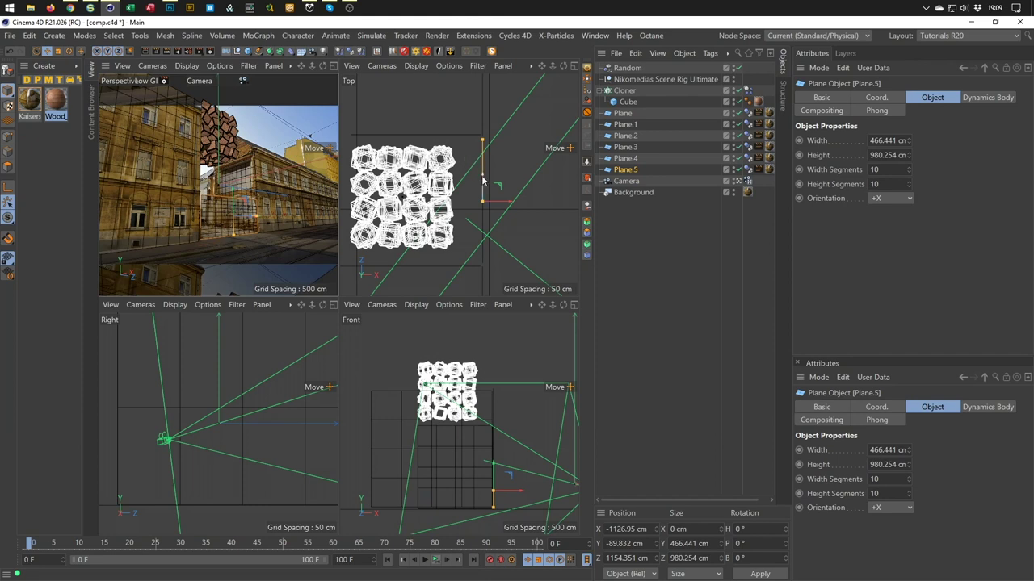
left_click_drag(482, 180, 482, 180)
middle_click(273, 245)
left_click_drag(371, 409, 368, 384)
left_click_drag(367, 315, 367, 326)
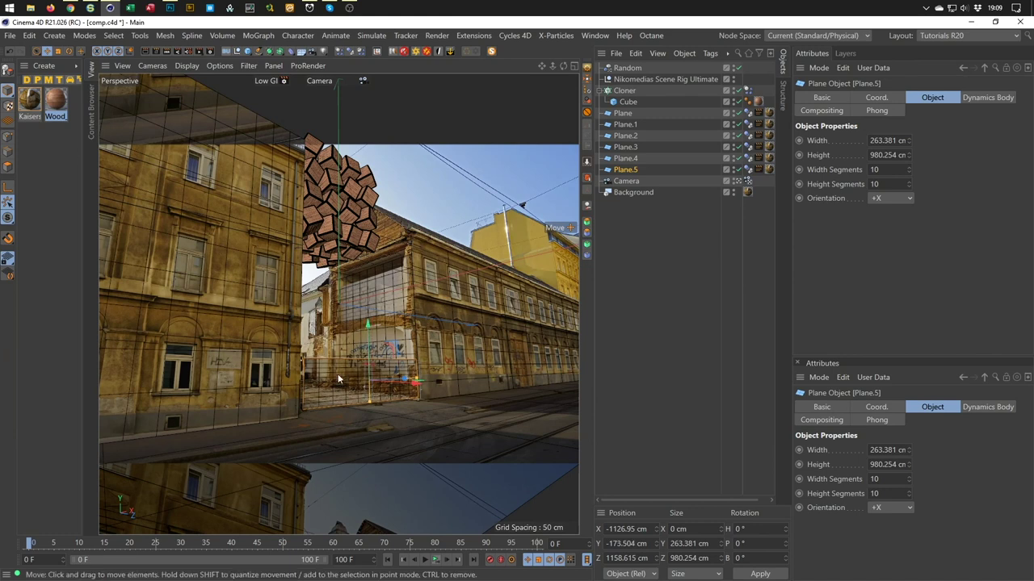
left_click_drag(369, 405, 371, 407)
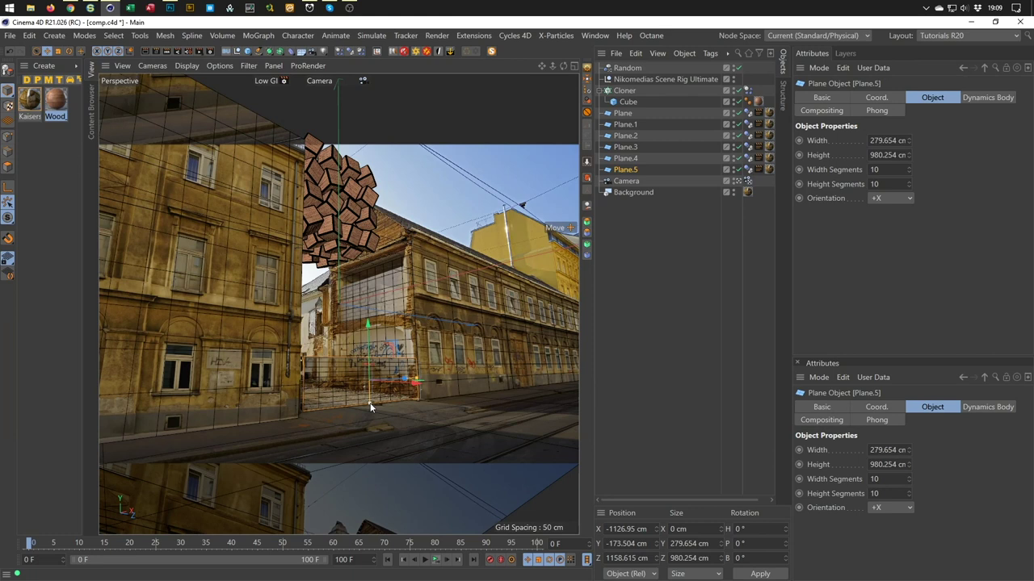
left_click_drag(368, 325, 367, 325)
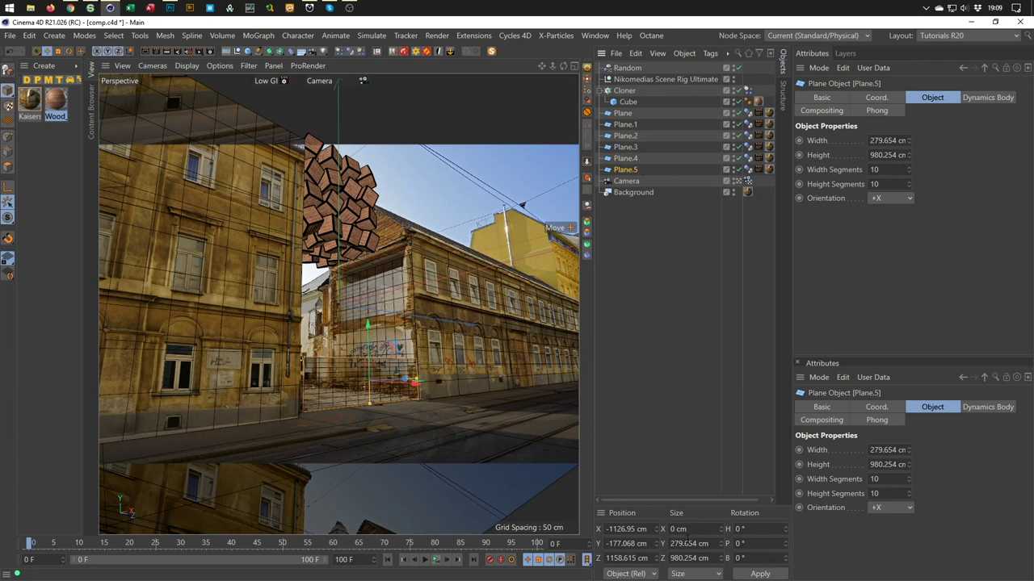
mouse_move(673, 500)
left_mouse_down()
mouse_move(689, 502)
mouse_move(662, 501)
left_mouse_up()
Nest Plane.5 under a new Atom Array and set its sphere radius to 2 cm.
left_click(273, 53)
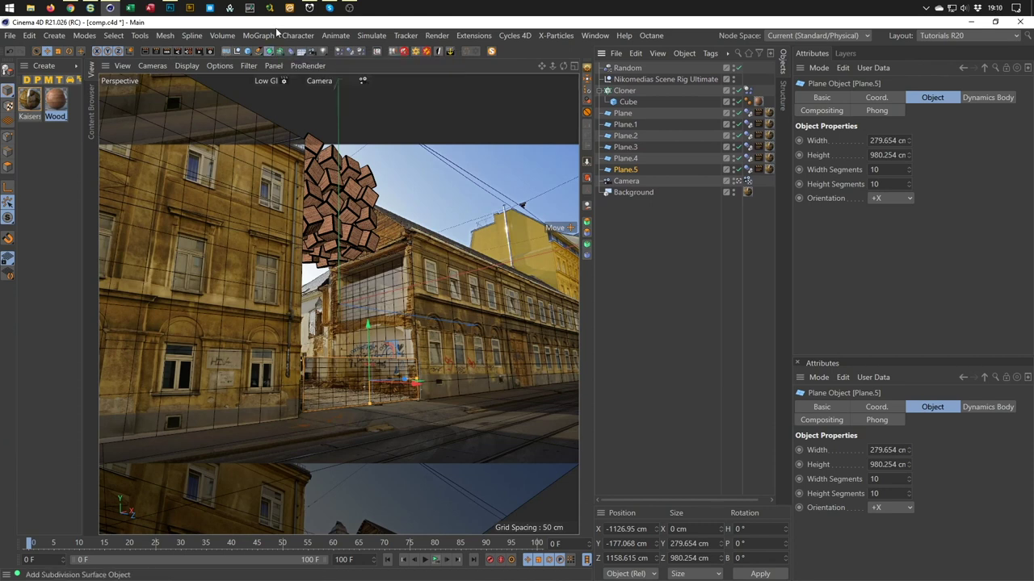
left_click(280, 53)
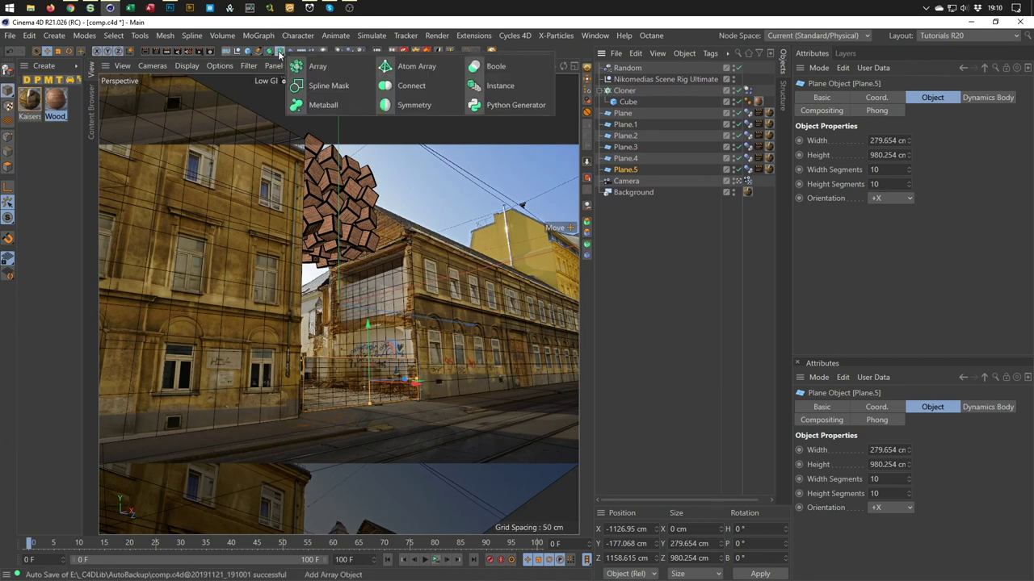
left_click(407, 68, "alt")
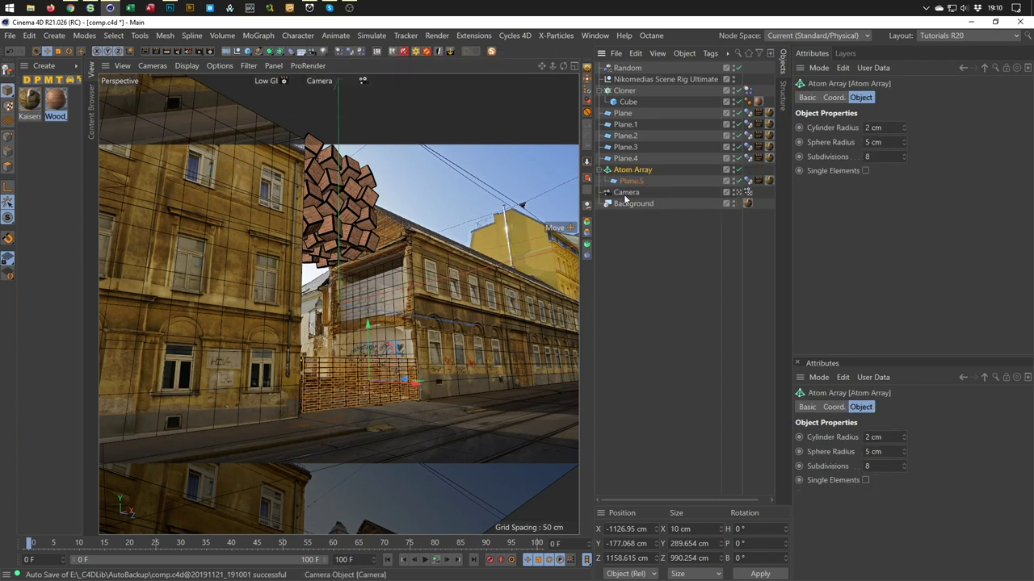
left_click(645, 170, "ctrl")
left_click(643, 169)
type("2")
key("Return")
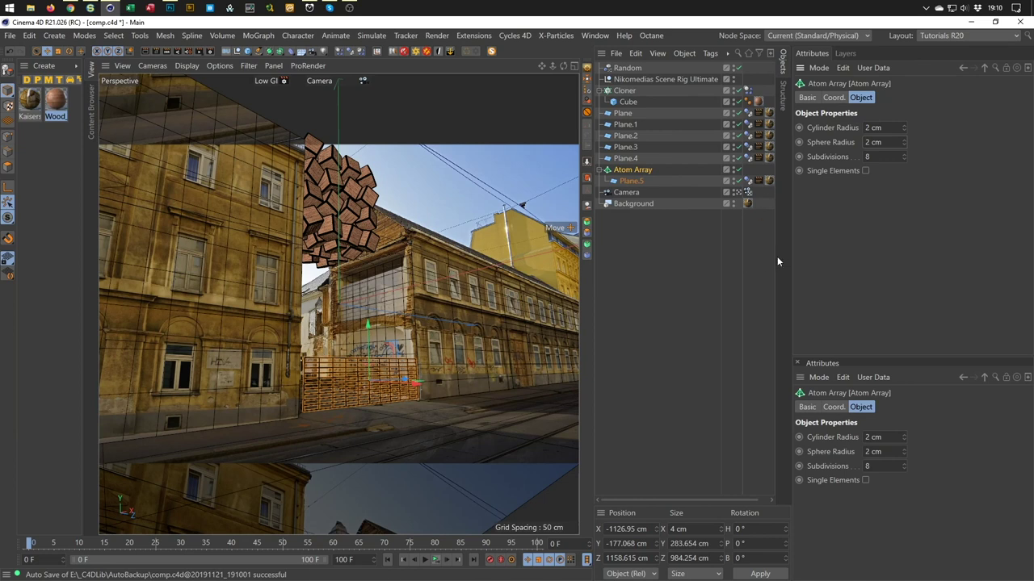
left_click_drag(791, 248, 816, 250)
Move Plane.5's Compositing, Material and Dynamics Body tags onto the Atom Array and preview the render.
left_click(758, 180)
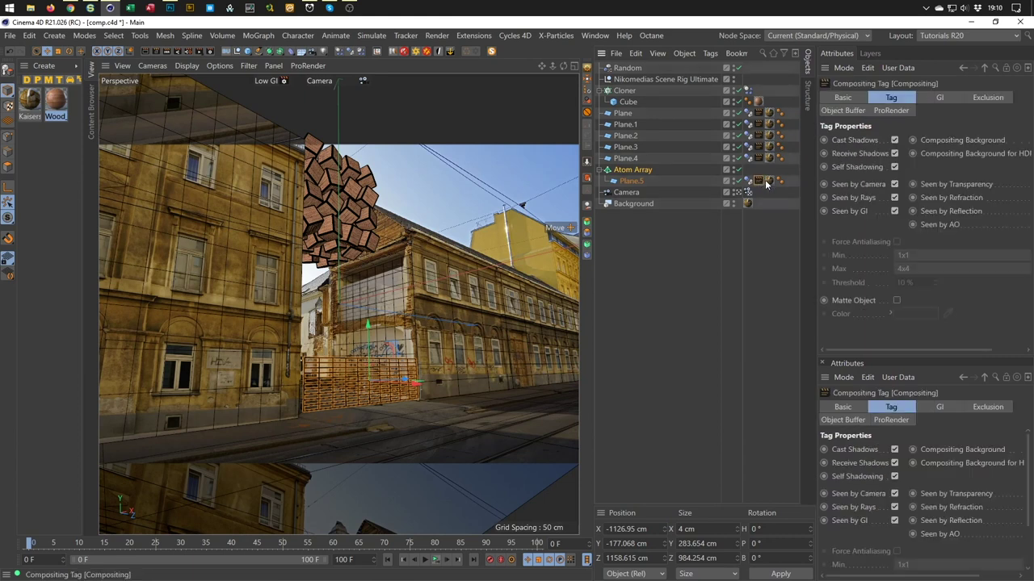
left_click(768, 180, "ctrl")
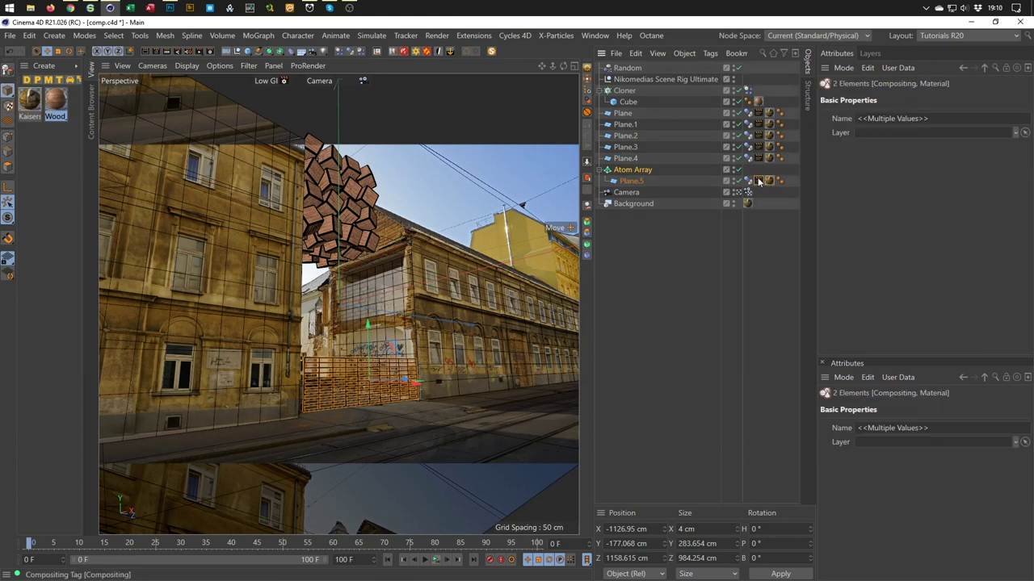
left_click(746, 182, "ctrl")
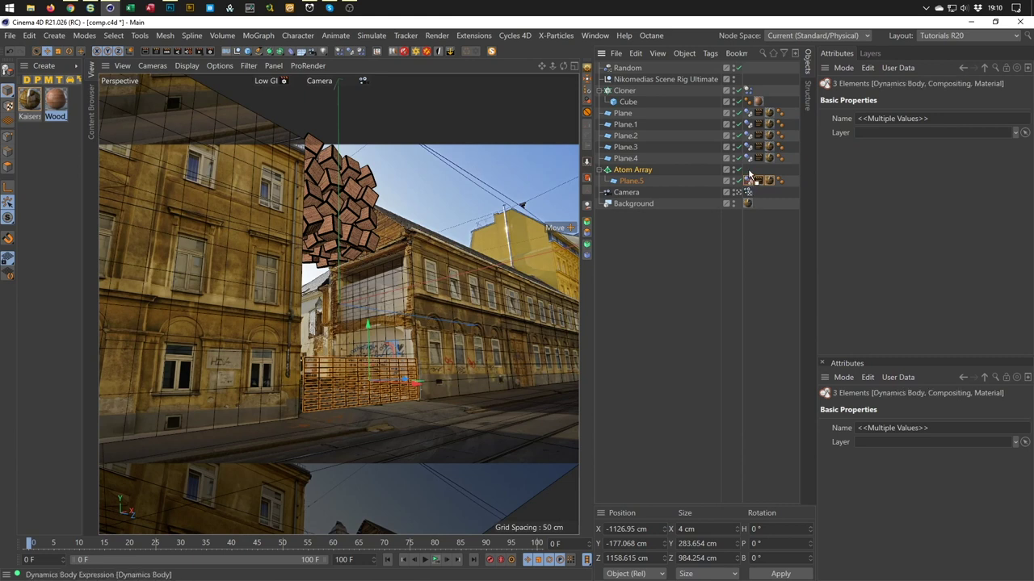
left_click_drag(747, 174, 747, 170)
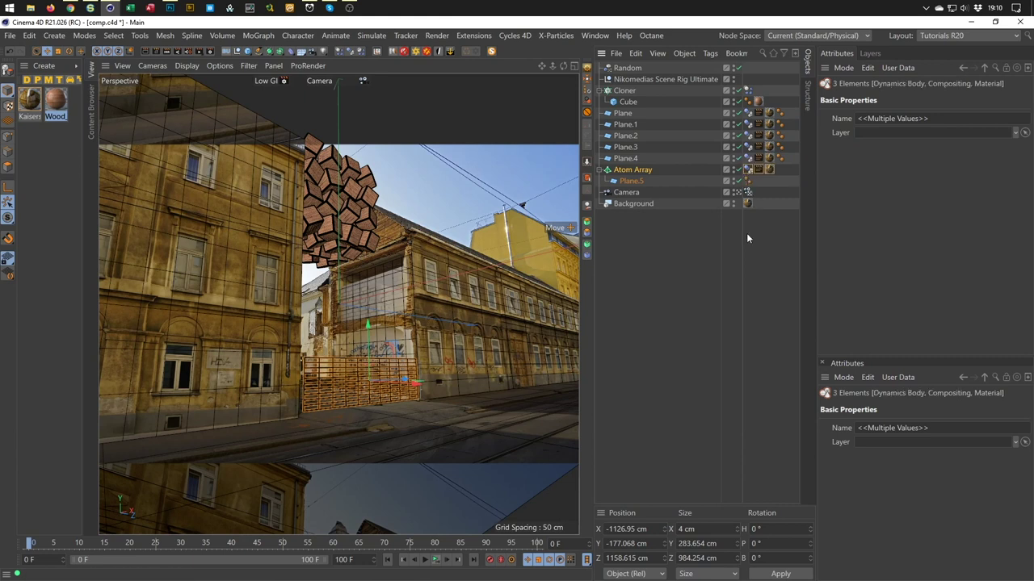
left_click(712, 295)
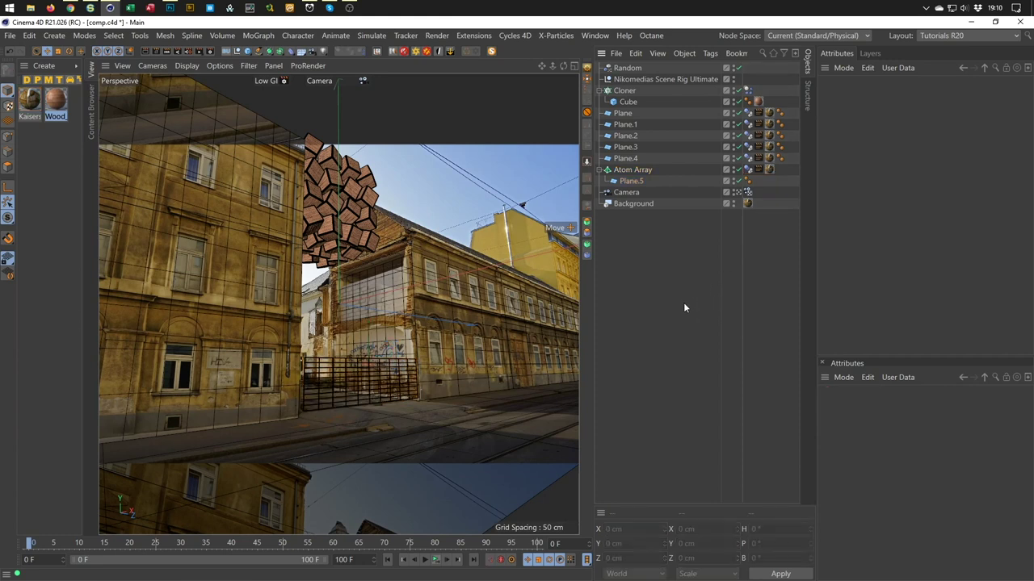
left_click(166, 50)
Play the animation to frame 71 to see the cubes pile against the fence, and preview the render.
left_click(436, 560)
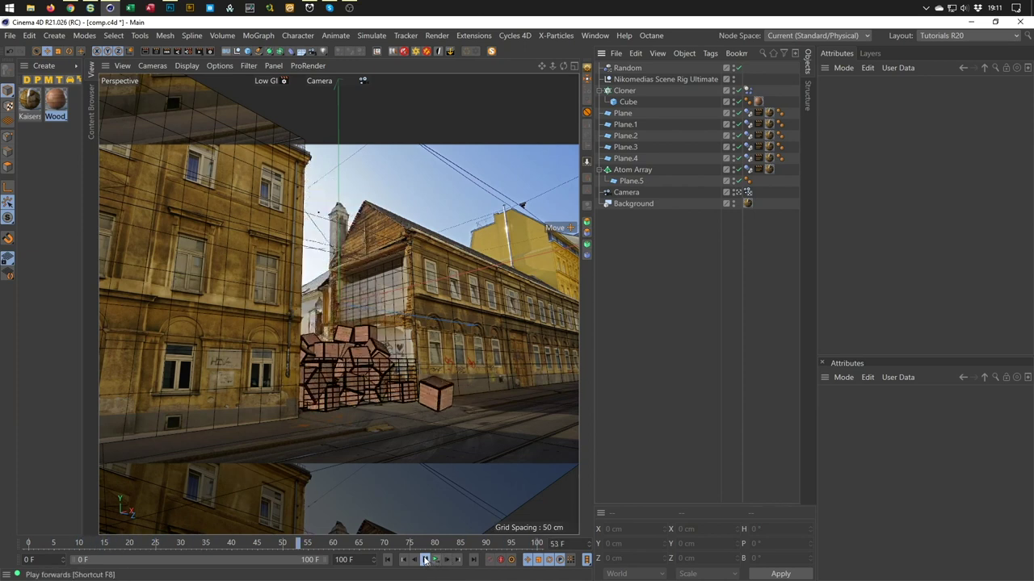
left_click(425, 560)
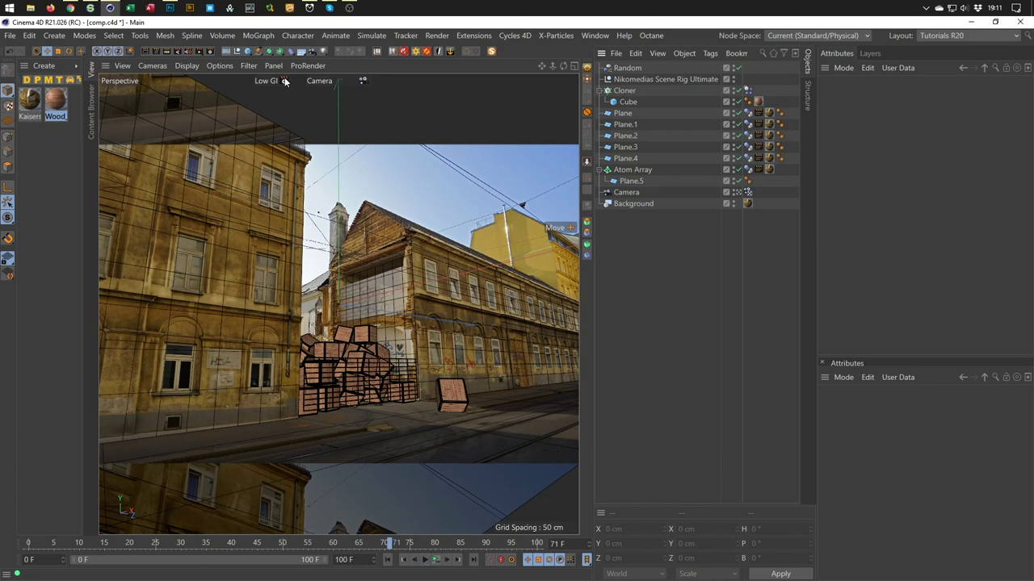
left_click(166, 51)
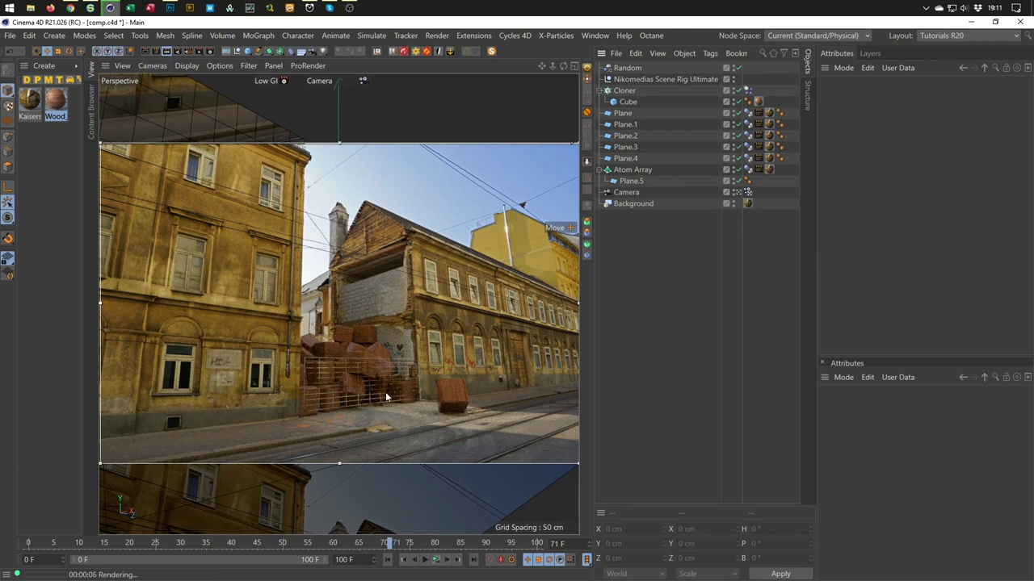
Delete the Compositing and Material tags from the Atom Array.
left_click(768, 171)
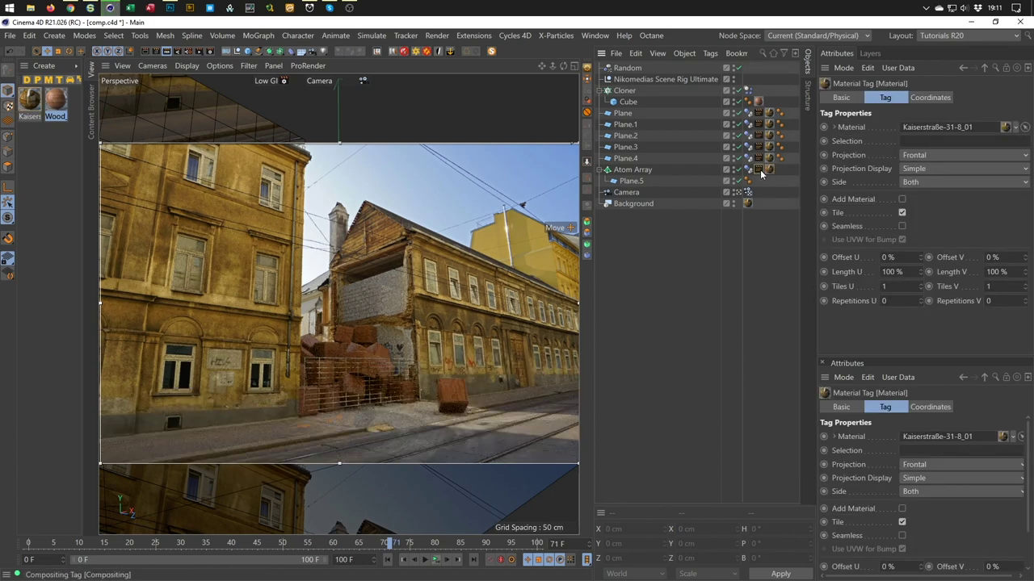
left_click(759, 170)
left_click(768, 169, "ctrl")
key("Delete")
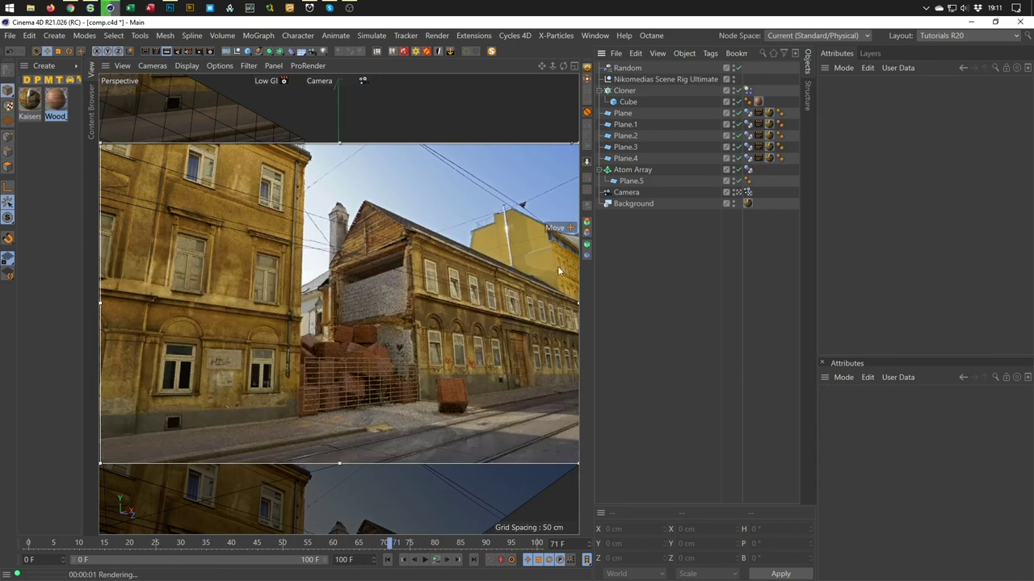
Create a new material Mat and set its reflectance Fresnel type to Conductor.
double_click(45, 154)
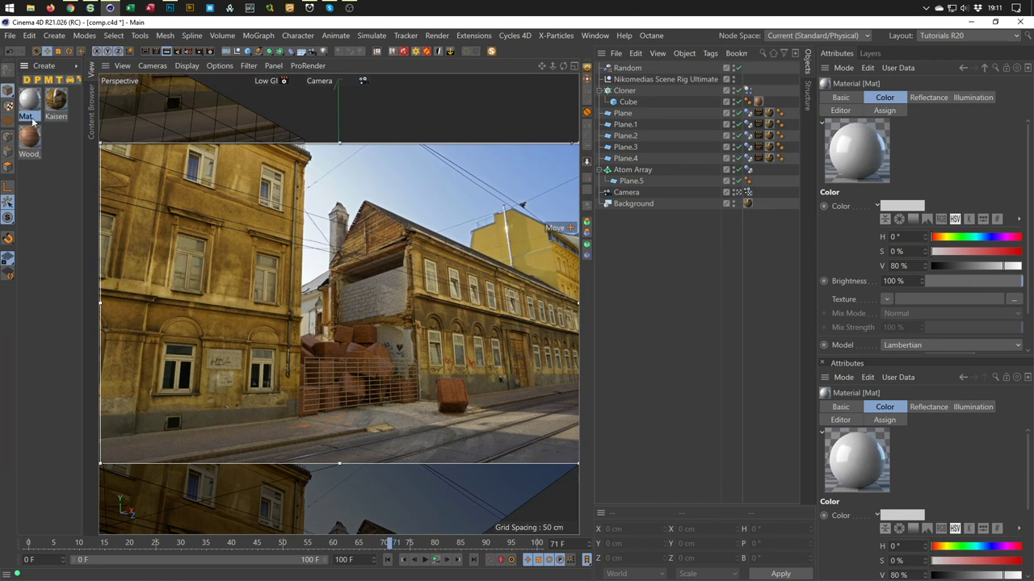
double_click(30, 99)
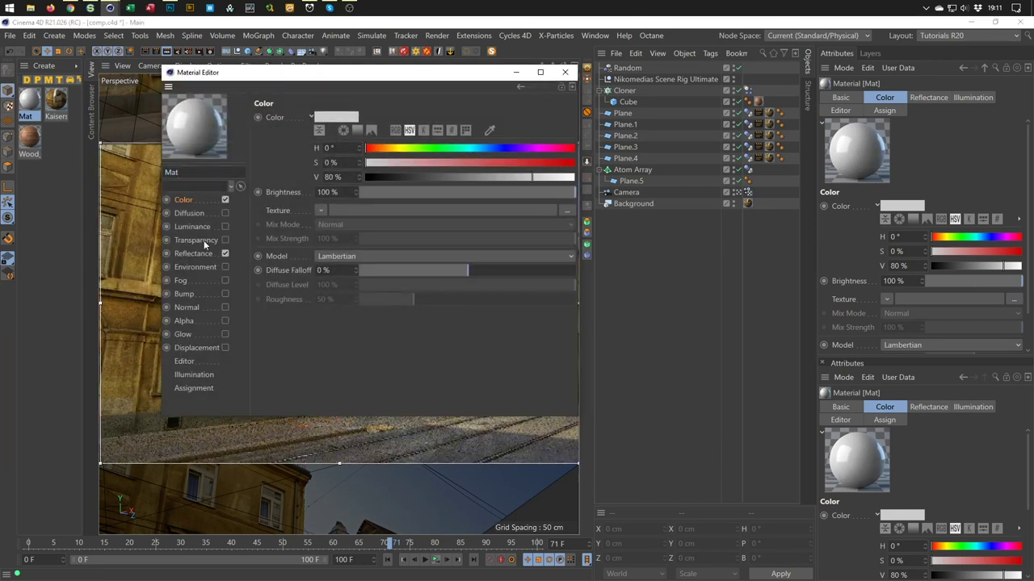
left_click(194, 254)
left_click_drag(347, 416, 346, 506)
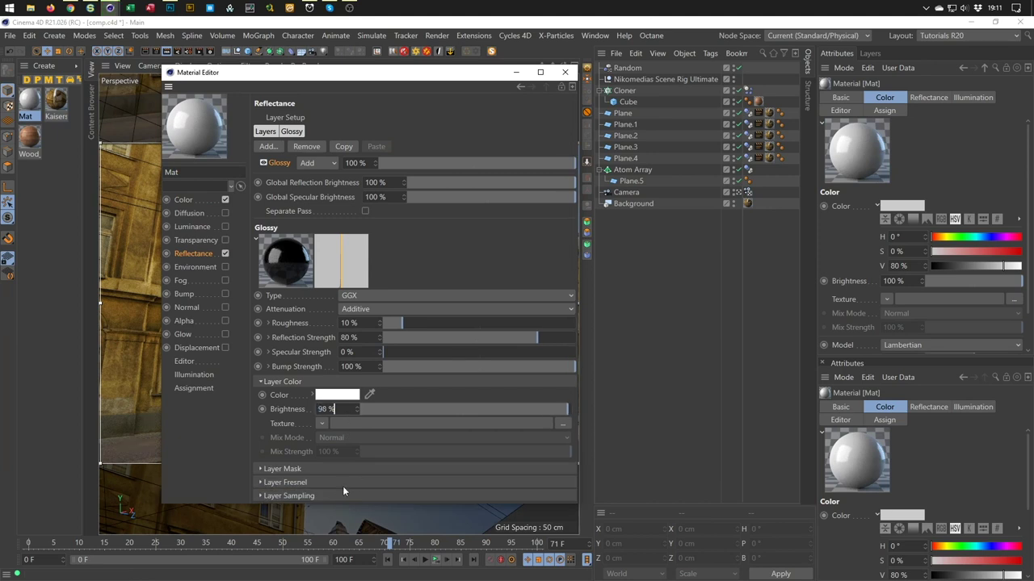
left_click(343, 483)
left_click(349, 494)
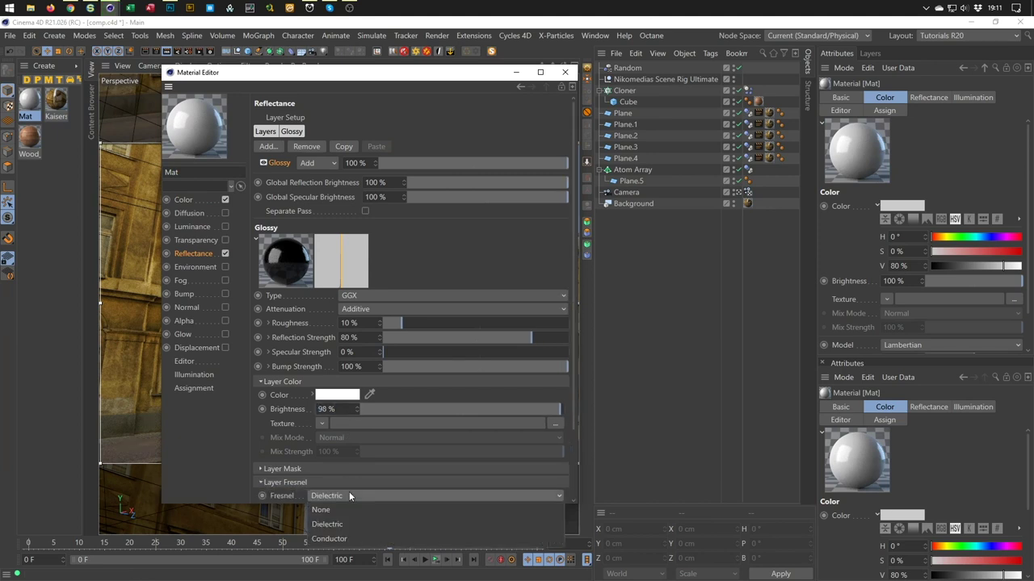
left_click(329, 538)
Choose the Iron metal preset, set roughness to 15% and turn off the Color channel.
scroll(570, 475, "down", 3)
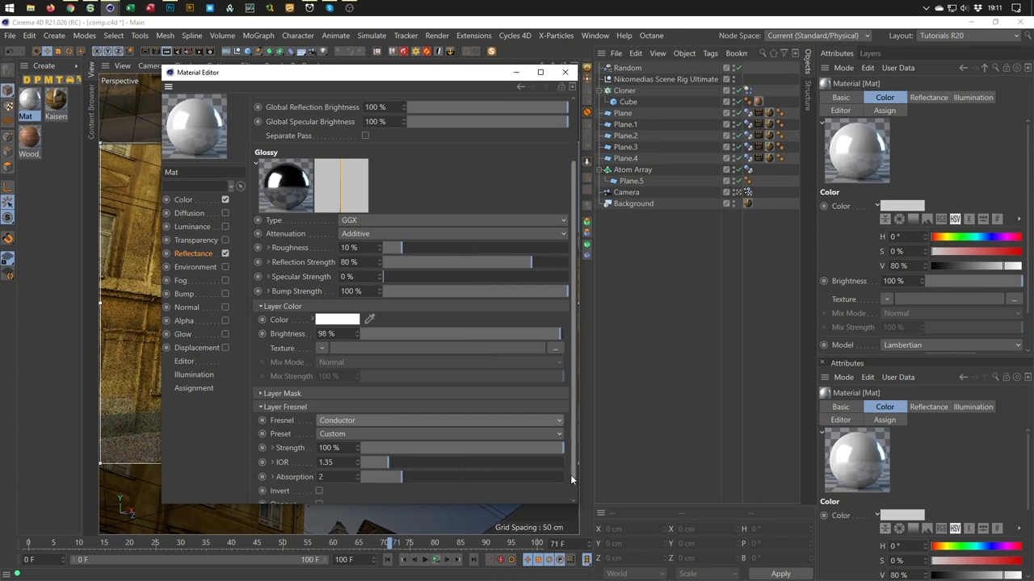
left_click(347, 411)
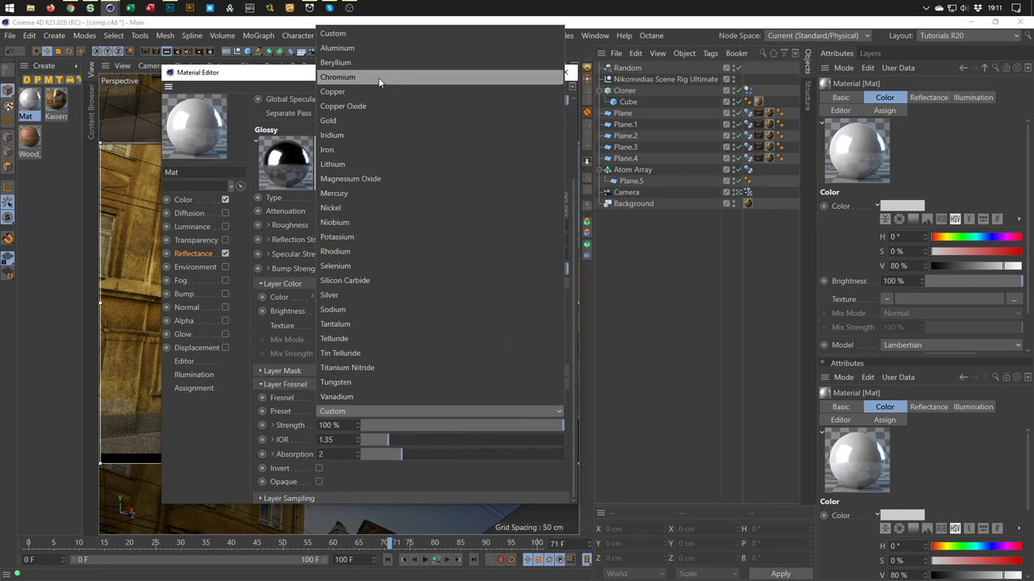
left_click(396, 151)
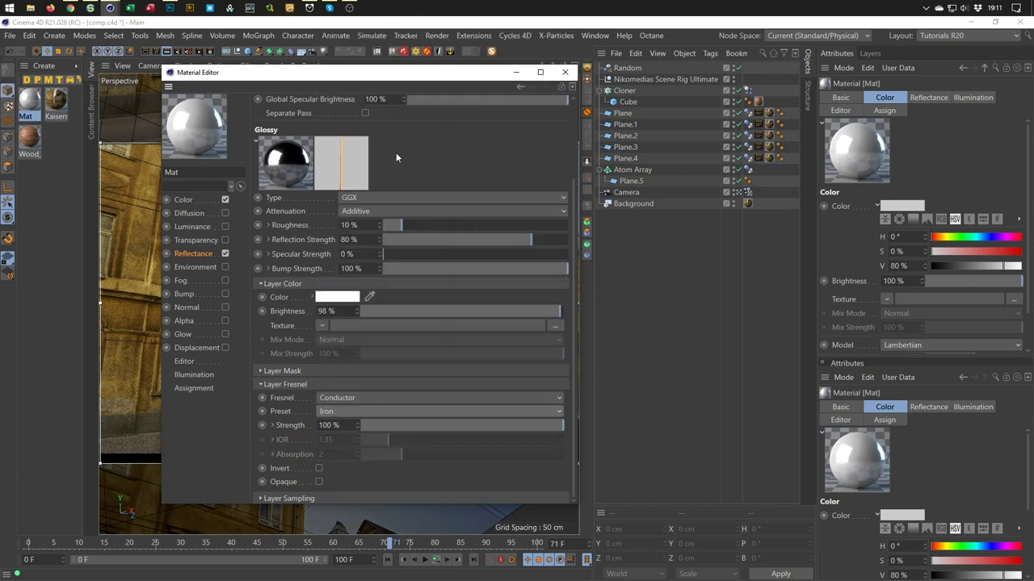
left_click_drag(396, 224, 411, 223)
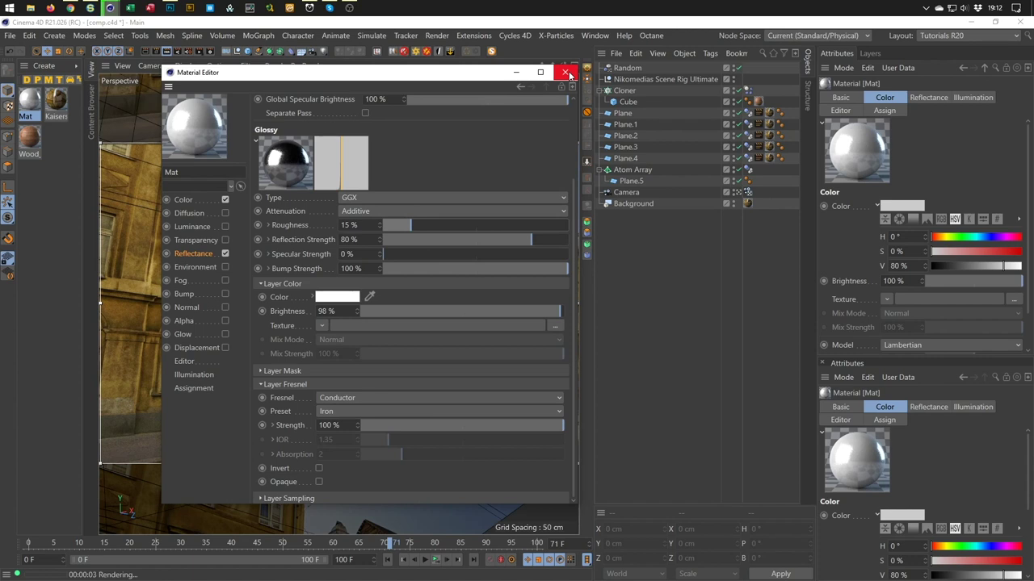
left_click(226, 199)
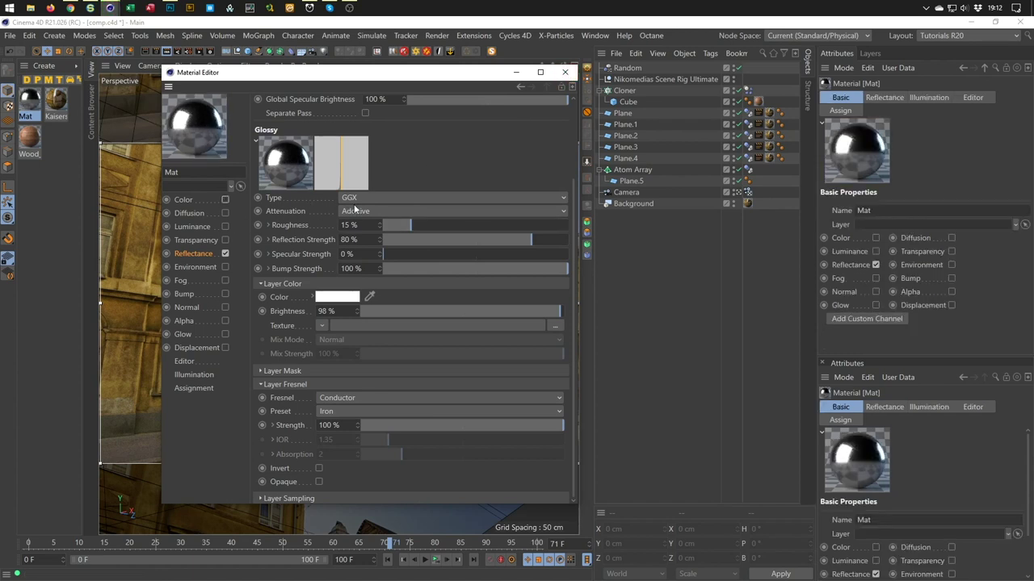
left_click(565, 72)
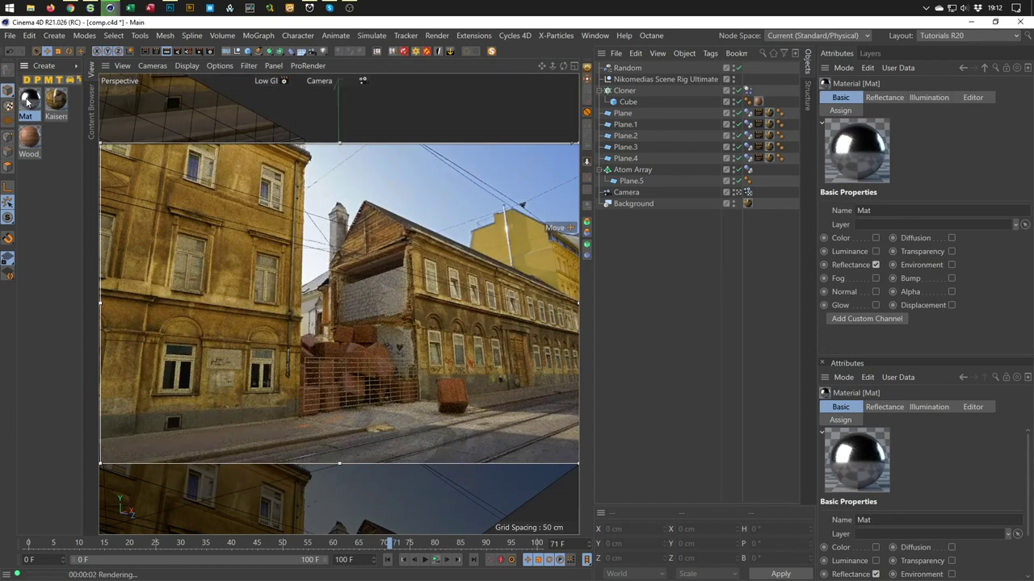
Apply Mat to the Atom Array, stretch Plane.5 to about 1022 cm tall, and stop the render preview.
left_click_drag(595, 271, 752, 175)
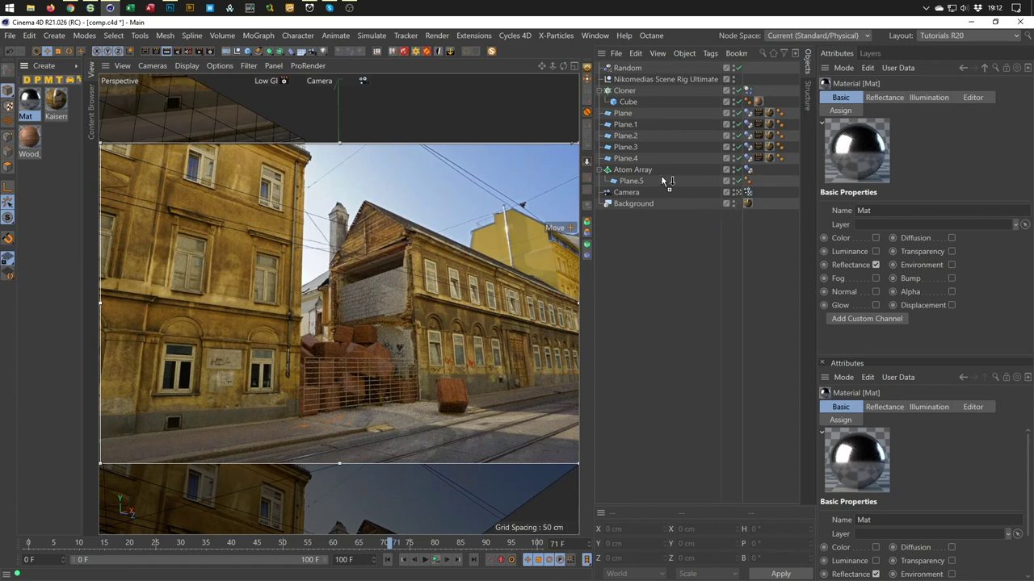
left_click_drag(634, 170, 631, 168)
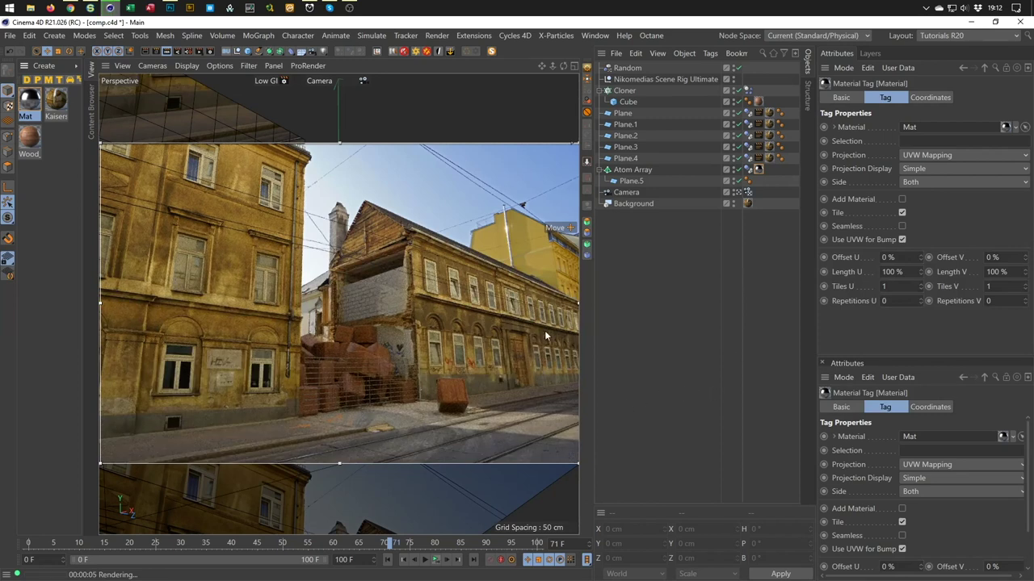
left_click(631, 181)
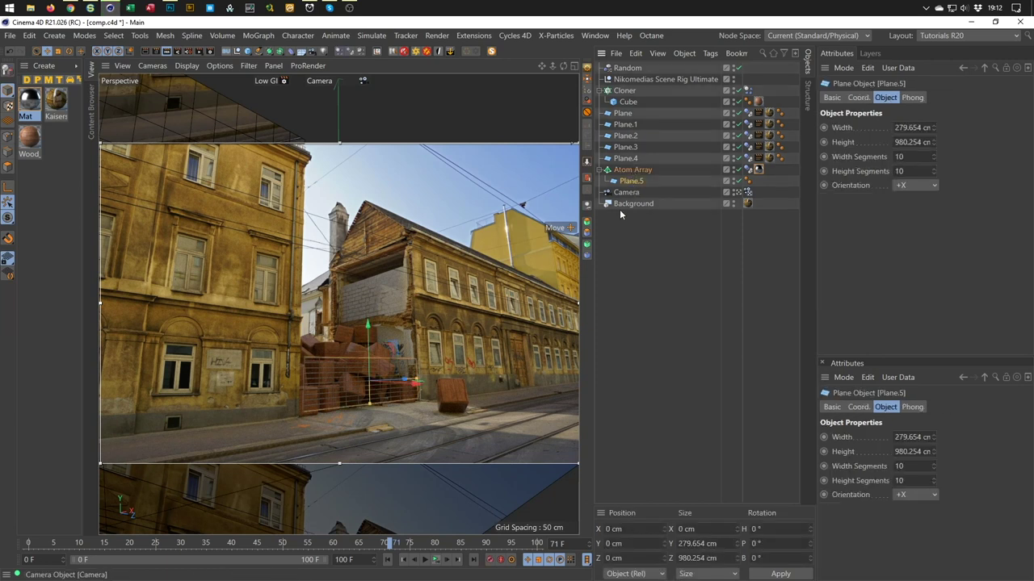
left_click_drag(415, 381, 419, 382)
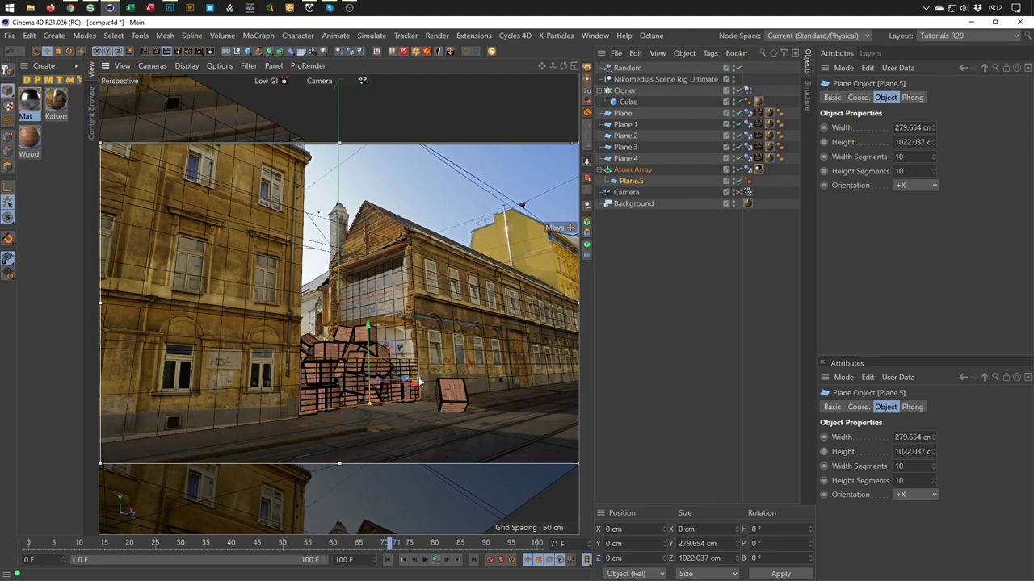
left_click(701, 398)
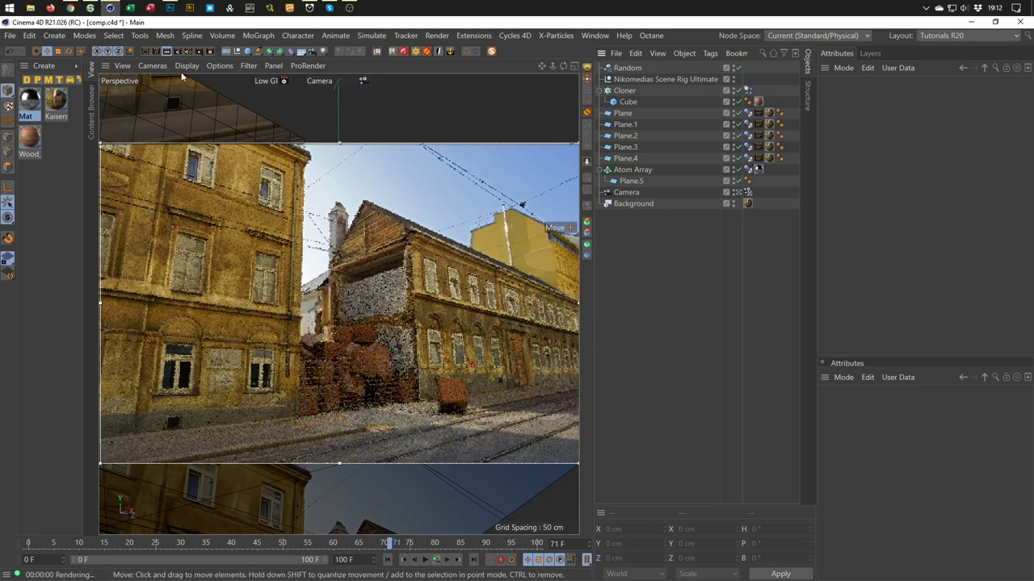
left_click(166, 50)
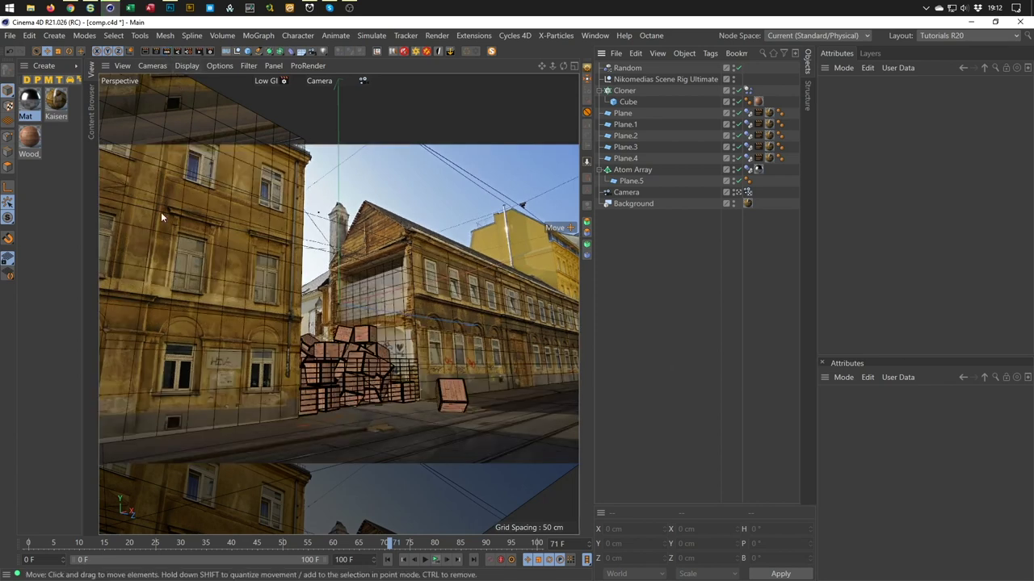
Switch to the Middle GI render preset and make it active in Render Settings.
left_click(284, 81)
left_click(327, 162)
left_click(211, 49)
left_click(255, 316)
Set the output width to 1000 pixels and the frame range to All Frames (0–100).
double_click(422, 98)
type("1000")
key("Return")
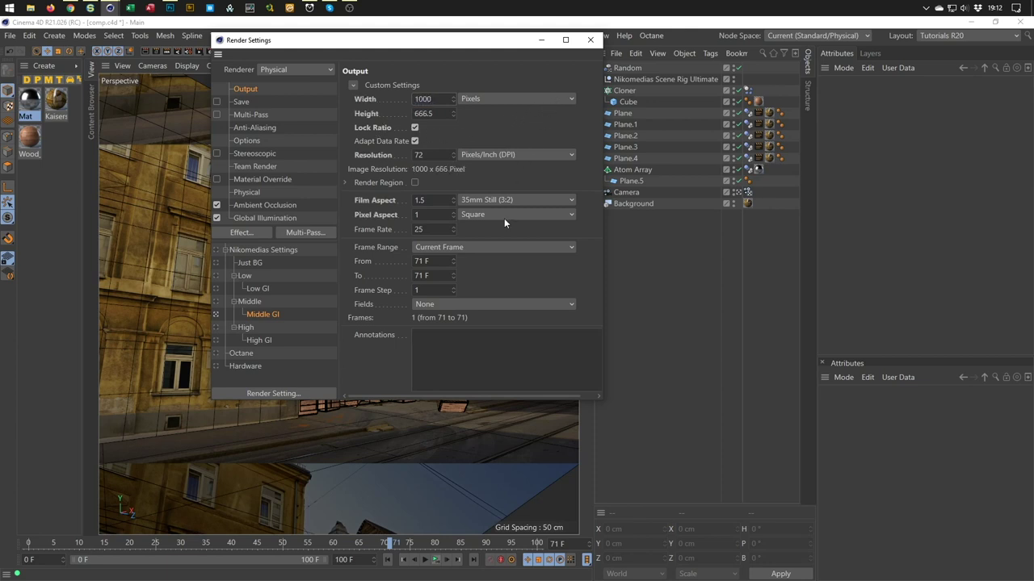
left_click(499, 247)
left_click(509, 285)
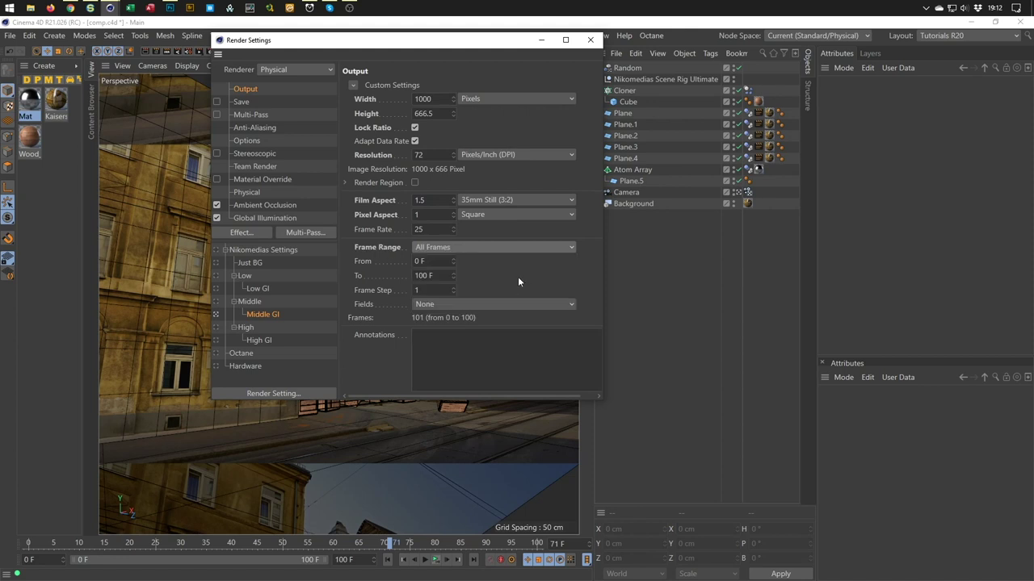
Render all 101 frames at 1000 × 666 to the Picture Viewer and play them back.
left_click(590, 40)
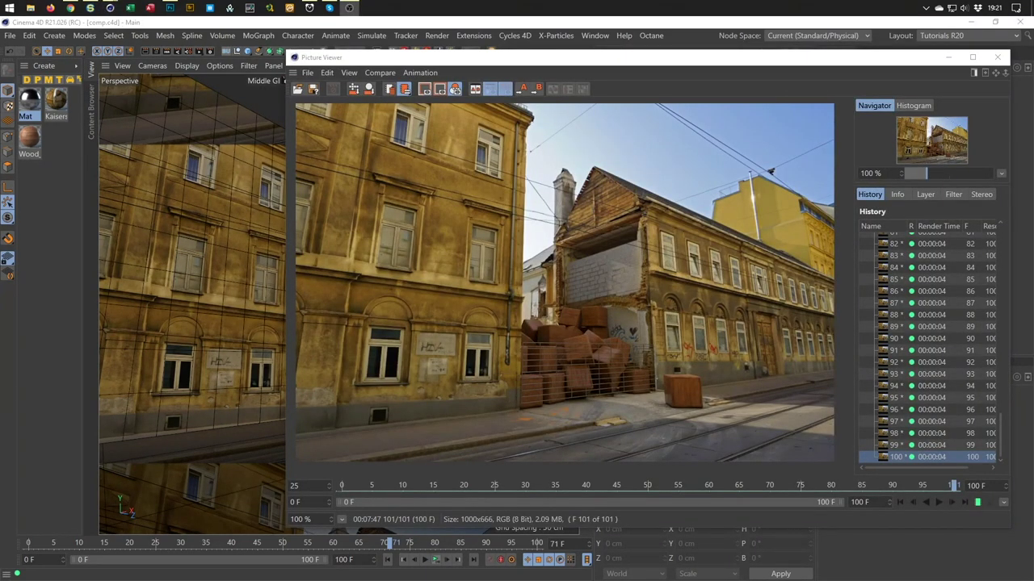
left_click(937, 502)
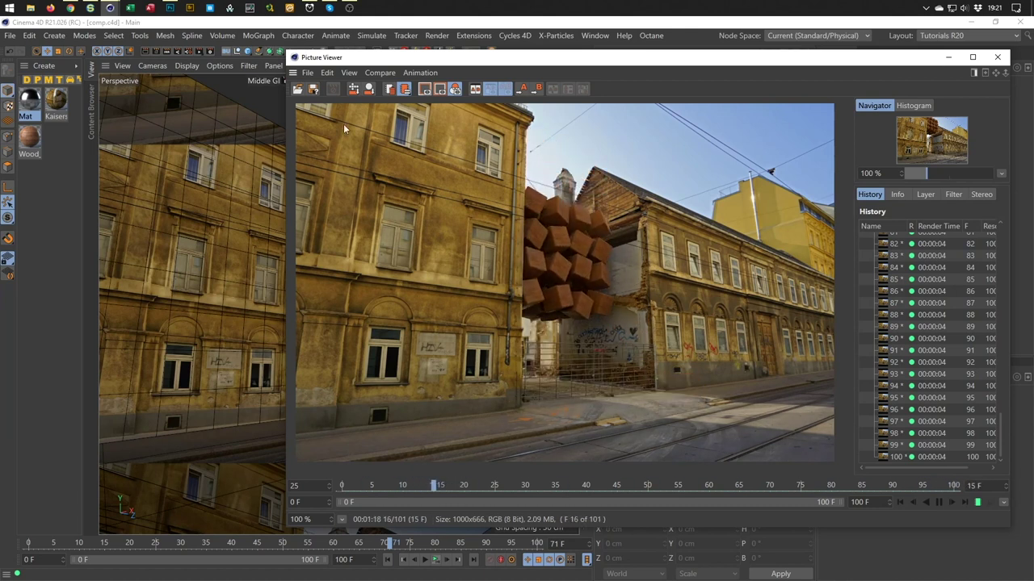
left_click_drag(366, 60, 339, 99)
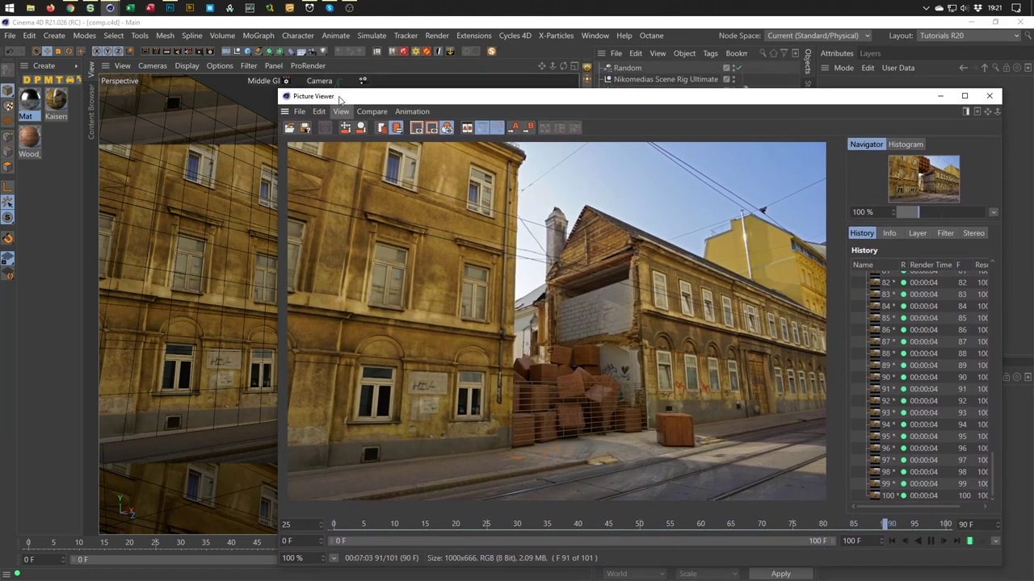
left_click(205, 47)
Review the Physical renderer settings of the Middle and Middle GI render presets.
left_click(249, 301)
left_click(250, 191)
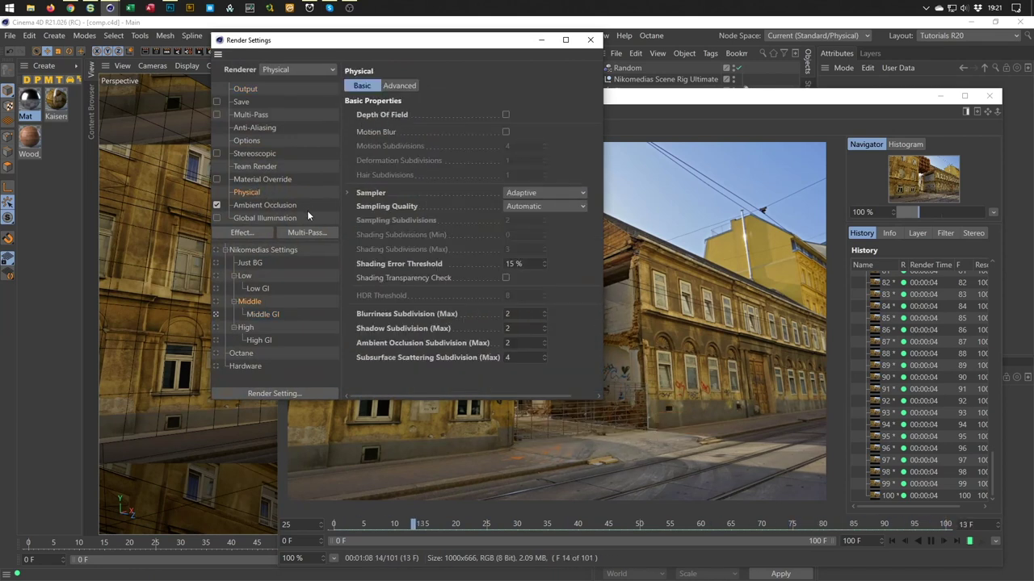
left_click(267, 314)
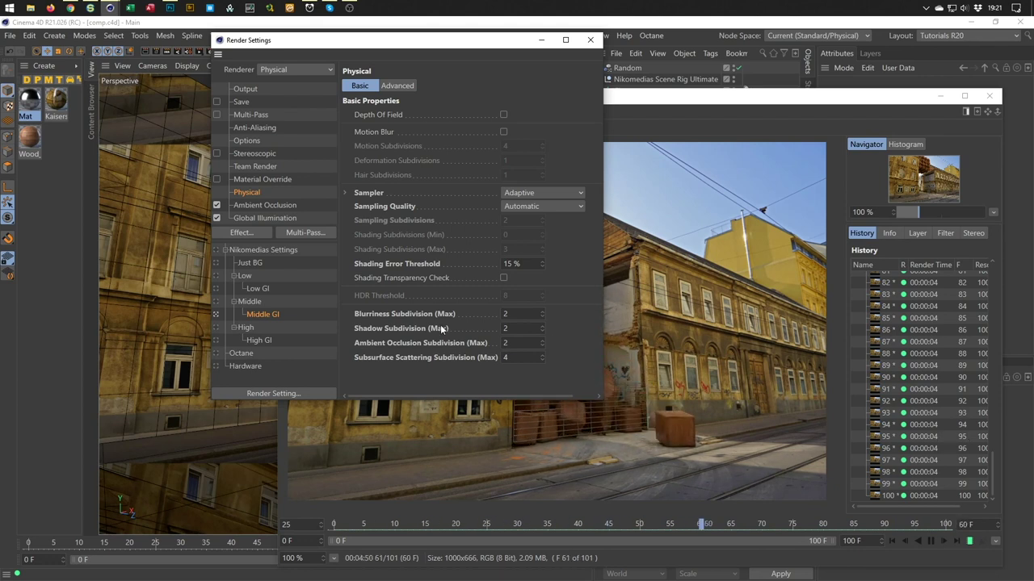
Check the post-effects list without adding any, then close Render Settings and the Picture Viewer.
left_click(247, 233)
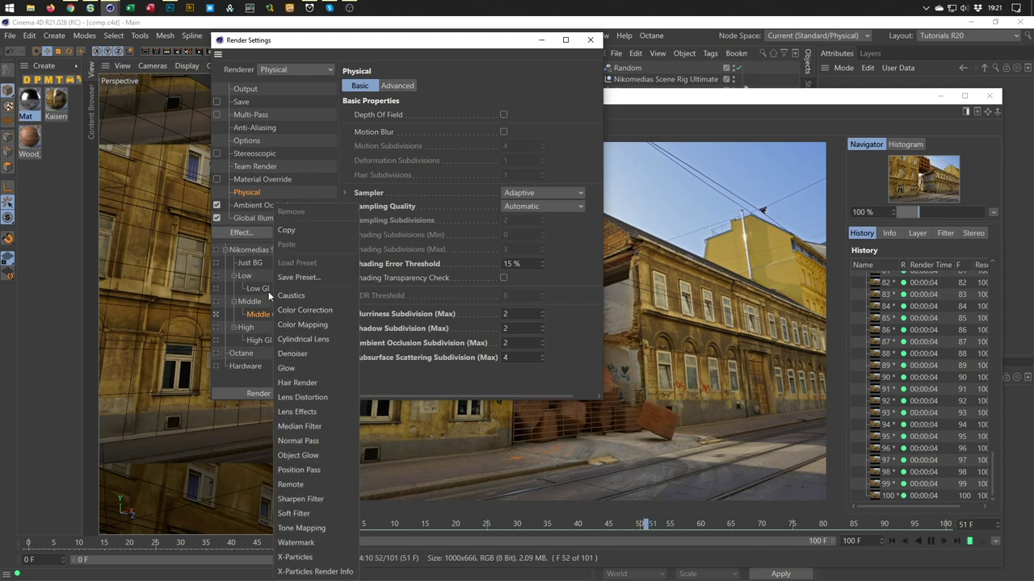
left_click(244, 234)
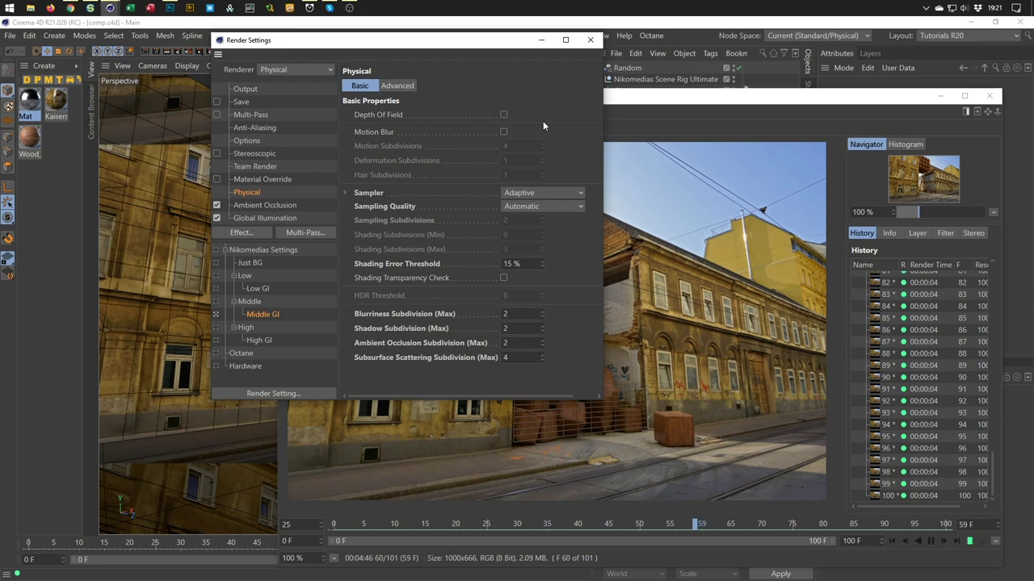
left_click(590, 41)
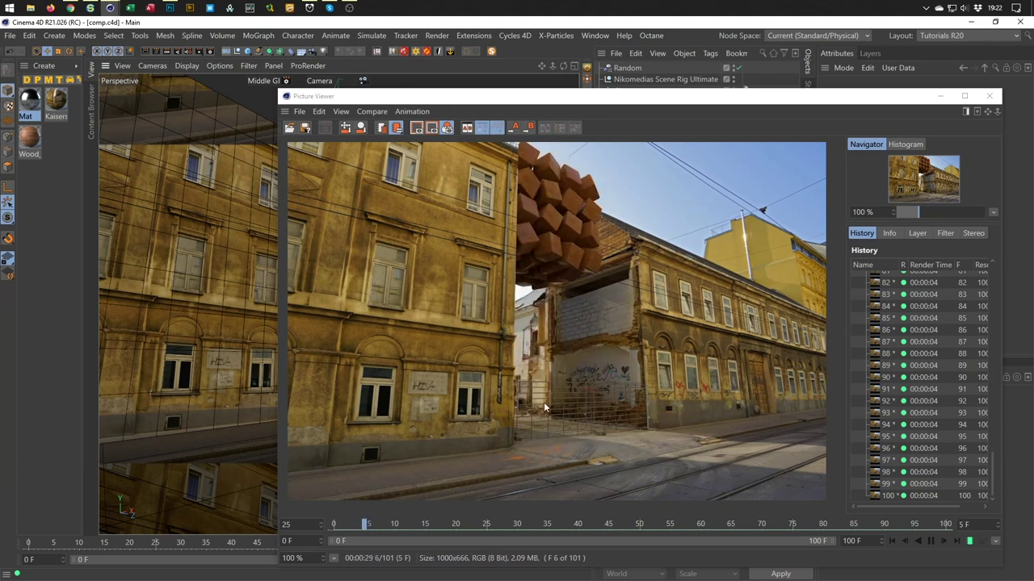
left_click(990, 96)
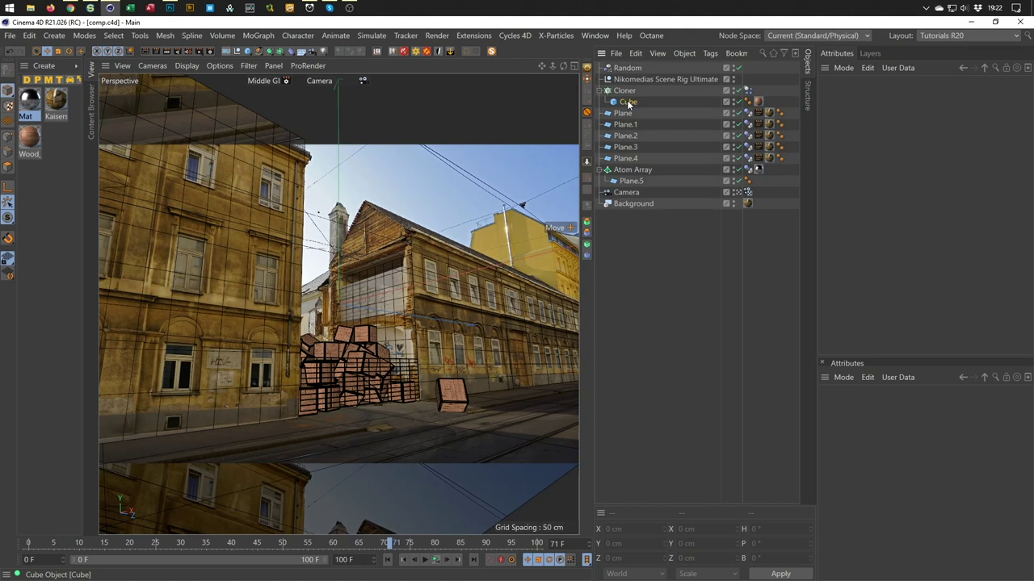
Move the Cube out from under the Cloner so it stands alone.
left_click(628, 103)
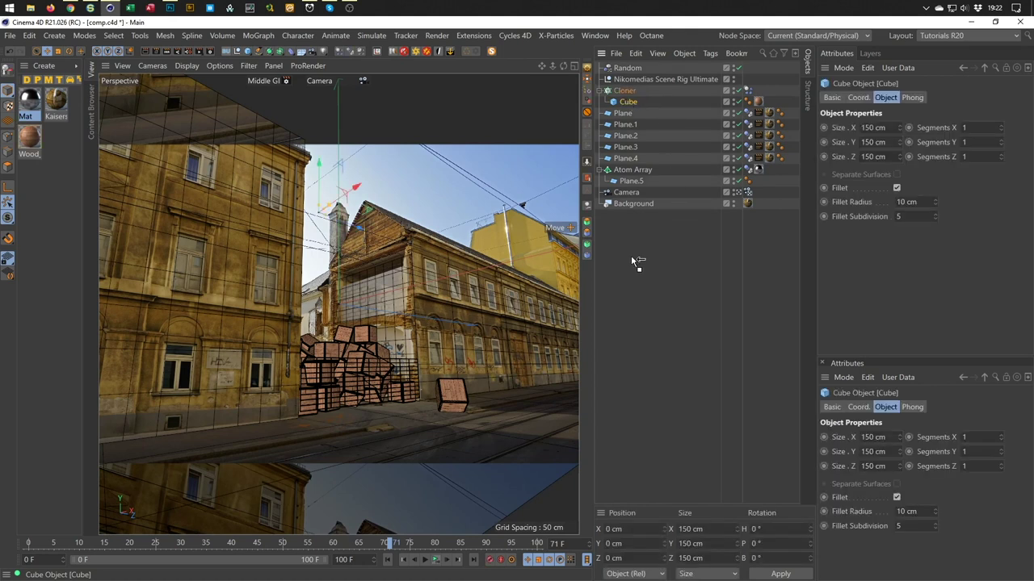
left_click_drag(630, 255, 631, 253)
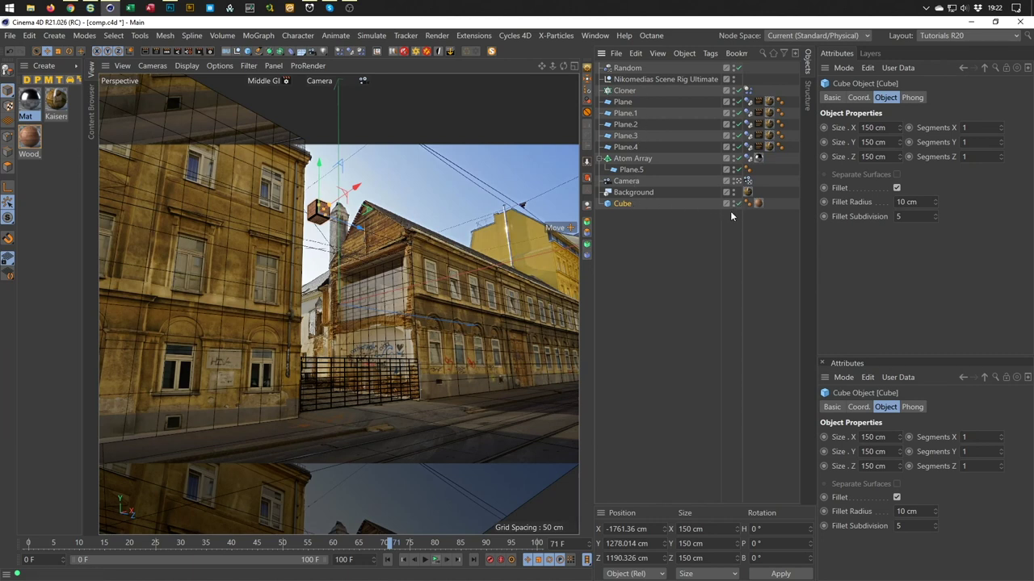
Browse the 3D Objects Vol1 preset categories in the Content Browser.
left_click(93, 99)
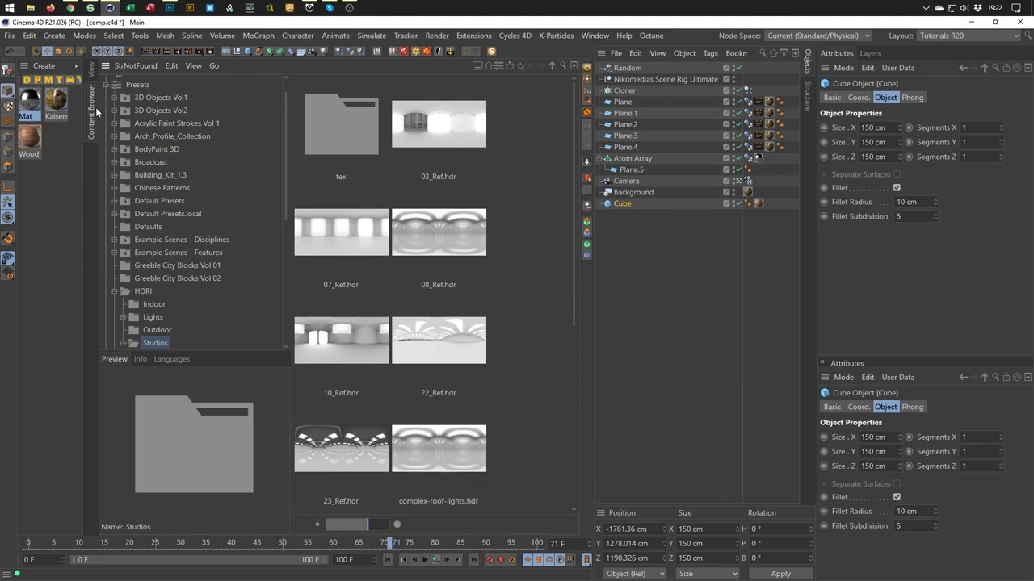
left_click(116, 97)
left_click(161, 111)
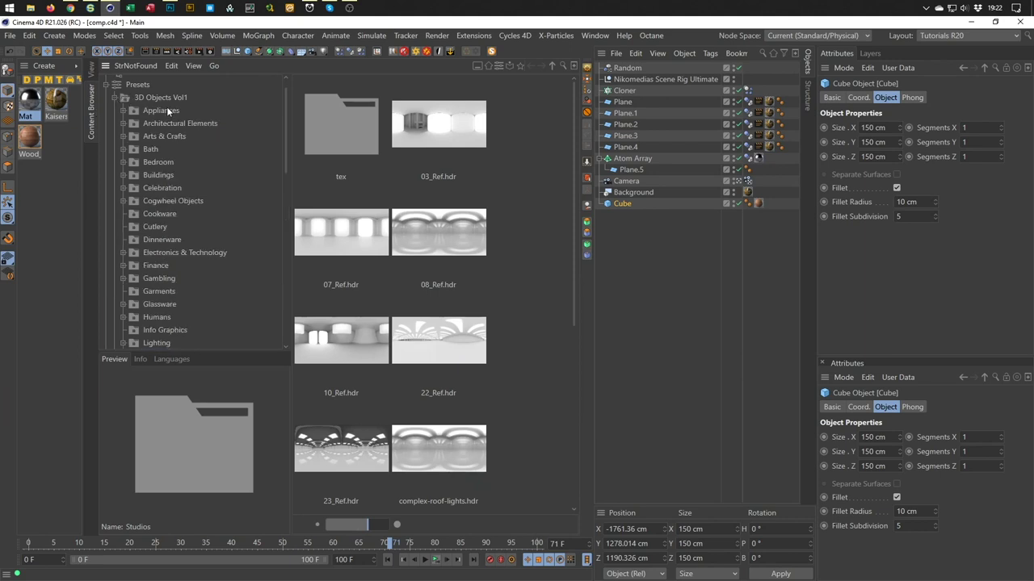
left_click(166, 123)
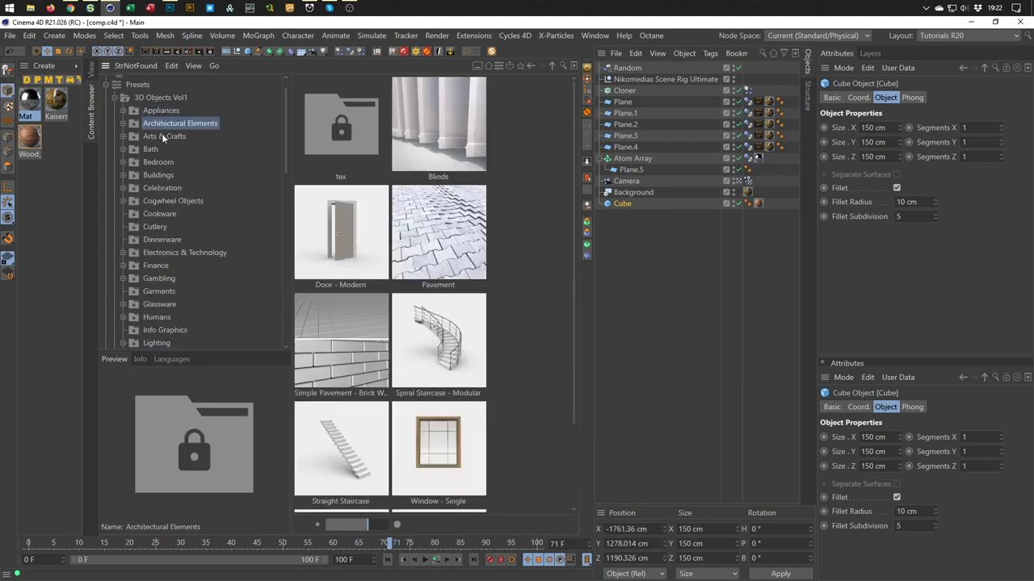
left_click(160, 191)
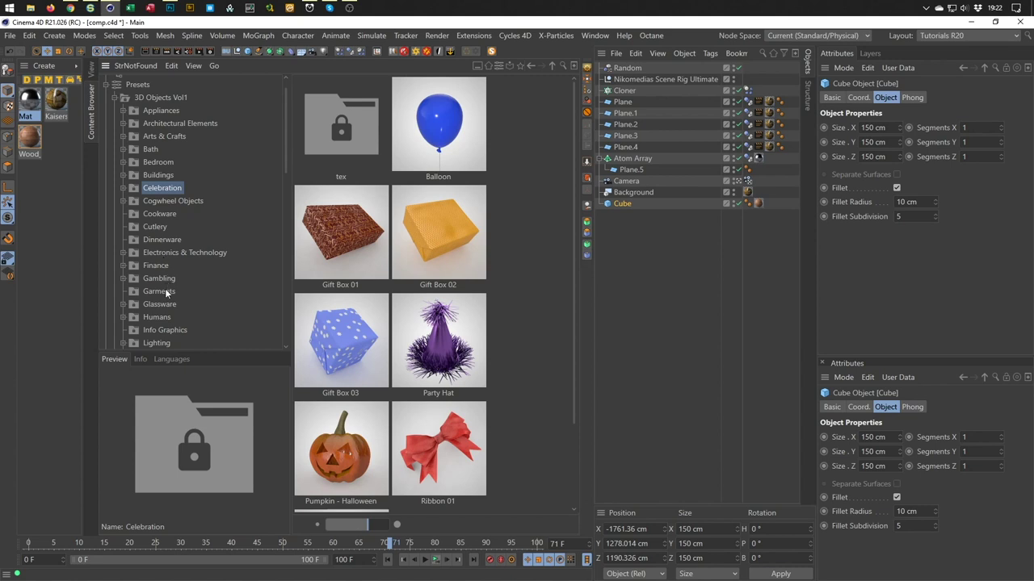
left_click(162, 318)
scroll(186, 283, "down", 4)
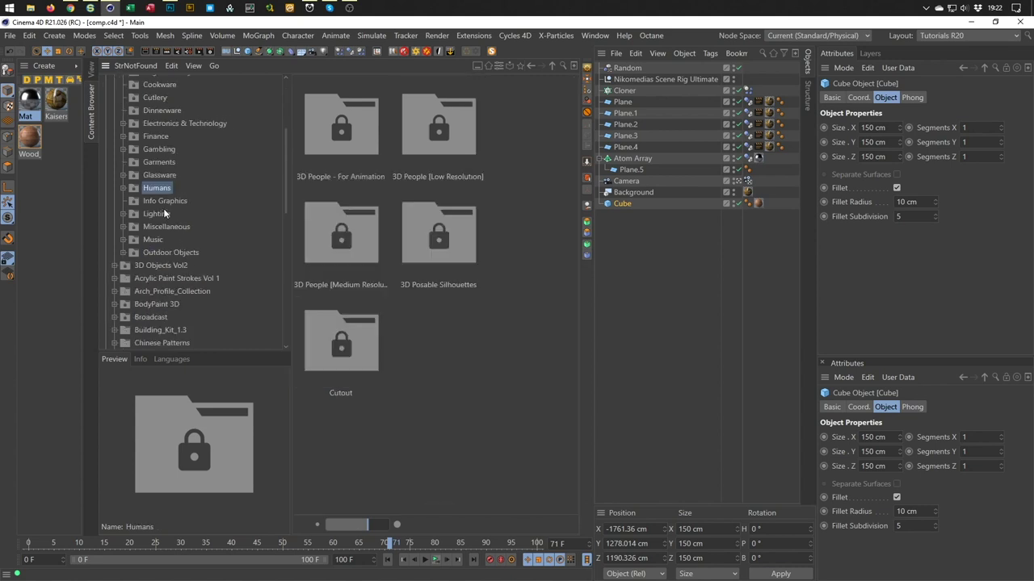
left_click(168, 214)
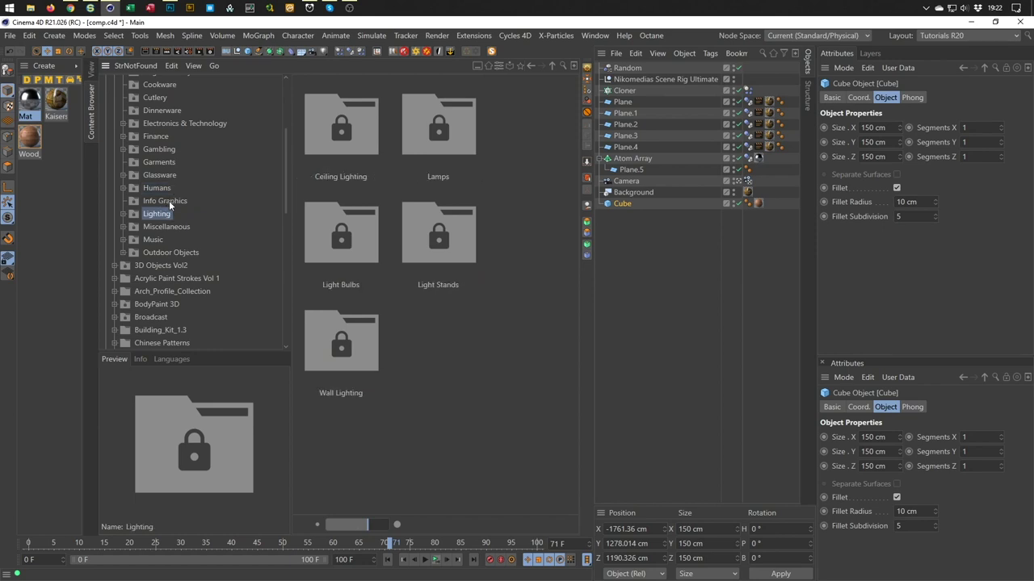
left_click(169, 202)
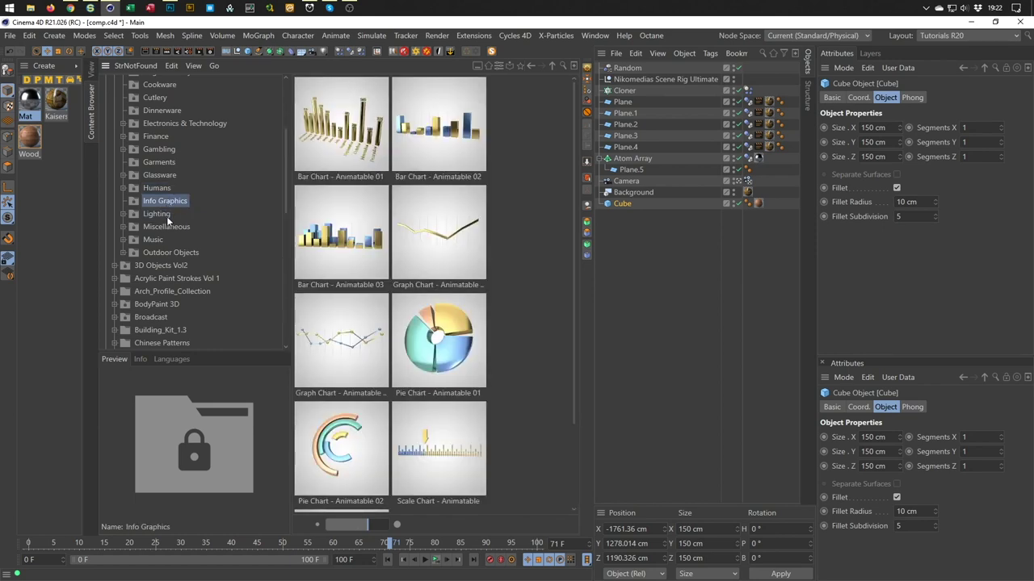
Add the Bin - Trashcan model from the Miscellaneous presets into the Object Manager.
left_click(168, 228)
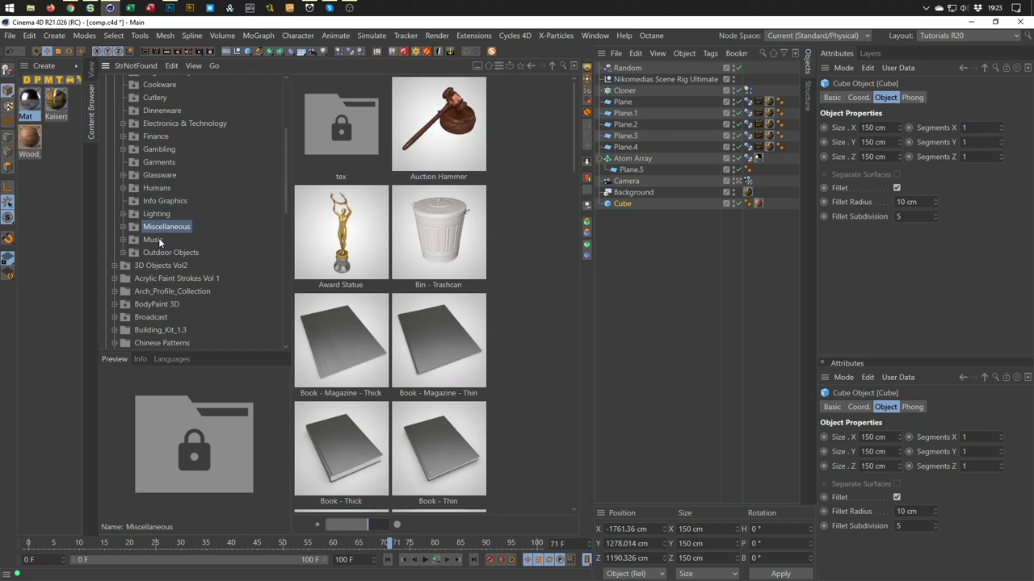
scroll(160, 243, "down", 3)
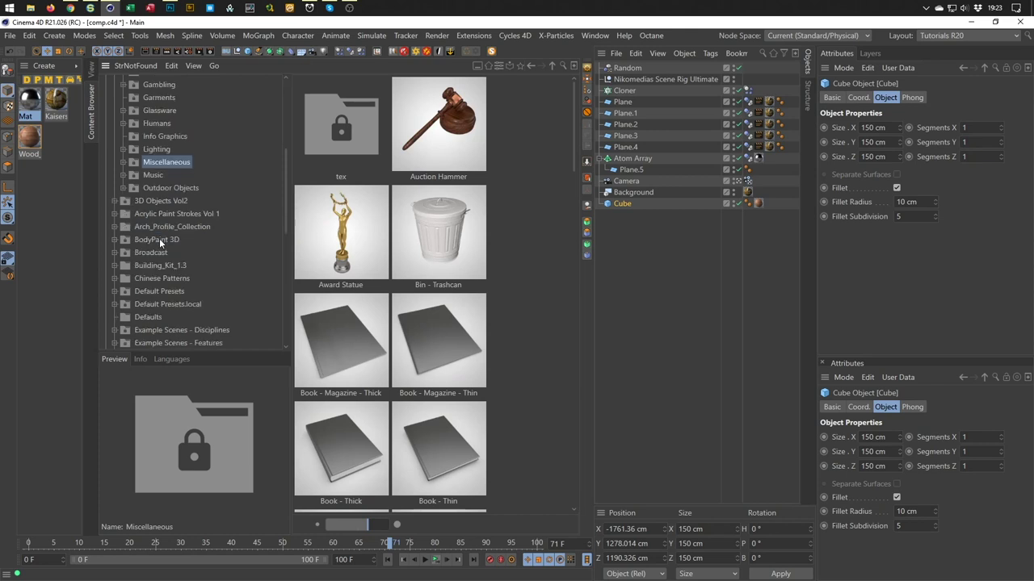
left_click(446, 244)
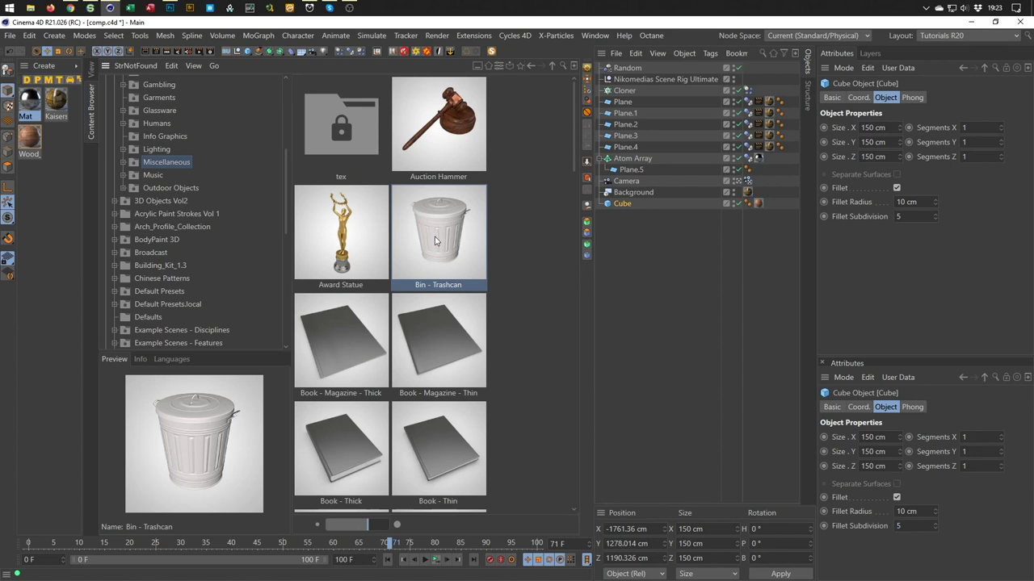
left_click_drag(690, 290, 672, 330)
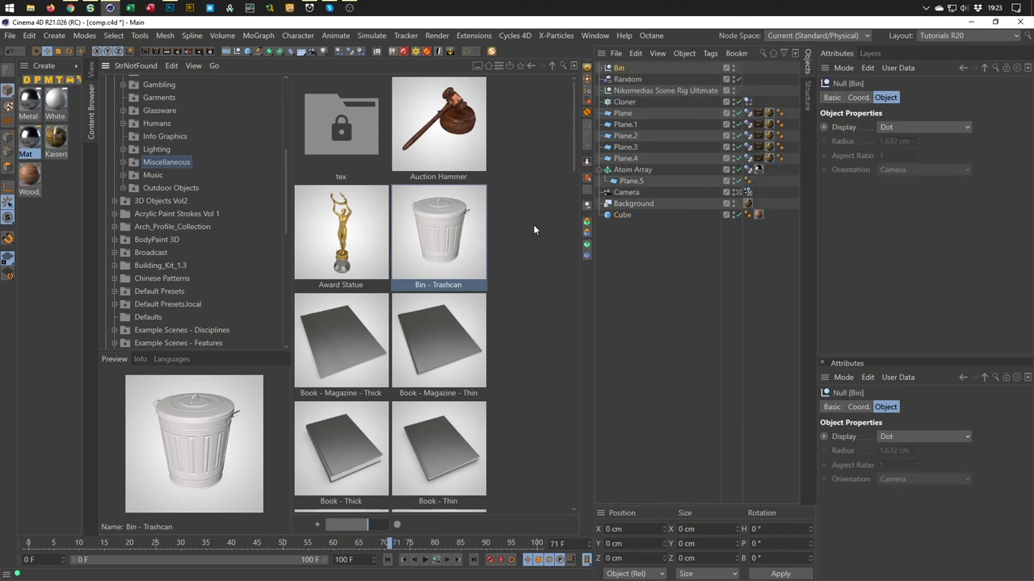
Return to the 3D view and inspect the Bin model's Lid and body hierarchy.
left_click(90, 69)
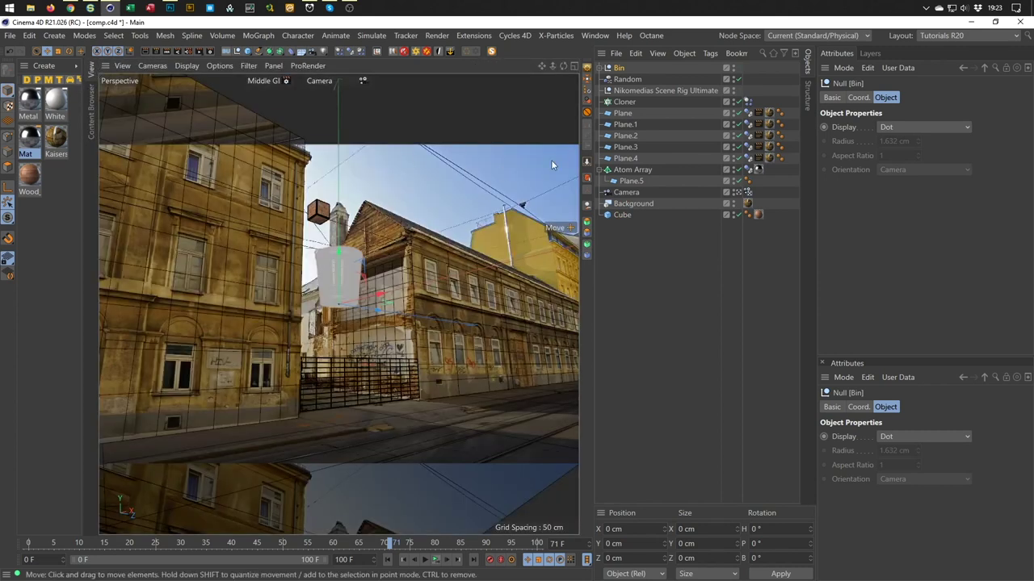
left_click(602, 70)
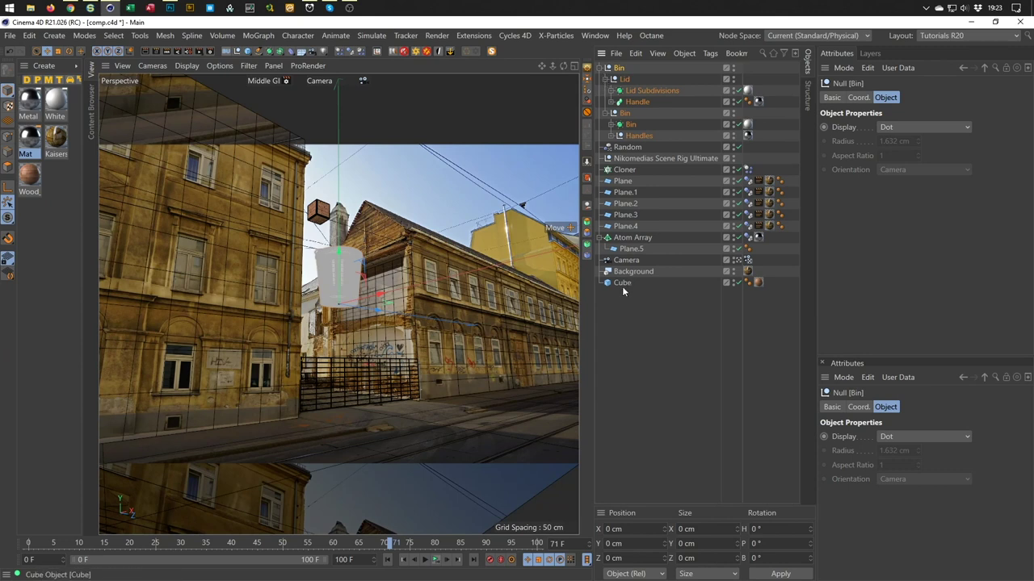
left_click(608, 80)
left_click(603, 69)
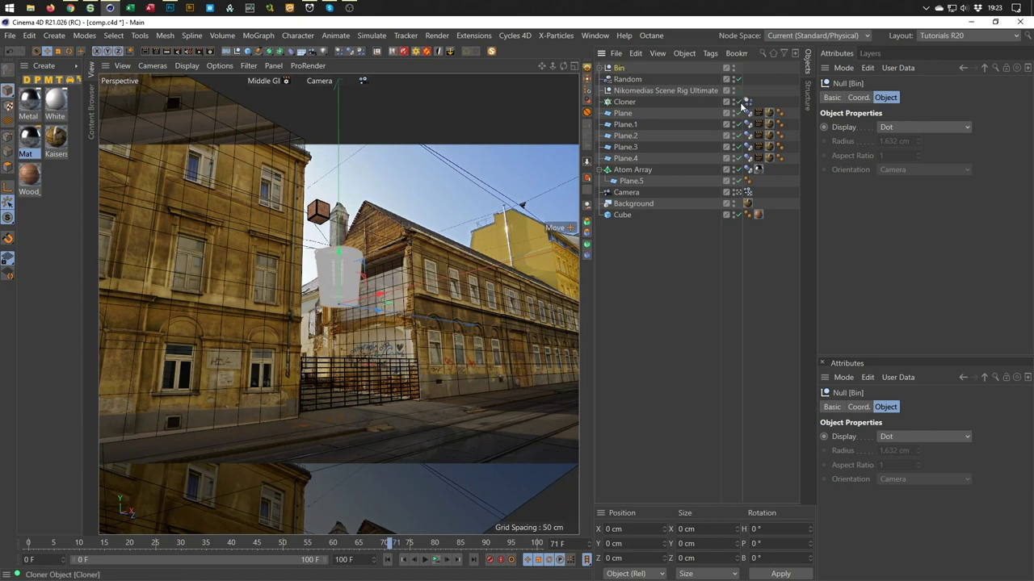
Parent the Bin under the Cloner and set its body's display colour to light grey.
left_click_drag(619, 69, 629, 104)
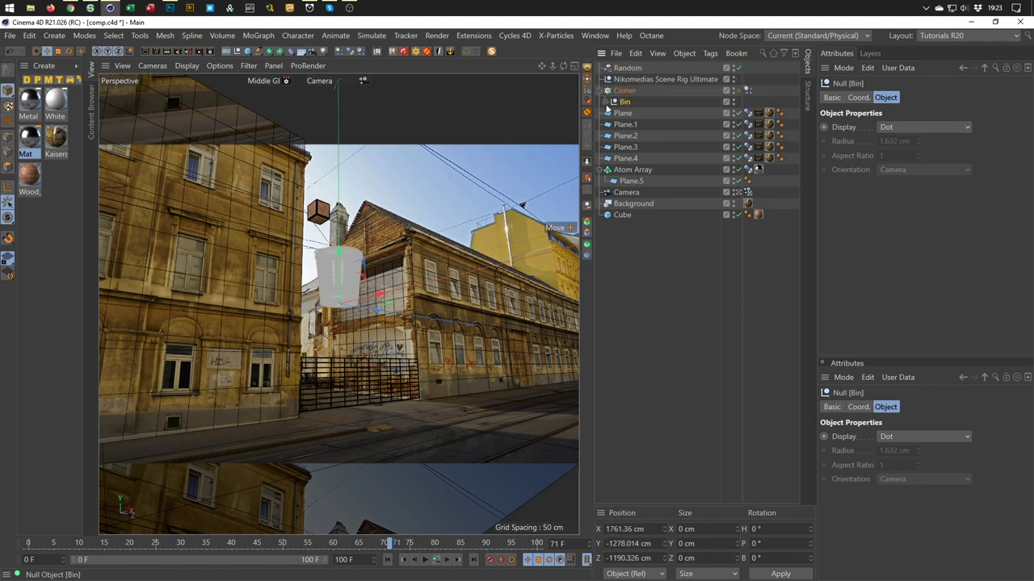
left_click(605, 101)
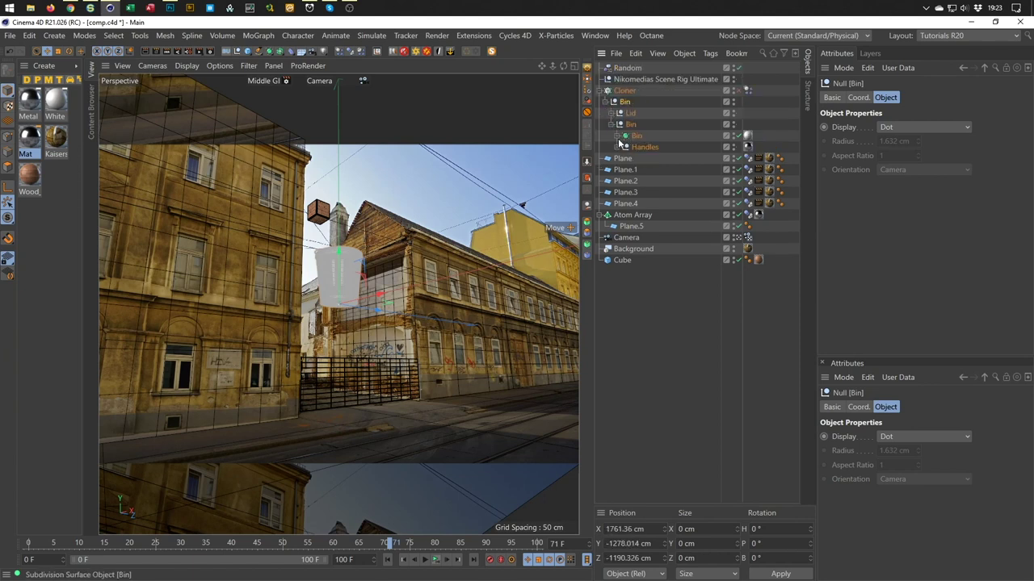
left_click(619, 136)
left_click(619, 137)
left_click(634, 136)
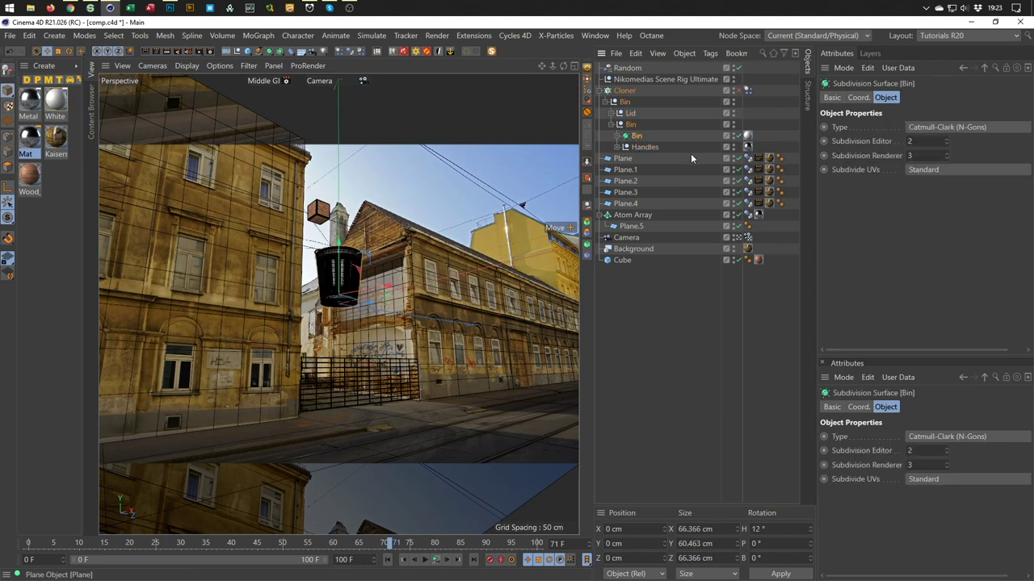
left_click(738, 133)
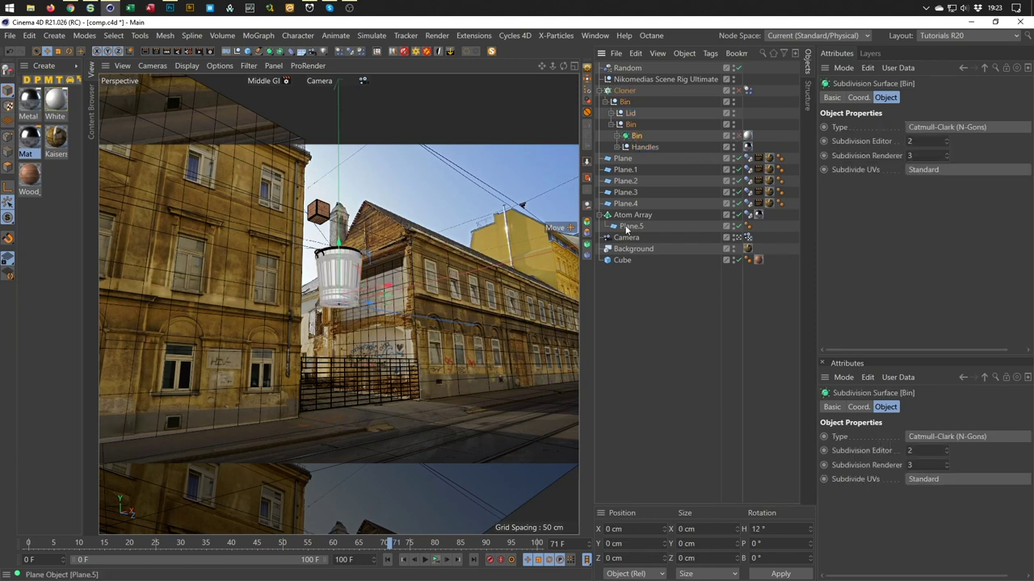
left_click(606, 103)
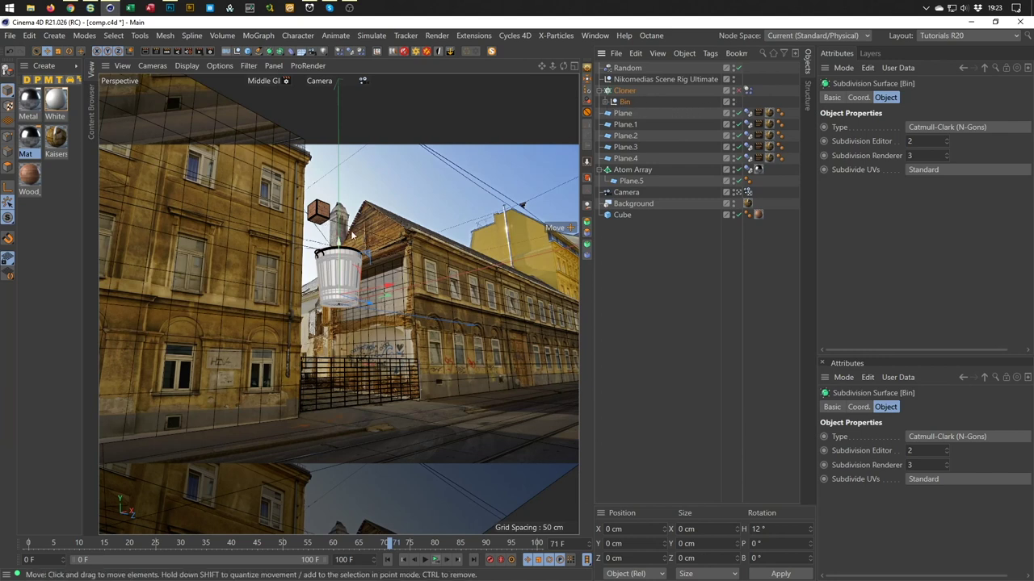
Enable the Cloner to preview the bin clones, then disable it to show one bin.
left_click(740, 91)
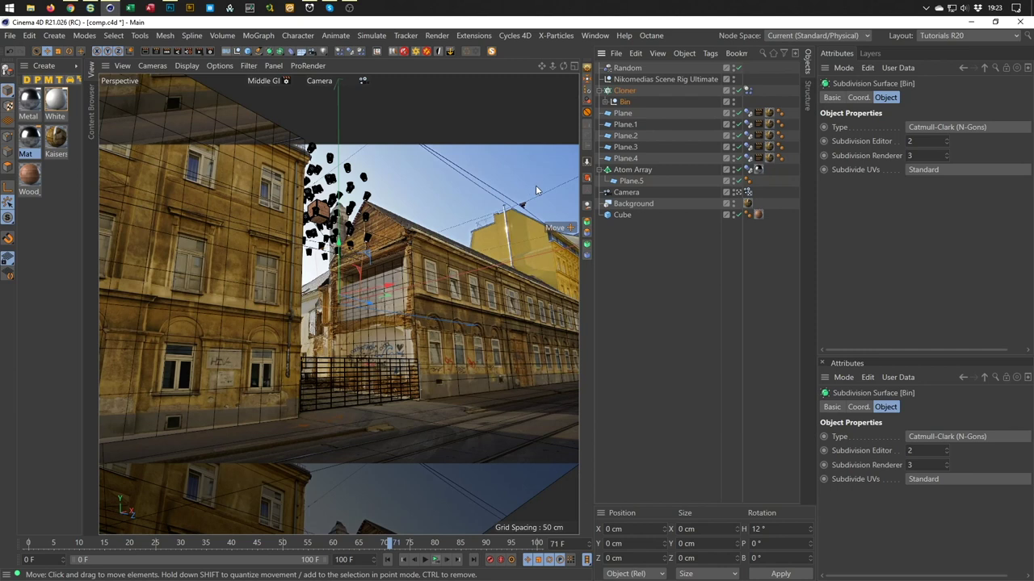
left_click(621, 103)
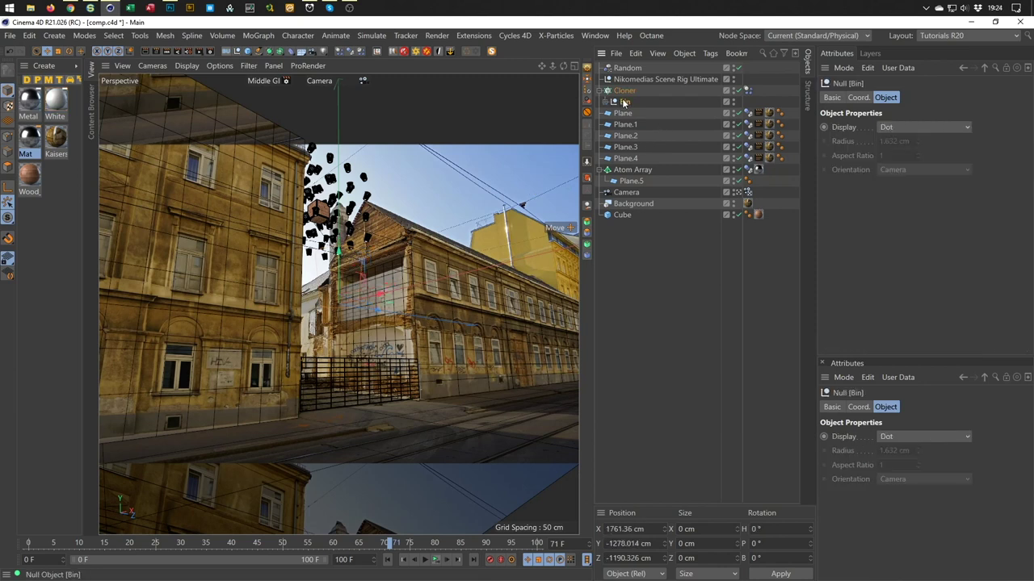
left_click(739, 88)
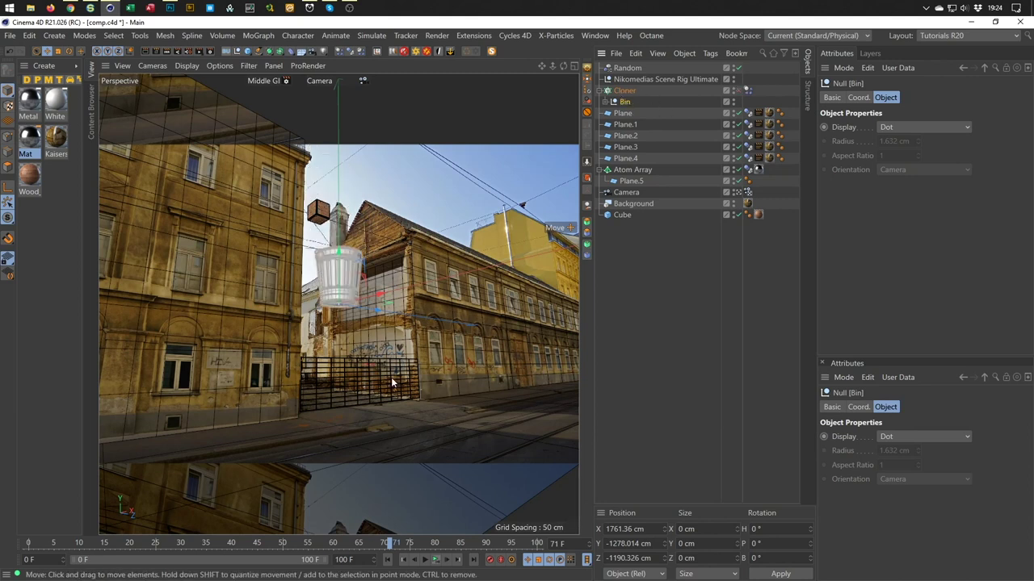
Scale the Bin up to about 134% and re-enable the Cloner.
key("t")
mouse_move(344, 392)
left_mouse_down()
mouse_move(607, 267)
mouse_move(330, 398)
left_mouse_up()
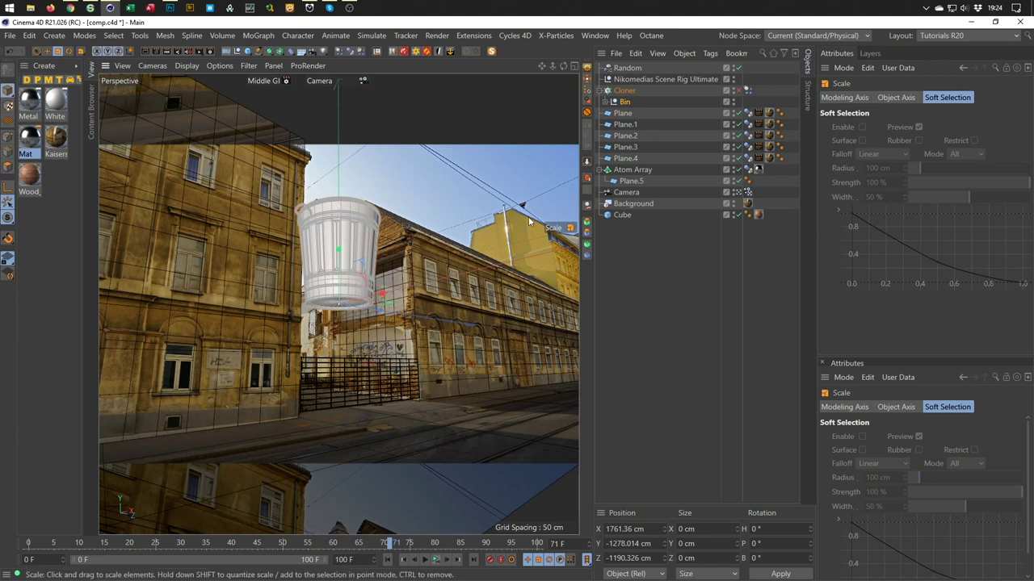
left_click(736, 88)
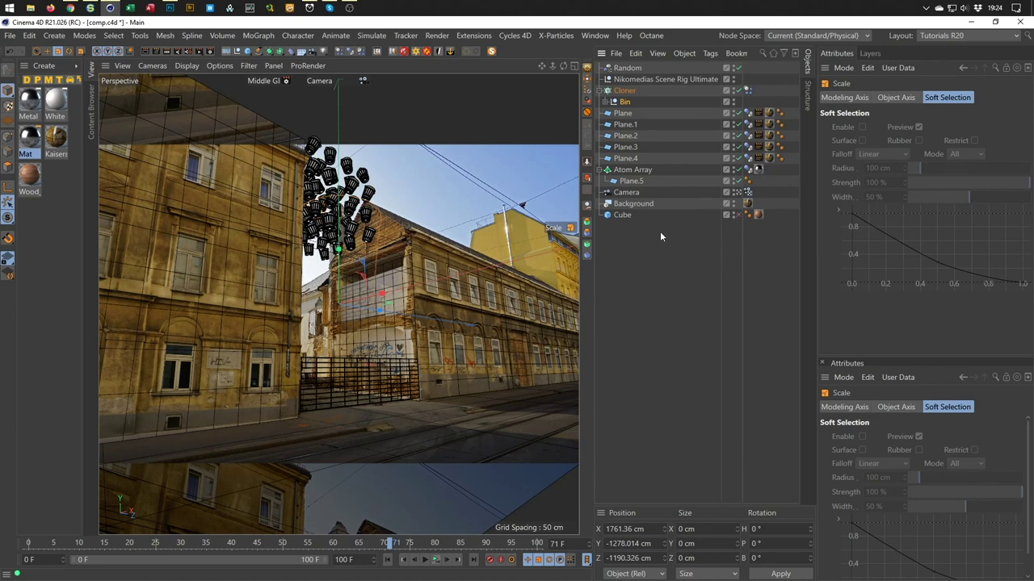
Inspect the Bin's Lid, Lid Subdivisions and inner body groups in the Object Manager.
left_click(607, 102)
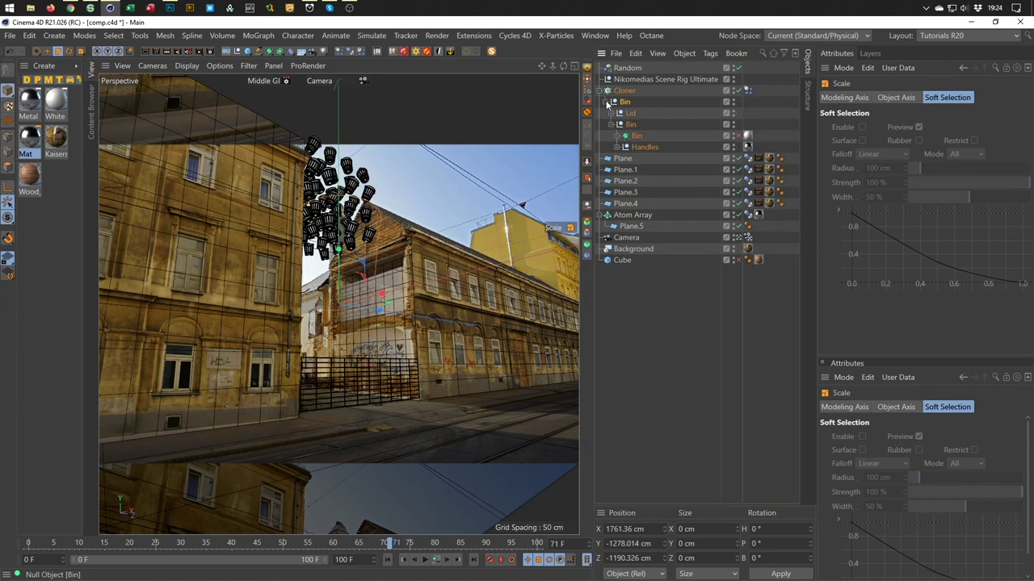
left_click(612, 125)
left_click(617, 114)
left_click(658, 126)
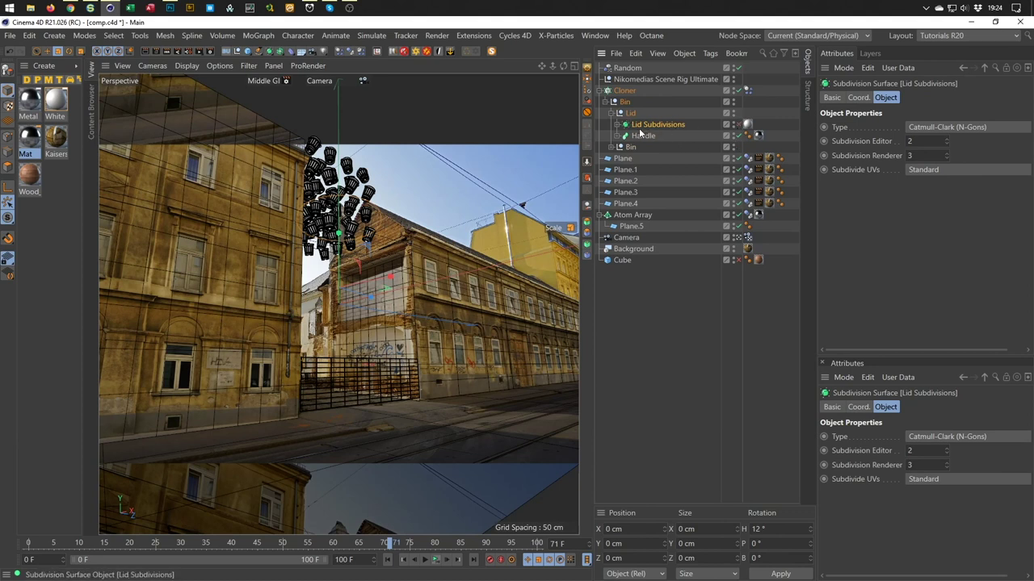
left_click(616, 125)
left_click(617, 125)
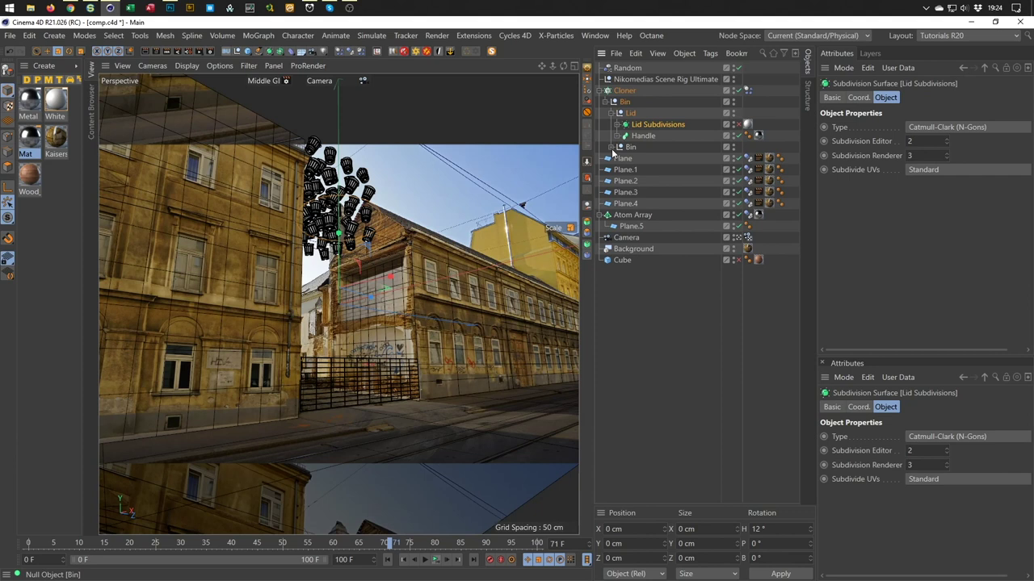
left_click(619, 147)
left_click(613, 148)
left_click(612, 113)
Set the Cloner's Dynamics Body Individual Elements to Top Level.
left_click(747, 90)
left_click(921, 152)
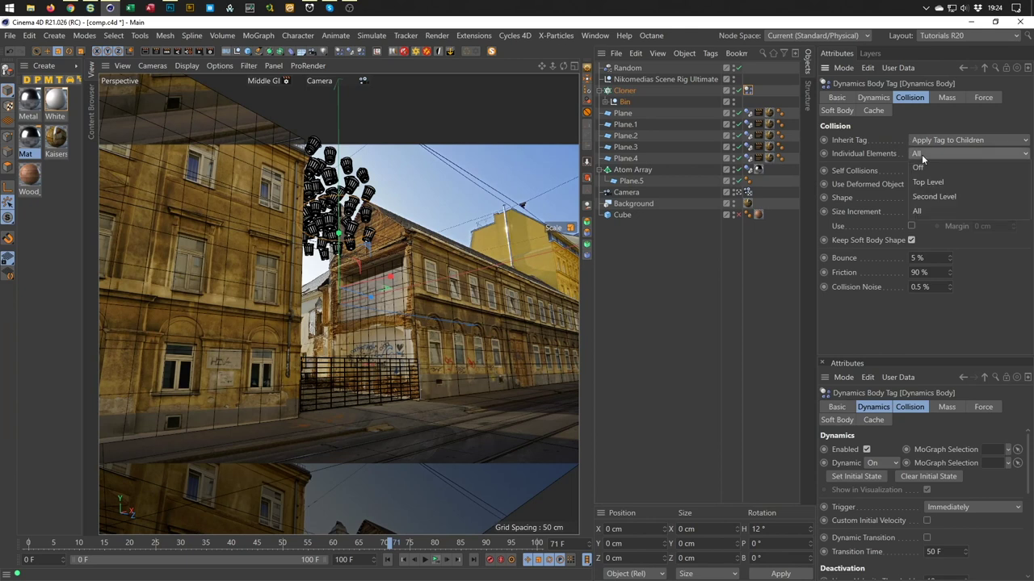
left_click(931, 175)
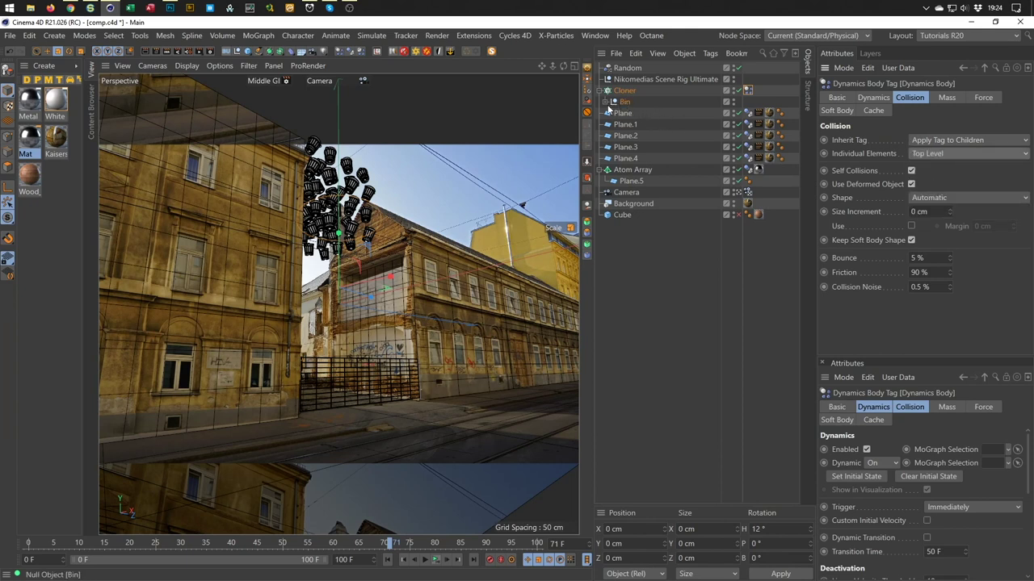
left_click(614, 103)
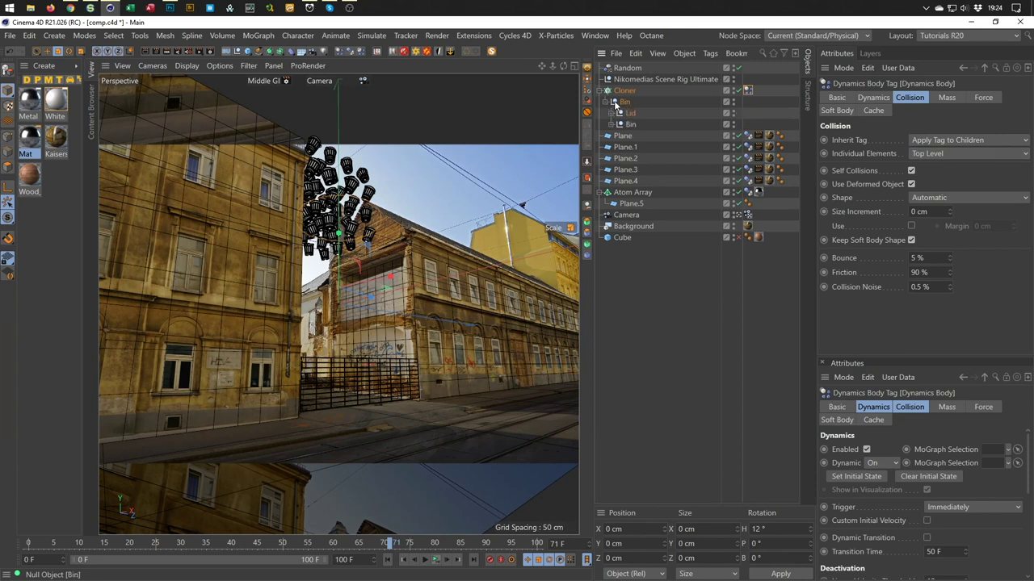
left_click(614, 102)
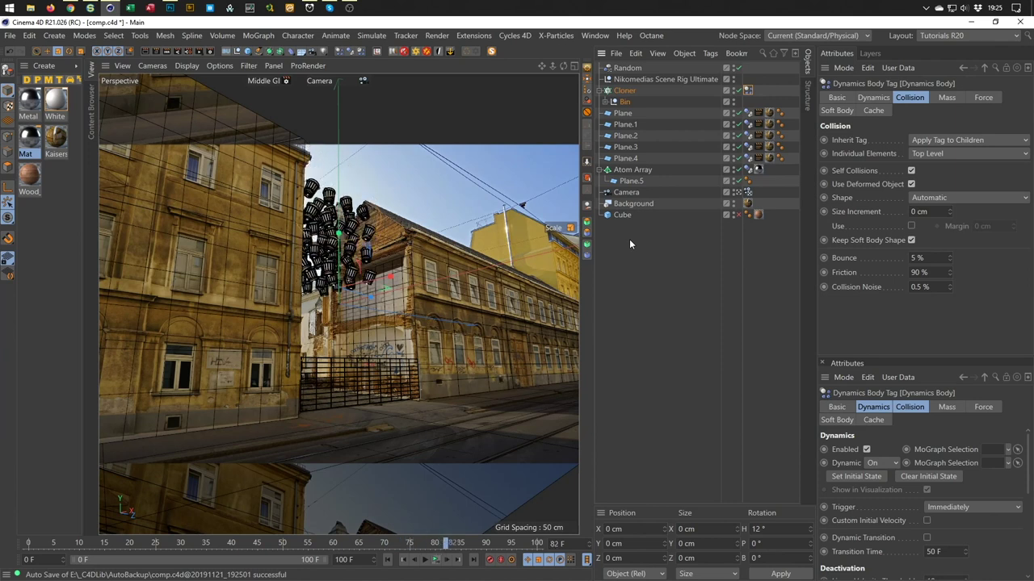
Rewind, play and stop the bin simulation, then turn off the Cloner.
left_click(387, 563)
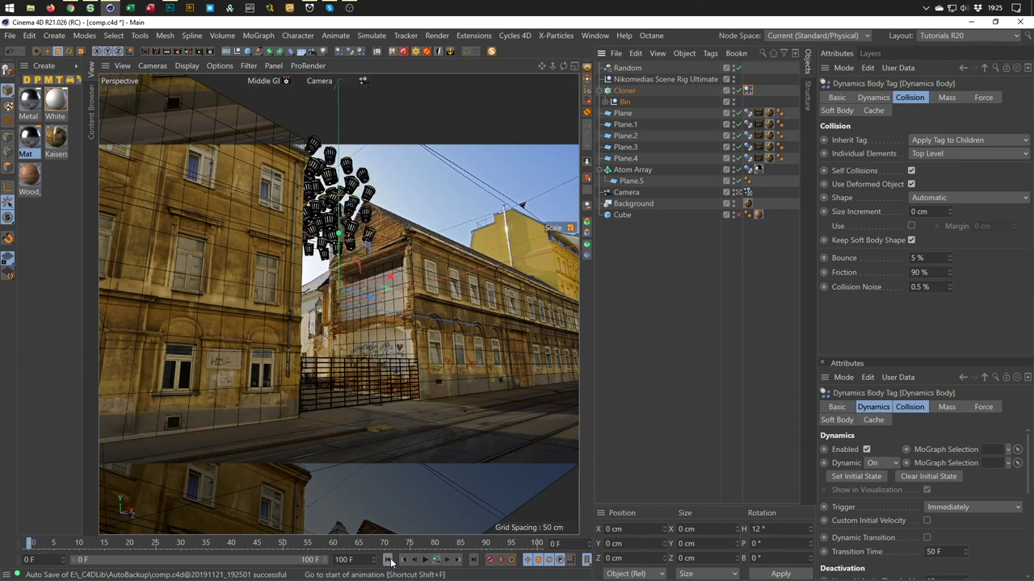
left_click(435, 561)
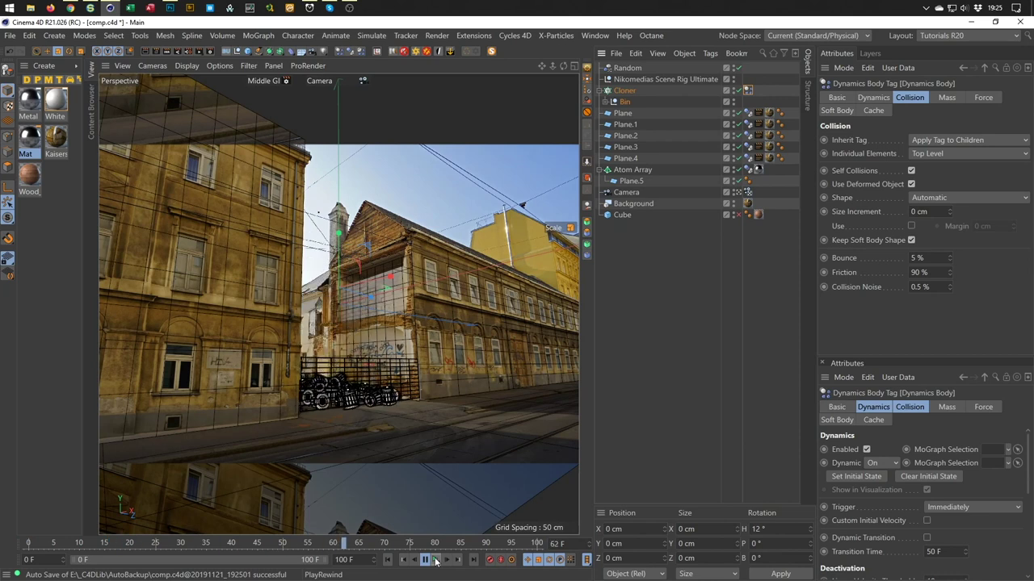
left_click(434, 563)
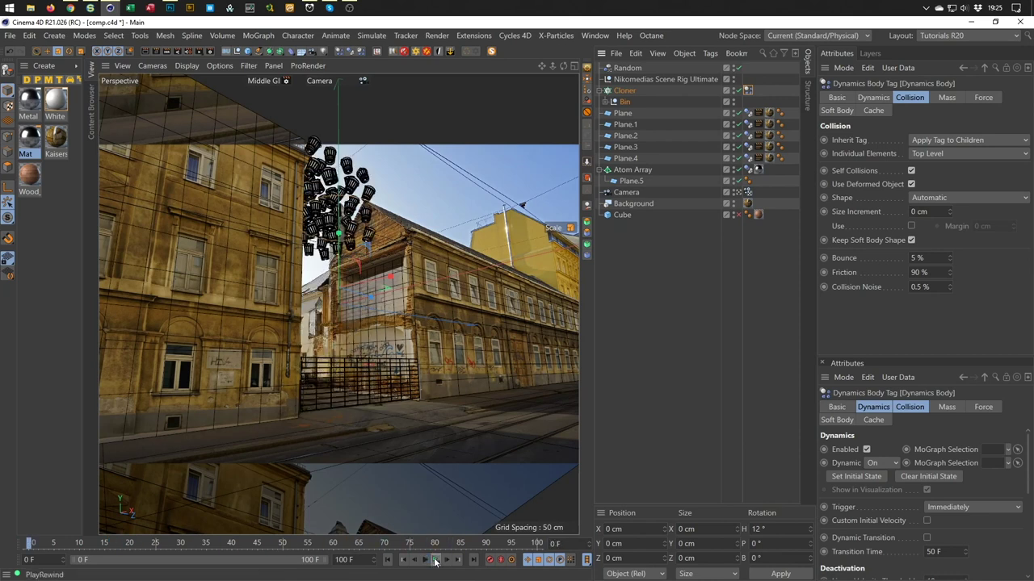
left_click(738, 90)
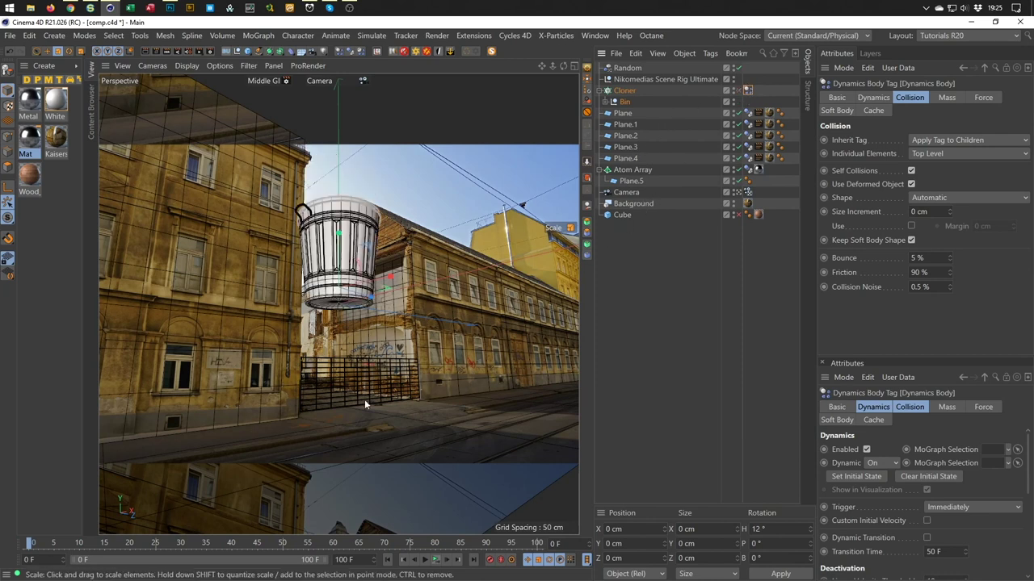
Scale up the Bin null, re-enable the Cloner and run the simulation to frame 52.
left_click(633, 101)
mouse_move(385, 418)
left_mouse_down()
mouse_move(497, 417)
mouse_move(384, 420)
left_mouse_up()
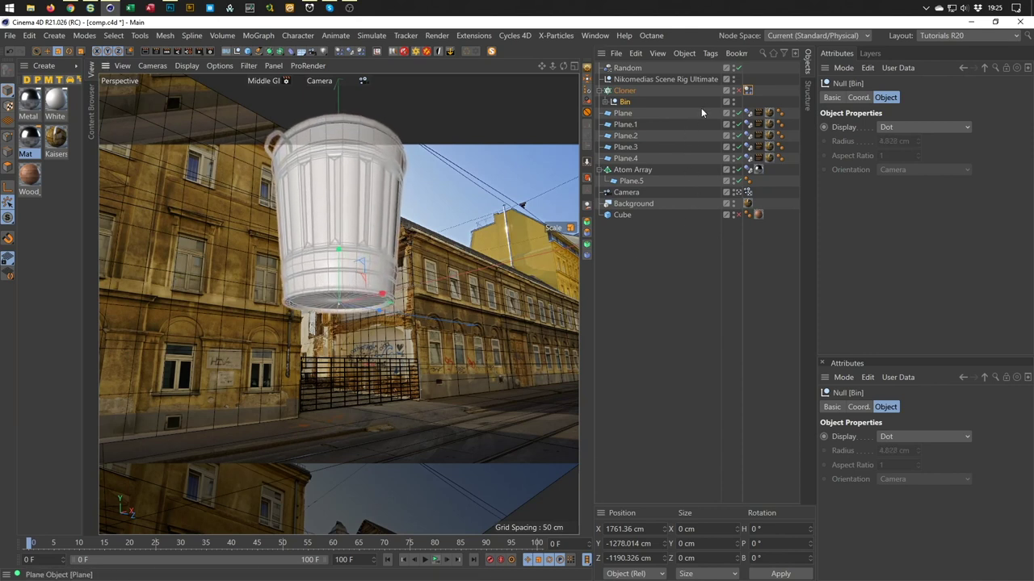
left_click(737, 90)
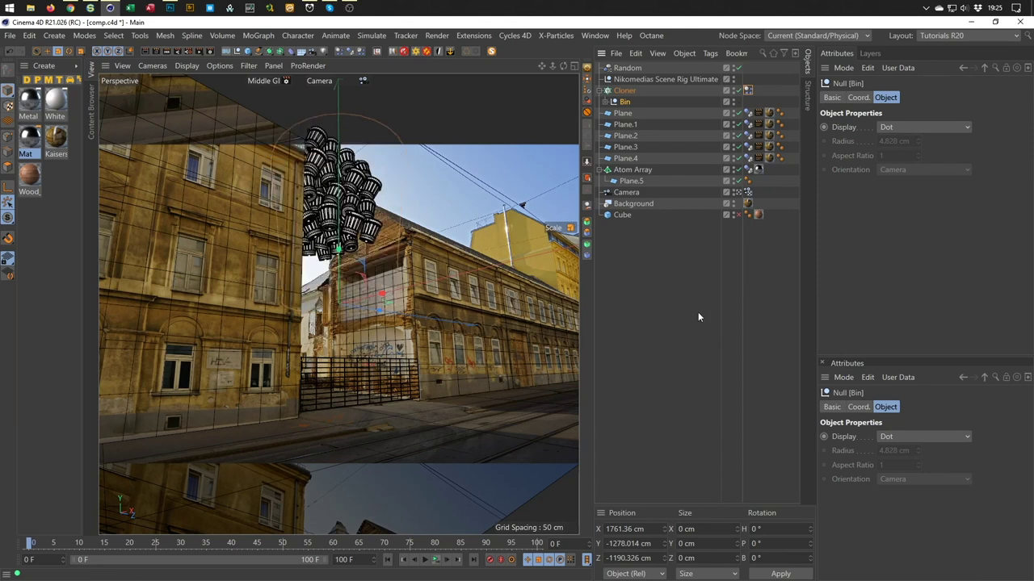
left_click(436, 560)
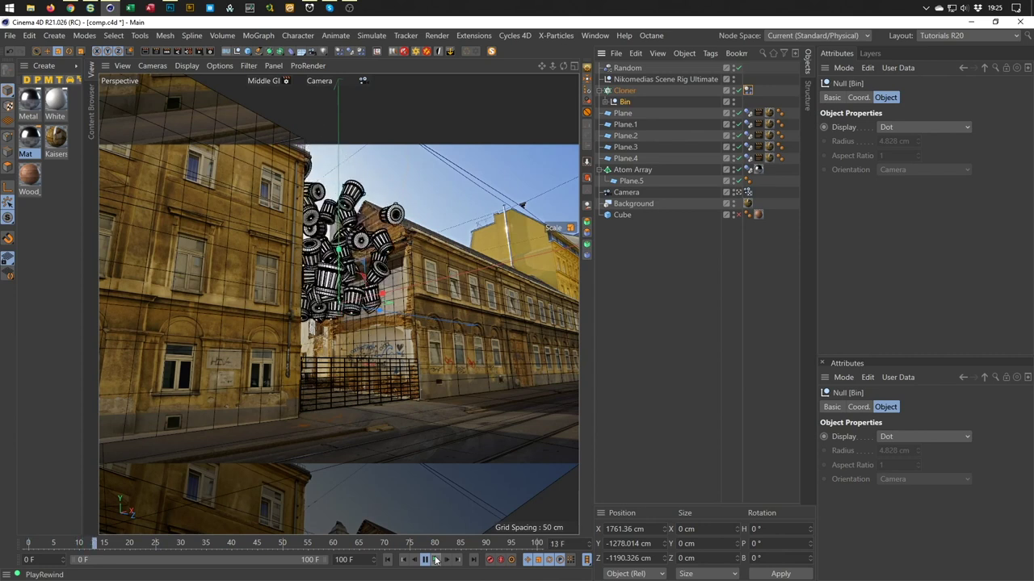
left_click(426, 559)
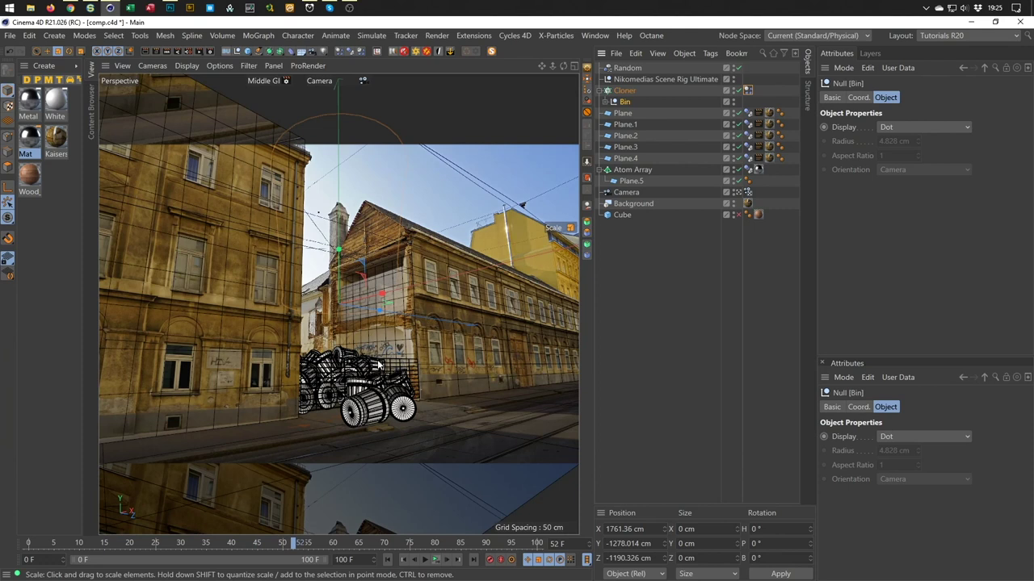
Start the Interactive Render Region over the viewport and select the Metal material.
left_click(166, 50)
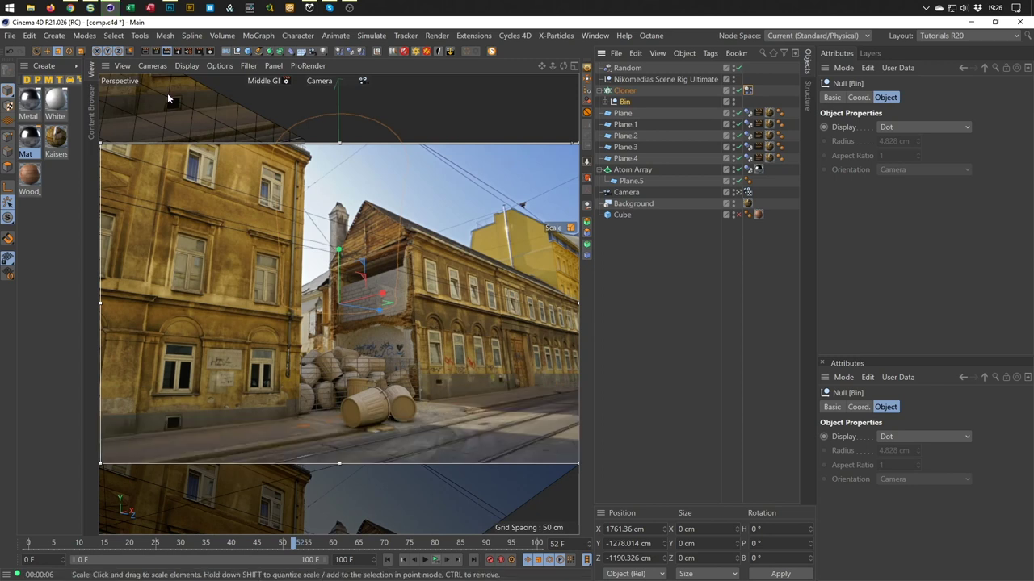
left_click(28, 100)
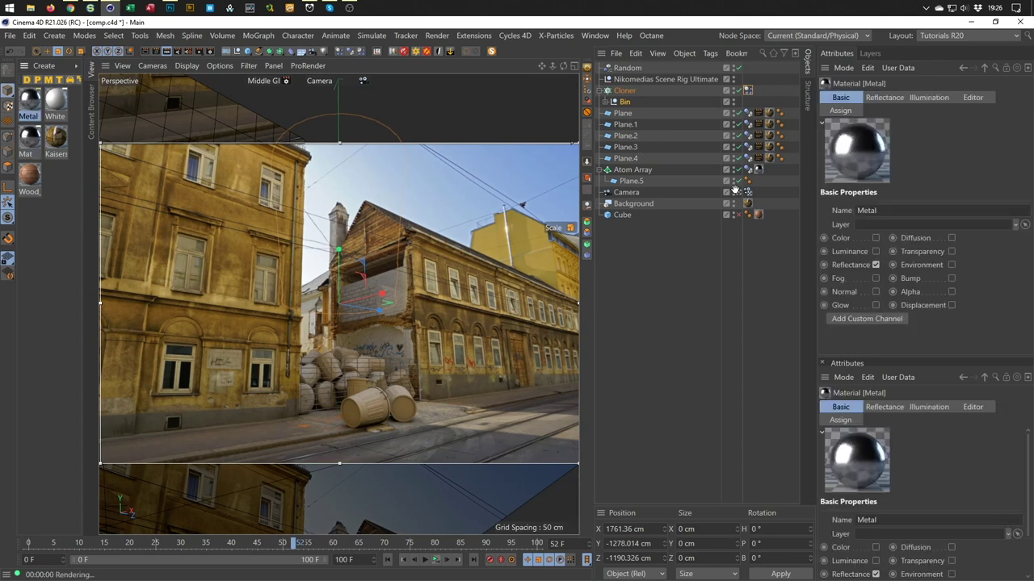
Expand Cloner > Bin > Bin and apply the Metal material to the bin body's subdivision object.
left_click(606, 102)
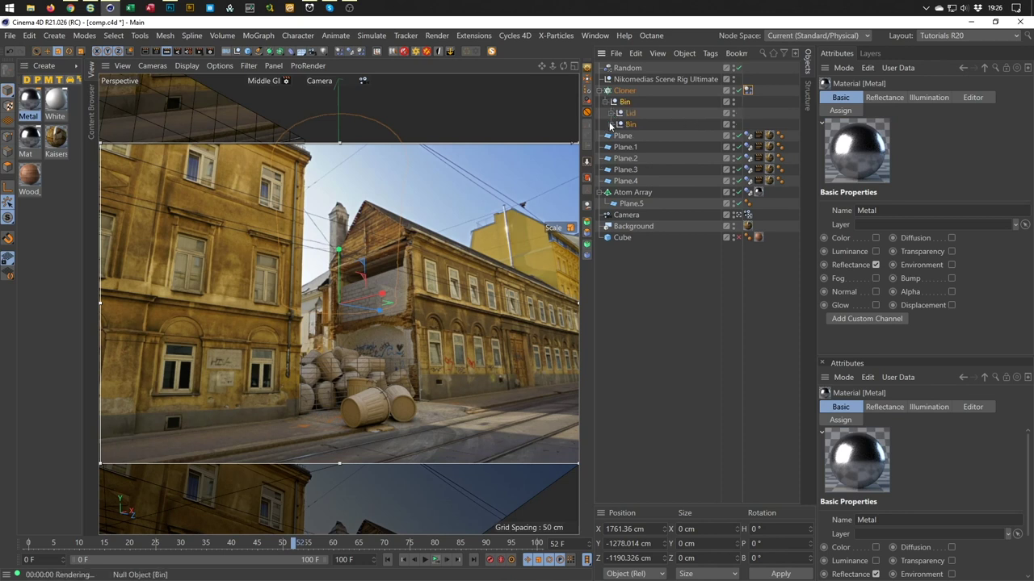
left_click(610, 124)
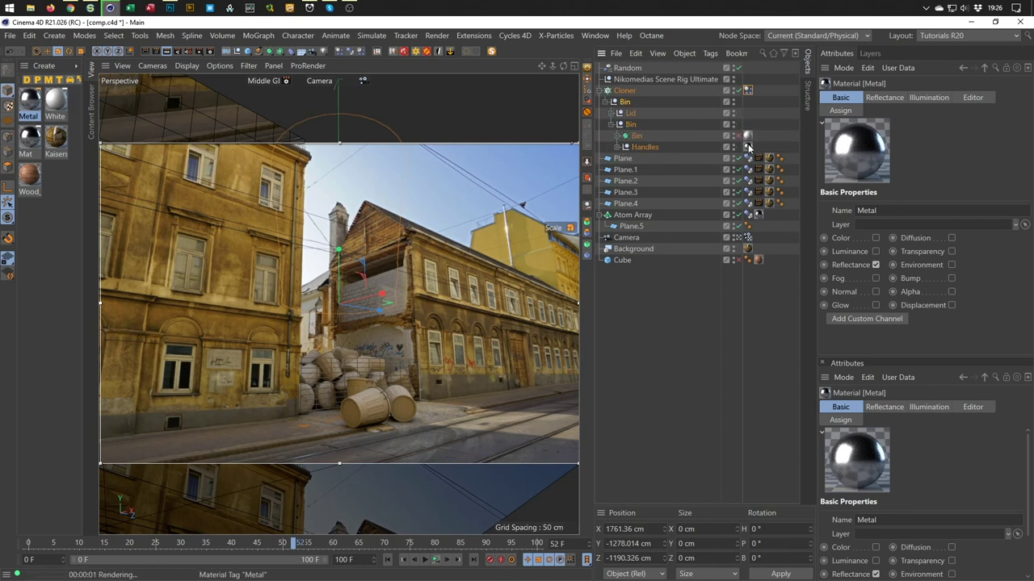
left_click(619, 138)
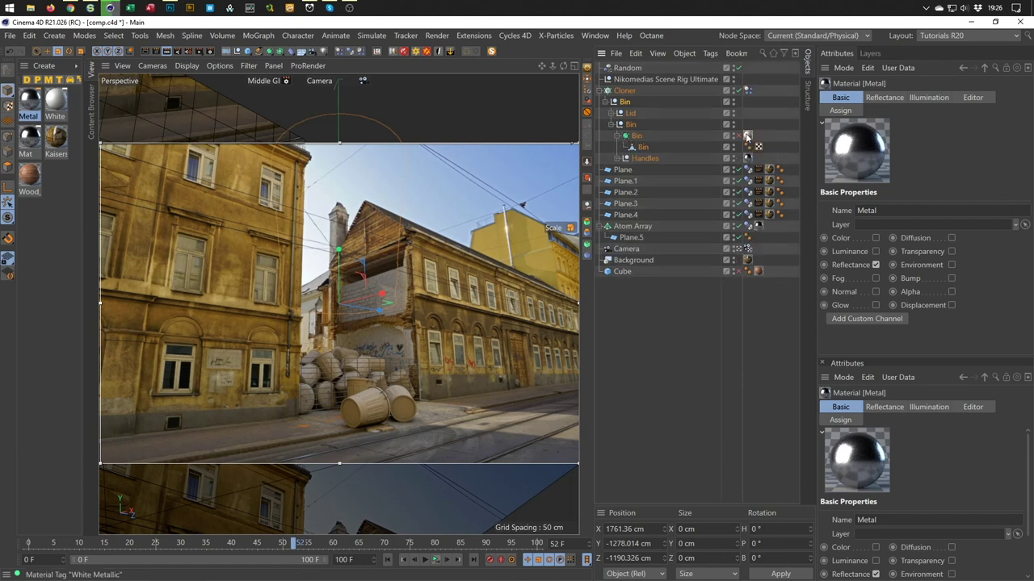
left_click(58, 100)
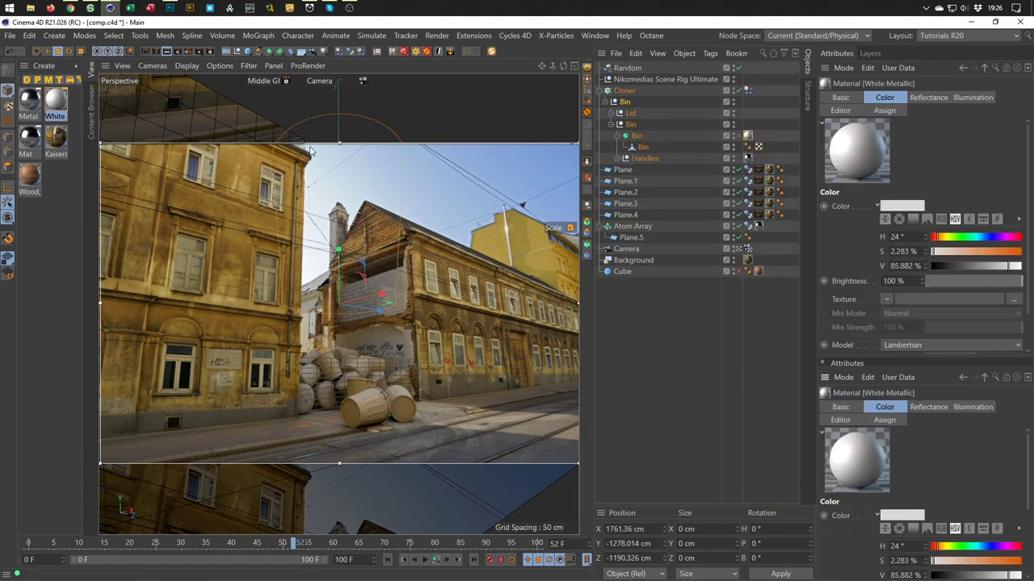
double_click(55, 101)
left_click_drag(305, 79, 684, 96)
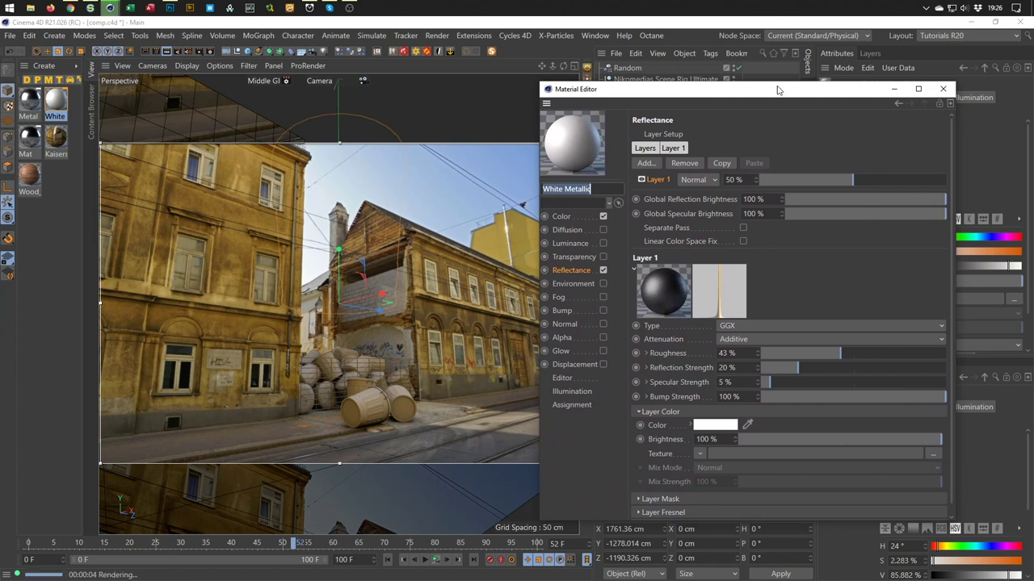
left_click(942, 89)
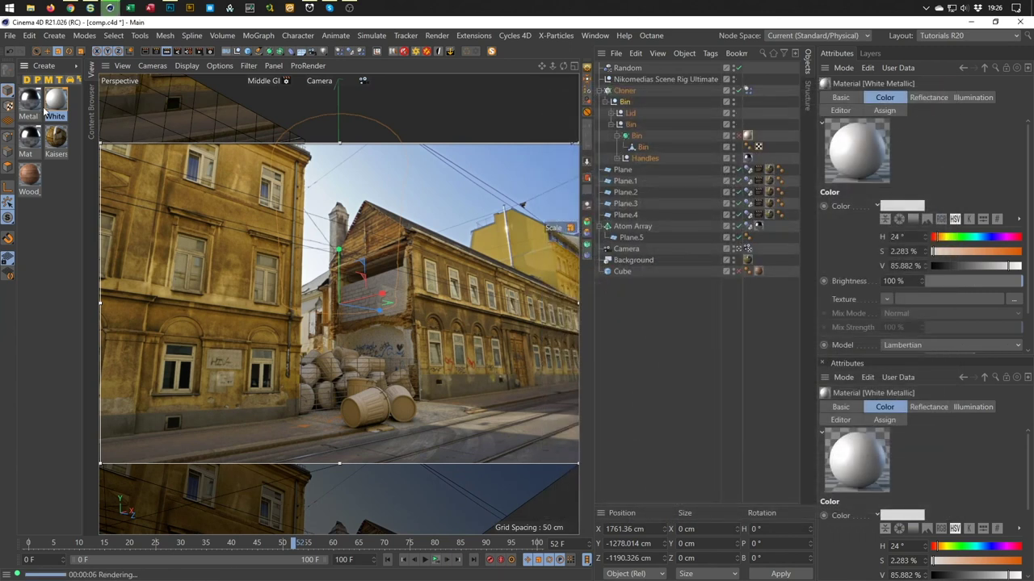
left_click(36, 95)
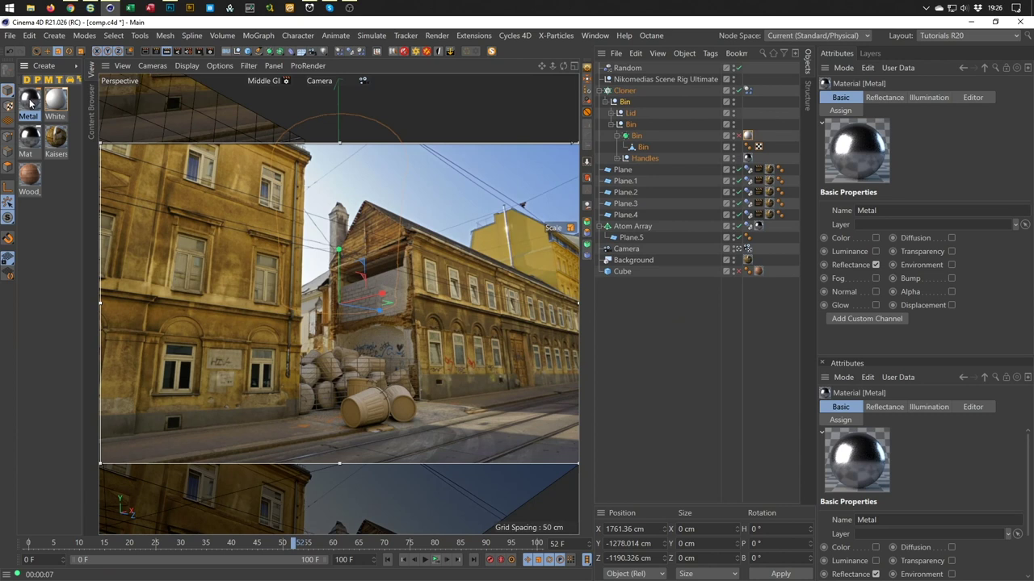
left_click_drag(689, 169, 750, 137)
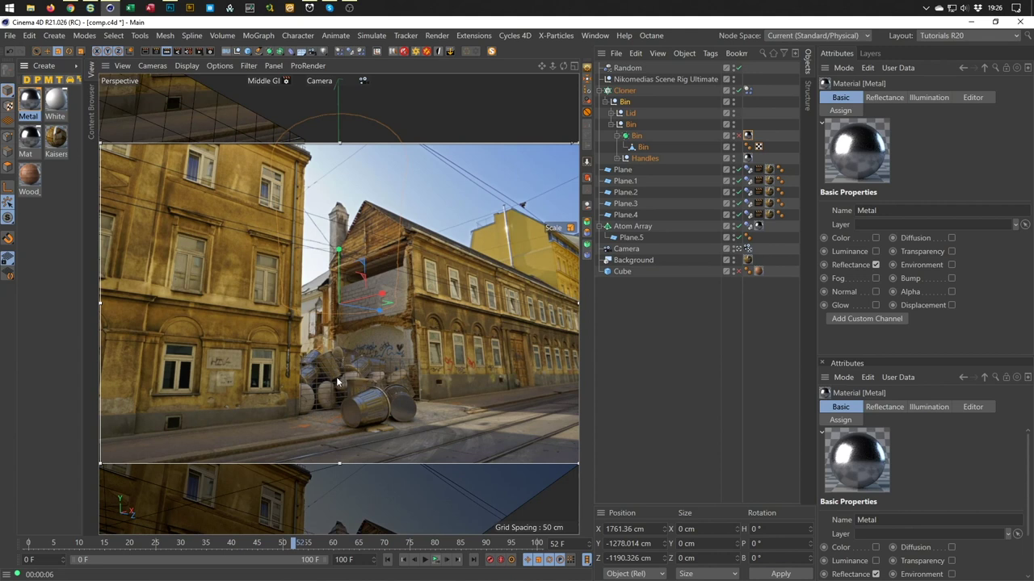
Collapse the bin body groups and select the Lid Subdivisions object.
left_click(618, 159)
left_click(618, 159)
left_click(620, 136)
left_click(614, 126)
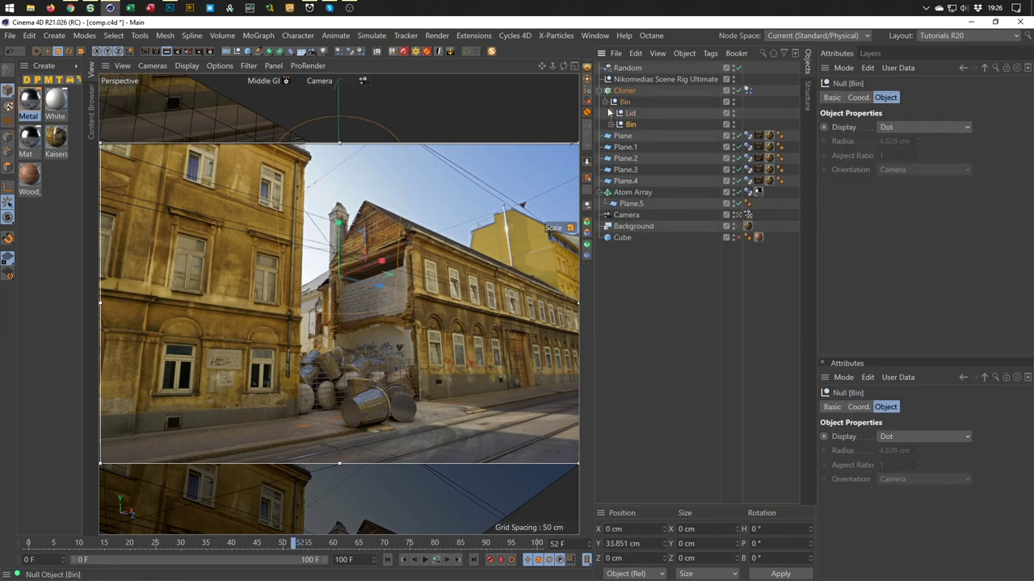
left_click(611, 124)
left_click(612, 113)
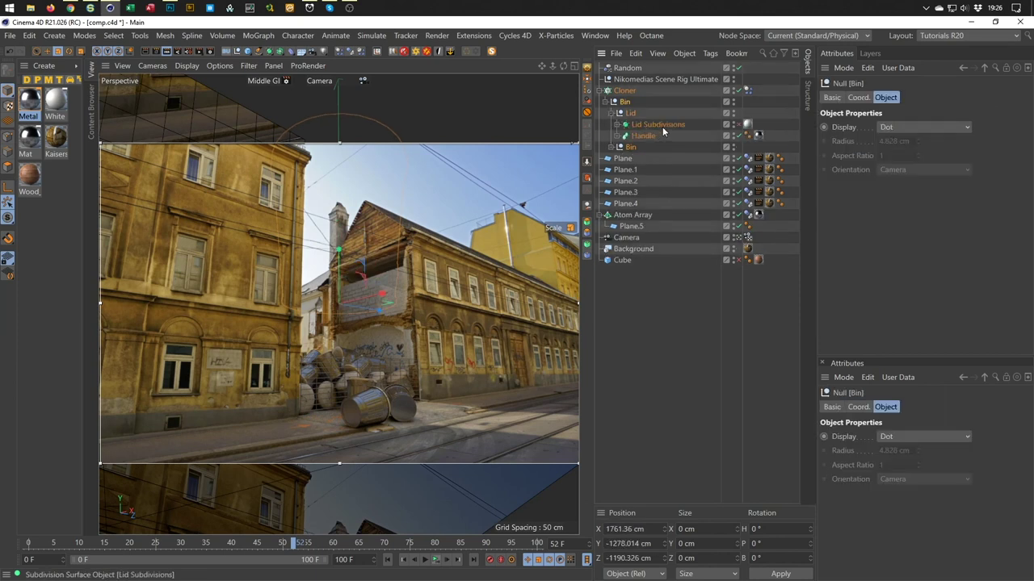
left_click(661, 125)
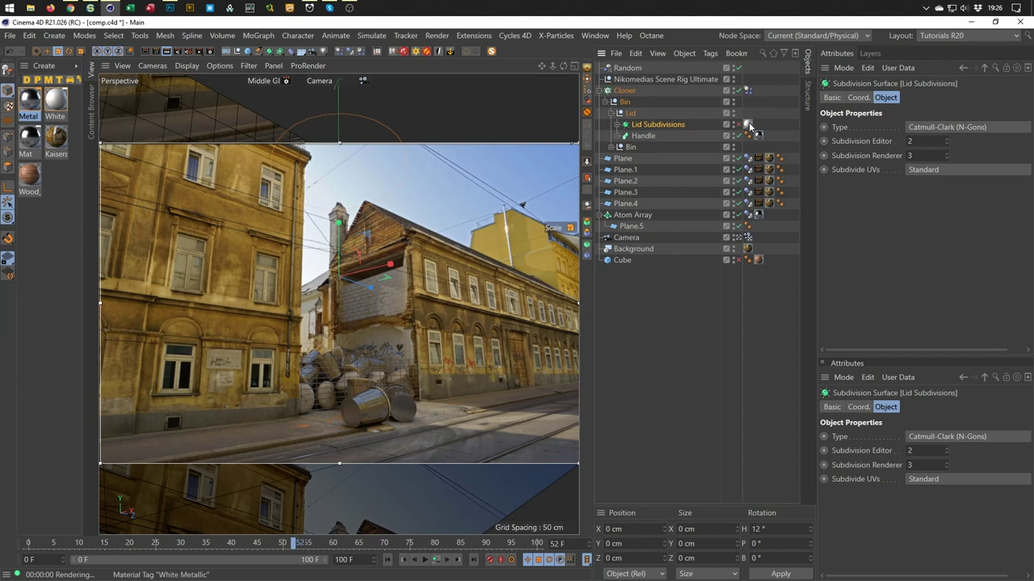
Open the lid's White Metallic material in the Material Editor, moved aside, and select Random.
left_click(748, 125)
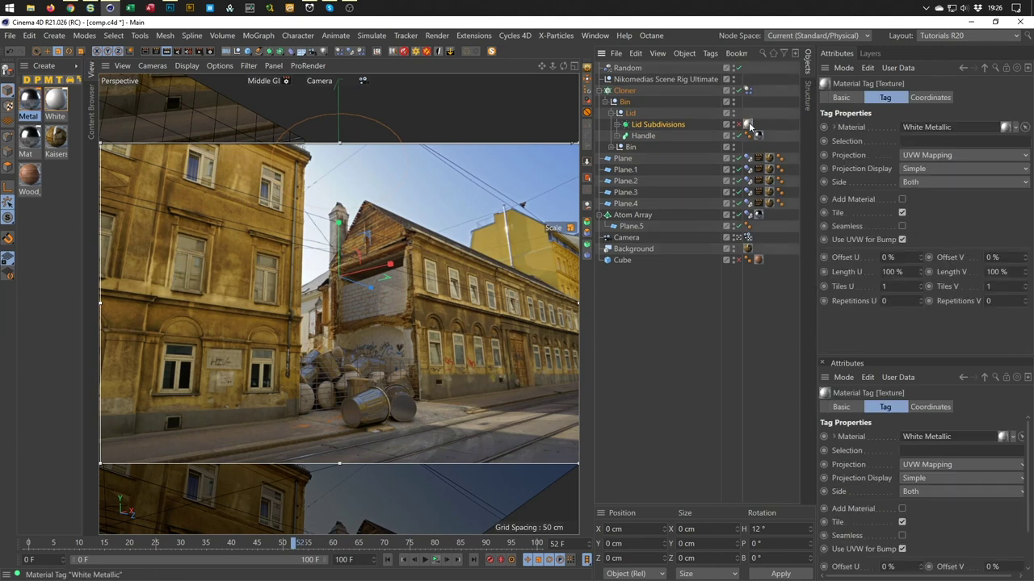
double_click(55, 101)
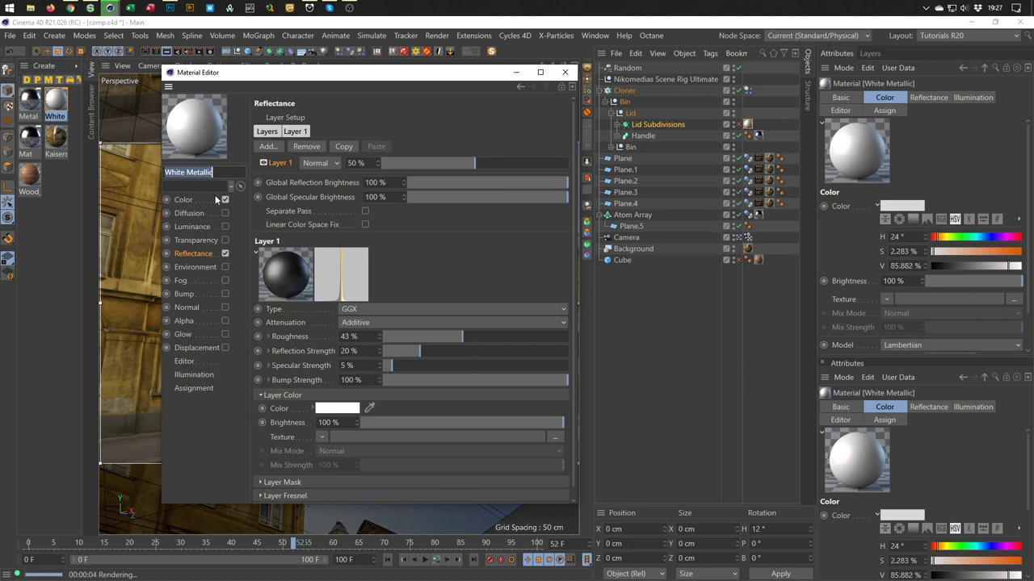
left_click_drag(448, 81, 702, 210)
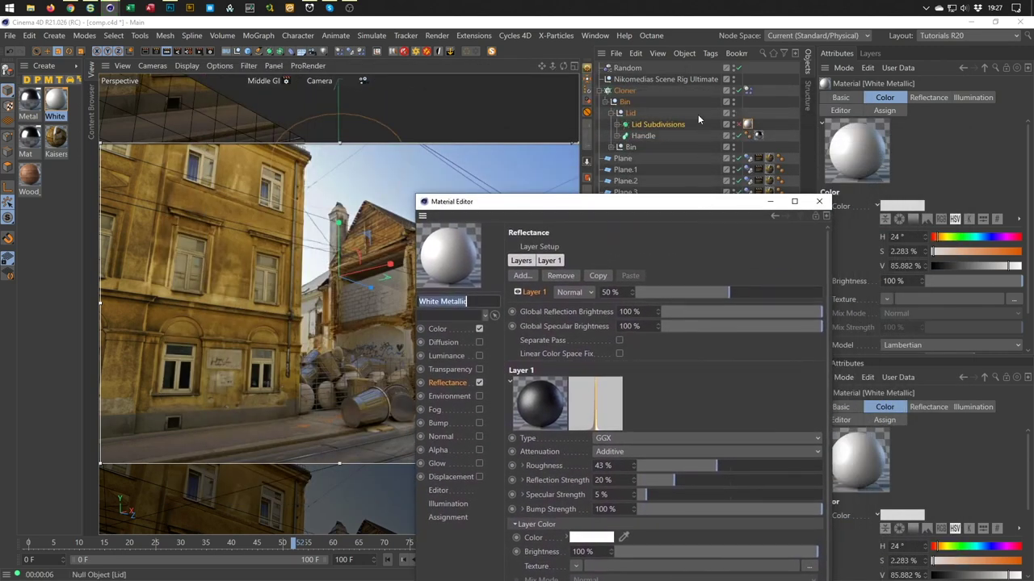
left_click(626, 68)
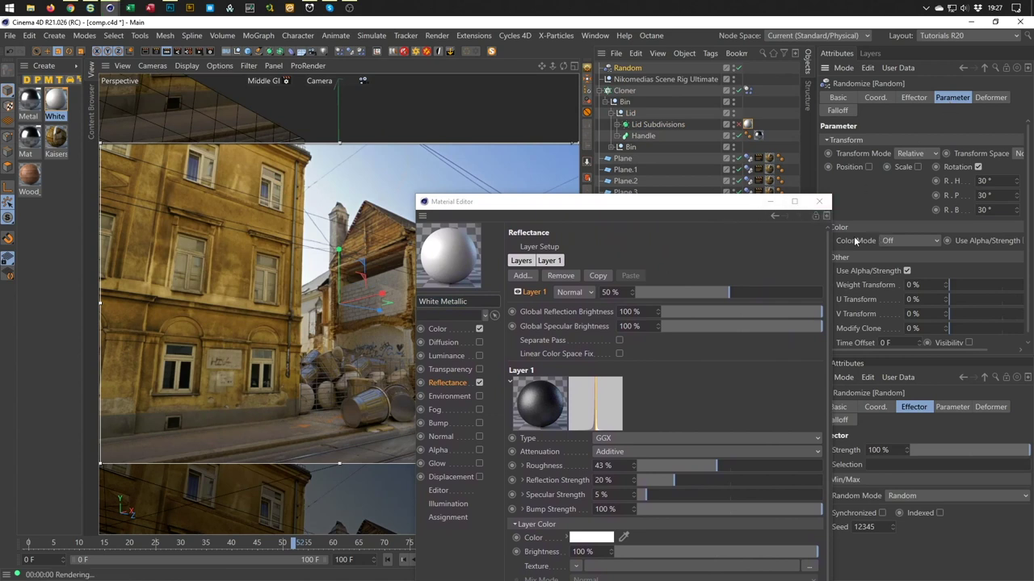
Set the Random effector's Color Mode to Effector Color and load a MoGraph Color Shader into White Metallic's Color texture.
left_click(919, 238)
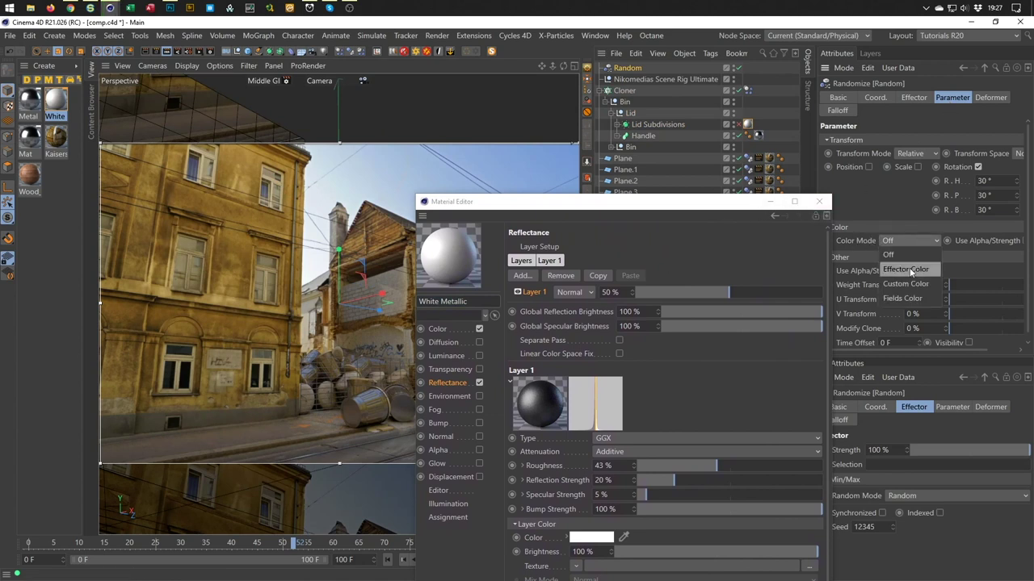
left_click(906, 269)
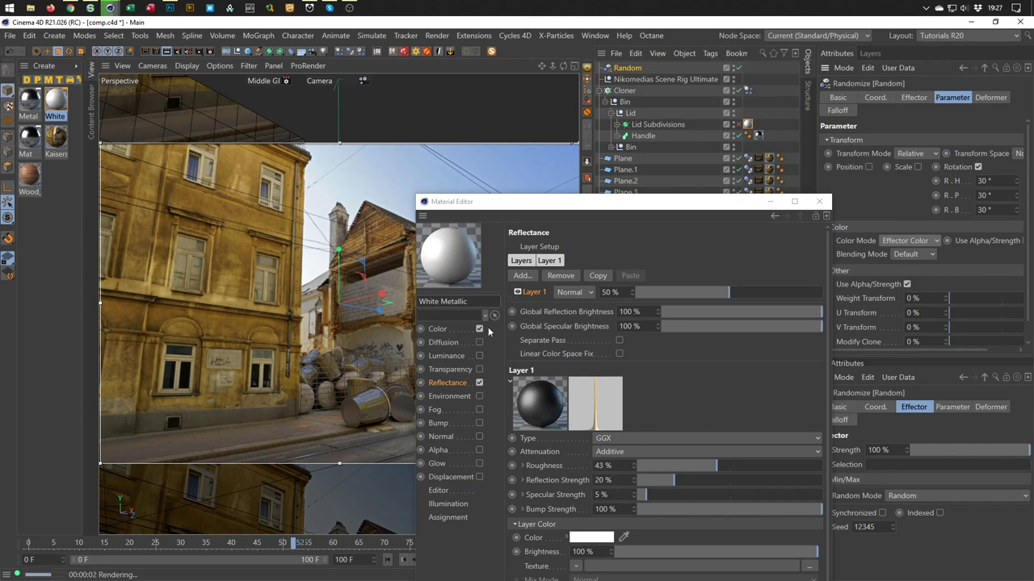
left_click(449, 329)
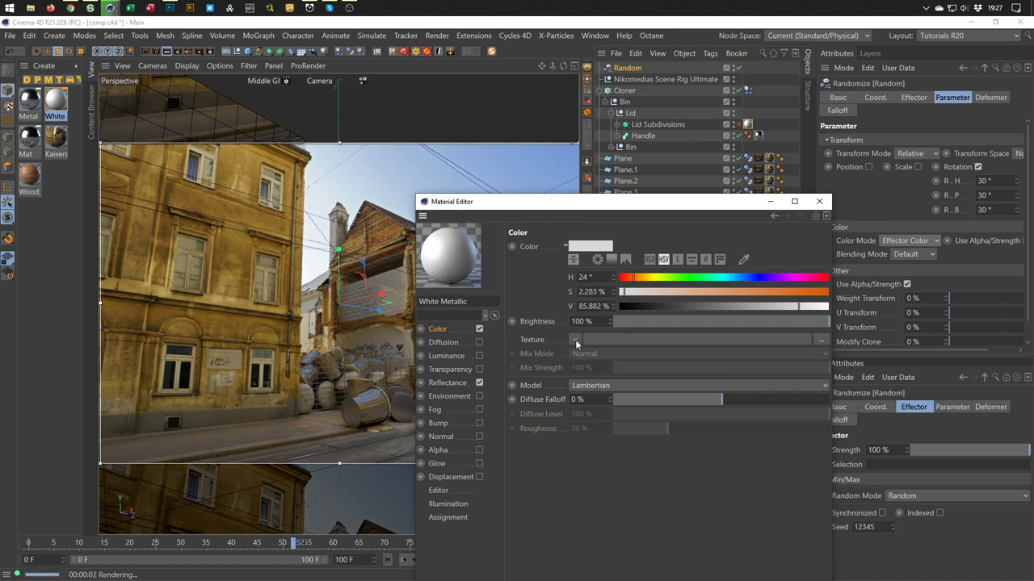
left_click(575, 341)
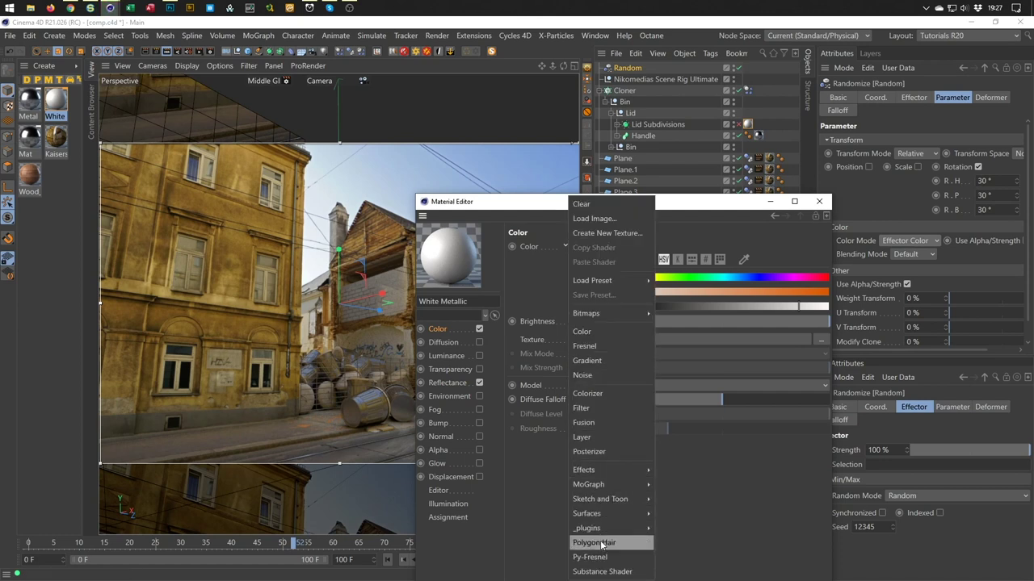
mouse_move(605, 531)
mouse_move(614, 484)
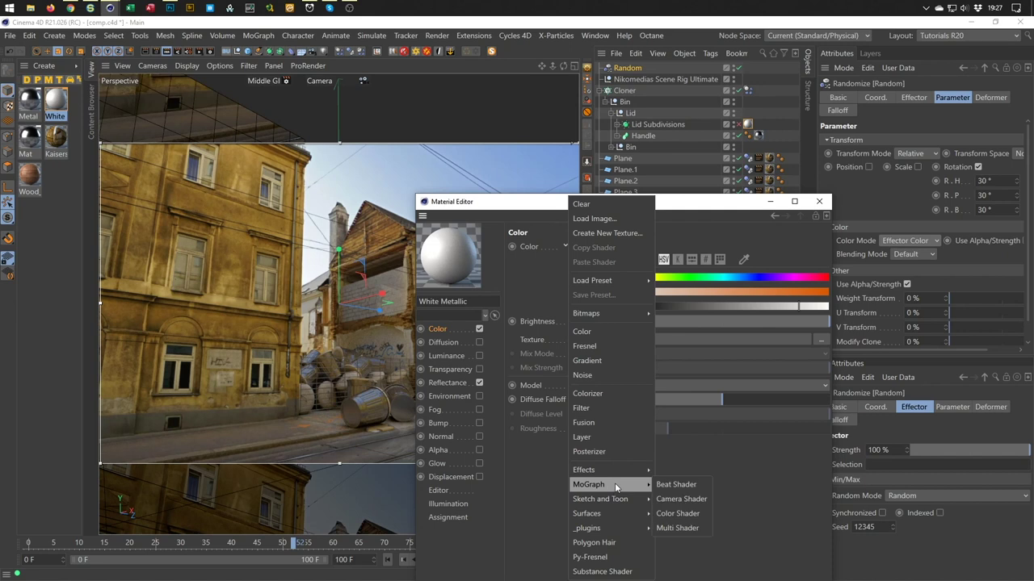
left_click(678, 514)
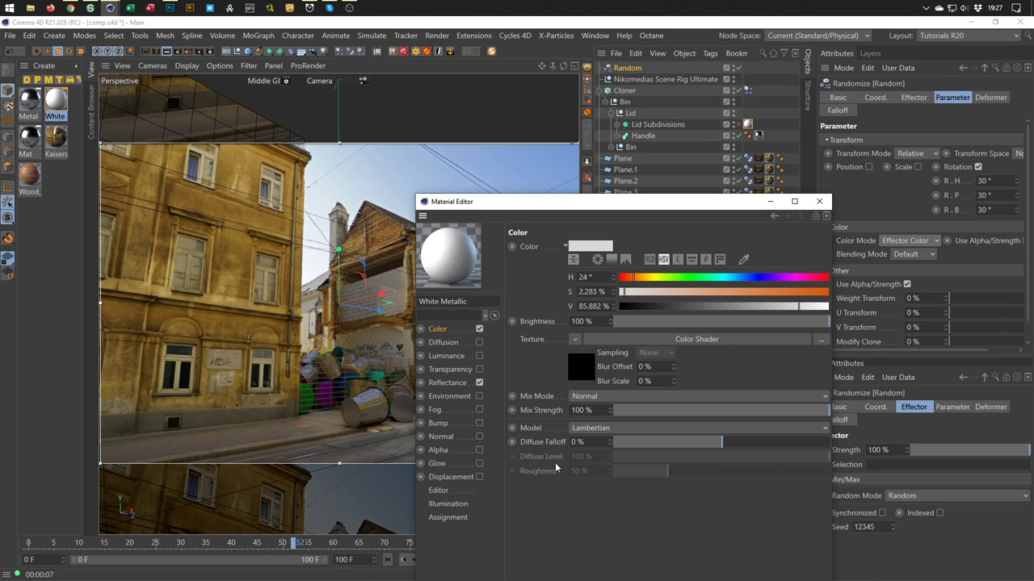
In Reflectance, lower the layer roughness to 19% and set reflection strength to 82%.
left_click(447, 384)
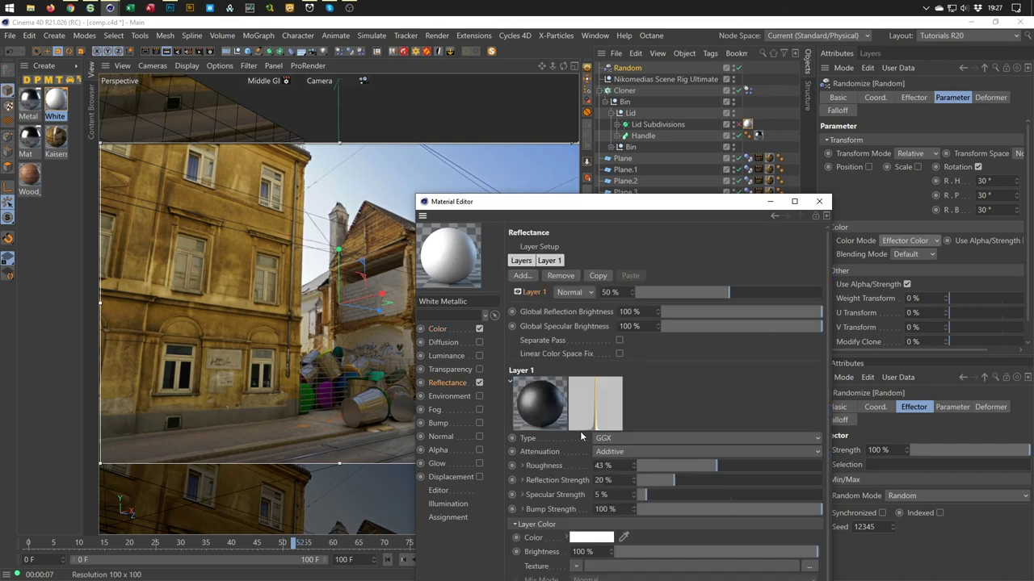
left_click_drag(632, 204, 634, 69)
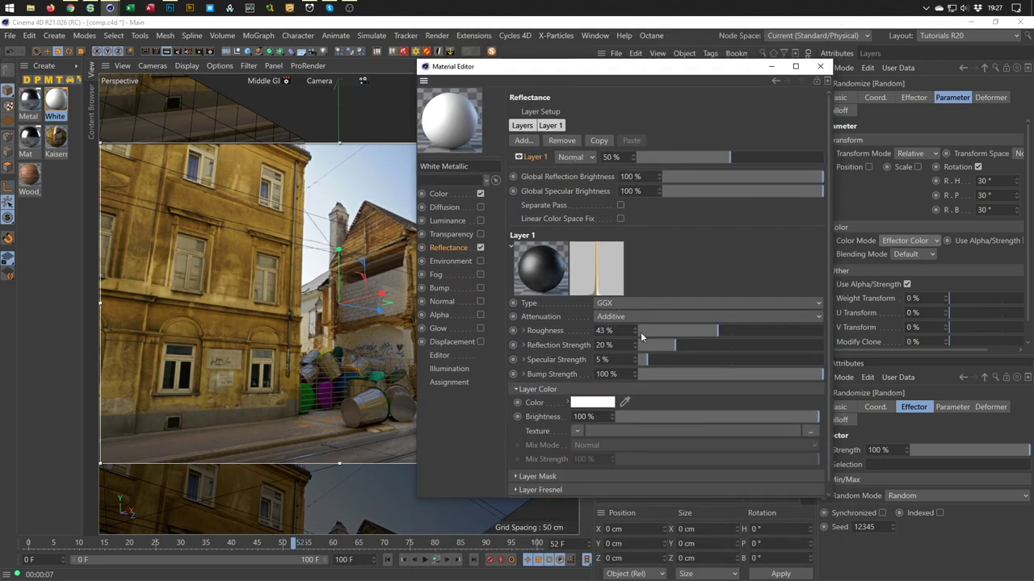
left_click_drag(713, 329, 672, 331)
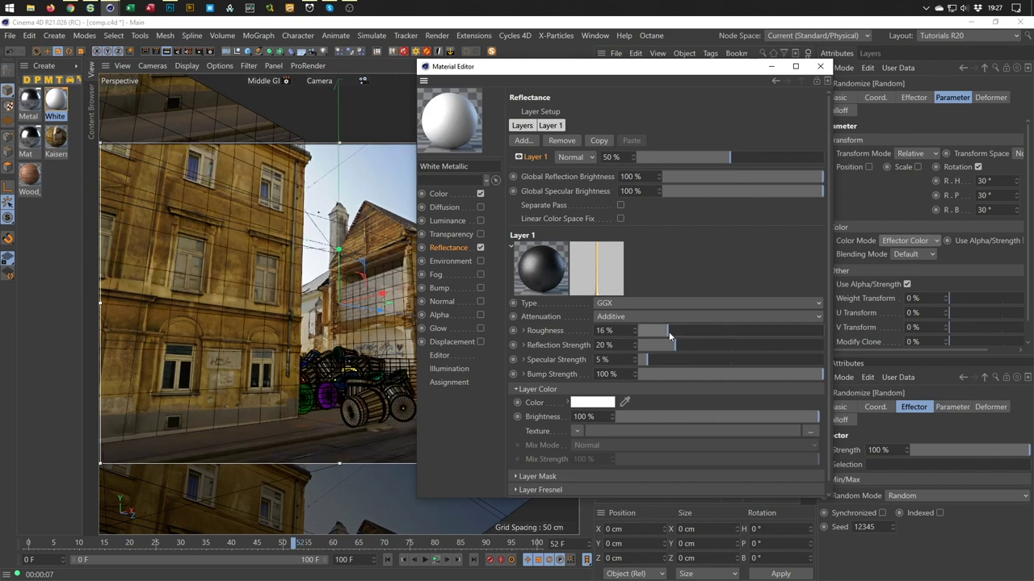
scroll(701, 357, "down", 1)
left_click_drag(772, 339, 791, 335)
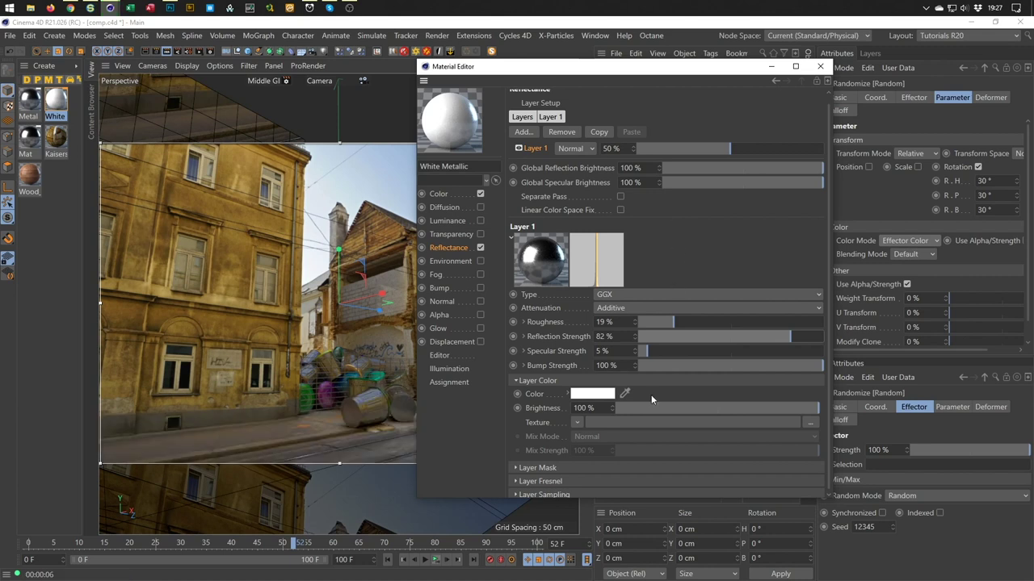
Set the reflection layer's Fresnel to Conductor and disable the Color channel.
left_click(627, 483)
left_click_drag(630, 530, 631, 544)
left_click(633, 494)
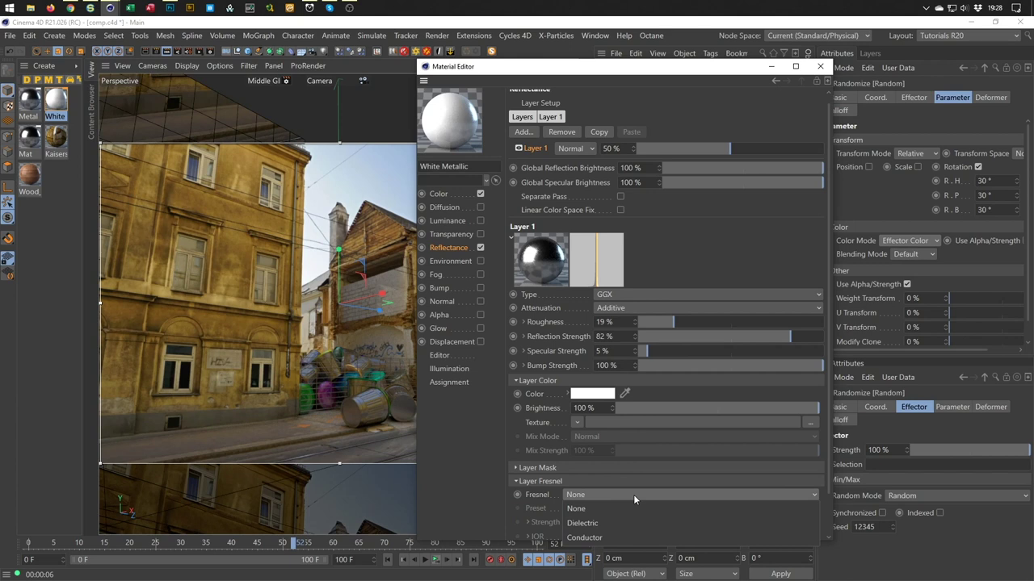
left_click(633, 524)
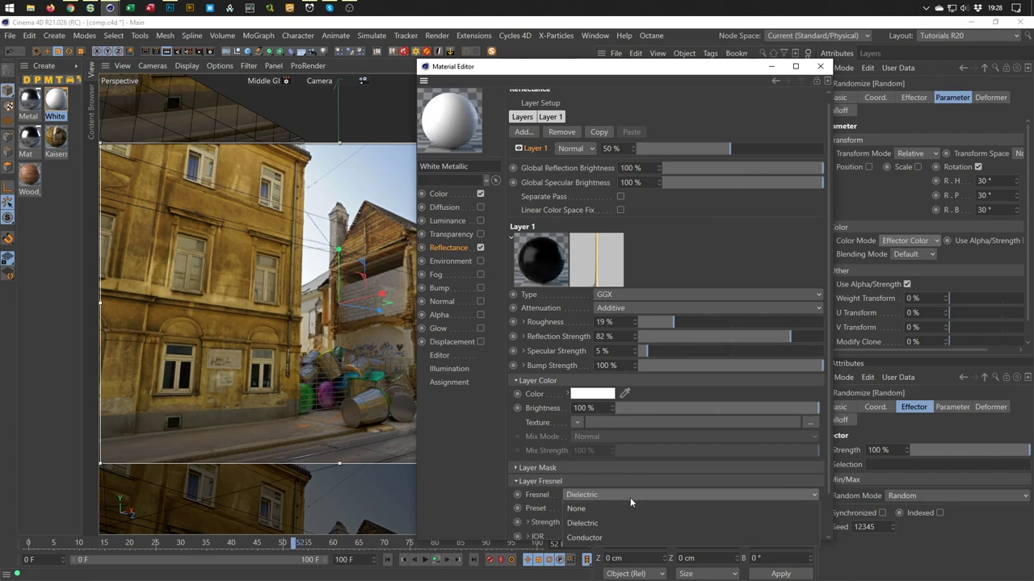
left_click(634, 538)
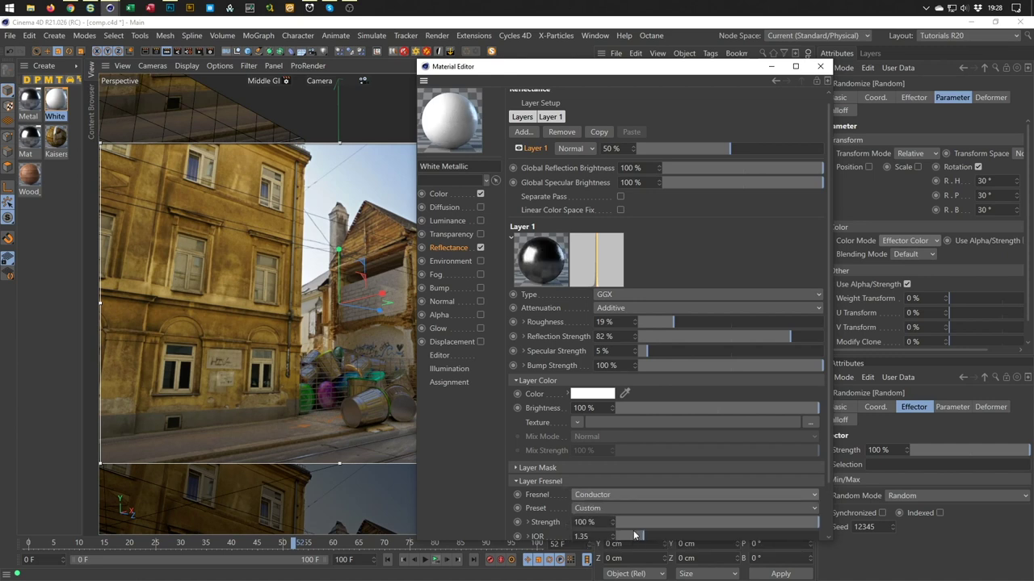
left_click(480, 194)
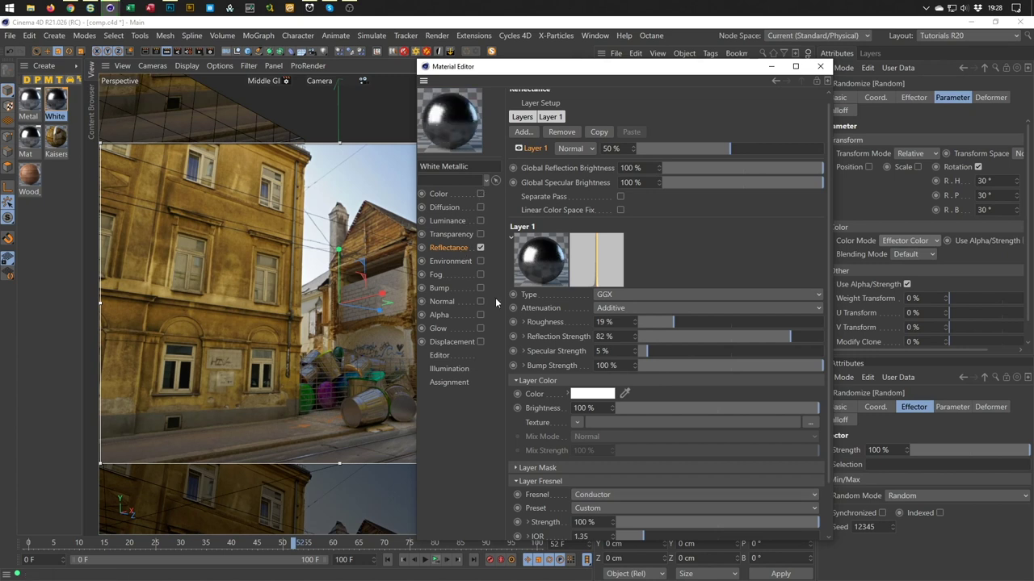
Load a Color Shader into the layer colour texture; set reflection 100%, specular 0%, layer opacity 100%.
left_click(576, 422)
mouse_move(629, 324)
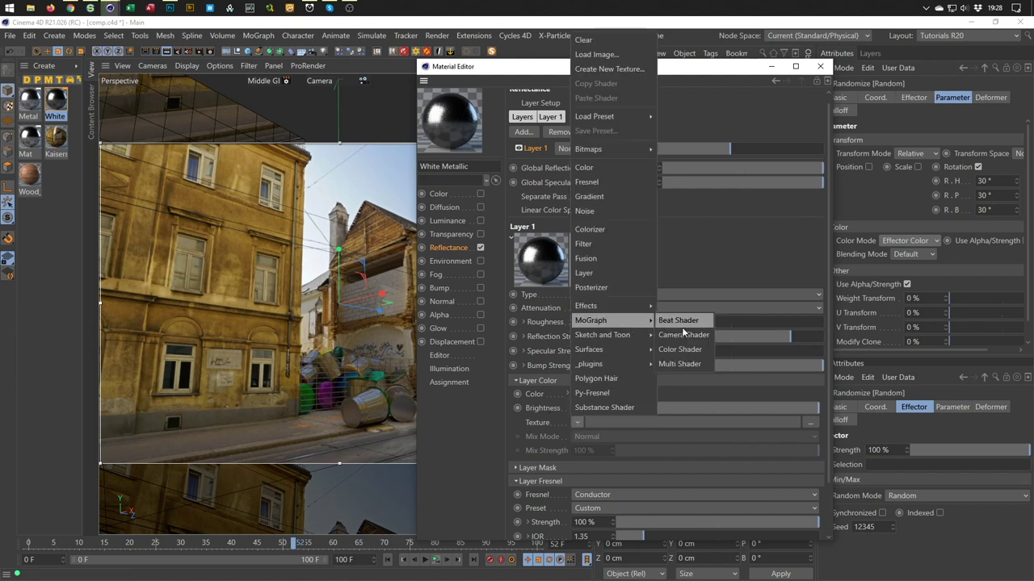
left_click(680, 348)
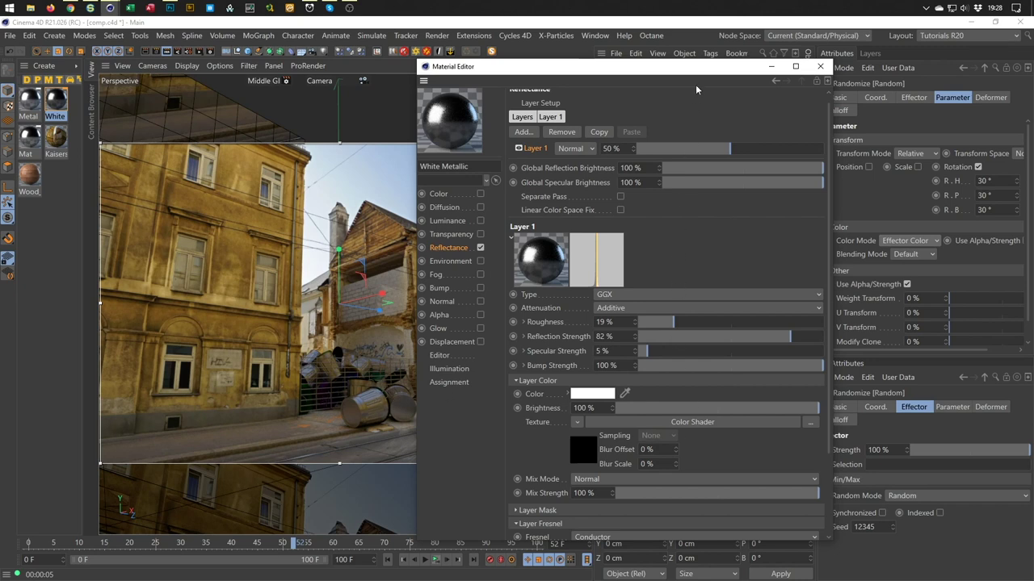
left_click_drag(695, 66, 715, 40)
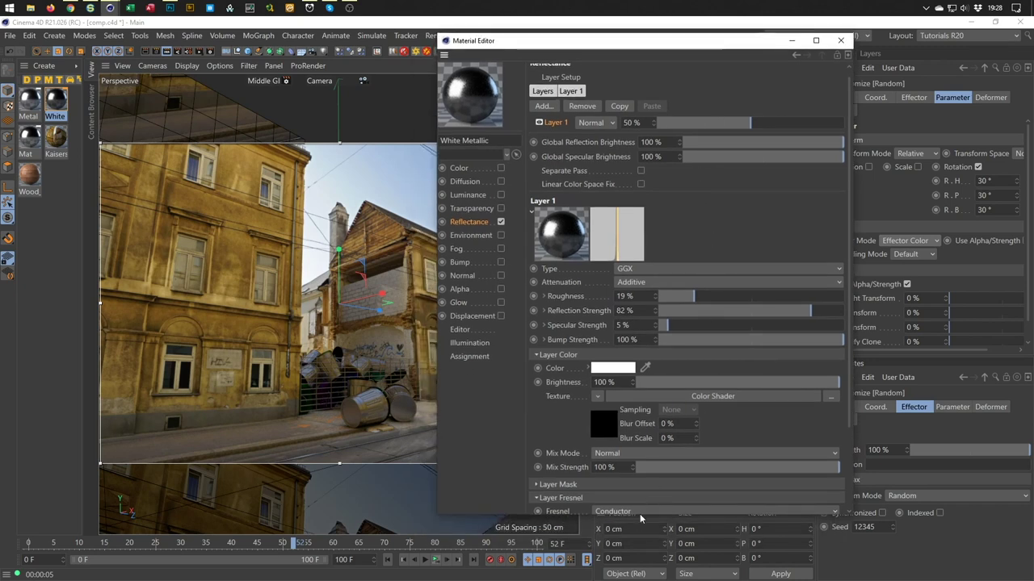
left_click_drag(639, 513, 636, 559)
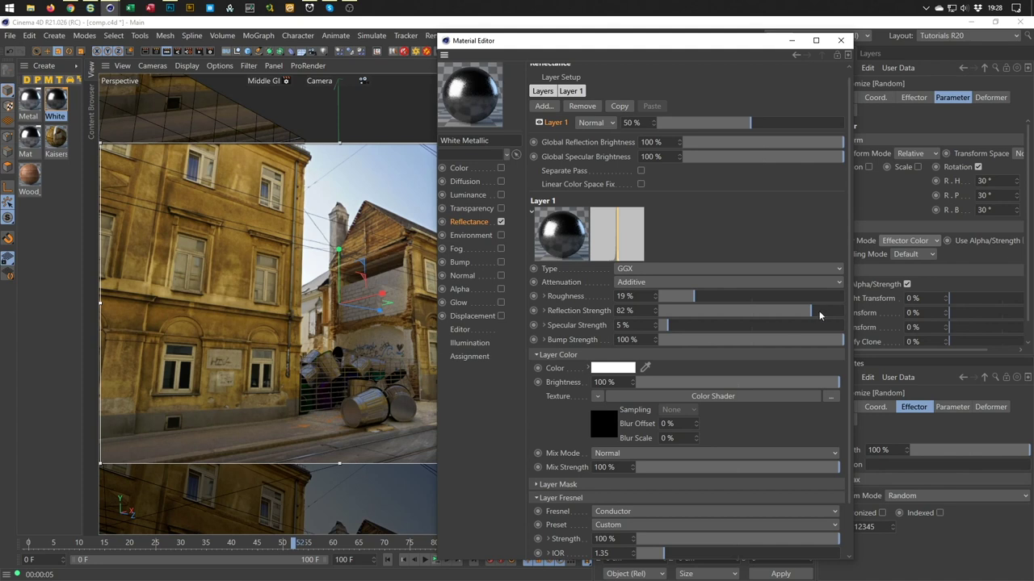
left_click_drag(819, 315, 843, 313)
left_click_drag(667, 325, 656, 326)
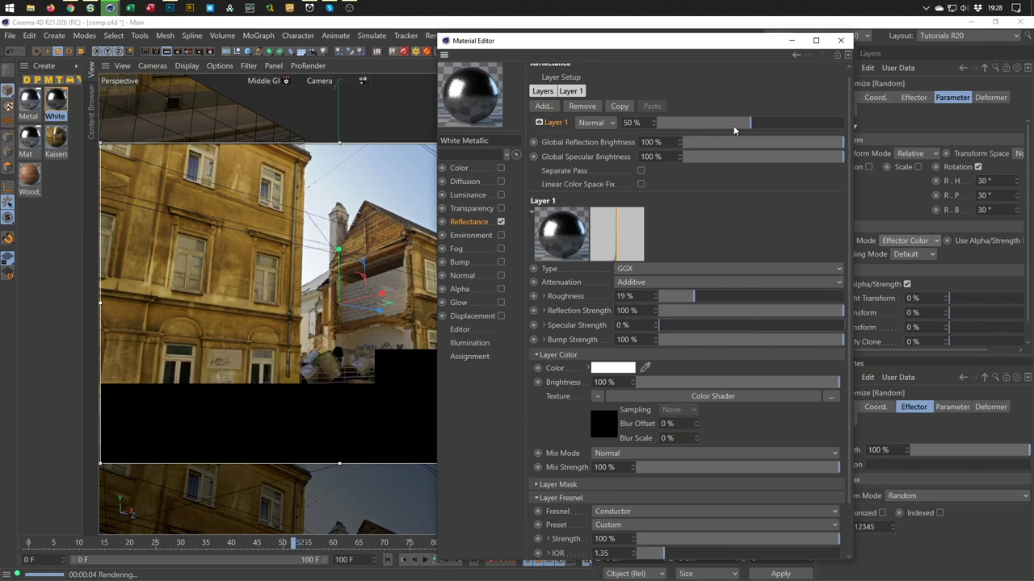
left_click_drag(733, 125, 846, 129)
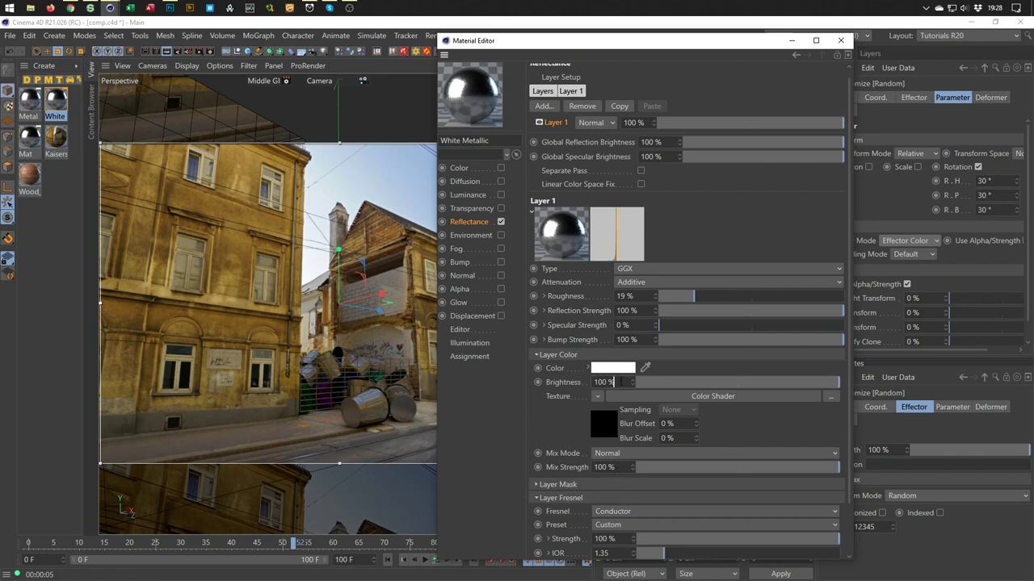
Set the layer colour Mix Mode to Multiply with 150% brightness, then close the Material Editor.
left_click(618, 453)
left_click(622, 510)
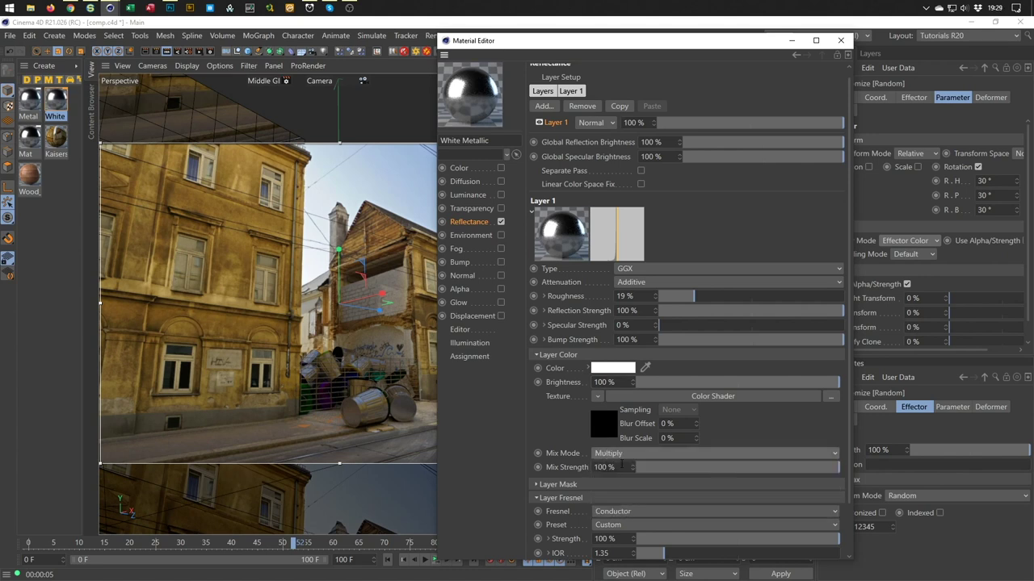
double_click(604, 382)
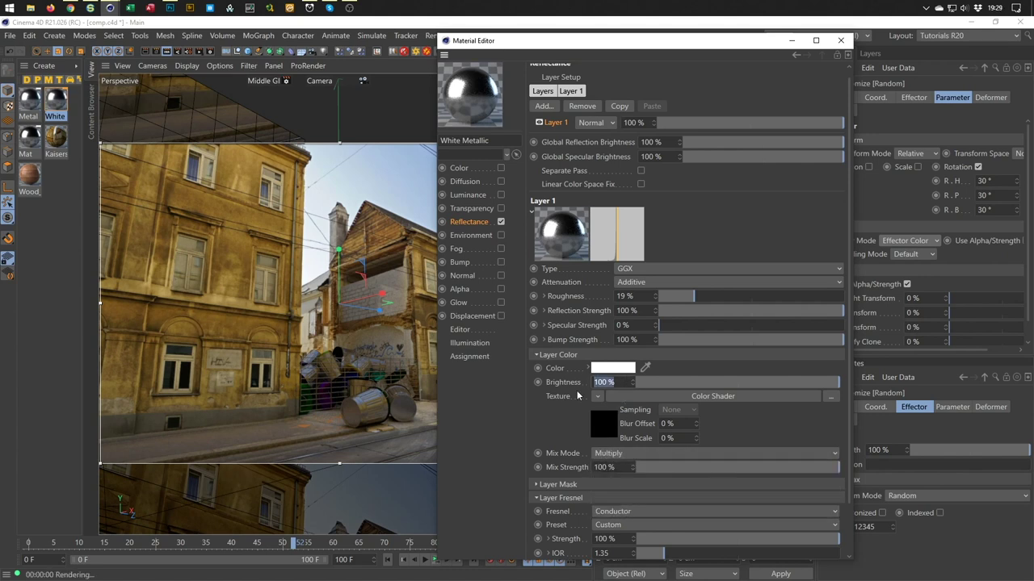
type("200")
key("Return")
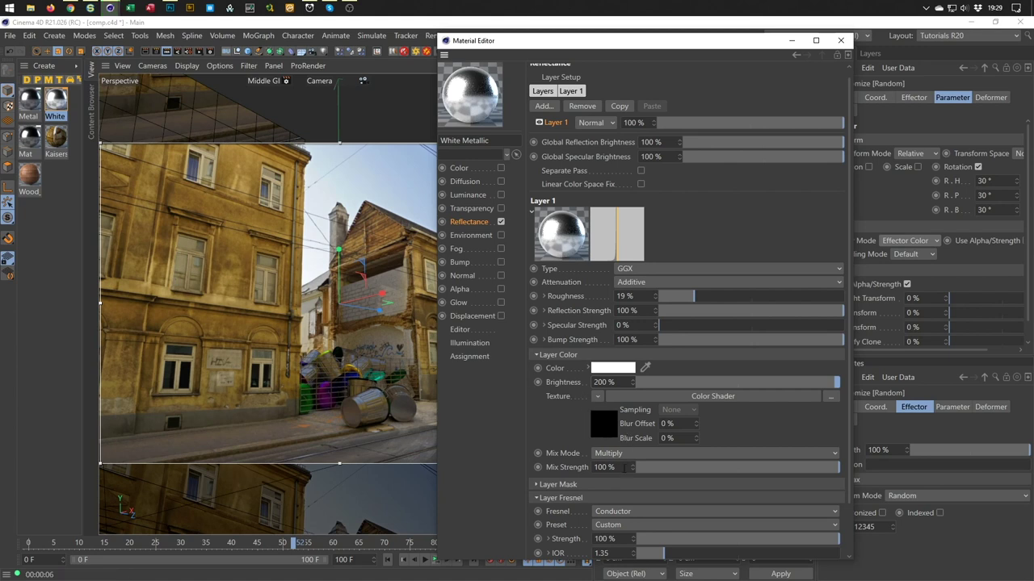
double_click(605, 382)
type("150")
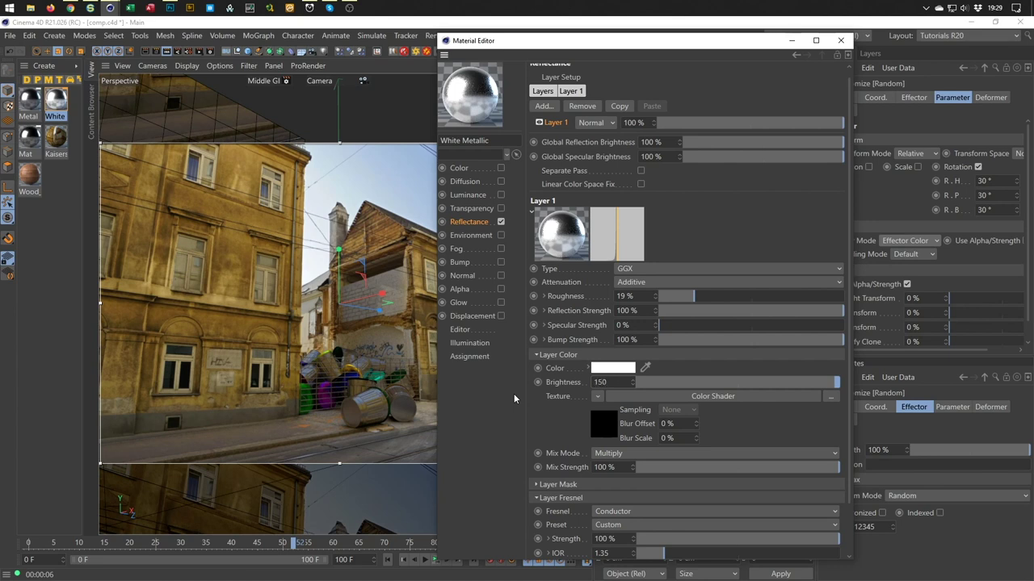
key("Return")
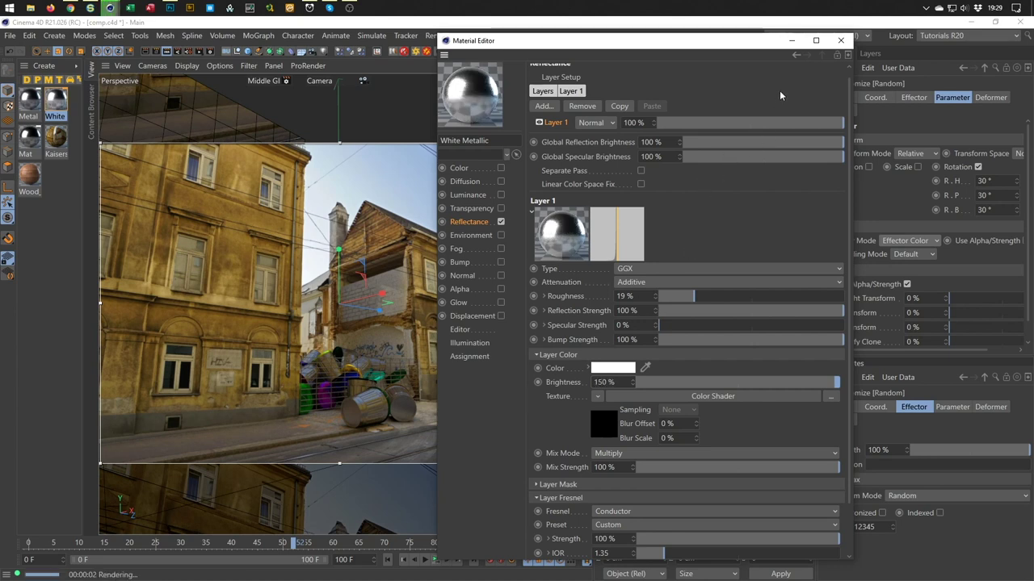
left_click(842, 45)
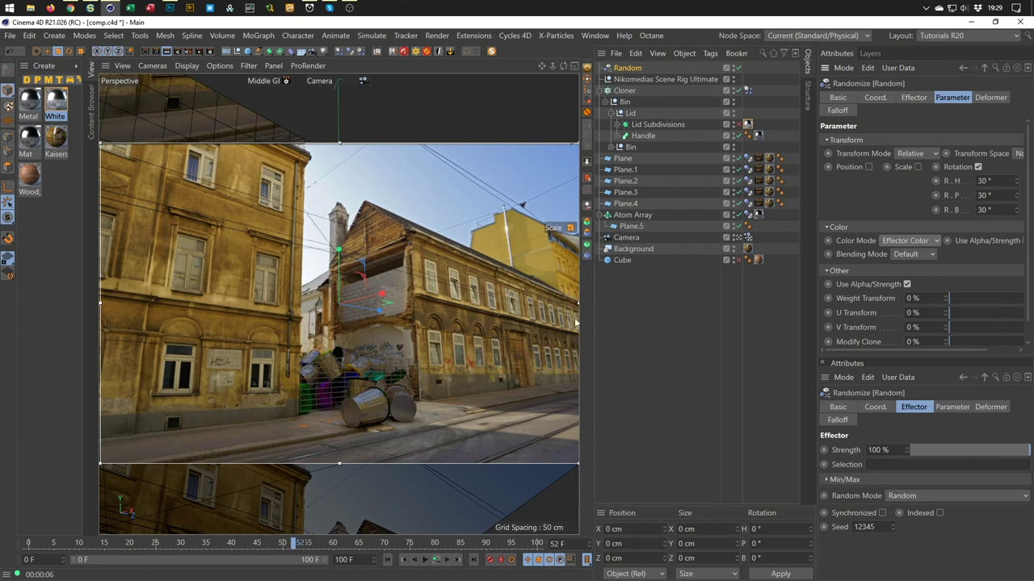
Select the Scene Rig and set its HDRI Light Intensity to 150% after trying 200%.
left_click(630, 79)
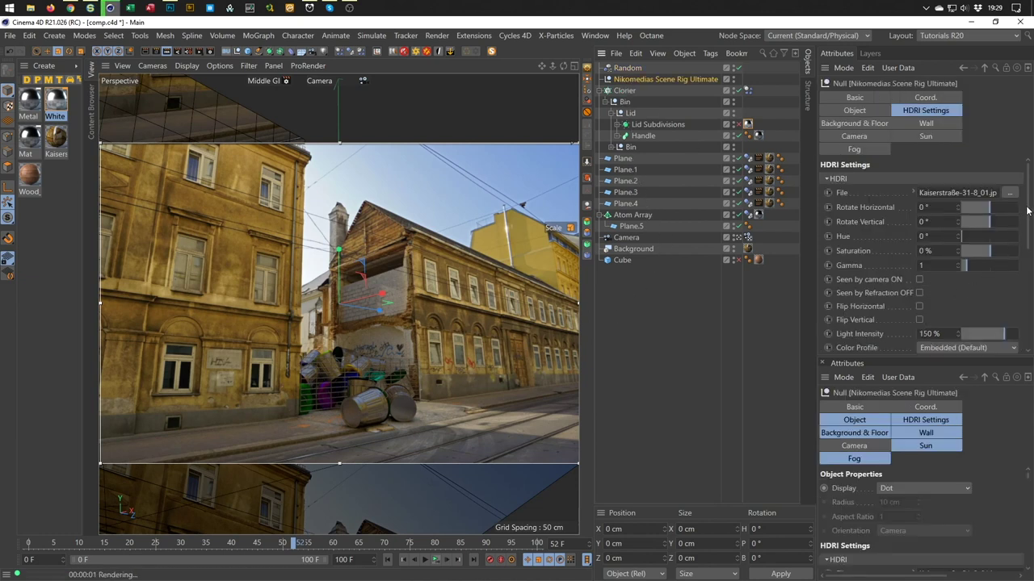
scroll(1023, 216, "down", 3)
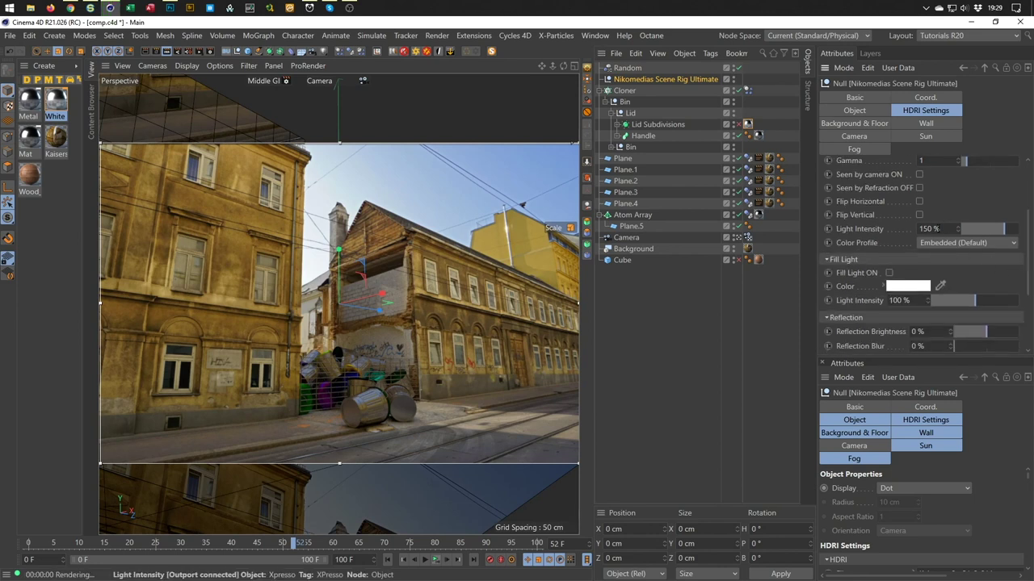
left_click(929, 229)
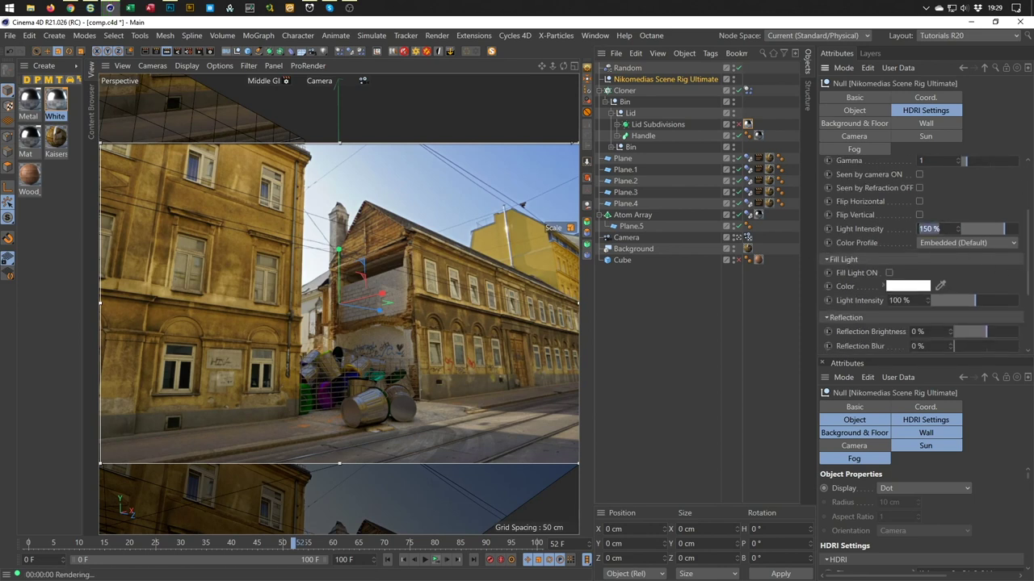
type("200")
key("Return")
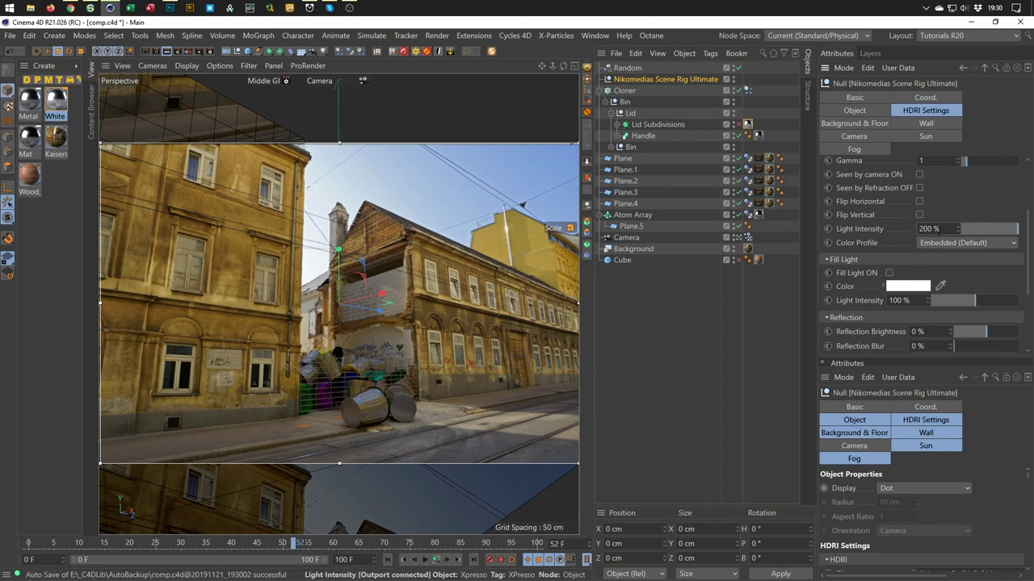
left_click(928, 229)
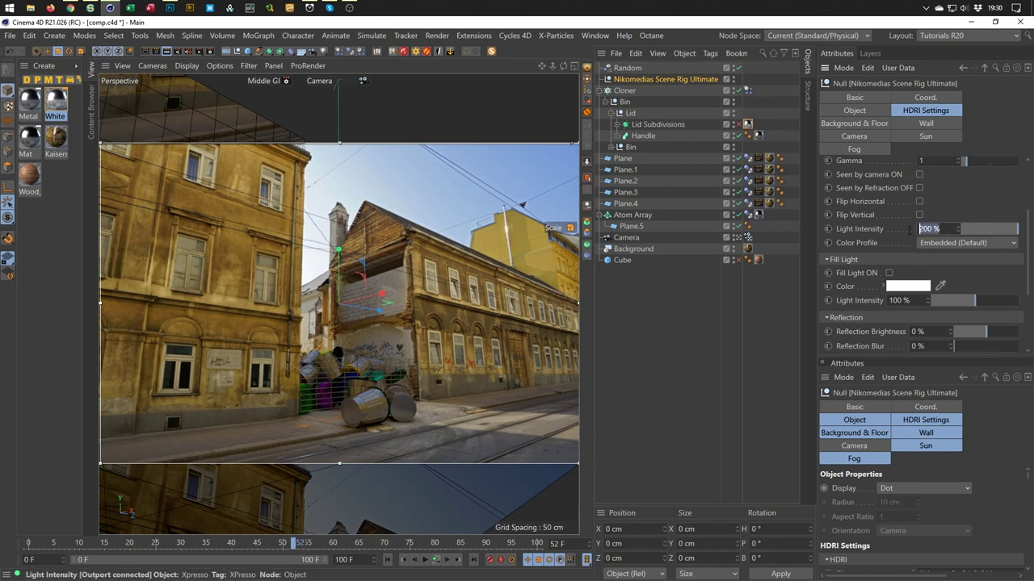
type("150")
key("Return")
Set the HDRI Reflection Brightness to 5% after trying 10%.
left_click(885, 330)
type("10")
key("Return")
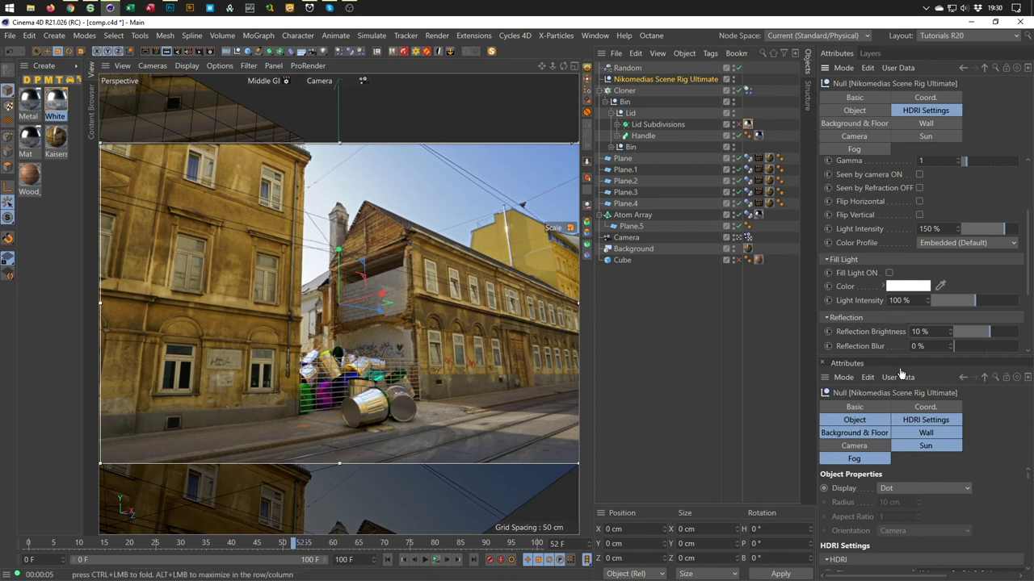
left_click(919, 331)
type("5")
key("Return")
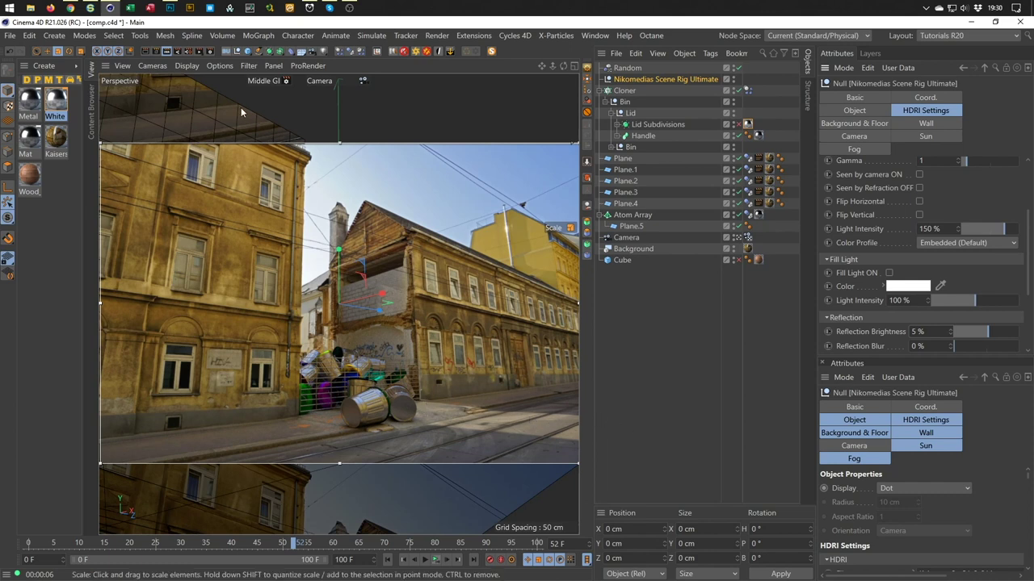
Stop the live render, activate the rig's sun, choose Low GI preview, and rotate the sun to −54° horizontally.
left_click(167, 50)
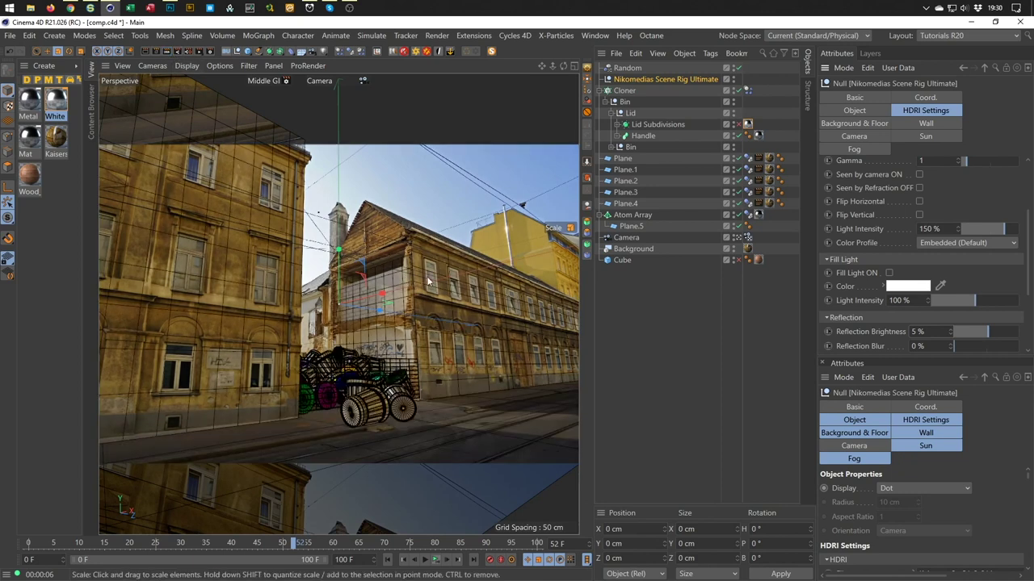
left_click(921, 135)
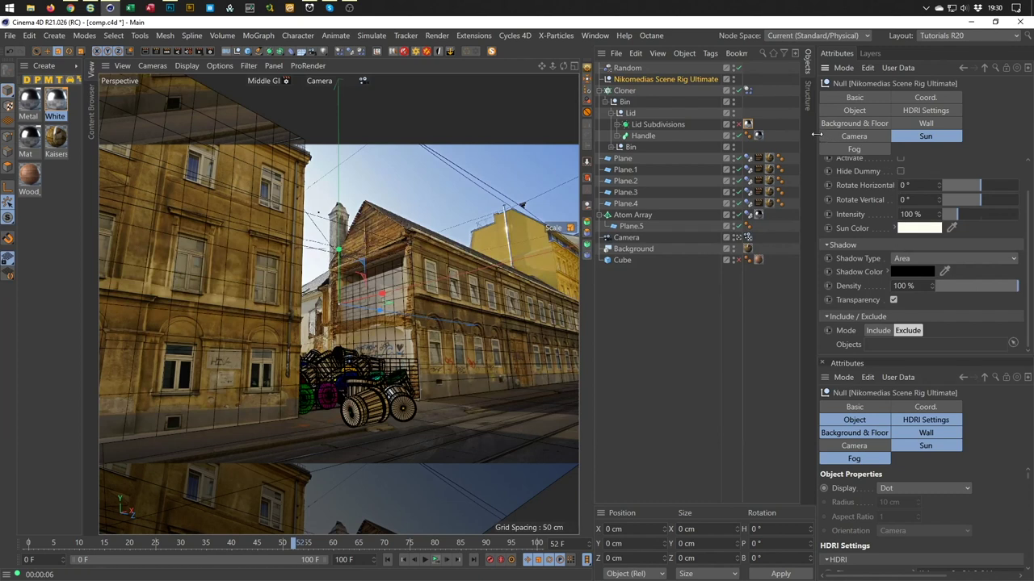
left_click_drag(815, 134, 807, 135)
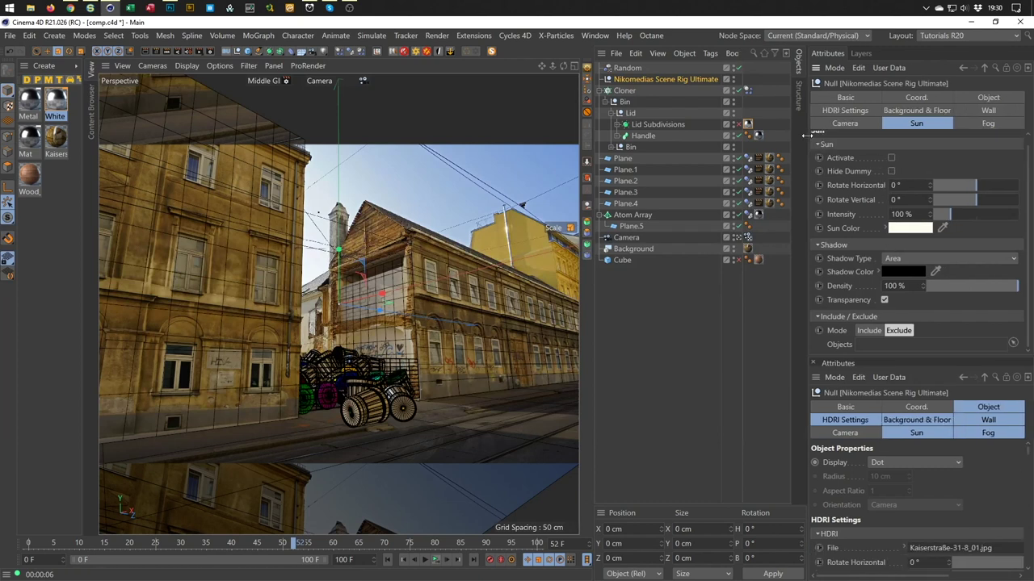
left_click(892, 159)
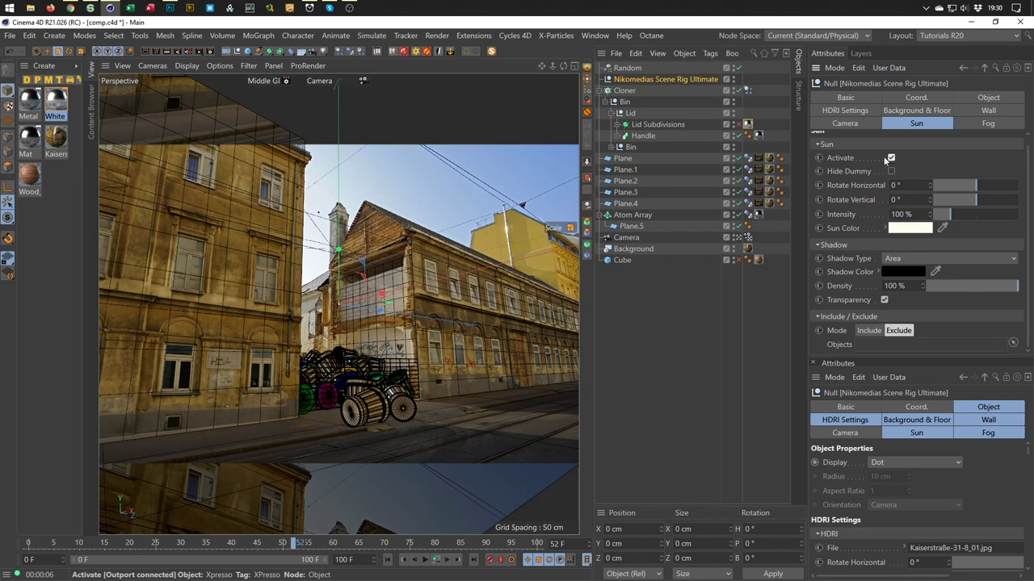
left_click(287, 81)
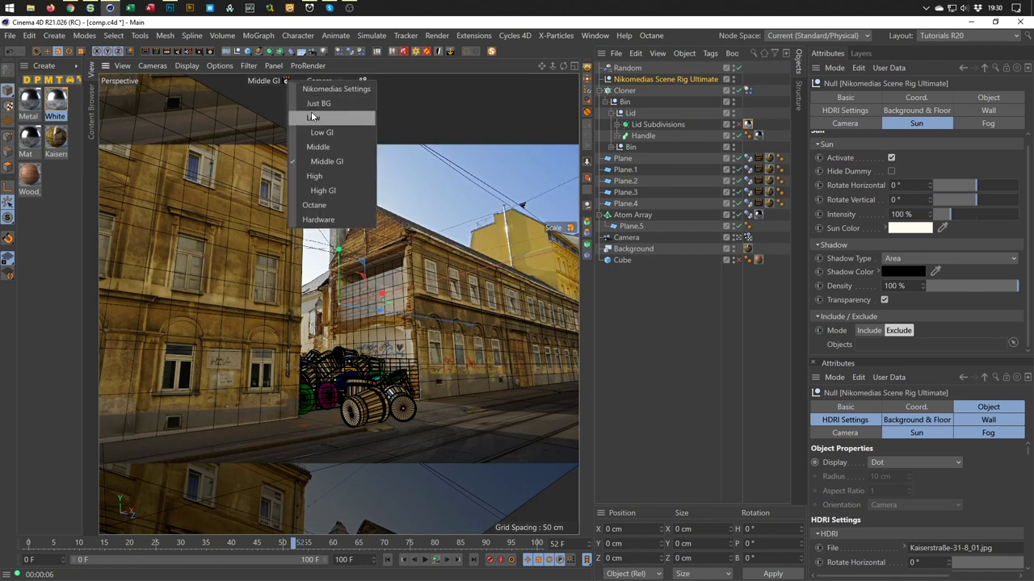
left_click(319, 131)
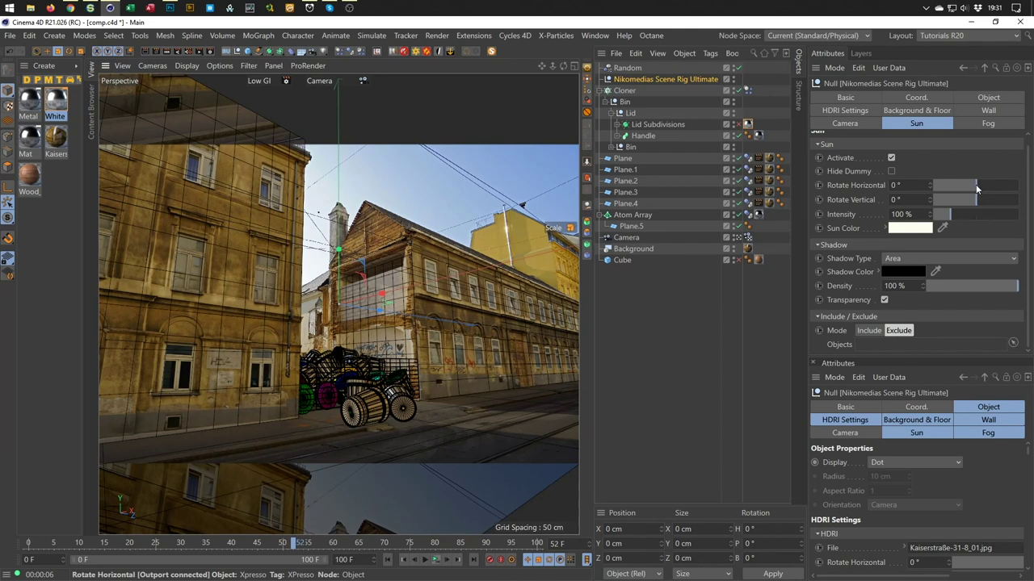
left_click_drag(975, 188, 961, 185)
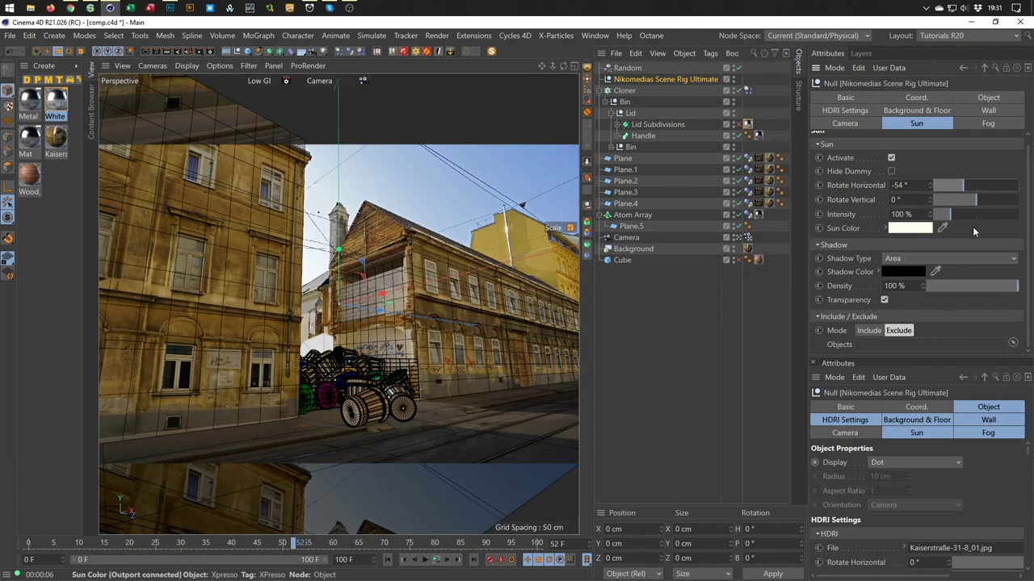
Check the sun in the Top view and set its horizontal rotation to −89°.
middle_click(434, 234)
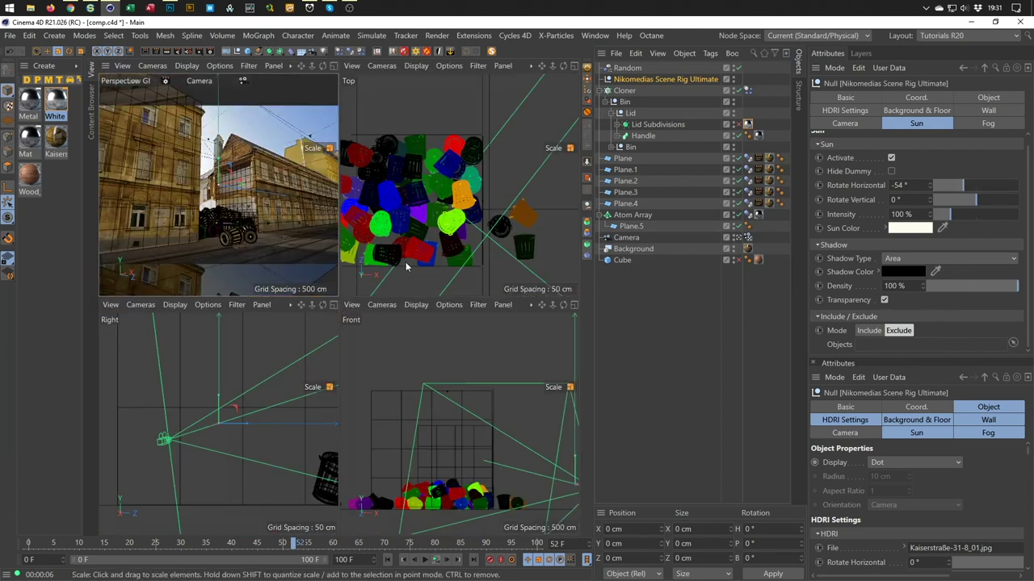
middle_click(488, 236)
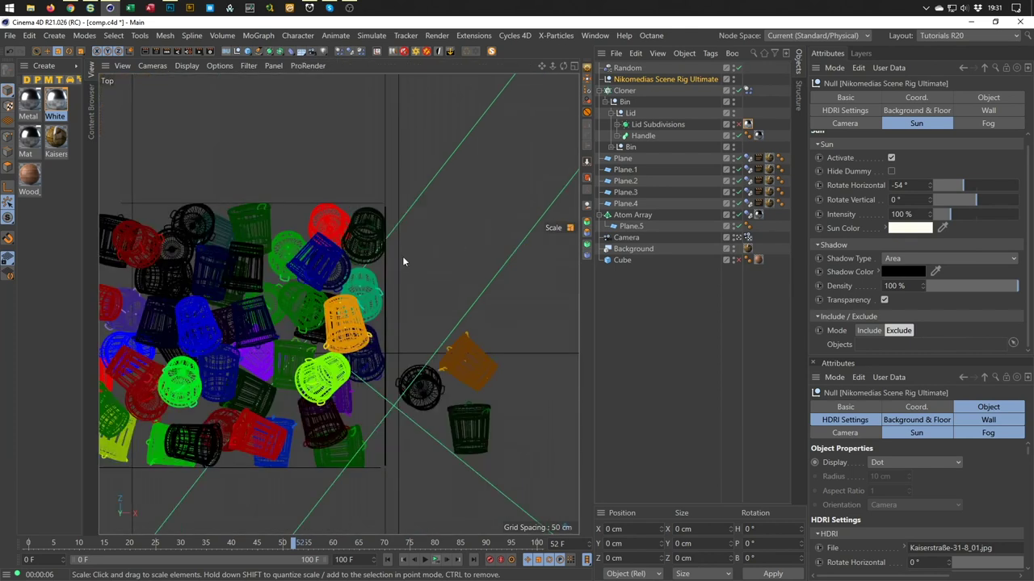
scroll(403, 256, "down", 8)
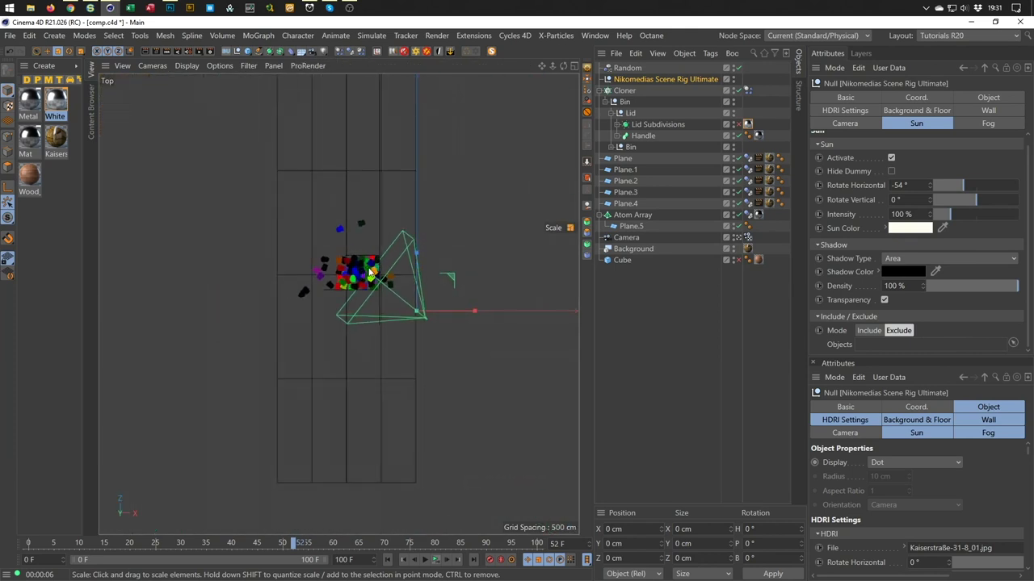
scroll(359, 274, "down", 5)
scroll(345, 221, "up", 3)
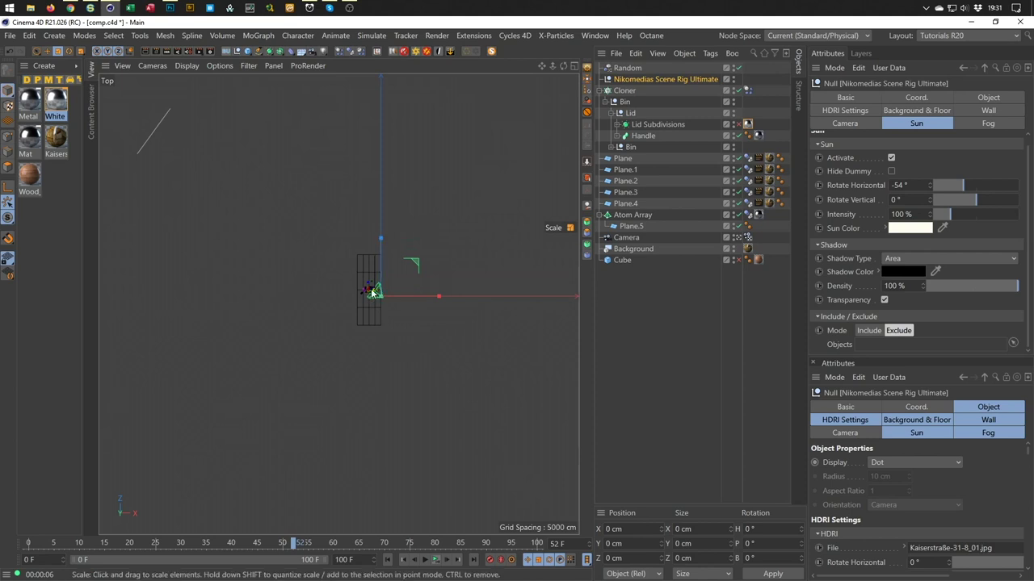
scroll(370, 290, "up", 5)
scroll(354, 256, "down", 6)
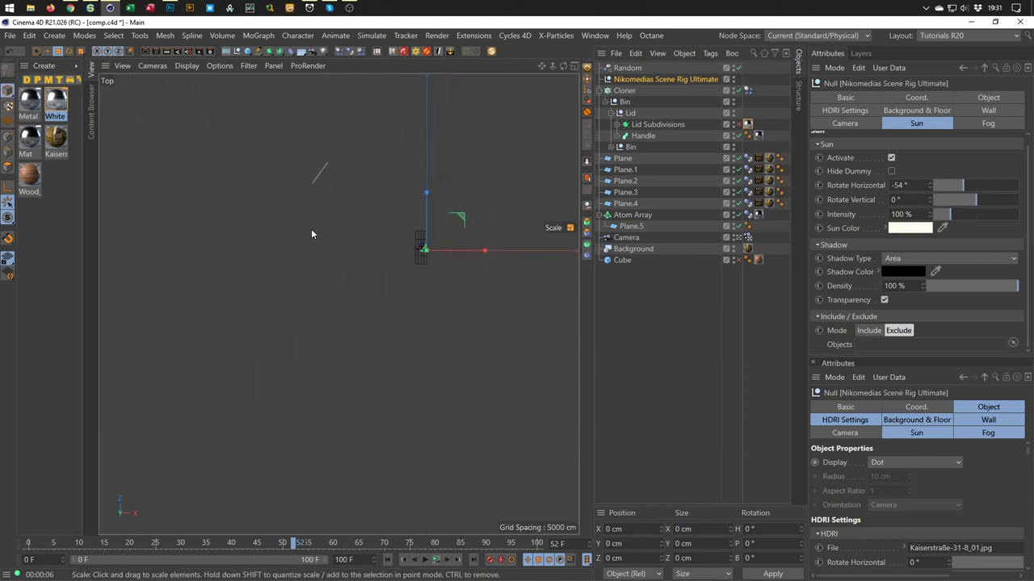
left_click_drag(930, 186, 931, 217)
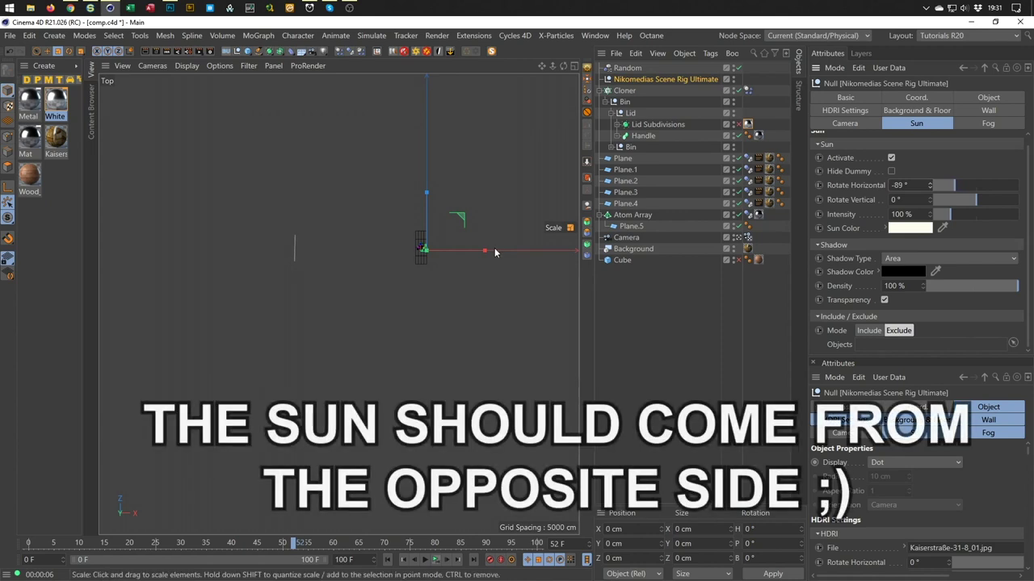
Check the sun from the Right view, raise it to 14° vertical, and return to Perspective.
middle_click(359, 270)
middle_click(292, 245)
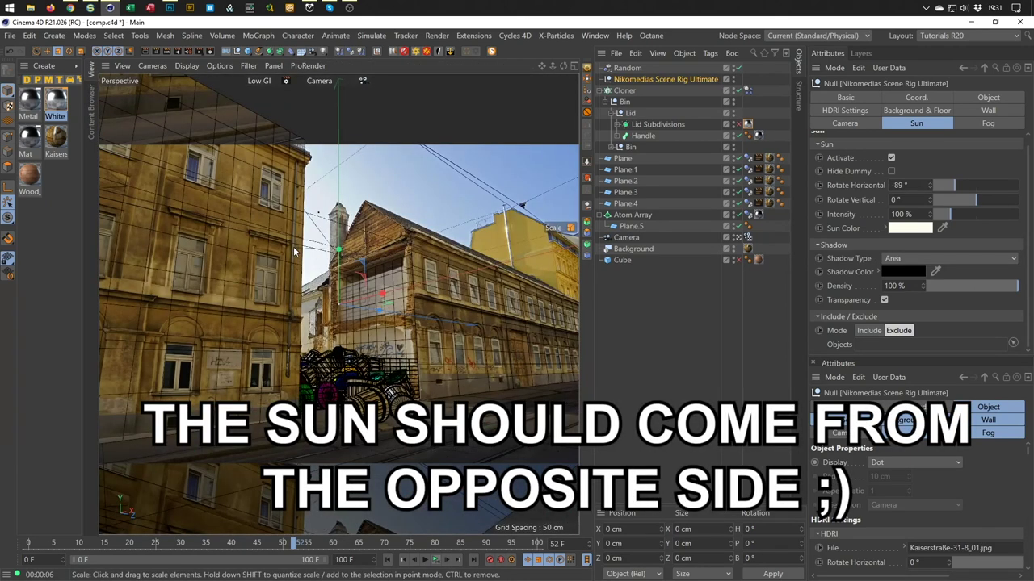
middle_click(323, 263)
middle_click(289, 388)
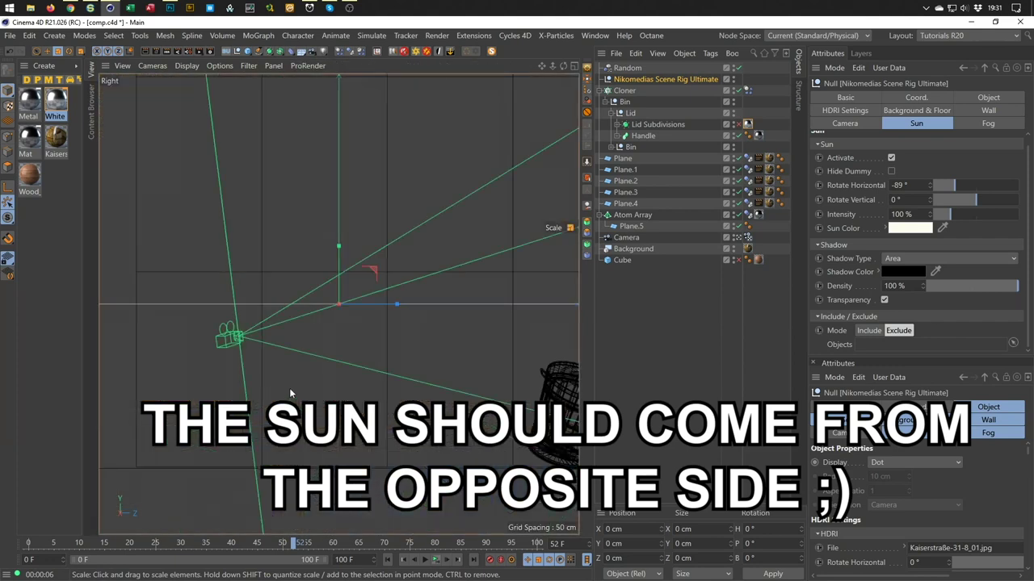
right_click_drag(273, 376, 272, 396, "alt")
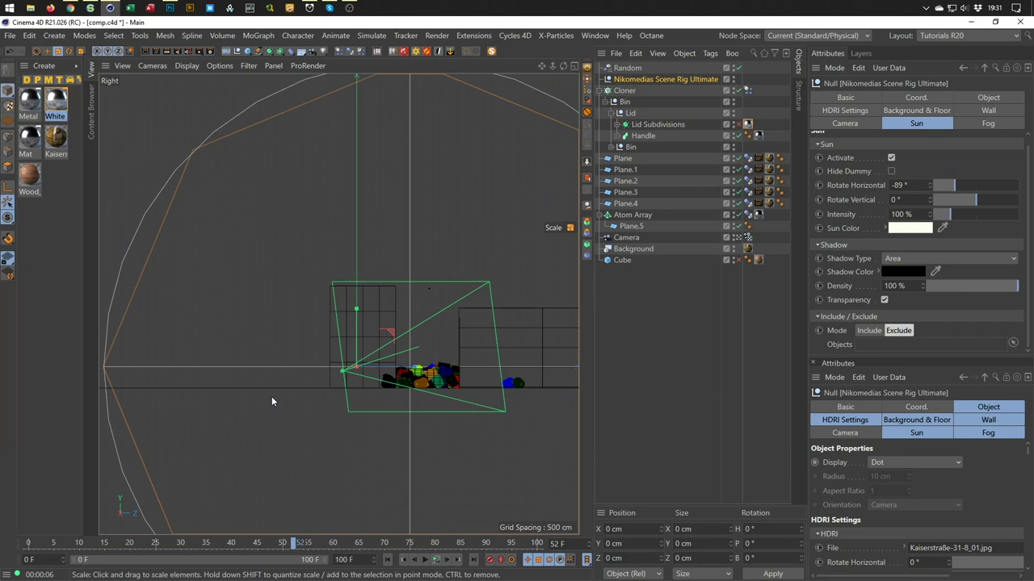
middle_click(271, 396)
middle_click(271, 395)
right_click_drag(368, 231, 334, 245, "alt")
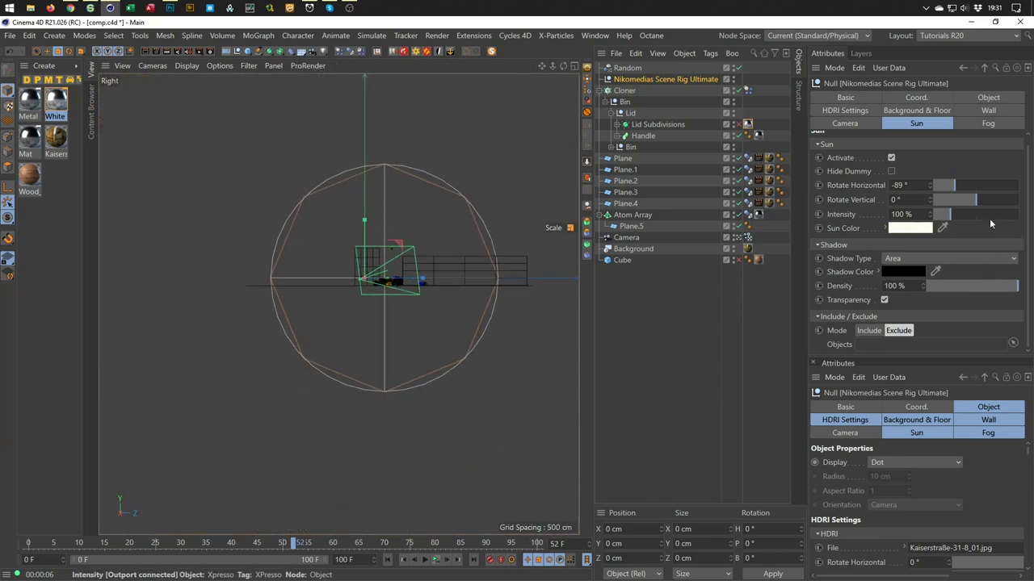
left_click_drag(977, 204, 980, 208)
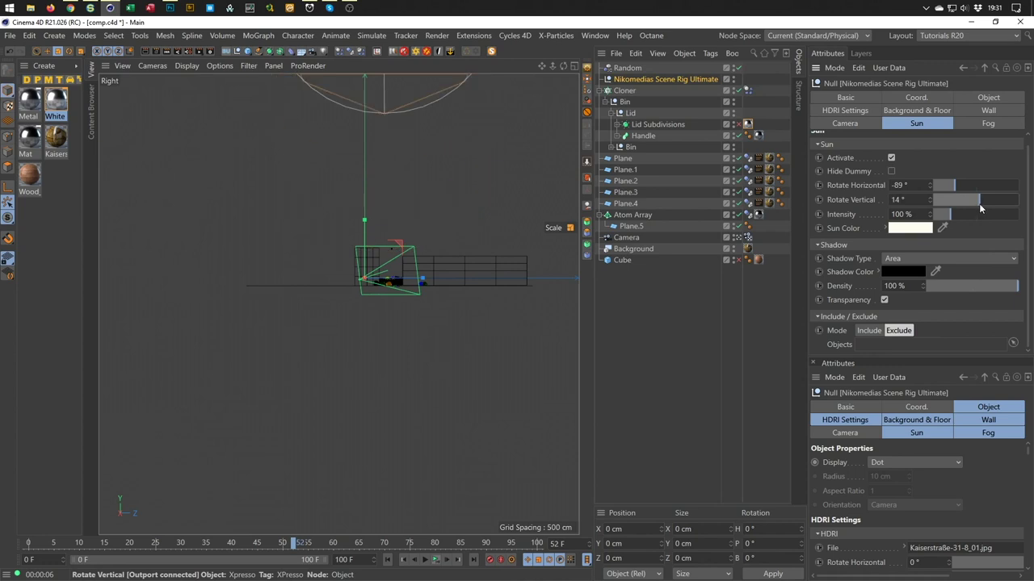
middle_click(415, 243)
middle_click(255, 199)
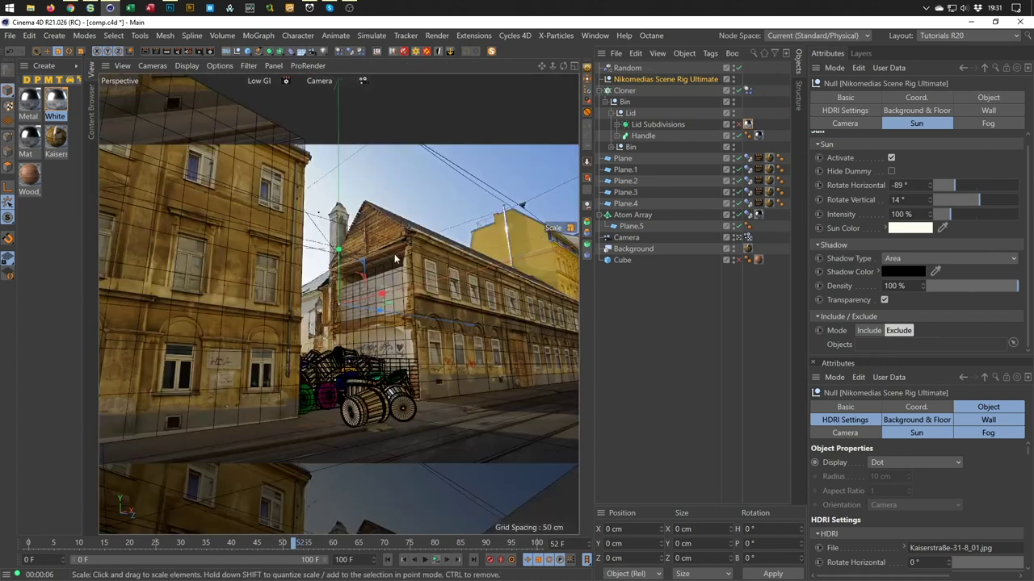
Start the Interactive Render Region and drag the sun's vertical angle to test positions.
left_click(168, 50)
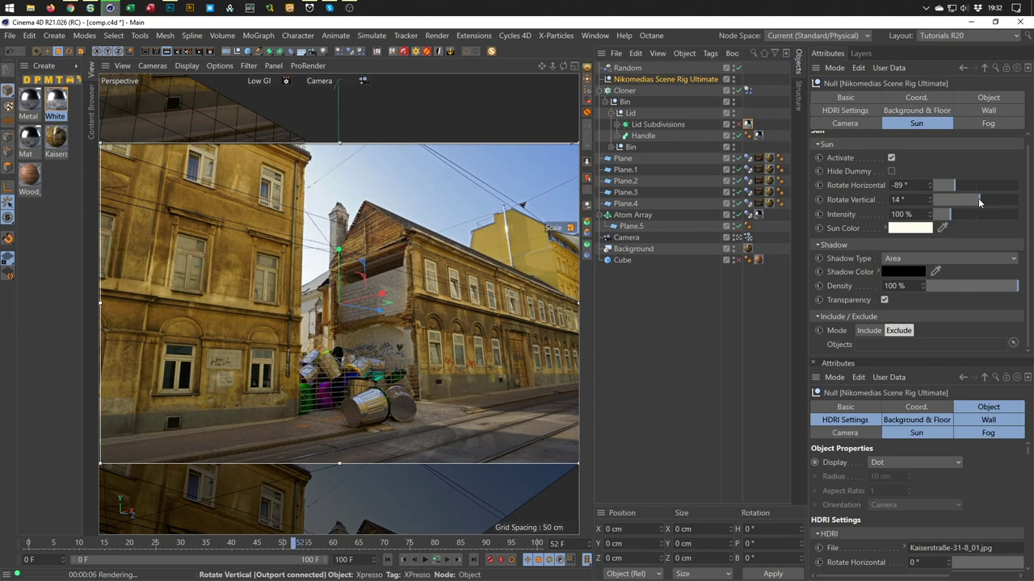
mouse_move(979, 202)
left_mouse_down()
mouse_move(989, 206)
mouse_move(982, 215)
left_mouse_up()
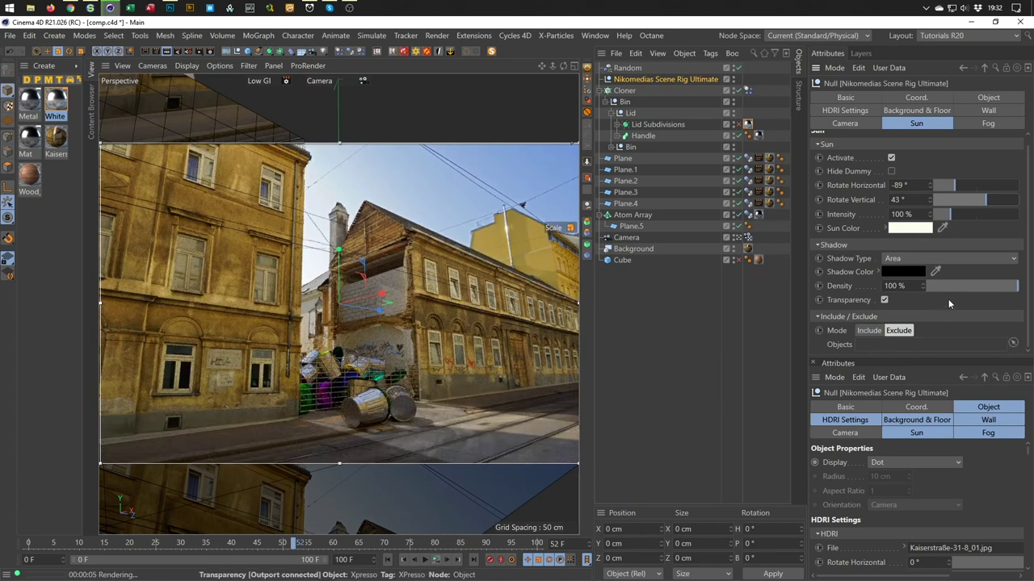
left_click(980, 204)
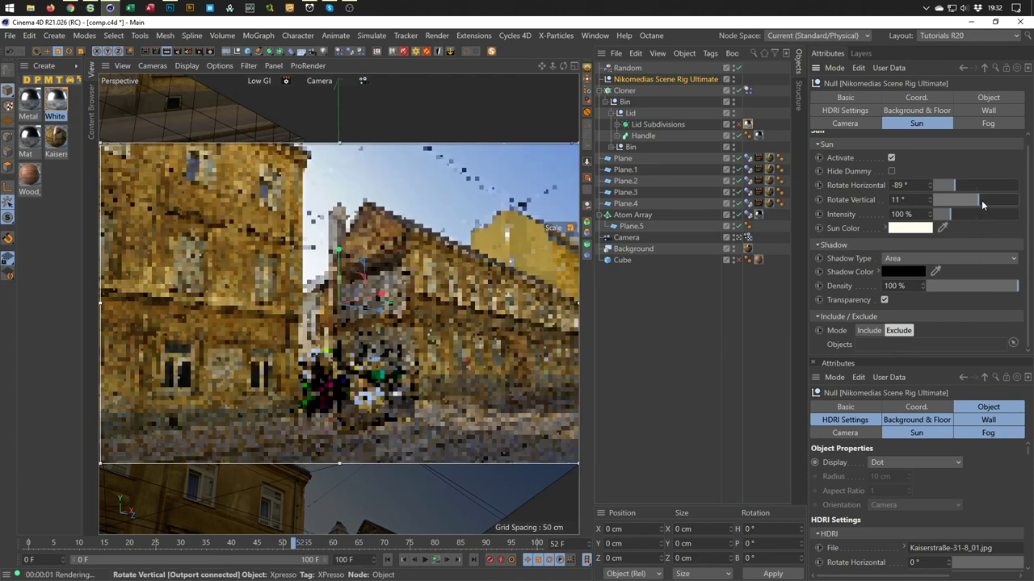
left_click_drag(982, 205, 965, 206)
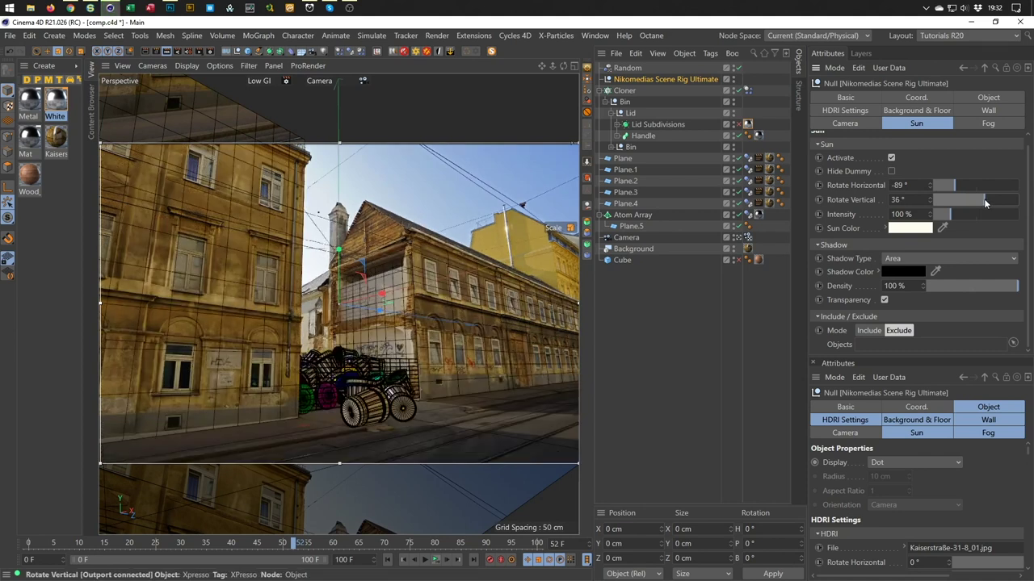
left_click(983, 199)
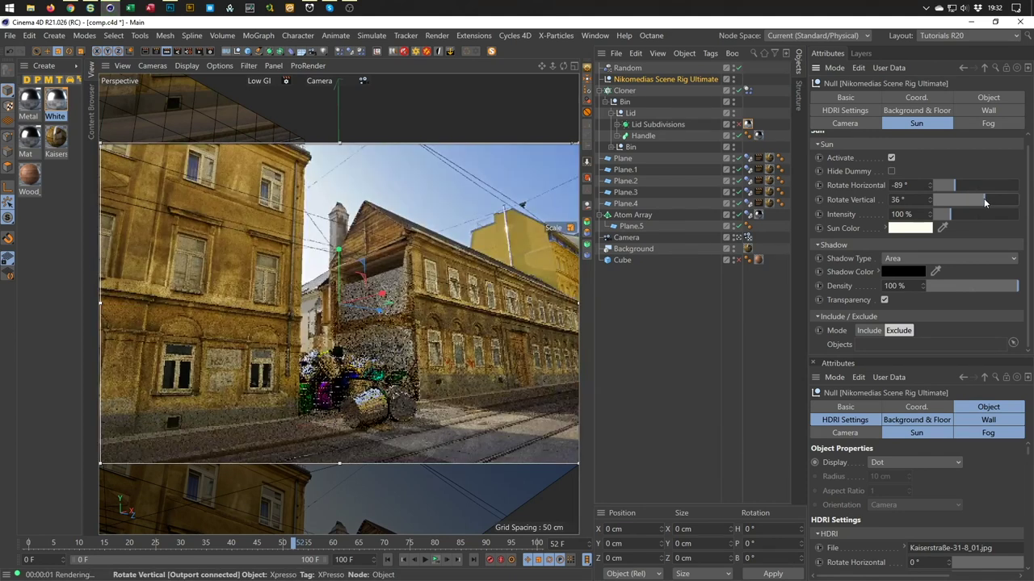
Settle the sun's vertical angle at 28° after trying 15°, 30° and 40°, then stop the live render.
left_click(985, 200)
type("15")
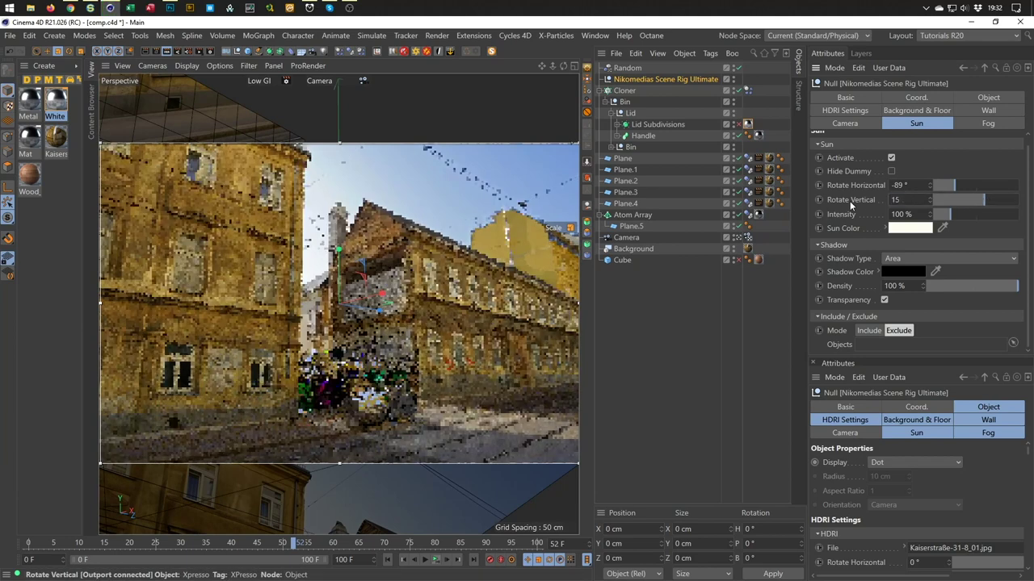
key("Return")
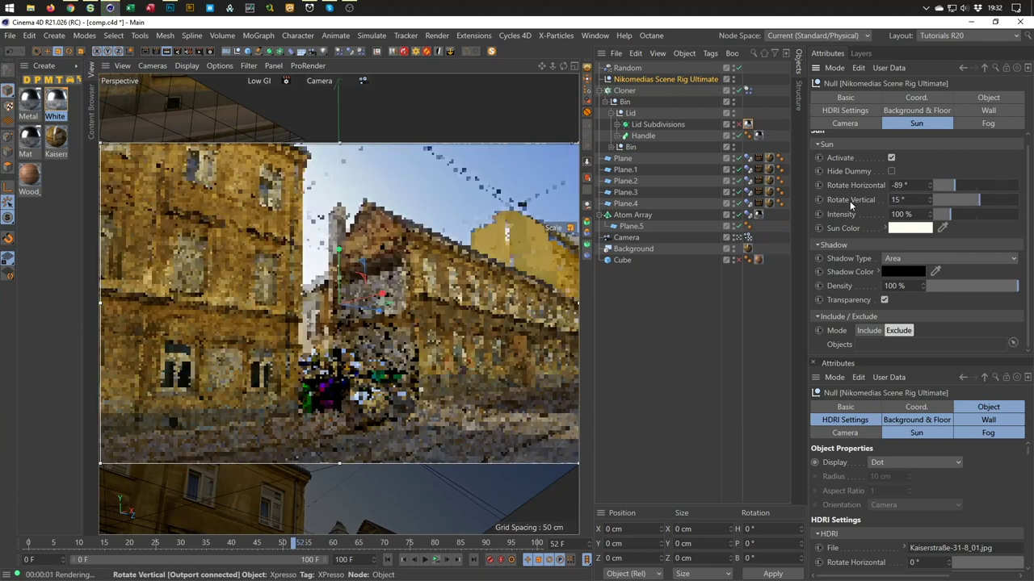
left_click(904, 199)
type("20")
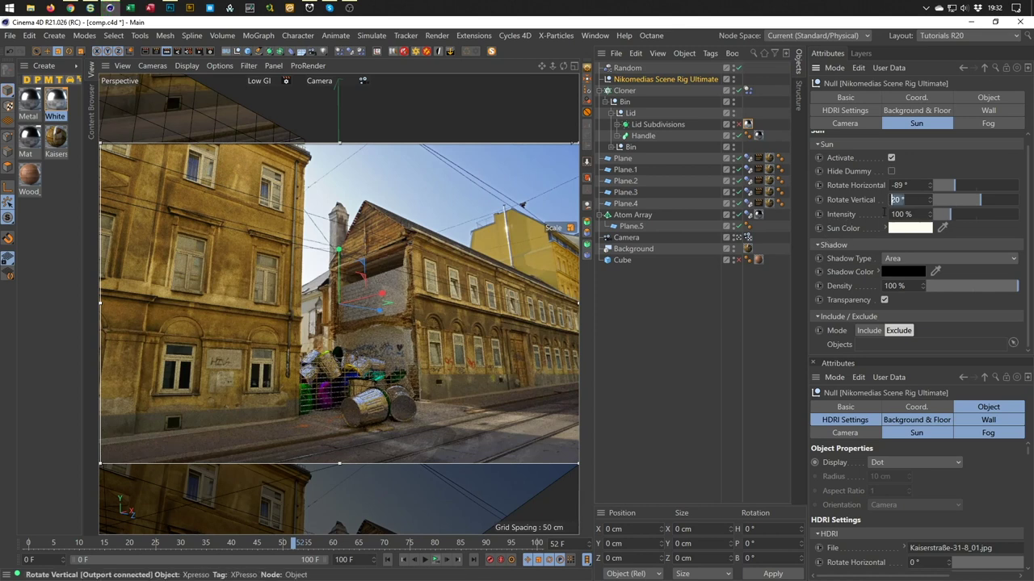
type("30")
key("Return")
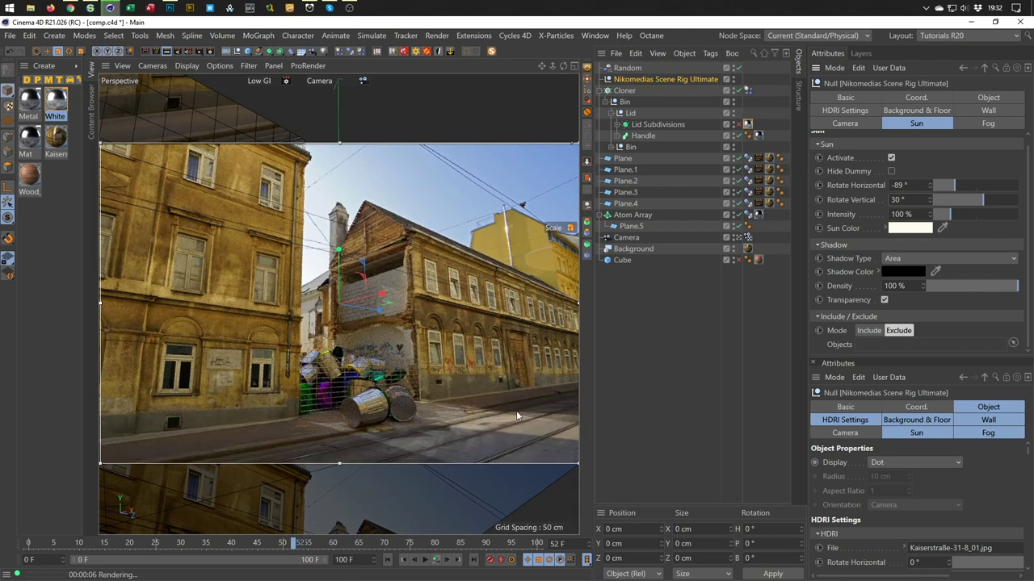
left_click(900, 200)
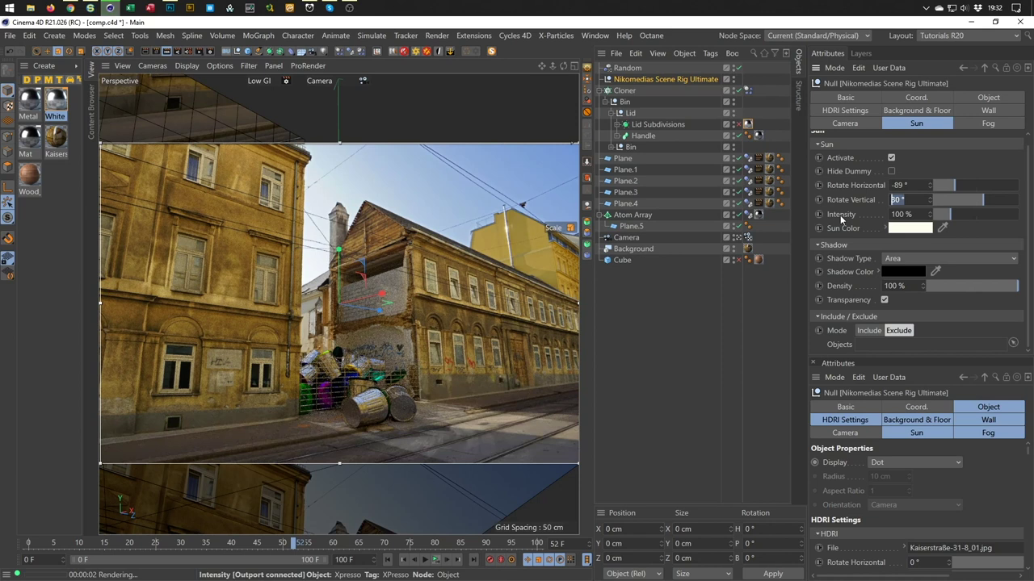
type("40")
key("Return")
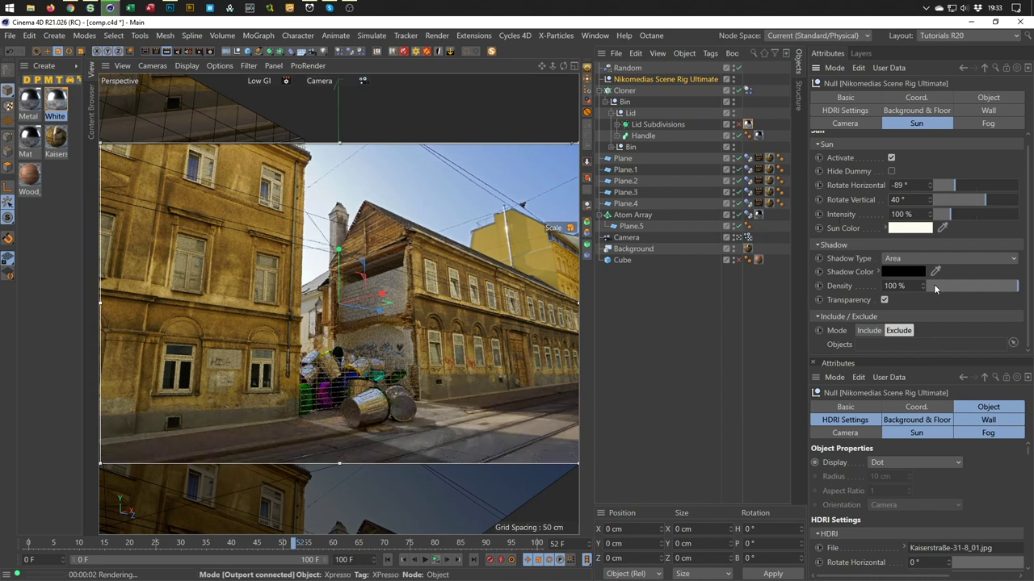
type("28")
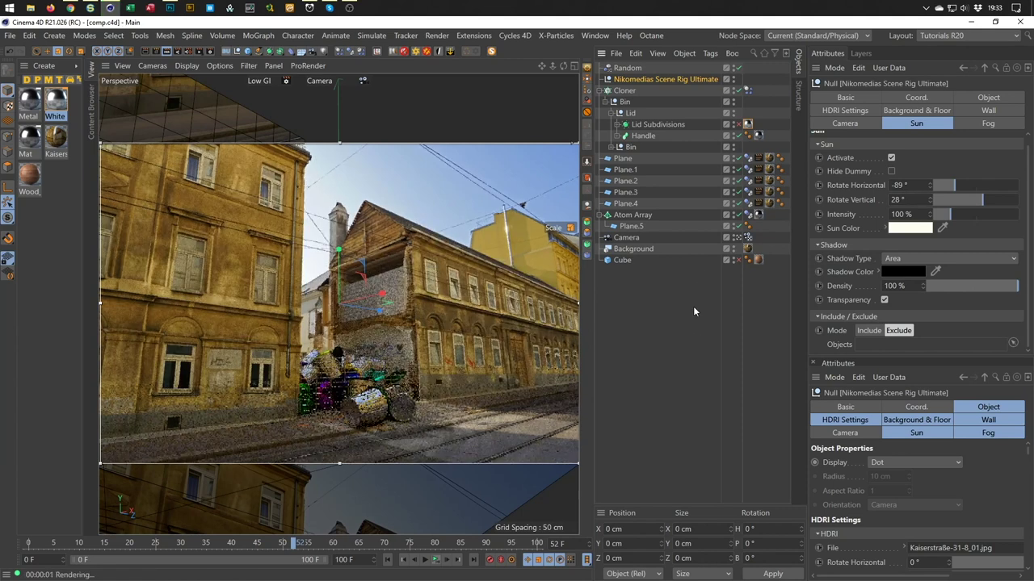
left_click(168, 50)
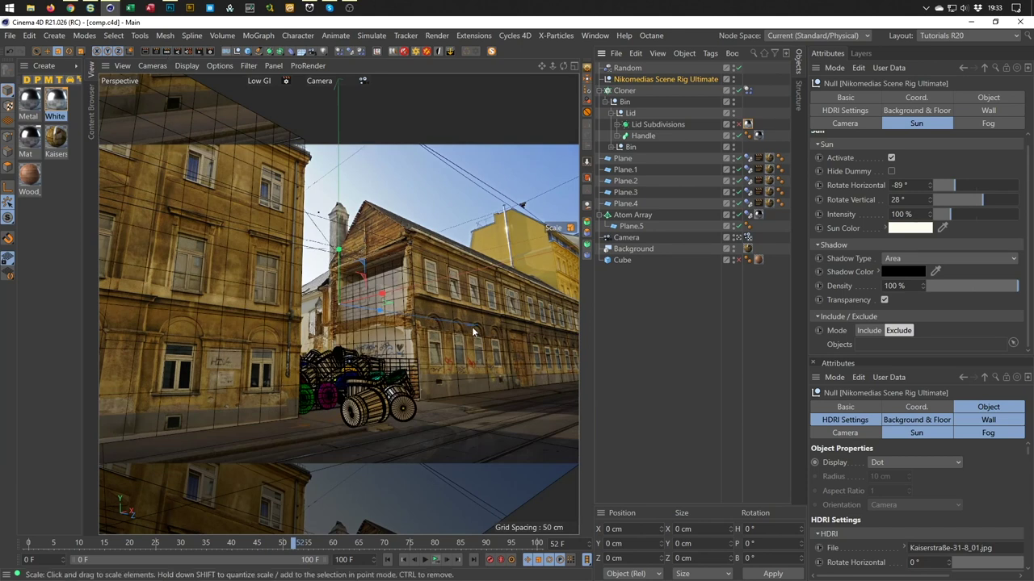
Rewind to frame 0, disable ambient occlusion, and set a 20% shading error threshold.
left_click(388, 563)
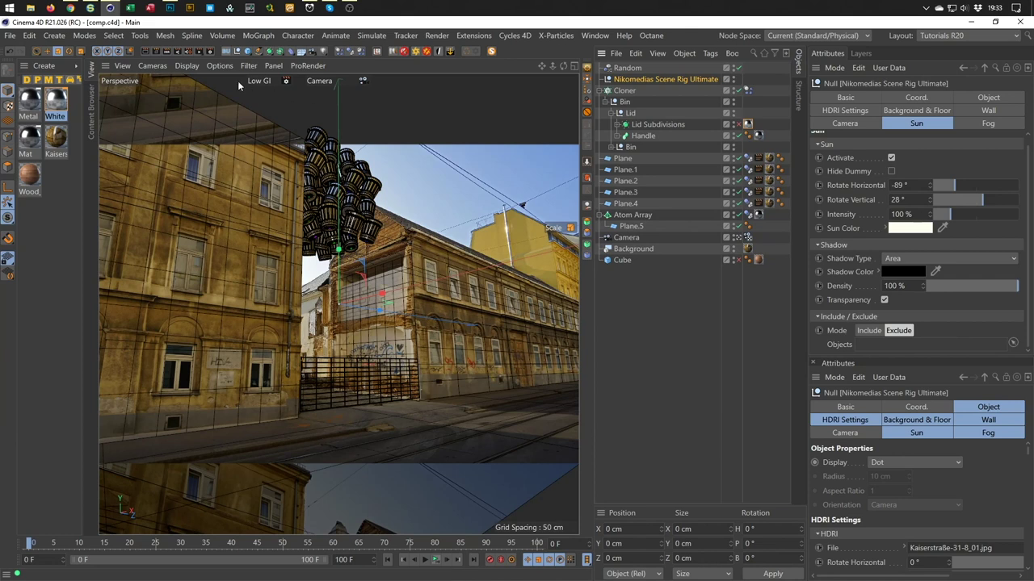
left_click(210, 51)
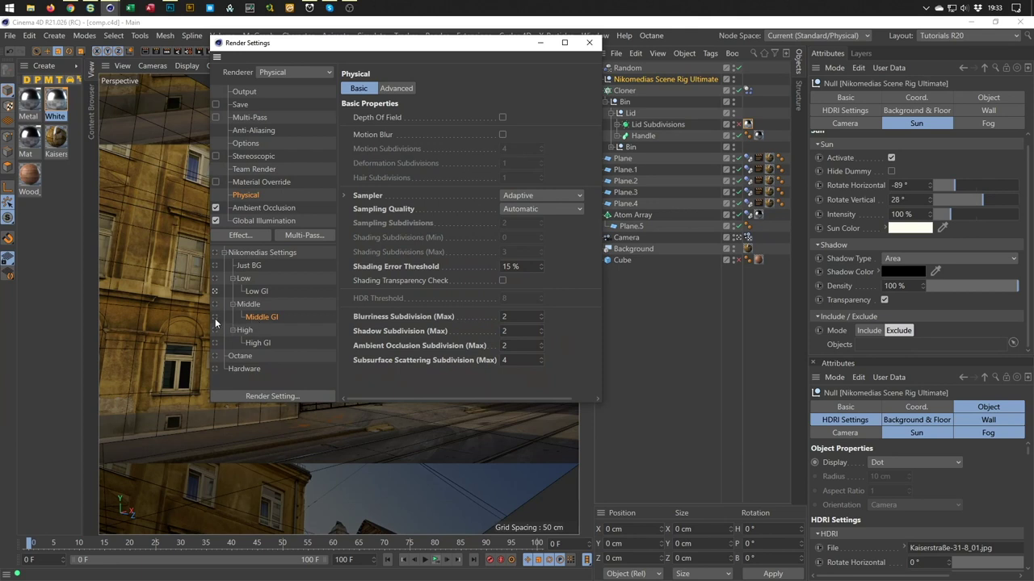
left_click(216, 207)
type("20")
key("Return")
Set blurriness subdivisions to 1 and subsurface scattering to 2, then start the final render.
type("1")
key("Tab")
key("Tab")
key("Tab")
type("2")
left_click(589, 42)
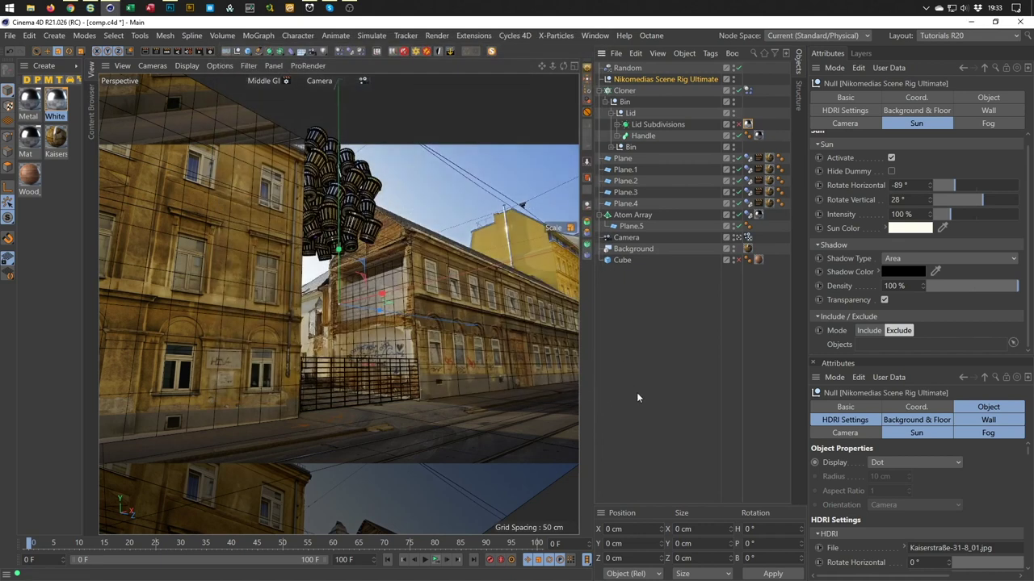
key("shift+r")
Confirm the 101-frame render, play back the finished sequence, then close the Picture Viewer.
key("Return")
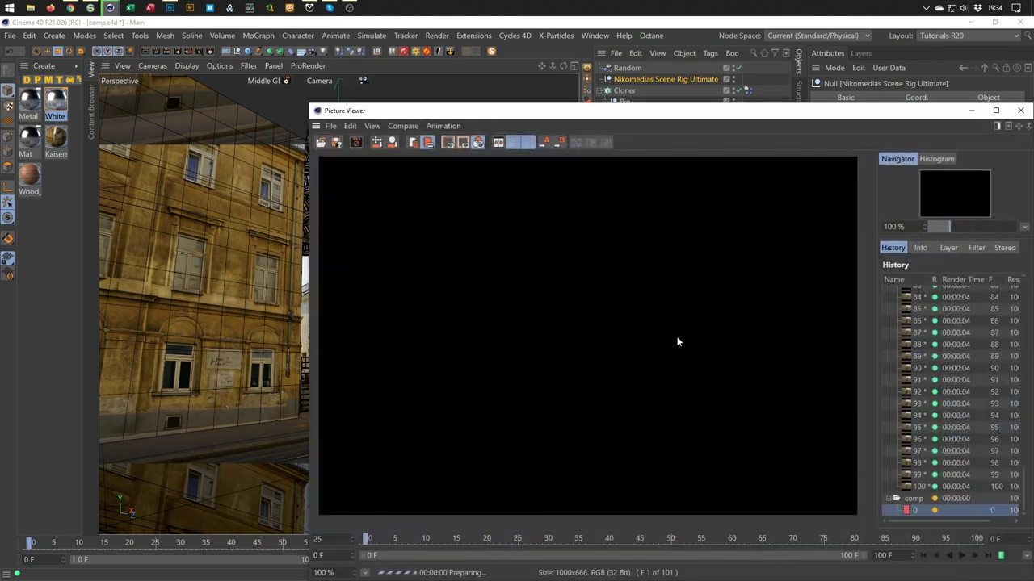
left_click_drag(753, 113, 735, 62)
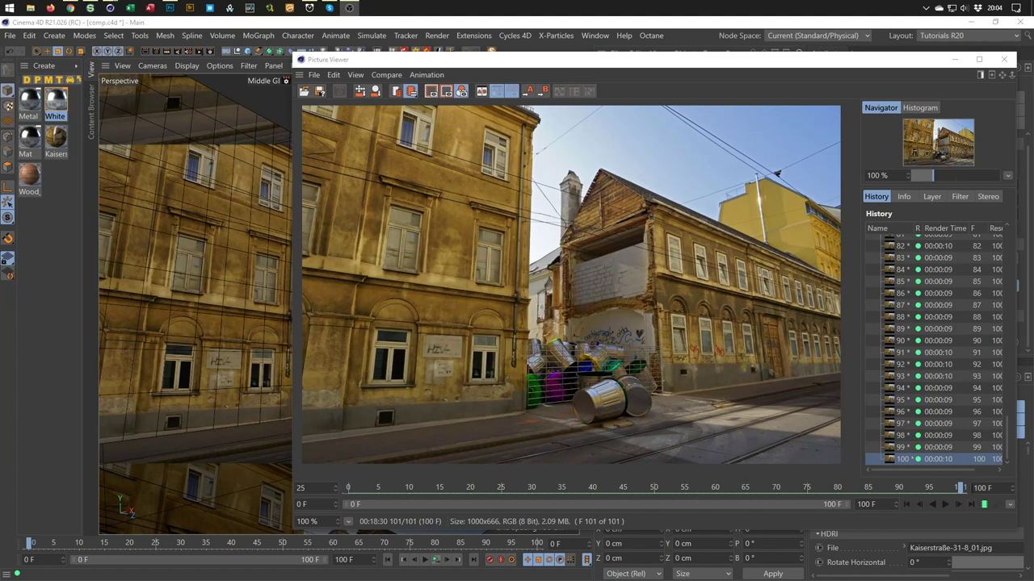
left_click(944, 504)
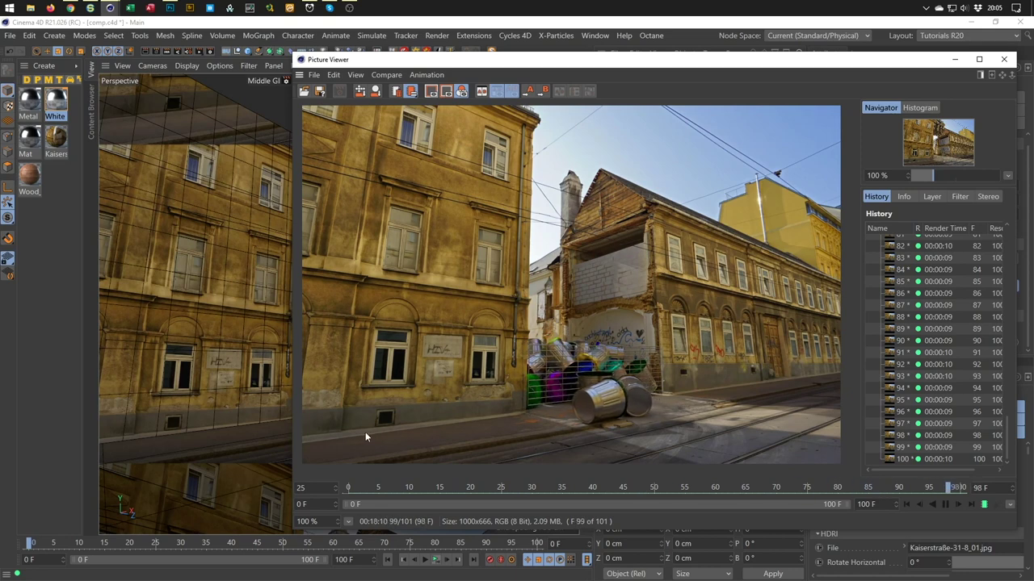
left_click(1004, 59)
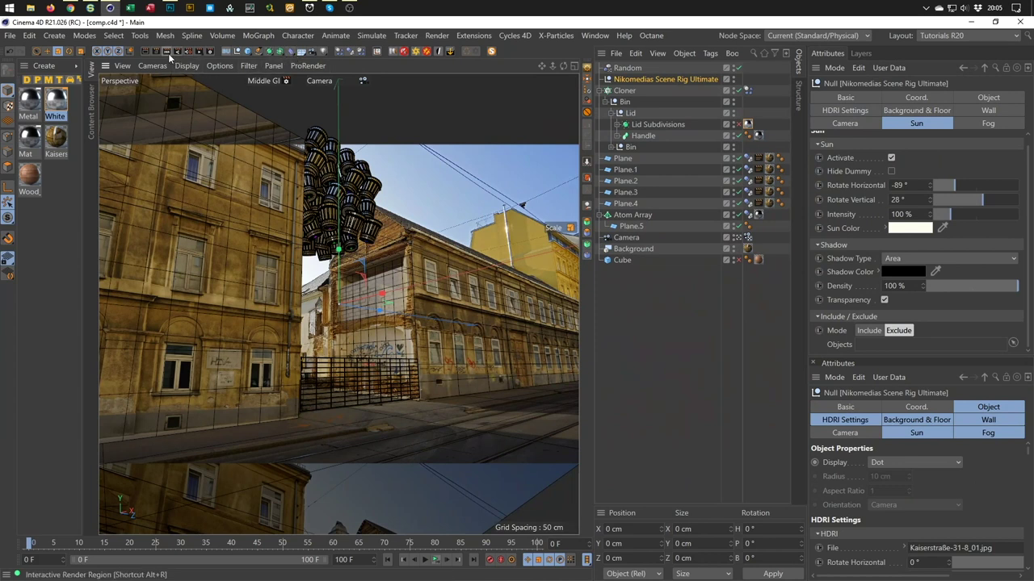
Select the Low GI preset, then in its Render Settings choose a Fixed sampler with 2 subdivisions.
left_click(285, 81)
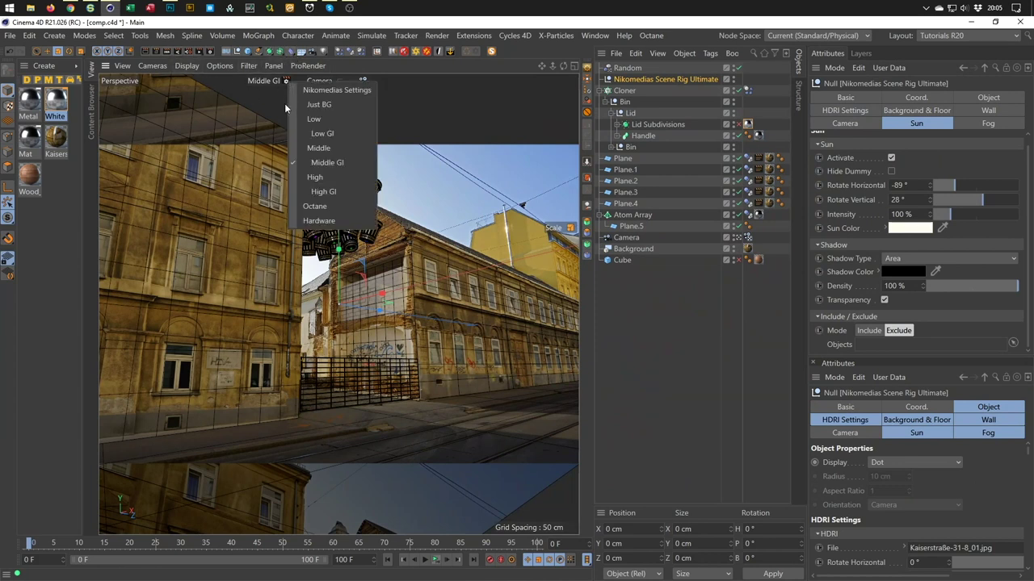
left_click(345, 134)
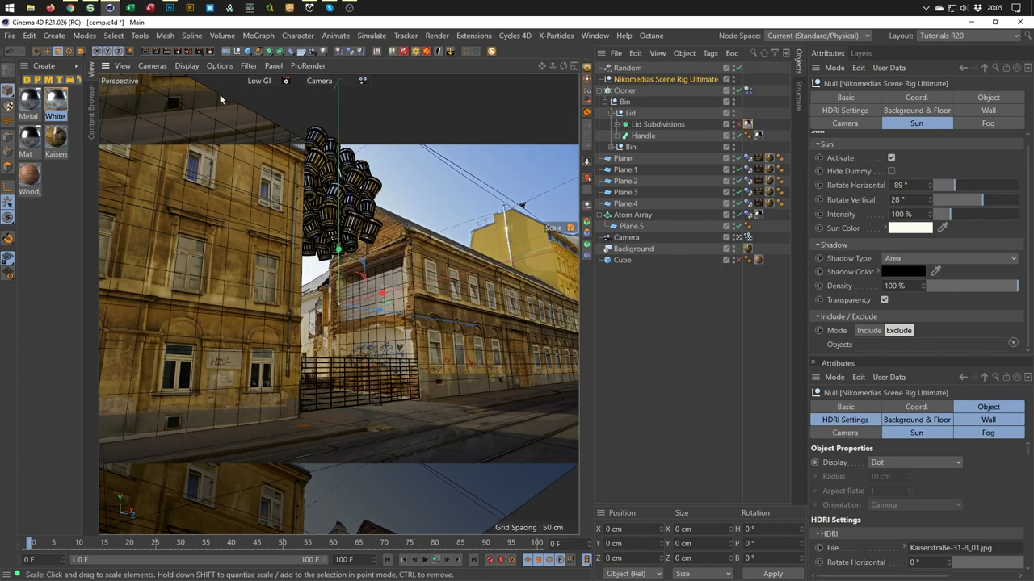
left_click(212, 52)
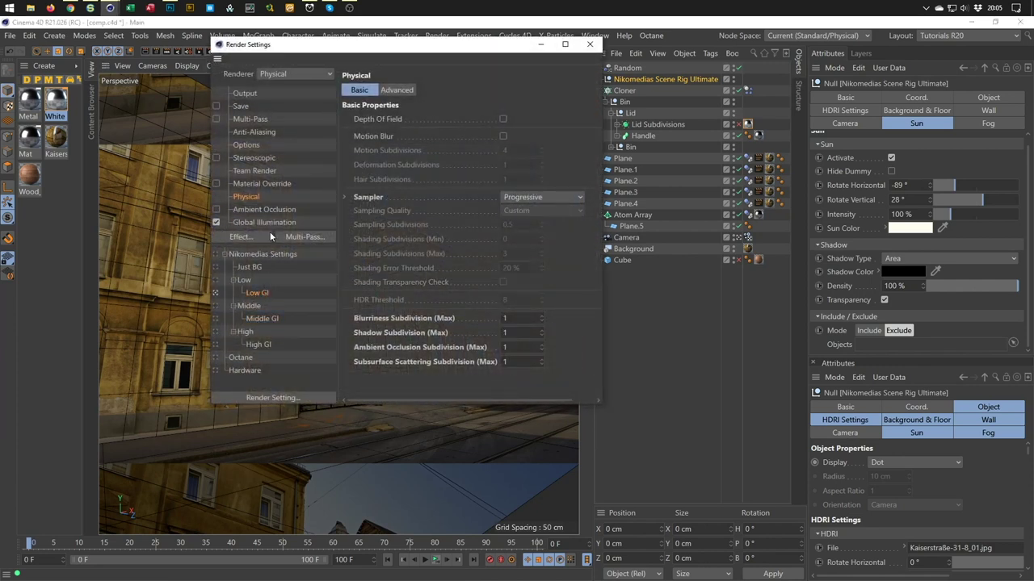
left_click(516, 198)
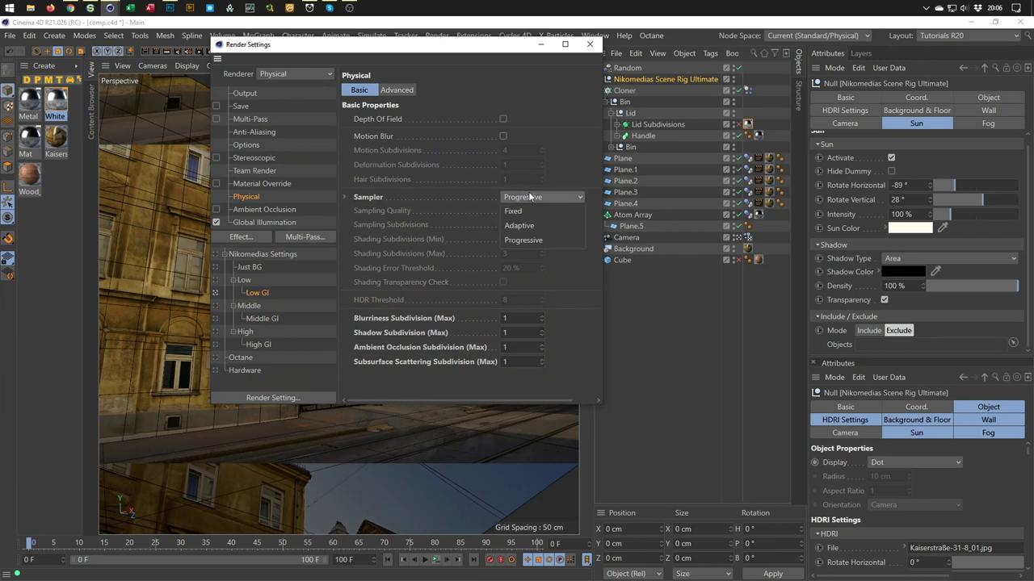
left_click(533, 223)
double_click(508, 225)
type("2")
key("Return")
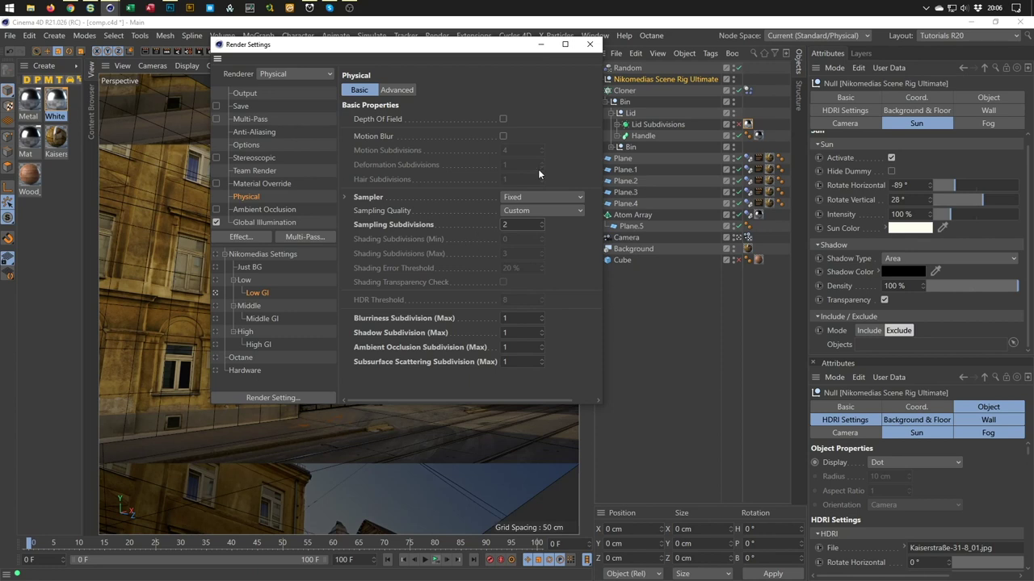
left_click(590, 45)
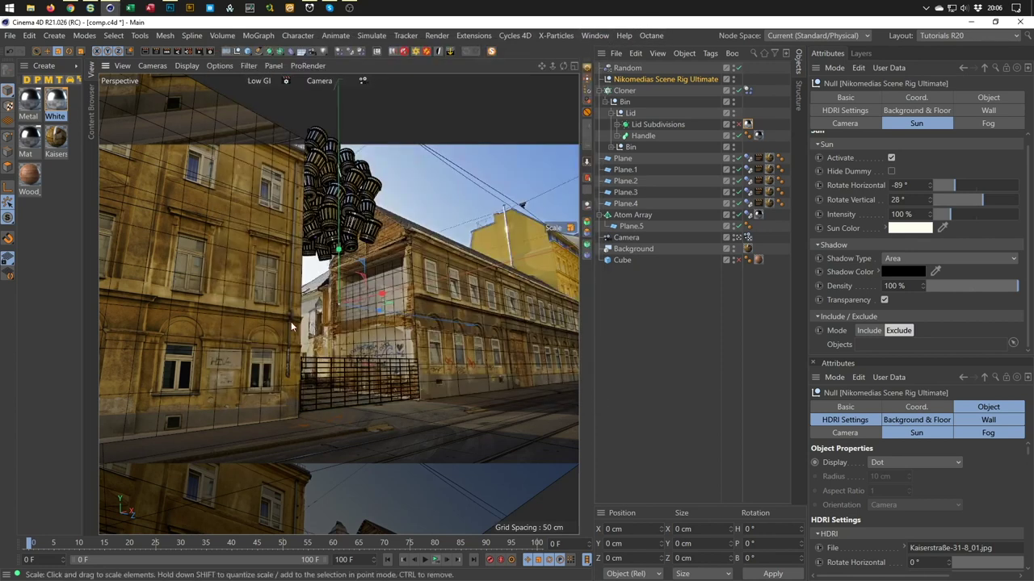
Re-enable the interactive render region, shift Plane.4 about 43 cm along X and turn it roughly -6°.
left_click(168, 50)
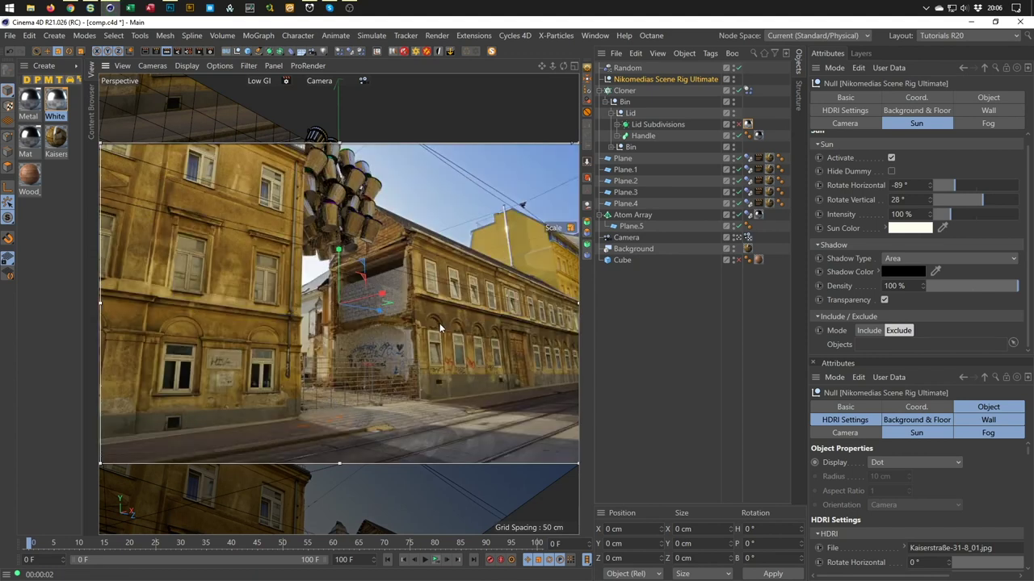
left_click(244, 310)
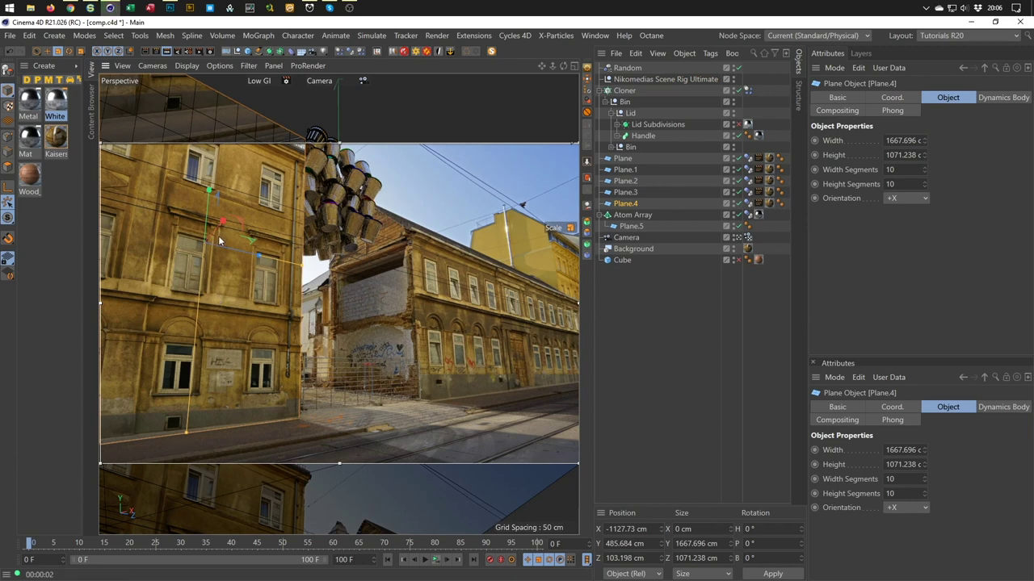
key("e")
left_click_drag(223, 226, 218, 239)
key("r")
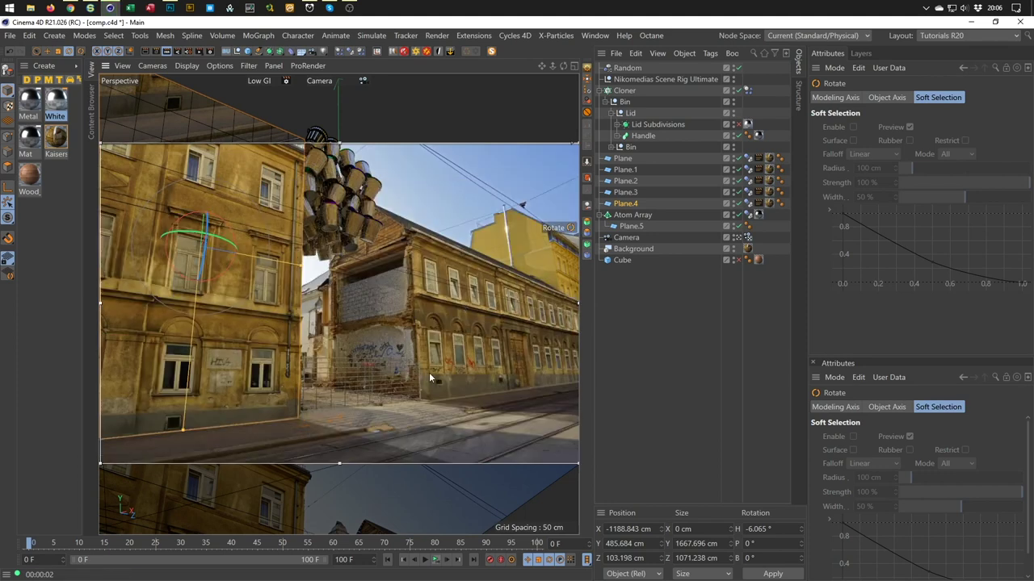
left_click(457, 374)
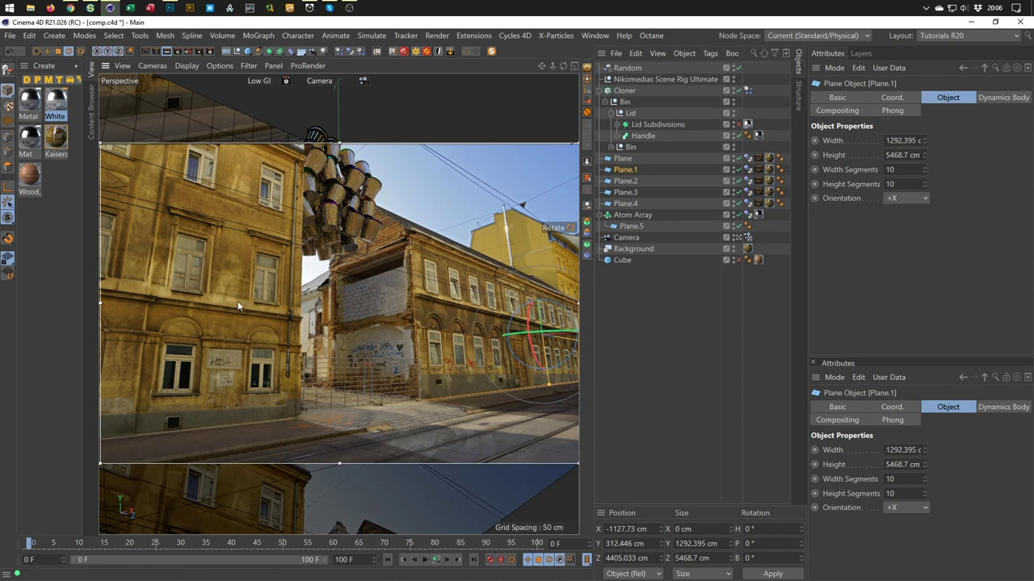
Uncheck Cast Shadows in the Compositing tags of Plane through Plane.4, then select Plane.1.
left_click(485, 304, "shift")
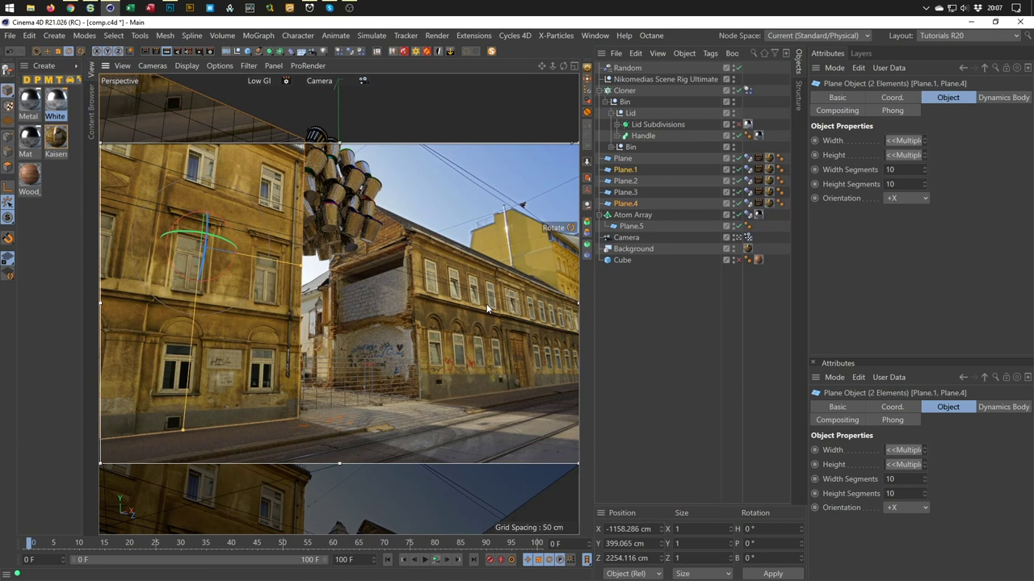
left_click(758, 170)
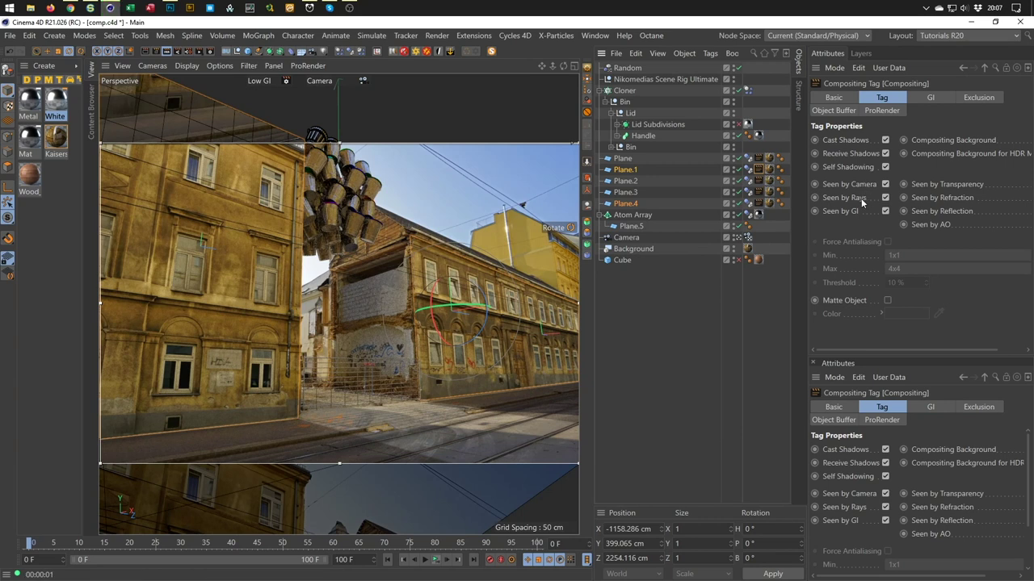
left_click(885, 153)
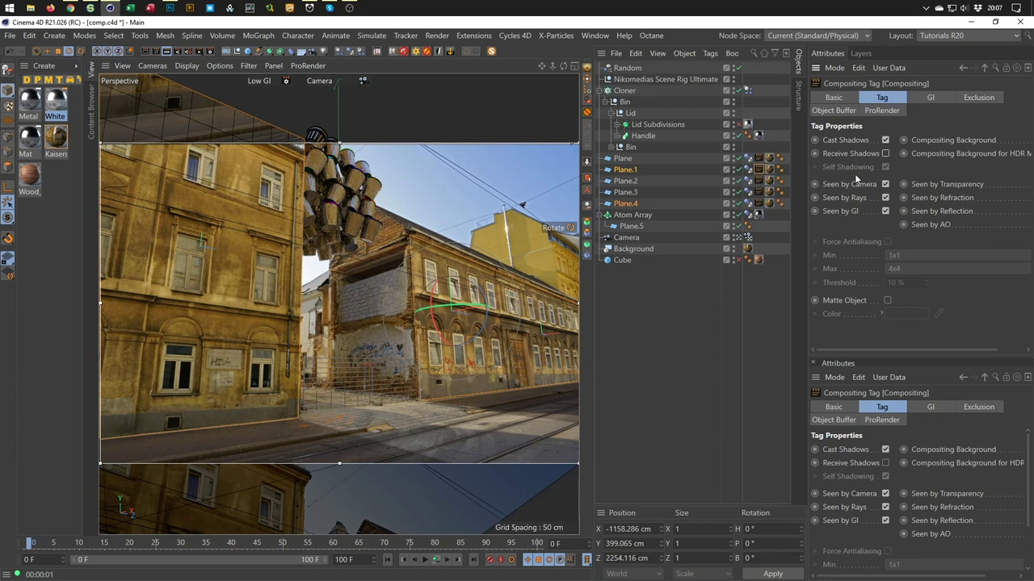
left_click(759, 203)
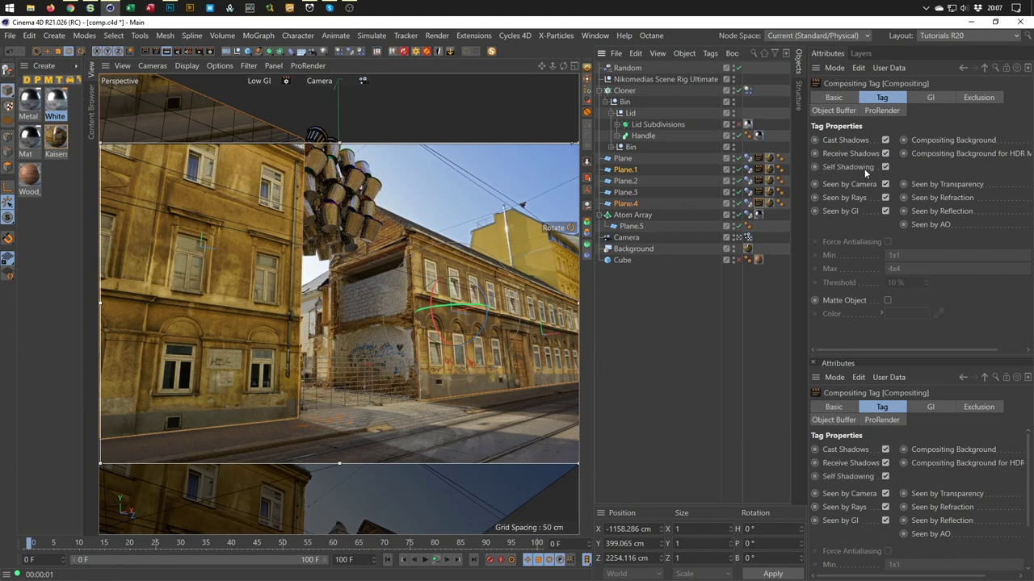
left_click(885, 140)
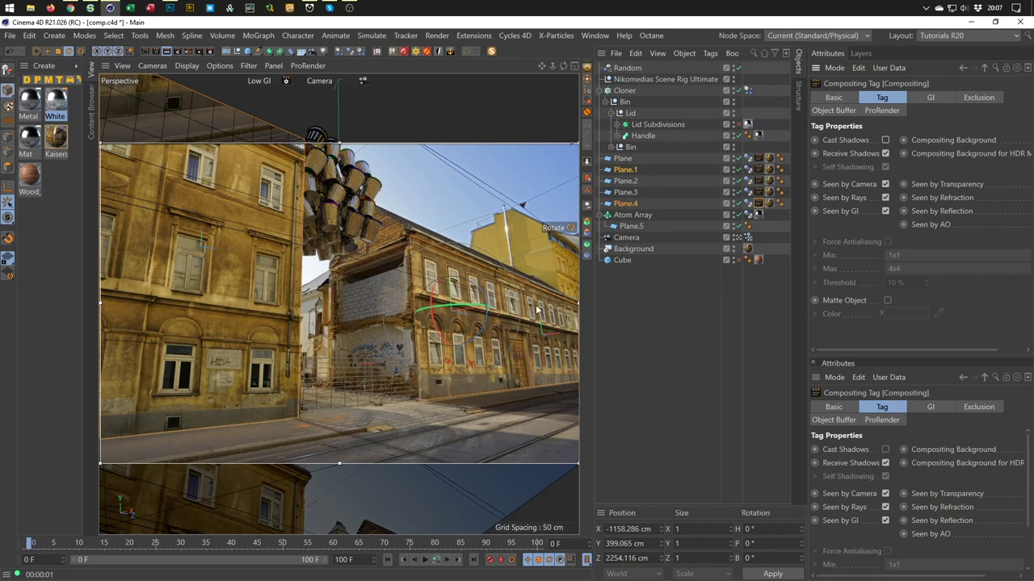
left_click(757, 170)
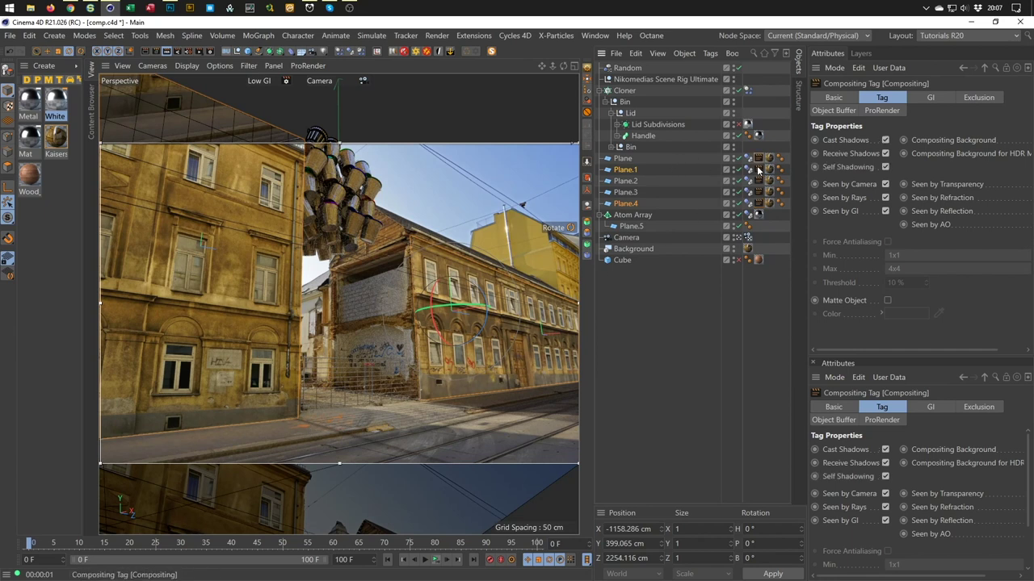
left_click(760, 205, "shift")
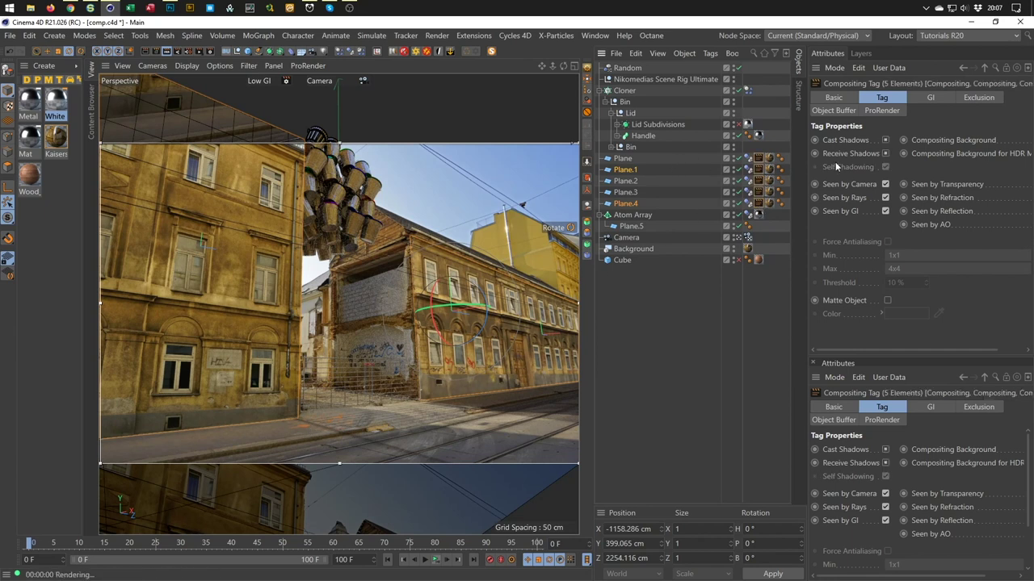
left_click(885, 140)
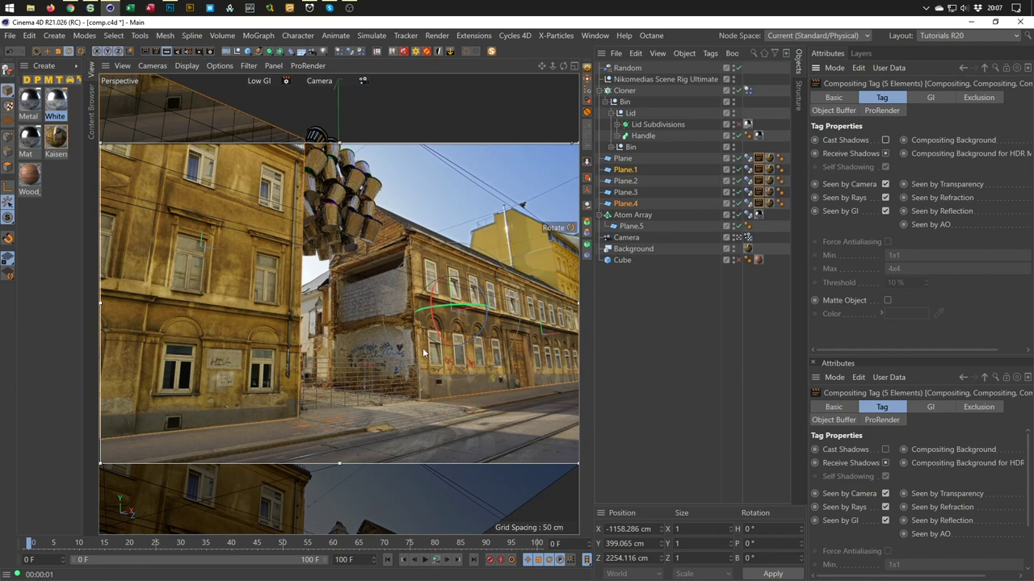
left_click(668, 419)
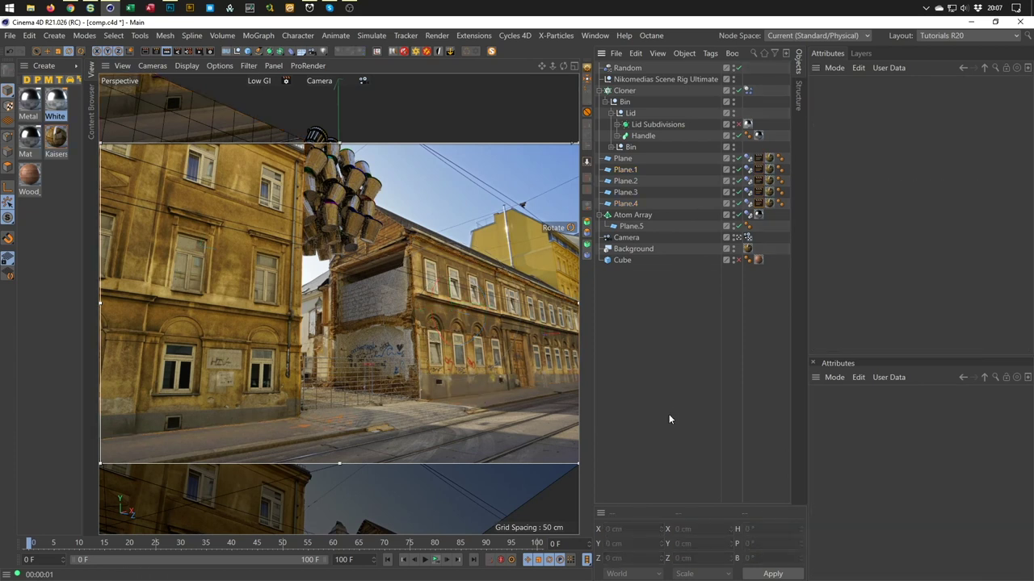
left_click(469, 390)
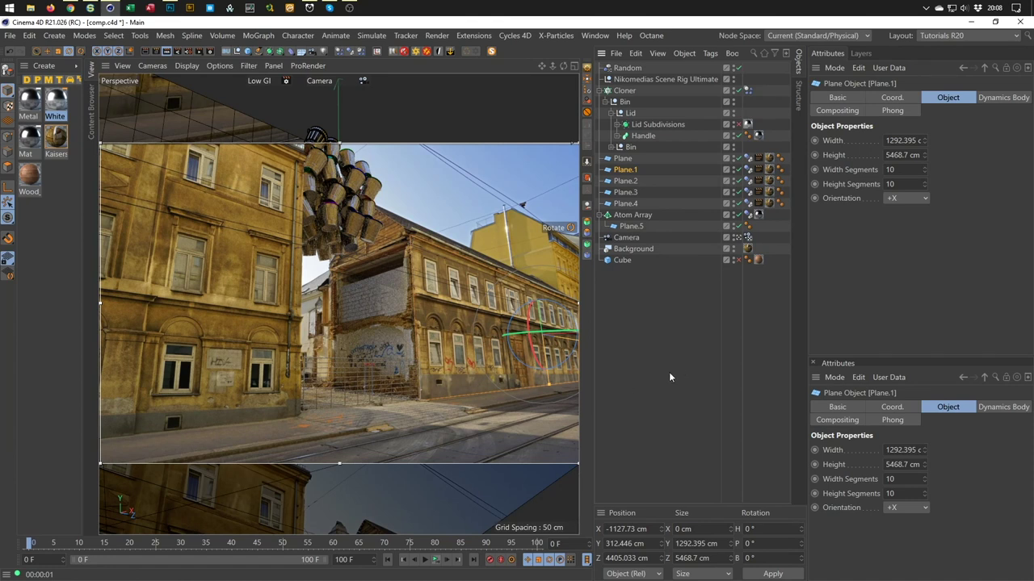
Play the timeline until the cloned bins drop and pile up on the street, then deselect Plane.1.
left_click(435, 560)
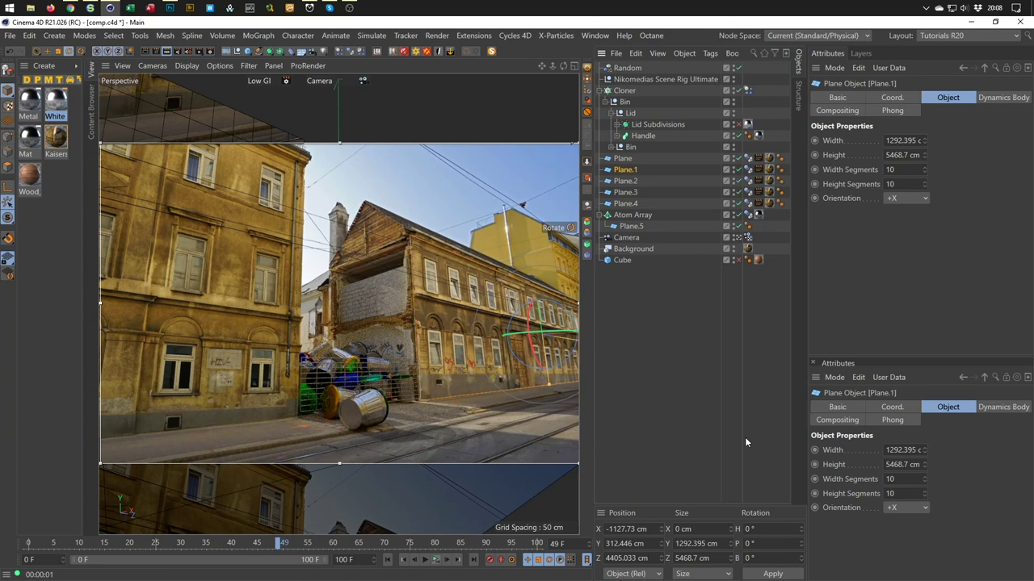
left_click(667, 352)
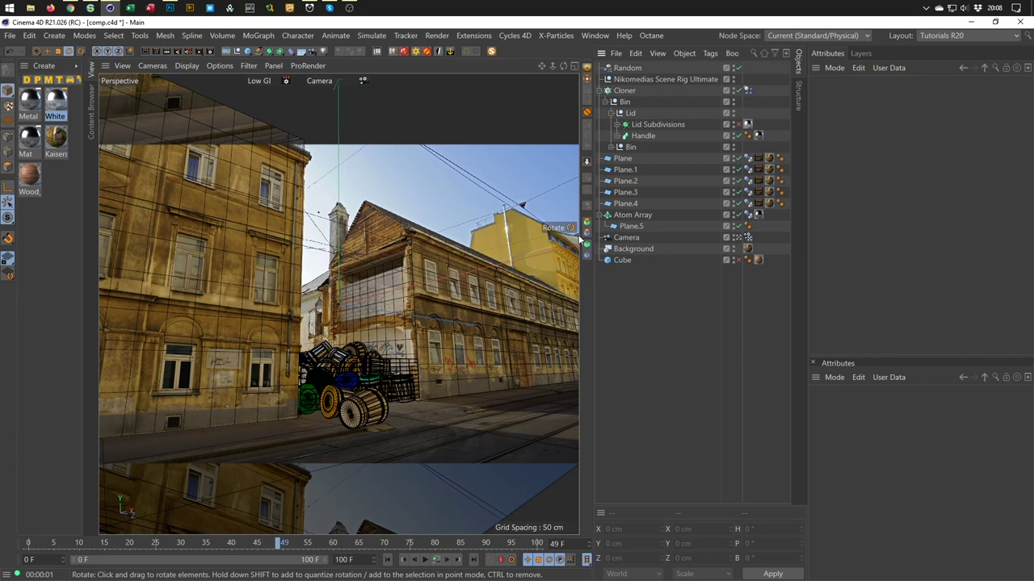
Delete the Nikomedias Scene Rig Ultimate with delete_rig, then undo to restore it.
left_click(673, 79)
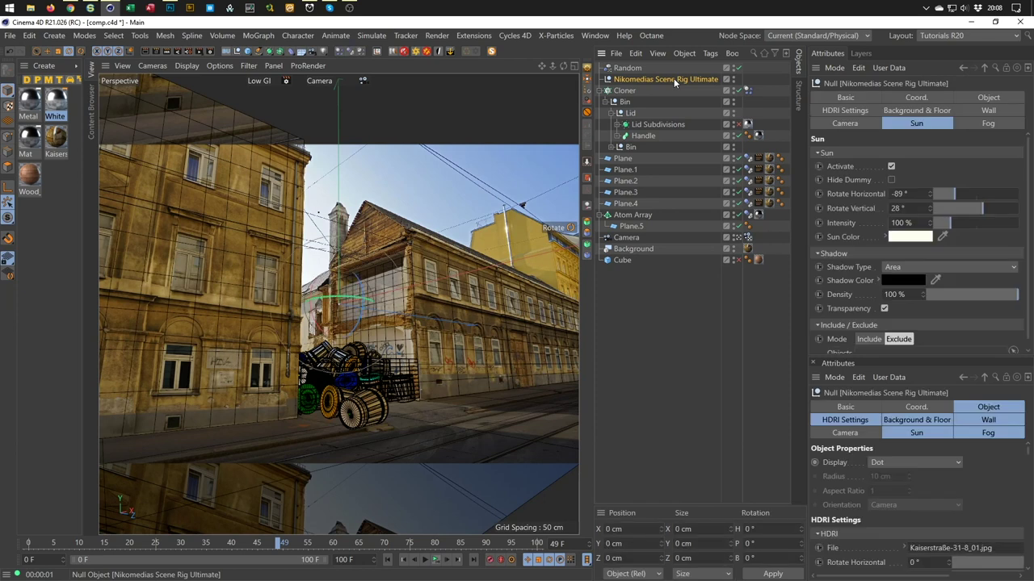
left_click(404, 52)
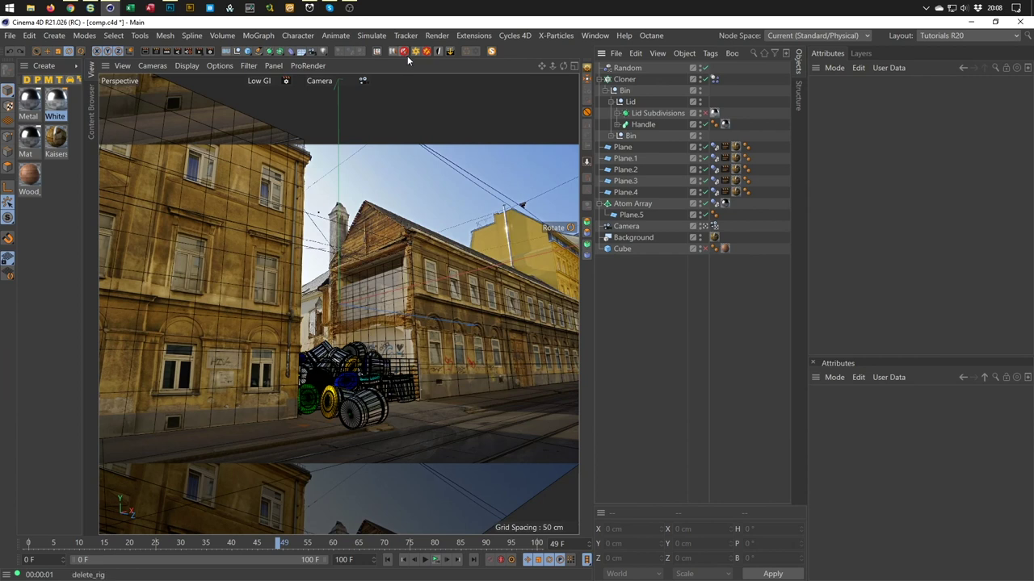
key("ctrl+z")
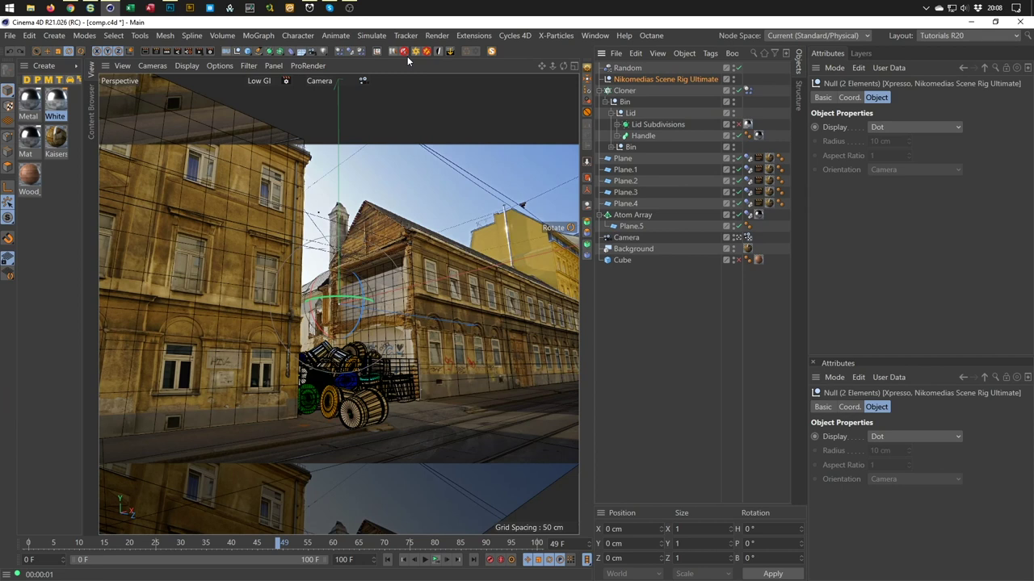
left_click(662, 80)
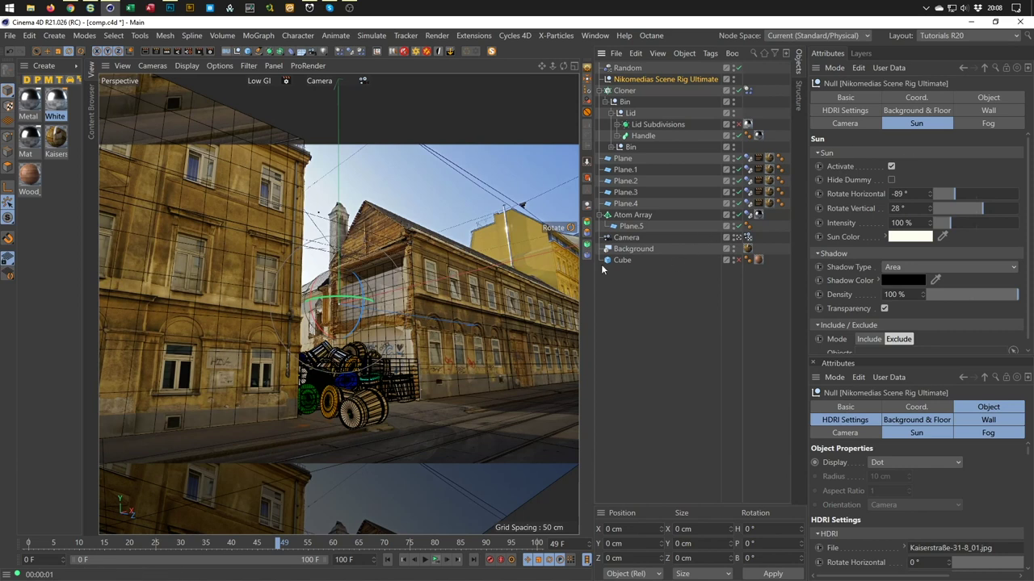
Toggle a quick interactive preview render on and off, then bring up Save As.
left_click(166, 52)
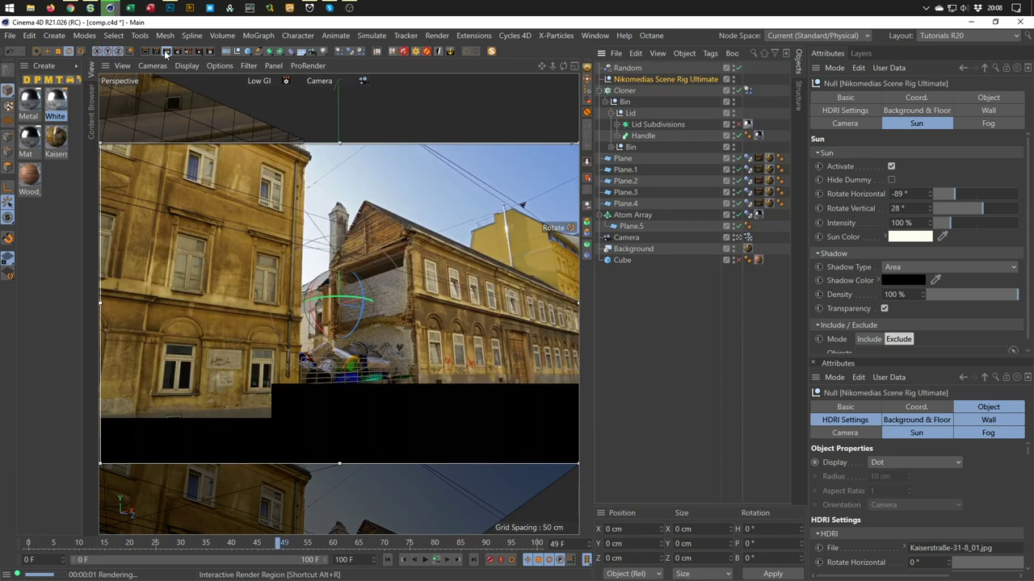
left_click(166, 51)
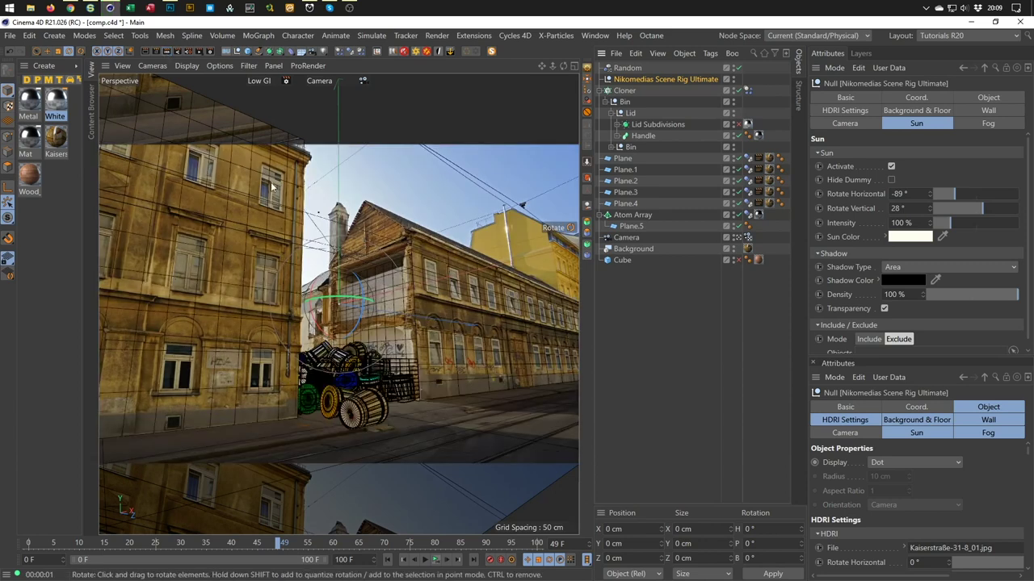
key("ctrl+shift+s")
Save the scene to the Desktop as comp_PR.c4d, then reselect the scene rig null.
left_click(198, 434)
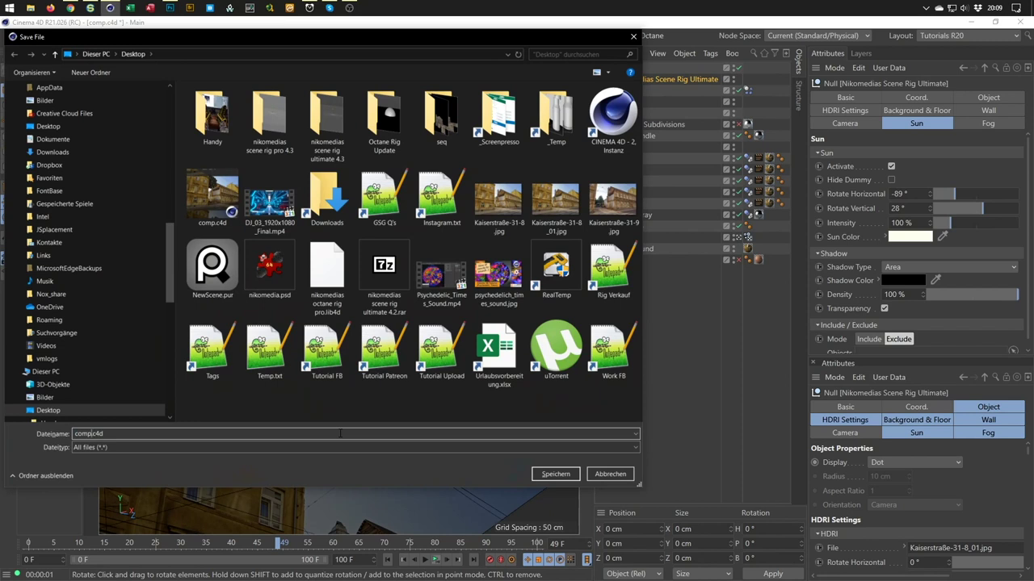
type("_PR")
key("Return")
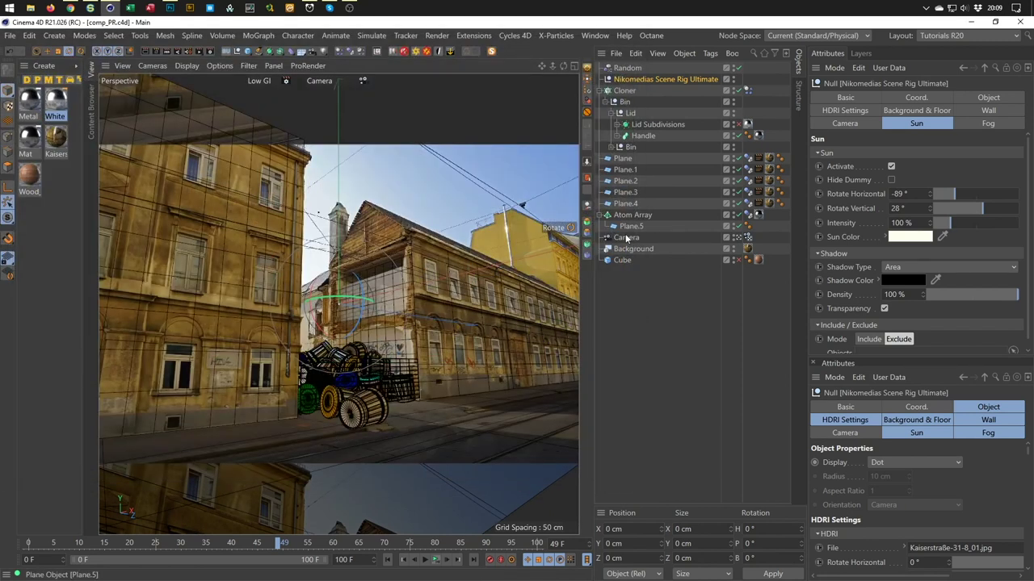
left_click(701, 327)
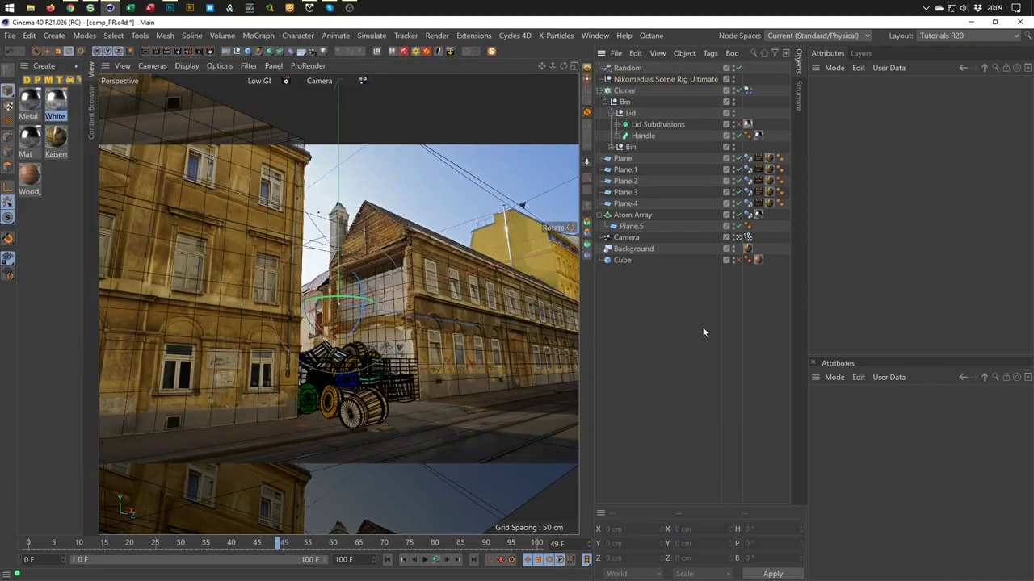
left_click(646, 79)
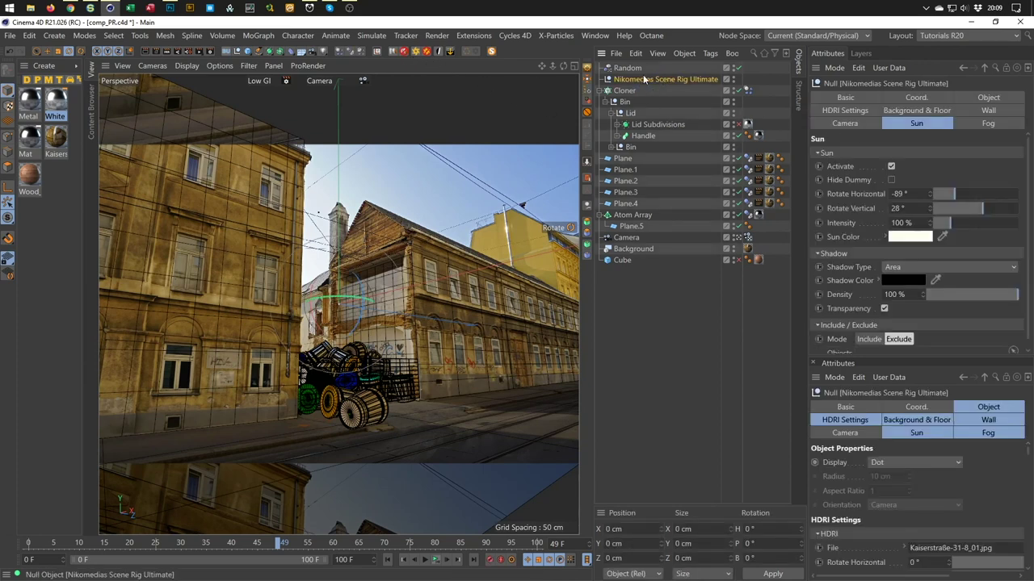
Remove the scene rig with the delete_rig script and select the Background object.
left_click(405, 52)
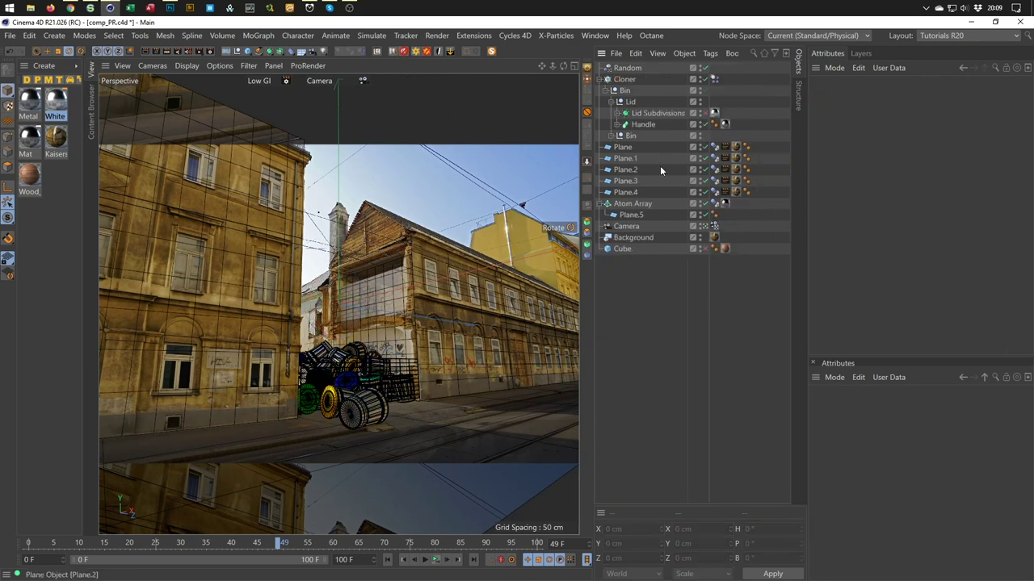
left_click(860, 53)
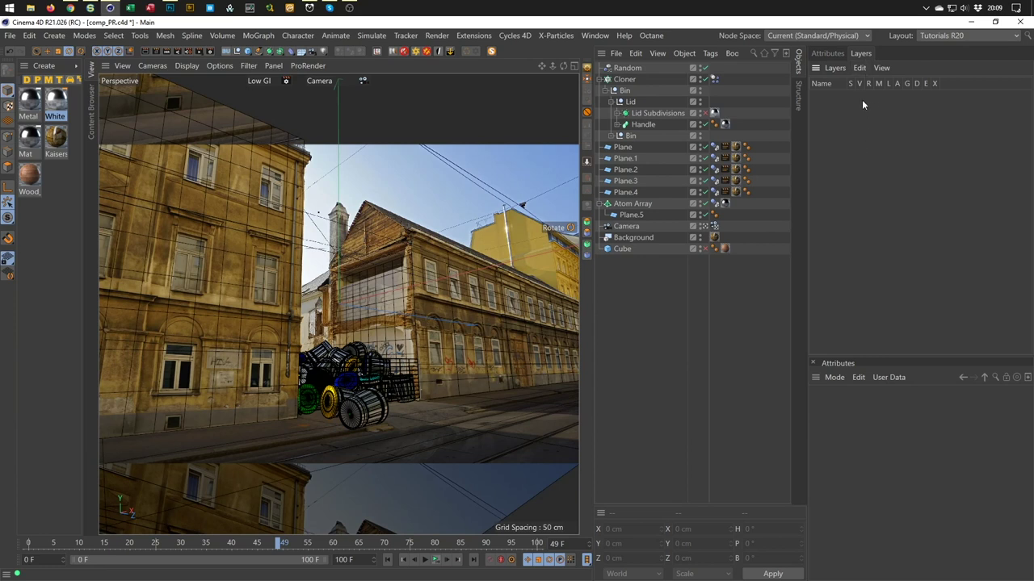
left_click(826, 54)
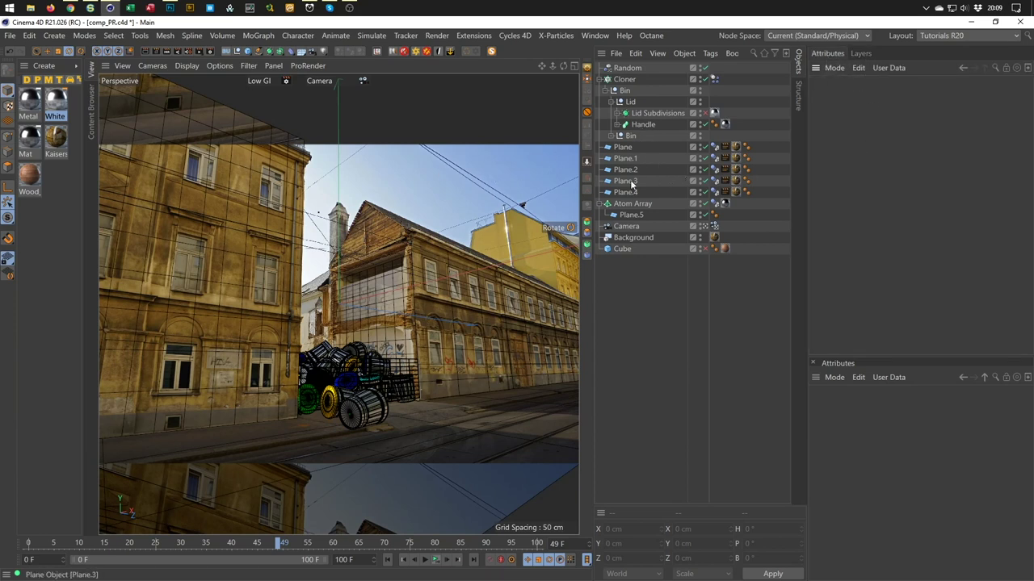
left_click(633, 239)
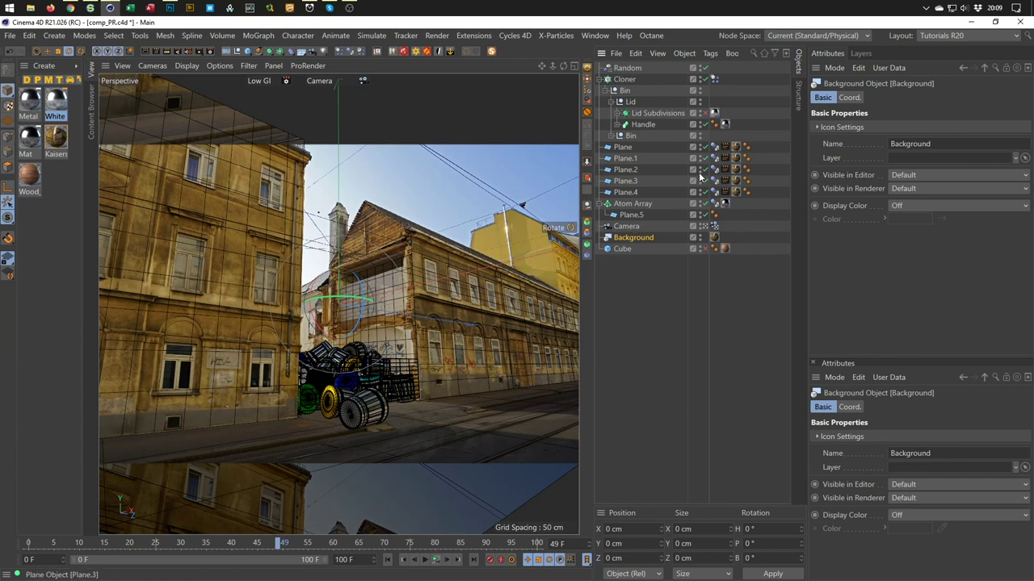
Delete the Kaiserstraße-31-8_01 material tags from all five building planes.
left_click(58, 141)
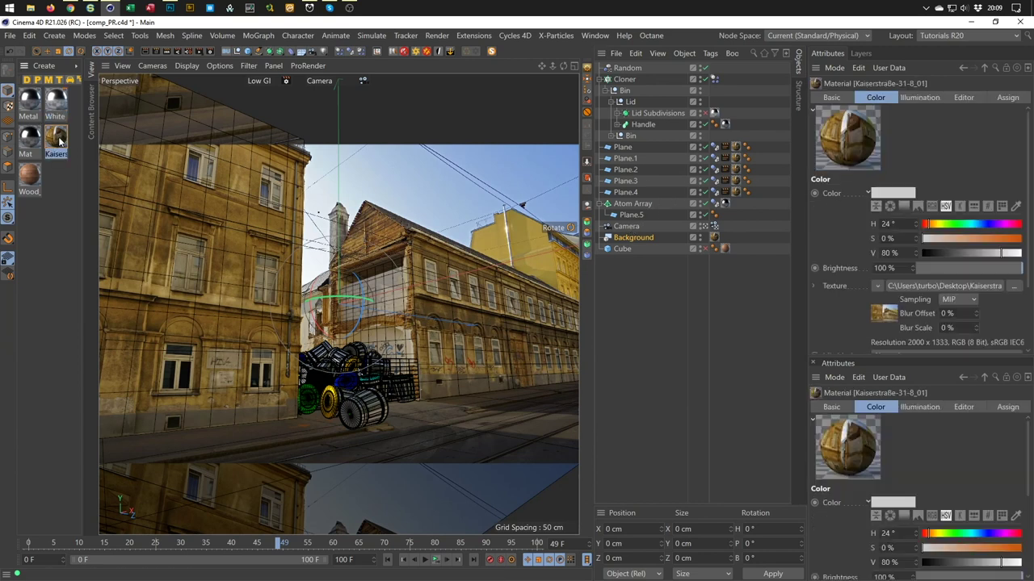
left_click(737, 192)
left_click(735, 148, "shift")
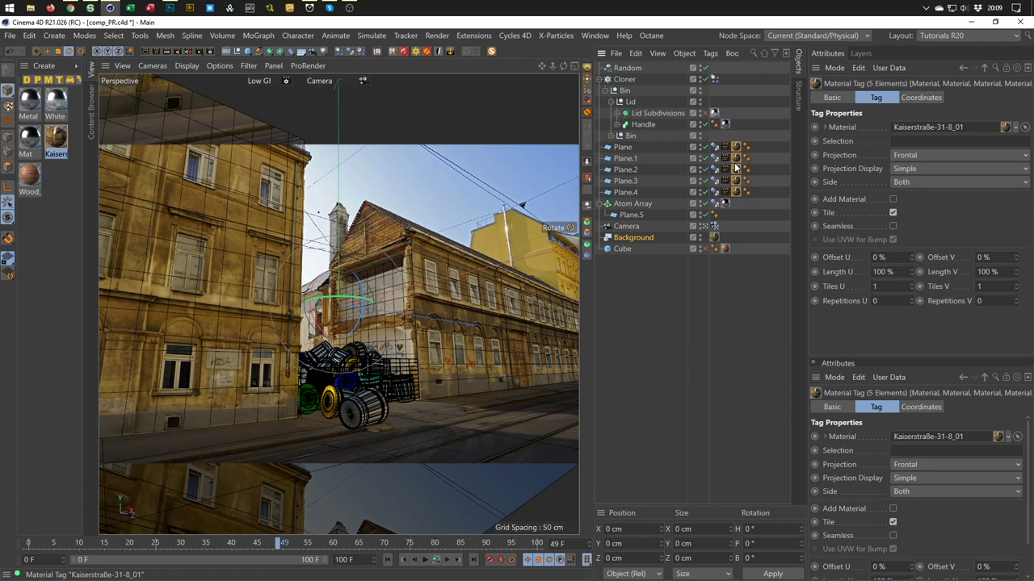
key("Delete")
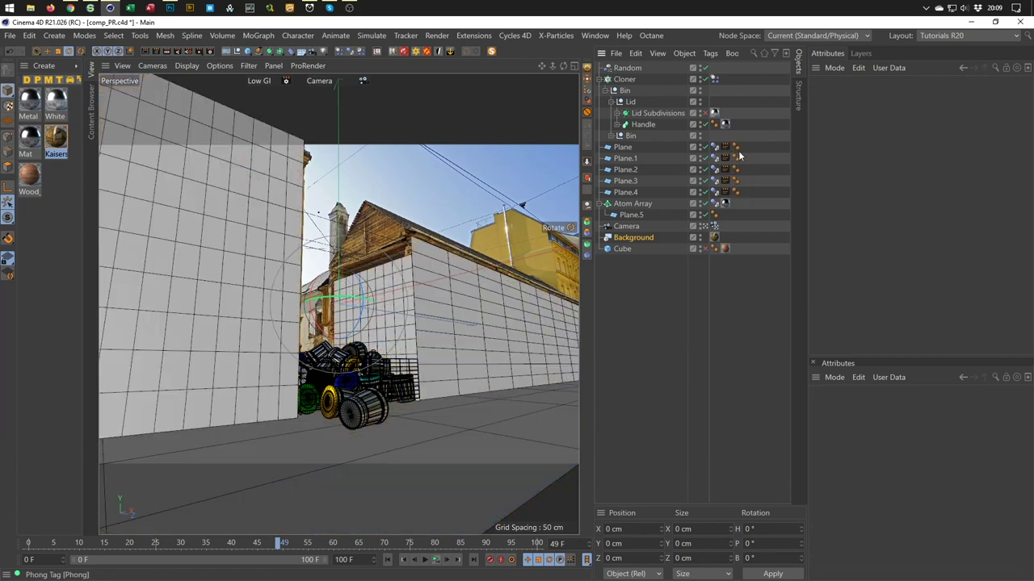
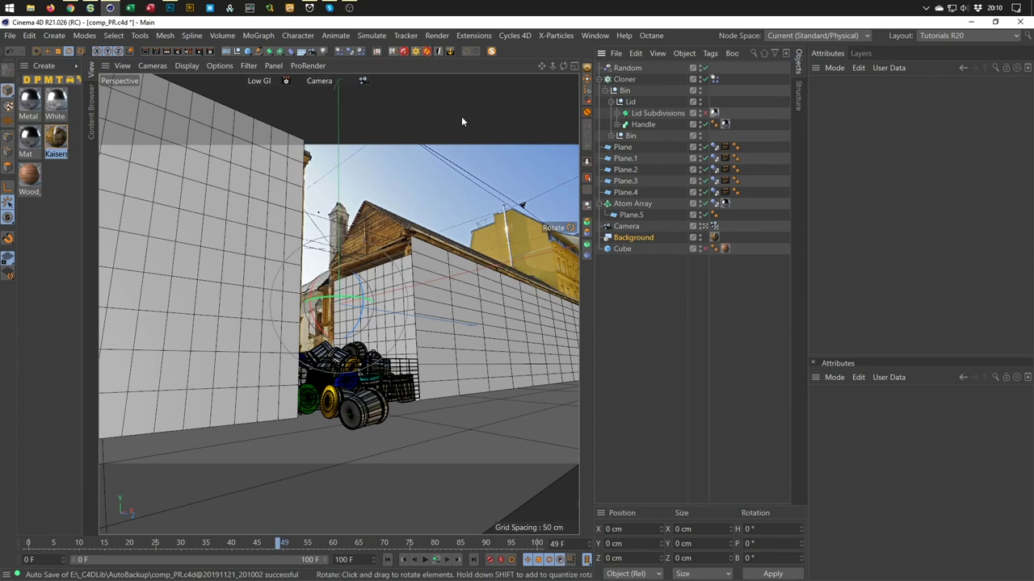
Add an Octane Rig Pro and turn off Shadow Catcher ON under BG & Floor.
left_click(426, 51)
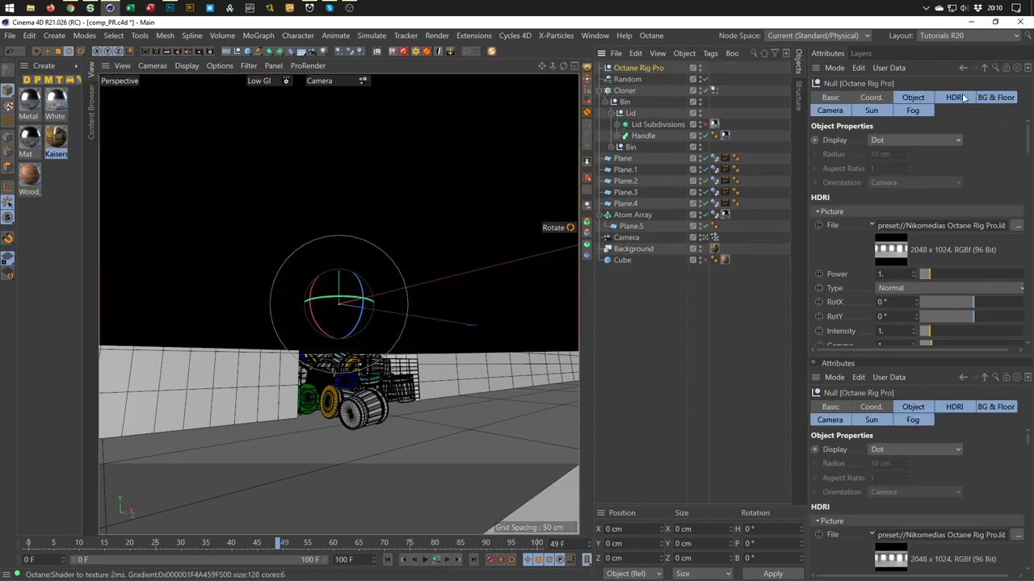
left_click(985, 99)
left_click(858, 347)
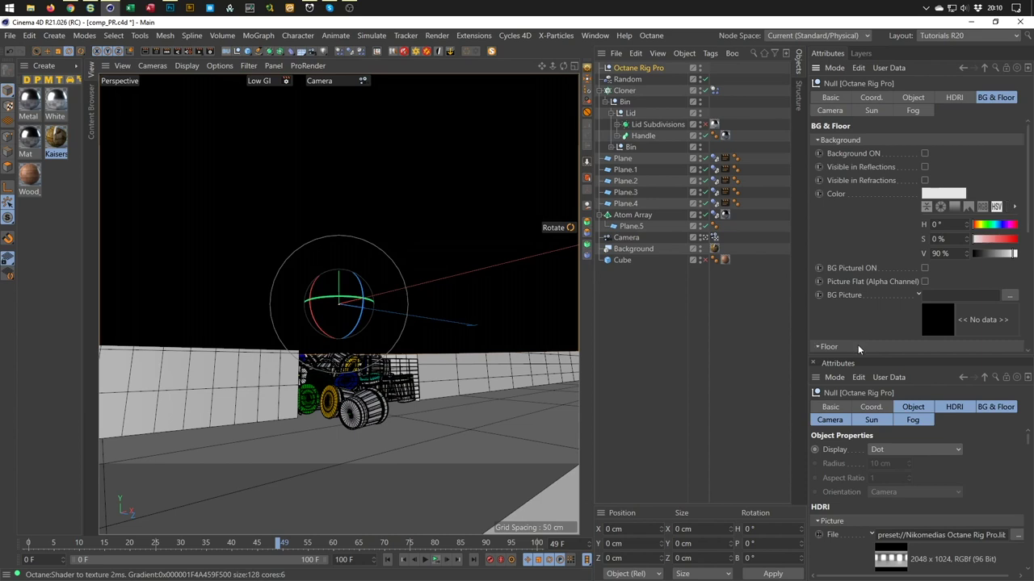
left_click_drag(863, 356, 878, 469)
left_click(913, 374)
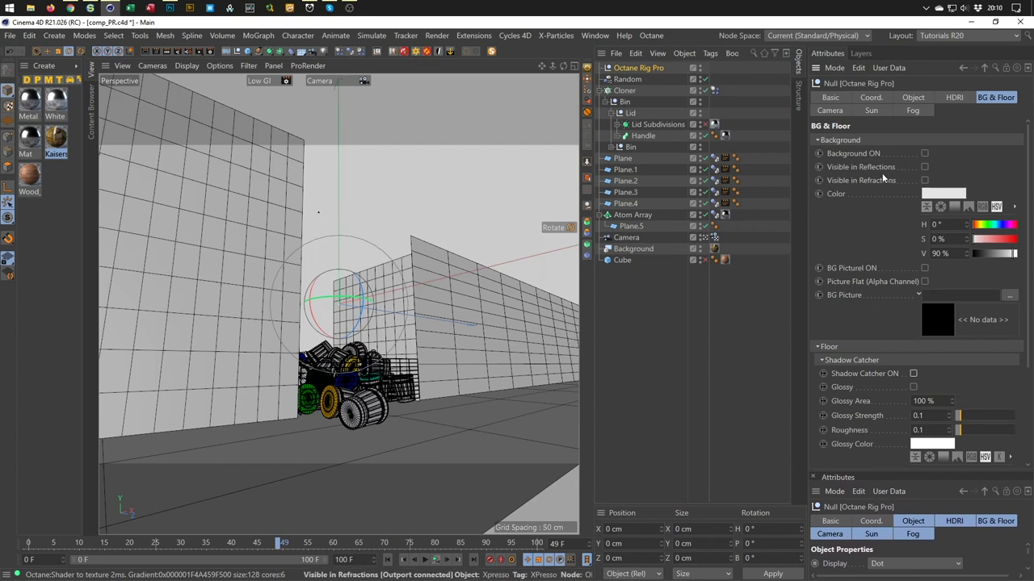
Load Kaiserstraße-31-8_01.jpg into the rig's HDRI File field.
left_click(954, 97)
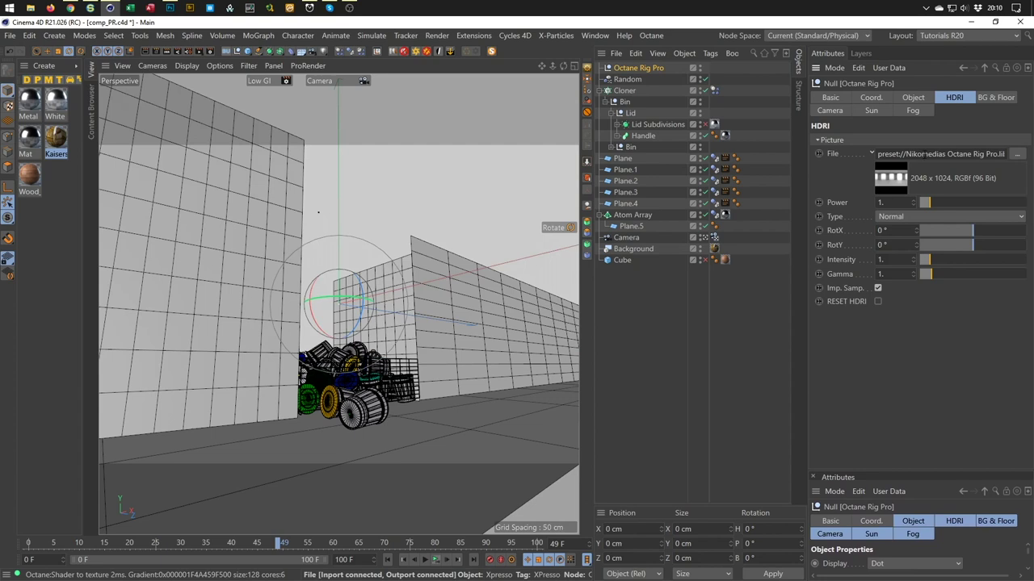
left_click(946, 154)
left_click(987, 153)
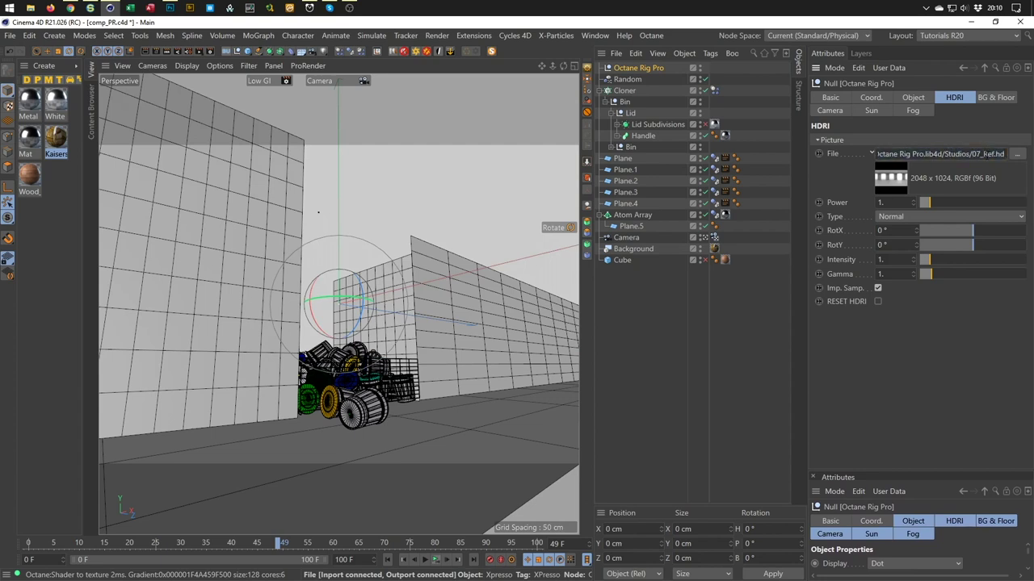
left_click_drag(595, 35, 923, 158)
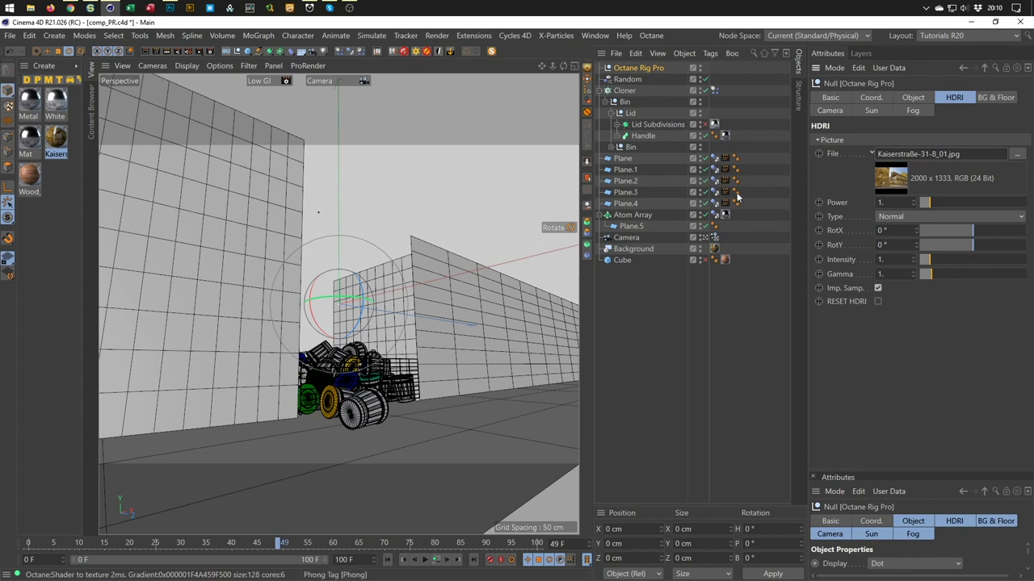
left_click(631, 159)
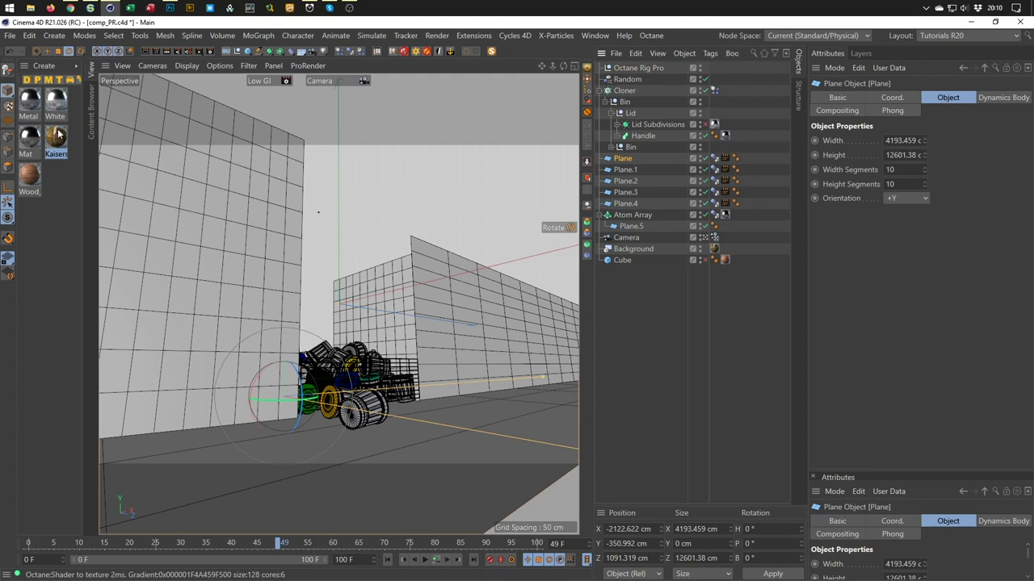
Delete the Cube object and the Wood material.
left_click(620, 260)
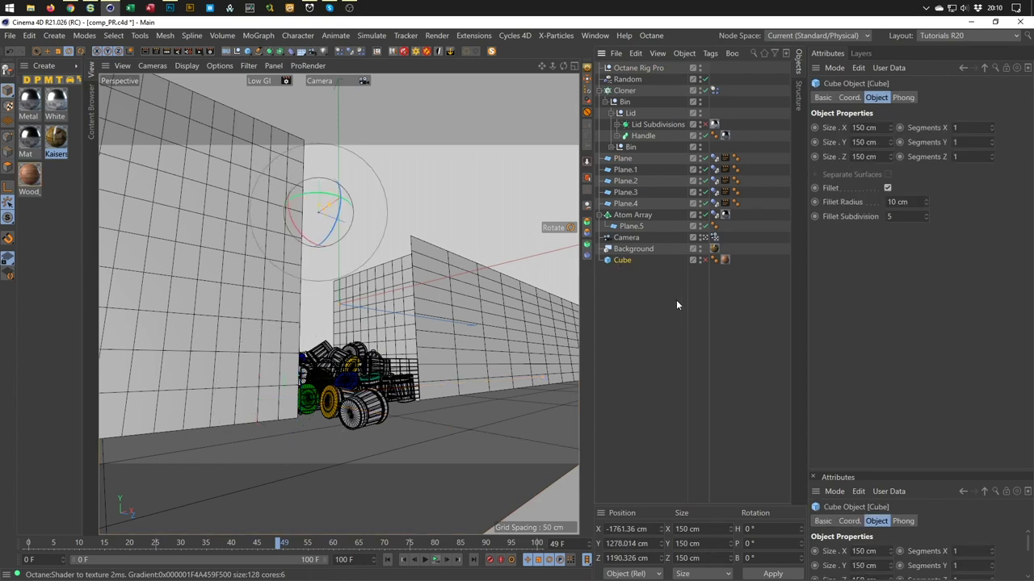
key("Delete")
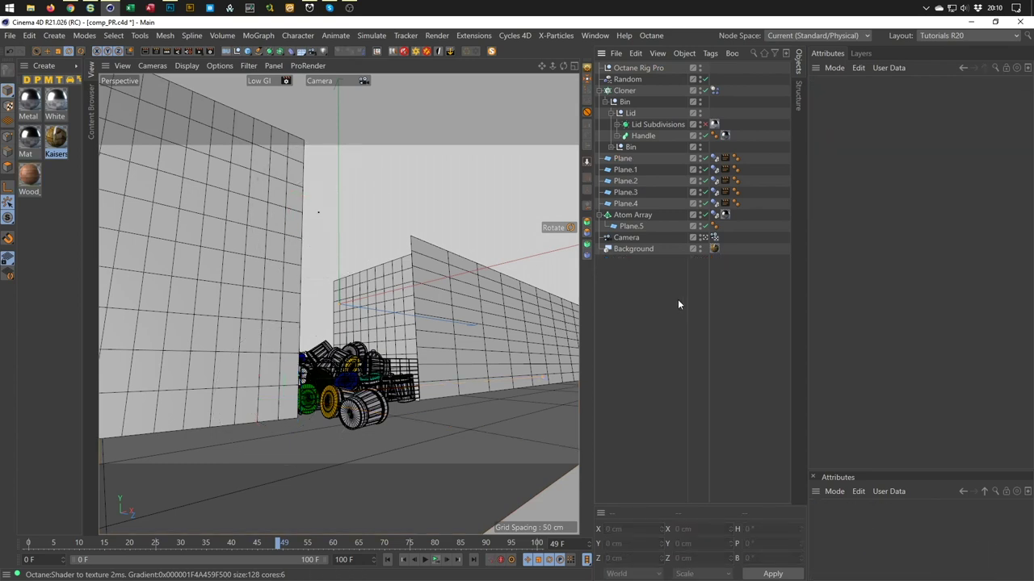
left_click(30, 176)
key("Delete")
Check the Mat material's Assignment page to see which objects use it.
left_click(56, 98)
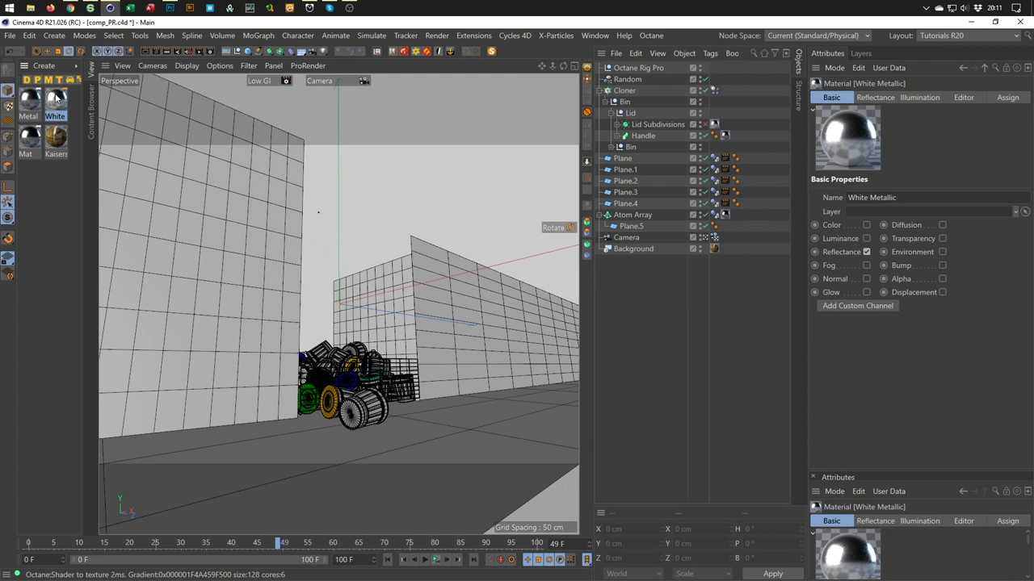
double_click(31, 134)
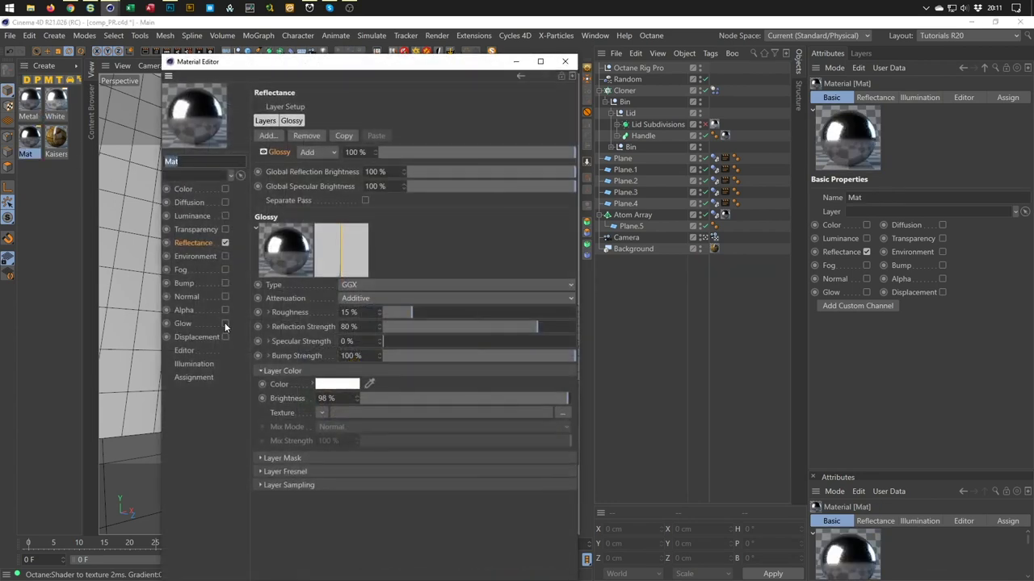
left_click(198, 378)
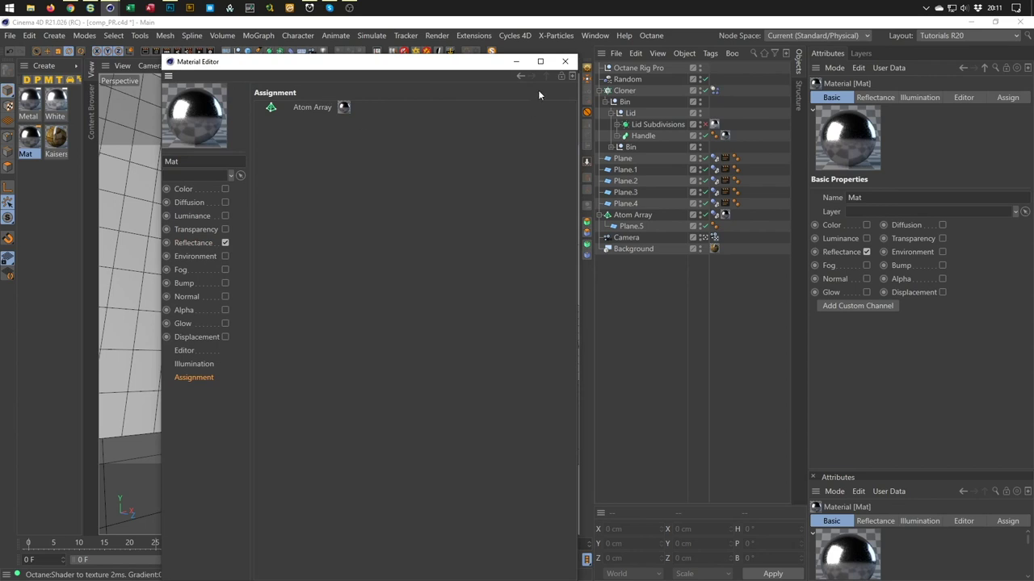
left_click(565, 61)
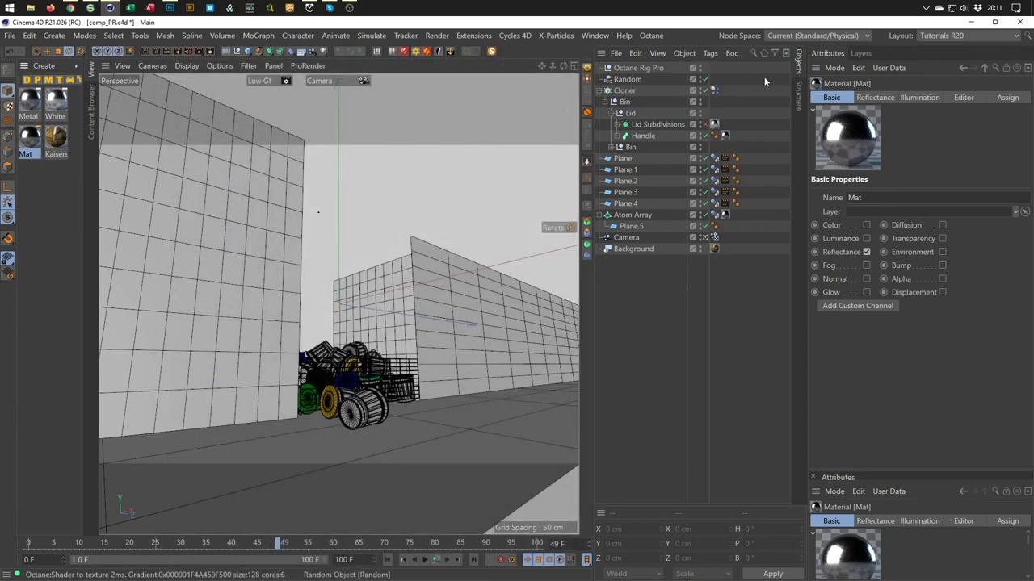
Create a new Octane Metallic Material, OctMetal, from the Octane Dialog's Materials menu.
left_click(650, 36)
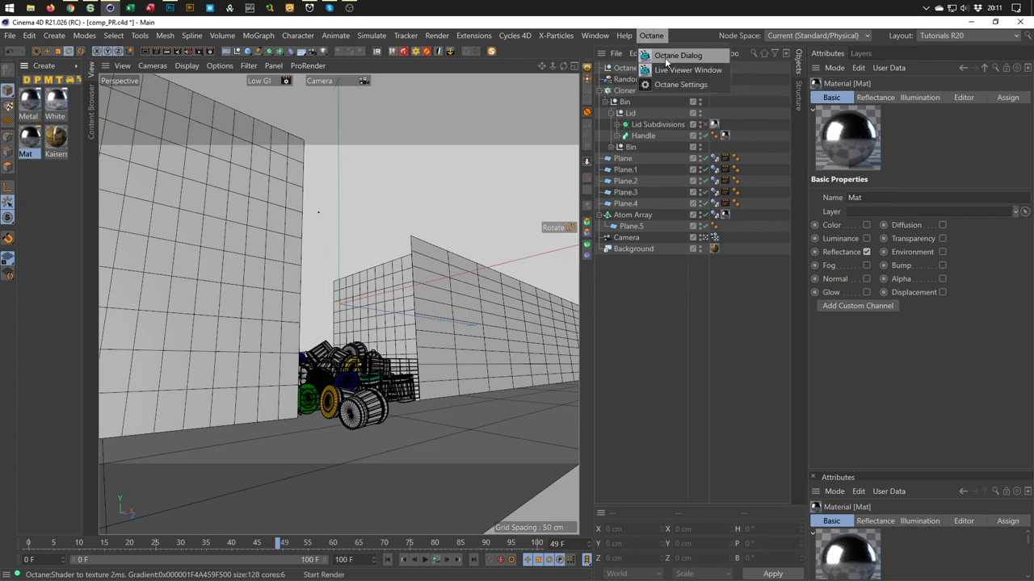
left_click(667, 57)
left_click_drag(369, 210, 834, 330)
left_click(790, 339)
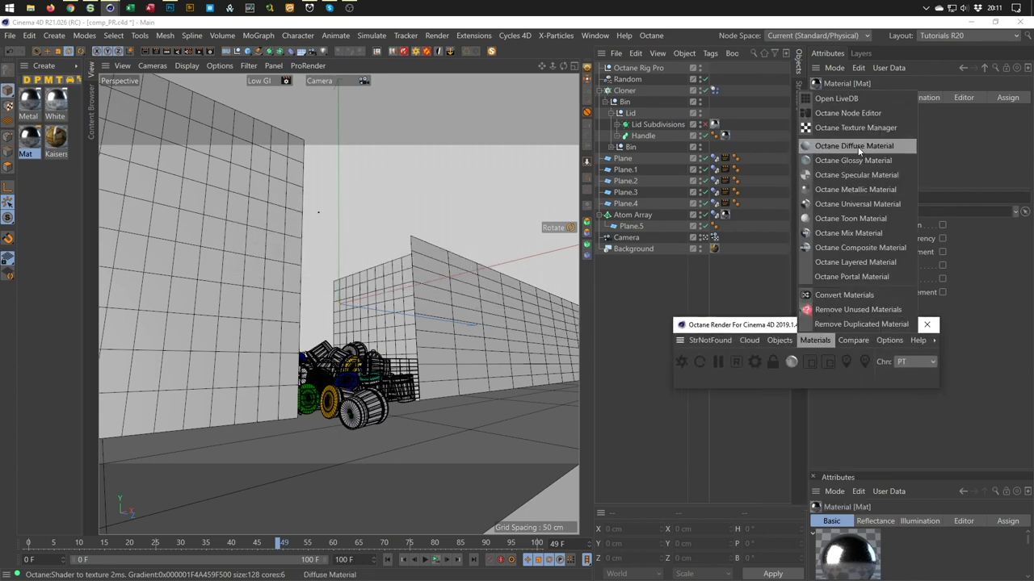
left_click(856, 189)
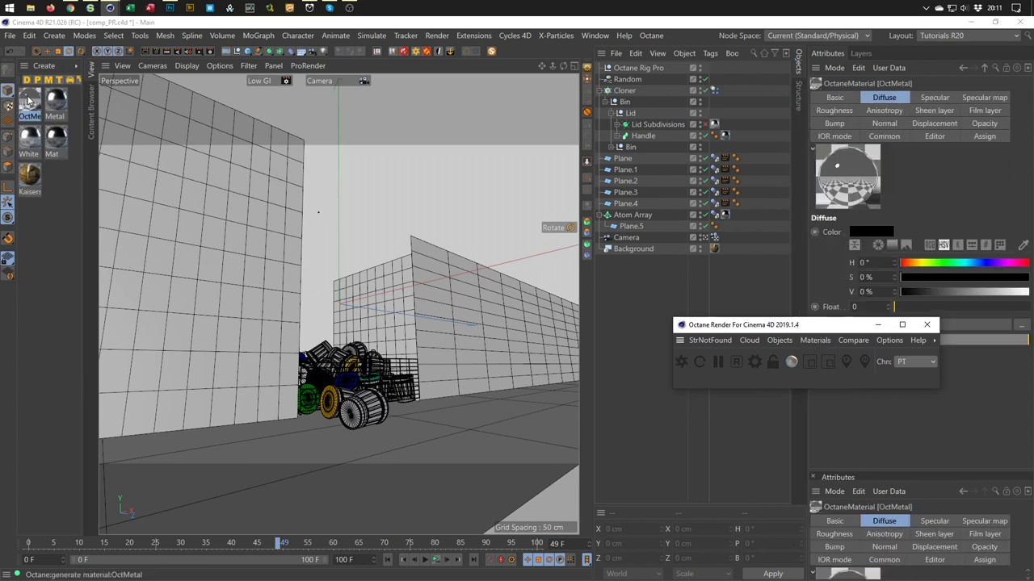
Replace Mat with OctMetal on the Atom Array and remove the Mat material.
left_click(50, 140)
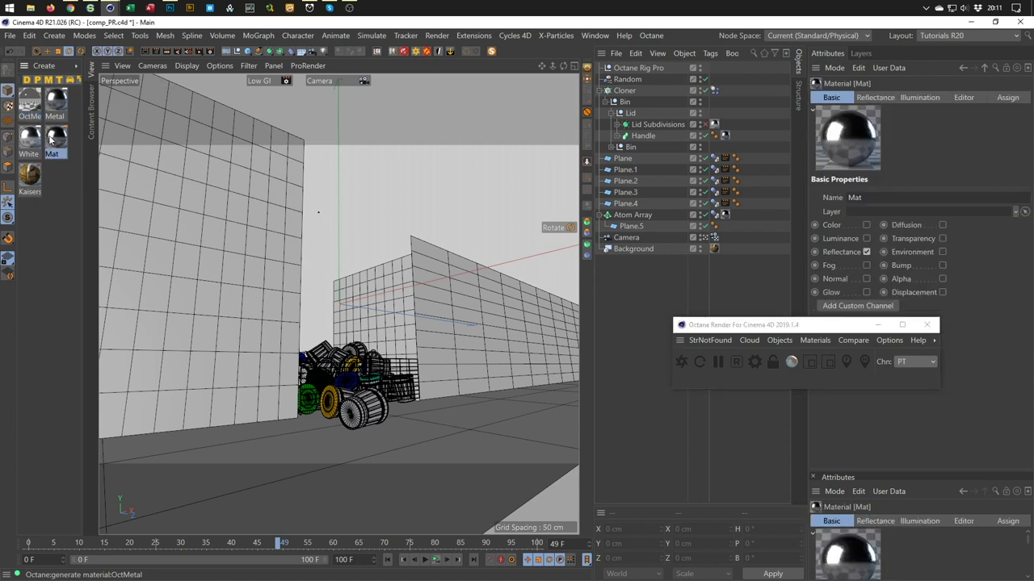
double_click(50, 140)
left_click(573, 60)
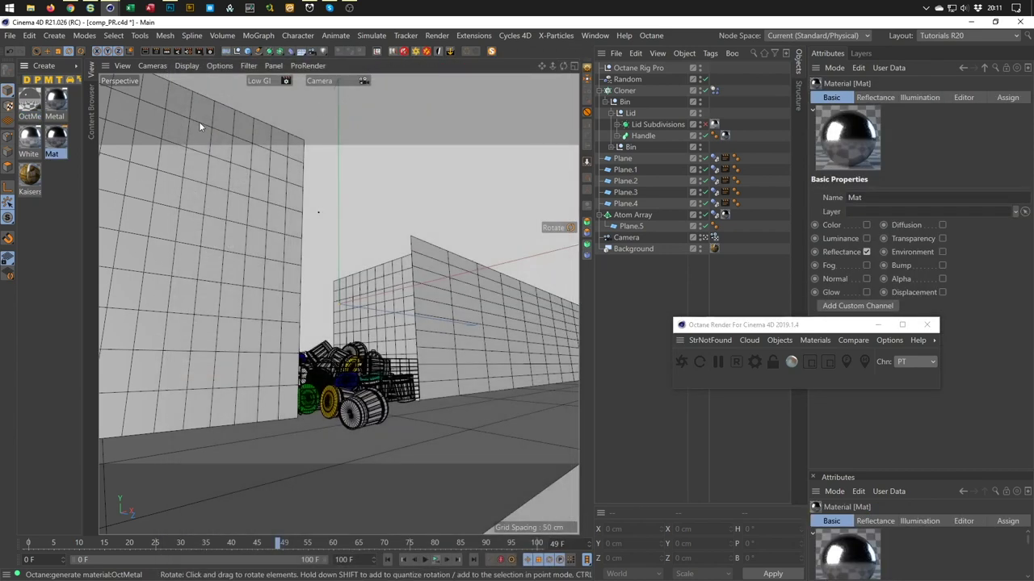
left_click_drag(56, 117, 58, 139)
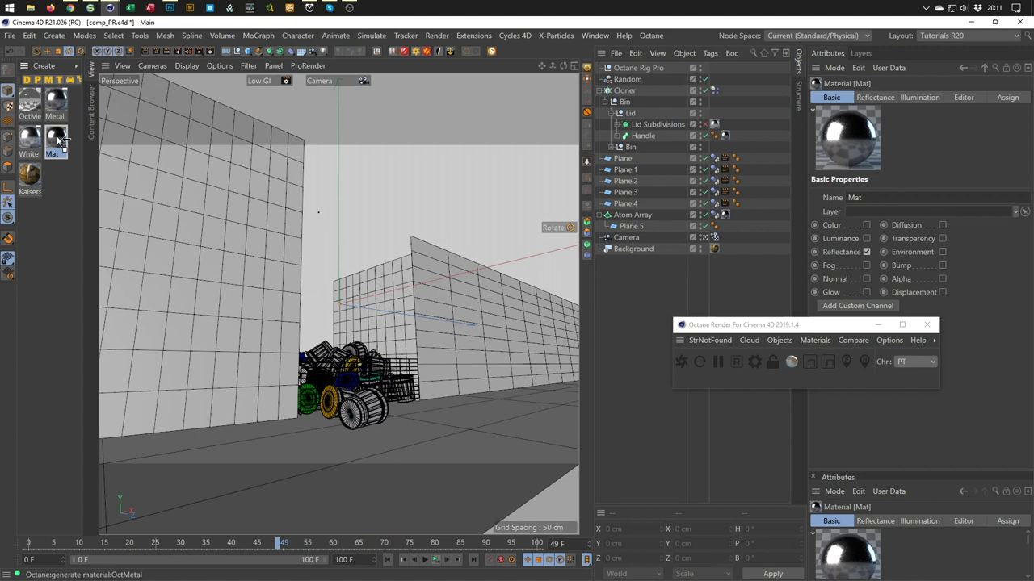
key("ctrl+z")
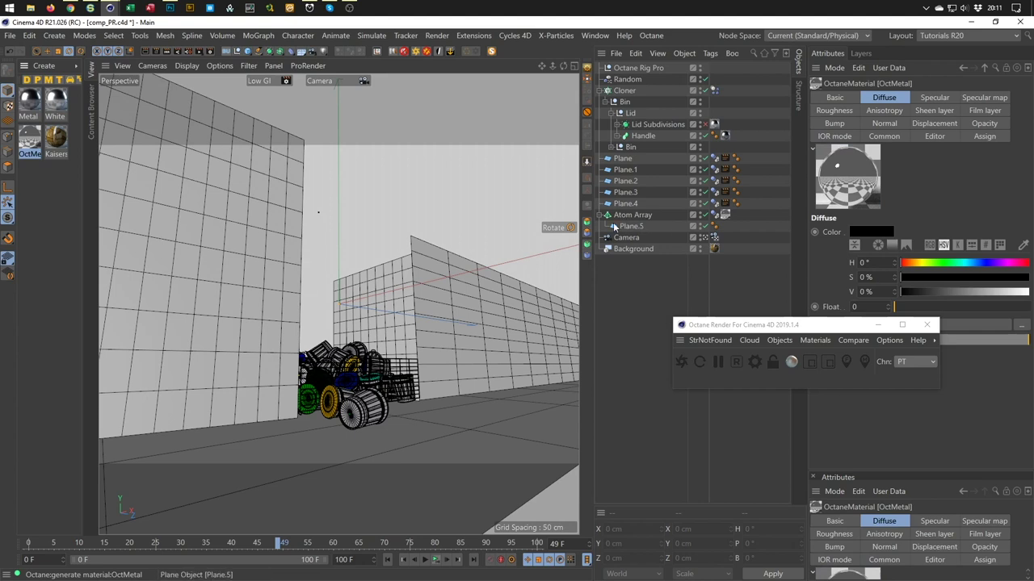
left_click(27, 104)
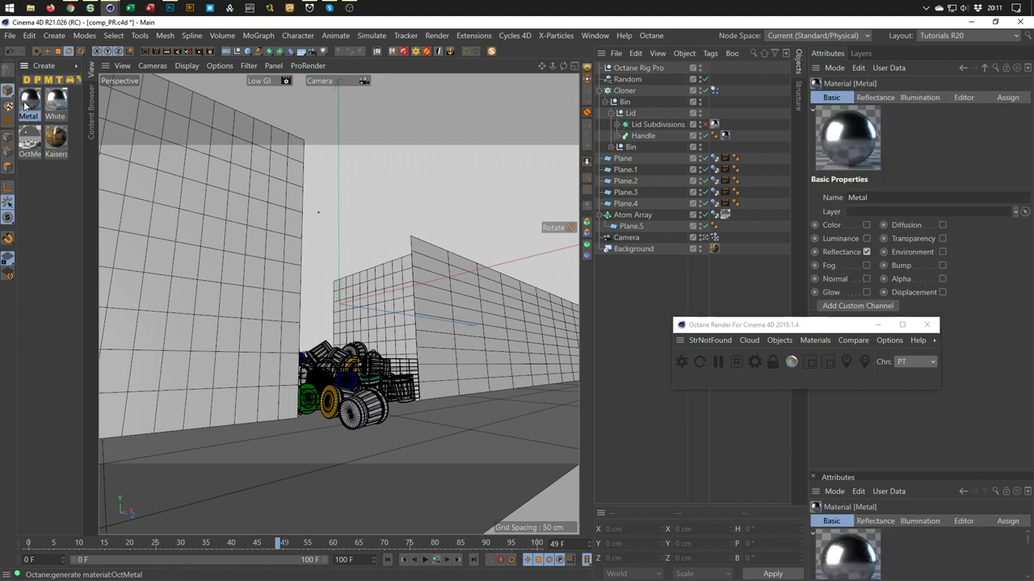
left_click(29, 138)
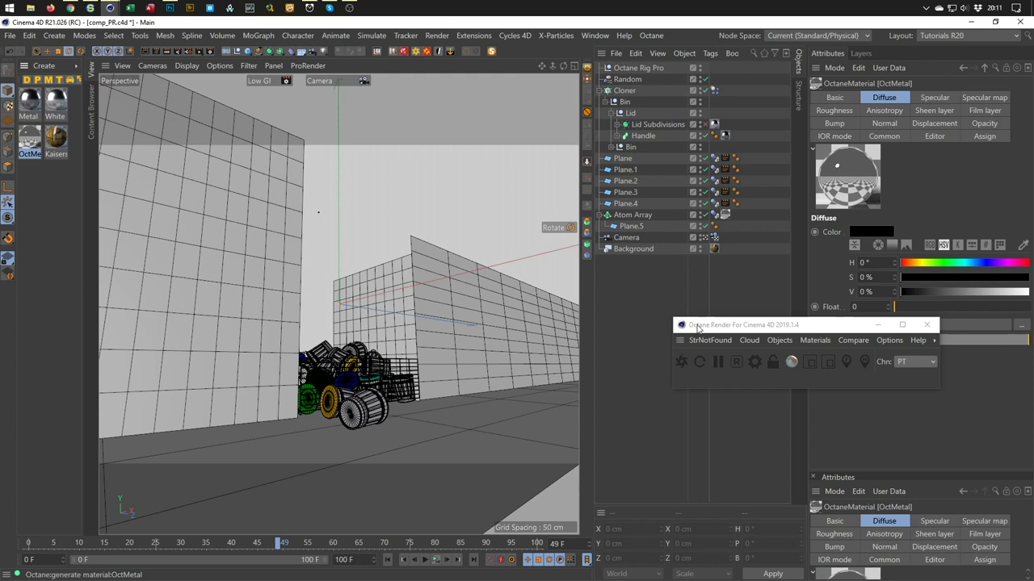
In the Node Editor, drive OctMetal's Roughness with a Float node set to 0.137931.
left_click(852, 97)
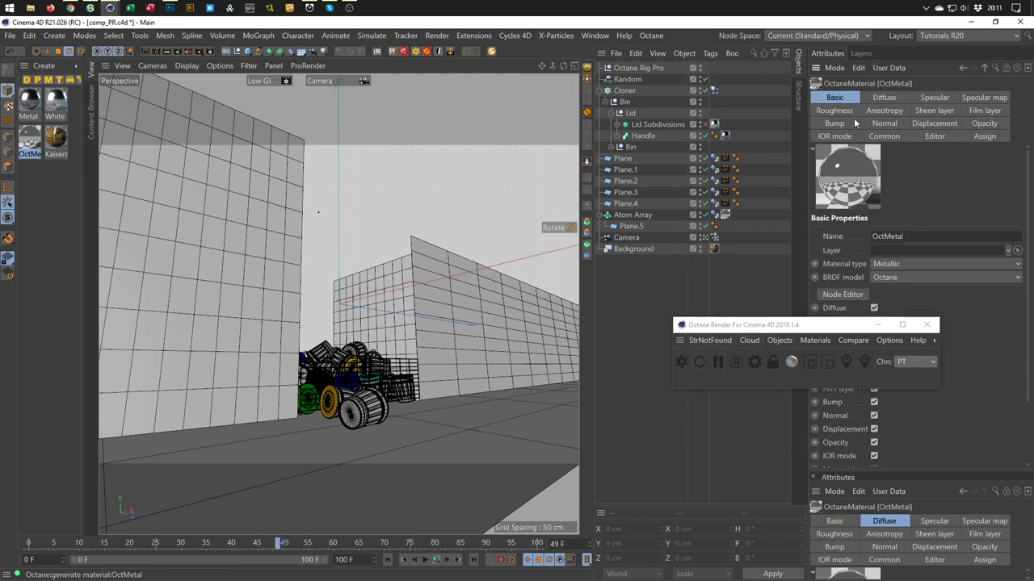
left_click(842, 294)
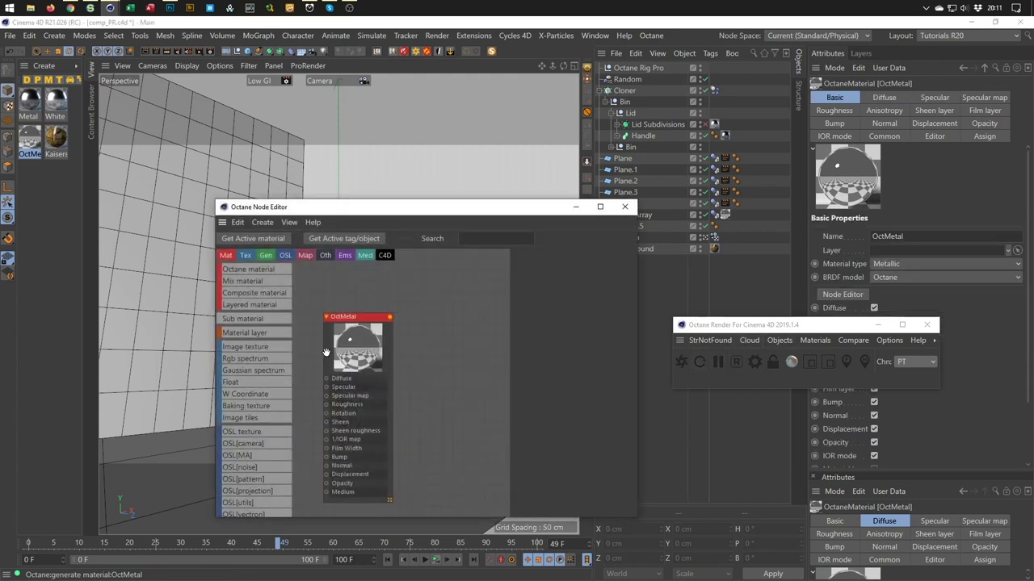
left_click_drag(254, 379, 398, 354)
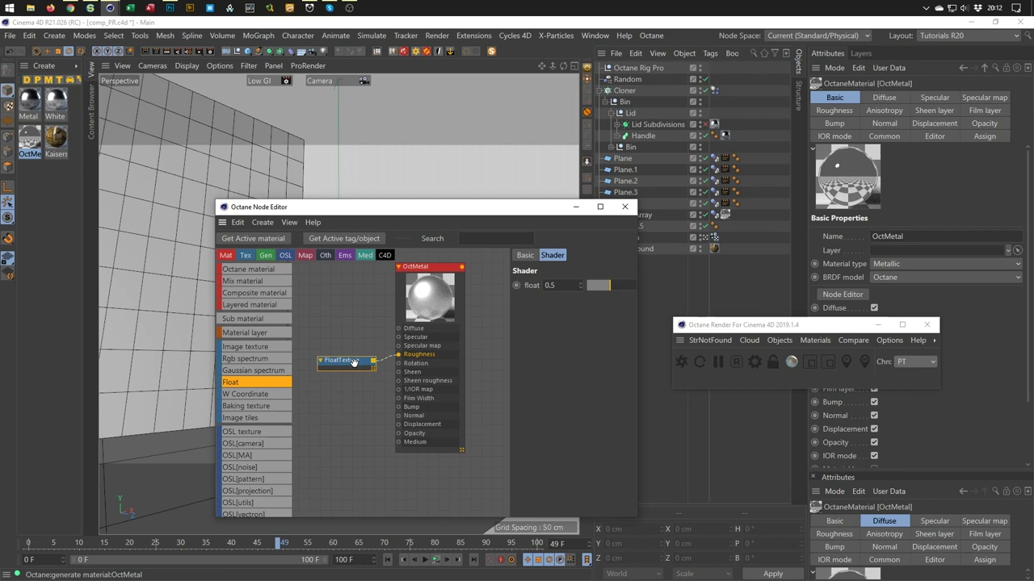
left_click(590, 285)
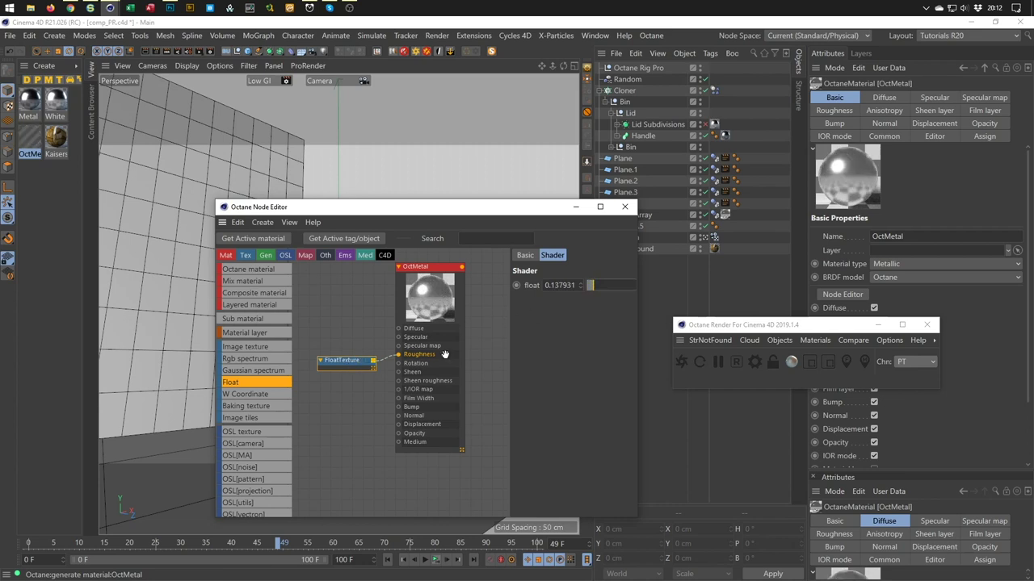
Connect an RgbSpectrum node to Specular map with value 76%, then close the editor.
left_click_drag(247, 360, 398, 345)
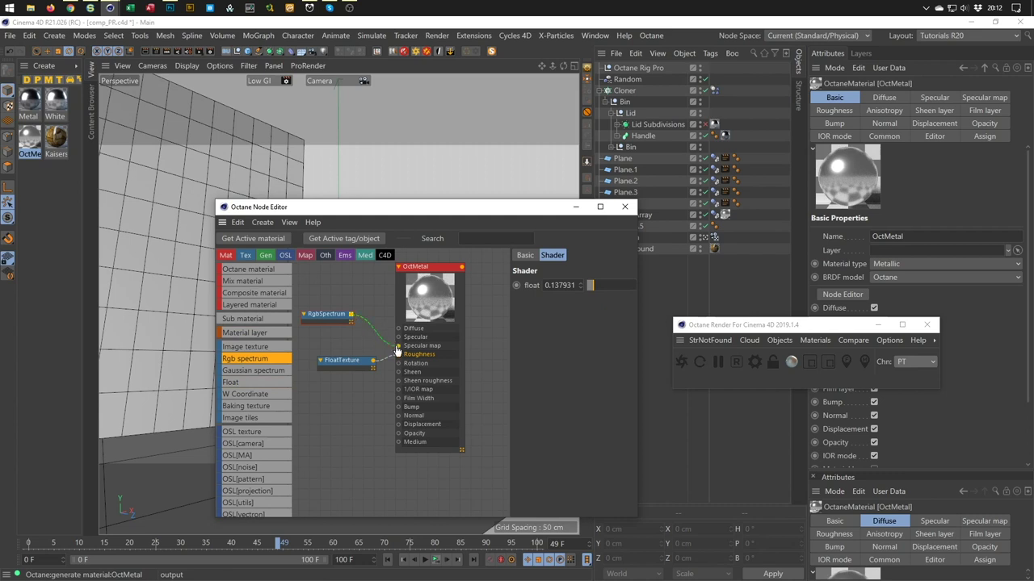
left_click(327, 315)
left_click(616, 344)
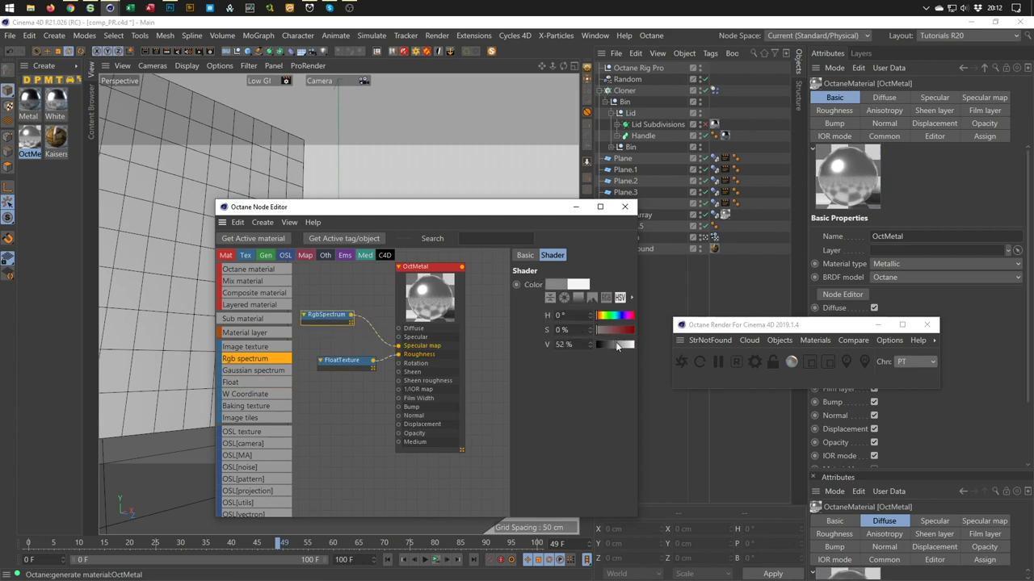
left_click_drag(616, 344, 625, 344)
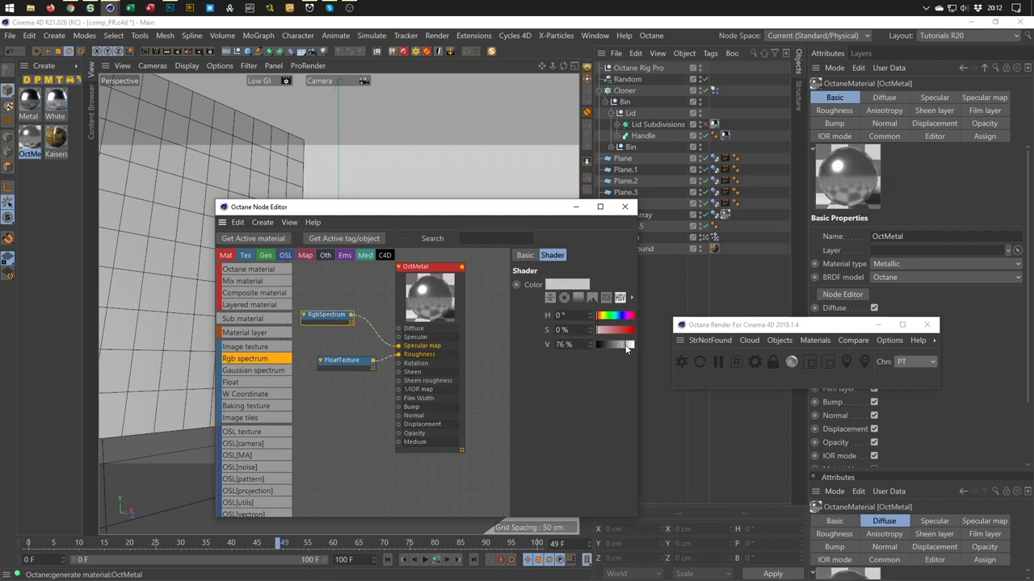
left_click(624, 206)
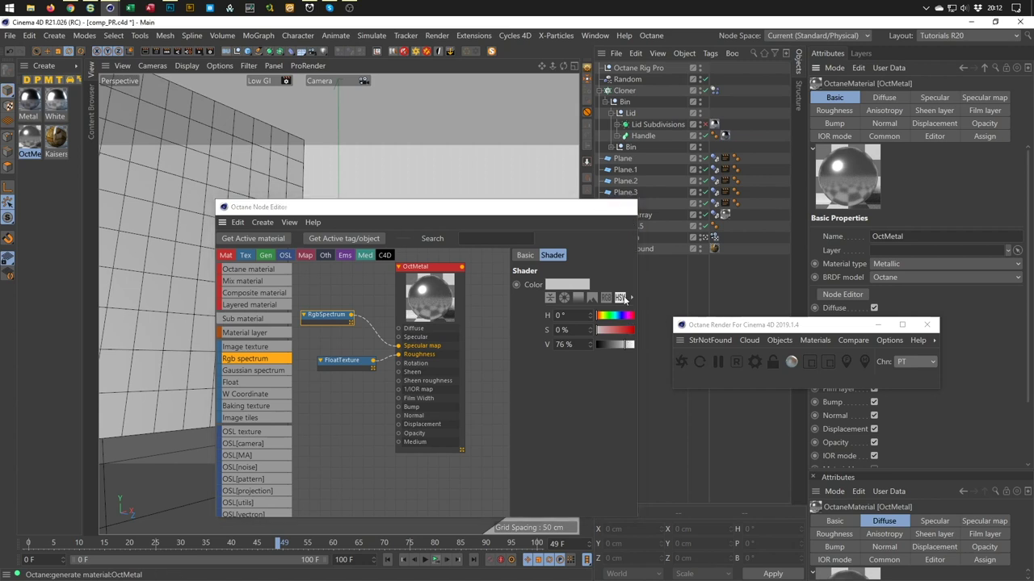
left_click_drag(803, 326, 143, 263)
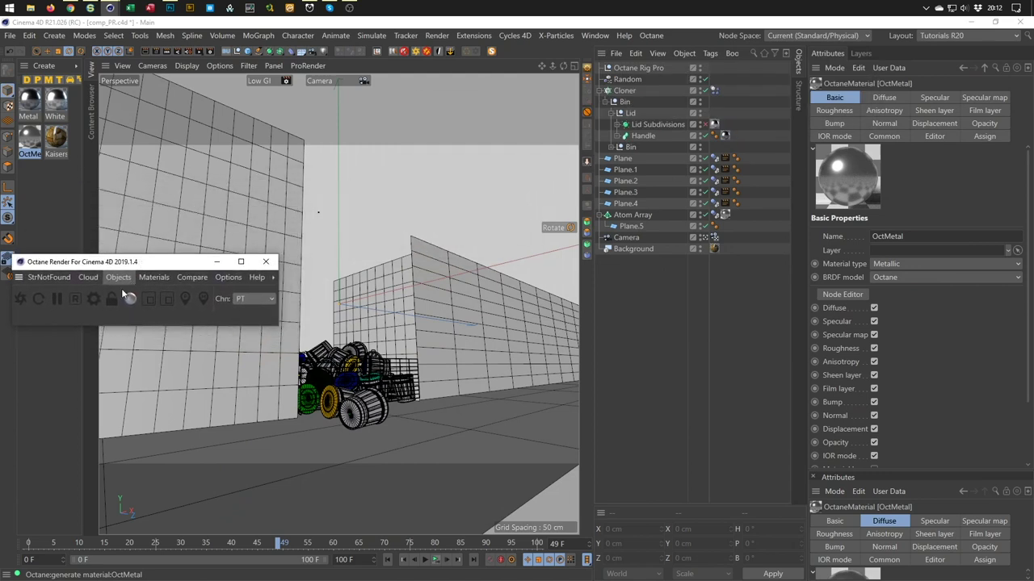
Save the scene as comp_Octane.c4d and send it to Octane for a live render.
left_click(21, 300)
key("End")
key("Left")
key("Left")
key("Left")
key("Left")
key("shift+Left")
key("shift+Left")
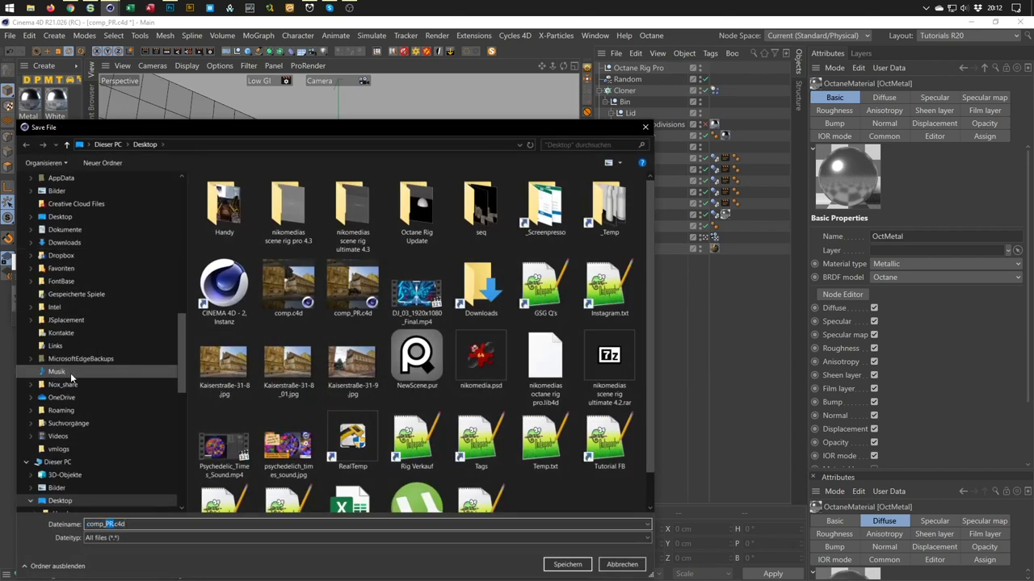
type("Octane")
key("Return")
left_click(20, 304)
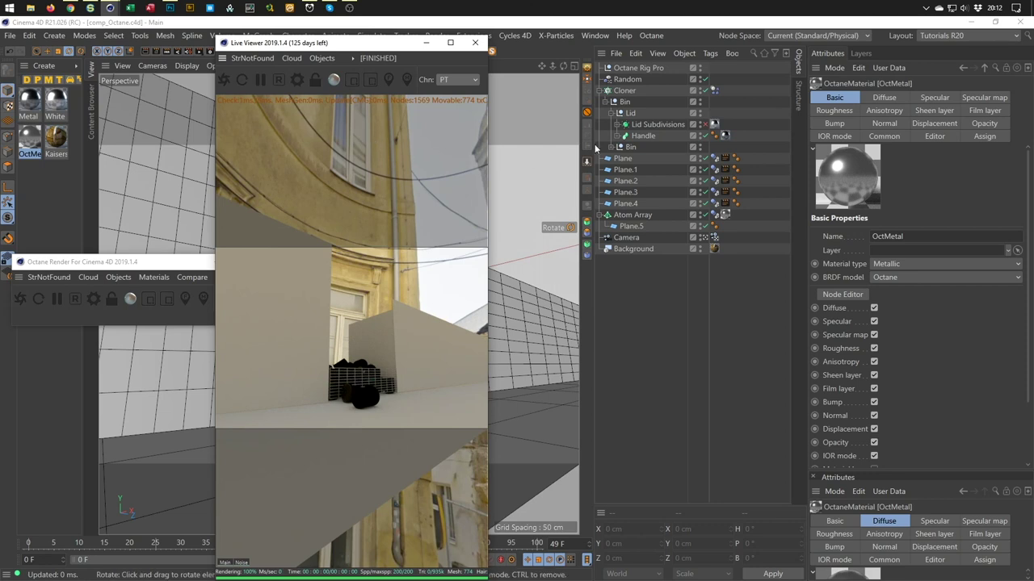
Show Octane Rig Pro's BG & Floor settings and move the Live Viewer down-right.
left_click(637, 67)
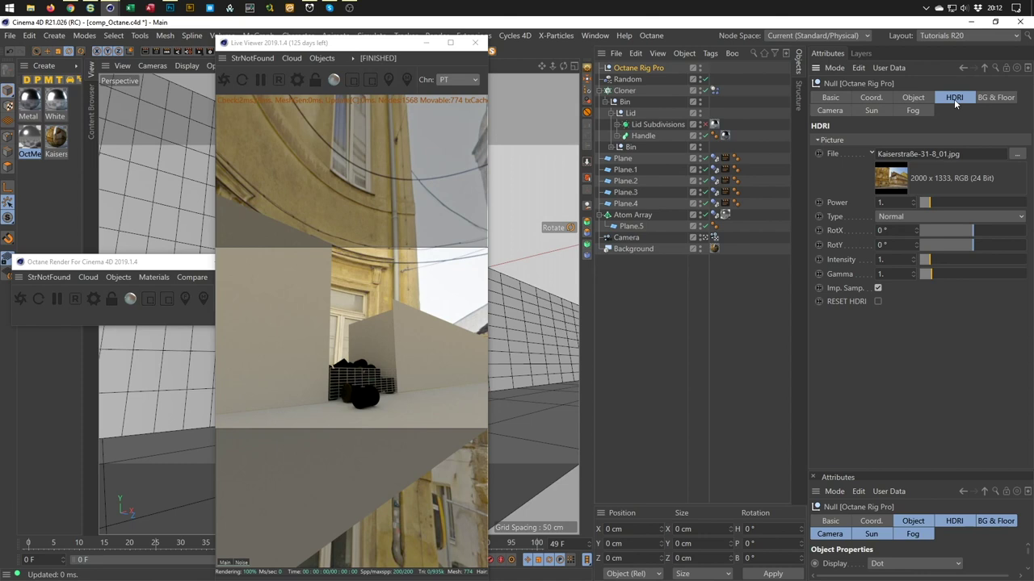
left_click(986, 97)
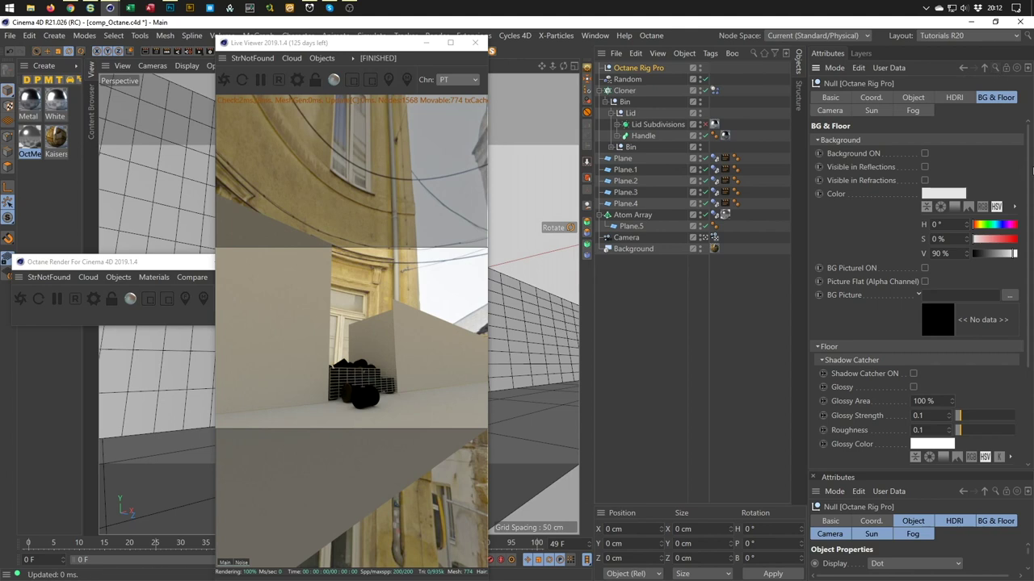
left_click_drag(1027, 194, 1027, 162)
left_click(97, 264)
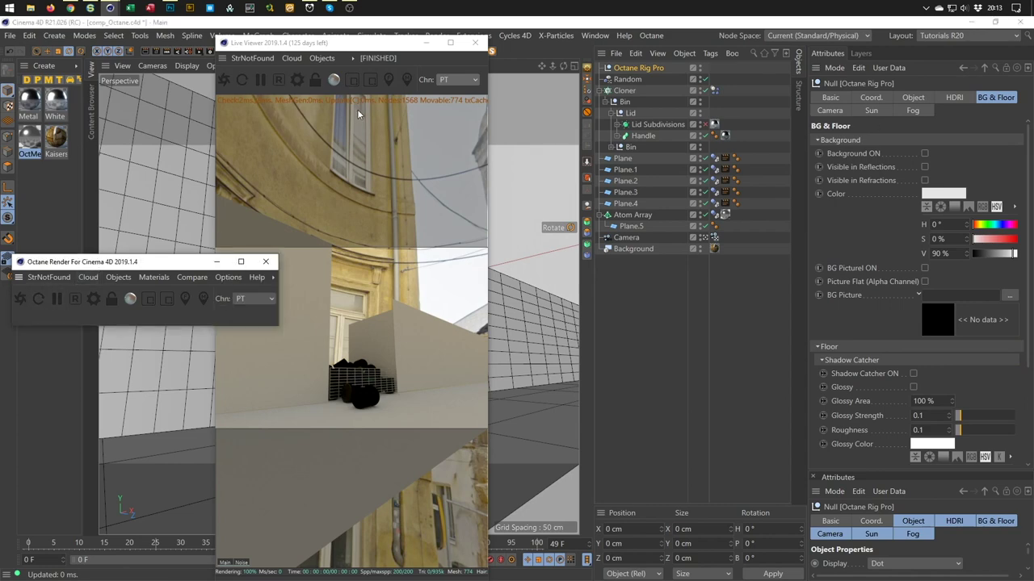
left_click_drag(379, 38, 759, 277)
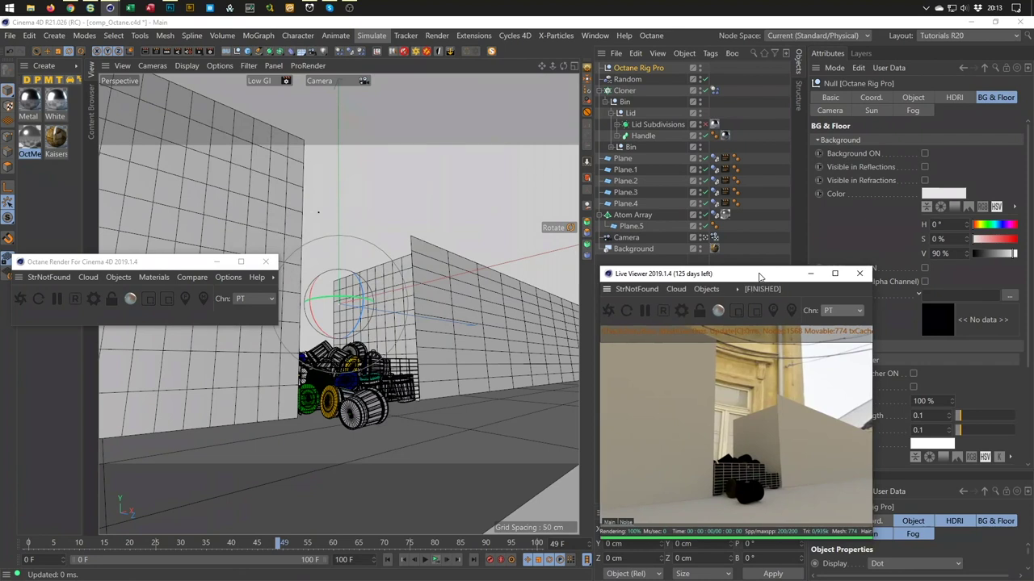
Turn on Alpha channel in Octane settings, leaving Keep environment off.
left_click(94, 298)
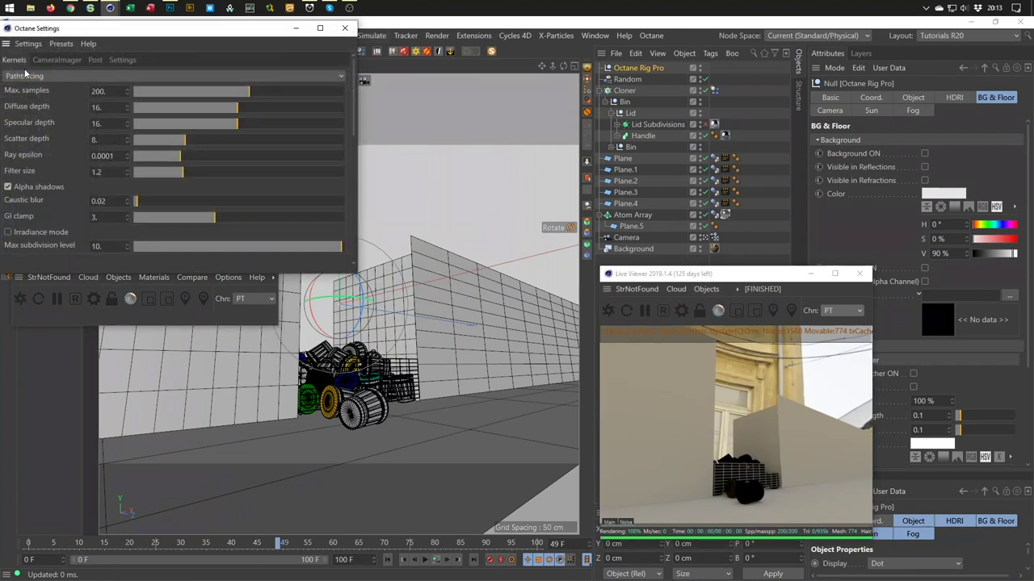
left_click_drag(354, 90, 357, 126)
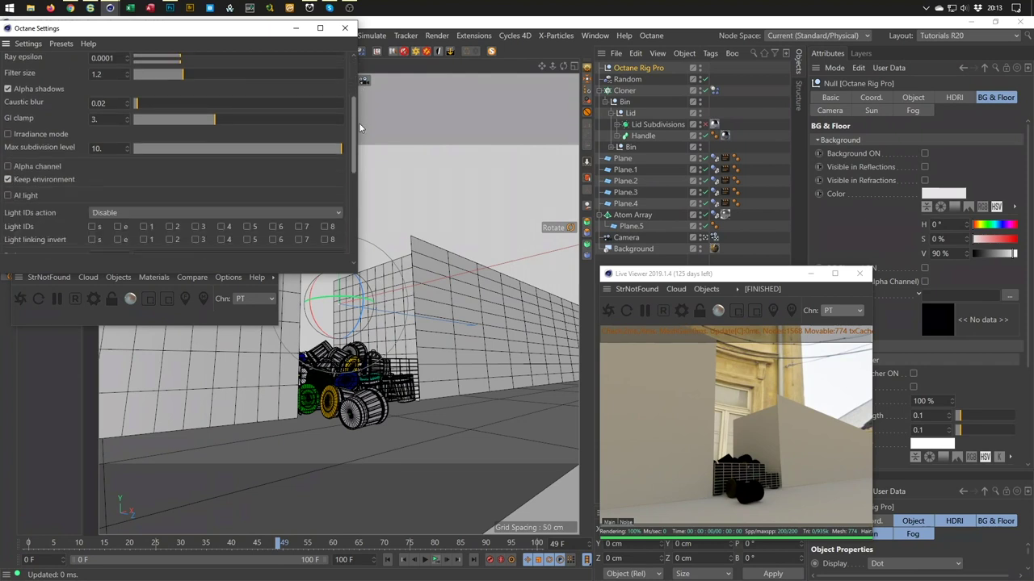
left_click(8, 168)
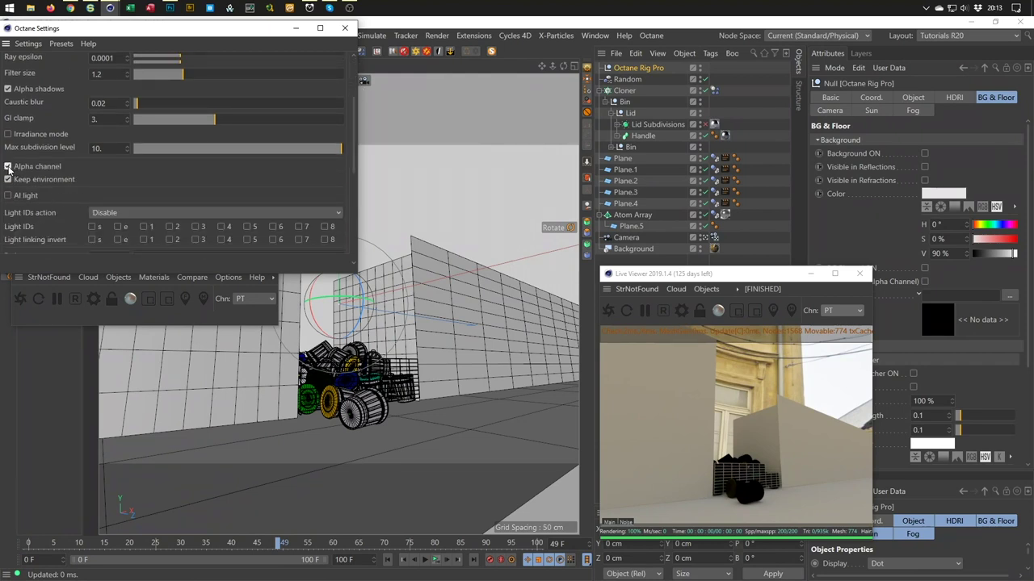
left_click(7, 179)
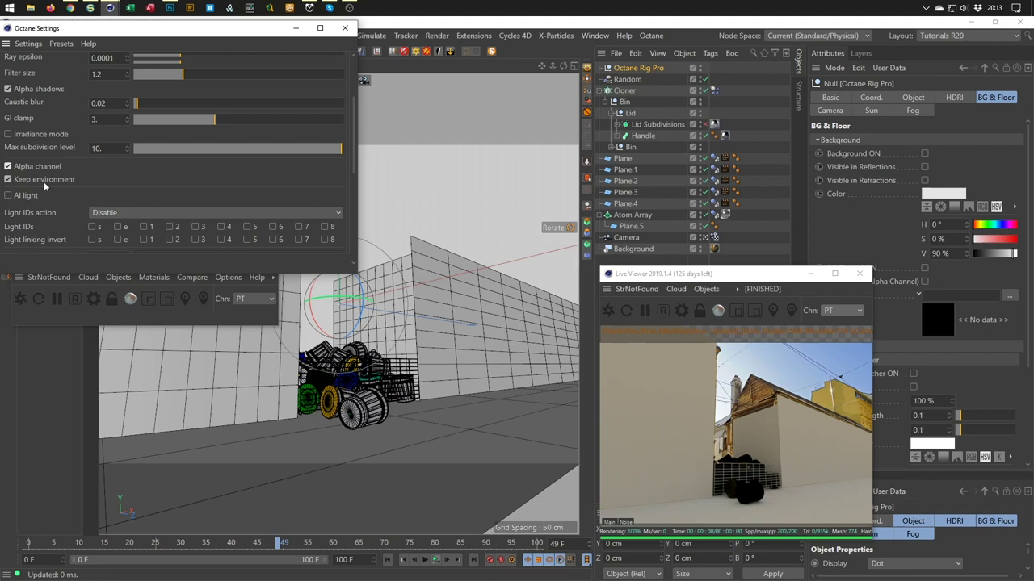
left_click(8, 179)
left_click(345, 28)
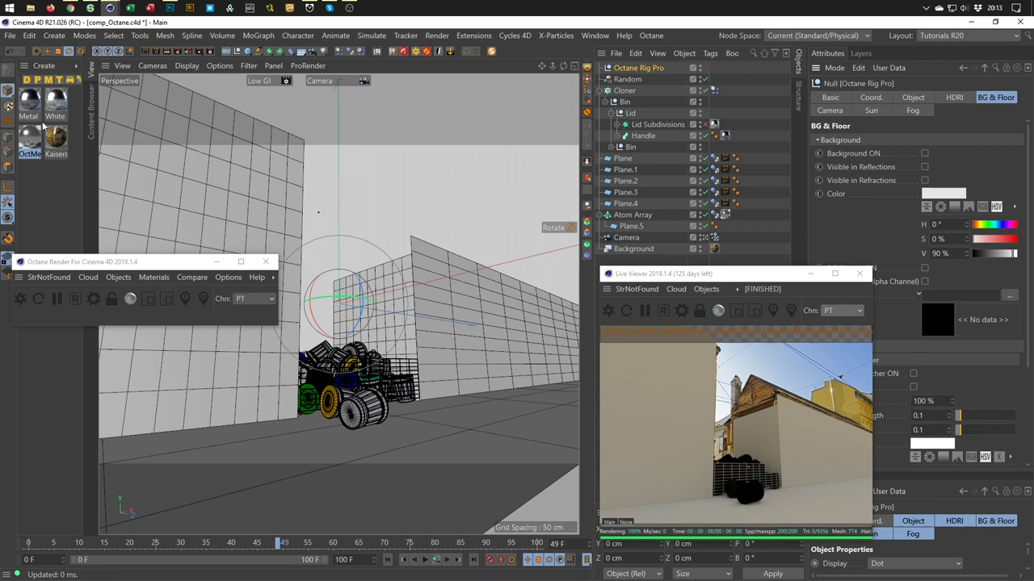
Apply the OctMetal material to the Handle and Bin objects.
left_click_drag(125, 261, 154, 441)
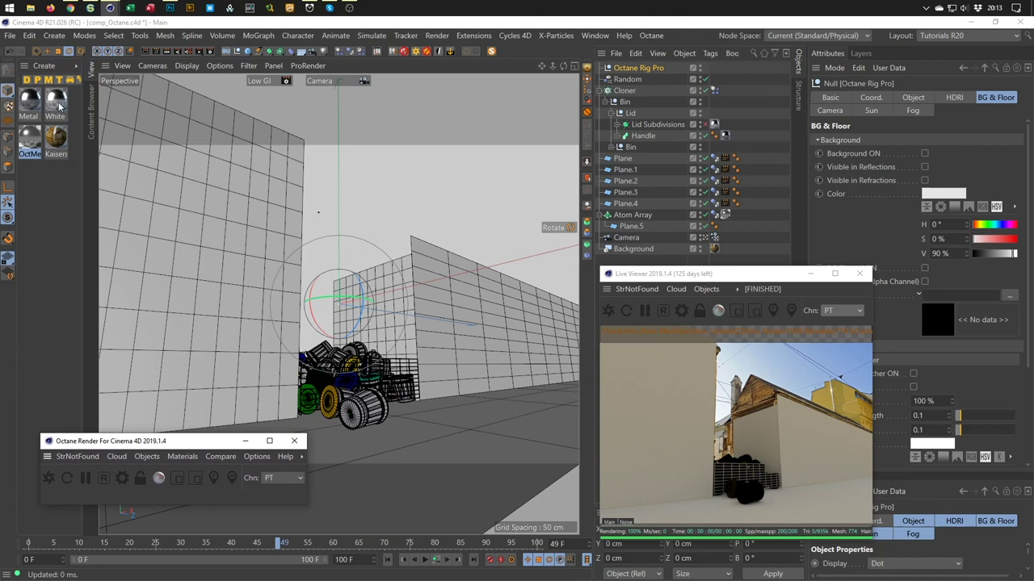
left_click(30, 103)
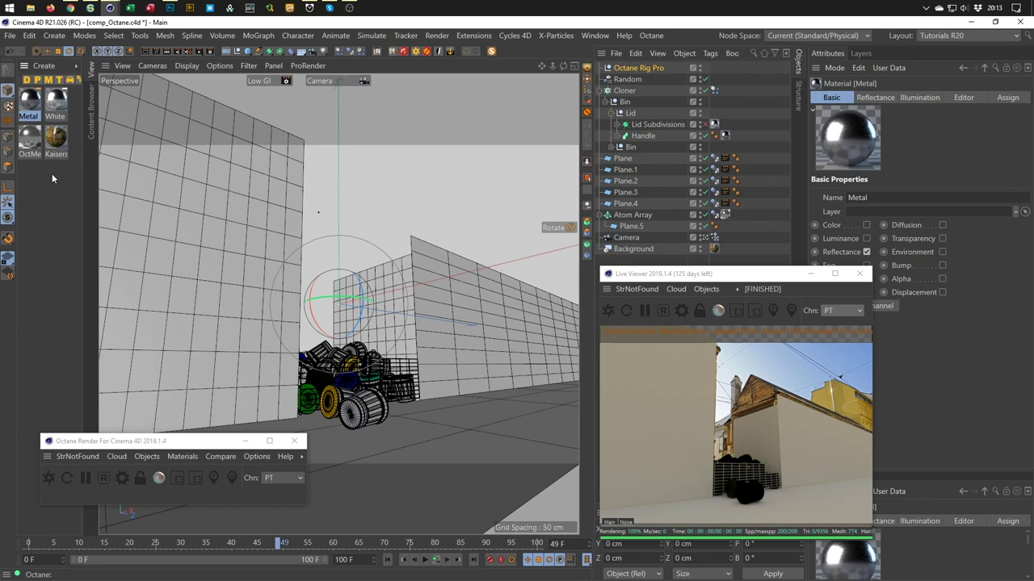
left_click(30, 142)
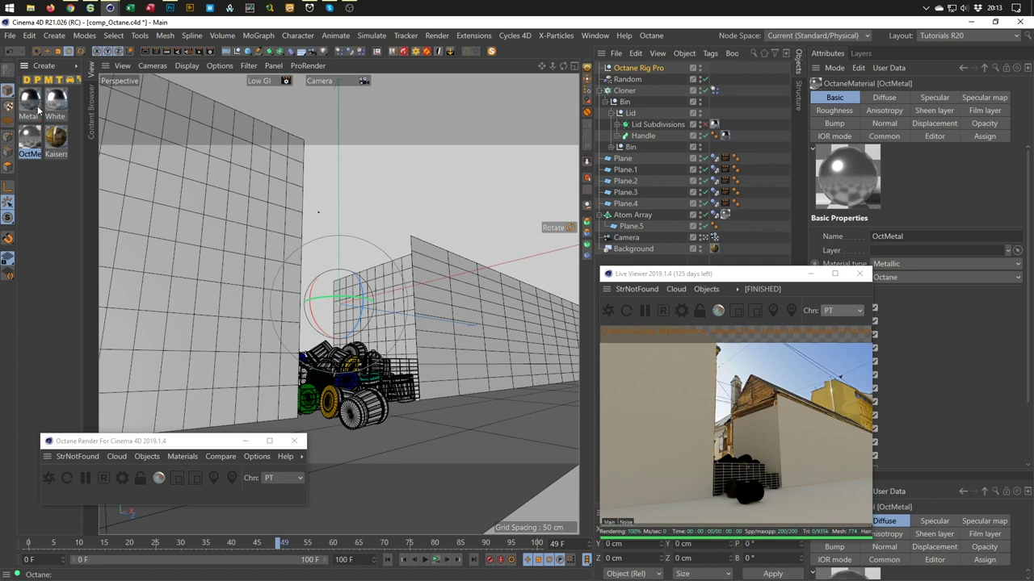
left_click_drag(30, 141, 735, 126)
left_click(610, 147)
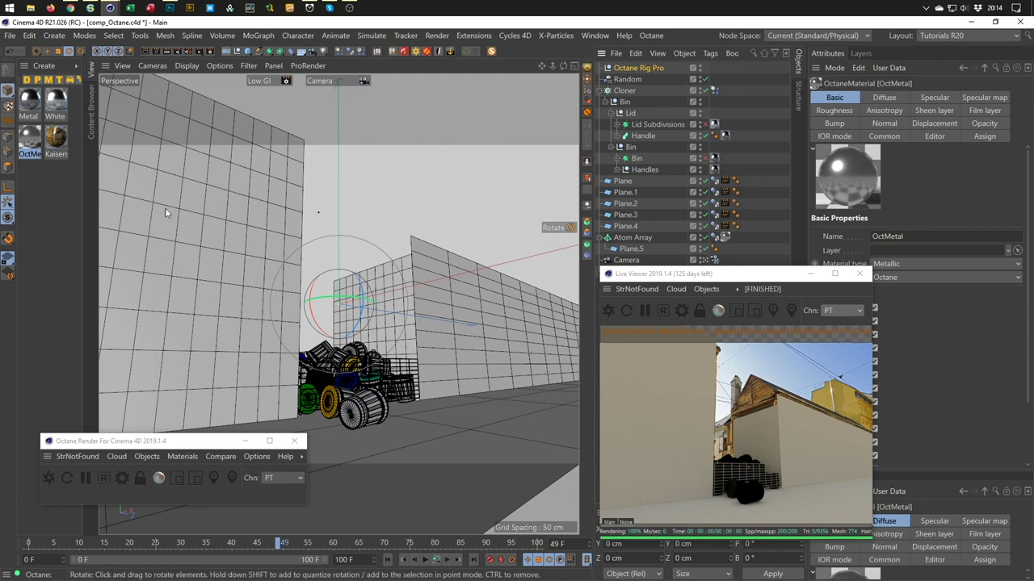
left_click_drag(32, 142, 716, 161)
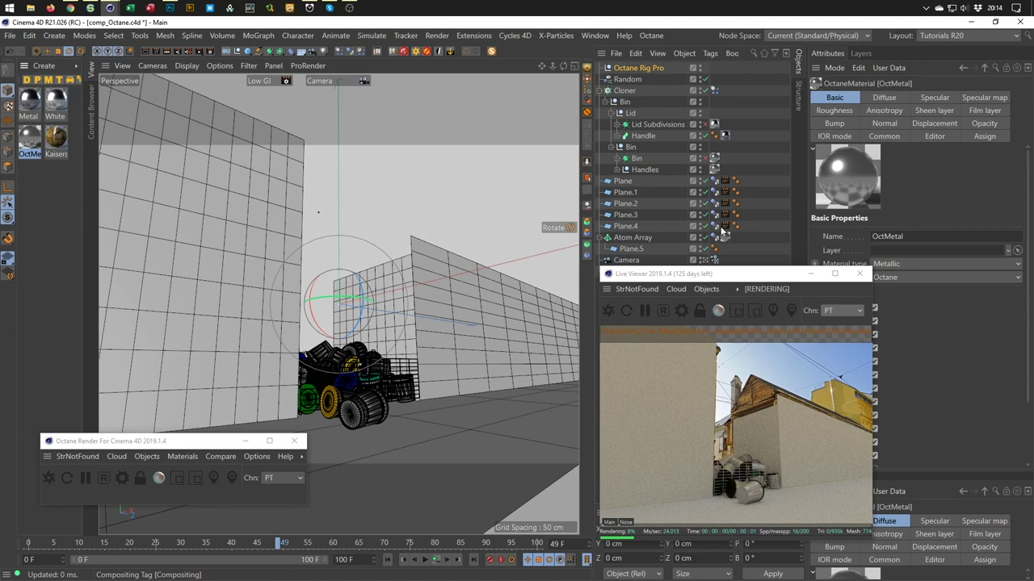
Delete the Metal and White materials and reapply OctMetal to the Handle.
left_click(30, 102)
left_click(55, 99, "shift")
key("Delete")
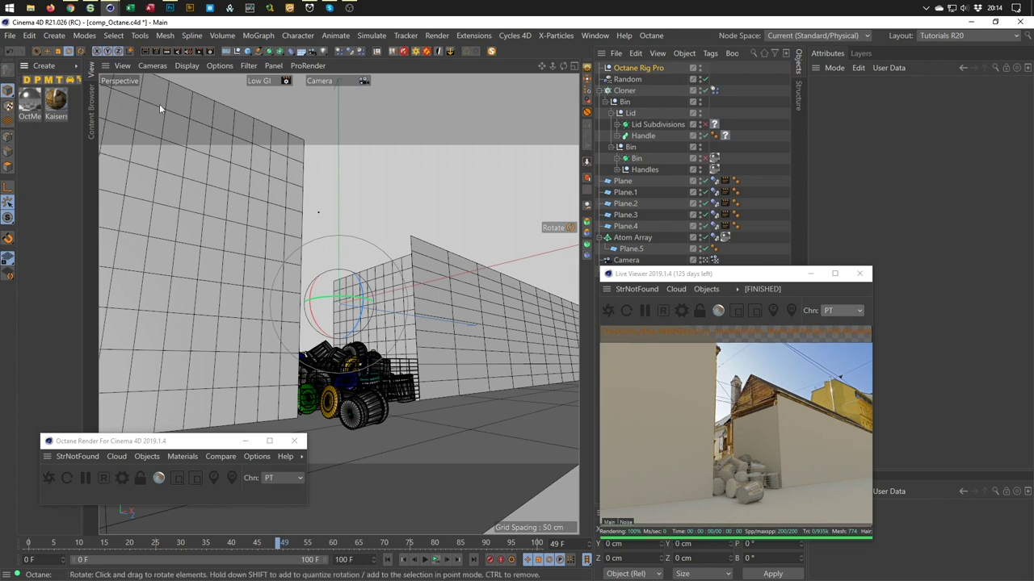
left_click(28, 100)
left_click_drag(29, 100, 726, 136)
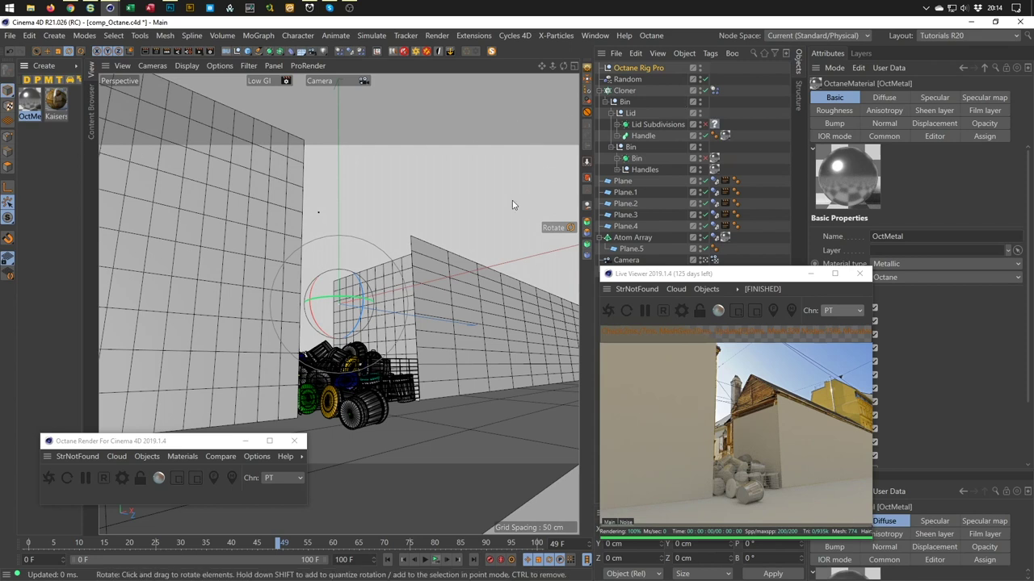
left_click(182, 457)
left_click(169, 481)
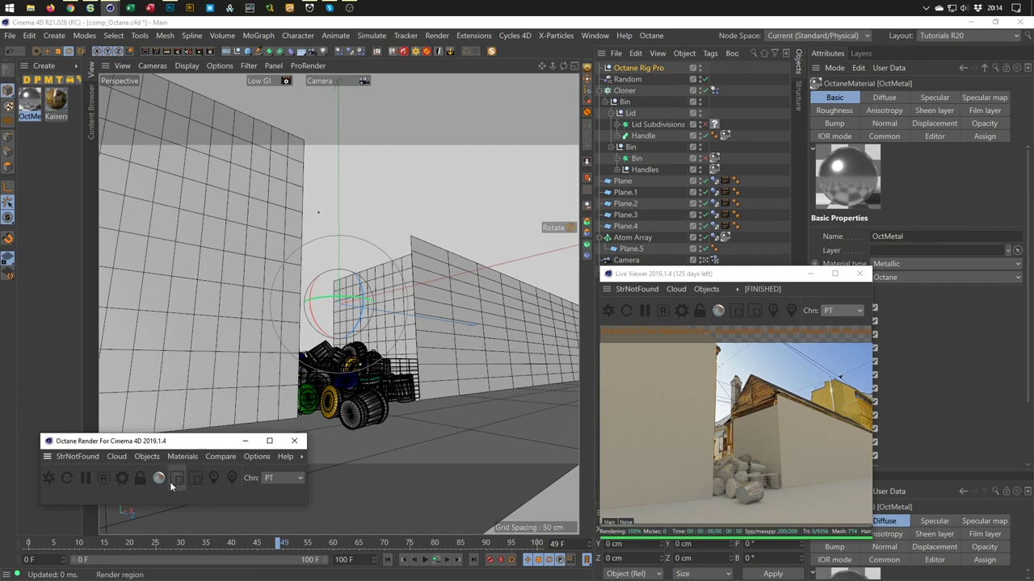
left_click(31, 100)
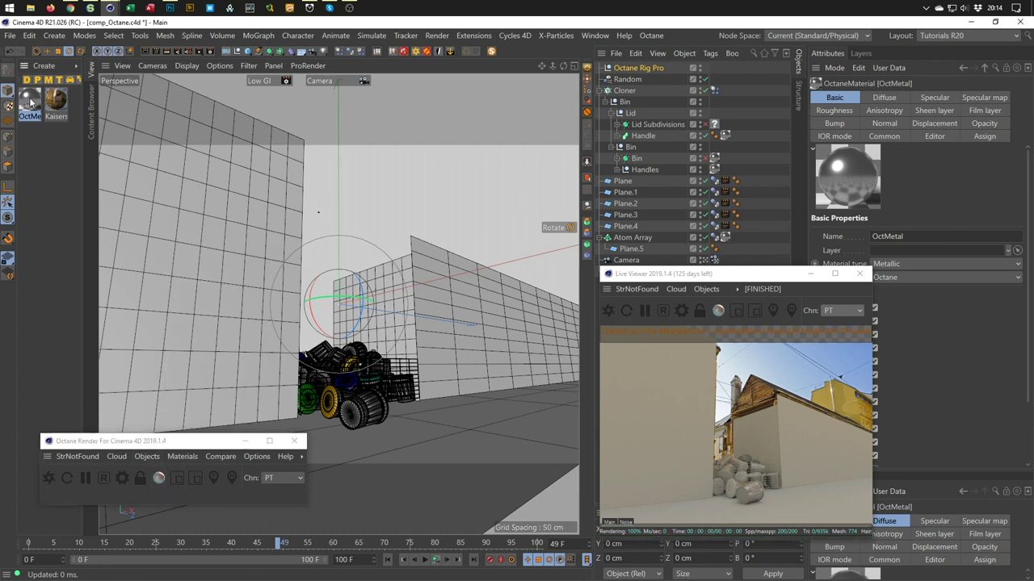
Duplicate OctMetal as a new material named Lid and refresh the live render.
left_click_drag(30, 101, 30, 165, "ctrl")
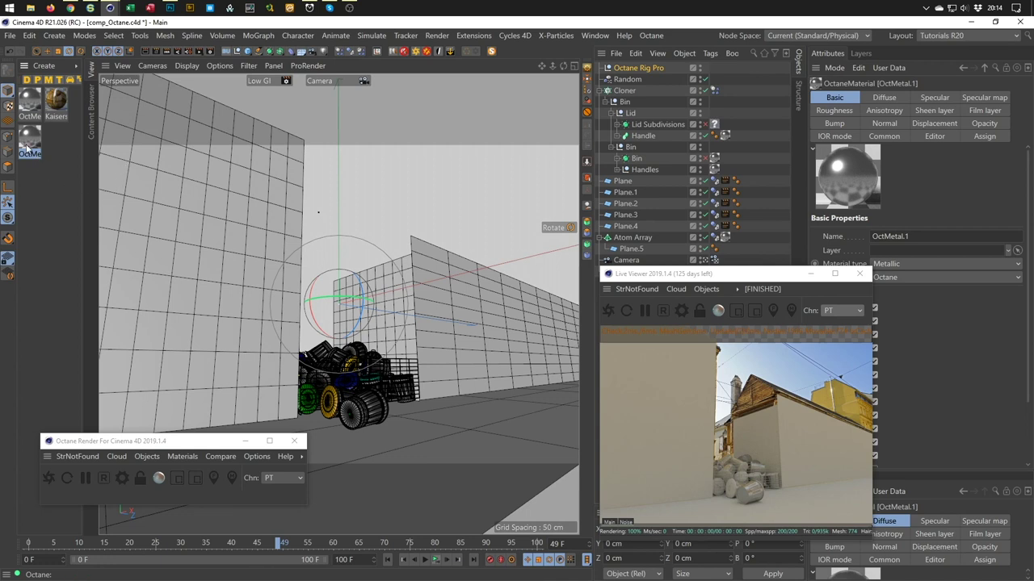
double_click(29, 153)
type("Lid")
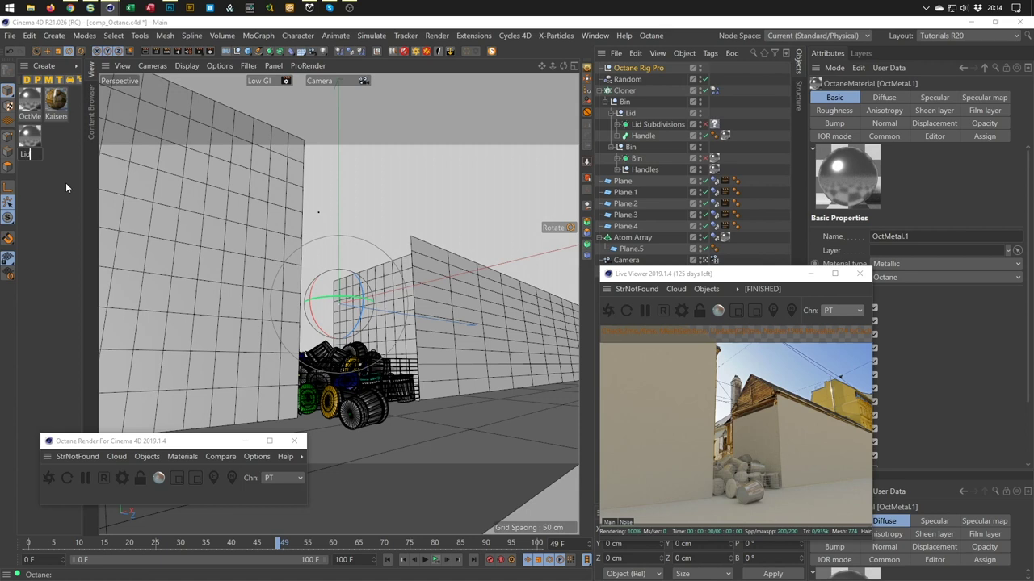
key("Return")
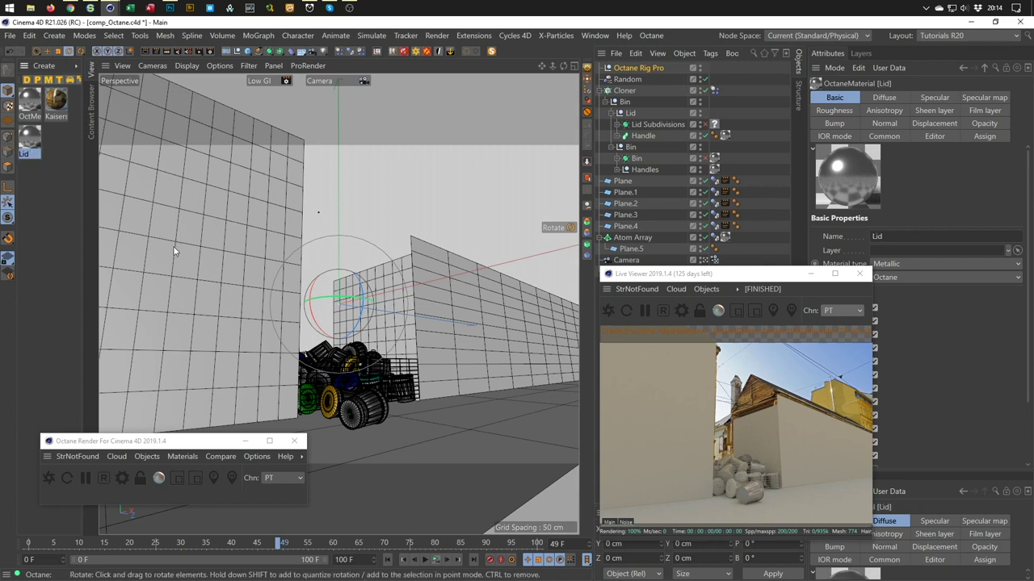
left_click(50, 478)
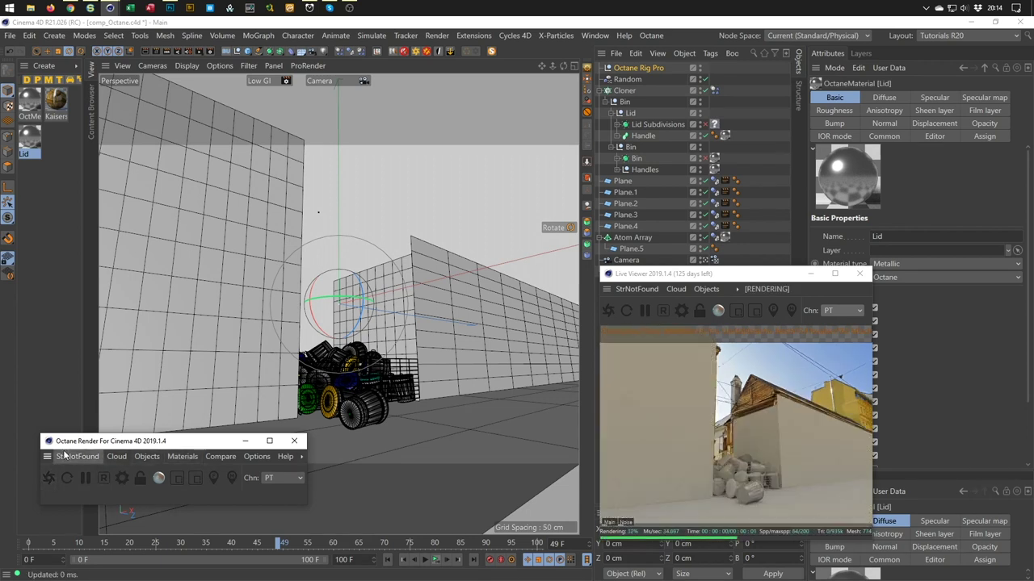
Add a MoGraph Color Shader node to Lid, then assign Lid to Lid Subdivisions.
left_click(182, 456)
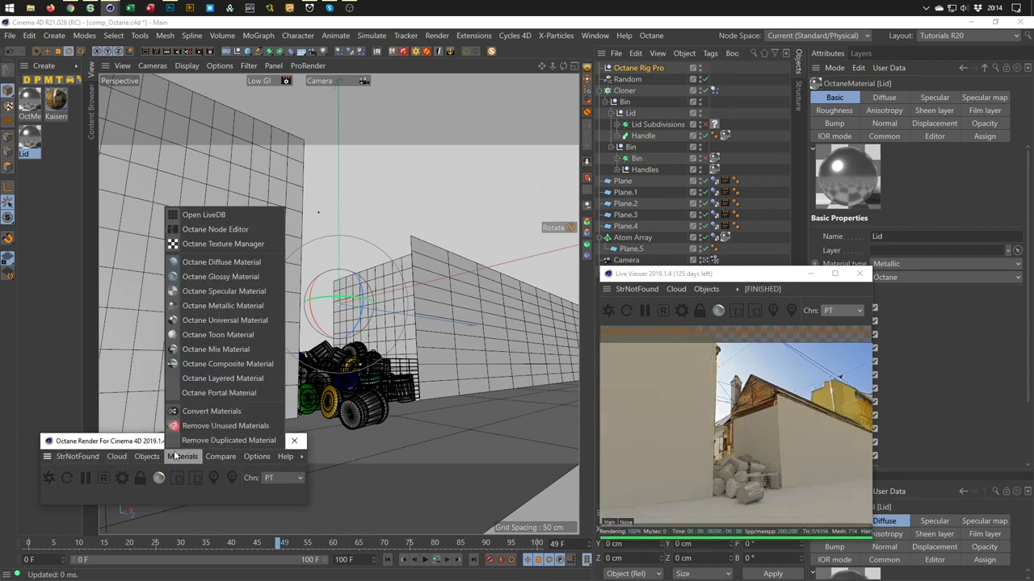
left_click(214, 229)
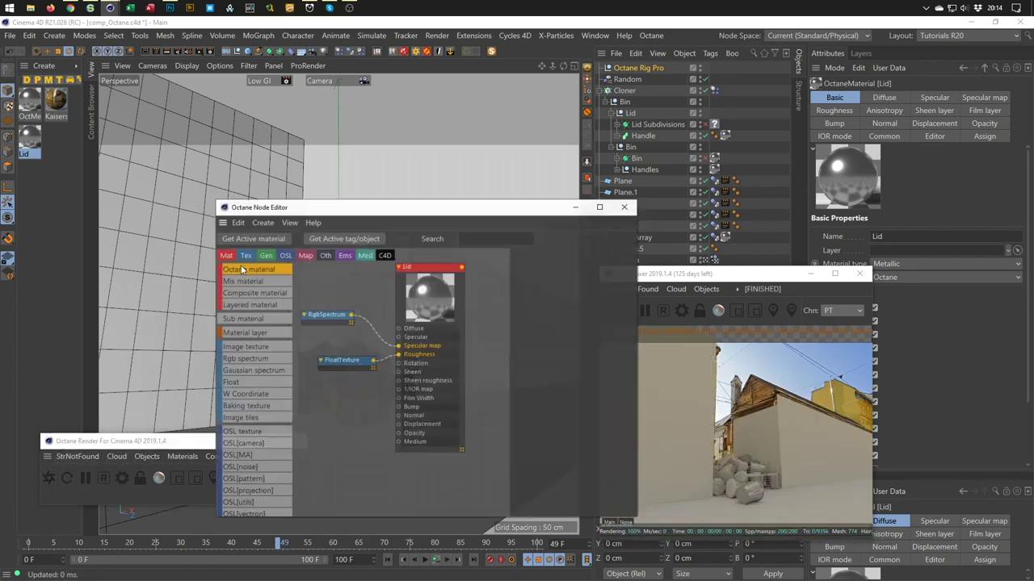
left_click_drag(352, 208, 240, 108)
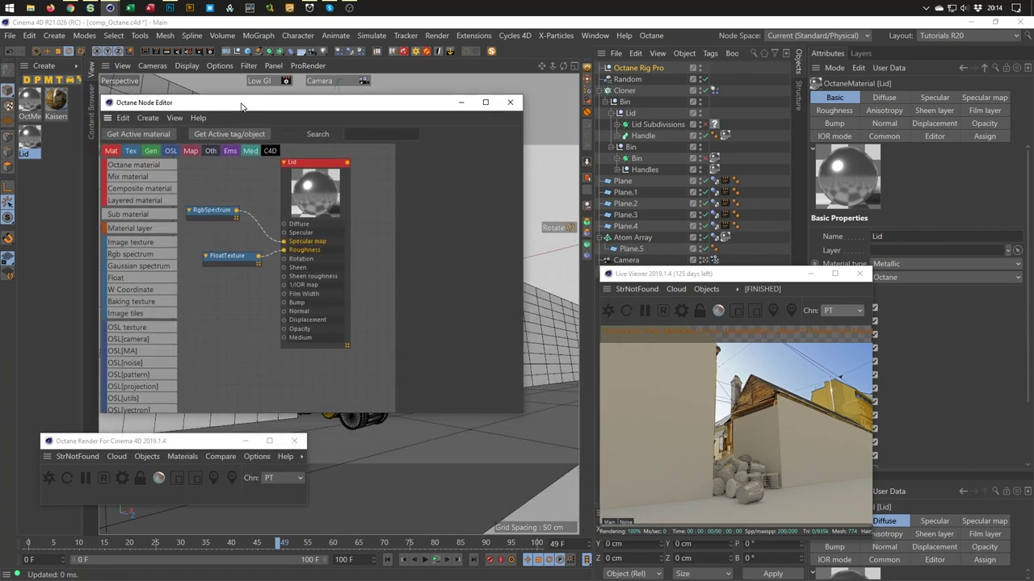
left_click(210, 210)
left_click_drag(210, 210, 212, 182)
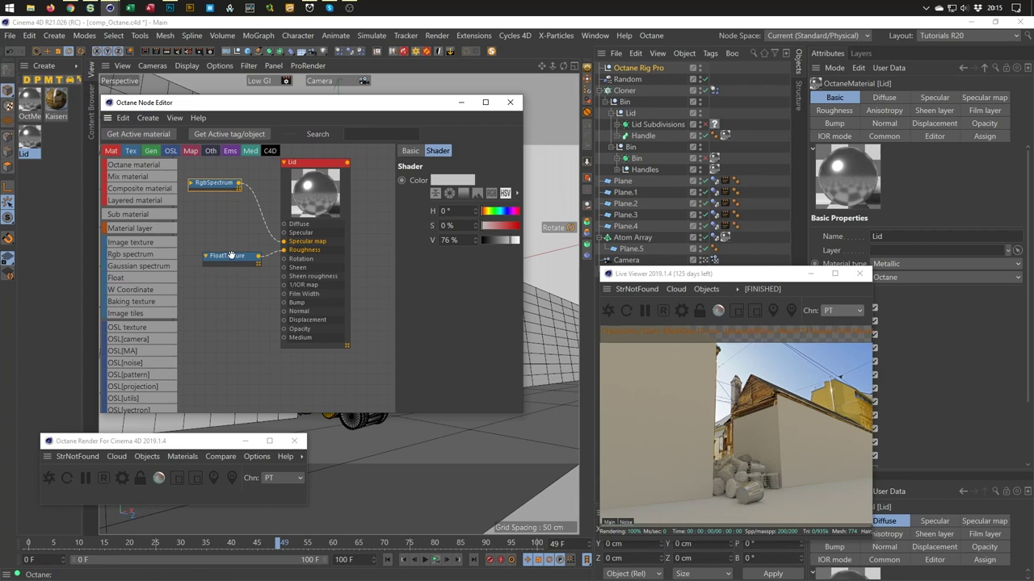
left_click_drag(230, 257, 226, 282)
scroll(126, 350, "down", 8)
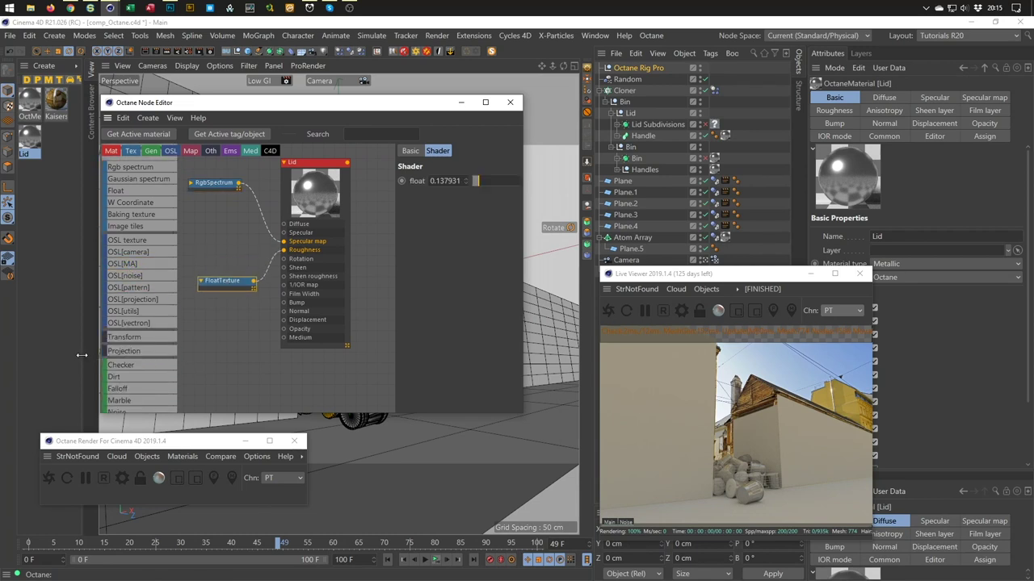
scroll(156, 311, "down", 10)
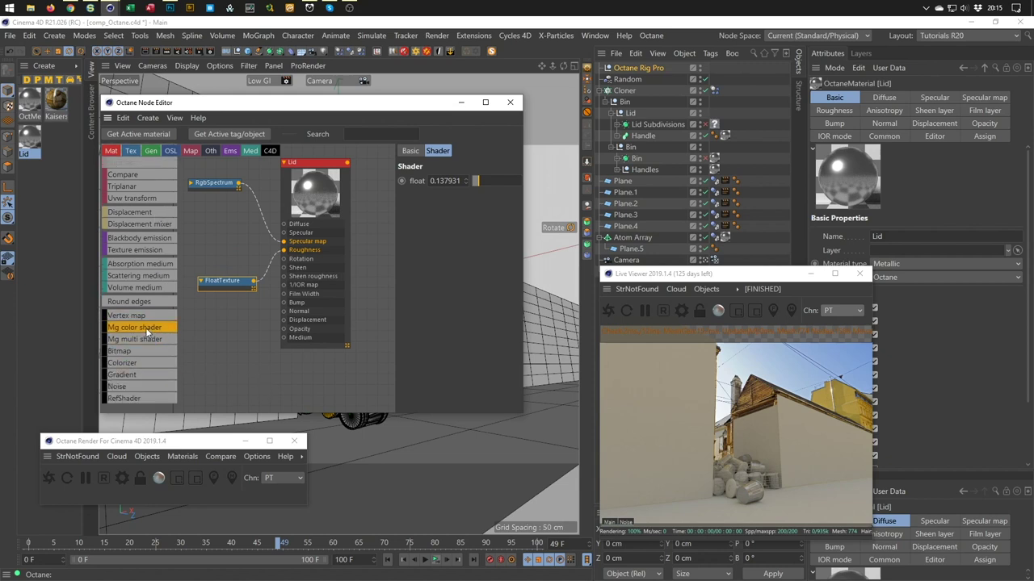
left_click_drag(201, 216, 284, 240)
left_click(238, 219)
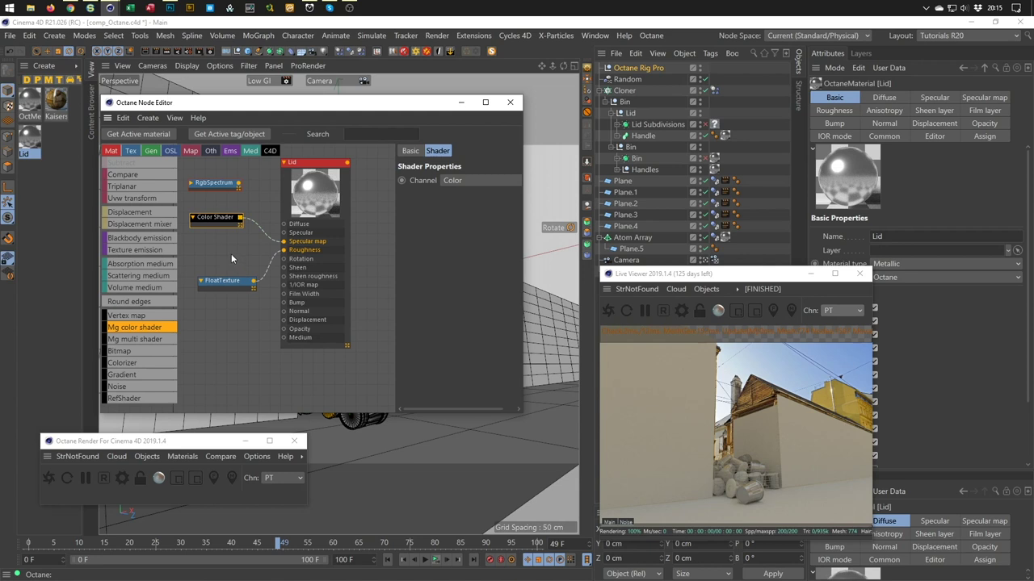
left_click_drag(29, 151, 714, 131)
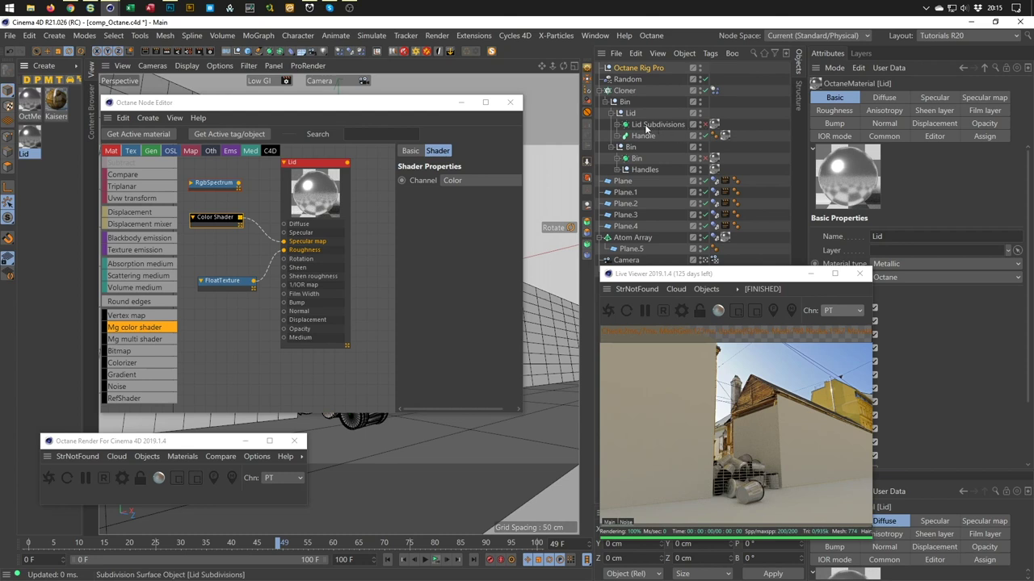
Set the Cloner's Instance Mode to Render Instance, keeping Clones on Iterate.
left_click(714, 90)
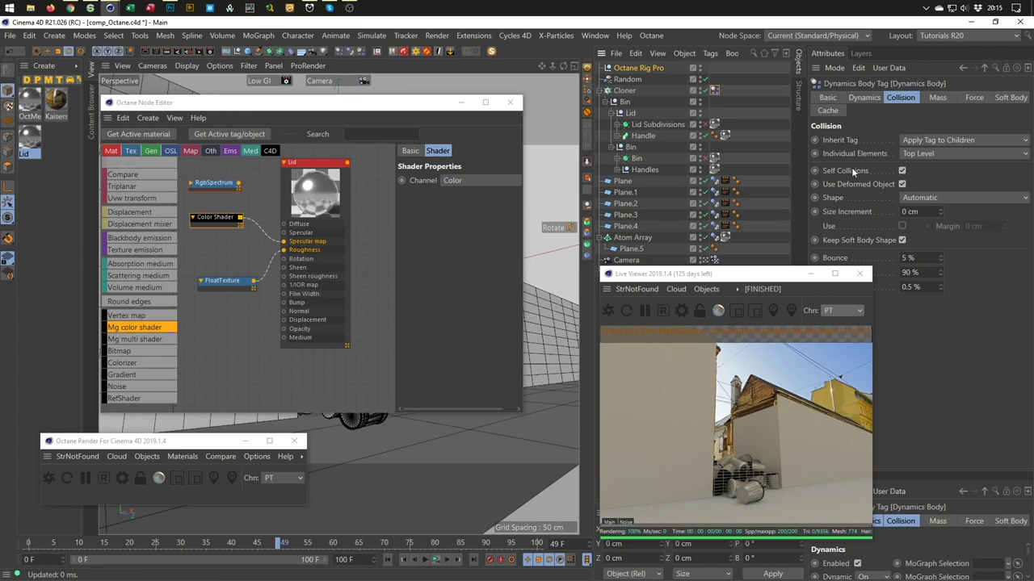
left_click(864, 97)
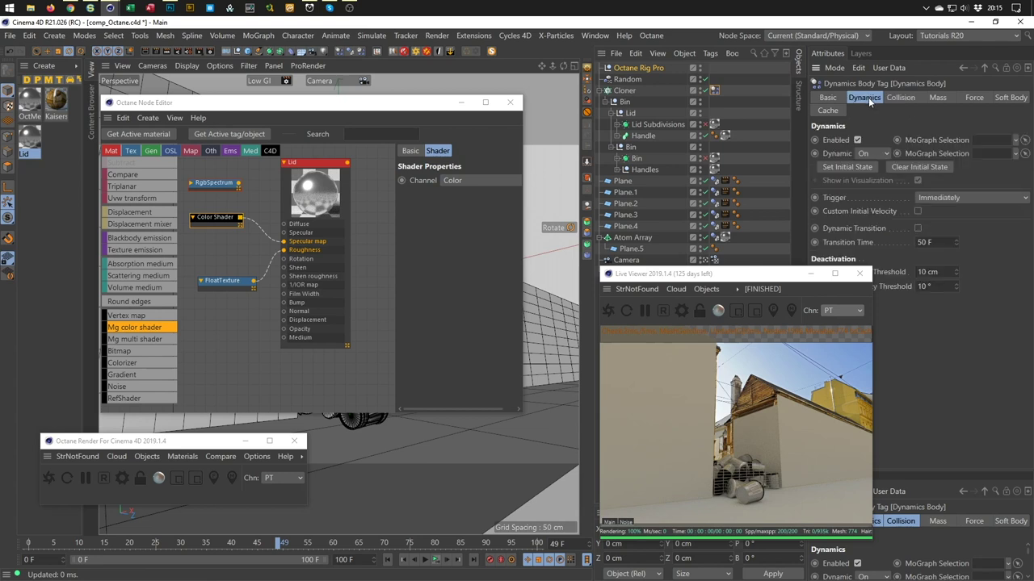
left_click(624, 90)
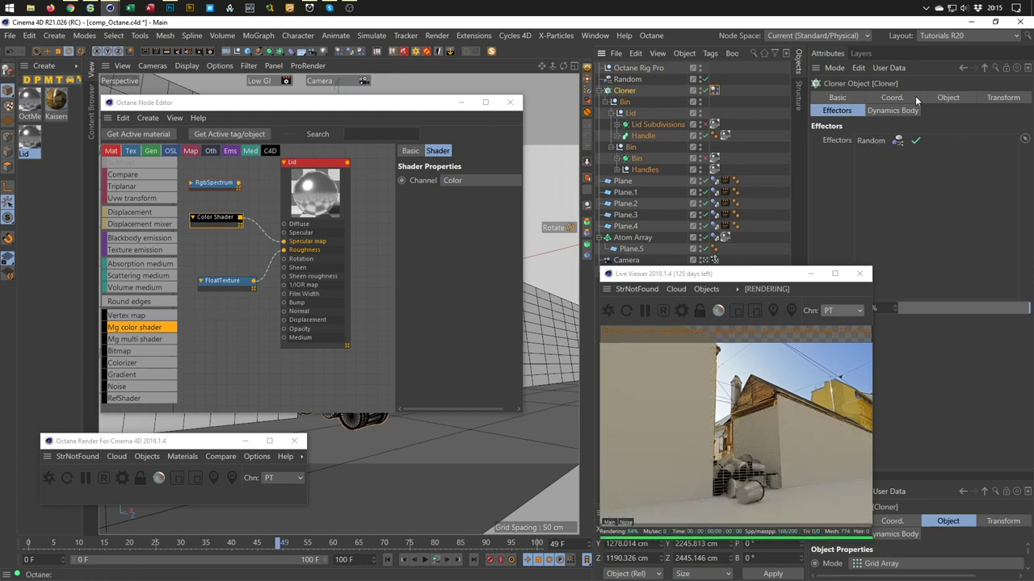
left_click(940, 97)
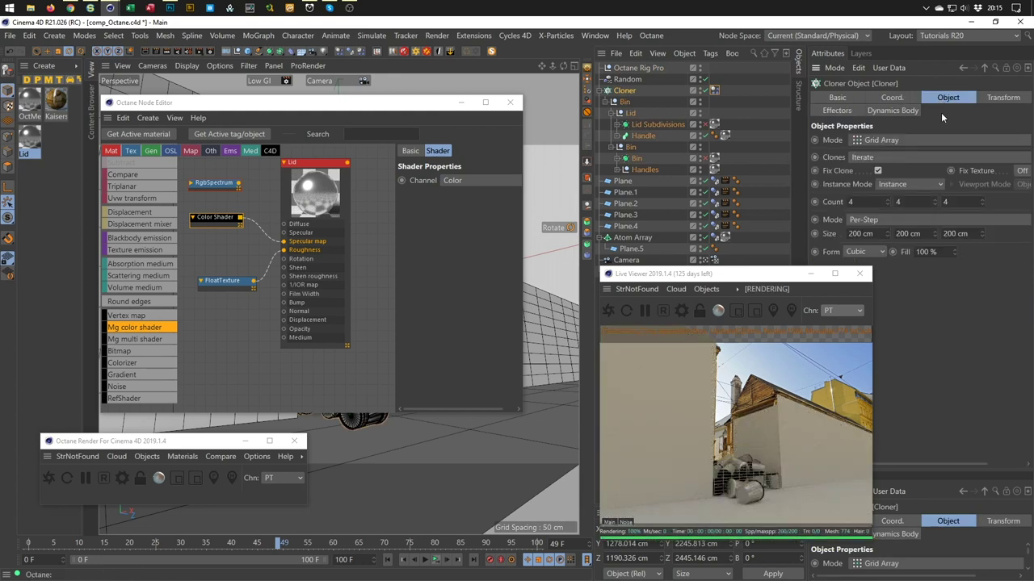
left_click(882, 155)
left_click(891, 156)
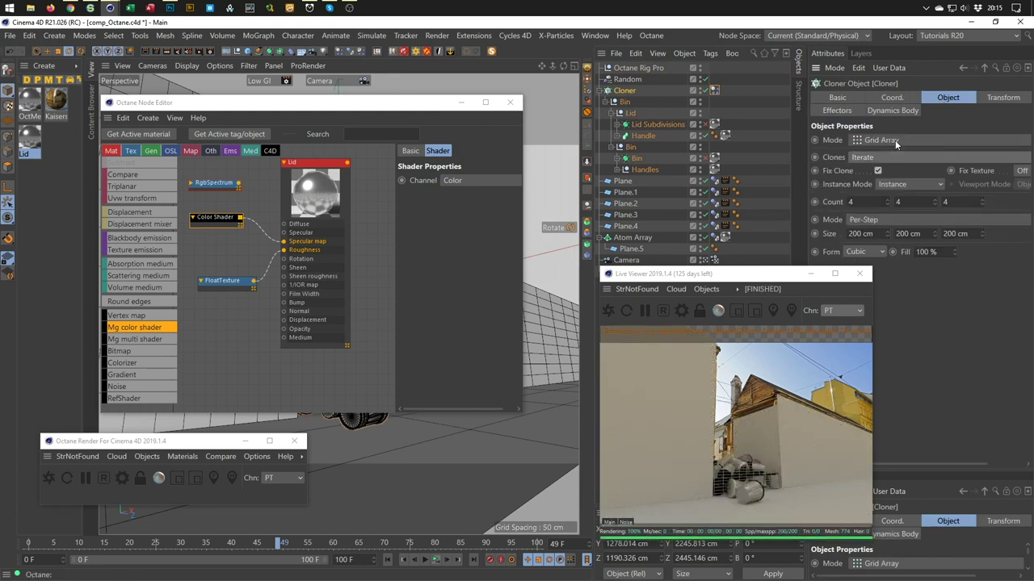
left_click(891, 185)
left_click(905, 212)
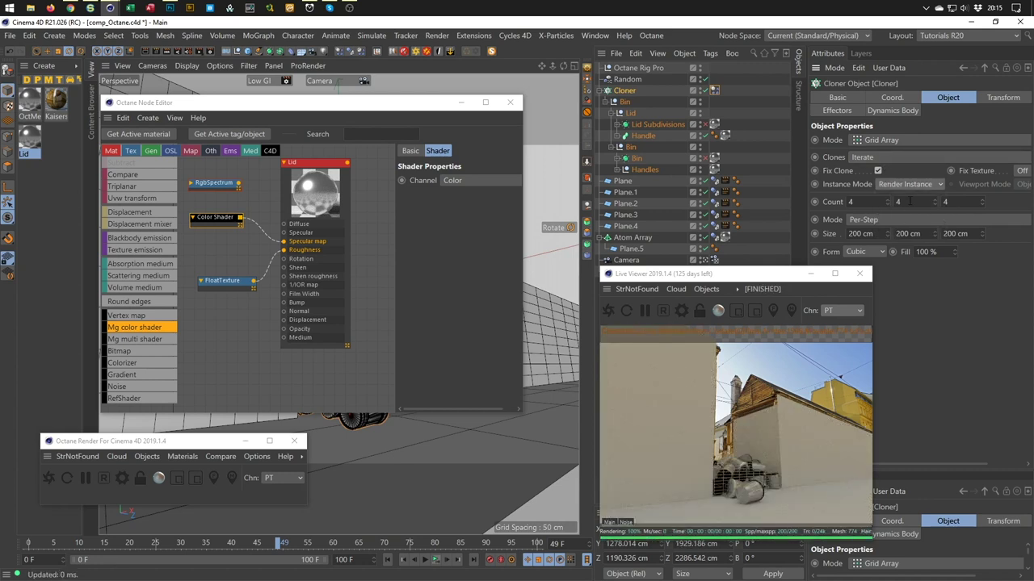
left_click(910, 159)
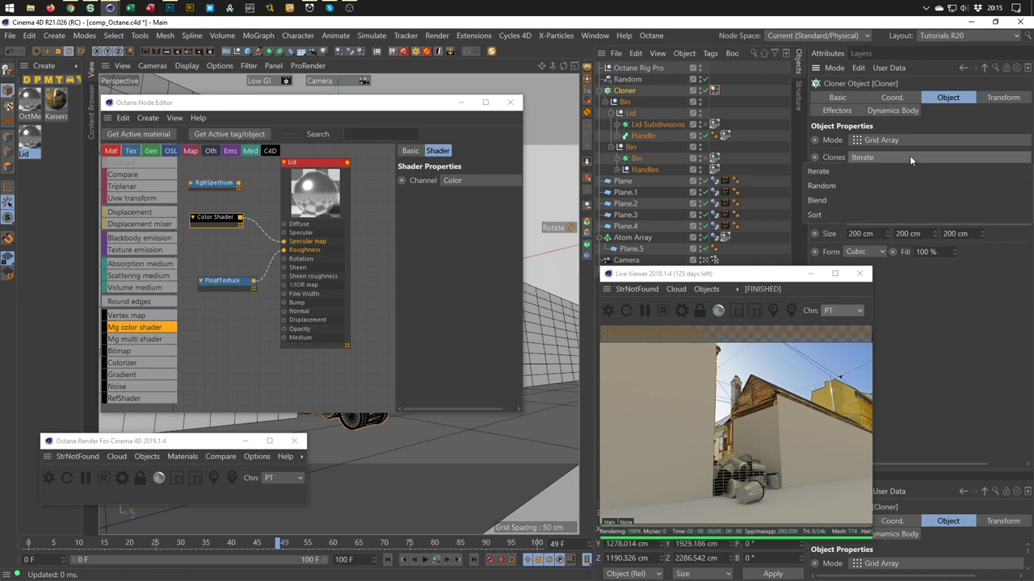
left_click(889, 173)
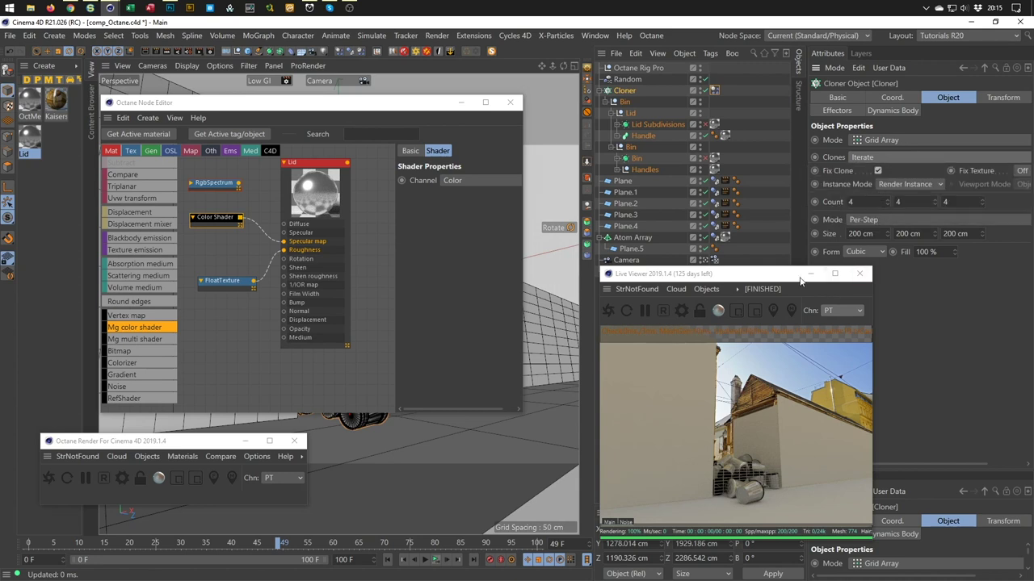
left_click_drag(432, 112, 393, 159)
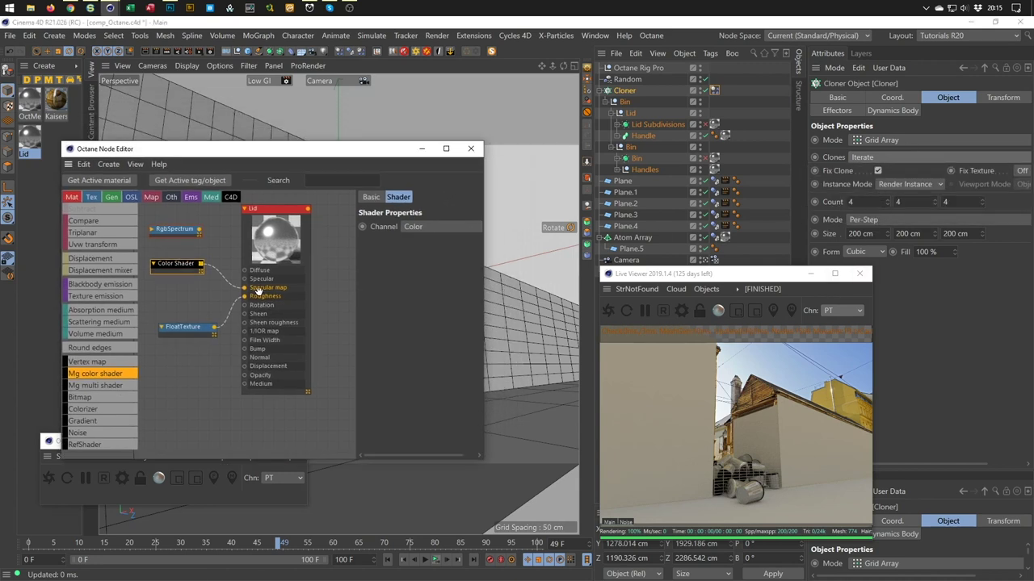
Connect the Color Shader to Lid's Diffuse and keep the Random effector's colour mode at Effector Color.
left_click_drag(244, 287, 242, 272)
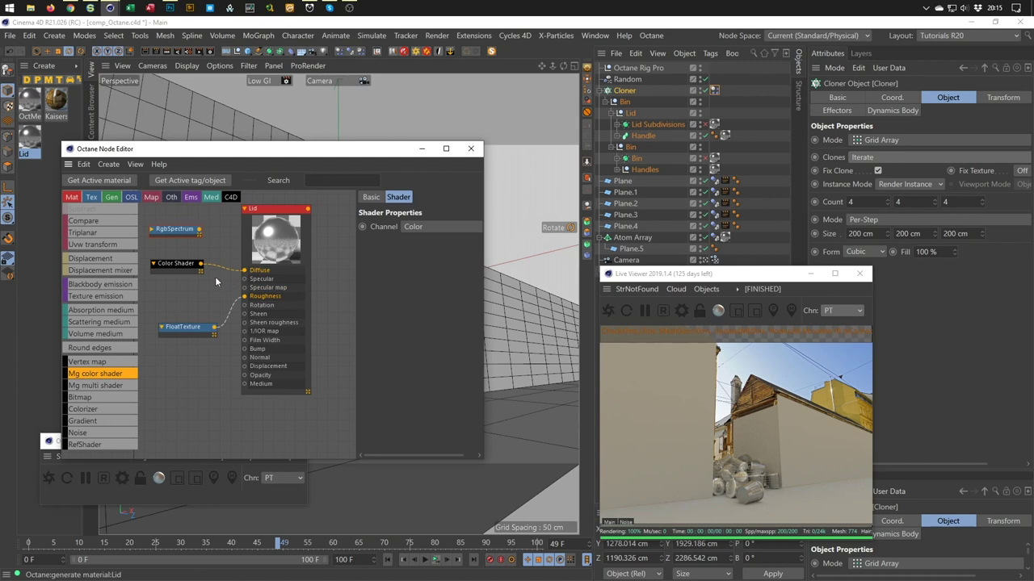
left_click(168, 269)
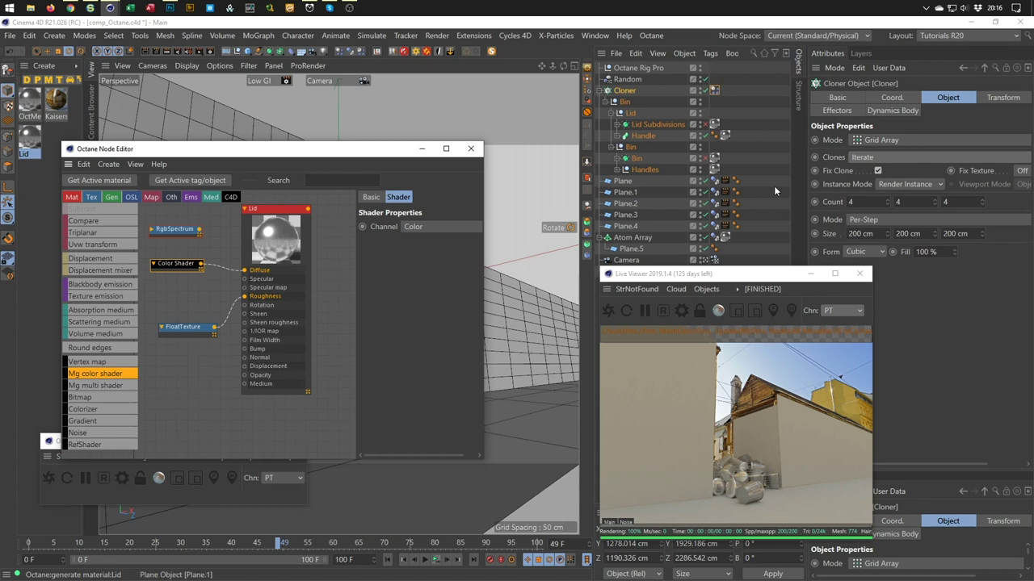
left_click(634, 80)
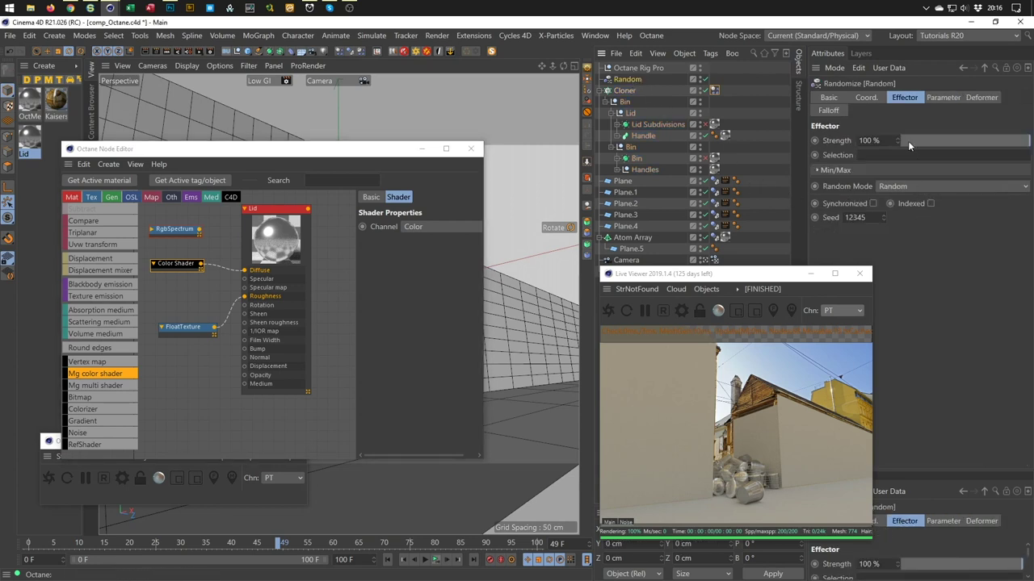
left_click(941, 99)
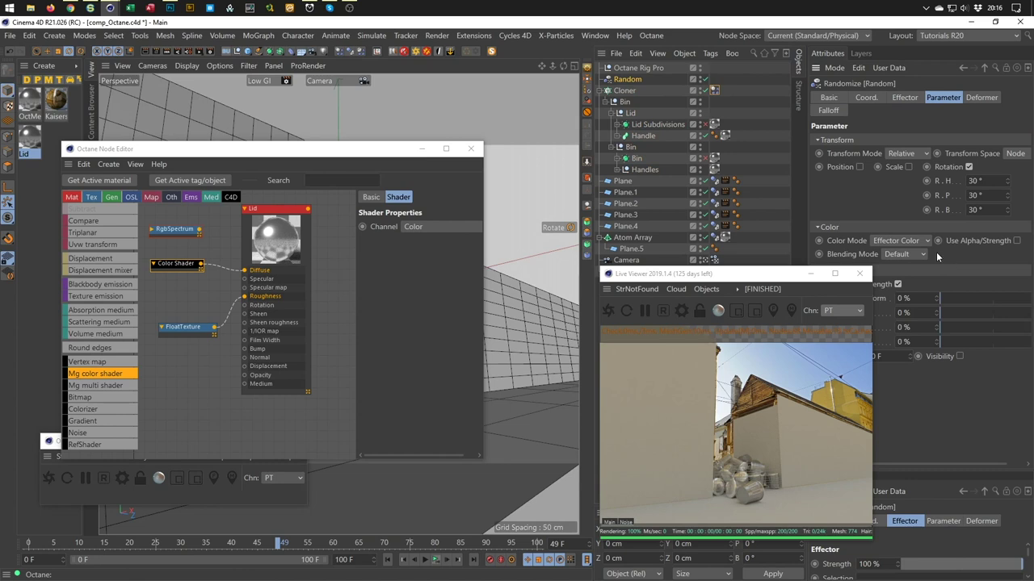
left_click(1017, 241)
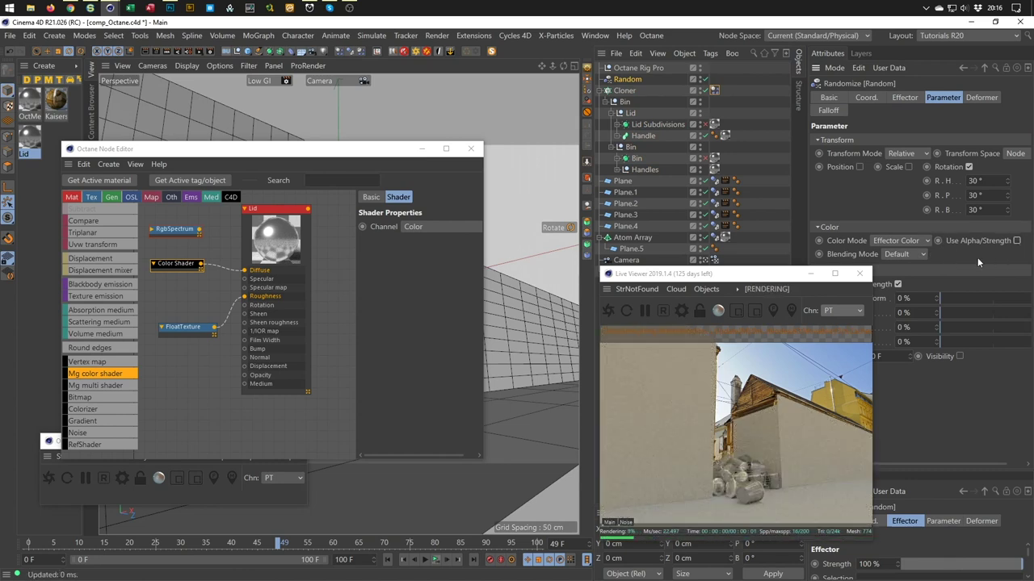
left_click(912, 241)
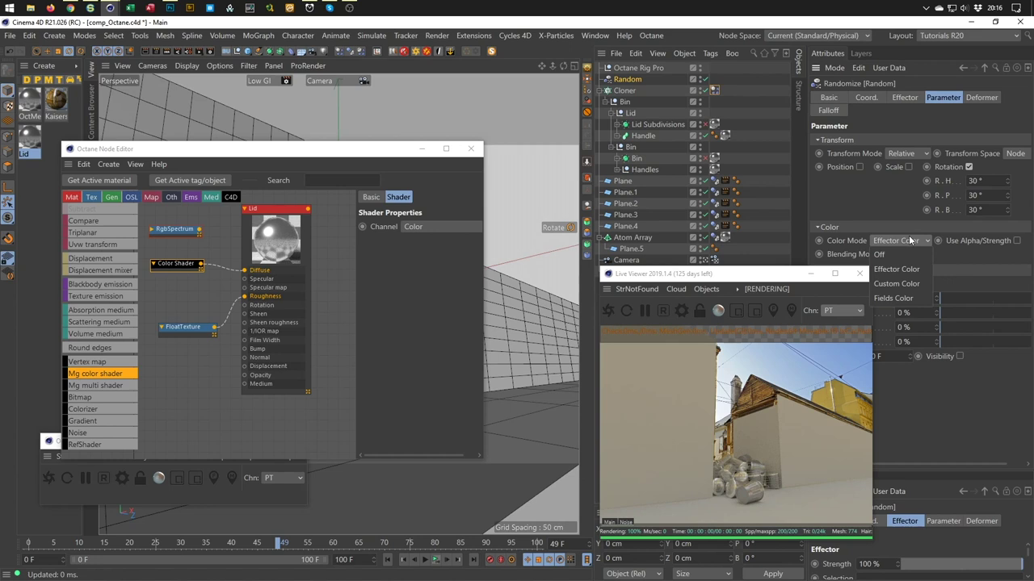
left_click(910, 241)
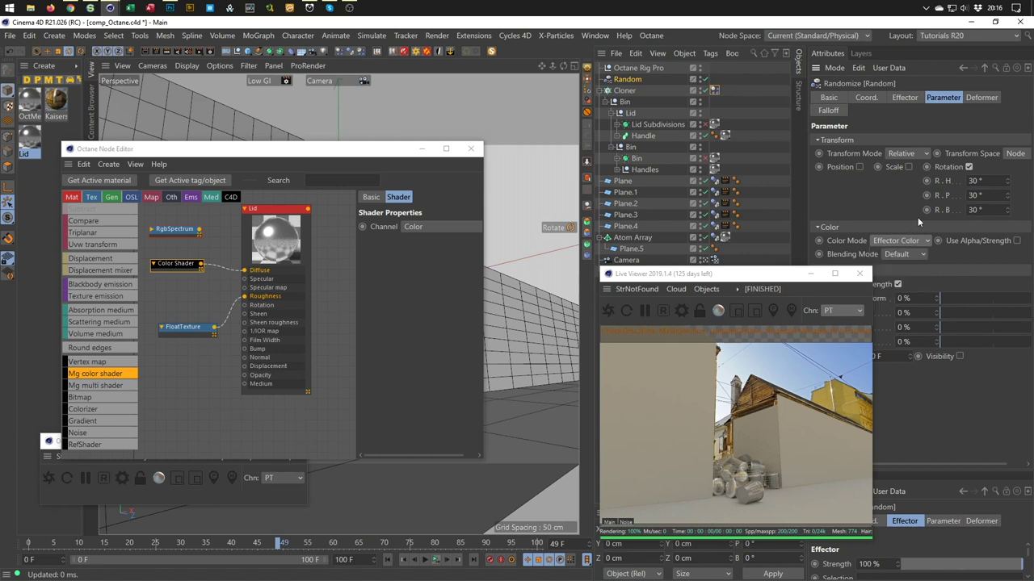
Collapse the Cloner, move the Camera to the top of the object list, and switch to the default view.
left_click(714, 125)
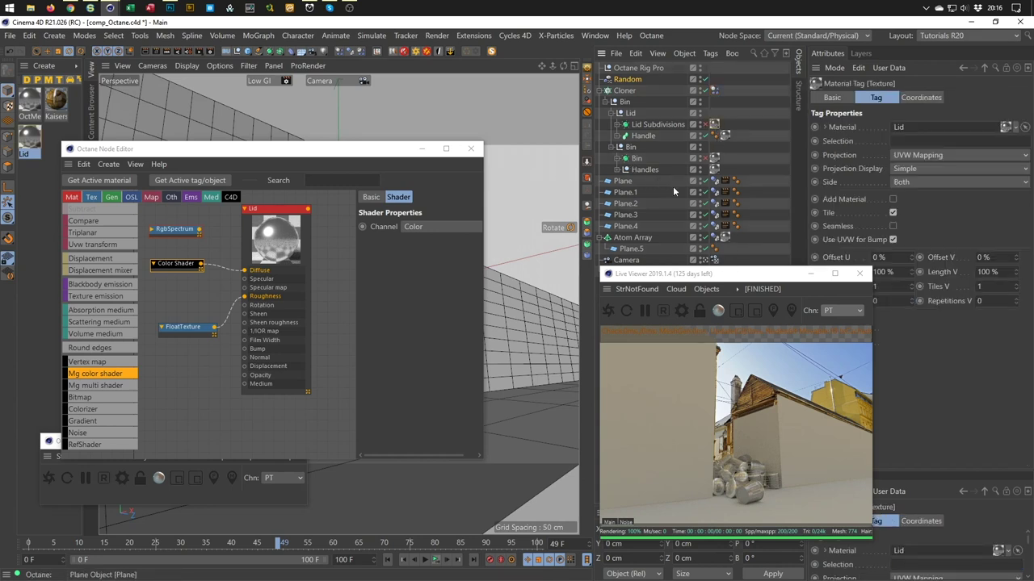
left_click(601, 90)
left_click(626, 181)
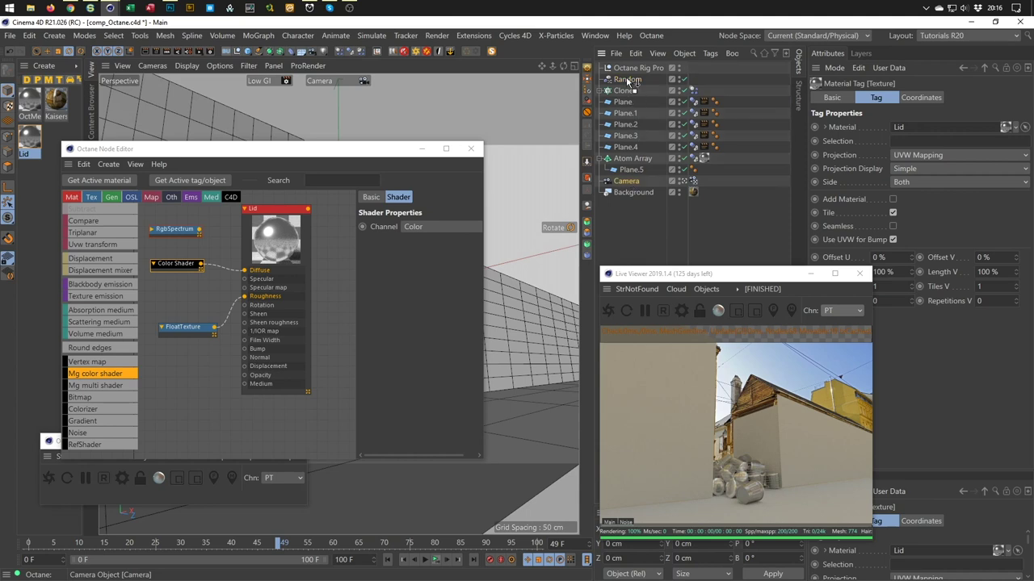
left_click_drag(634, 68, 638, 67)
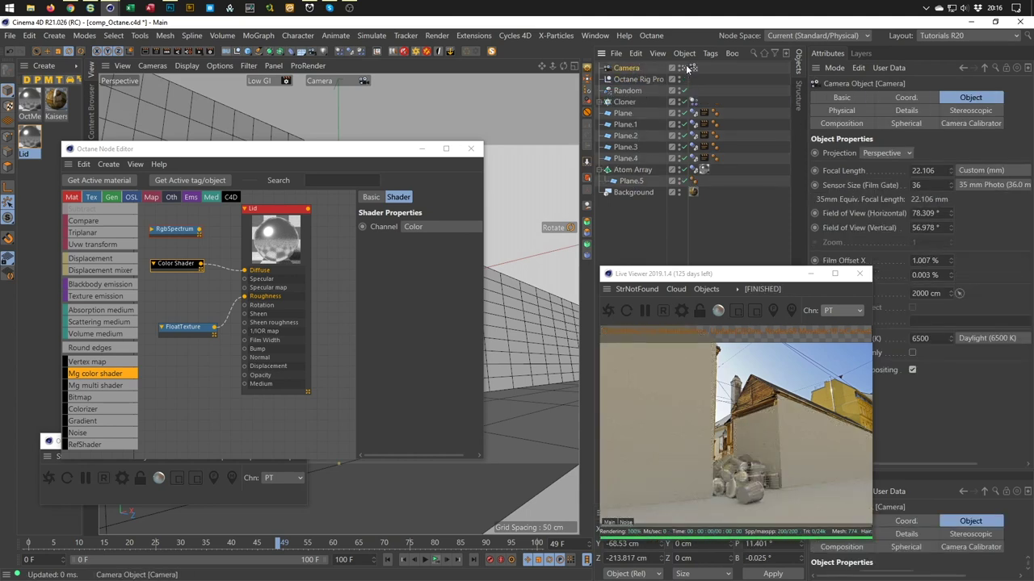
left_click(686, 68)
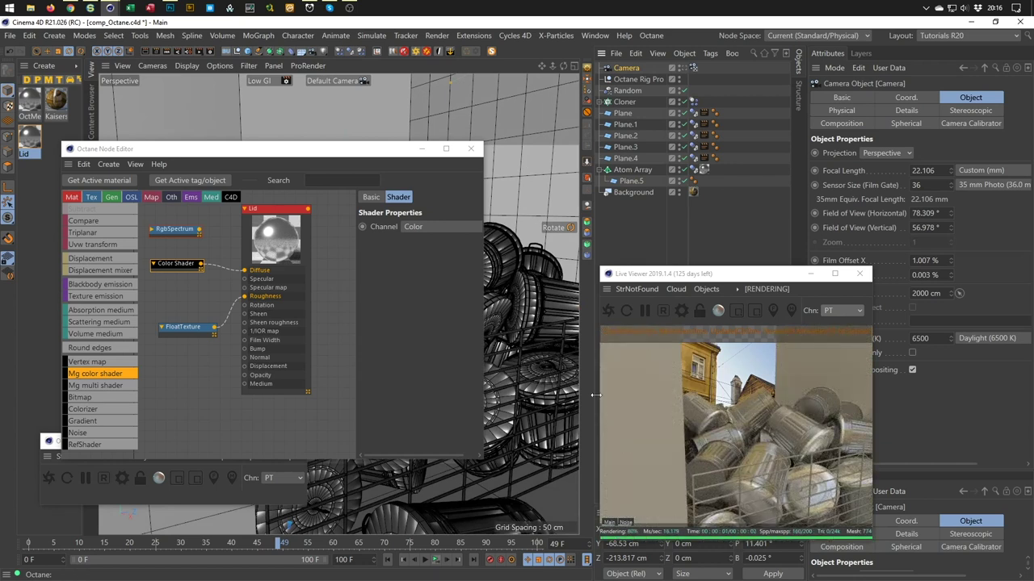
Disconnect the Color Shader from Lid's Diffuse and set the RgbSpectrum to red (S 100%, V 90%).
left_click_drag(168, 264, 161, 268)
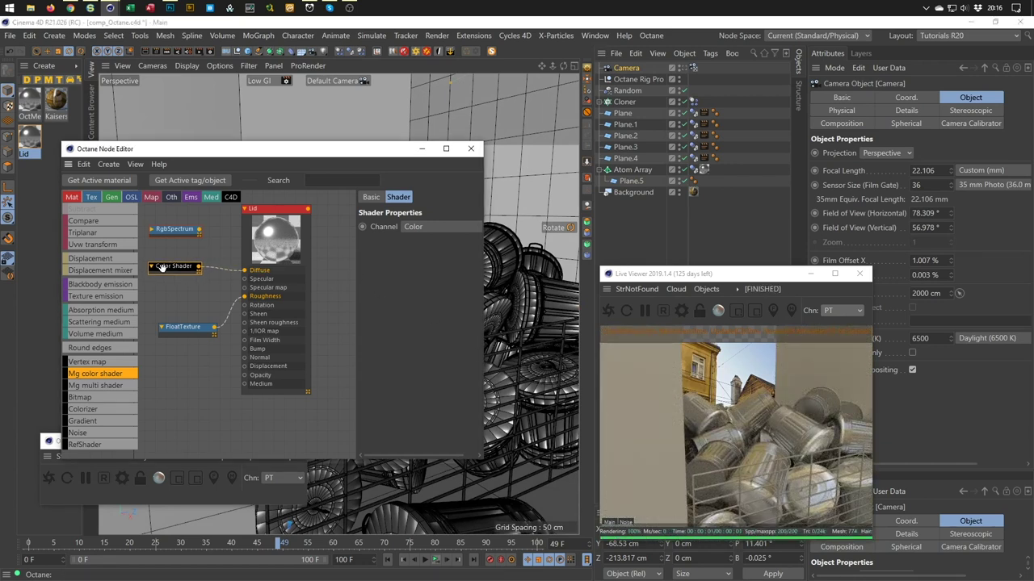
mouse_move(244, 271)
left_mouse_down()
mouse_move(211, 257)
mouse_move(203, 235)
mouse_move(242, 290)
left_mouse_up()
left_click(173, 229)
left_click_drag(357, 284, 312, 284)
left_click_drag(402, 273, 526, 280)
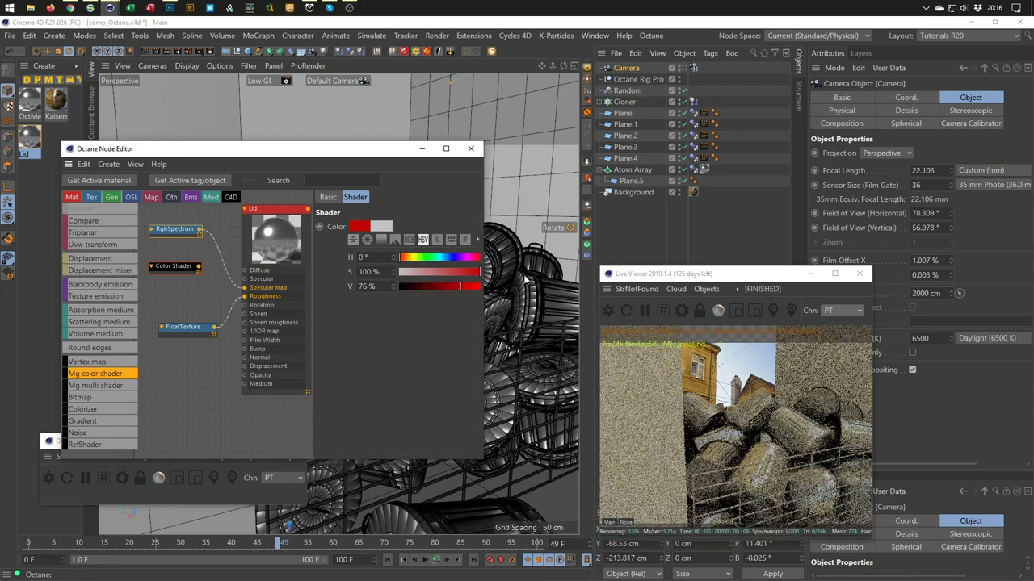
left_click_drag(460, 286, 472, 286)
Test the red RgbSpectrum on Lid's Diffuse, then unplug it and enlarge the Live Viewer.
left_click_drag(246, 288, 244, 270)
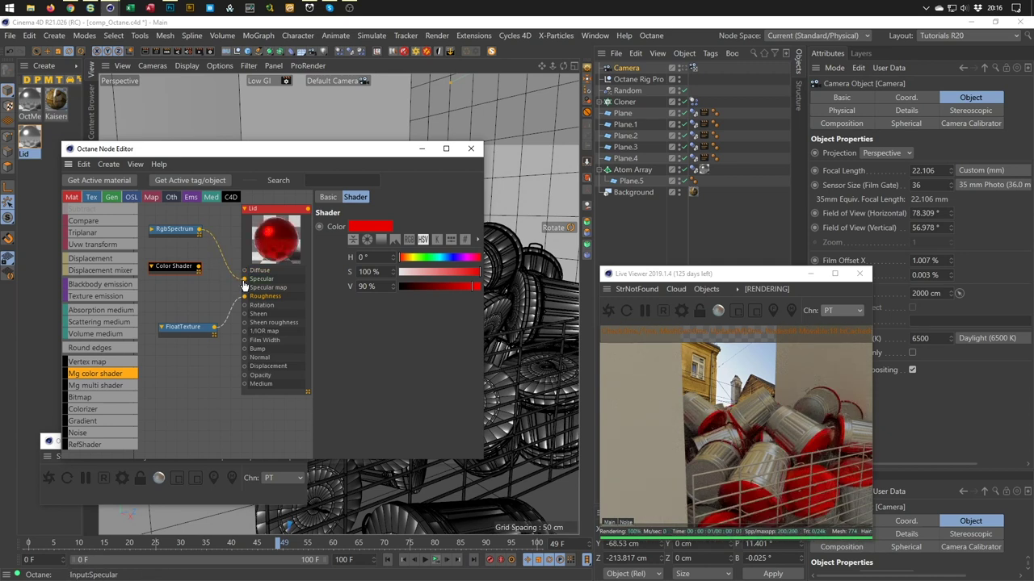
mouse_move(244, 281)
left_mouse_down()
mouse_move(214, 259)
mouse_move(245, 283)
left_mouse_up()
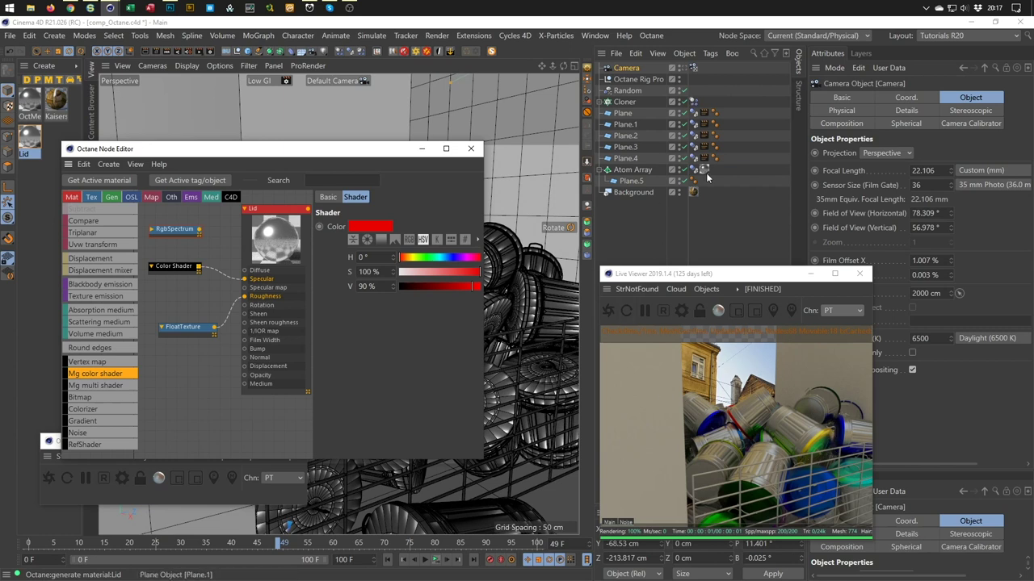
left_click_drag(871, 270, 1024, 194)
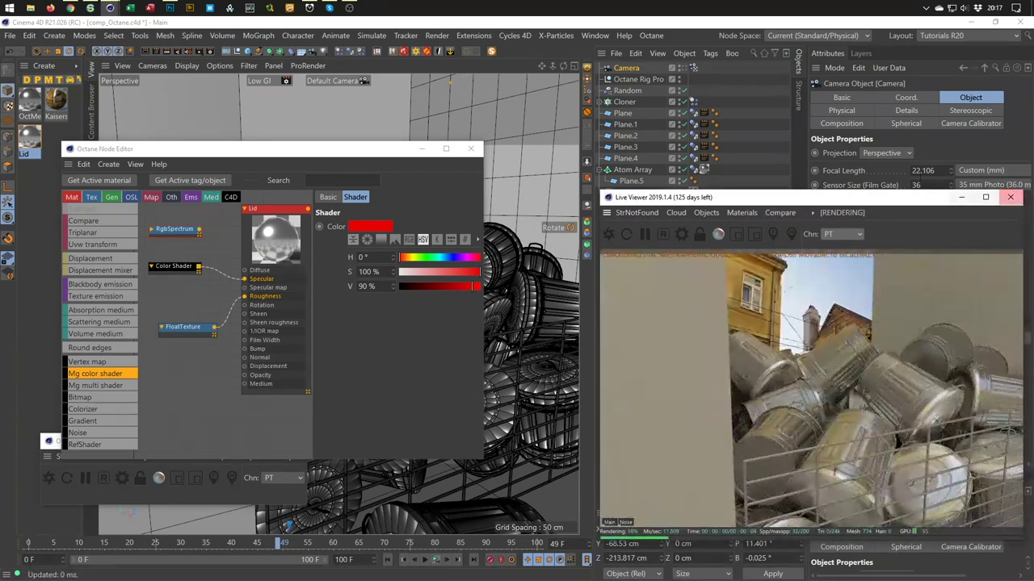
Look through the scene Camera again, close the Octane Node Editor, and nudge the Live Viewer.
left_click(683, 68)
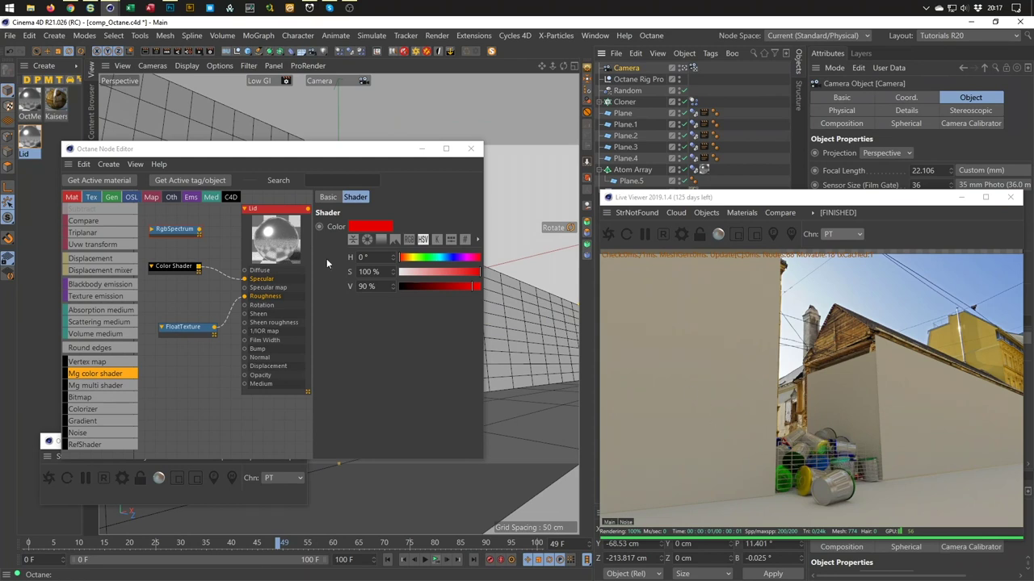
left_click(471, 148)
left_click_drag(756, 205, 734, 212)
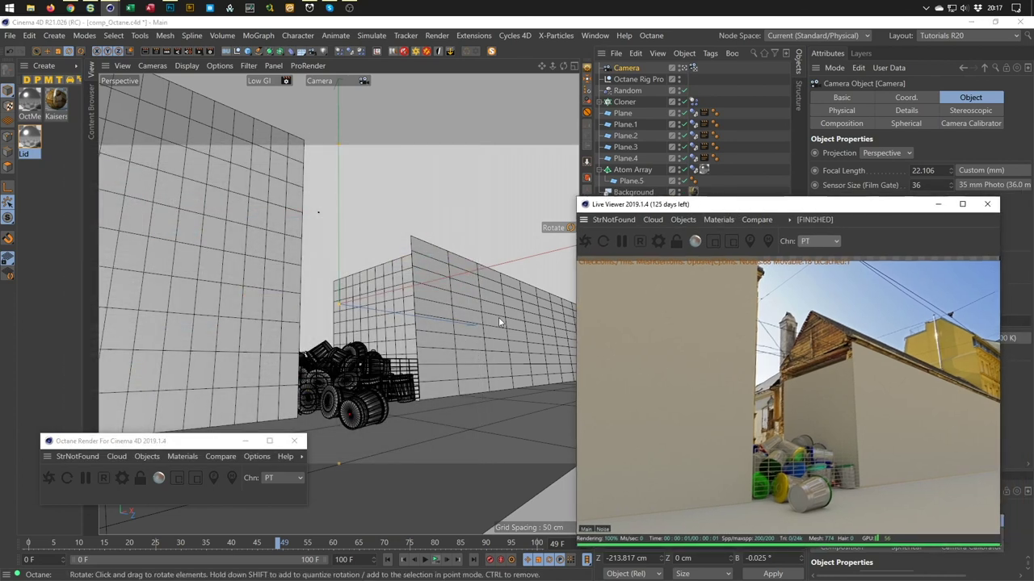
Create a new Octane Diffuse material and make it a shadow catcher.
left_click(147, 456)
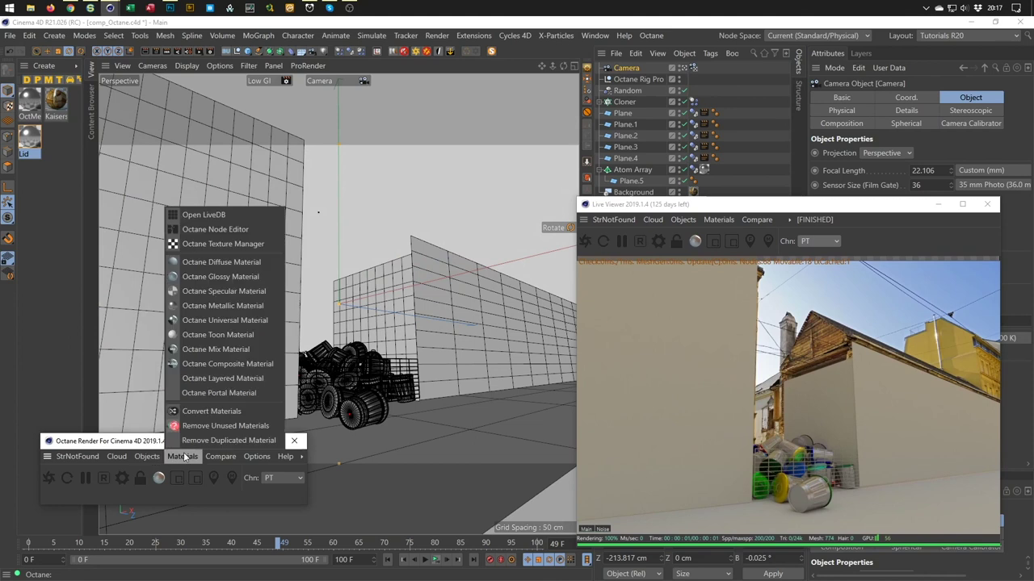
left_click(207, 266)
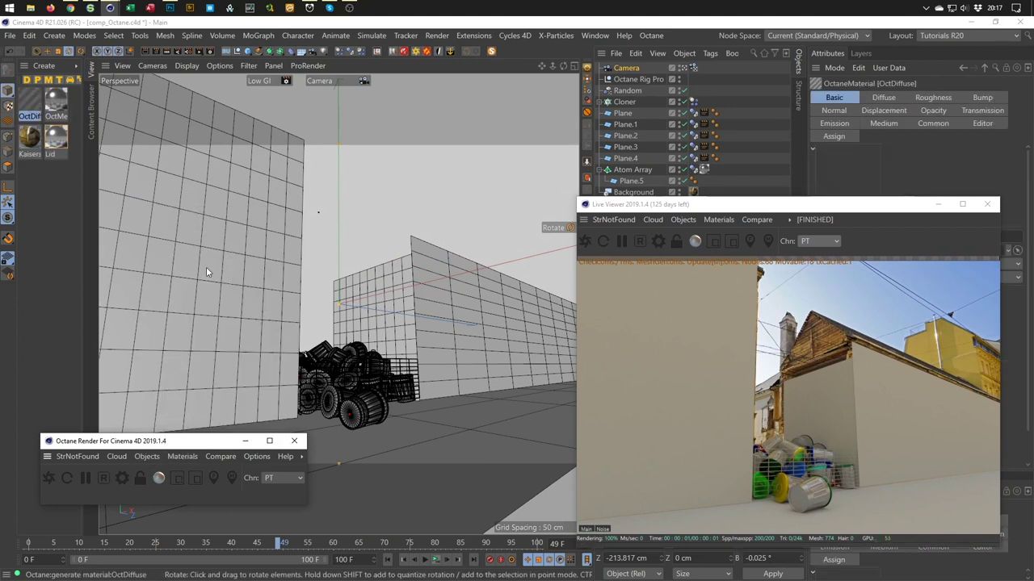
double_click(29, 101)
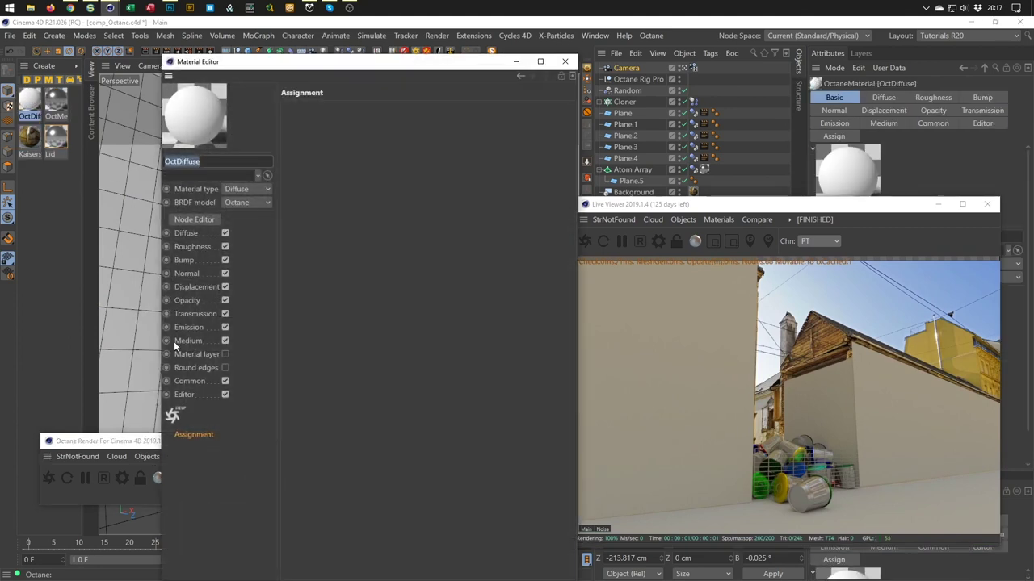
left_click(202, 382)
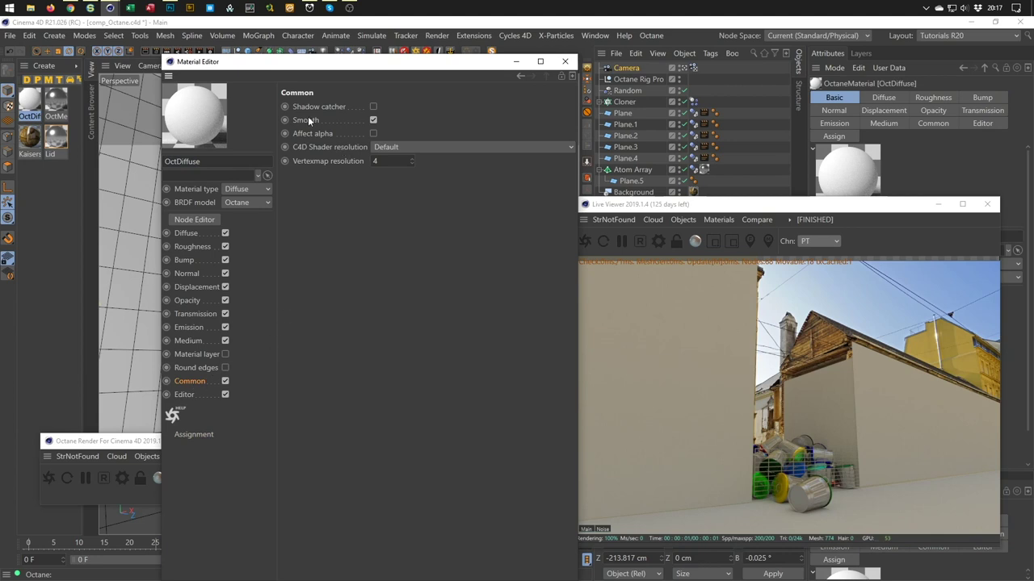
left_click(373, 107)
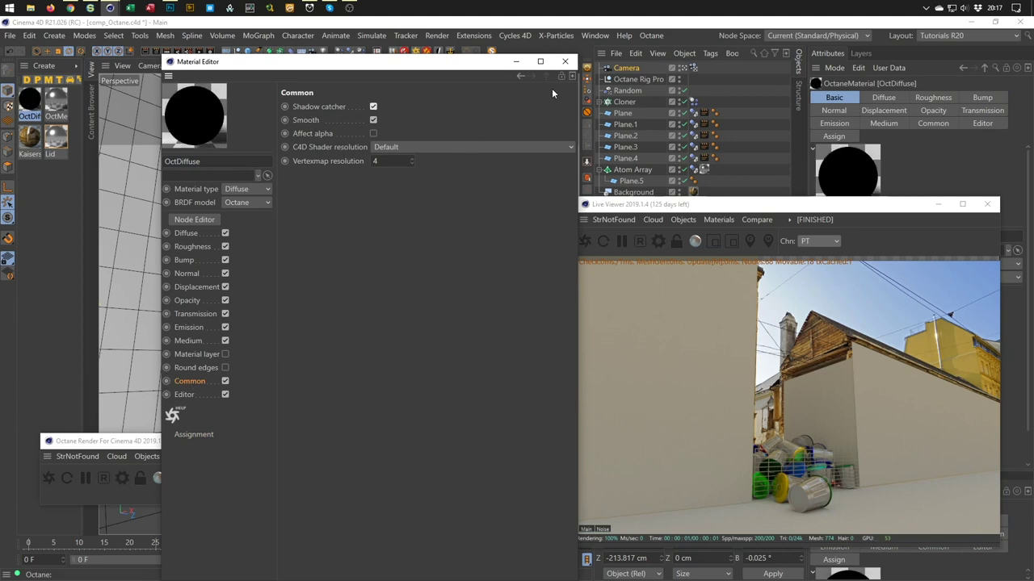
left_click(564, 62)
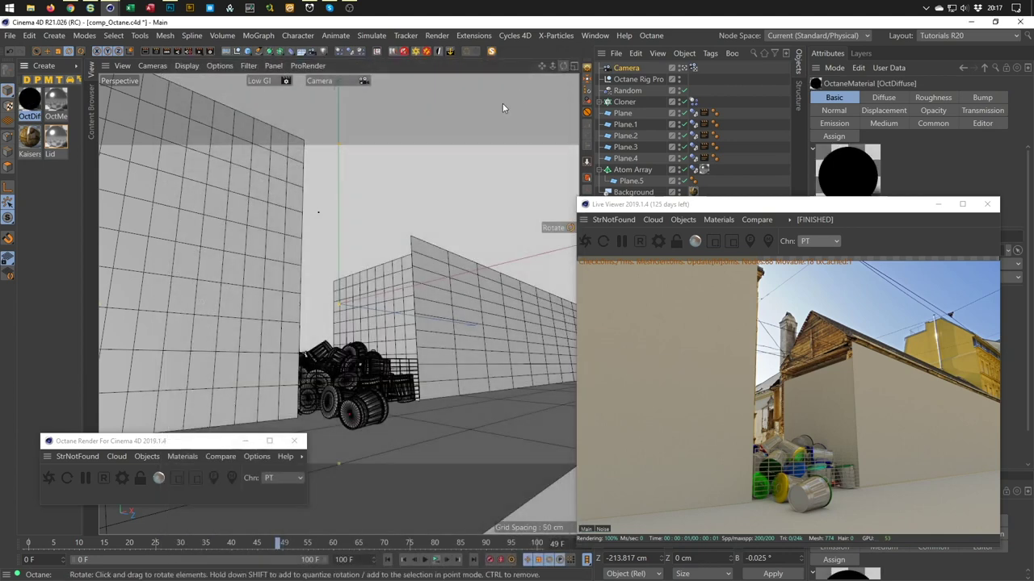
Assign the OctDiffuse material to Plane through Plane.4 via its Assignment list.
double_click(30, 100)
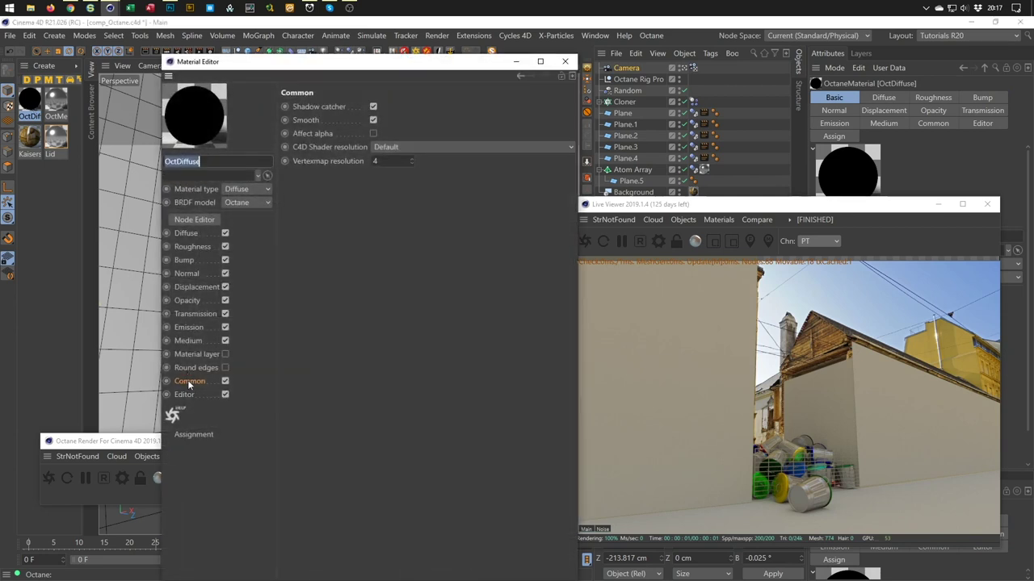
left_click(191, 436)
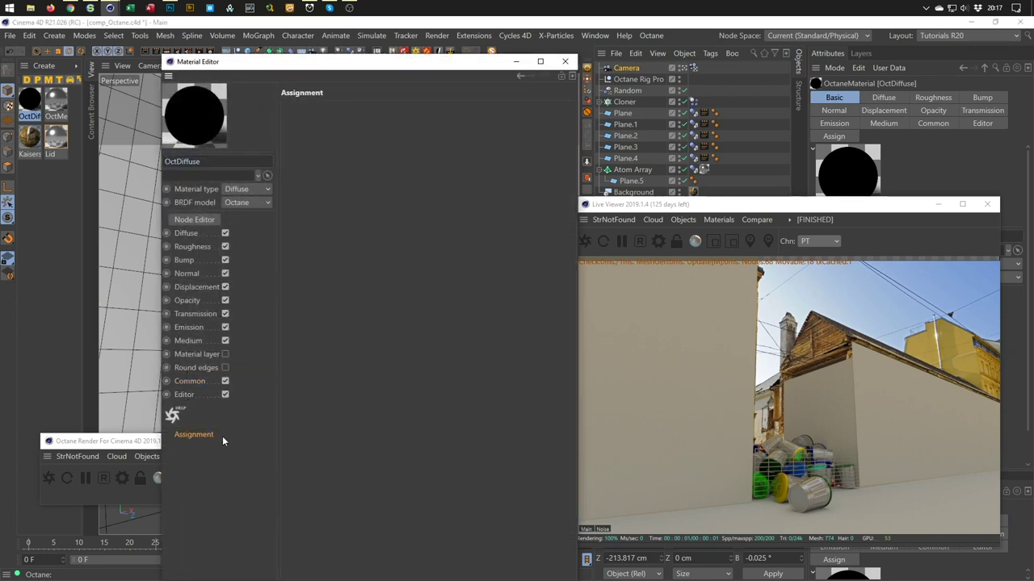
left_click(637, 159)
left_click(626, 115, "shift")
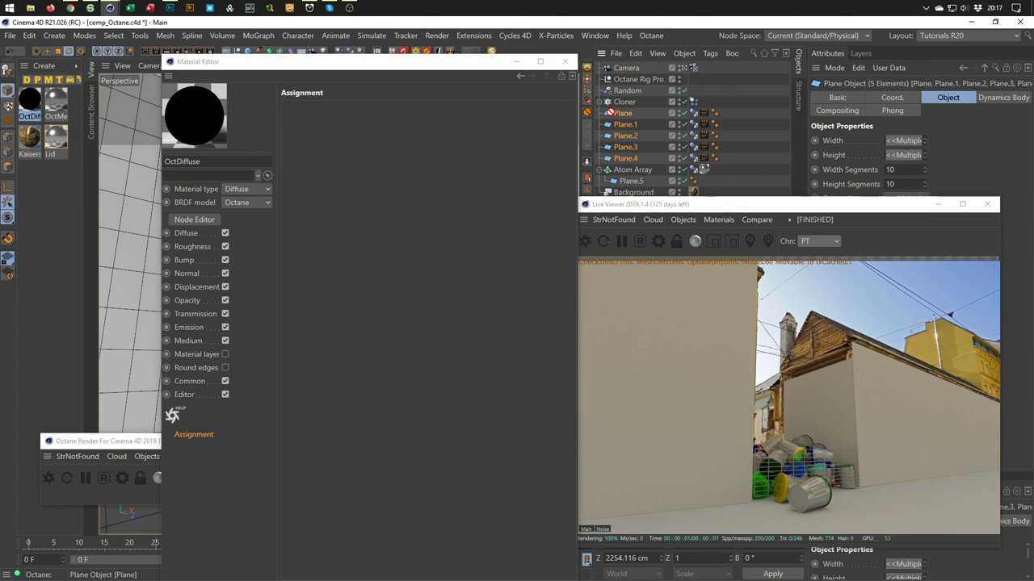
left_click_drag(411, 178, 411, 175)
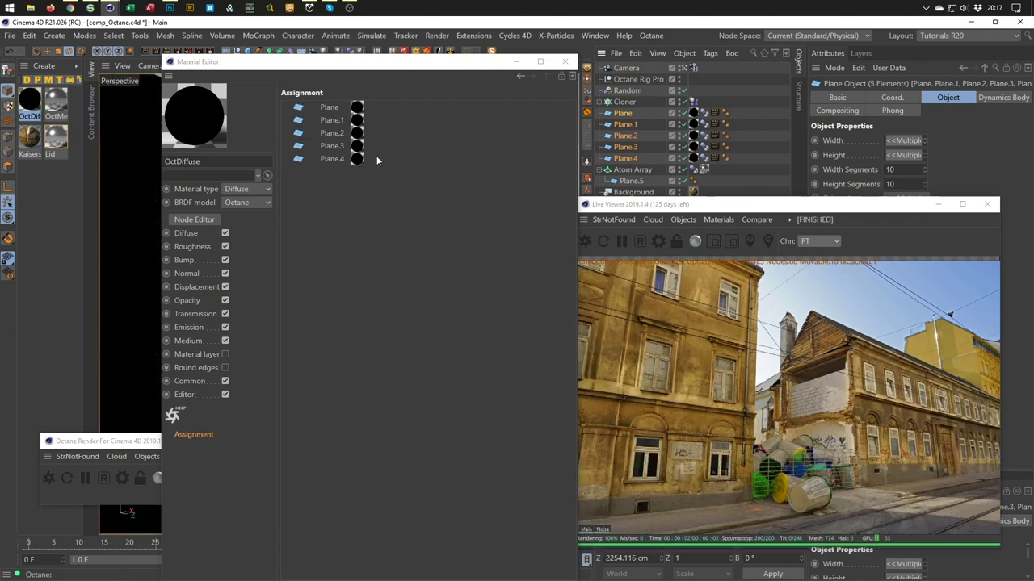
left_click(565, 62)
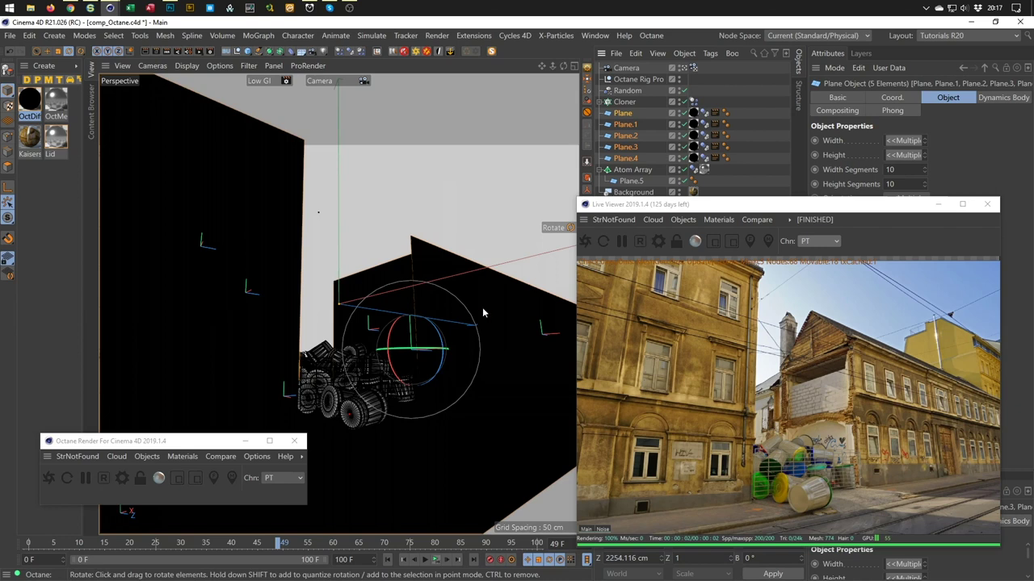
Restart the interactive render and bake the Cloner's Dynamics Body simulation into a cache.
left_click_drag(735, 207, 539, 182)
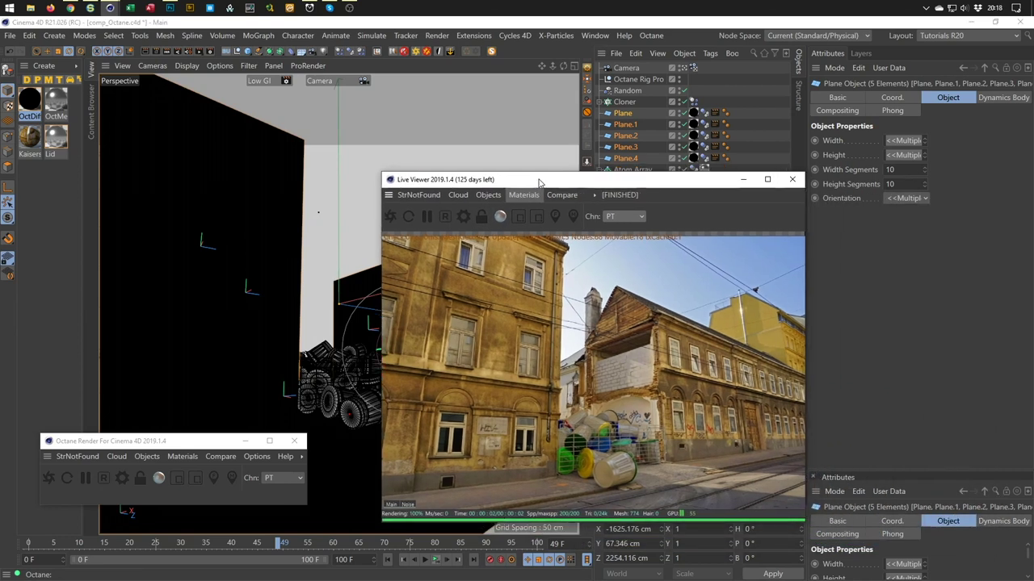
left_click_drag(540, 182, 464, 191)
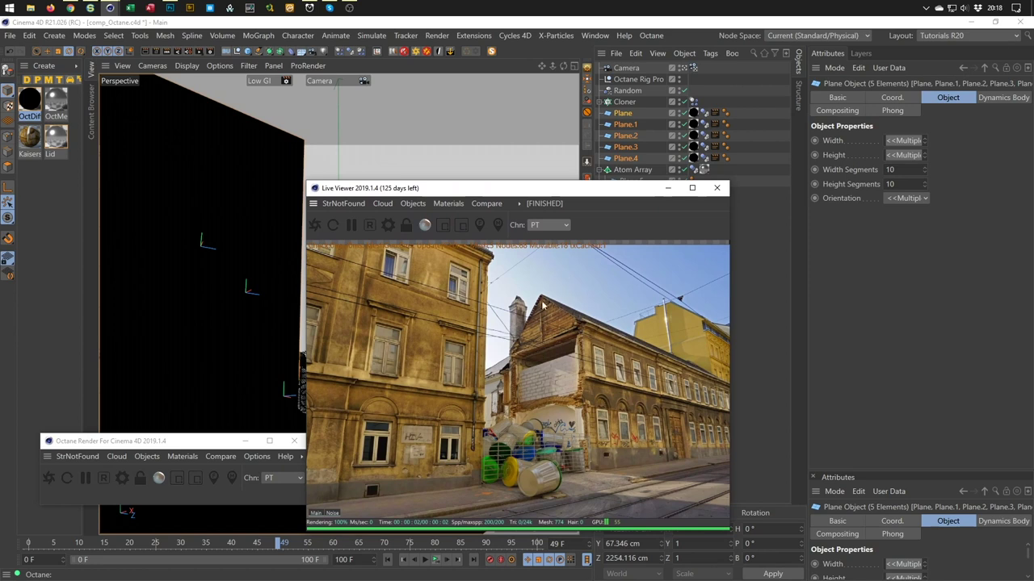
left_click(369, 225)
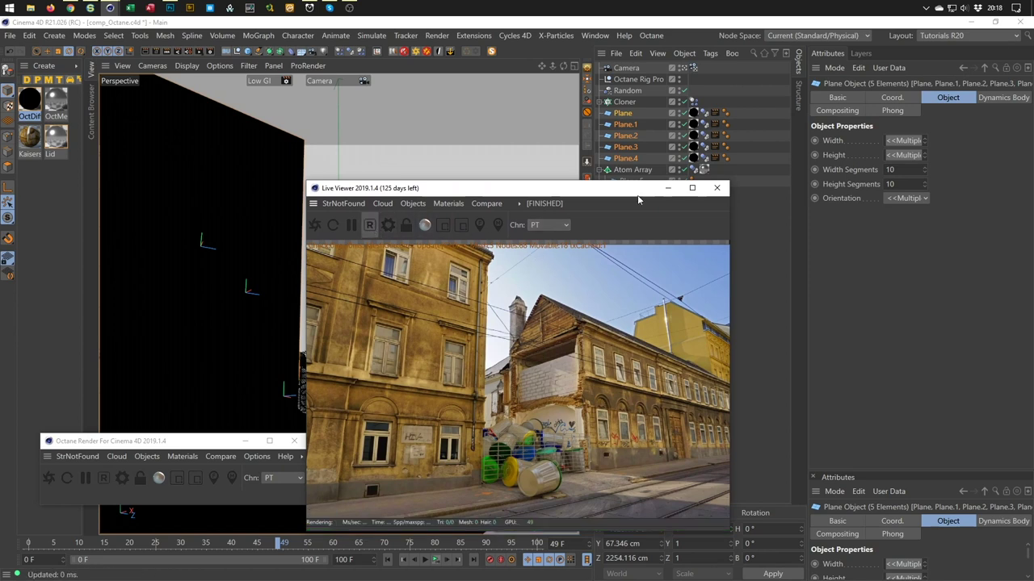
left_click(693, 102)
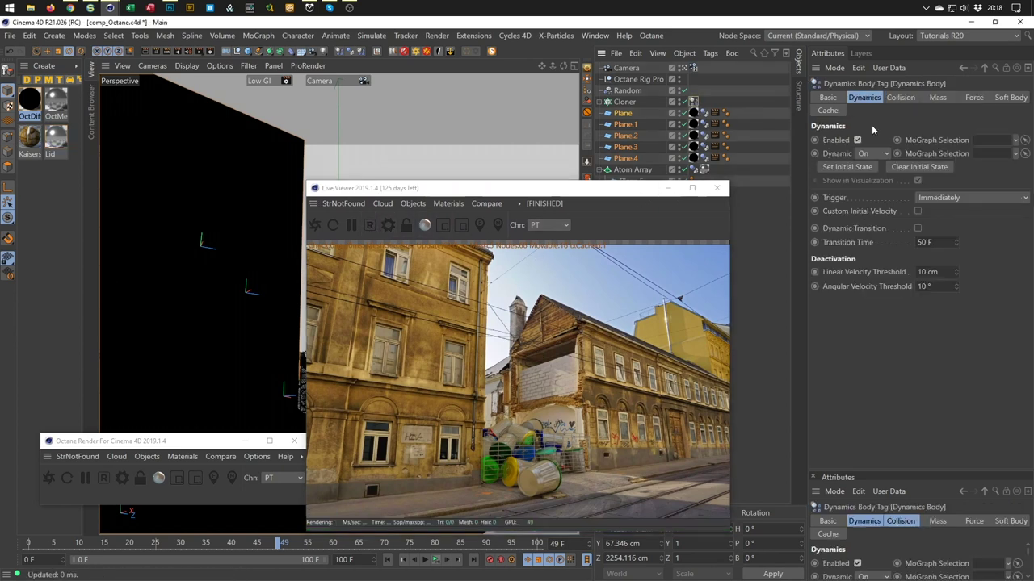
left_click(828, 111)
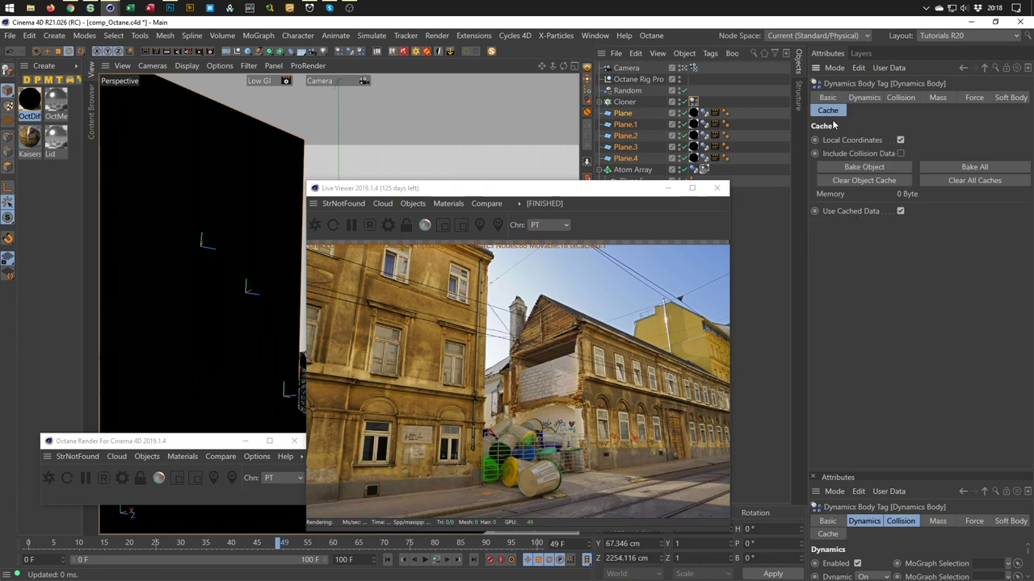
left_click(862, 167)
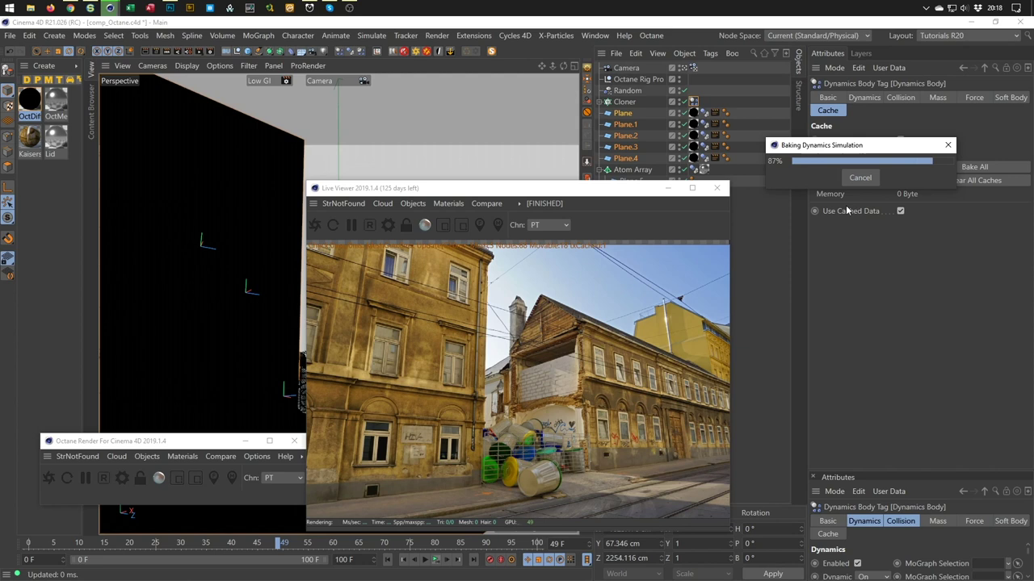
Scrub and play the baked bin fall, stopping back at frame 0.
left_click_drag(618, 189, 816, 158)
left_click_drag(34, 546, 98, 542)
left_click_drag(199, 543, 521, 546)
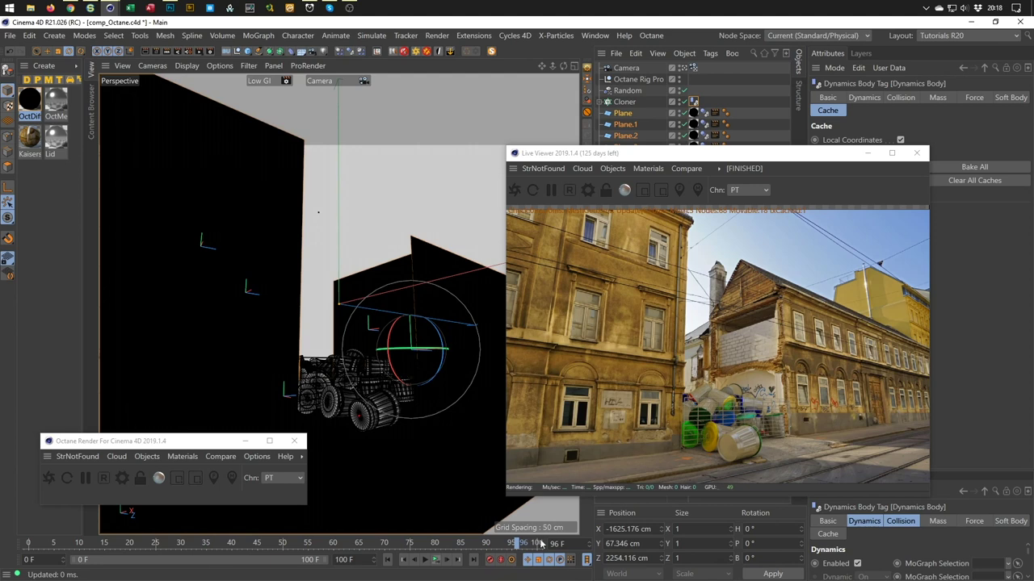
left_click(435, 562)
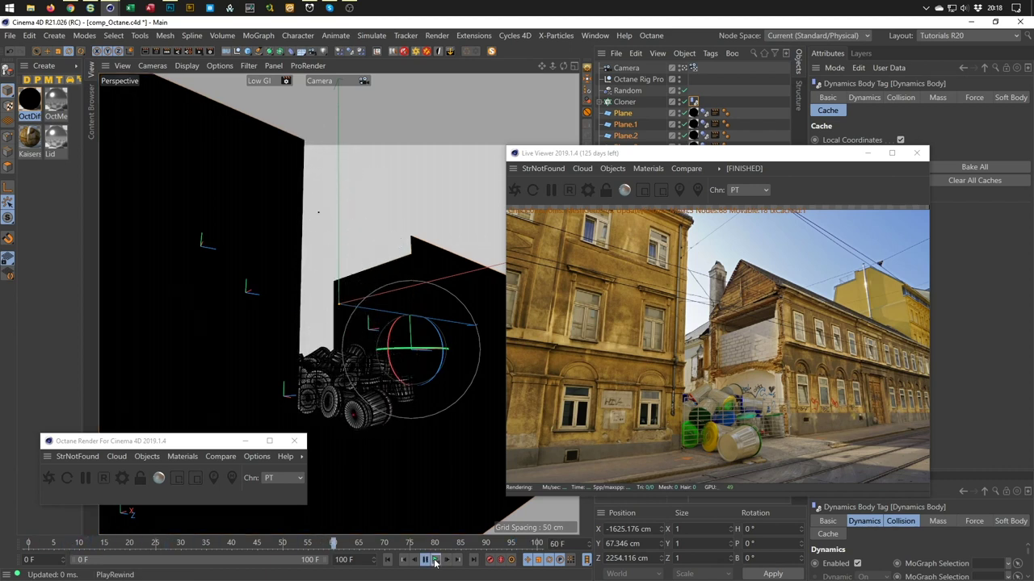
left_click(435, 563)
left_click_drag(847, 160, 864, 204)
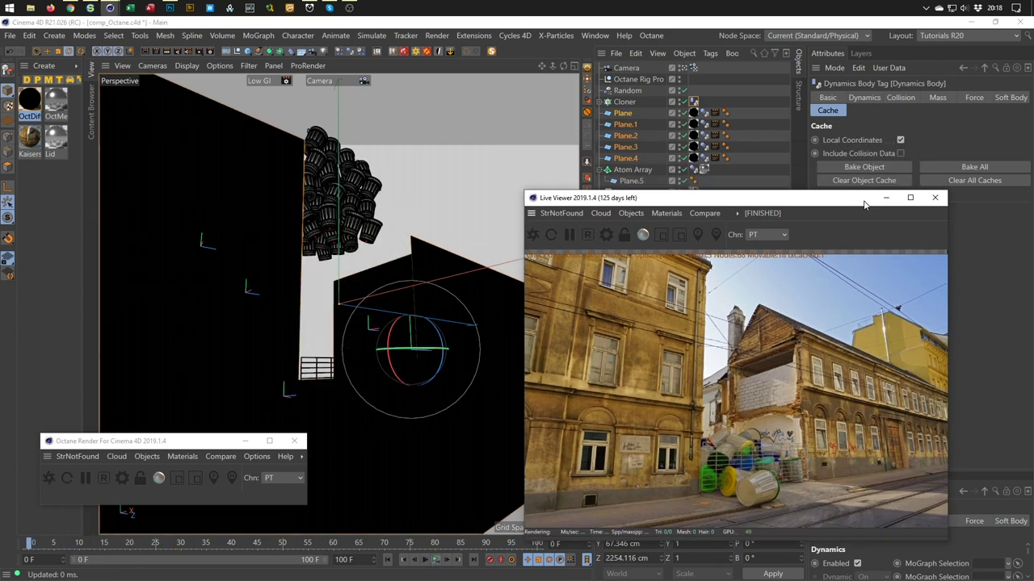
Play the baked animation to frame 99, stop there, and send the scene to restart the Octane render.
left_click(435, 562)
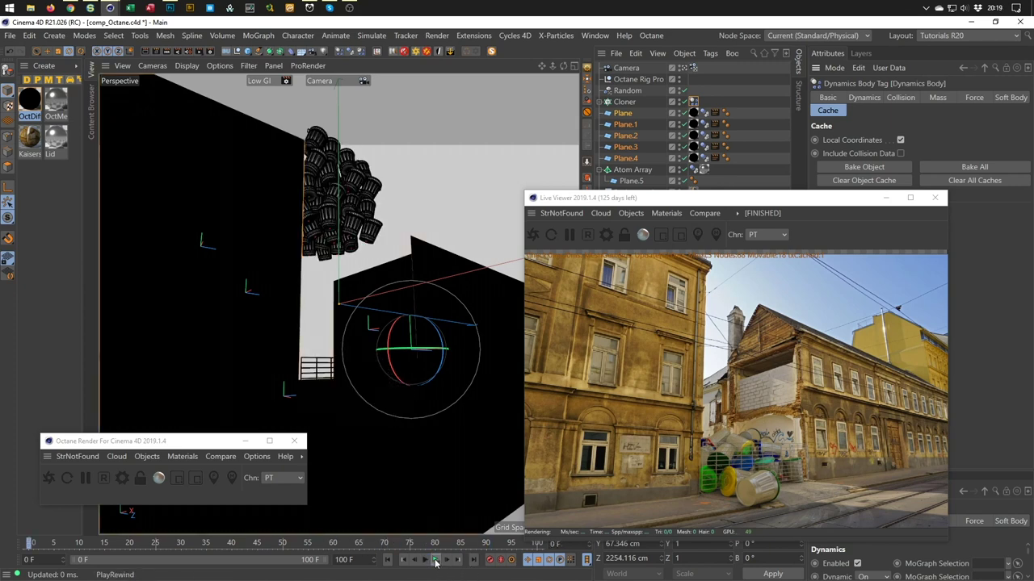
left_click_drag(26, 546, 539, 557)
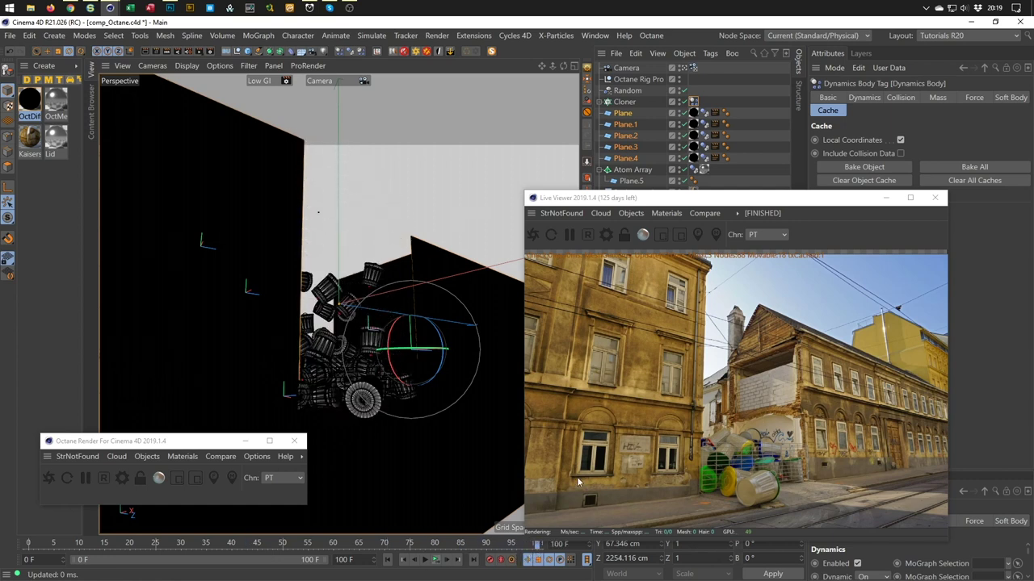
left_click(437, 560)
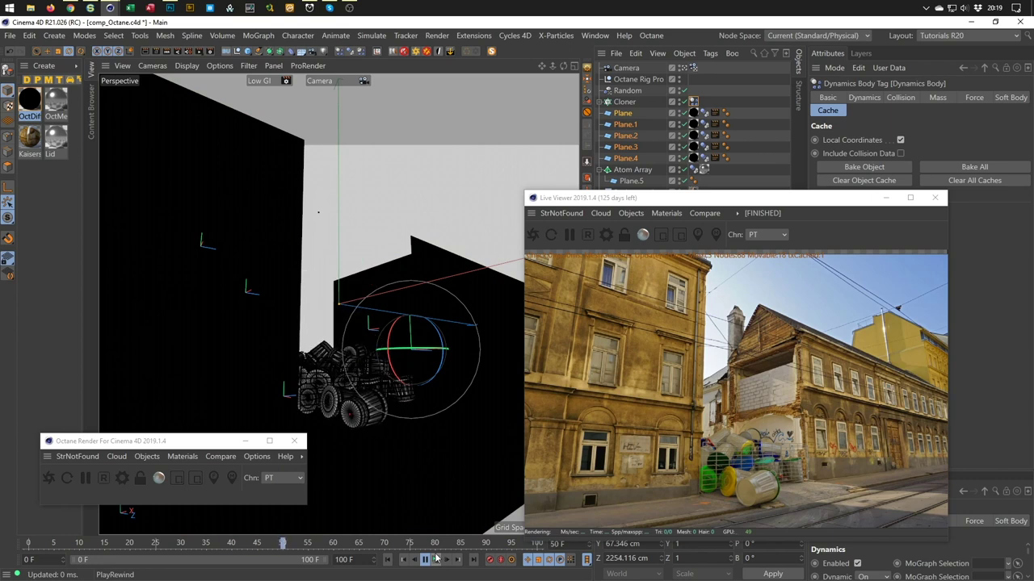
left_click(426, 560)
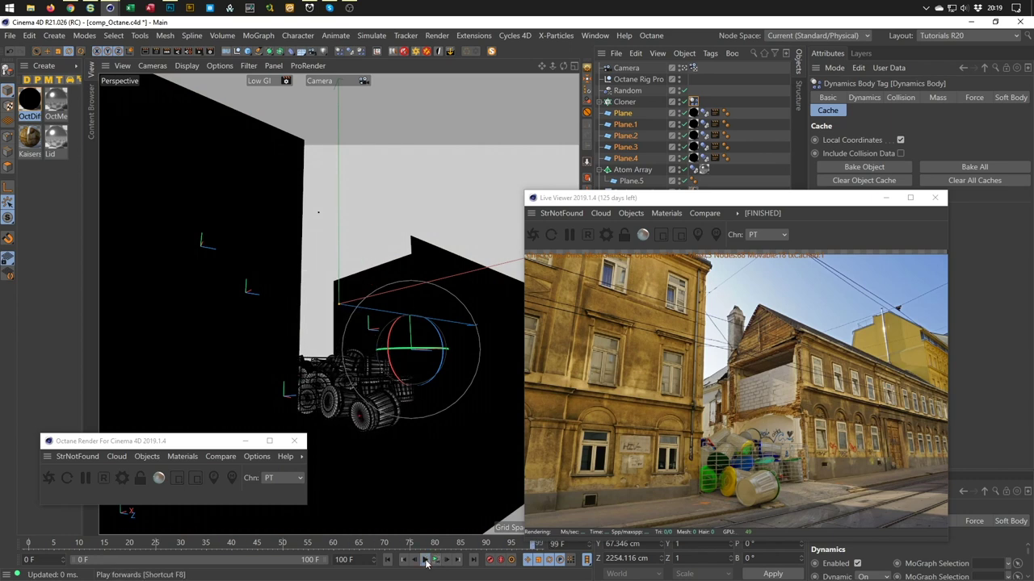
left_click_drag(704, 198, 668, 180)
left_click(498, 223)
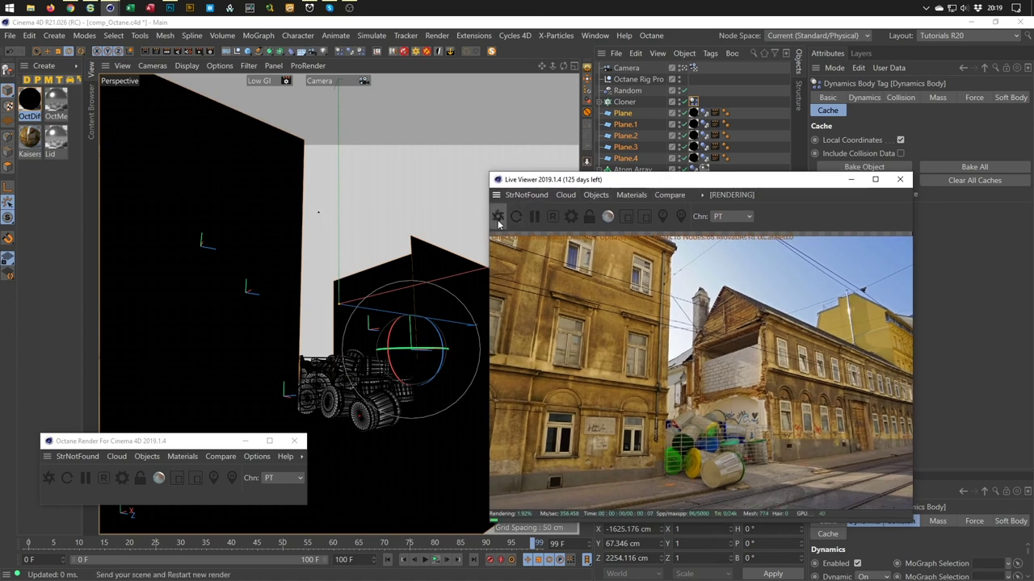
left_click_drag(638, 181, 470, 190)
Activate the Octane Rig Pro sun and aim it to about -104° H and -49° P.
left_click(638, 79)
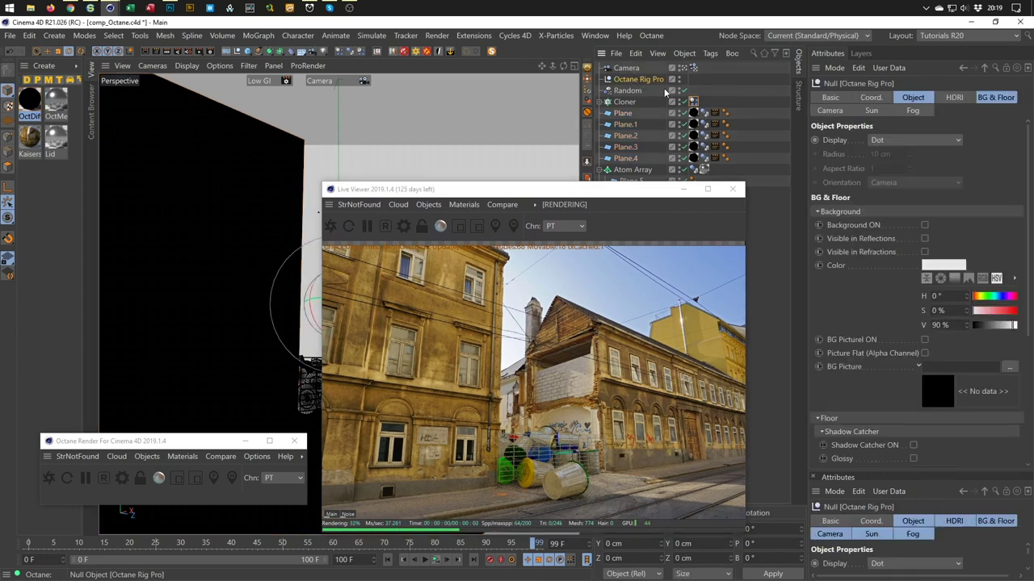
left_click(879, 110)
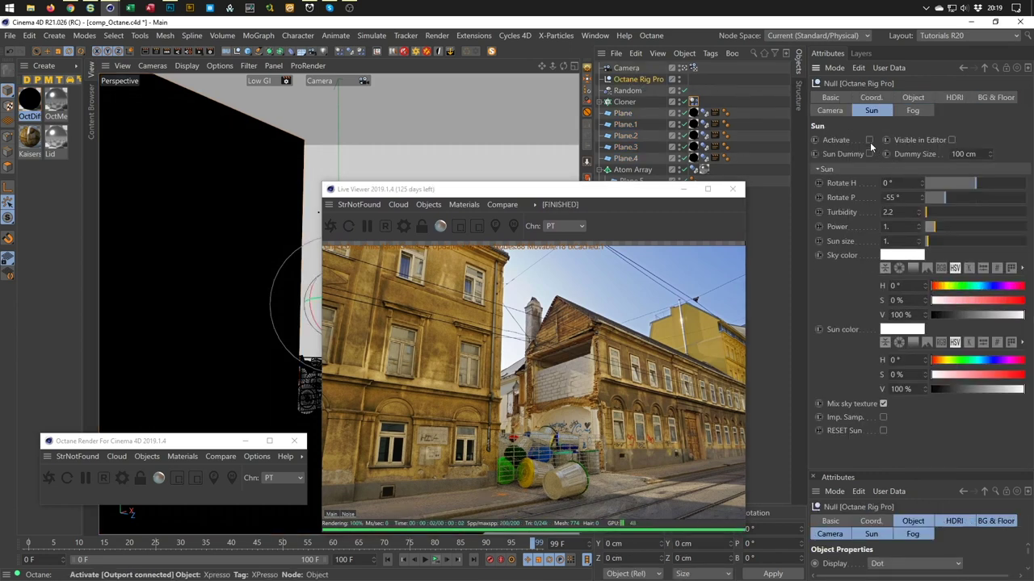
left_click(869, 140)
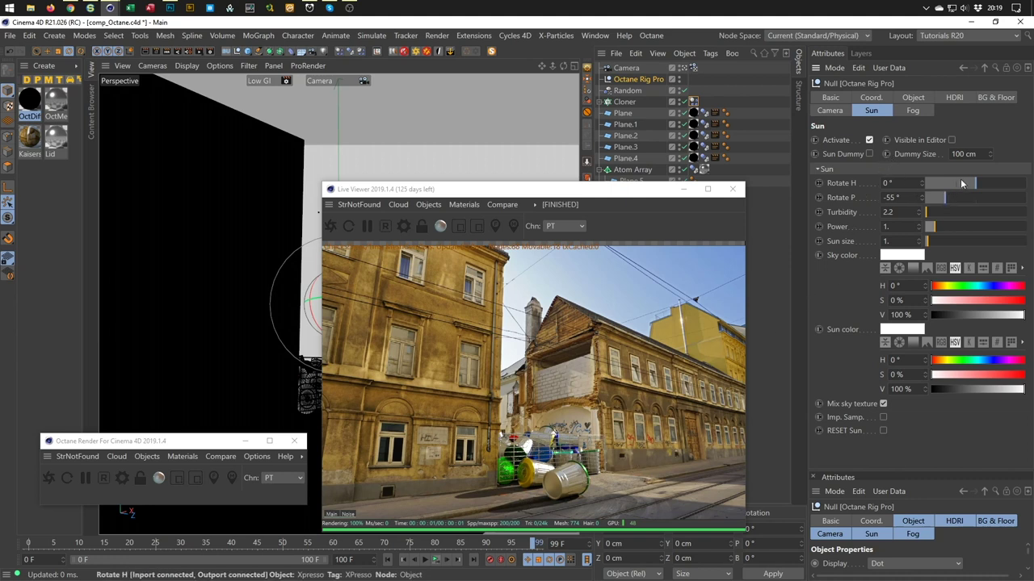
left_click_drag(976, 181, 947, 191)
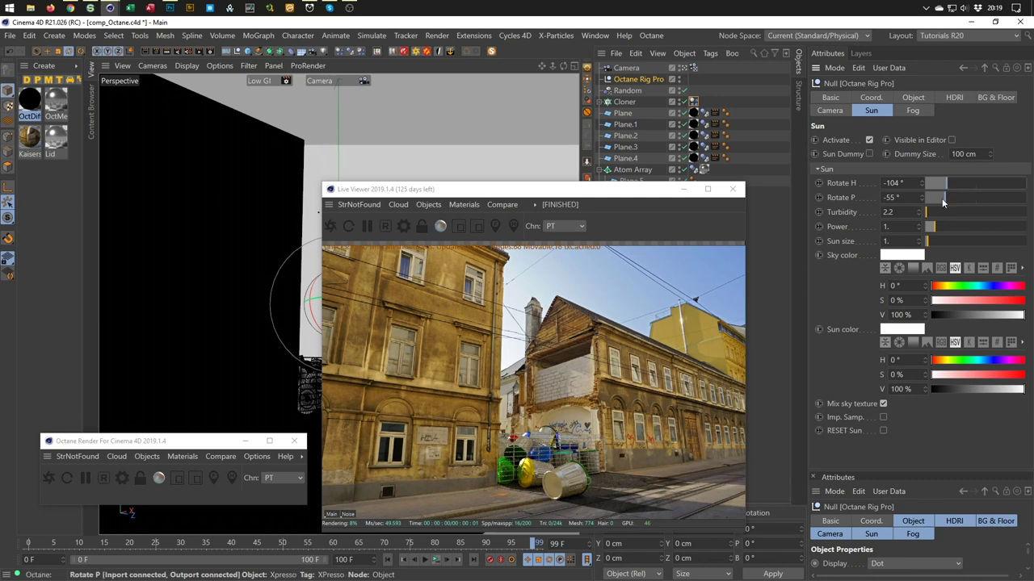
left_click_drag(942, 202, 948, 199)
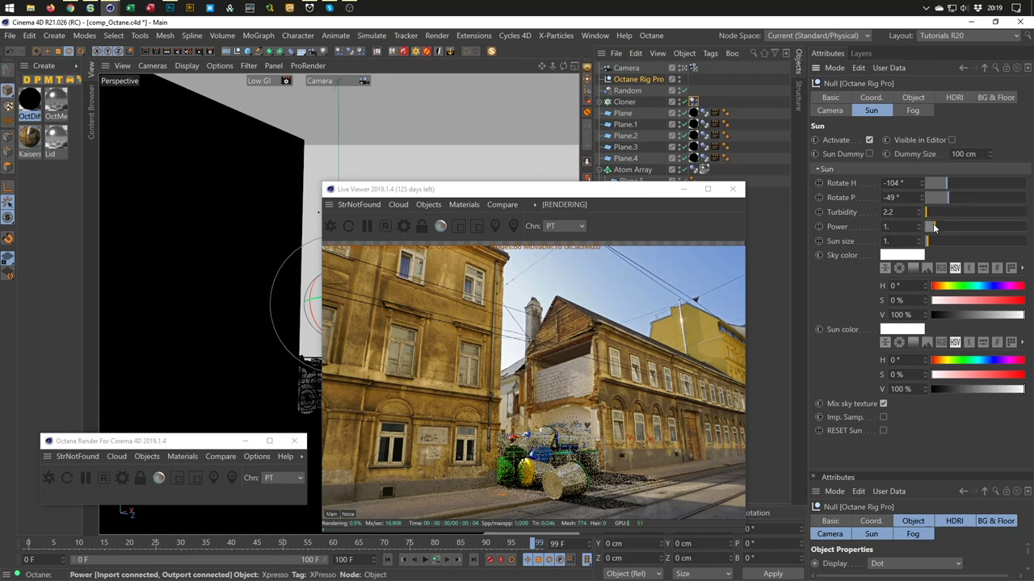
Set the sun Power to 1 and Sun size to 5.
left_click_drag(934, 229, 927, 229)
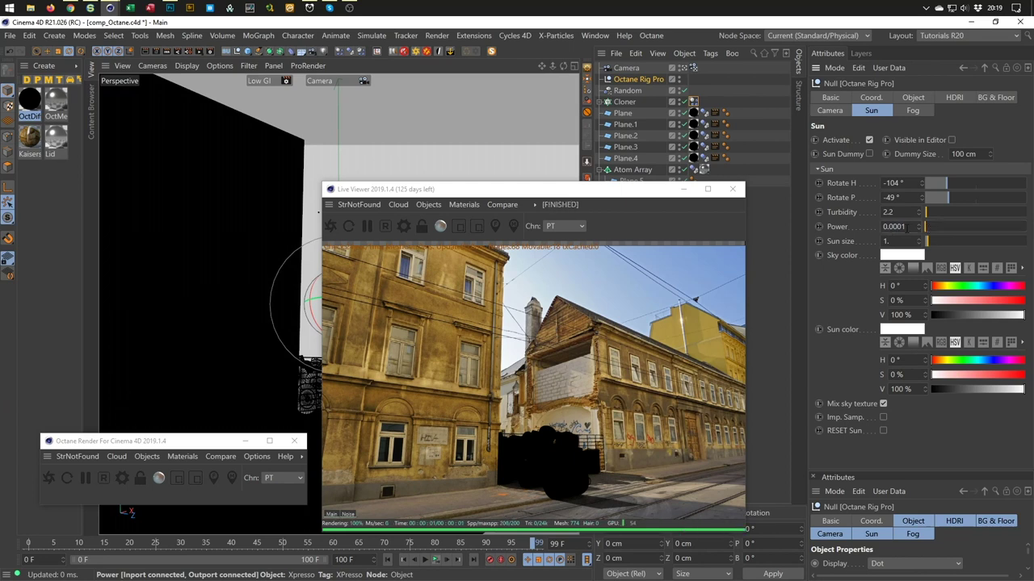
type("1.")
key("Return")
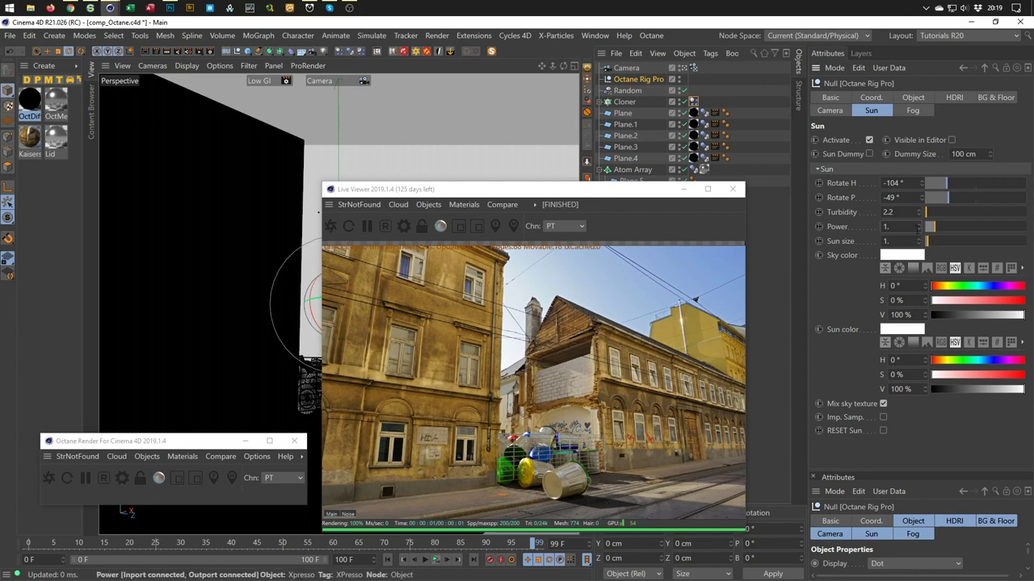
left_click(888, 240)
type("5")
key("Return")
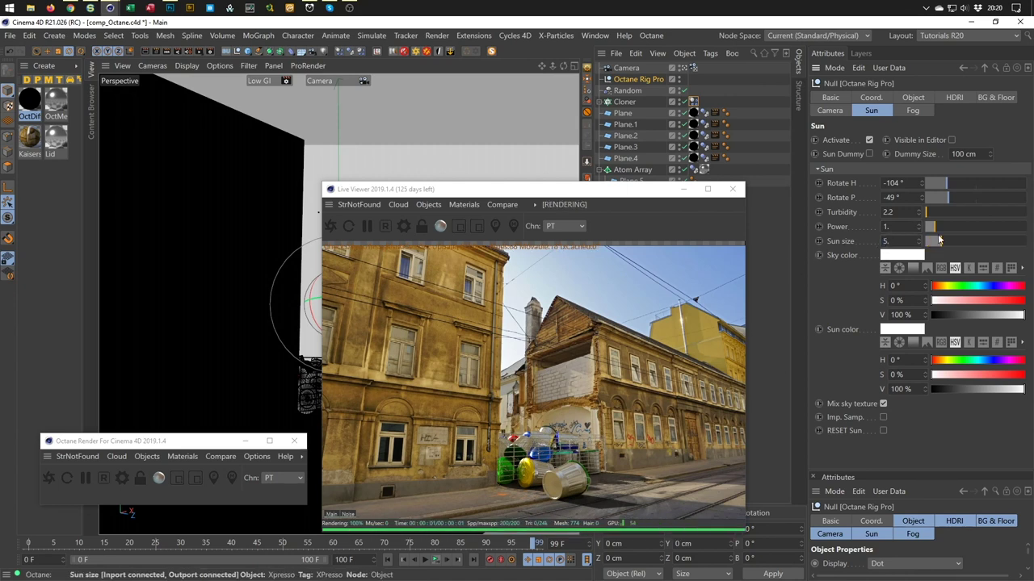
Try a sun size of 20, then settle on 10.
type("20")
key("Return")
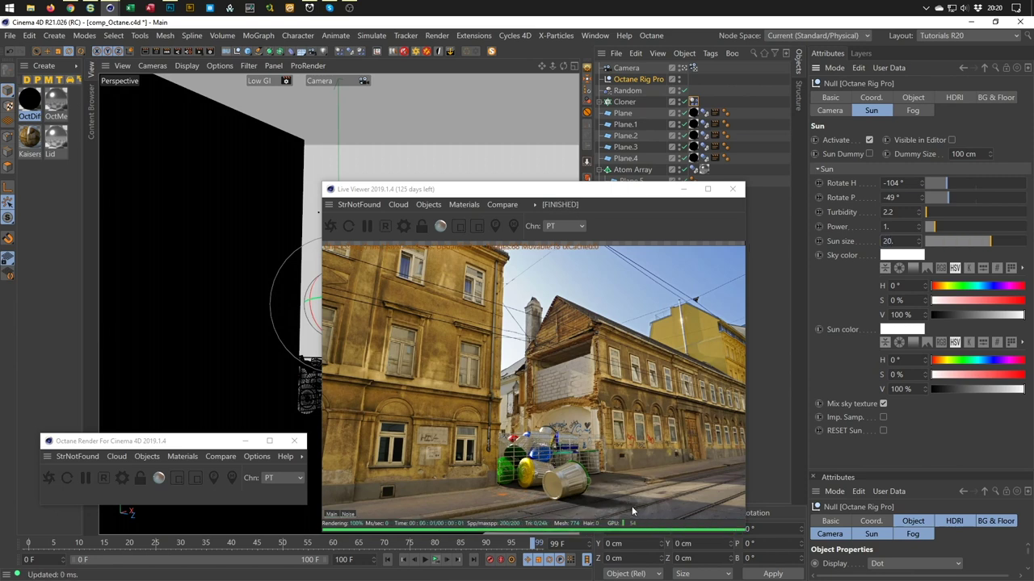
left_click(888, 241)
type("10")
key("Return")
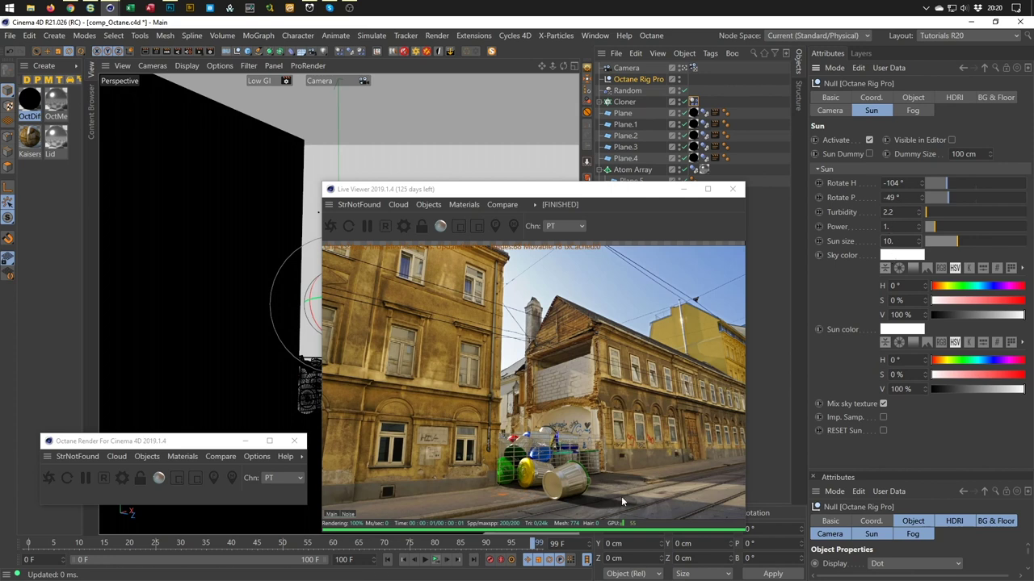
Adjust the sun power and leave it at 1.
left_click(932, 232)
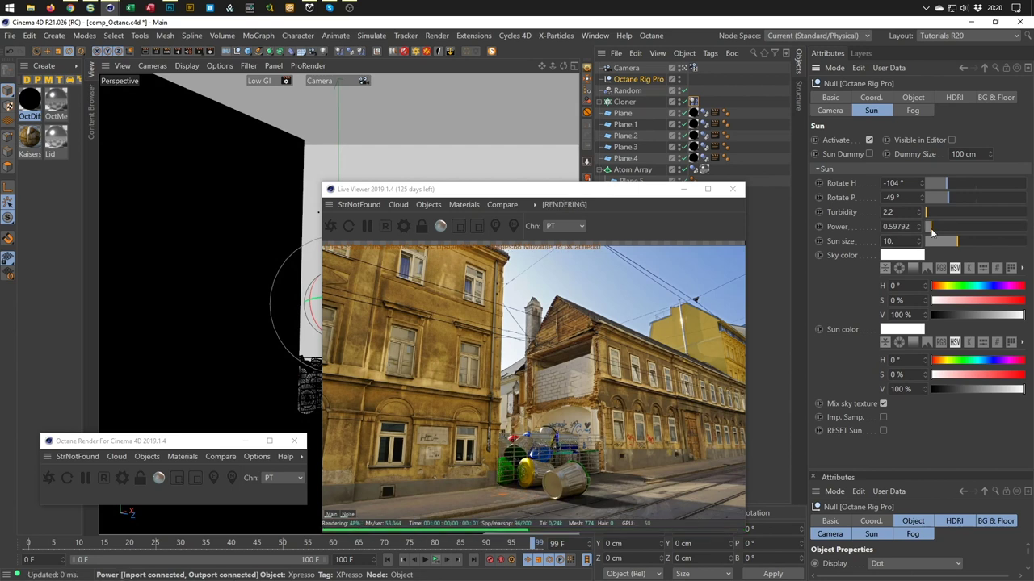
double_click(905, 227)
type("1")
key("Return")
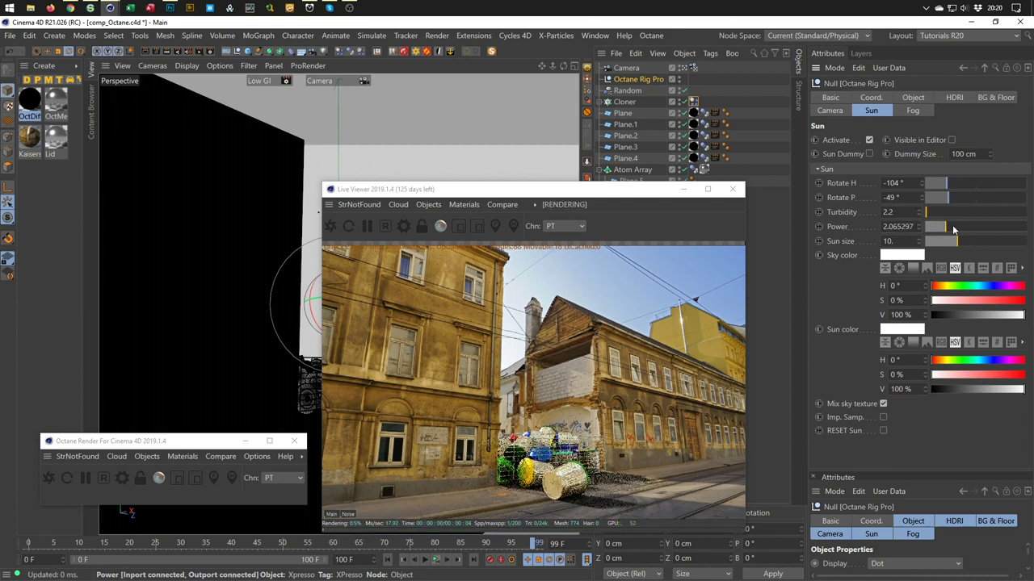
left_click(944, 227)
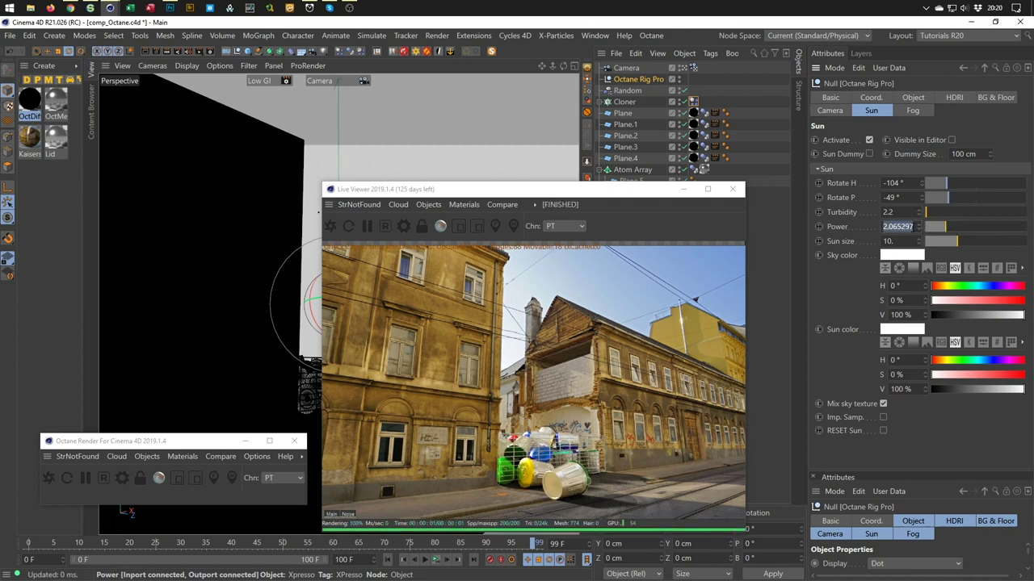
type("1")
key("Return")
Set the sun turbidity to 2.
left_click(897, 212)
type("2")
key("Return")
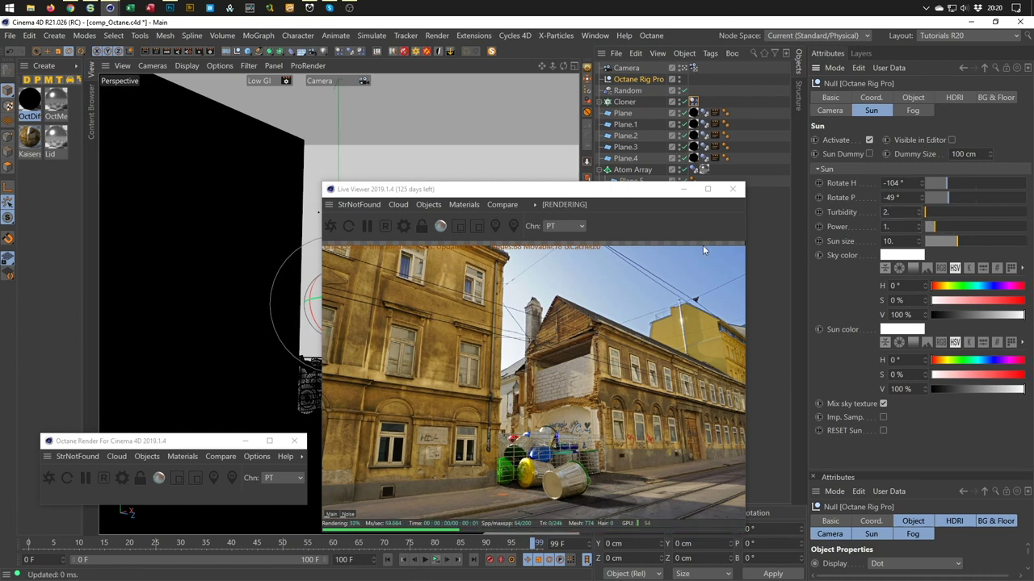
Drag the sun turbidity between about 7 and 4.3, settle near 6.03, and move the Live Viewer left.
left_click_drag(936, 212, 964, 215)
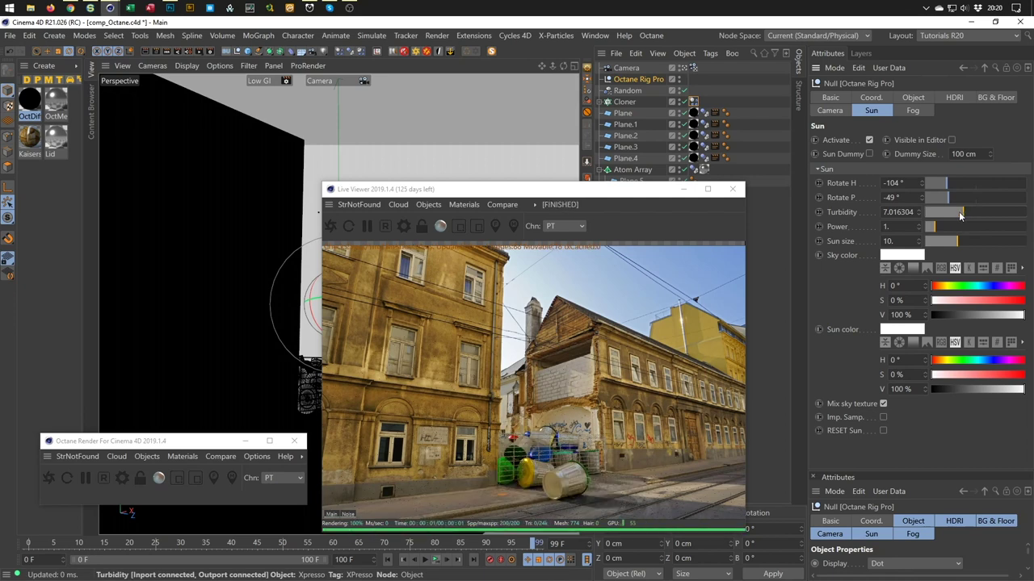
left_click_drag(947, 219, 942, 221)
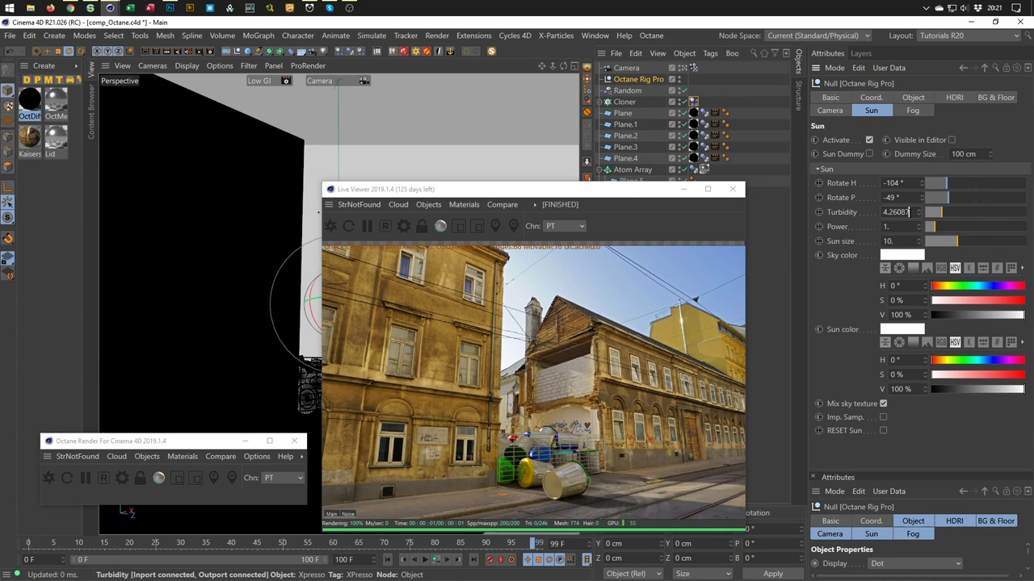
mouse_move(939, 214)
left_mouse_down()
mouse_move(996, 219)
mouse_move(955, 215)
left_mouse_up()
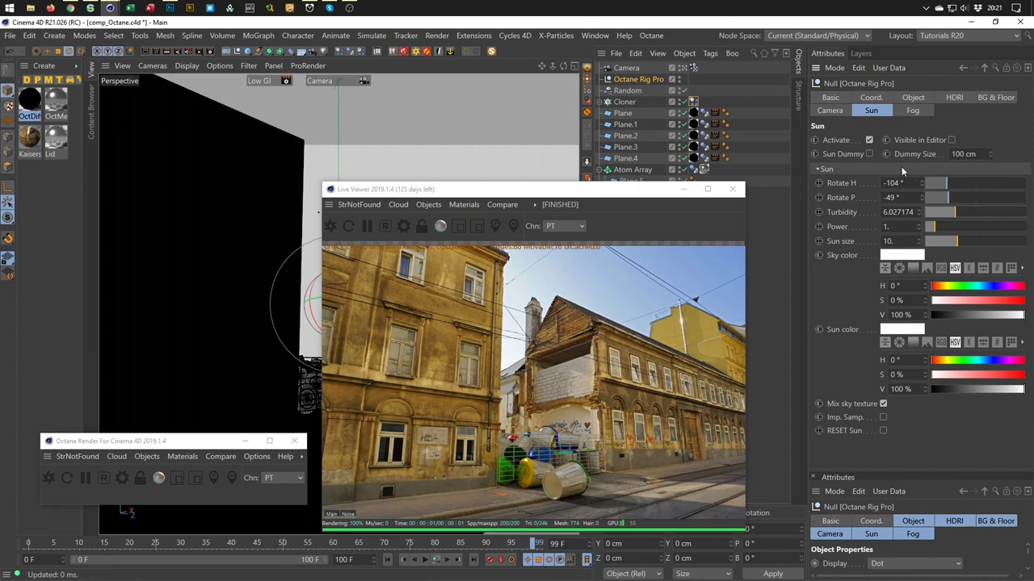
left_click_drag(634, 194, 383, 142)
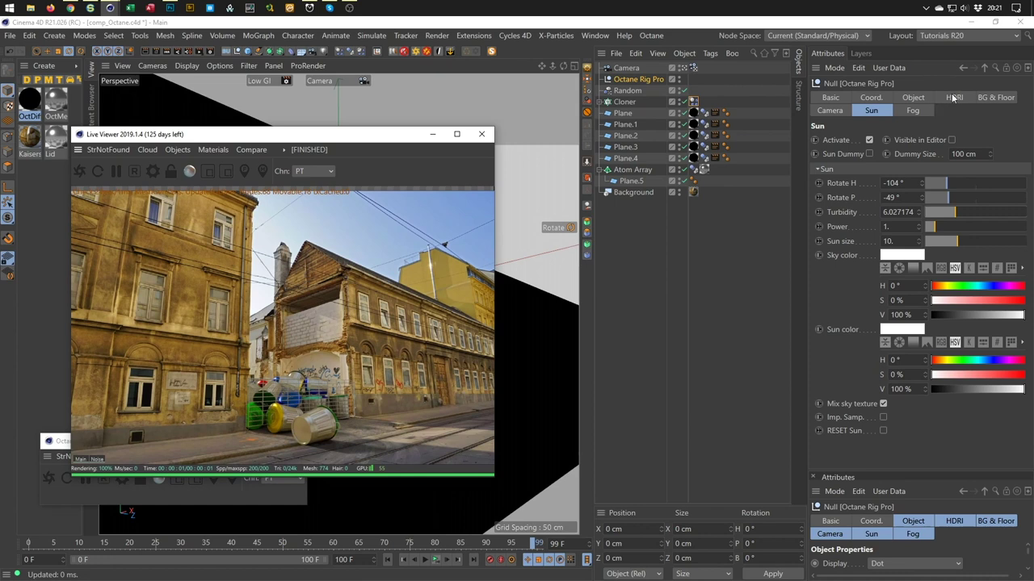
Make the Hide layer visible in the Object Manager, expand Octane Rig Pro and select OctaneDayLight.
left_click(860, 53)
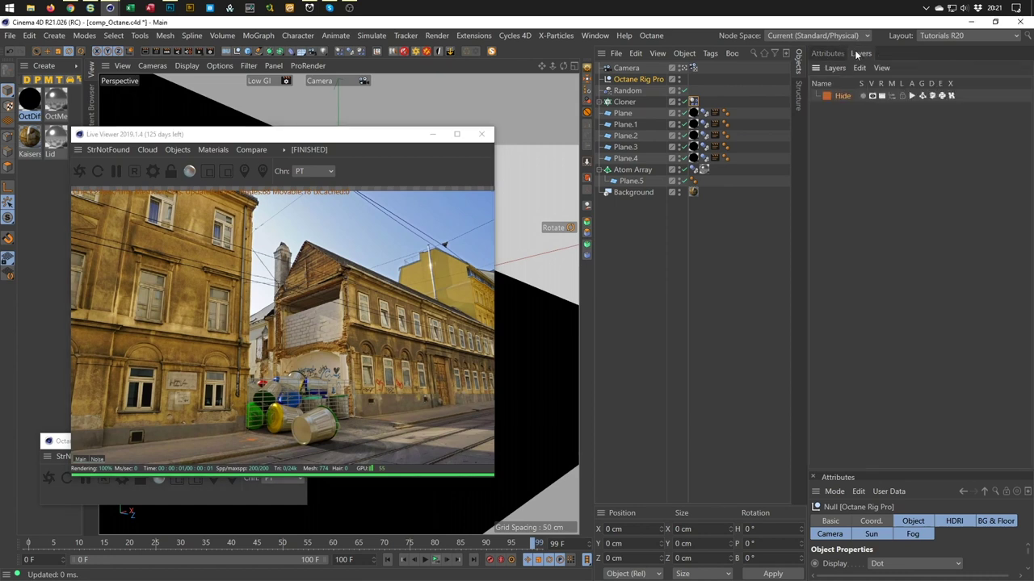
left_click(891, 96)
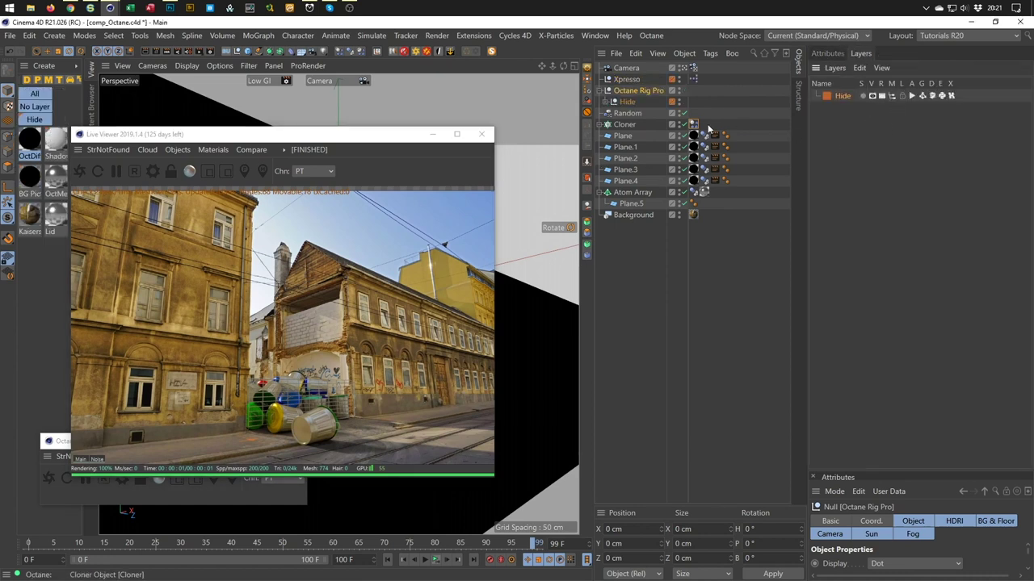
left_click(608, 90)
left_click(658, 238)
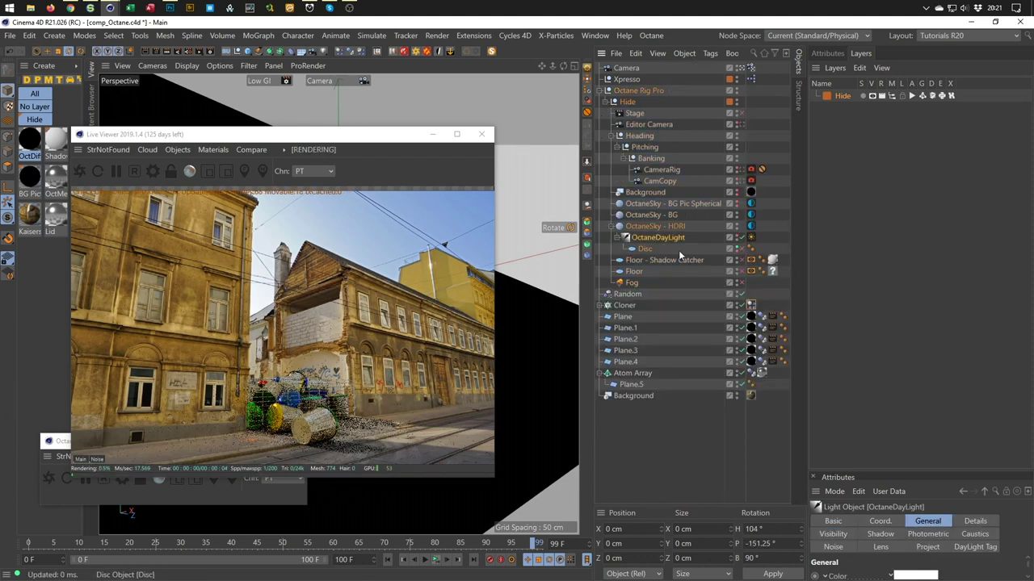
Inspect OctaneDayLight's shadow settings and DayLight tag, then reselect Octane Rig Pro.
left_click(827, 53)
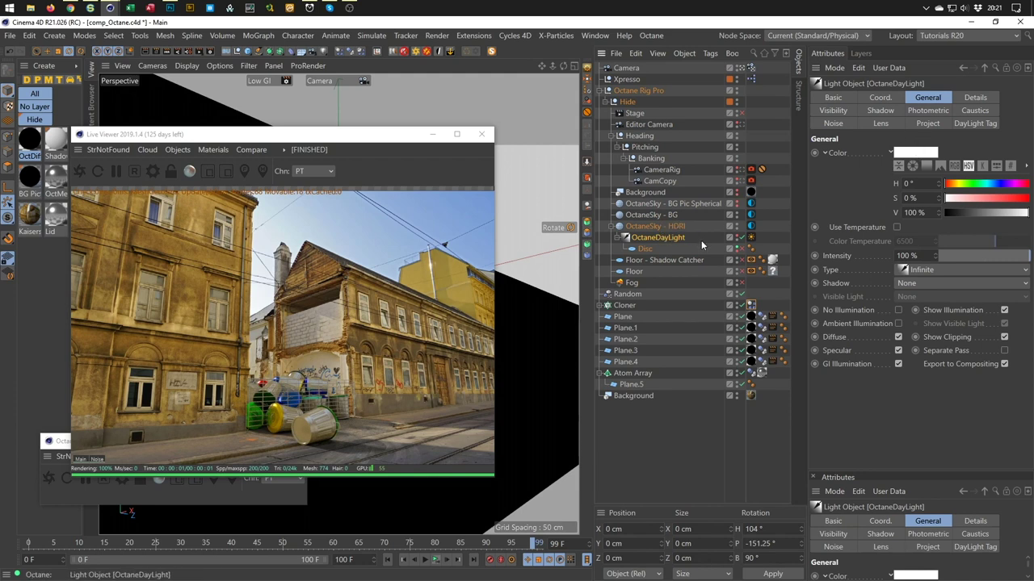
left_click(881, 111)
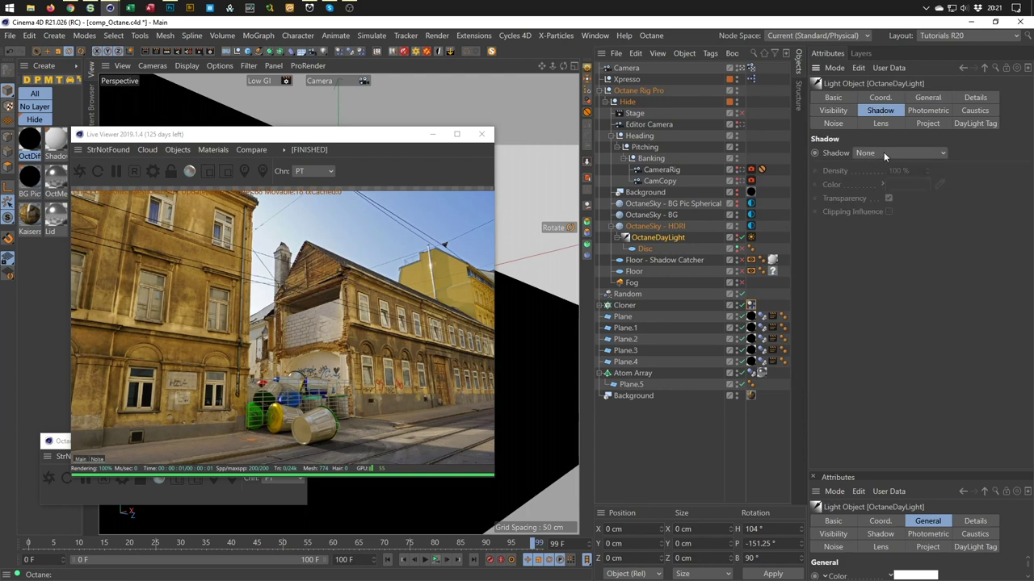
left_click(751, 238)
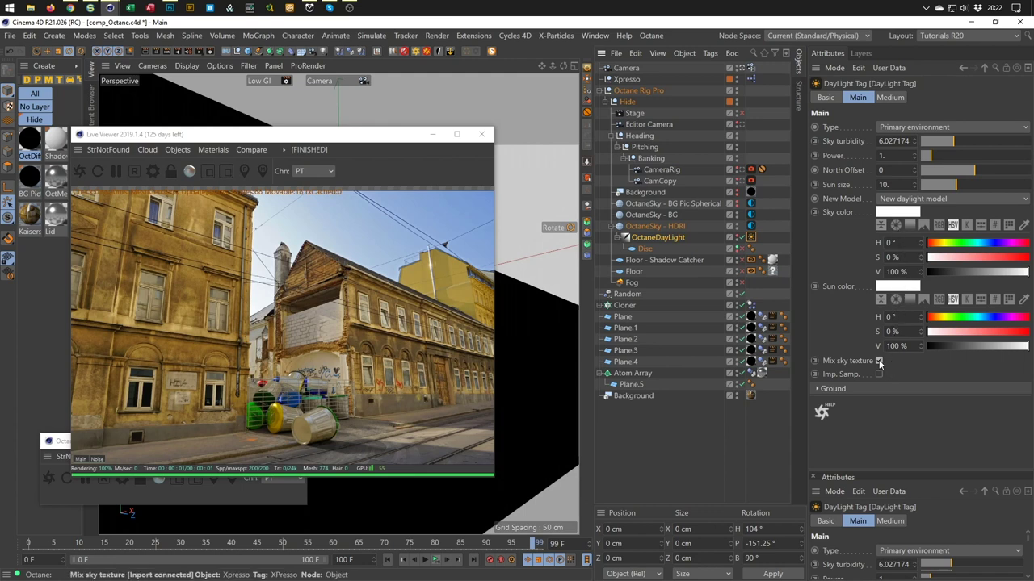
left_click(646, 89)
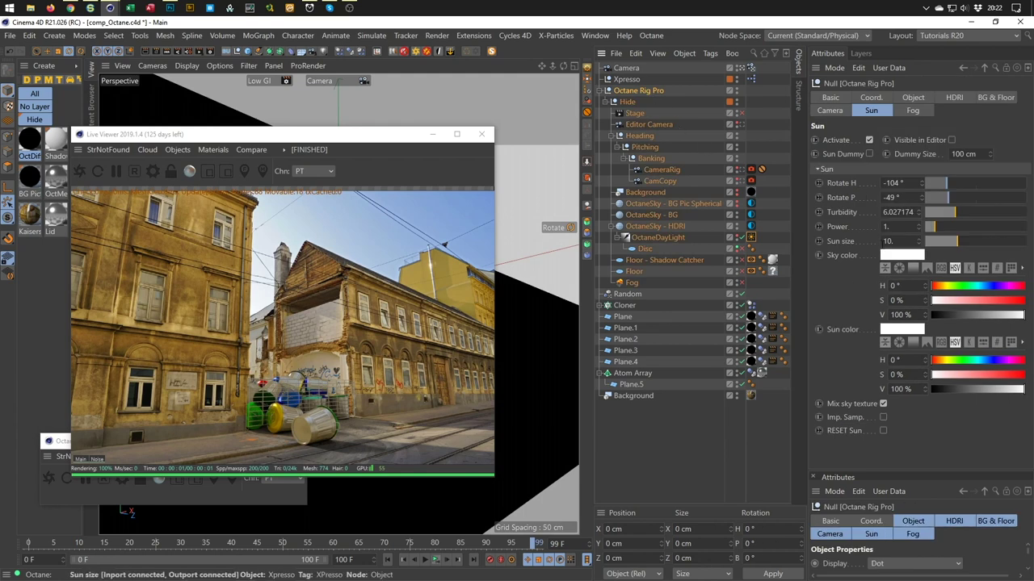
Test Mix sky texture off and back on in the Sun settings, then bring up the HDRI settings.
left_click(883, 403)
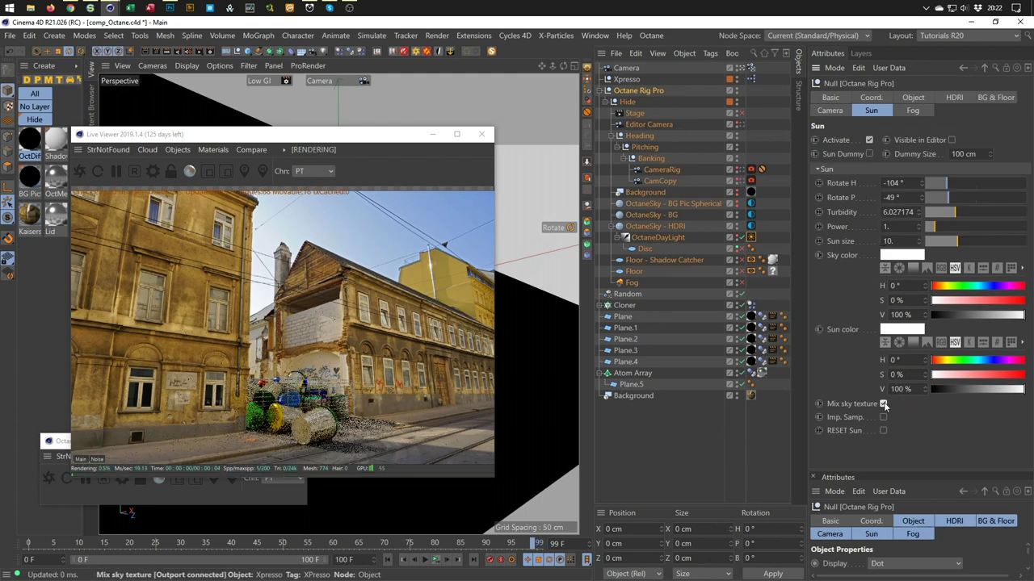
left_click(884, 403)
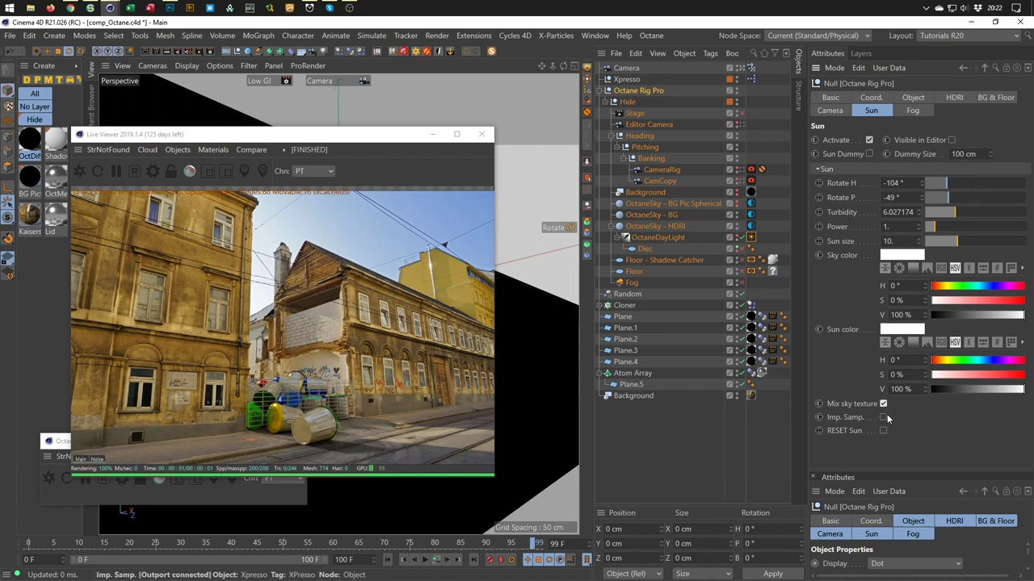
left_click(961, 98)
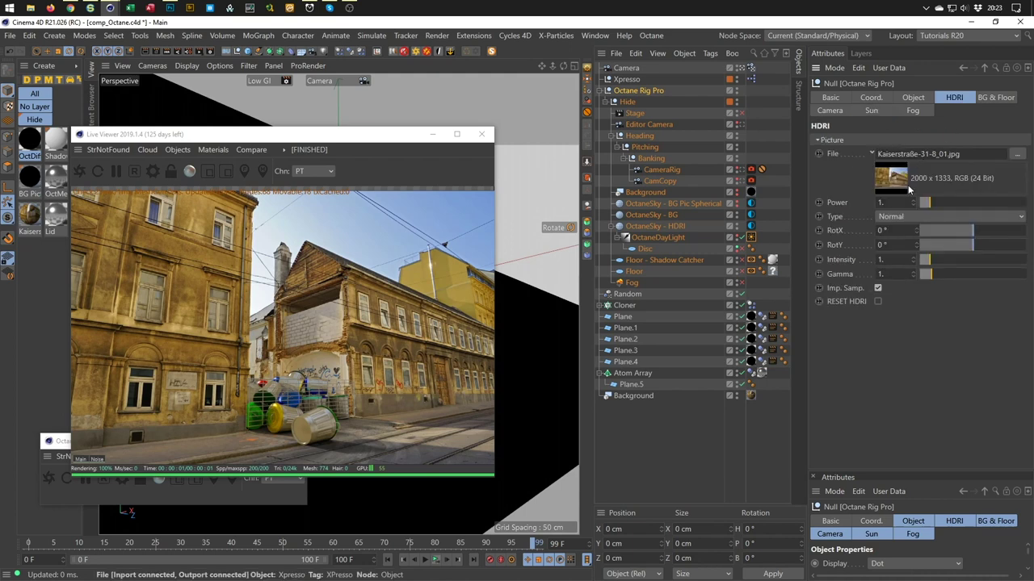
Try HDRI intensity near 2 and gamma 2.2, then return gamma to 1.
mouse_move(932, 260)
left_mouse_down()
mouse_move(963, 277)
mouse_move(931, 278)
left_mouse_up()
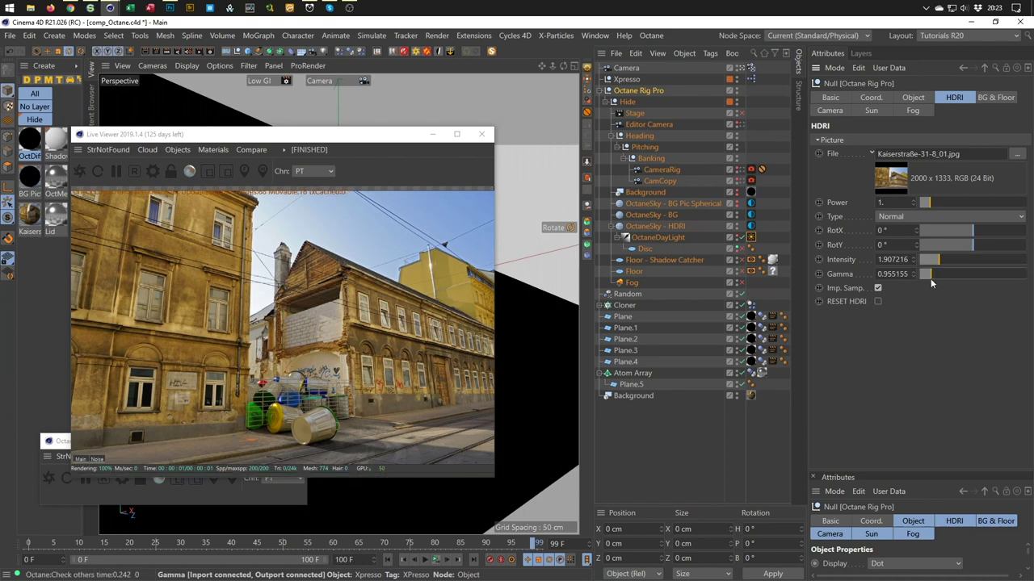
left_click(893, 274)
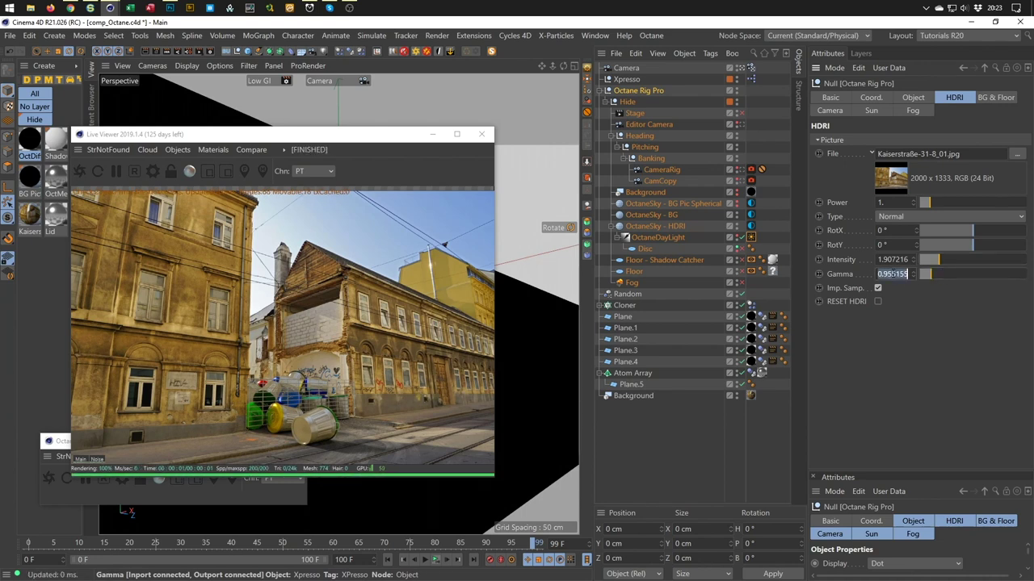
type("2.2")
key("Return")
left_click(888, 274)
type("1")
key("Return")
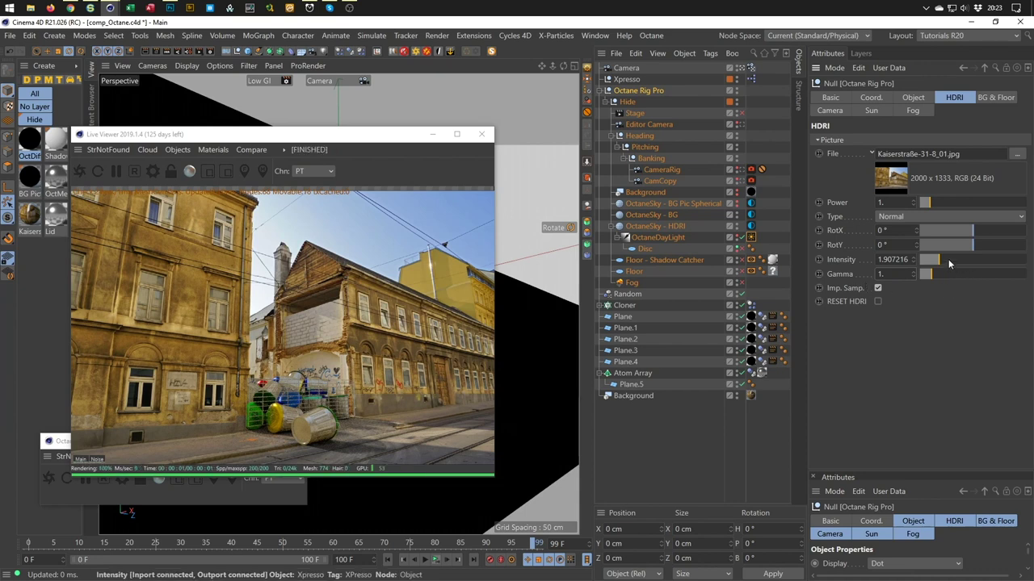
Try HDRI intensity around 7.7, reset it to 1, and return to the sun settings.
mouse_move(949, 264)
left_mouse_down()
mouse_move(1004, 263)
mouse_move(917, 264)
mouse_move(939, 261)
left_mouse_up()
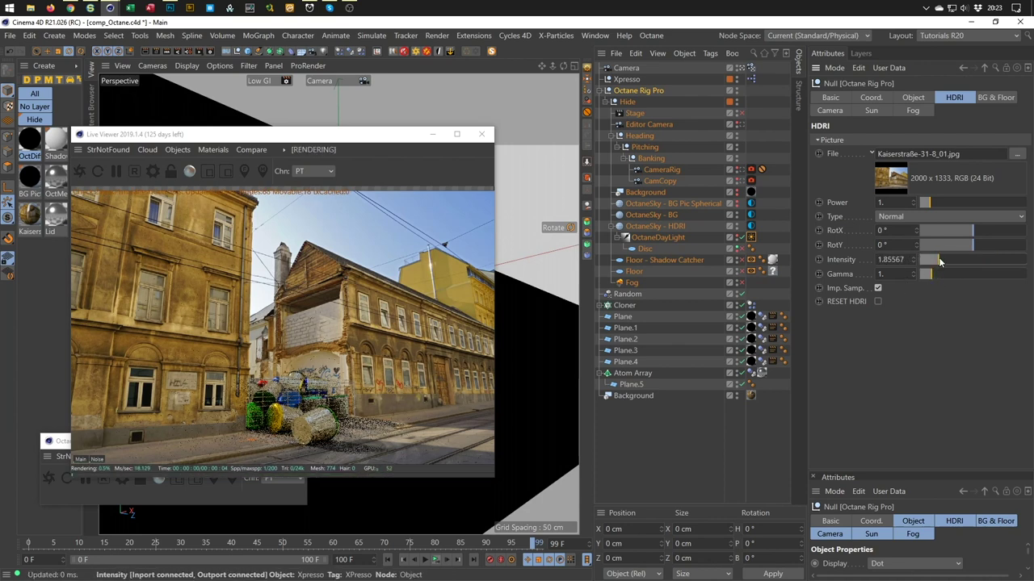
double_click(903, 259)
type("1")
key("Return")
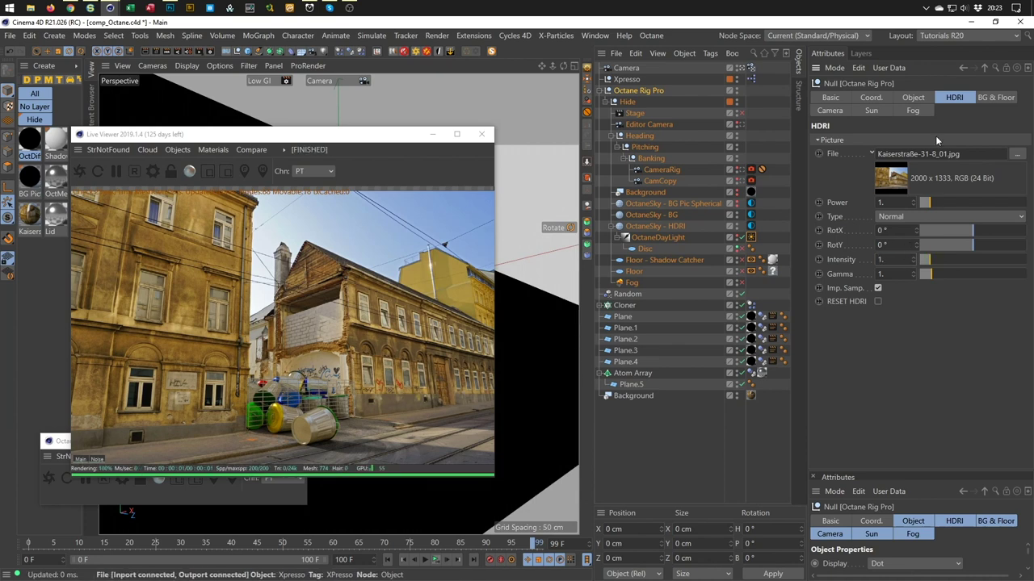
left_click(871, 111)
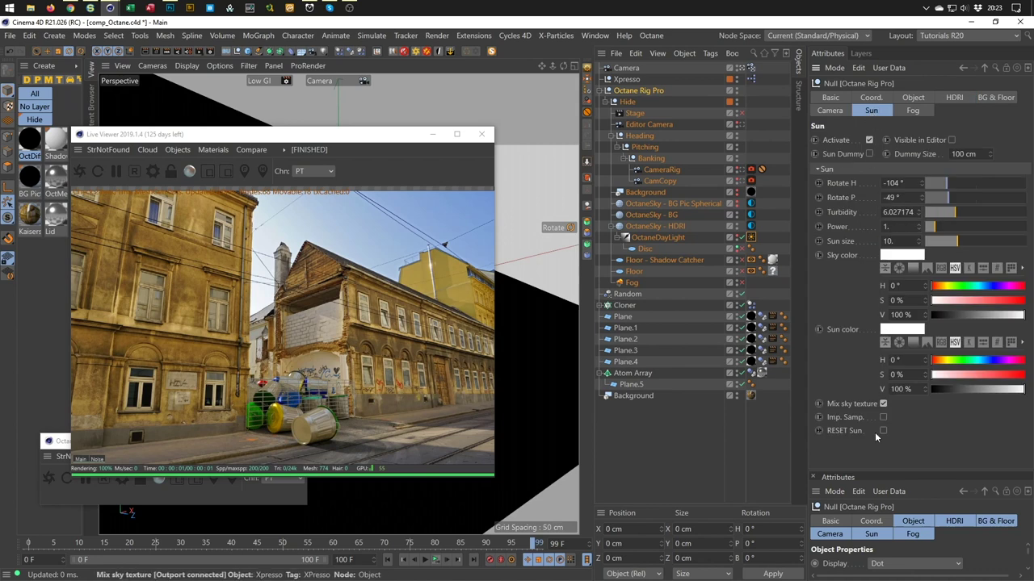
Test the lighting with sky mixing off, HDRI intensity near 8.35 and the sun off.
left_click(883, 403)
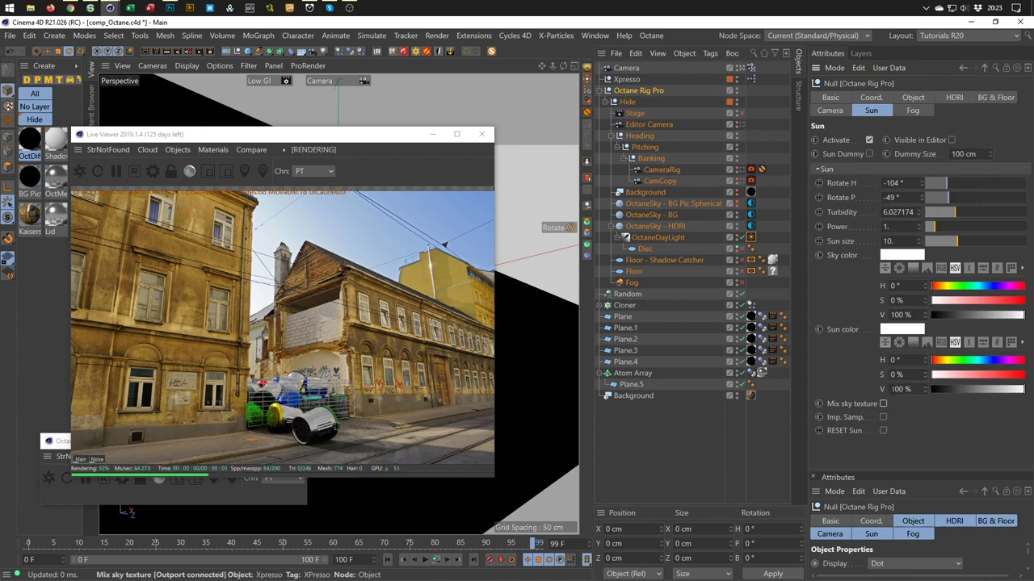
left_click(953, 97)
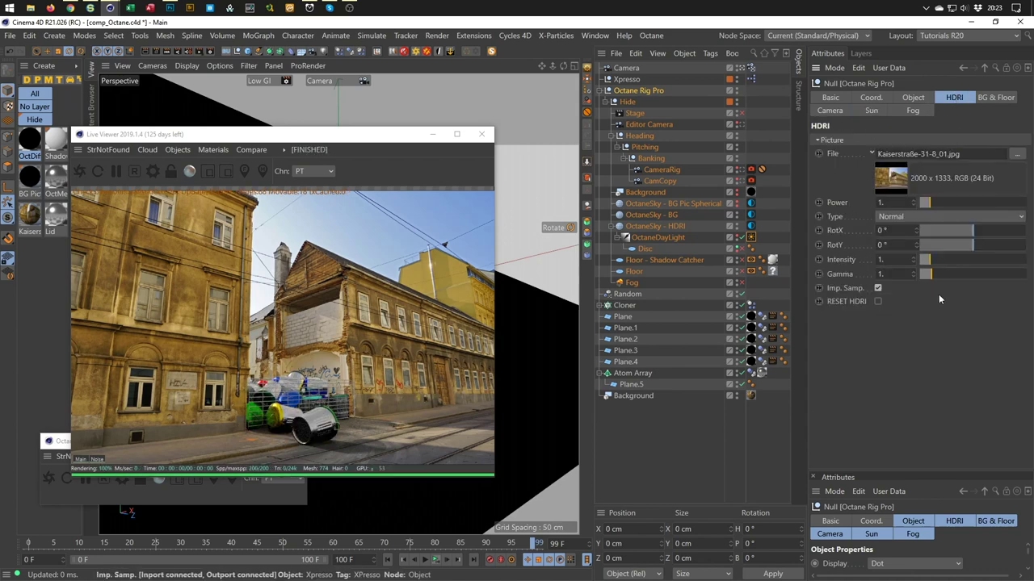
left_click_drag(932, 258, 1007, 260)
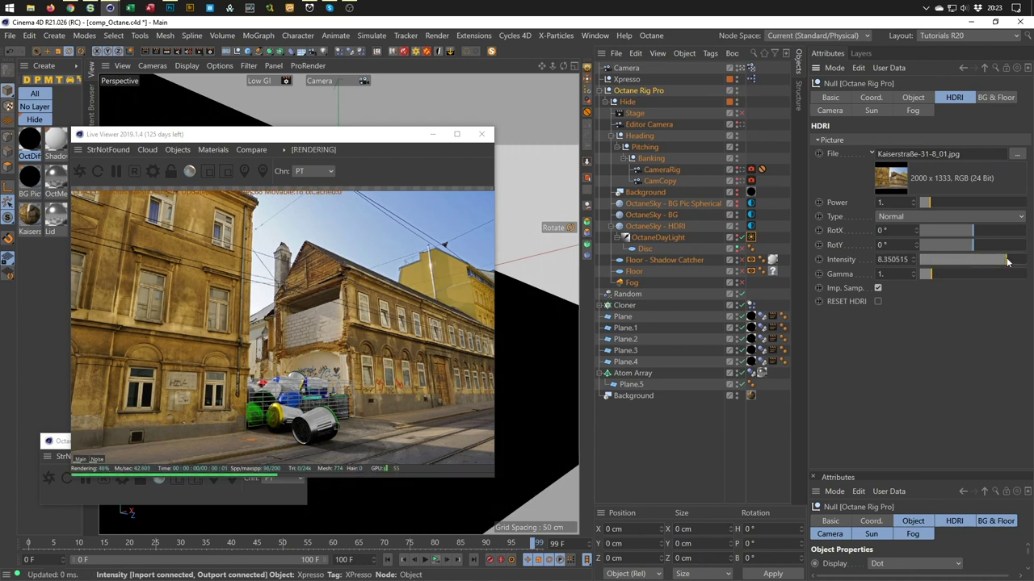
left_click(870, 110)
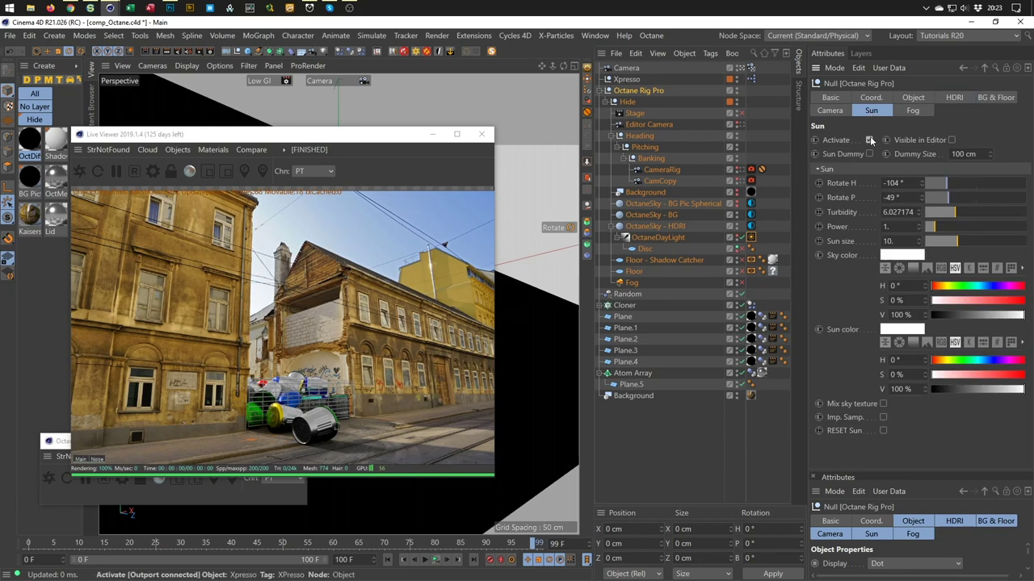
left_click(868, 140)
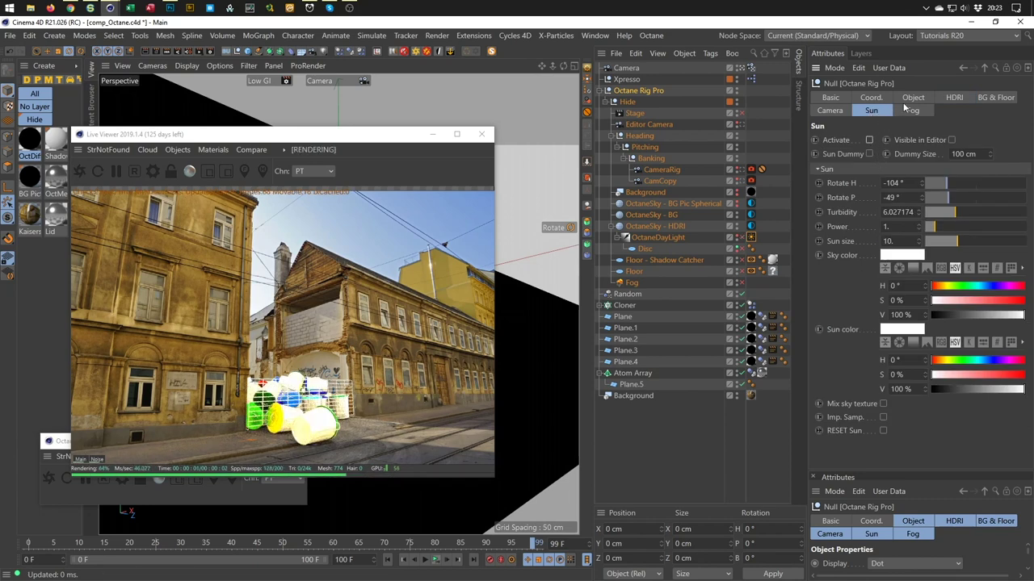
Reset HDRI intensity to 1, then re-enable sky texture mixing and the sun.
double_click(898, 213)
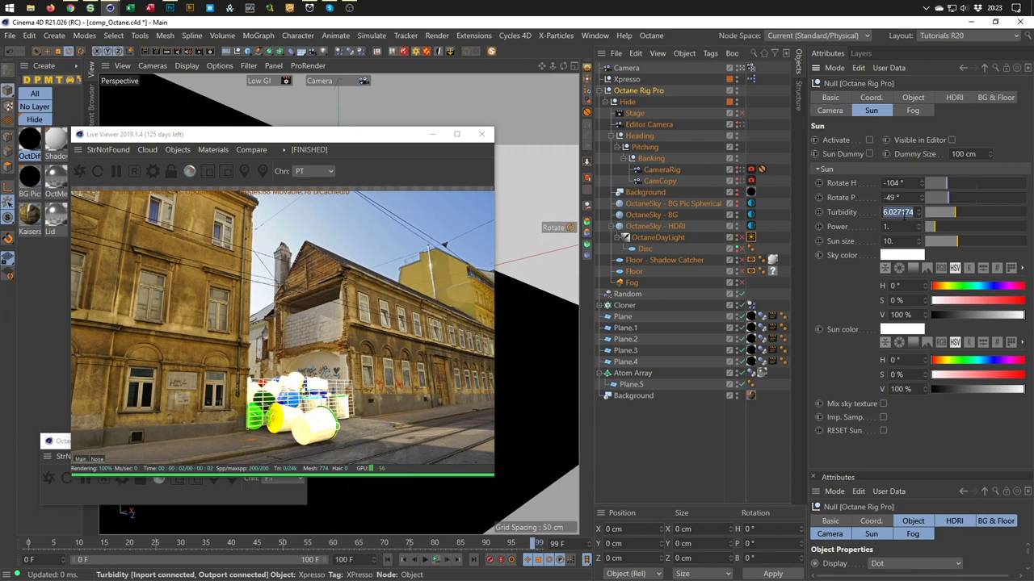
left_click(973, 104)
double_click(882, 202)
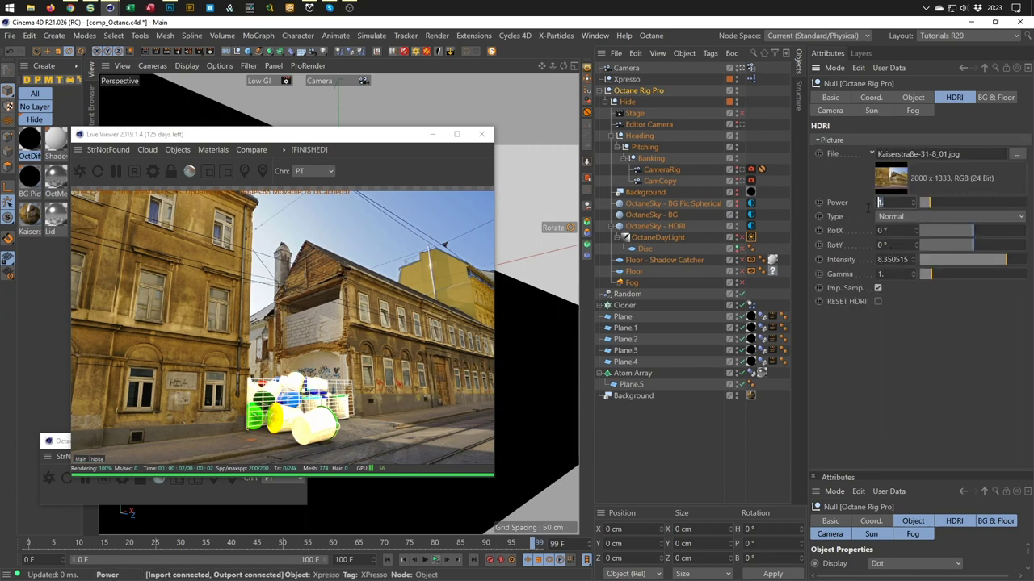
double_click(891, 260)
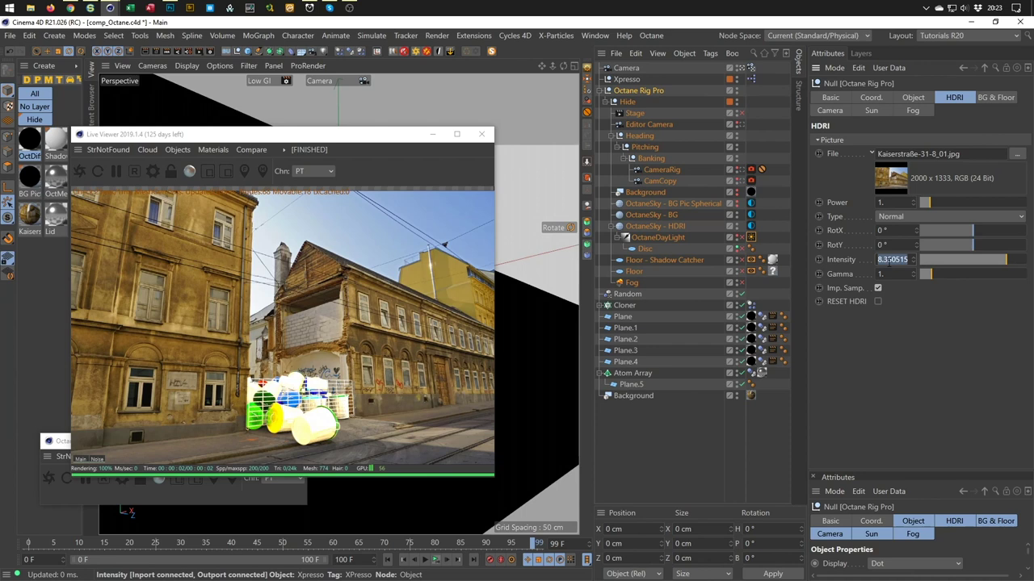
type("1")
key("Return")
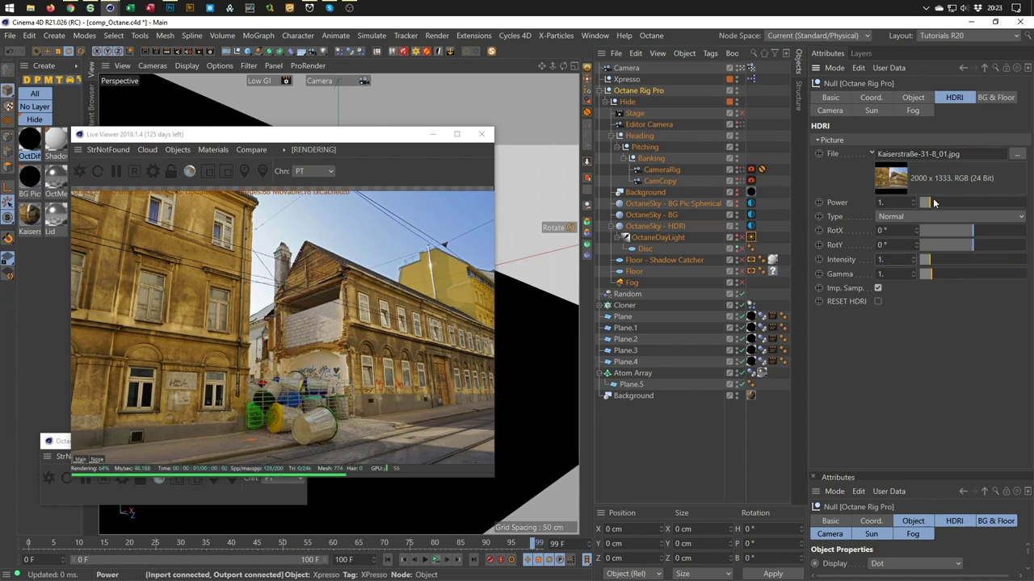
left_click(871, 110)
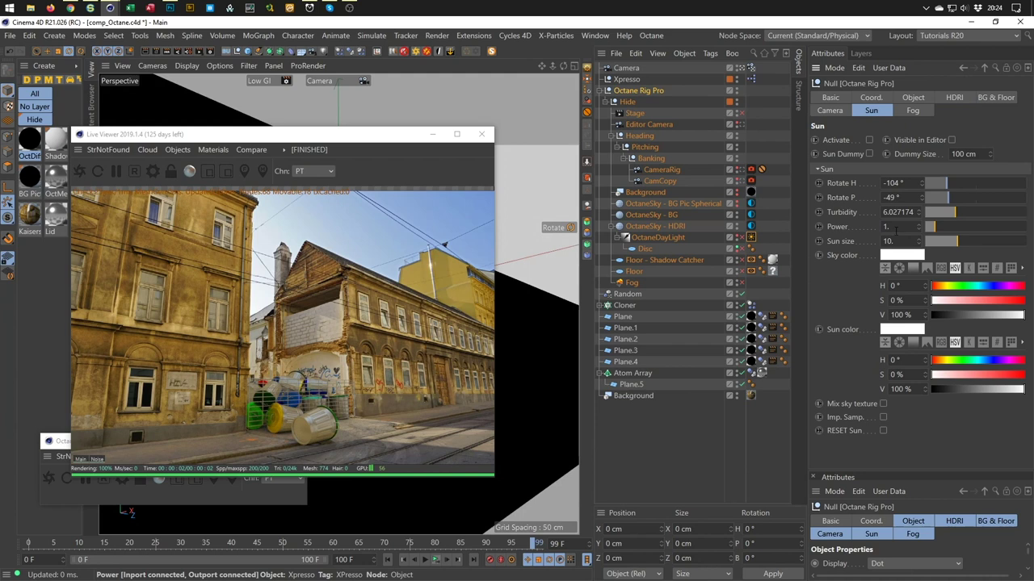
left_click(883, 404)
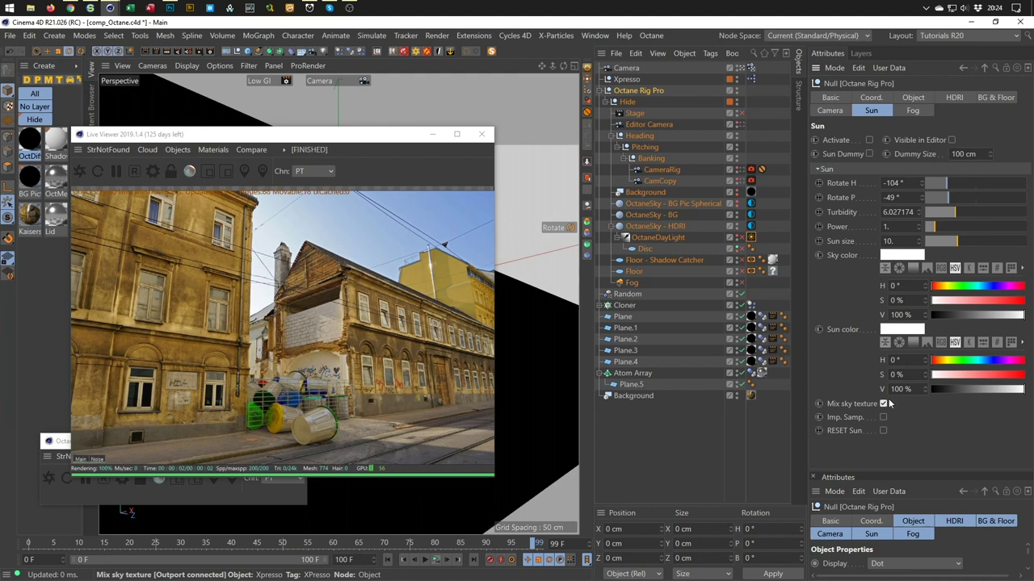
left_click(870, 140)
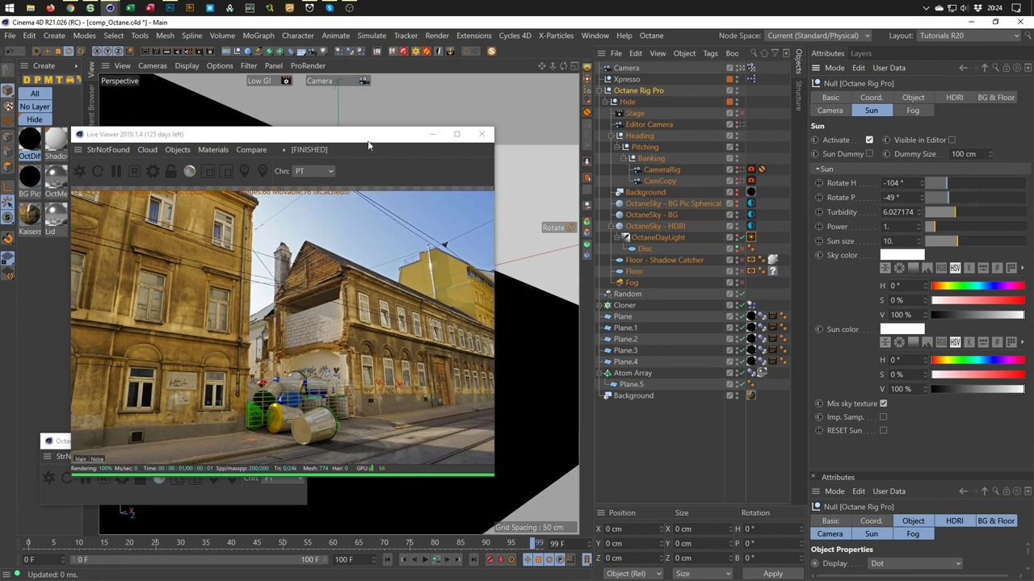
Reset the live render and apply the Octane preset in Render Settings.
left_click_drag(370, 134, 818, 156)
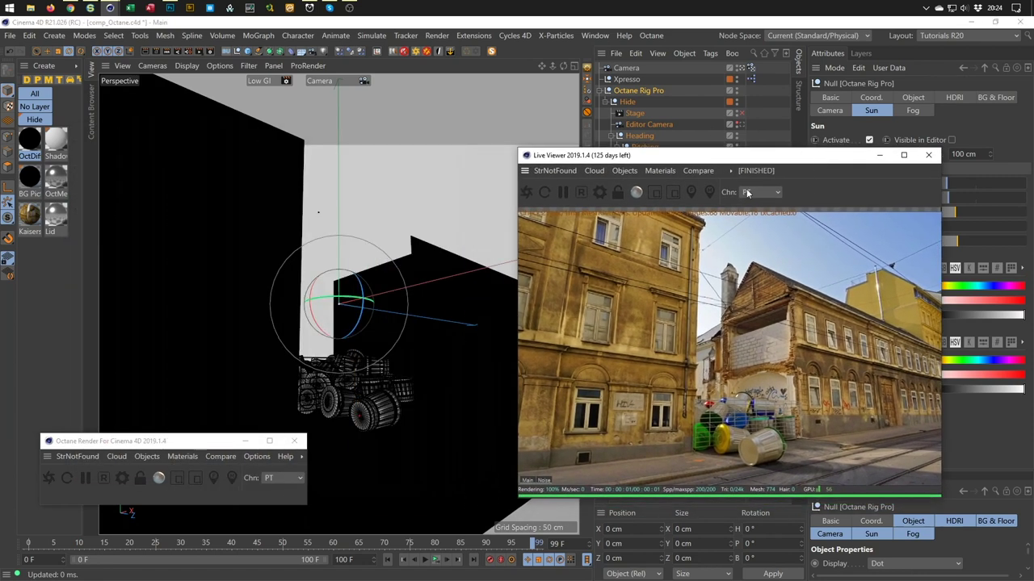
left_click(582, 194)
left_click_drag(629, 155, 702, 169)
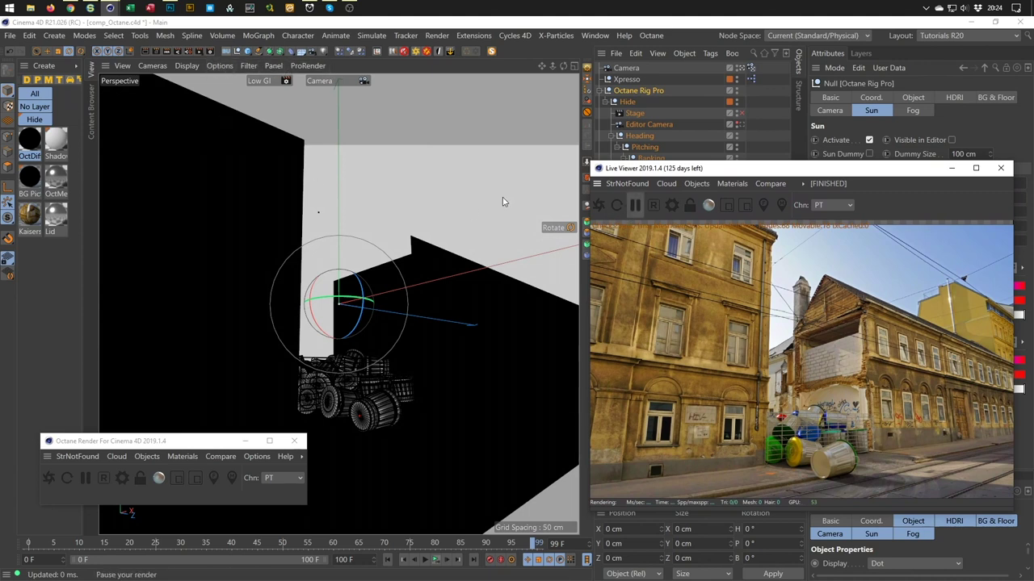
left_click(213, 52)
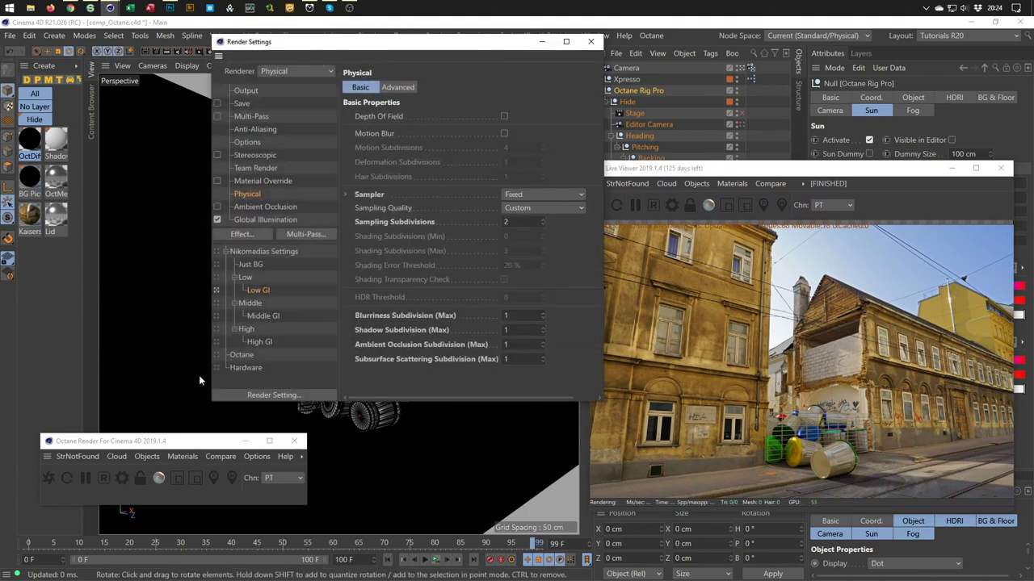
left_click(237, 355)
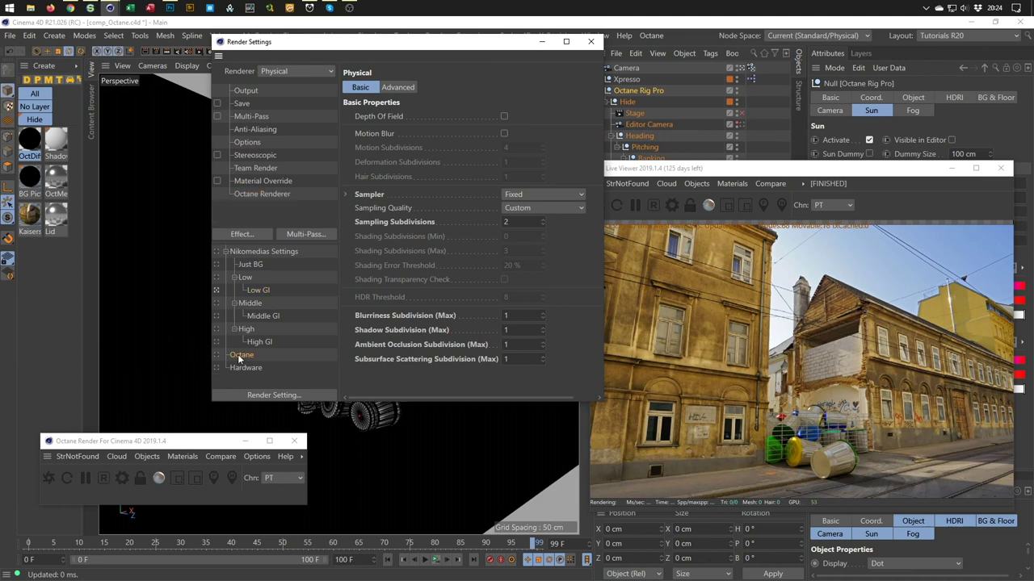
Lock the output size to a 2000 × 1333 ratio, then set the width to 1500.
left_click(249, 90)
left_click(417, 130)
left_click(426, 100)
type("2000")
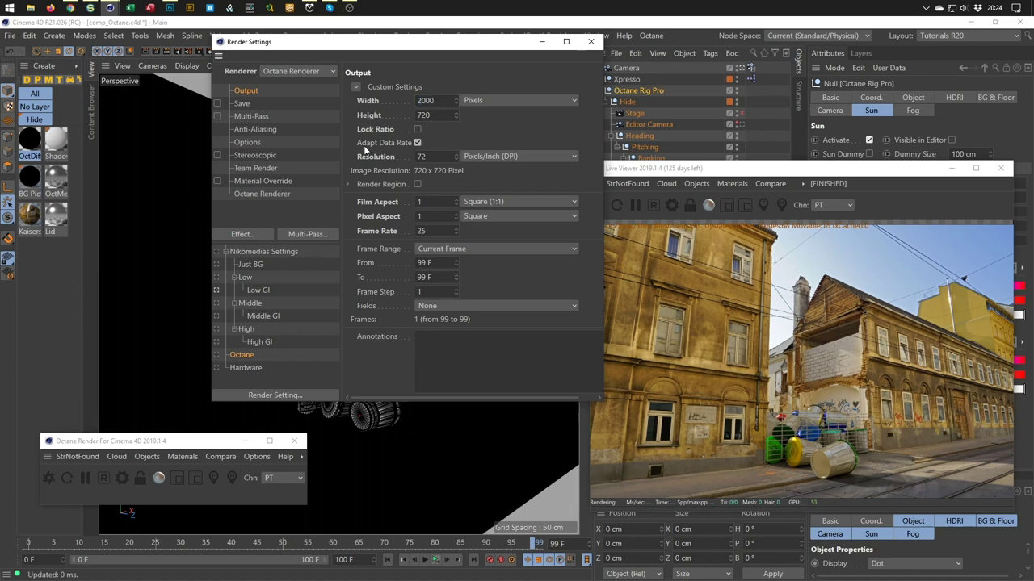
key("Tab")
type("13")
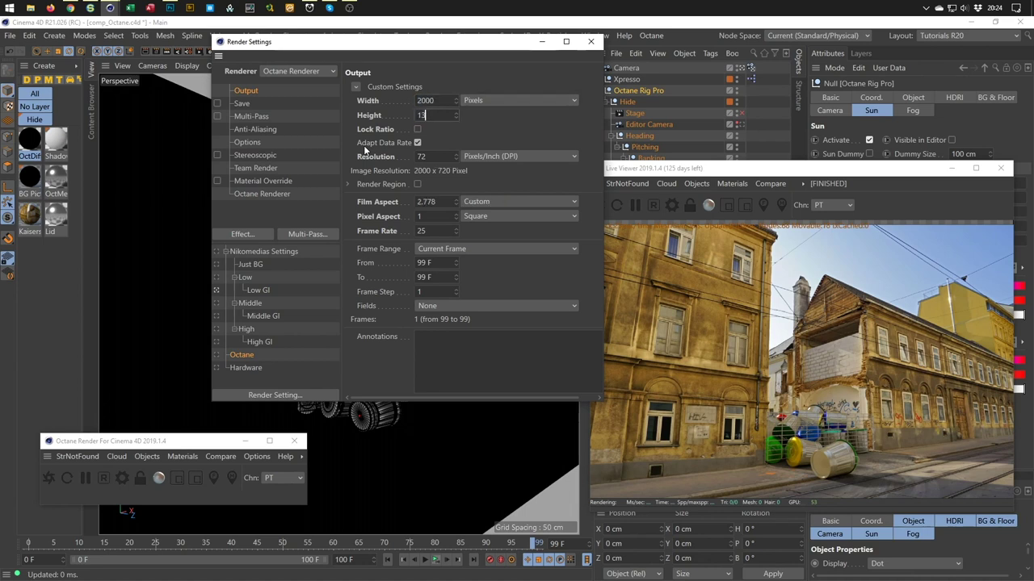
type("33")
left_click(418, 129)
key("shift+Tab")
type("1500")
key("Return")
Enable Use denoised beauty pass in the Octane Renderer settings and render to the Picture Viewer.
left_click(262, 194)
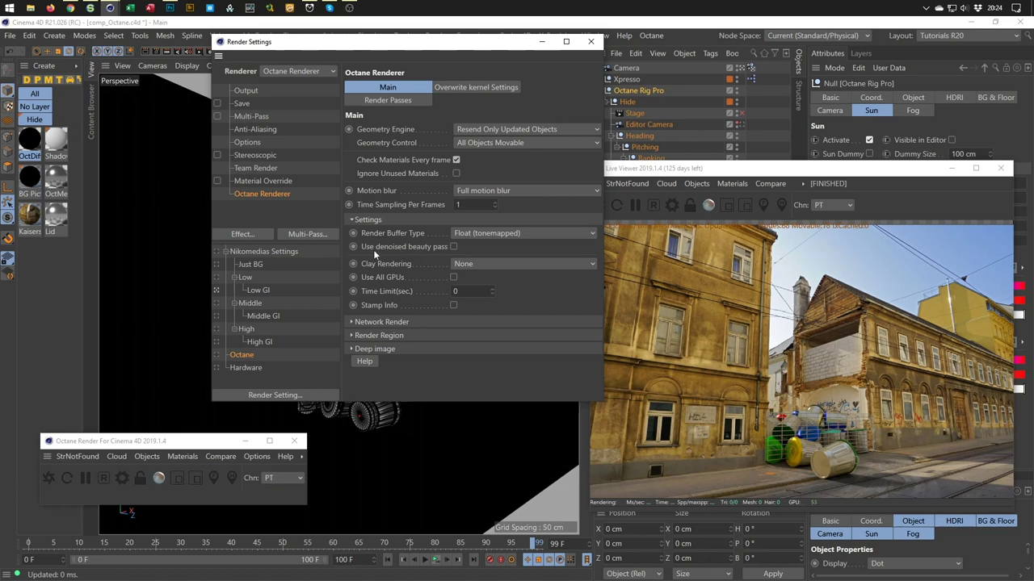
left_click(453, 246)
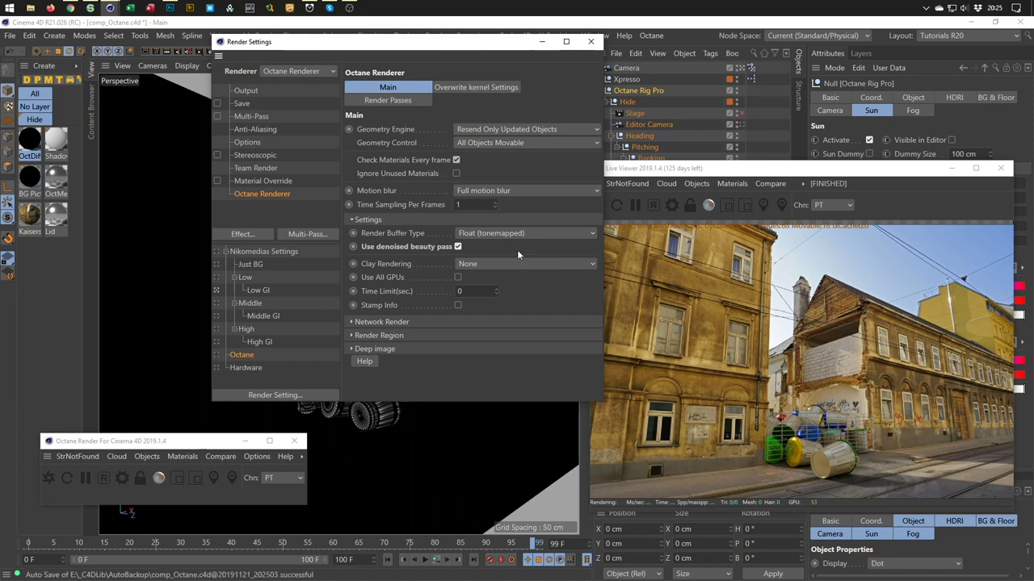
key("shift+r")
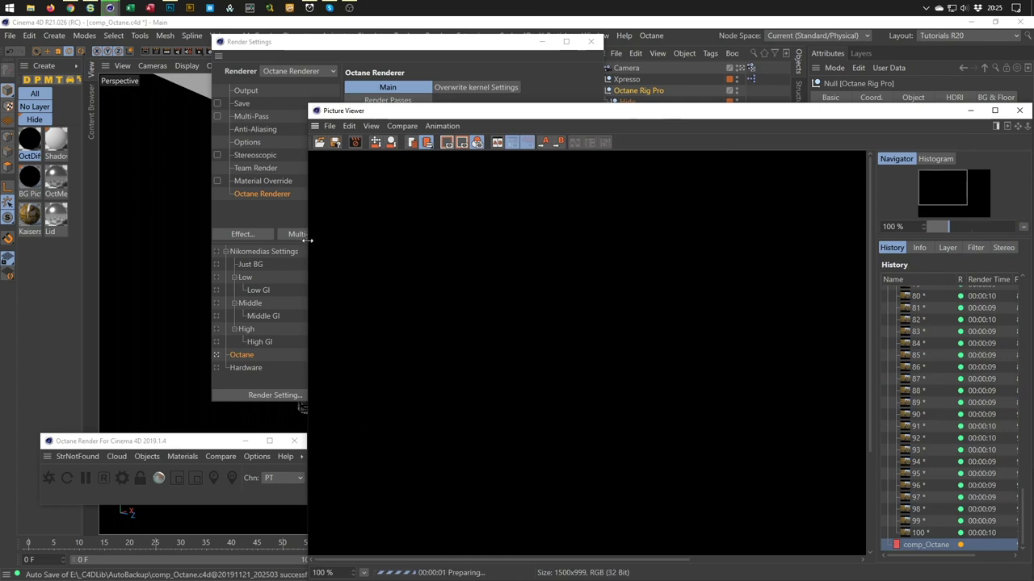
Set the output width to 1000 in Render Settings, giving 1000 × 666.
left_click_drag(307, 239, 101, 226)
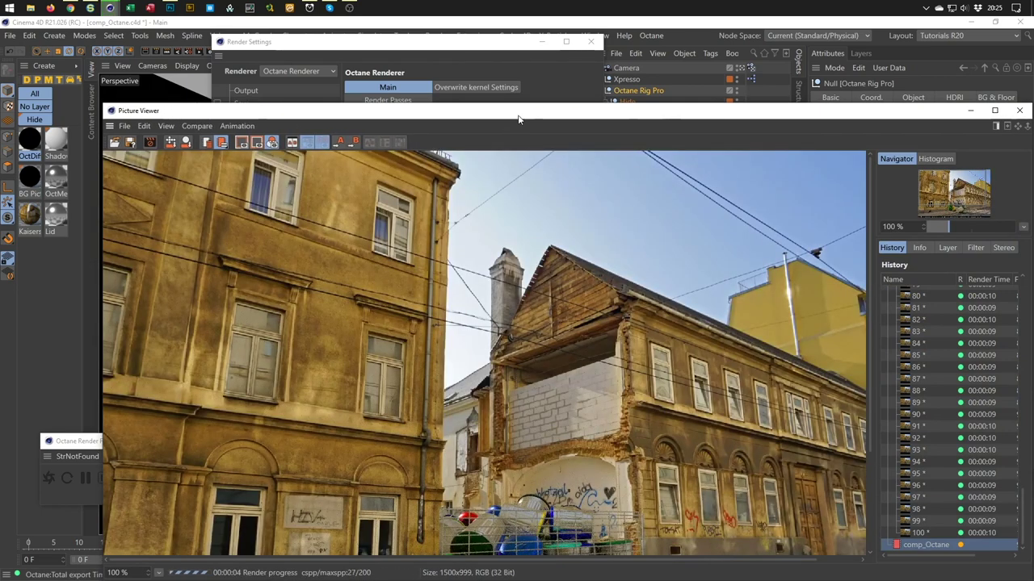
left_click_drag(519, 120, 513, 76)
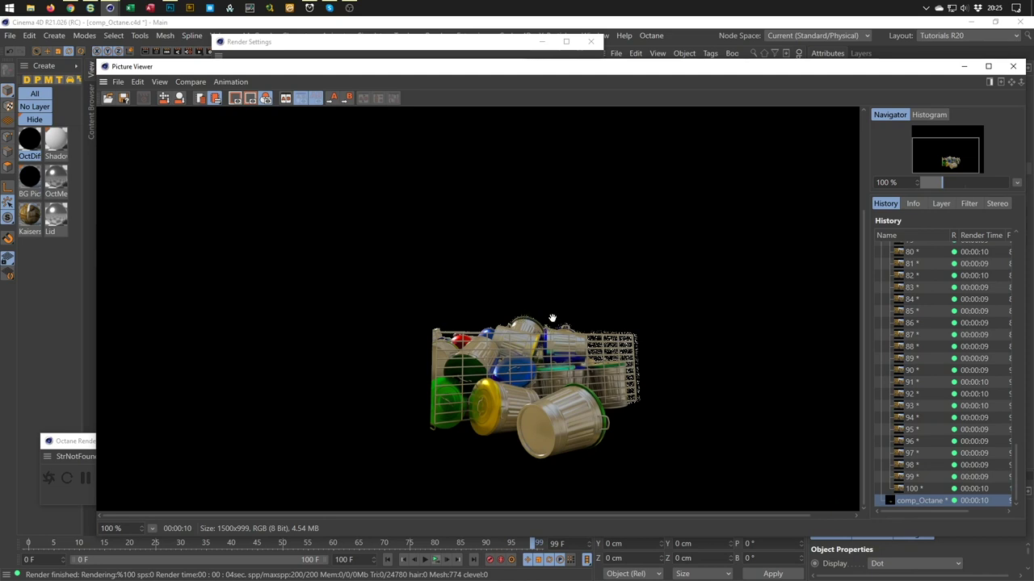
left_click_drag(557, 74, 553, 248)
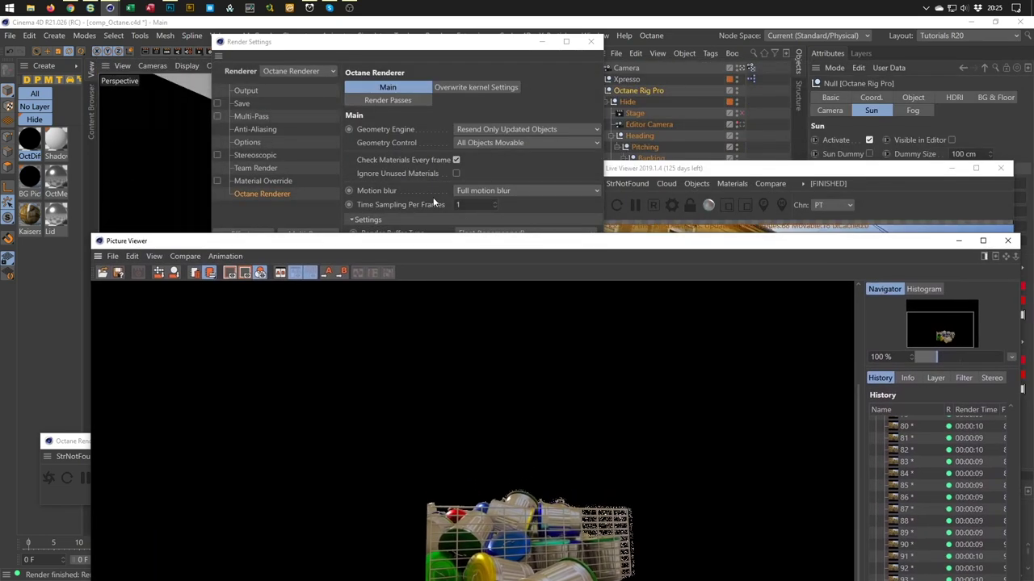
left_click(248, 193)
left_click(246, 90)
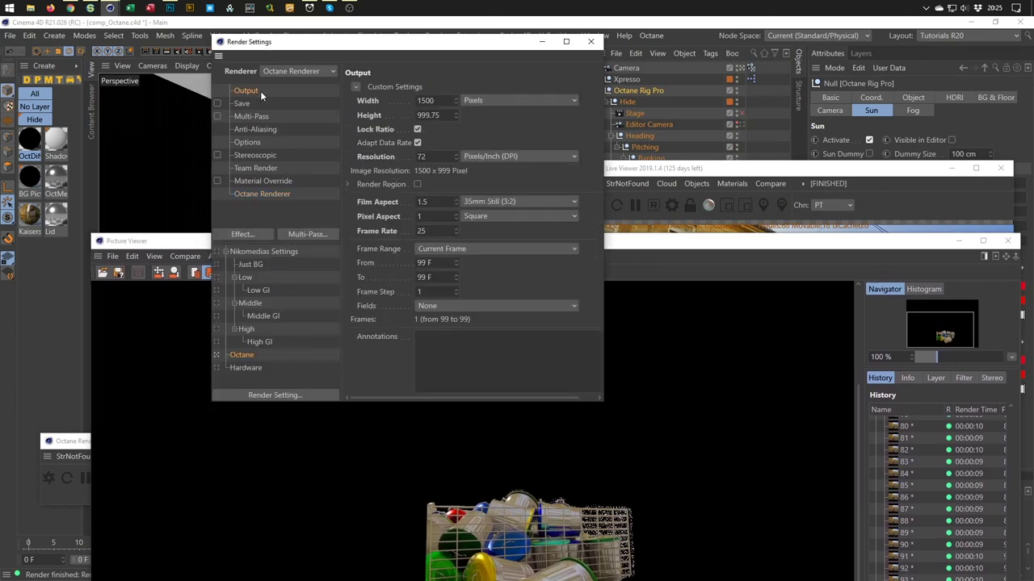
double_click(432, 100)
type("1000")
key("Return")
Close Render Settings and render the frame to the Picture Viewer at 1000 × 666.
left_click(591, 41)
left_click_drag(558, 241, 527, 96)
key("shift+r")
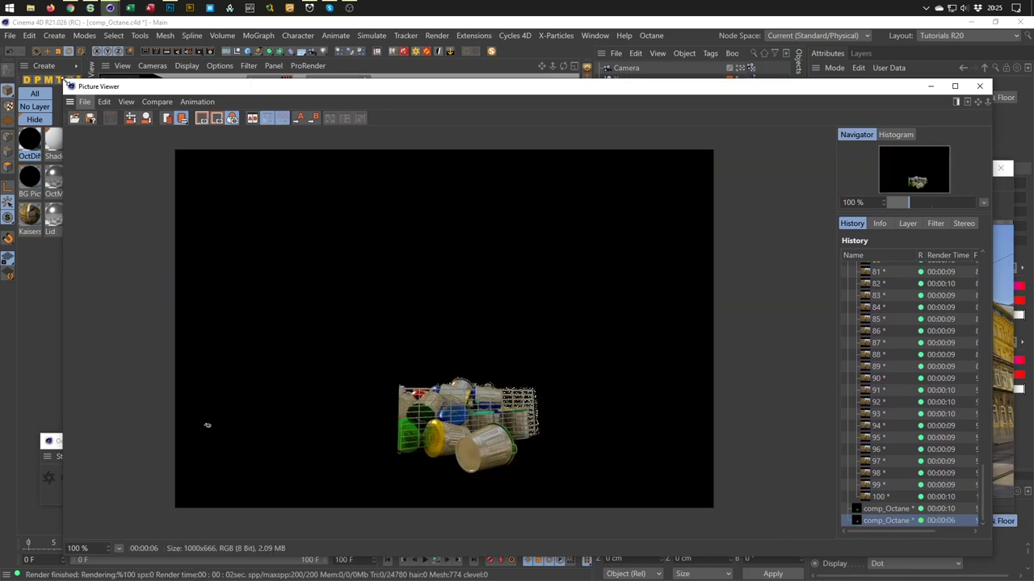
left_click_drag(69, 85, 261, 111)
left_click_drag(434, 117, 453, 104)
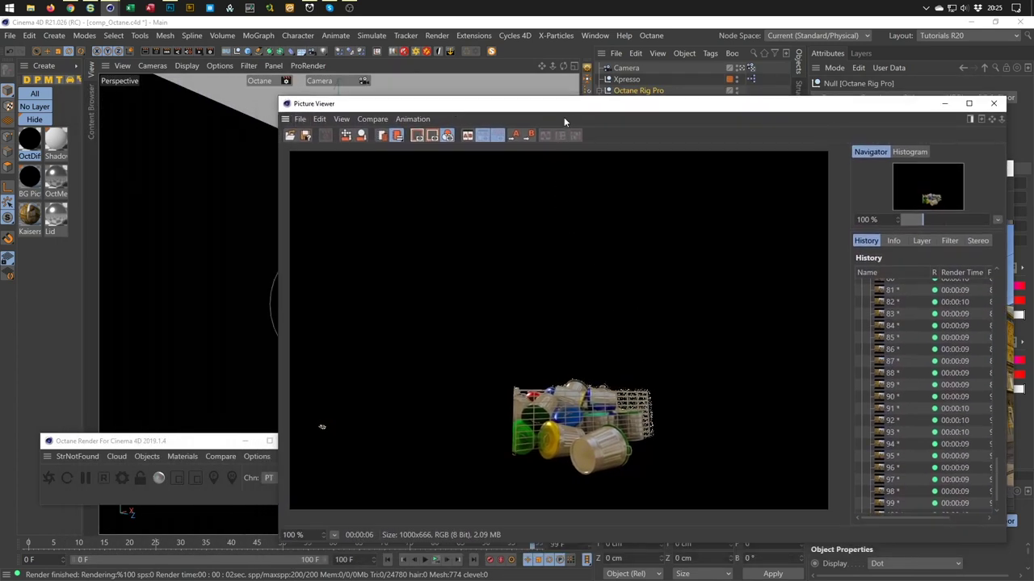
left_click_drag(566, 110, 544, 128)
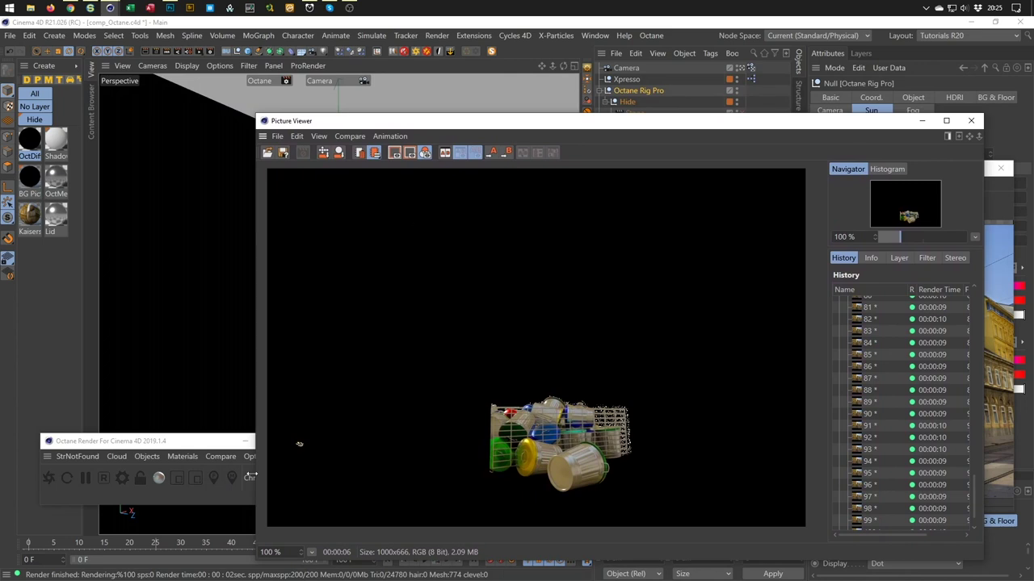
Tick Pre-multiply alpha in Octane's CameraImager settings, re-render with Shift+R, and close Octane Settings.
left_click(122, 478)
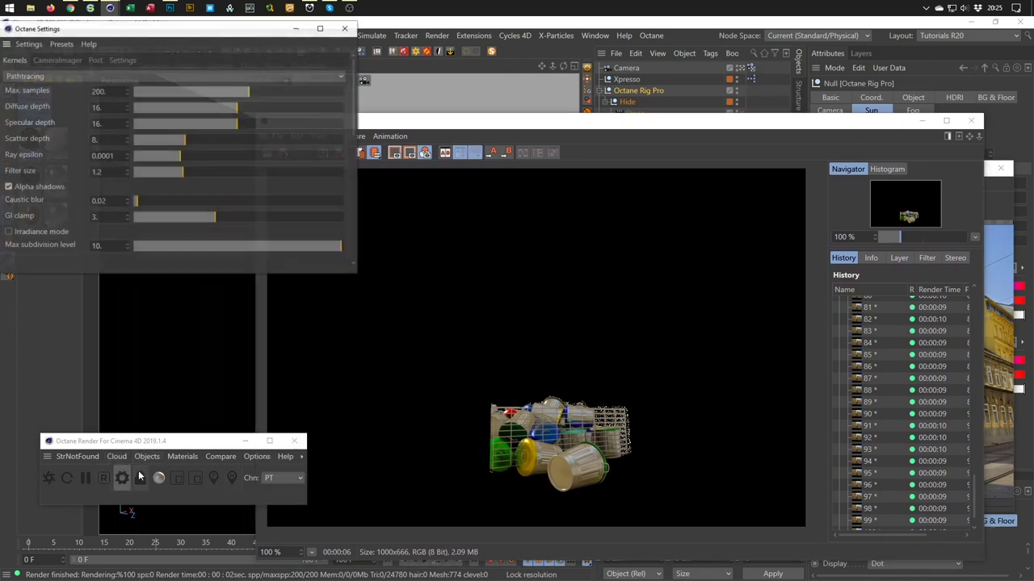
left_click(58, 59)
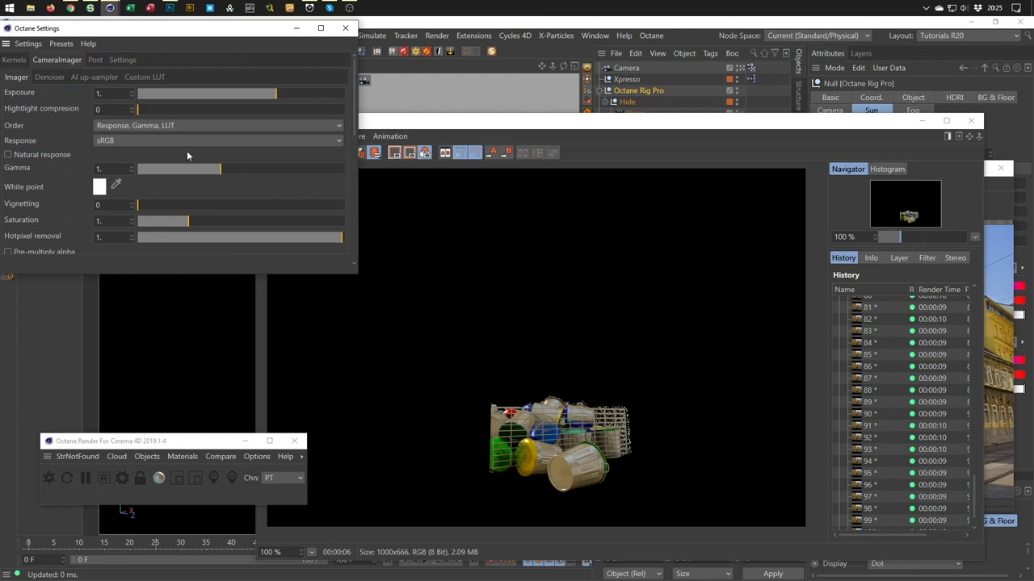
scroll(314, 184, "down", 3)
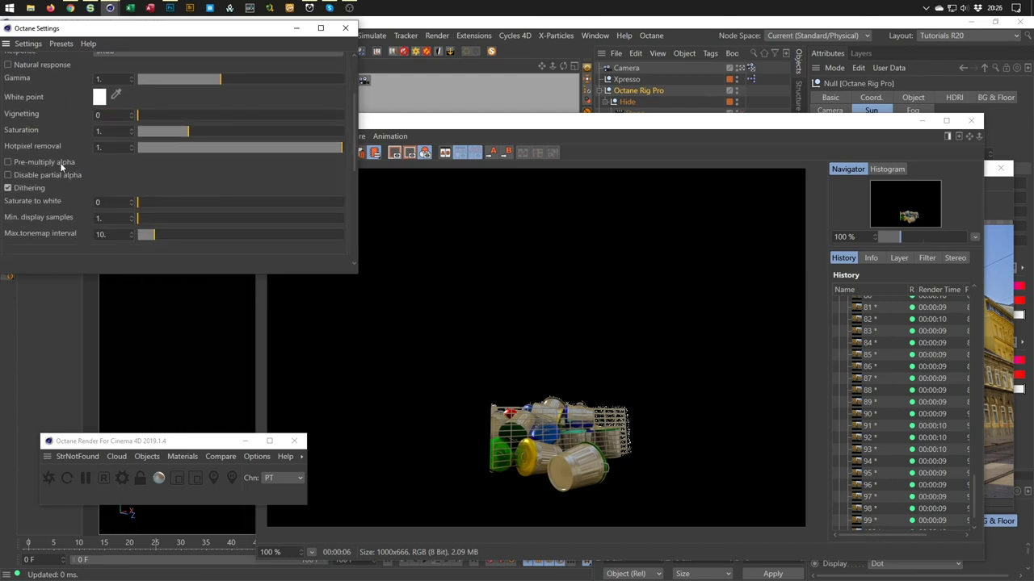
left_click(471, 128)
key("shift+r")
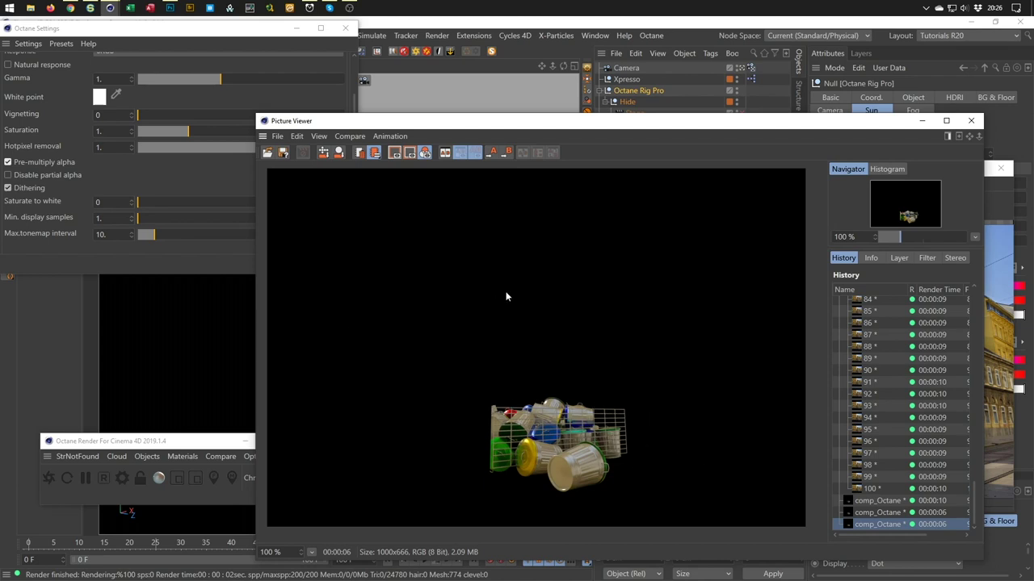
left_click(350, 33)
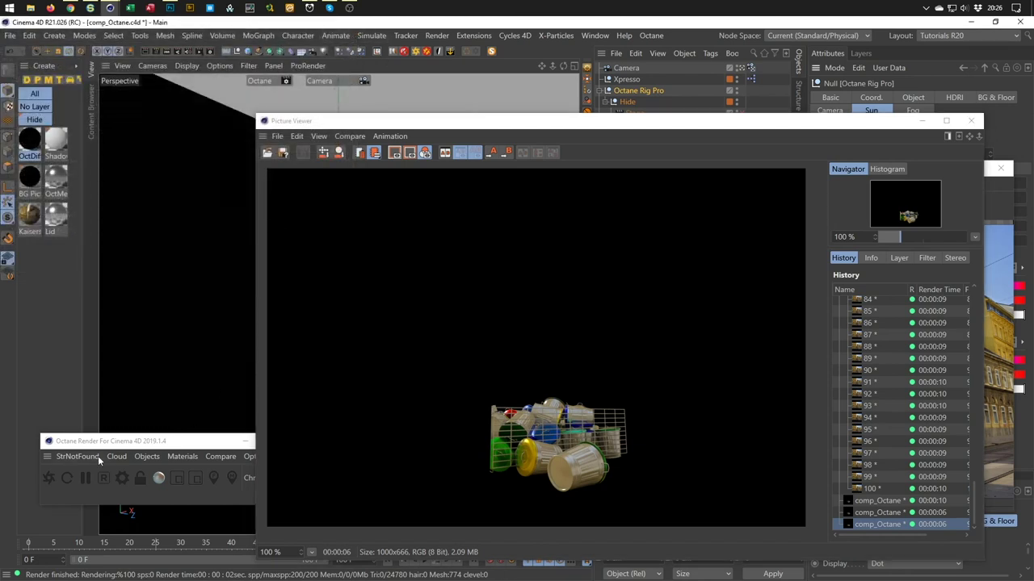
Untick Use denoised beauty pass in the Octane Renderer settings and render again.
left_click(209, 51)
left_click(248, 196)
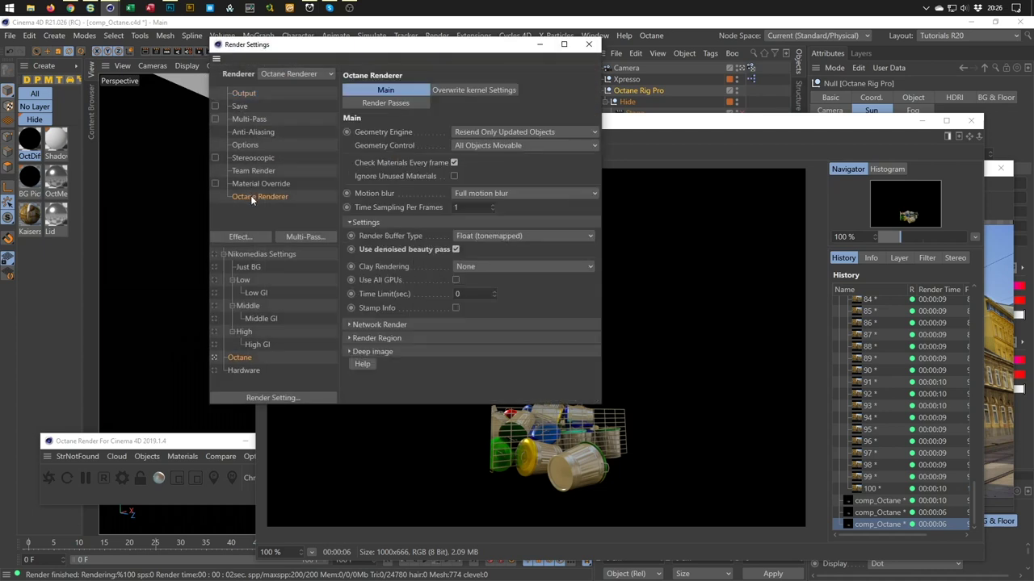
left_click(442, 252)
left_click(681, 142)
key("shift+r")
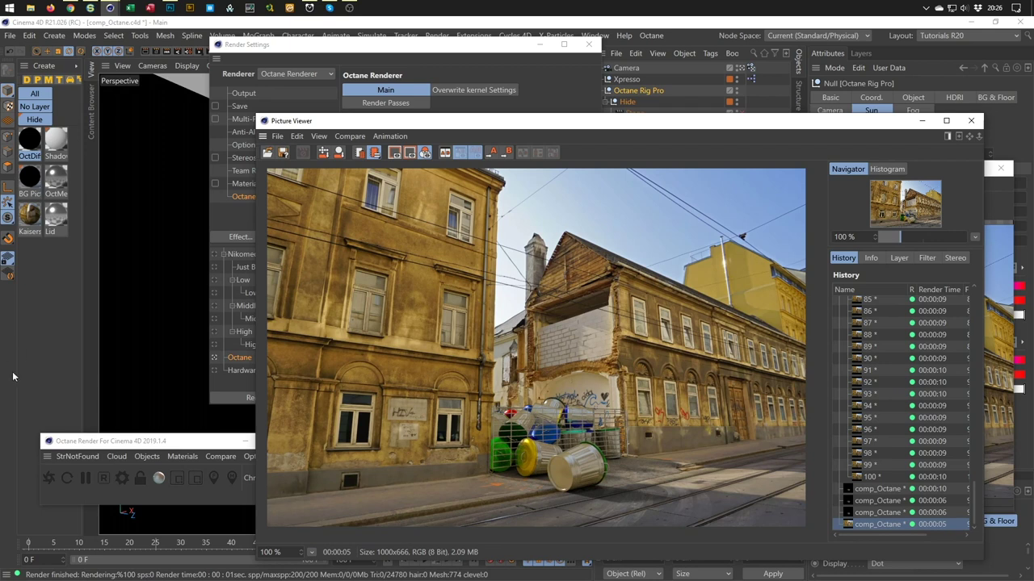
Compare the black-background and street-backdrop renders in History, then close the Picture Viewer.
left_click(861, 513)
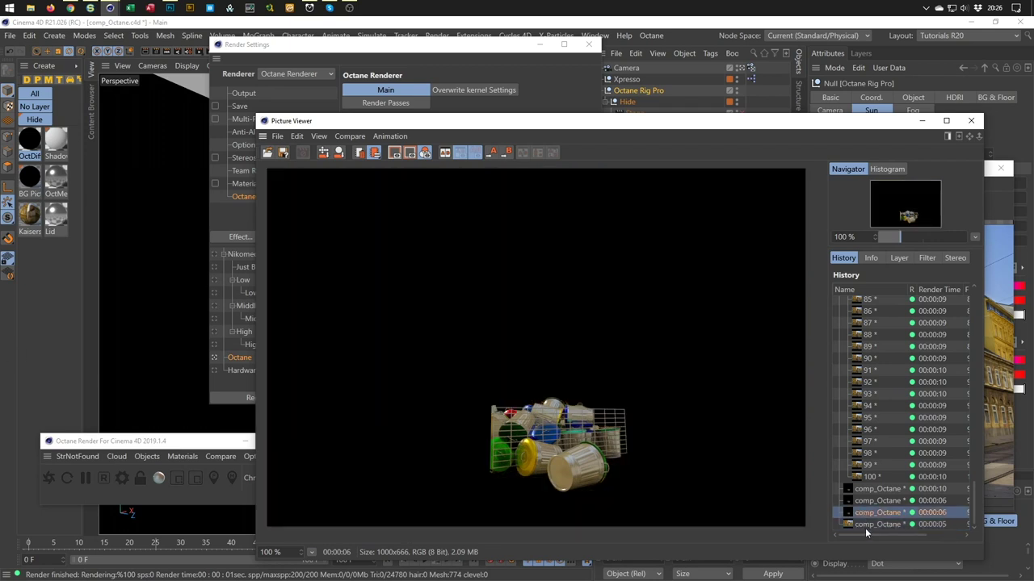
left_click(874, 525)
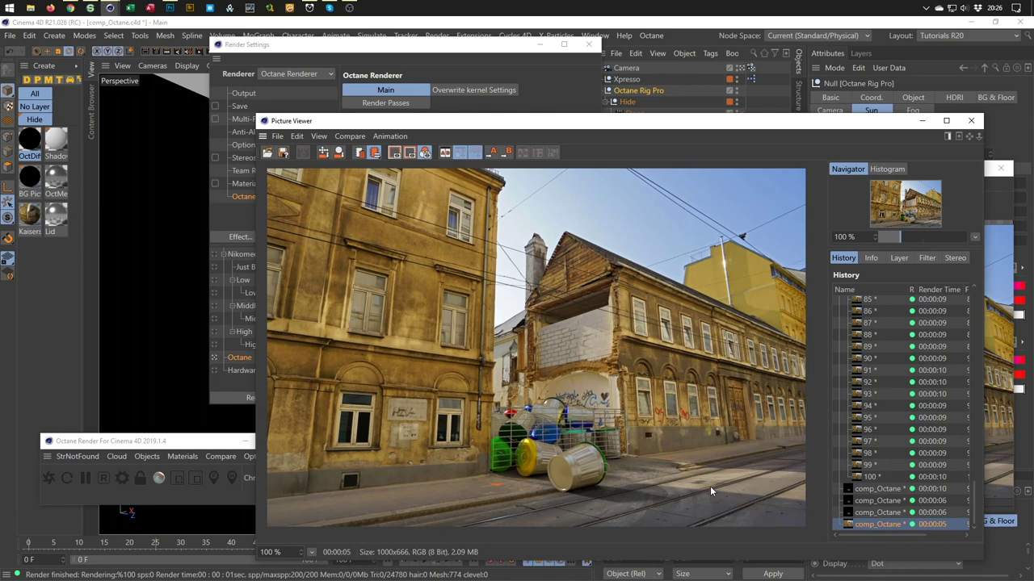
left_click_drag(745, 127, 585, 126)
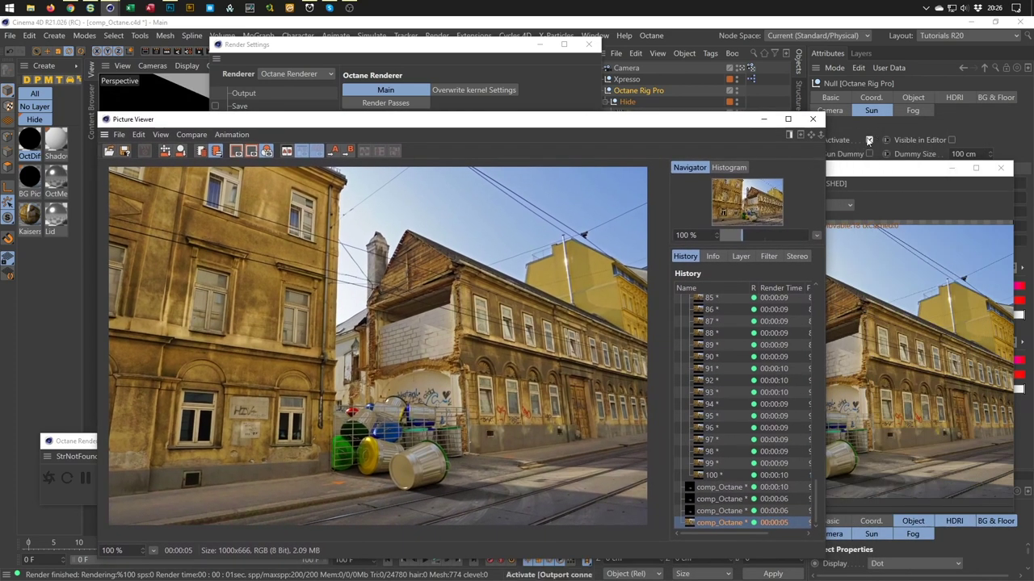
left_click(812, 119)
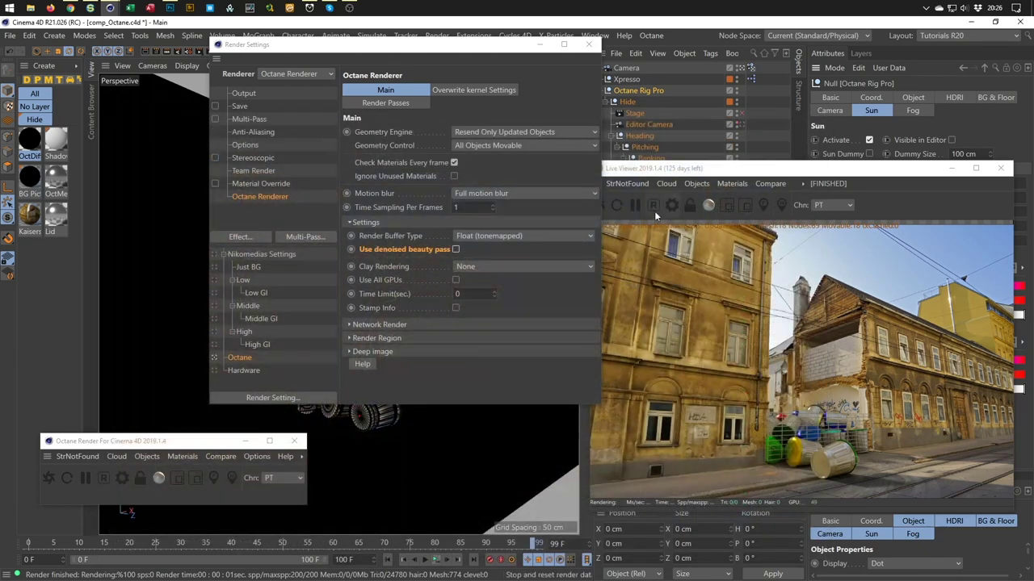
left_click(601, 206)
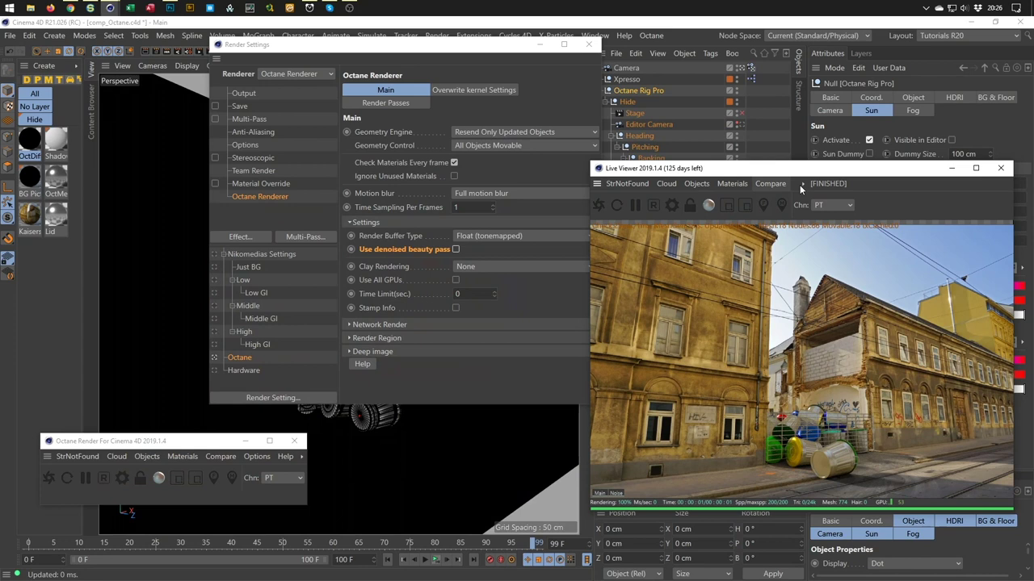
left_click(870, 139)
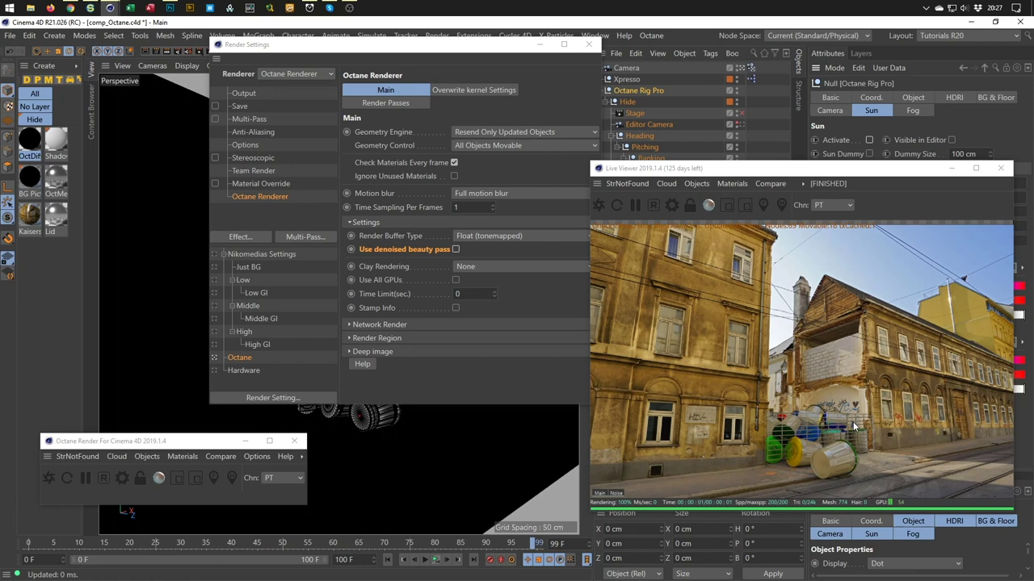
left_click(868, 139)
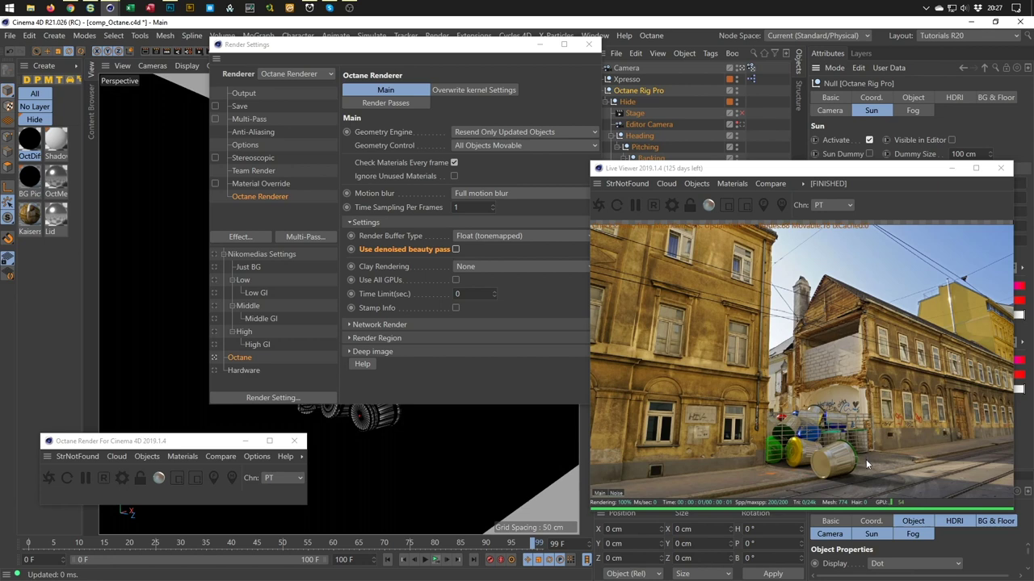
left_click_drag(872, 170, 447, 135)
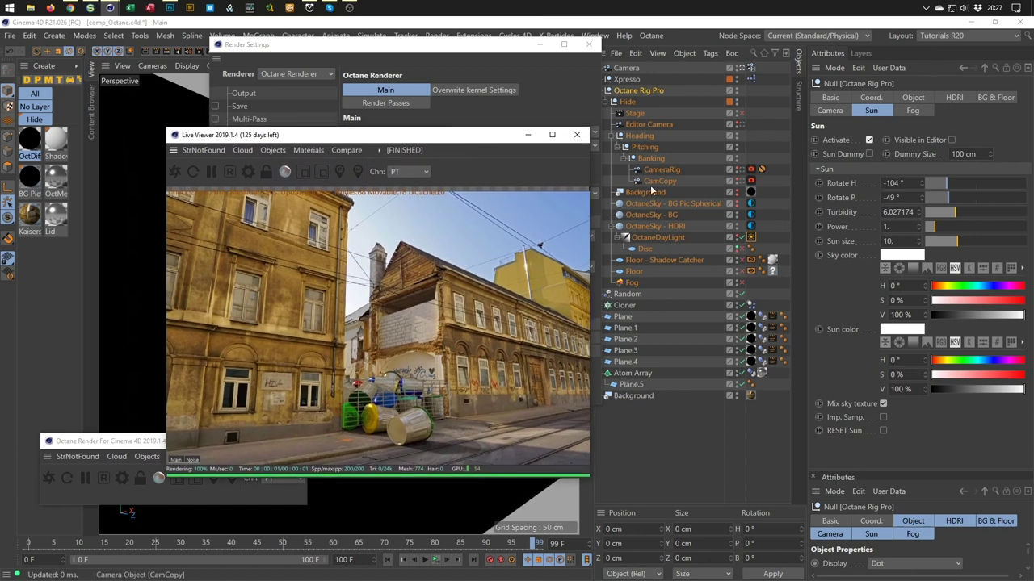
Delete the Compositing tags from Plane through Plane.4.
left_click(611, 102)
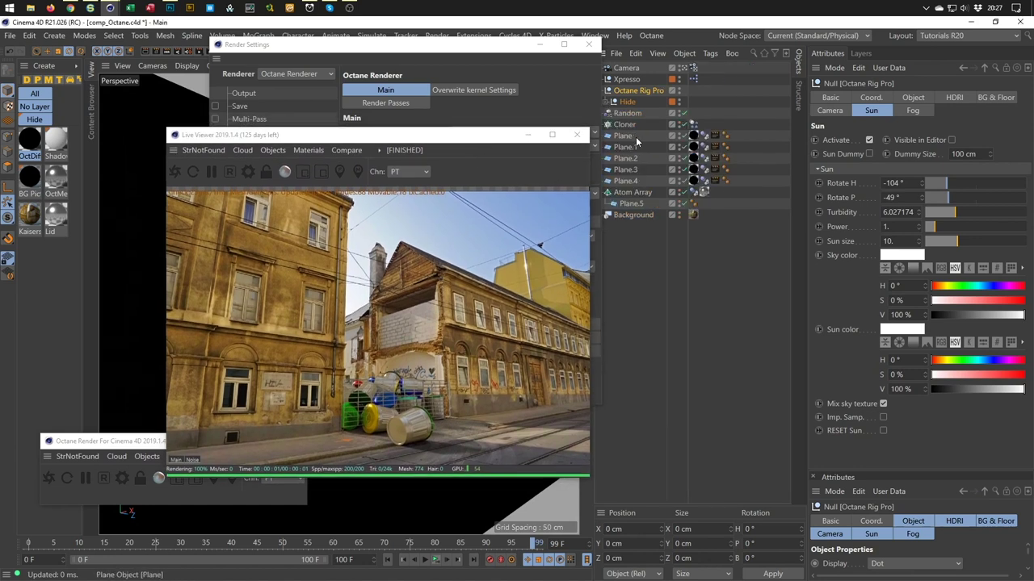
left_click(715, 136)
left_click(715, 181, "shift")
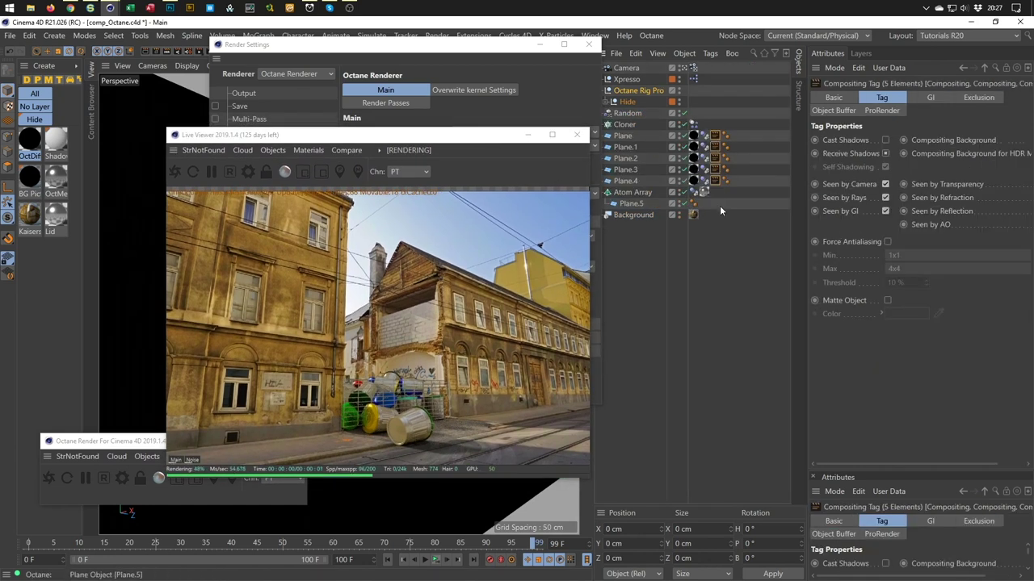
key("Delete")
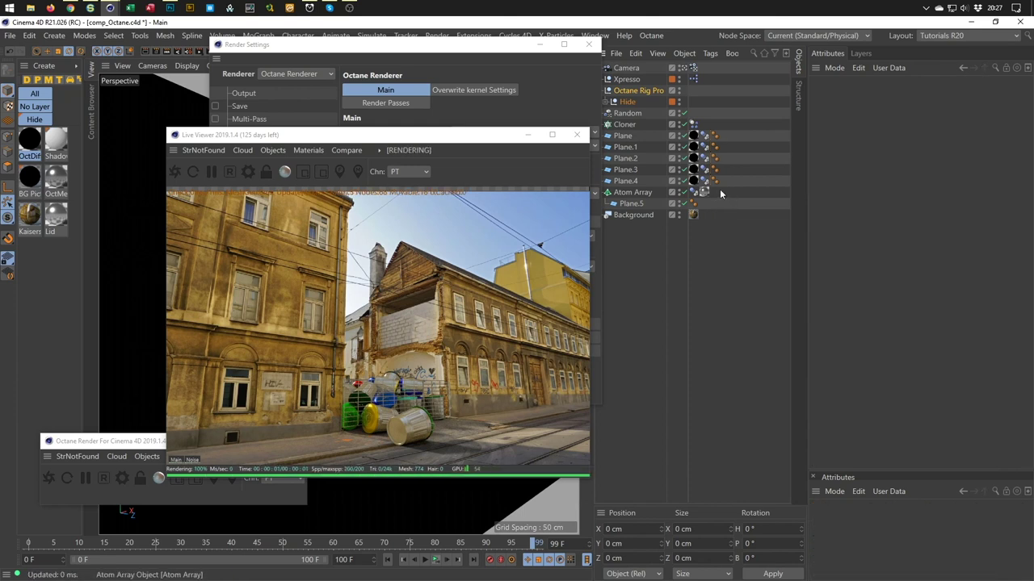
Add an Octane ObjectTag to all five planes via C4doctane Tags.
left_click(627, 137)
left_click(629, 182, "shift")
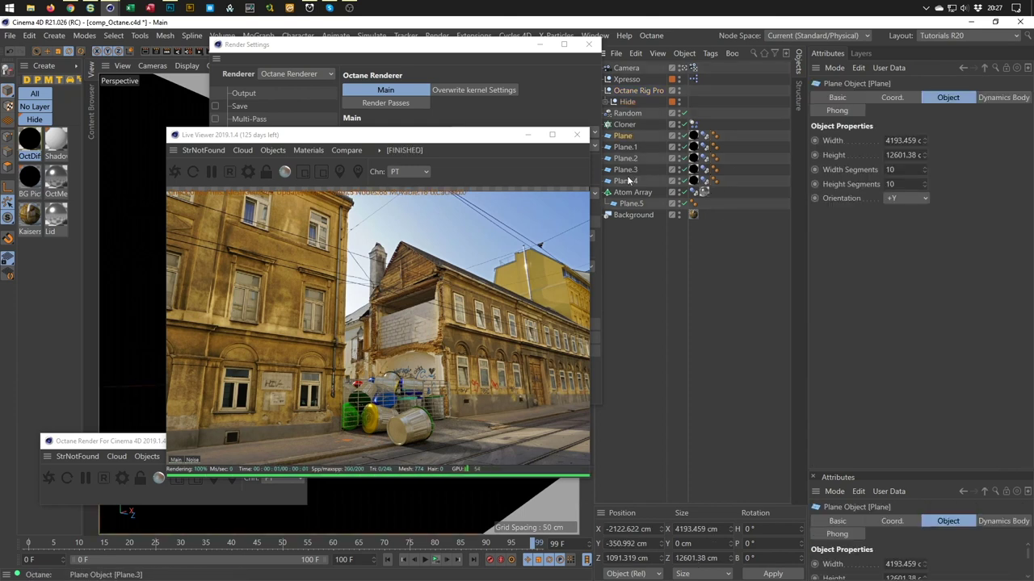
right_click(629, 182)
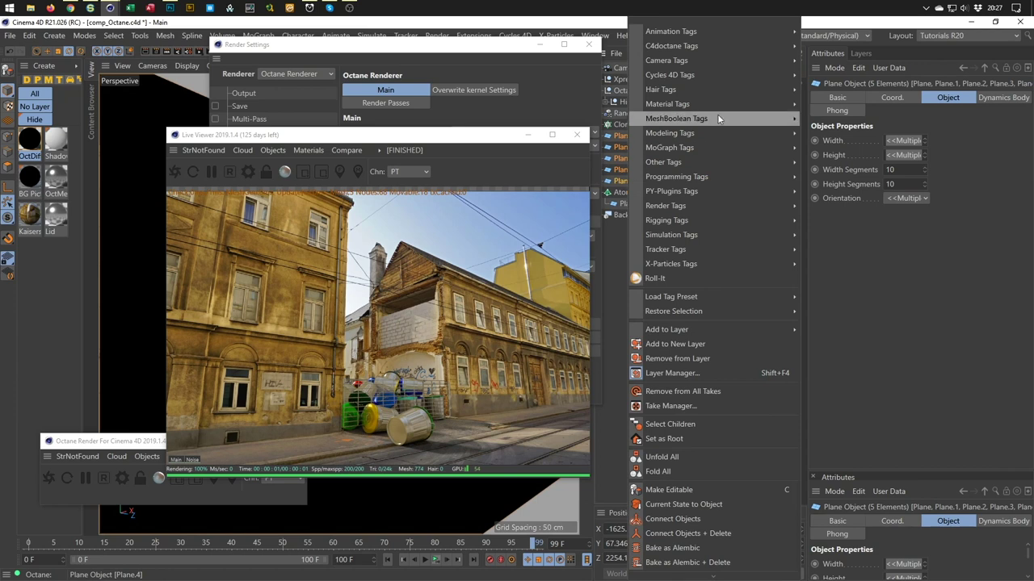
mouse_move(757, 47)
left_click(838, 89)
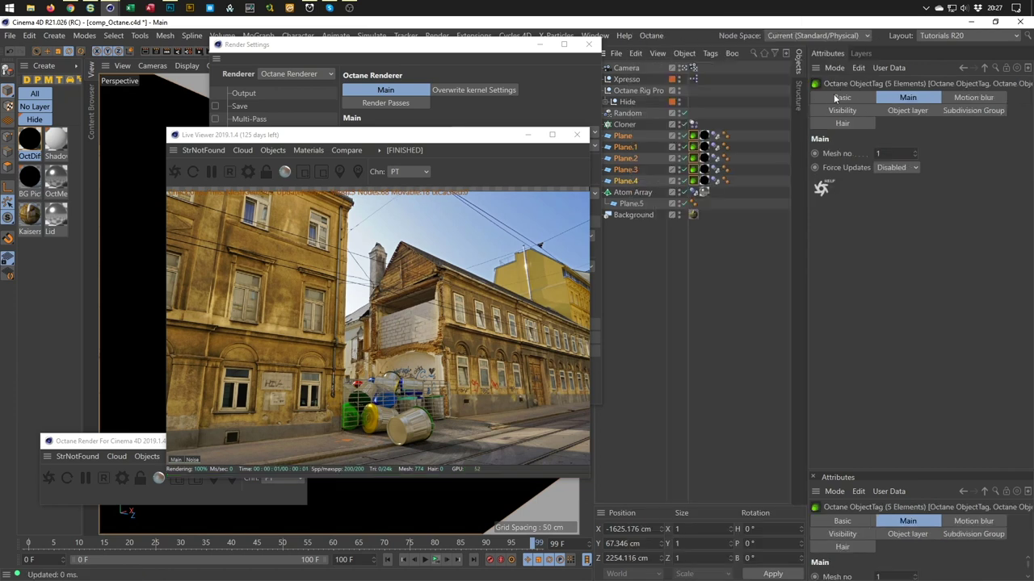
Test the tag's shadow and general visibility, leaving planes at visibility 1 and casting shadows.
left_click(844, 111)
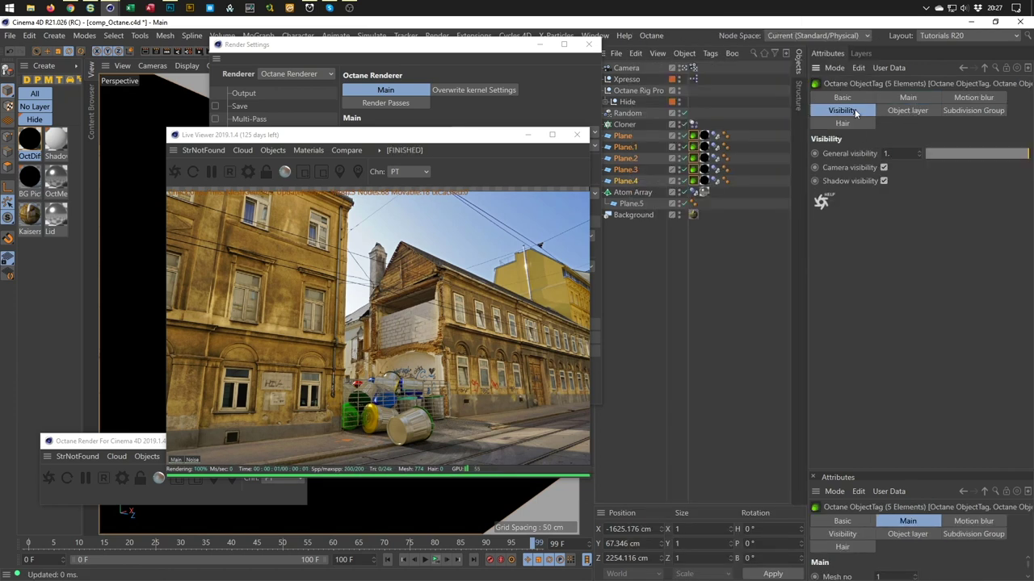
left_click(883, 180)
left_click(884, 181)
left_click_drag(945, 154, 920, 154)
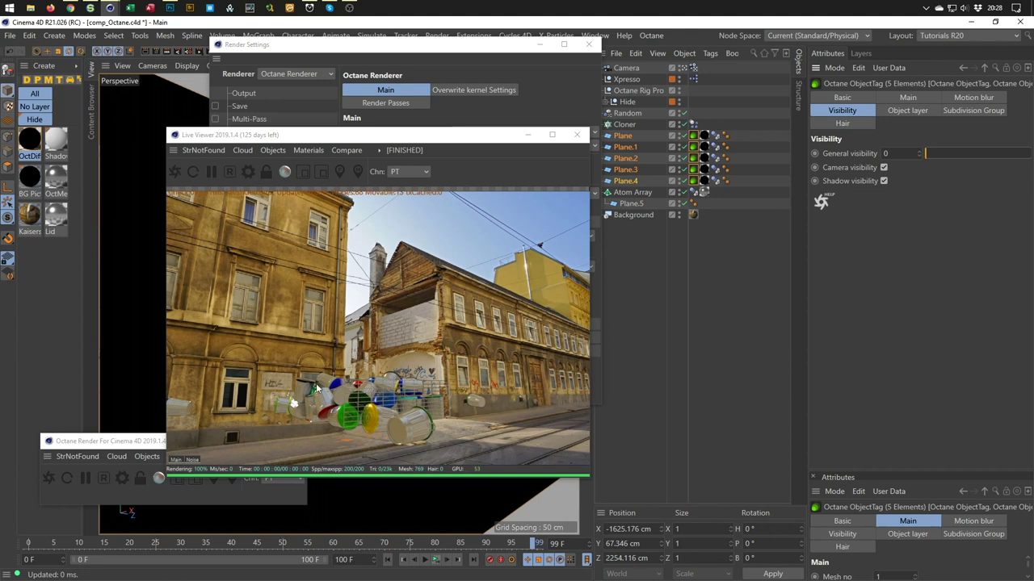
left_click_drag(928, 154, 1029, 154)
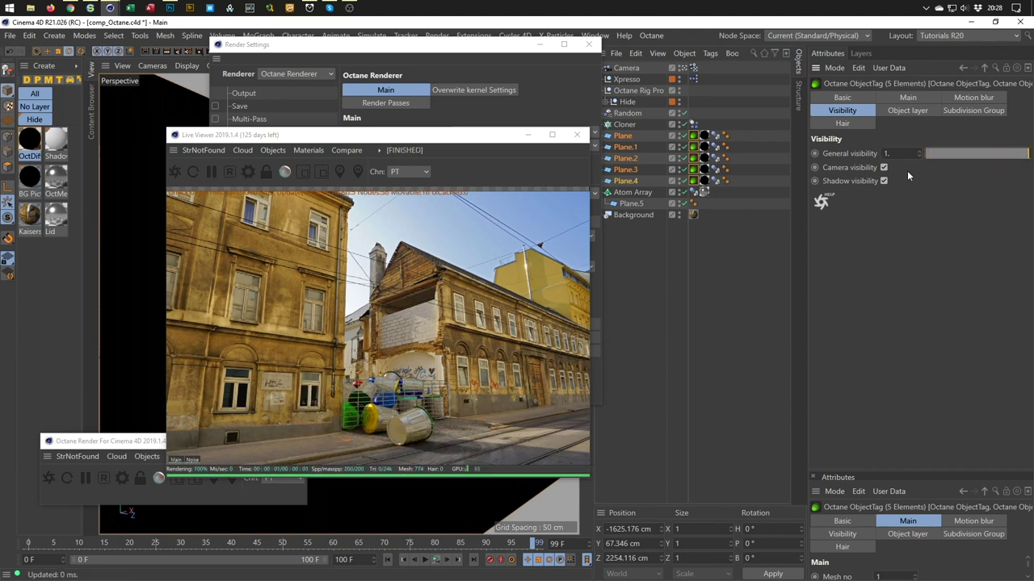
left_click(884, 180)
left_click(635, 90)
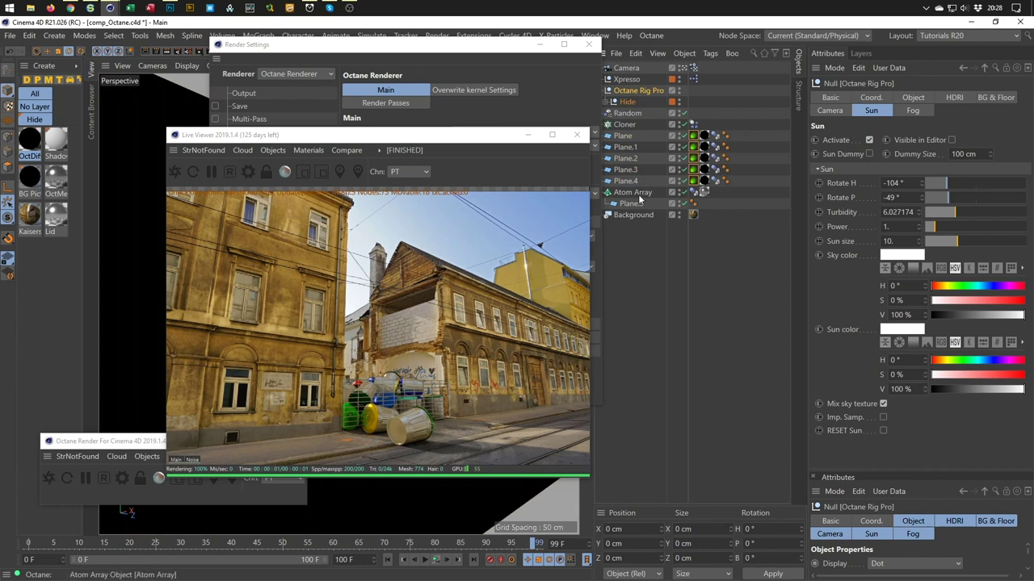
left_click_drag(516, 50, 467, 50)
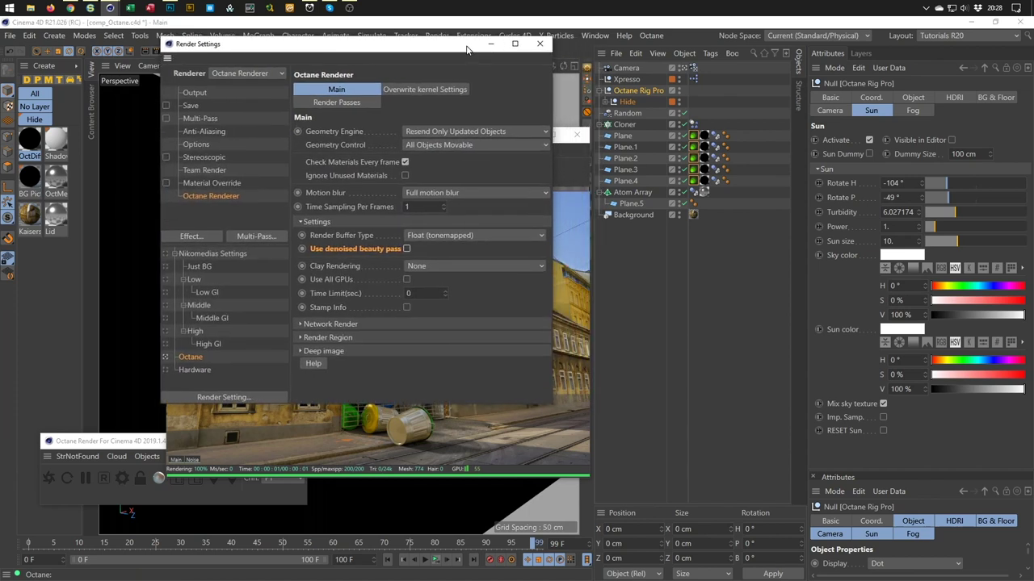
Close Render Settings and inspect the OctDiffuse and BG Picture Flat materials and OctDiffuse's assignments.
left_click(539, 43)
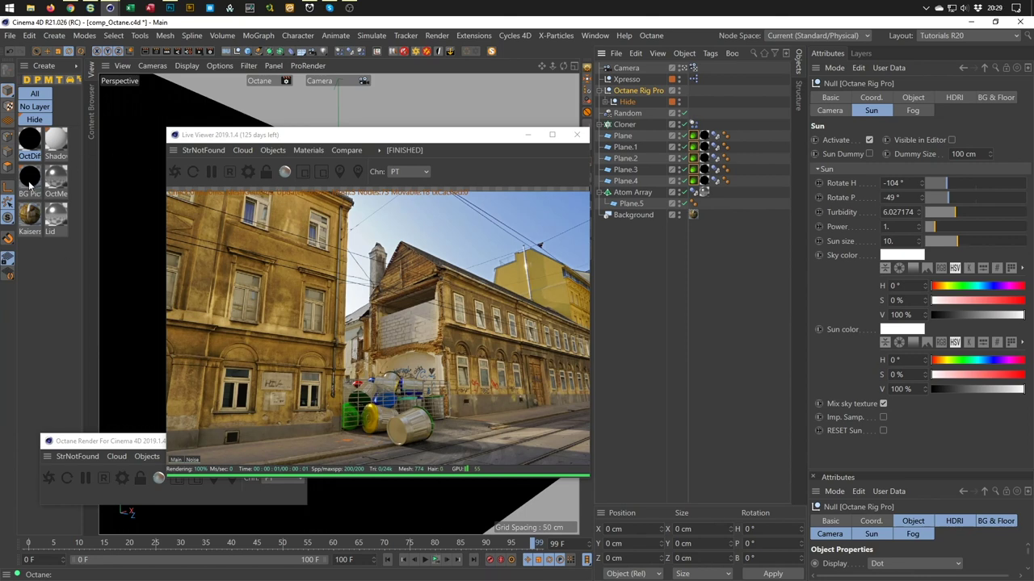
left_click(34, 153)
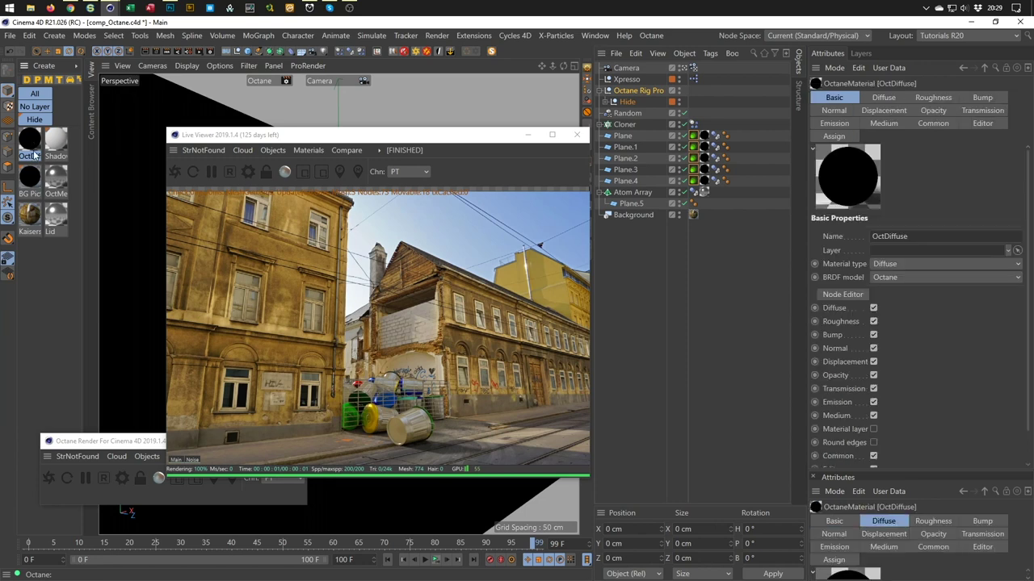
left_click(29, 181)
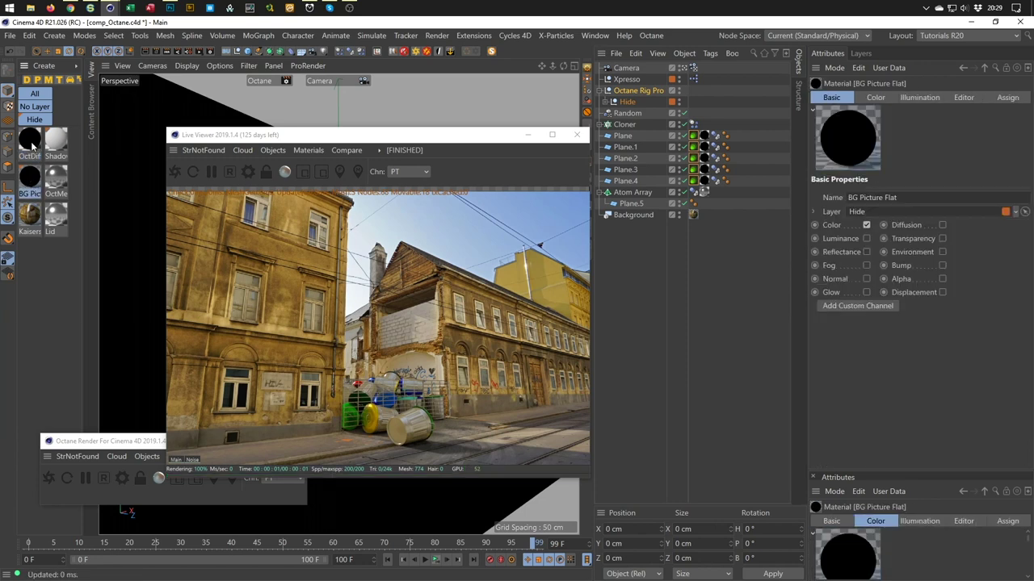
left_click(31, 142)
double_click(32, 144)
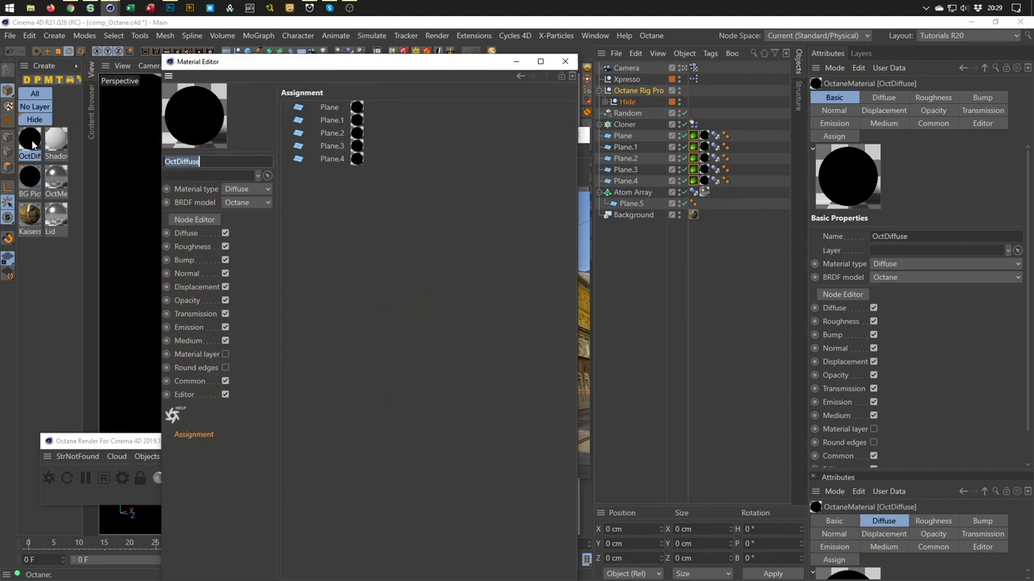
left_click(567, 63)
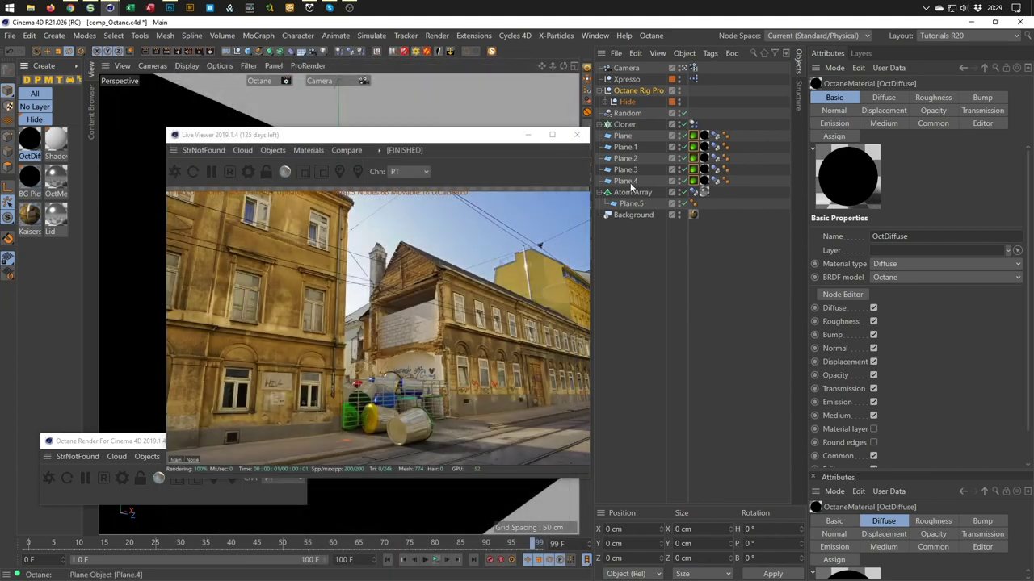
Duplicate the OctDiffuse material and name the copy Floor.
left_click(628, 181)
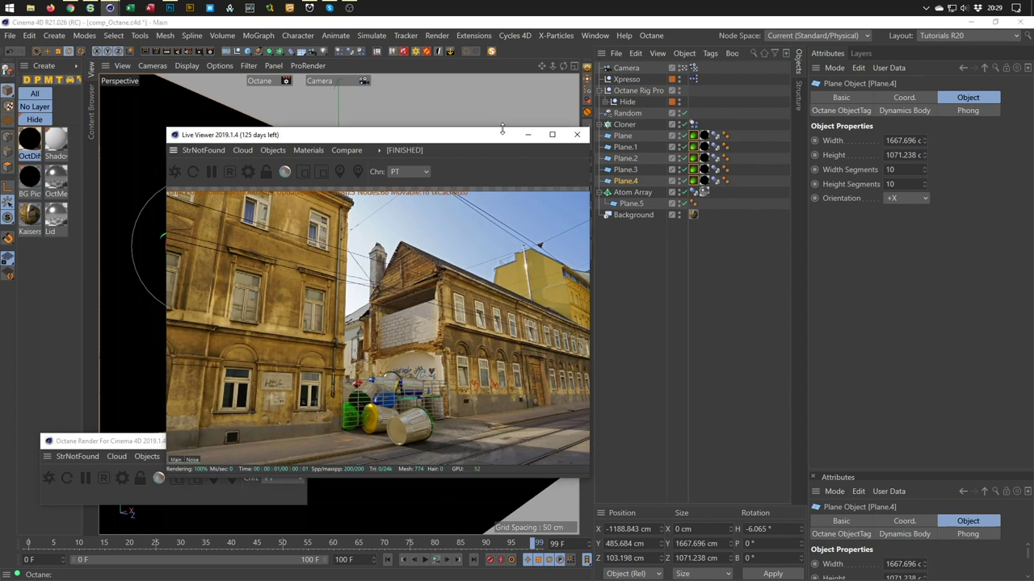
left_click_drag(500, 136, 961, 241)
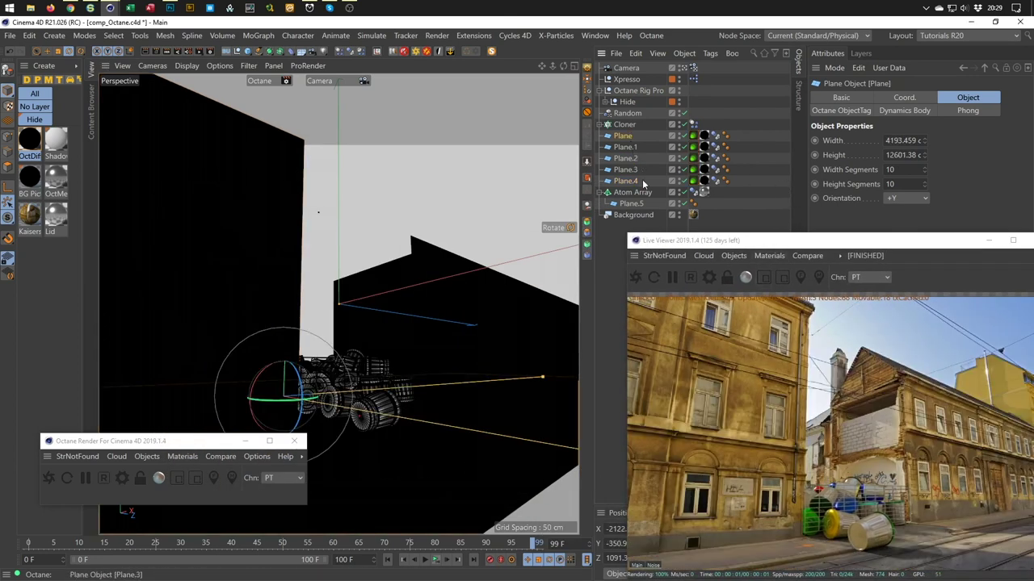
left_click_drag(795, 243, 771, 226)
left_click(30, 142)
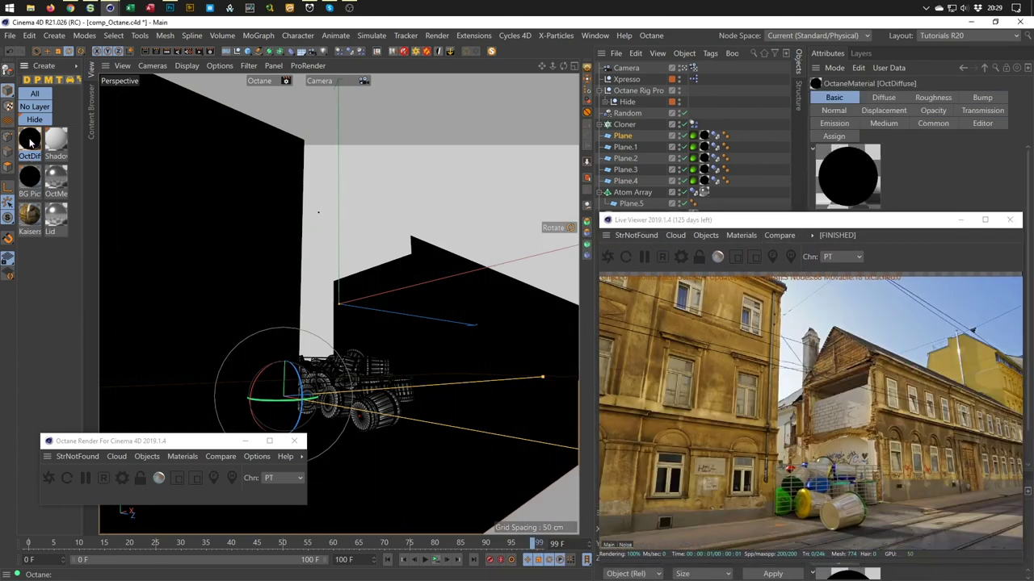
left_click_drag(27, 141, 35, 296, "ctrl")
double_click(32, 270)
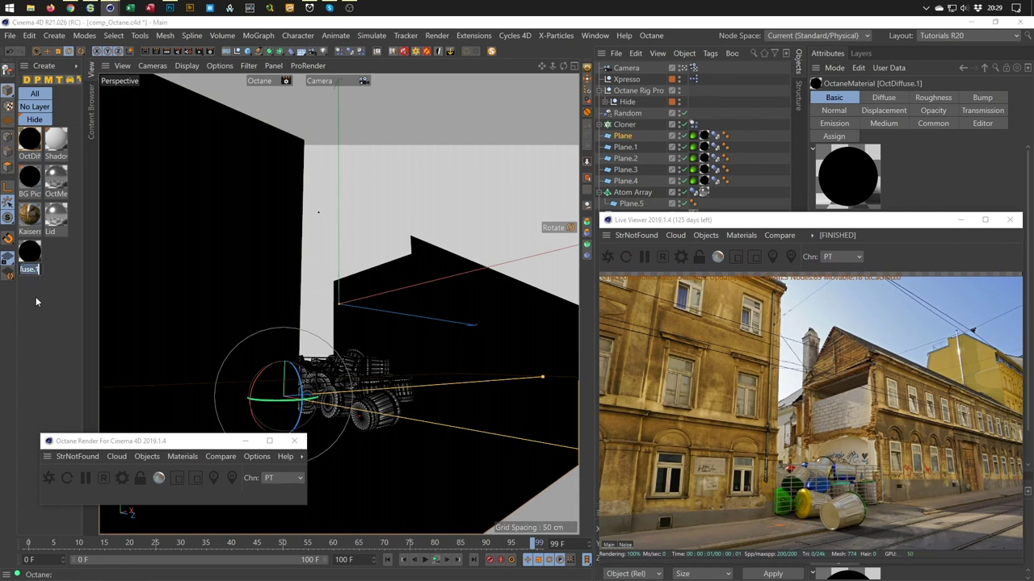
type("Floor")
key("Return")
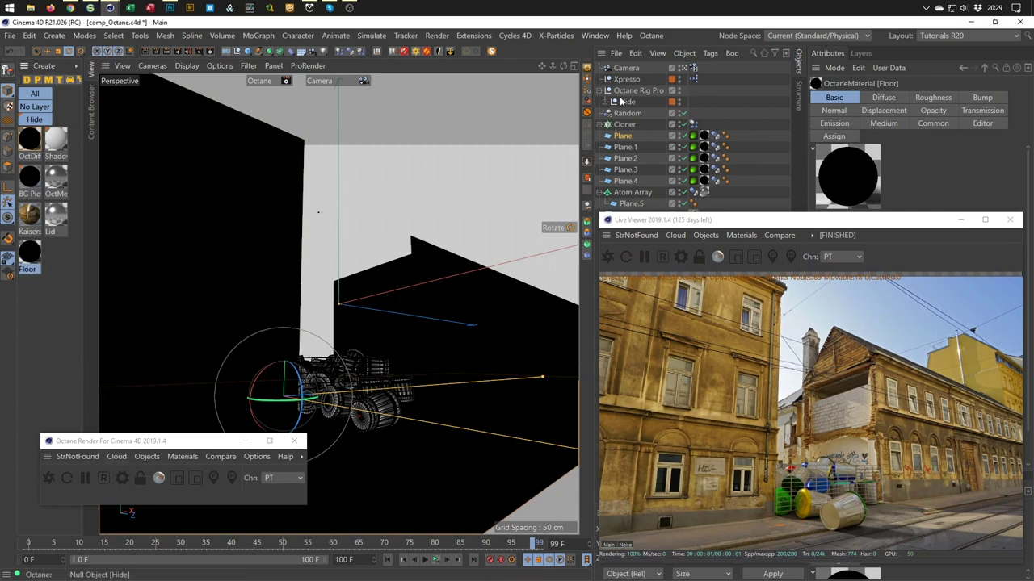
left_click_drag(703, 223, 235, 142)
left_click(33, 257)
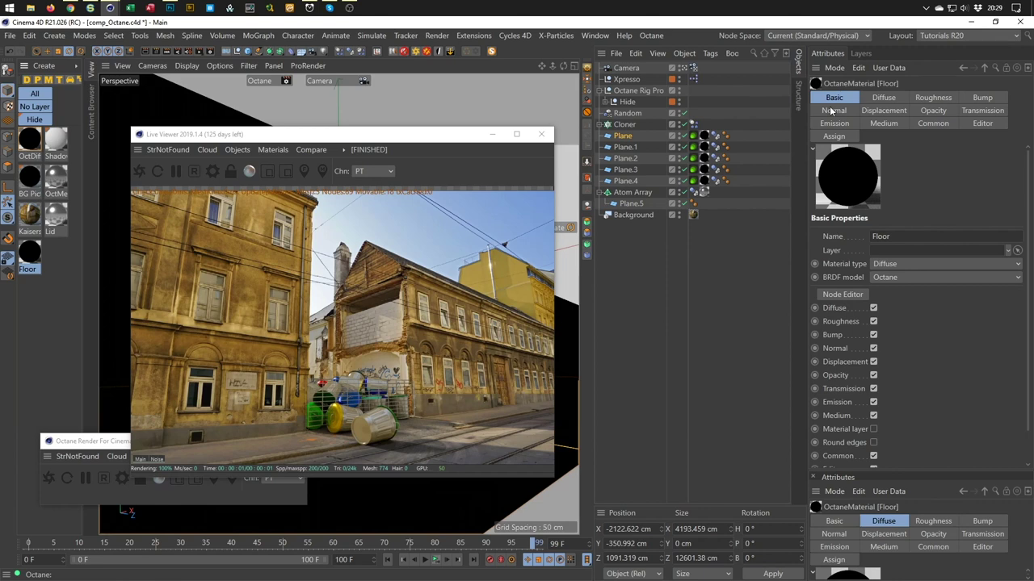
In Floor's node graph, try opacity around 0.5 and adjust the opacity colour.
left_click(851, 296)
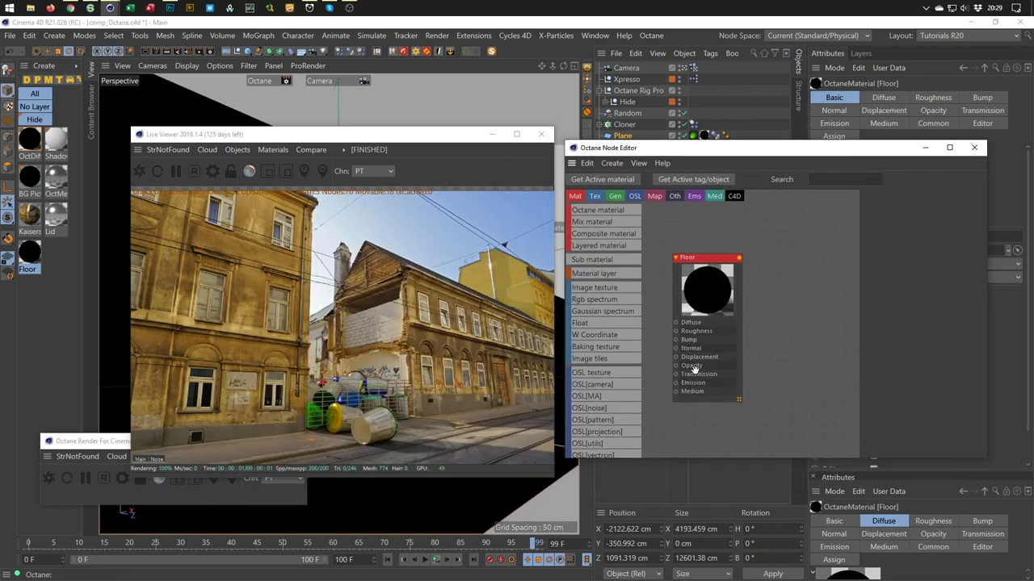
left_click(696, 258)
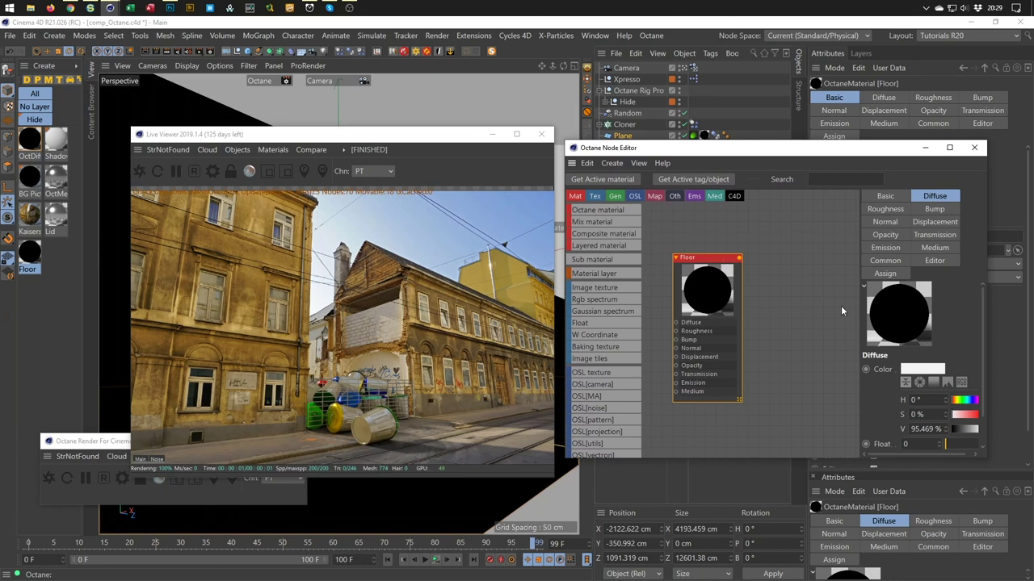
left_click(886, 235)
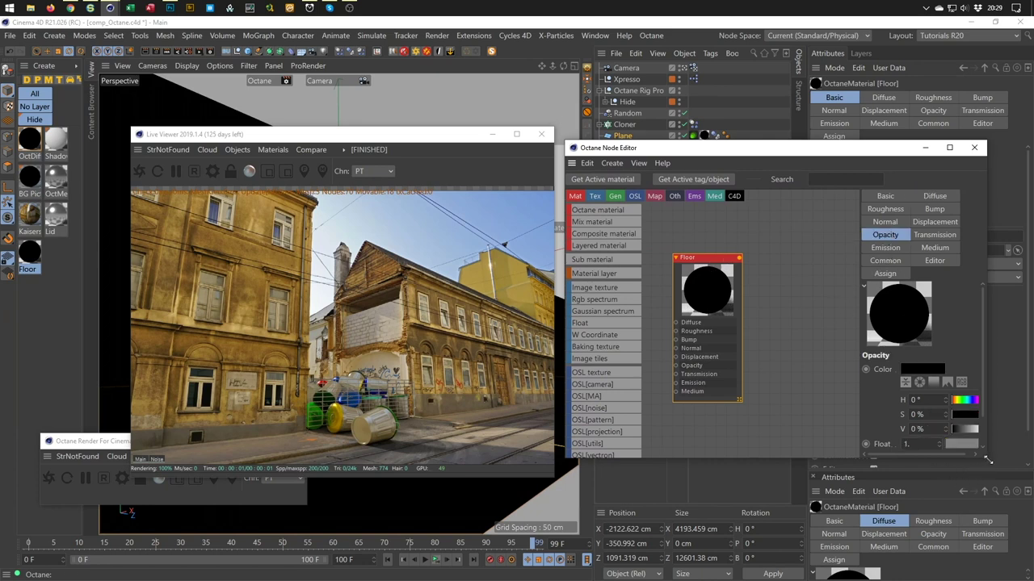
left_click_drag(987, 458, 1026, 510)
left_click_drag(1019, 447, 998, 448)
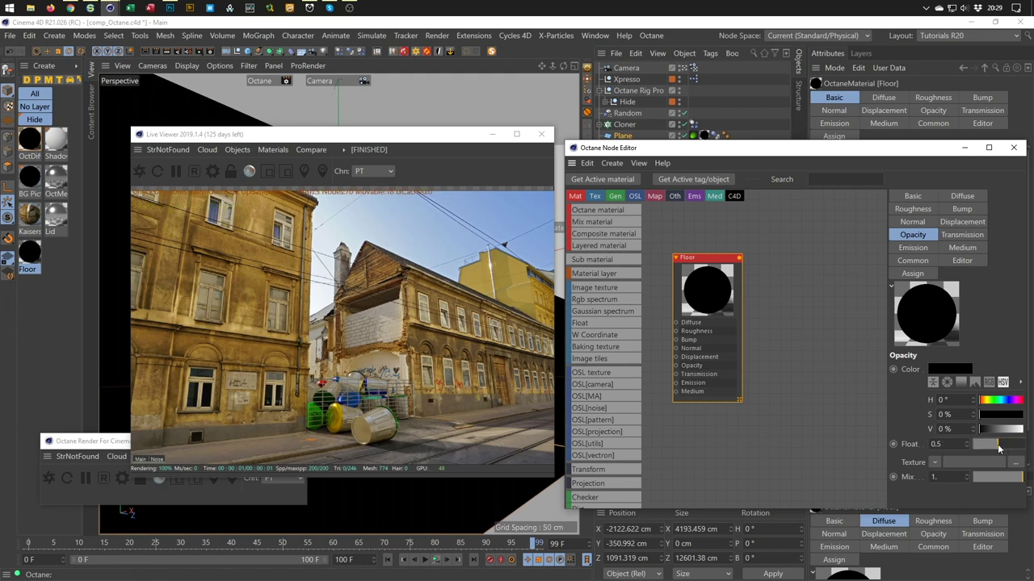
left_click(139, 172)
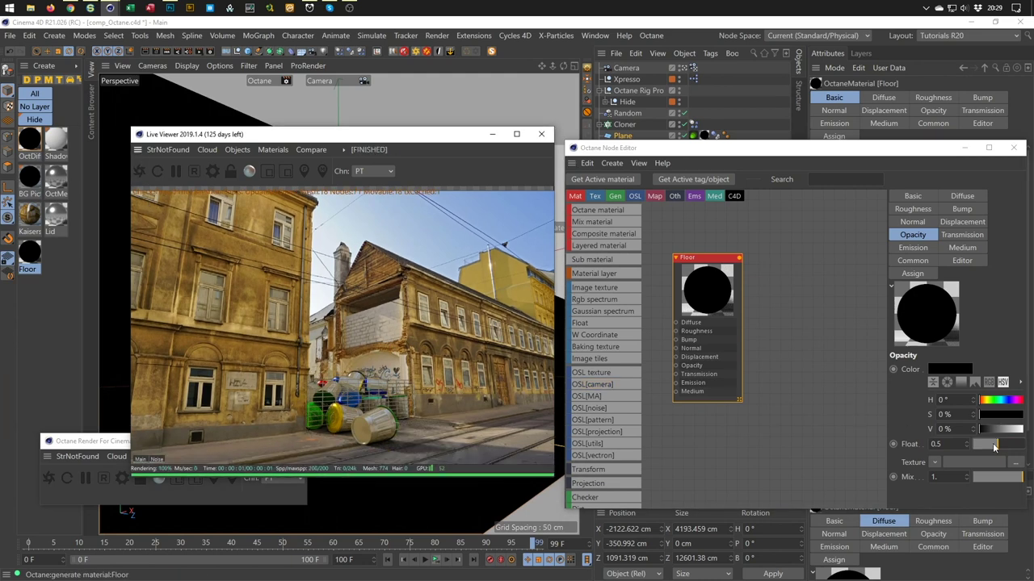
left_click(993, 447)
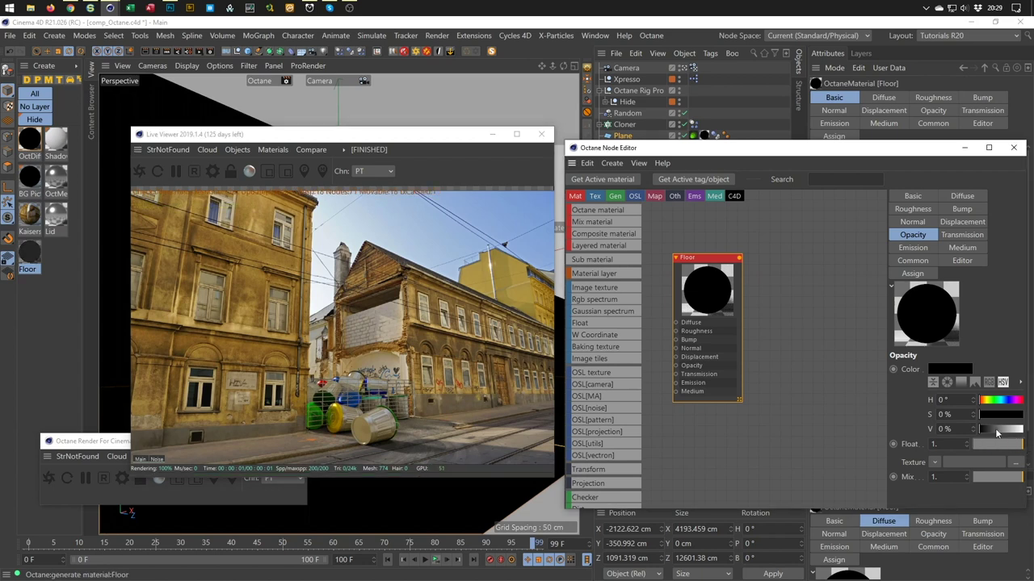
left_click(991, 430)
left_click_drag(991, 431, 1005, 434)
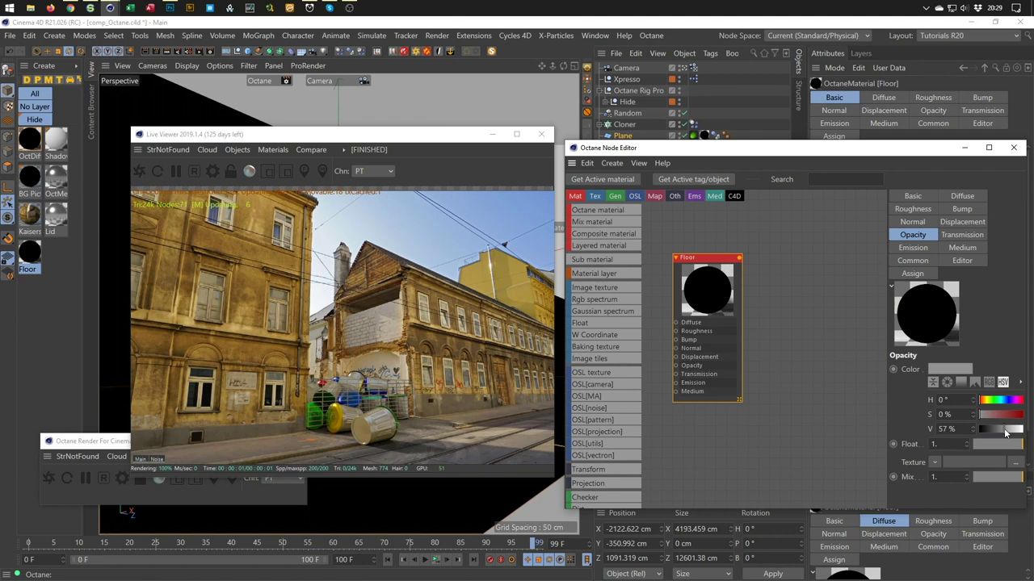
left_click_drag(1005, 434, 976, 432)
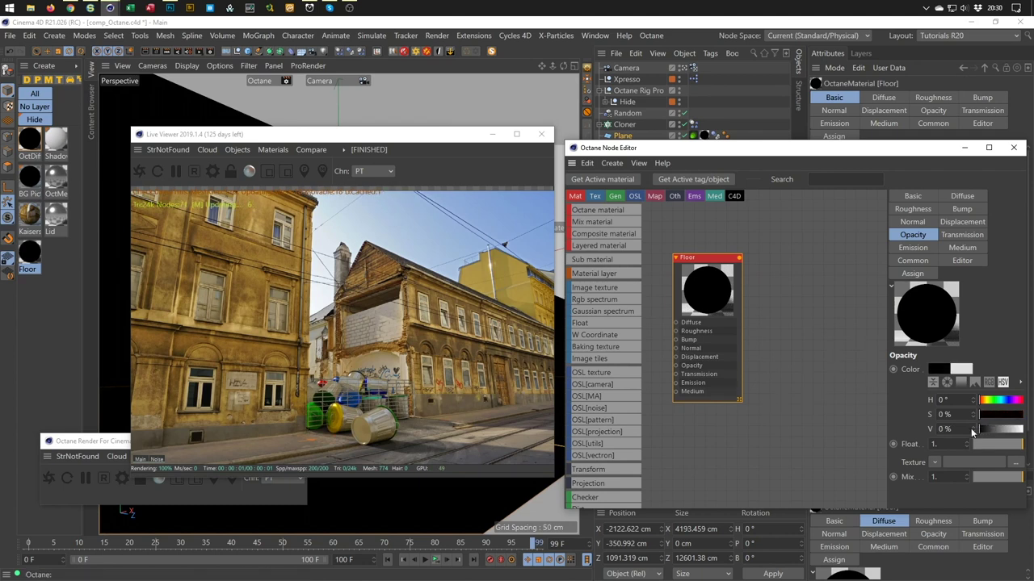
Apply the Floor material to Plane and set its opacity to 1 with a grey opacity colour.
left_click_drag(743, 142, 674, 200)
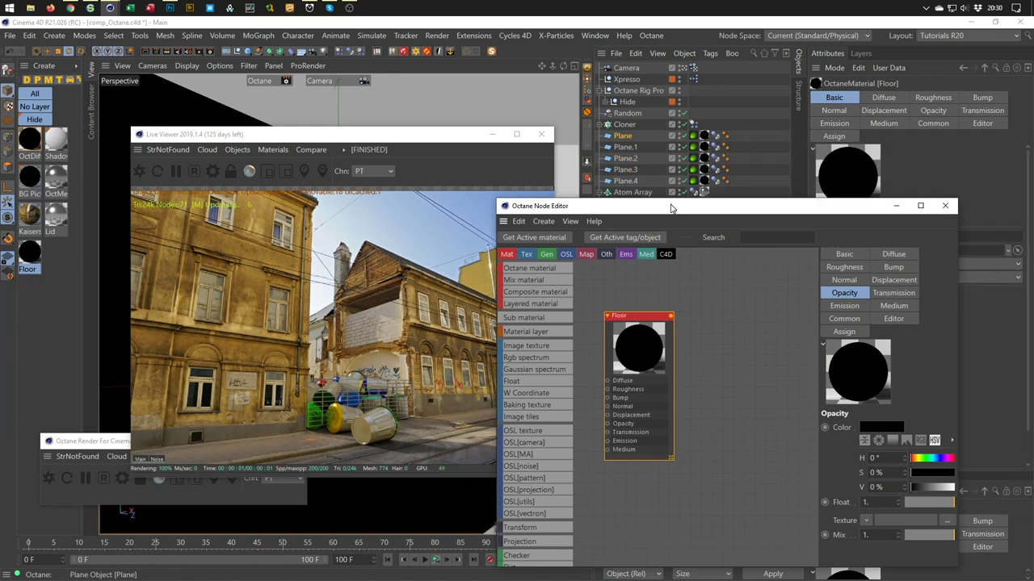
left_click_drag(26, 256, 705, 141)
left_click_drag(706, 209, 735, 123)
left_click_drag(977, 417, 935, 406)
left_click(960, 401)
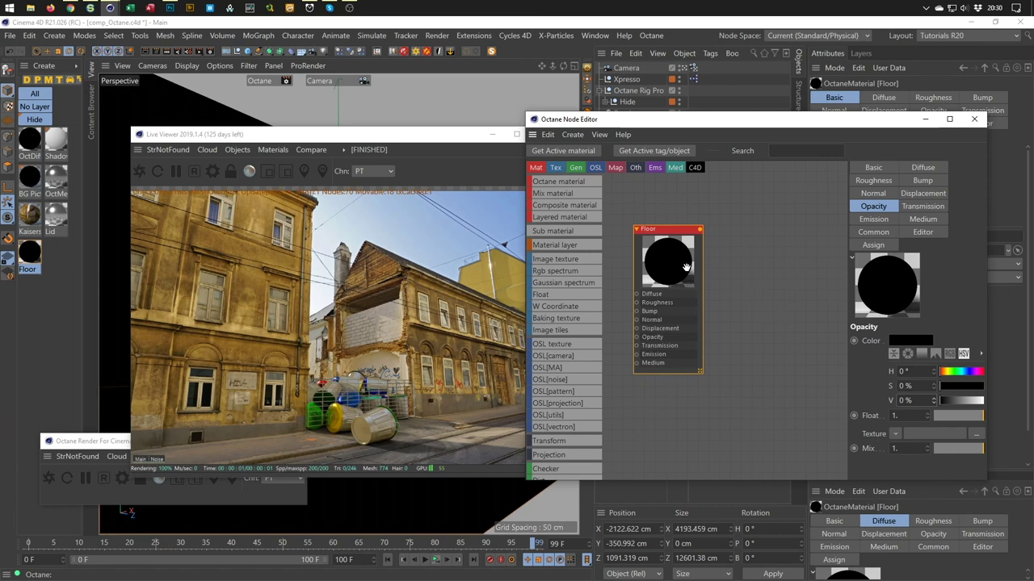
Wire an Rgb spectrum node into Floor's Diffuse, delete it, and close the node editor.
left_click_drag(659, 230, 723, 229)
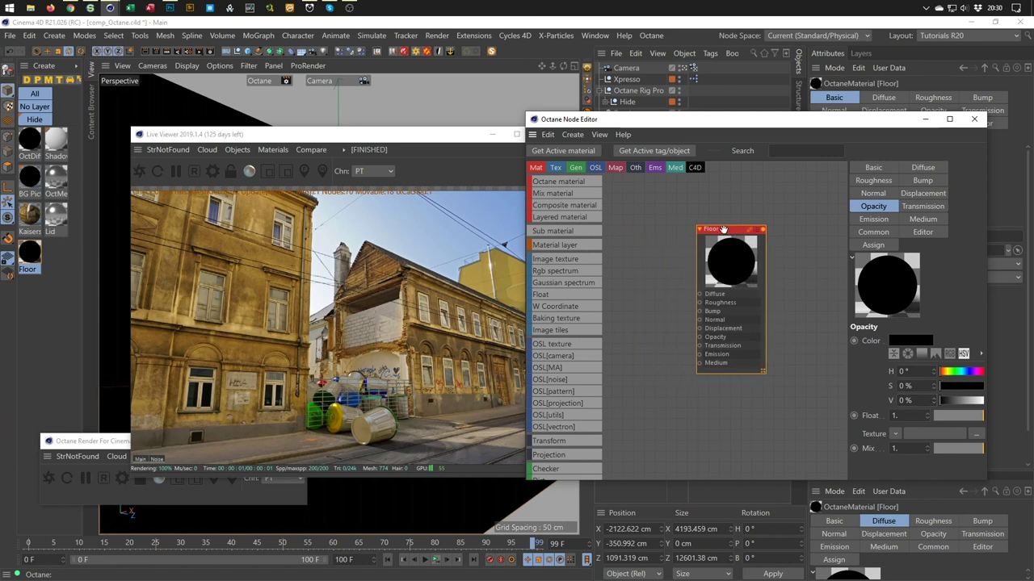
left_click_drag(598, 270, 700, 295)
left_click(638, 259)
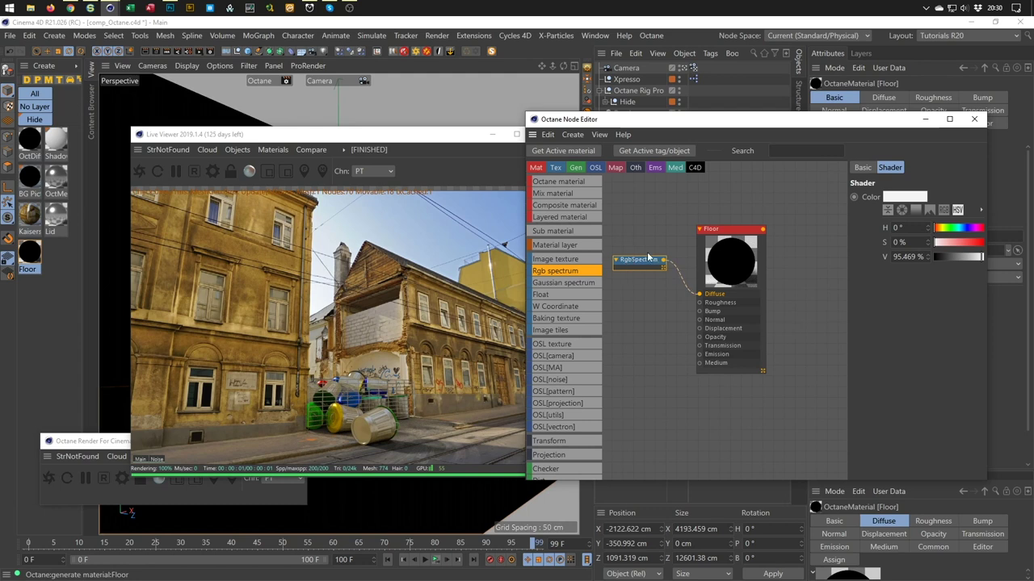
key("Delete")
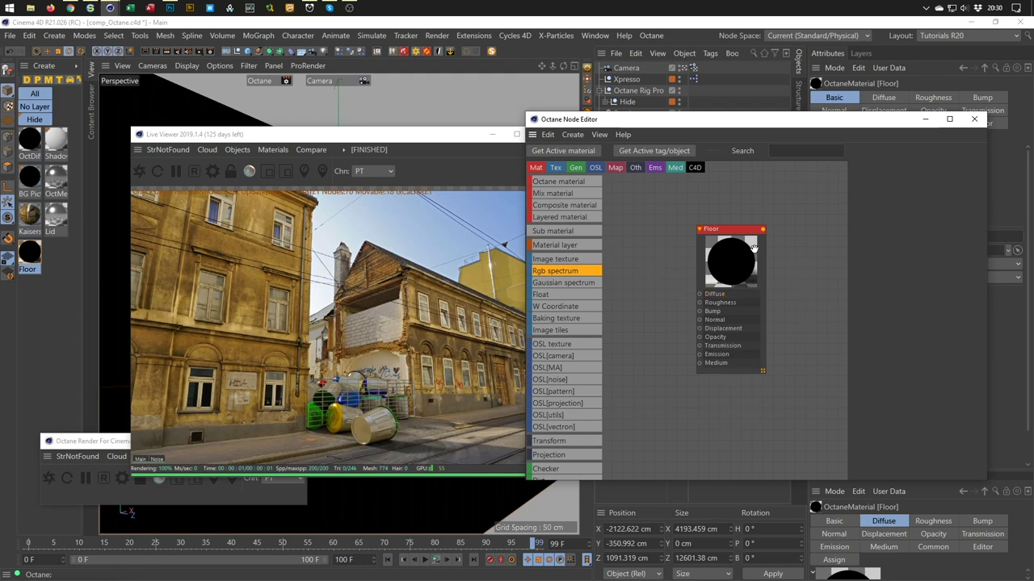
left_click(974, 118)
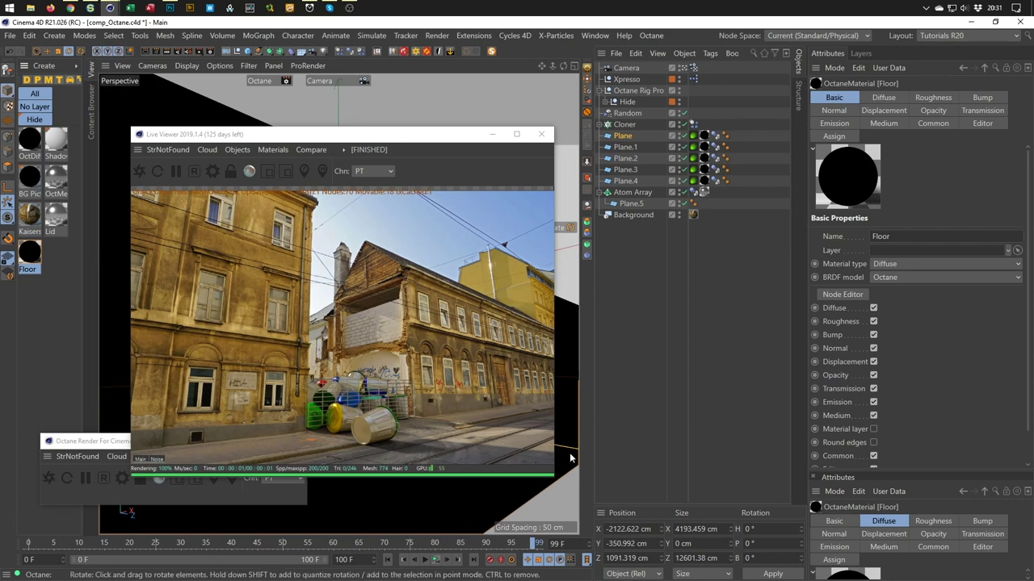
Close the Live Viewer and move the Octane Render window higher up.
left_click_drag(472, 137, 856, 184)
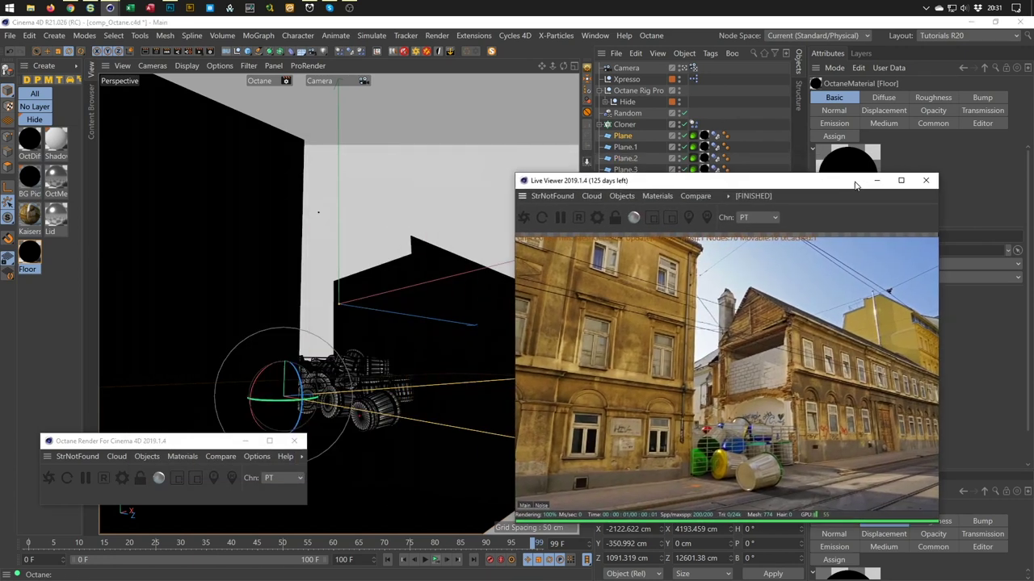
left_click(925, 180)
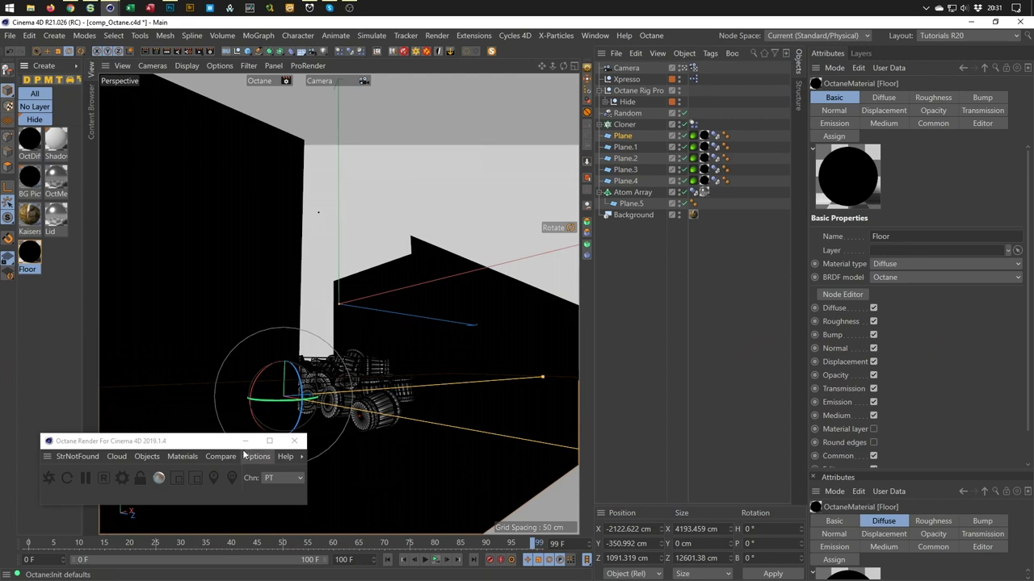
left_click_drag(213, 444, 225, 389)
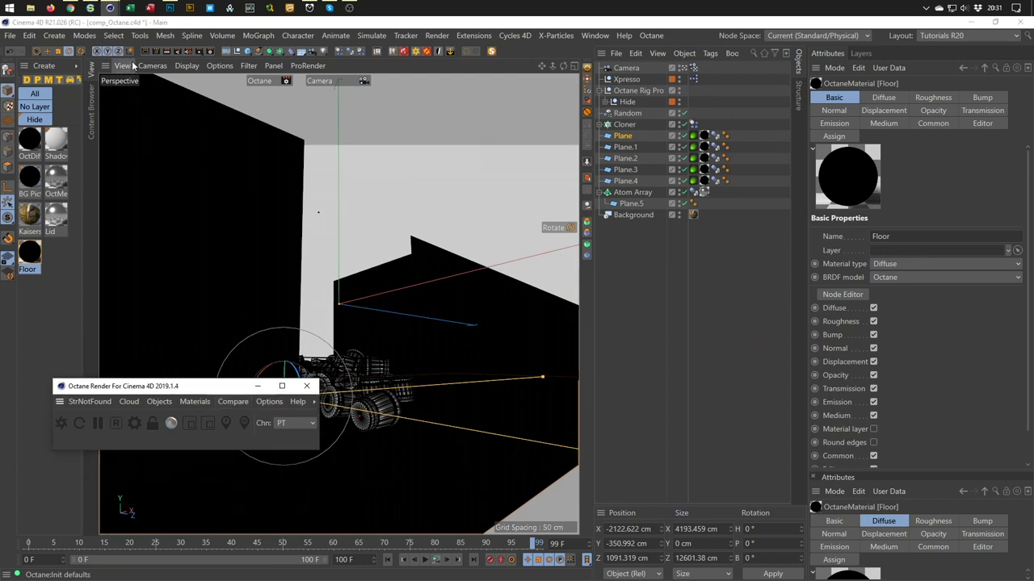
Set the output Frame Range to All Frames (0–100) and render the animation without saving.
left_click(209, 50)
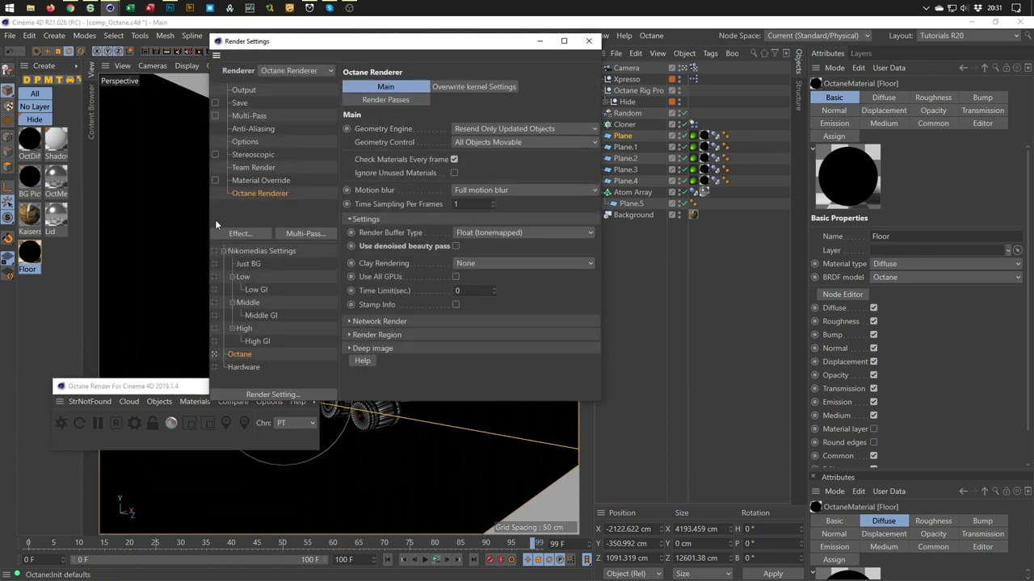
left_click(244, 91)
left_click(474, 248)
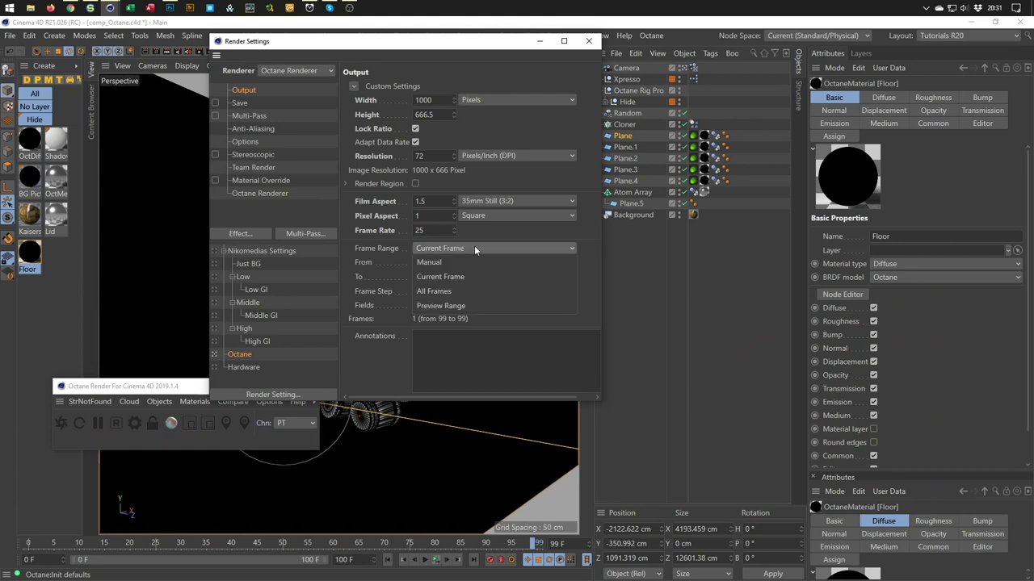
left_click(471, 297)
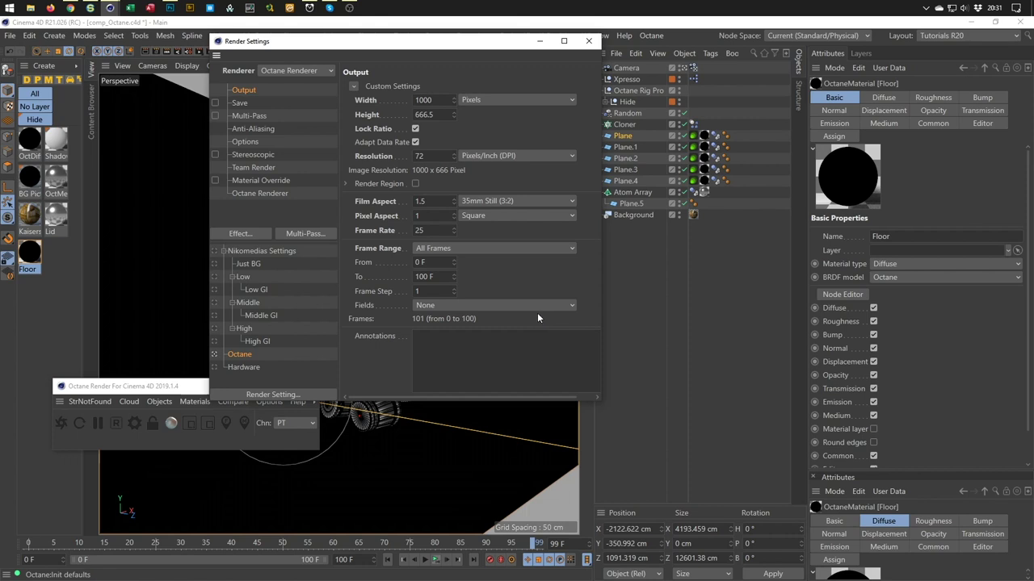
key("shift+r")
left_click(550, 346)
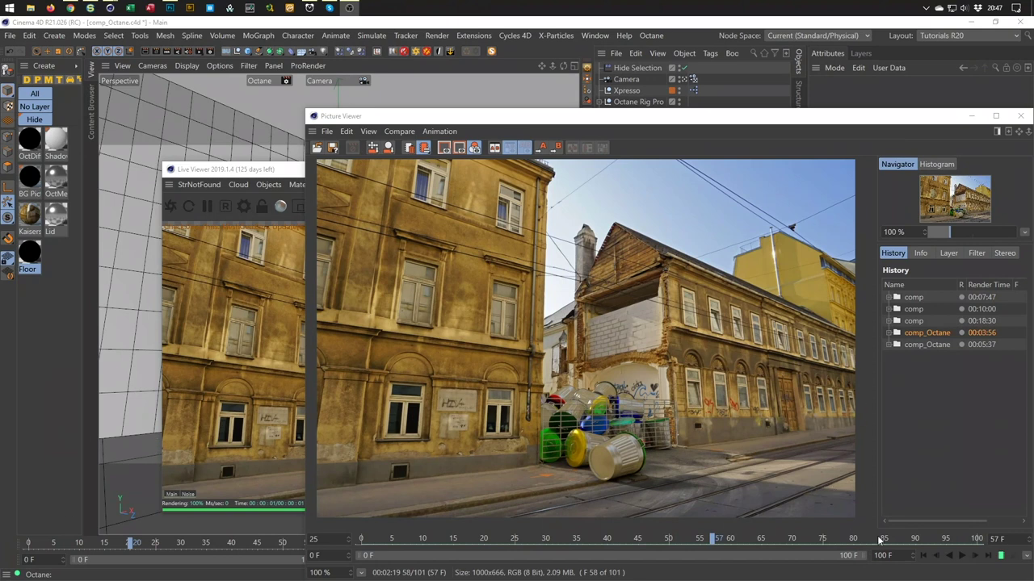
Play and scrub the rendered animation, compare the other comp_Octane render, then close the Picture Viewer.
left_click(960, 556)
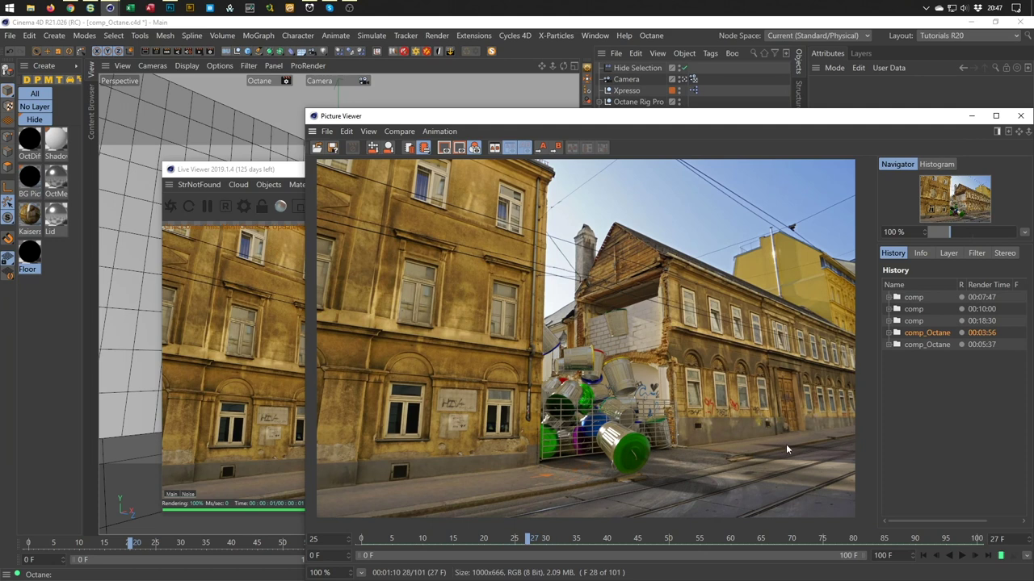
mouse_move(531, 545)
left_mouse_down()
mouse_move(761, 538)
mouse_move(529, 539)
left_mouse_up()
left_click(926, 345)
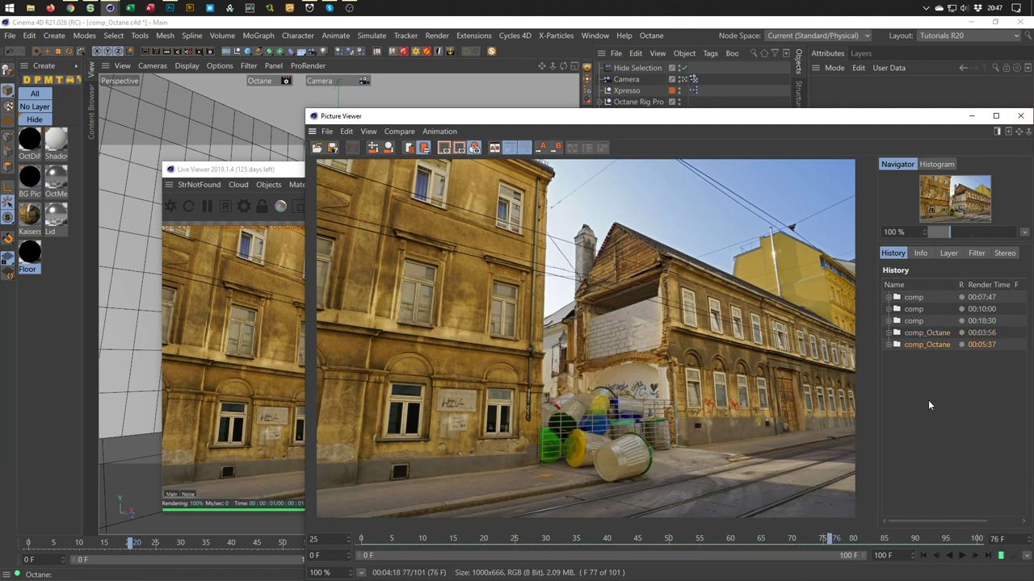
left_click(923, 555)
left_click(961, 555)
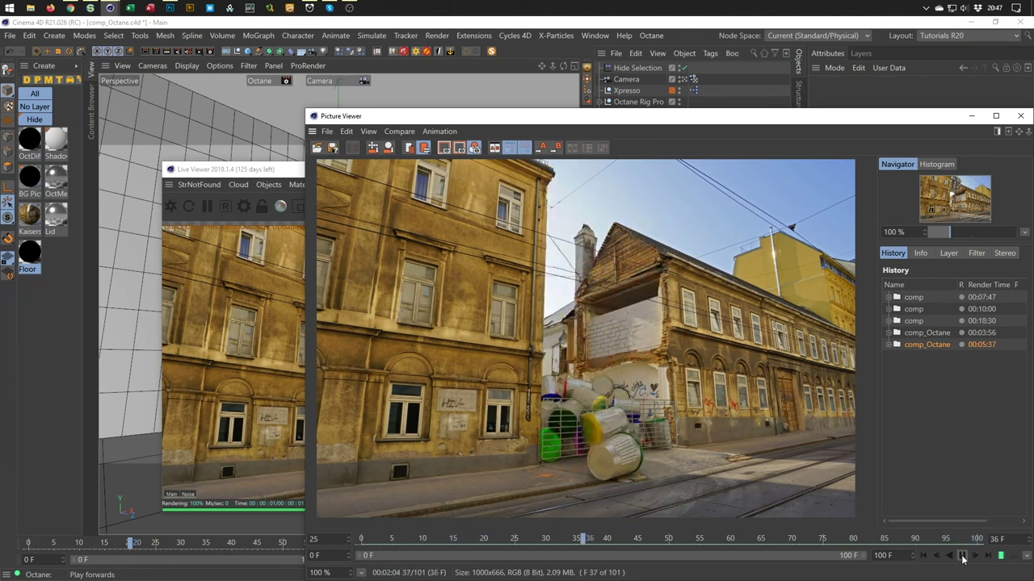
left_click(961, 556)
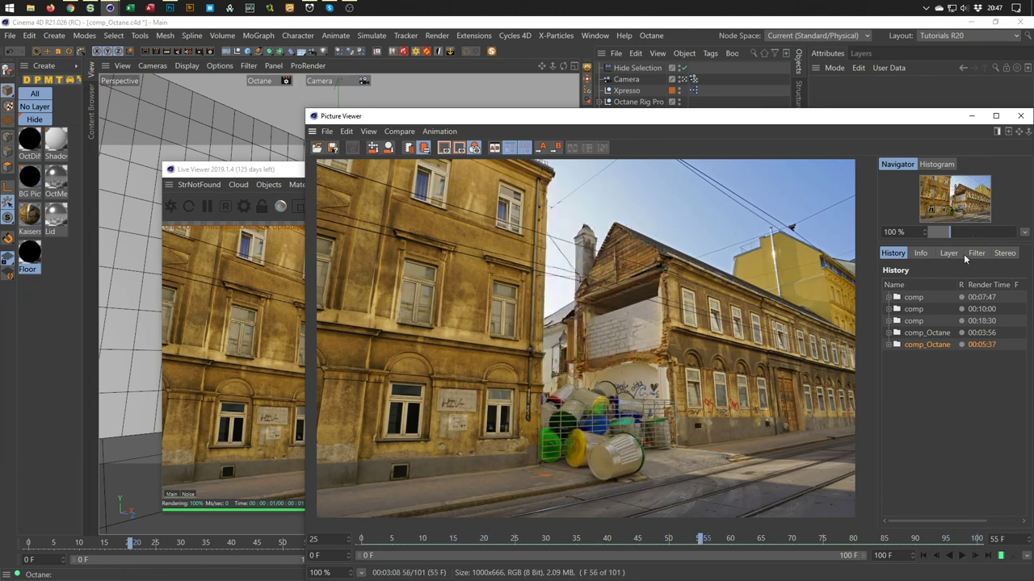
left_click(1020, 116)
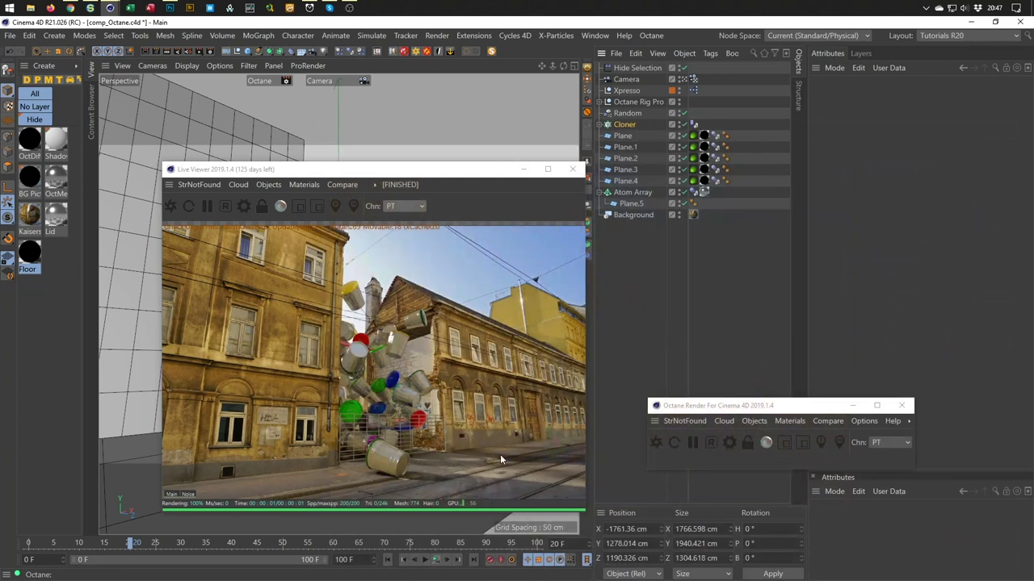
Scrub back to around frame 19 and move the Live Viewer over to the right.
mouse_move(130, 548)
left_mouse_down()
mouse_move(82, 545)
mouse_move(141, 554)
mouse_move(127, 555)
left_mouse_up()
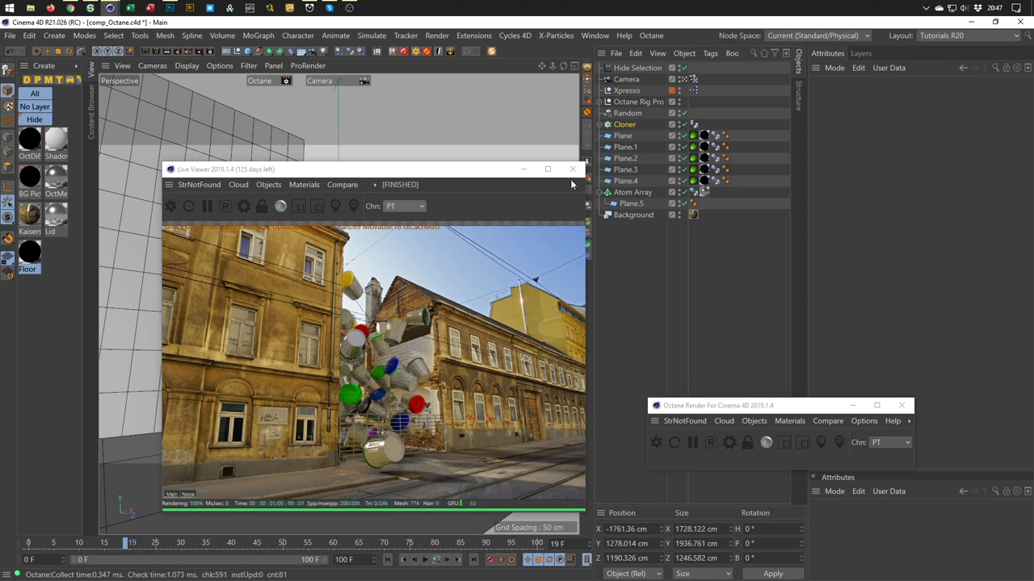
left_click_drag(469, 170, 888, 174)
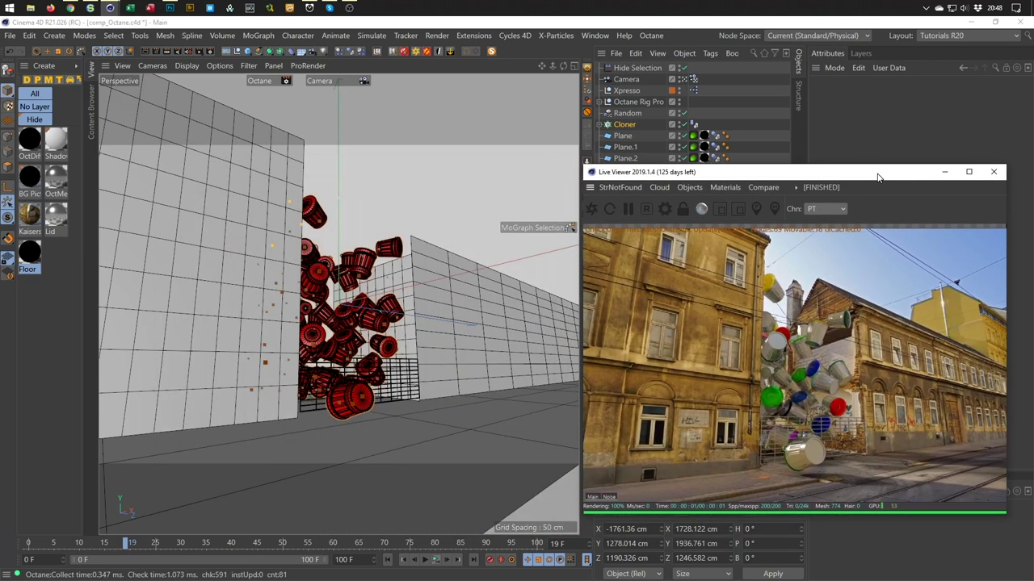
left_click(780, 188)
mouse_move(796, 187)
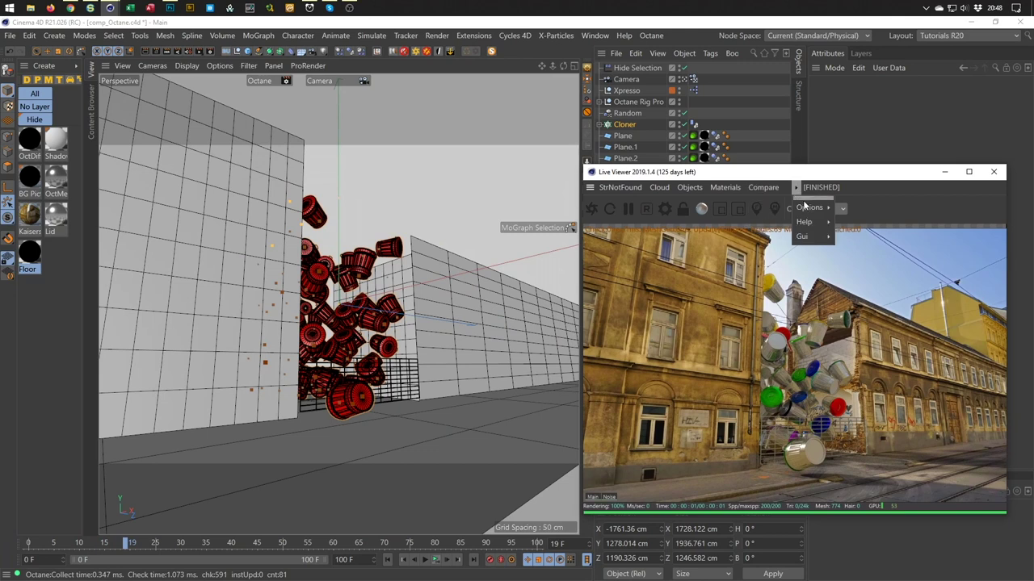
mouse_move(808, 208)
left_click(812, 179)
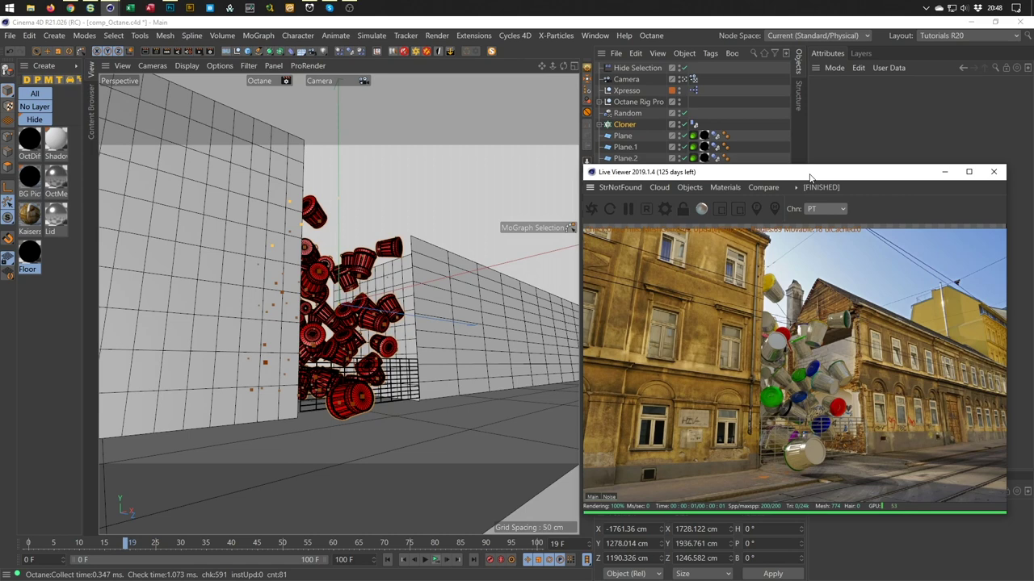
Switch the viewport to the Default Camera and orbit around the falling bins.
left_click(684, 80)
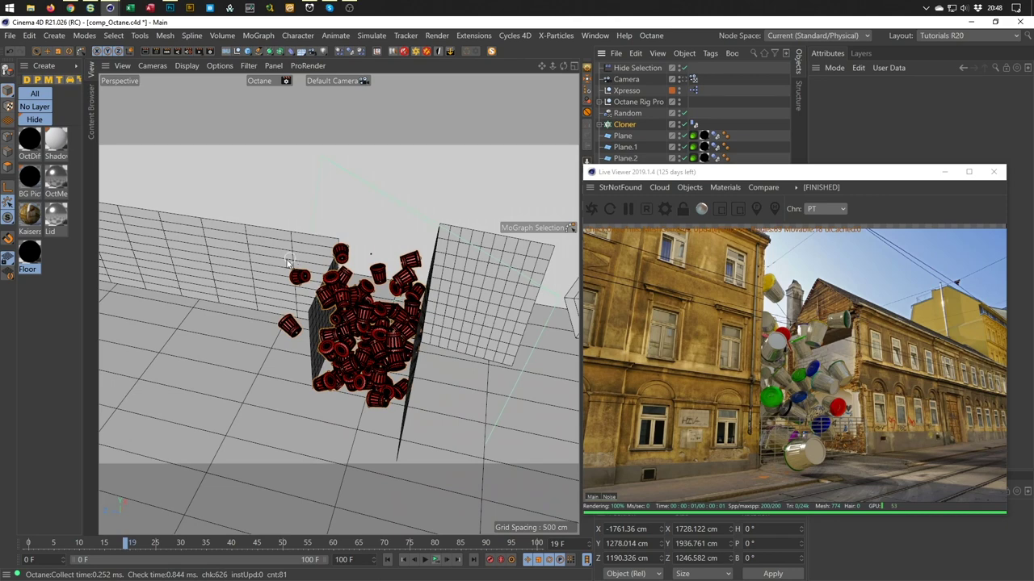
left_click_drag(332, 303, 352, 232, "alt")
left_click_drag(378, 269, 337, 249, "alt")
left_click_drag(398, 295, 379, 262, "alt")
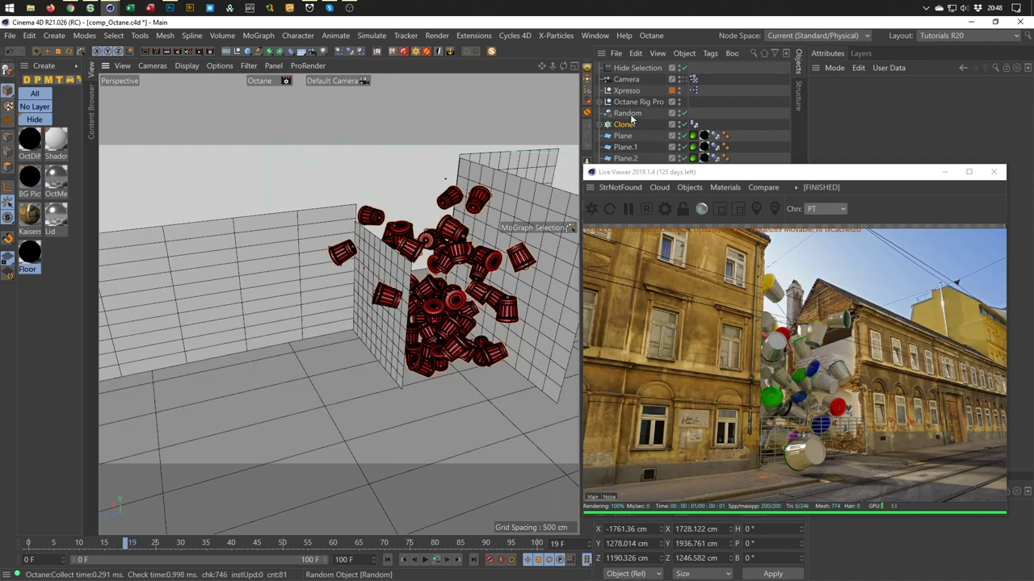
Delete the Hide Selection object and select the Cloner.
left_click(639, 67)
key("Delete")
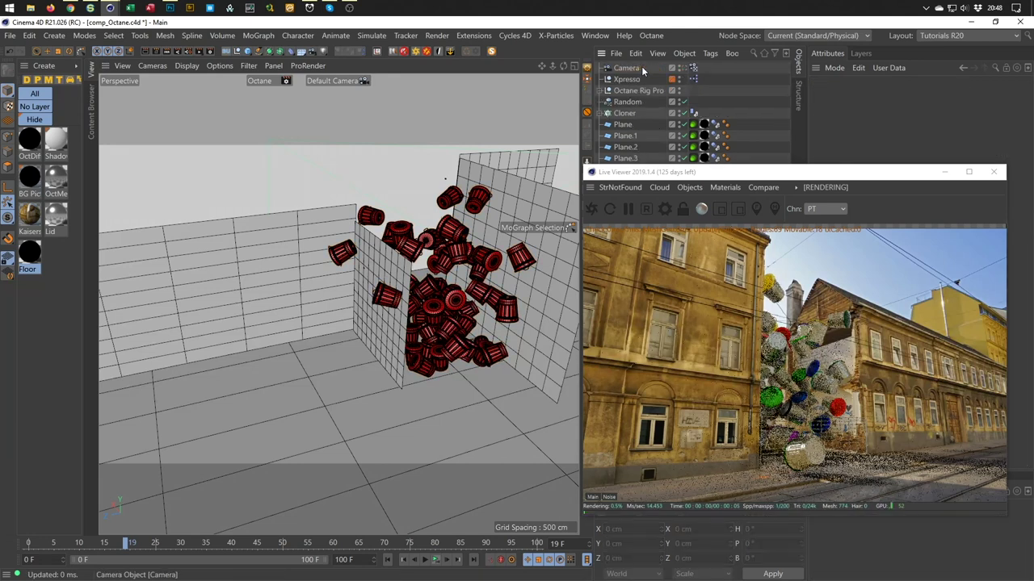
left_click(630, 113)
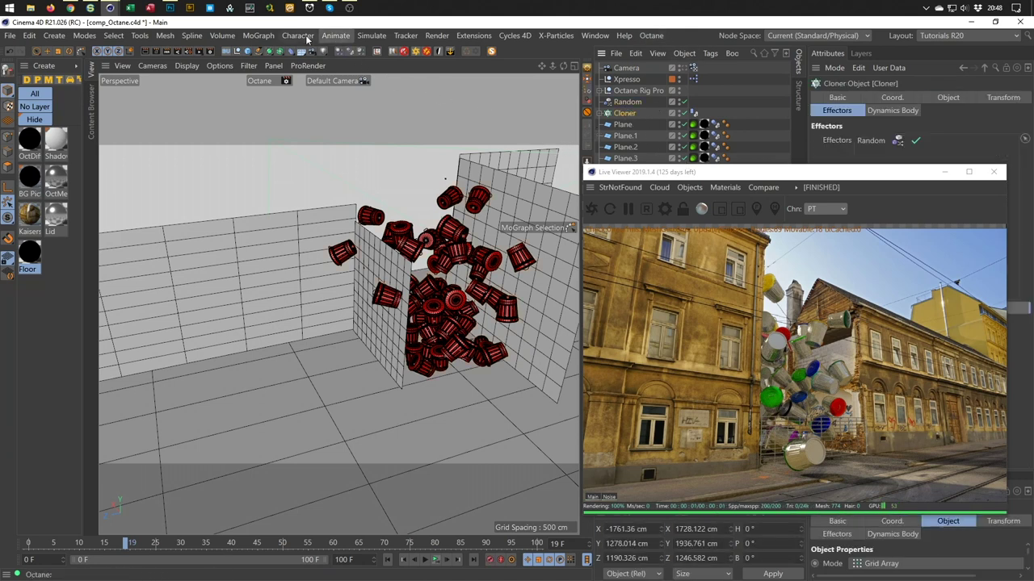
Activate the MoGraph Selection tool to paint stray clones on the Cloner.
left_click(258, 36)
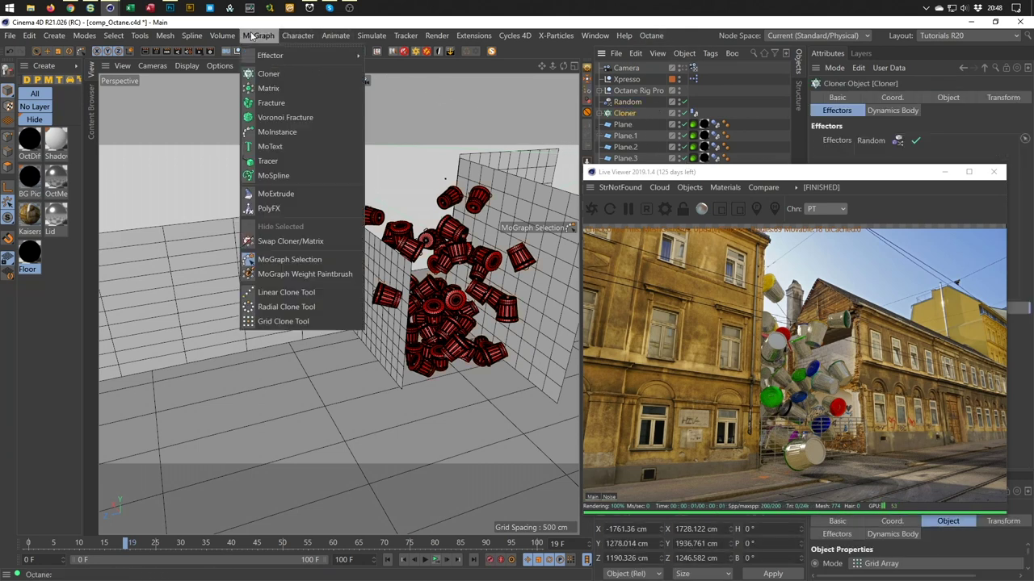
left_click(301, 260)
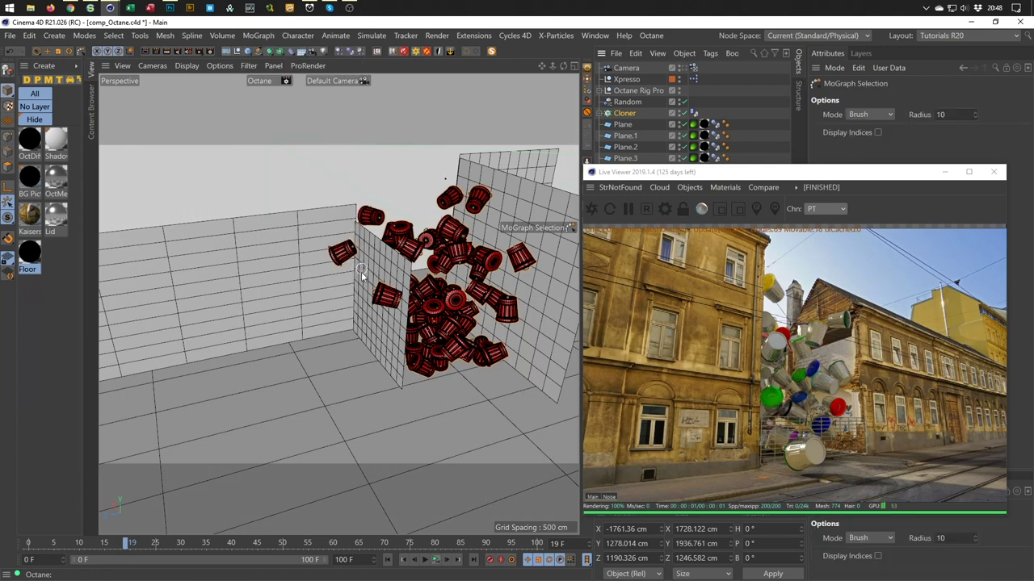
mouse_move(397, 288)
left_mouse_down("alt")
mouse_move(418, 279)
mouse_move(399, 270)
left_mouse_up("alt")
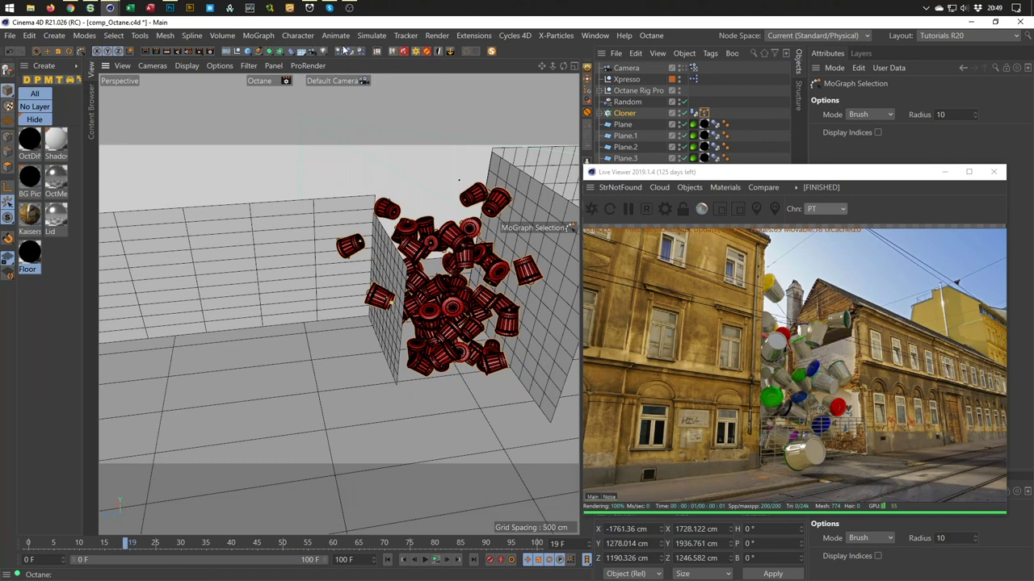
Try hiding the selected clones, undo it, then orbit and show the Cloner's settings.
left_click(258, 35)
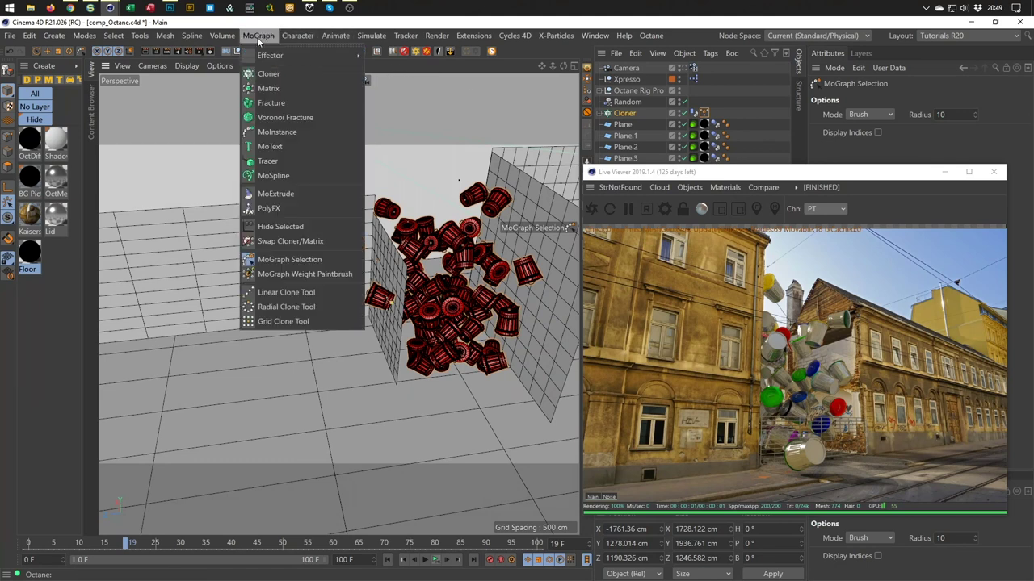
left_click(275, 229)
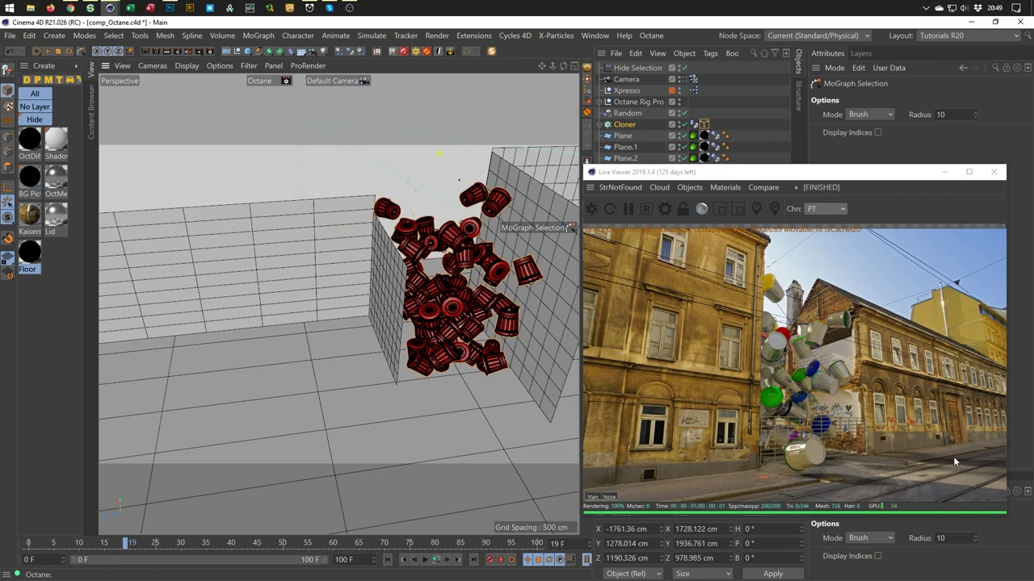
key("ctrl+z")
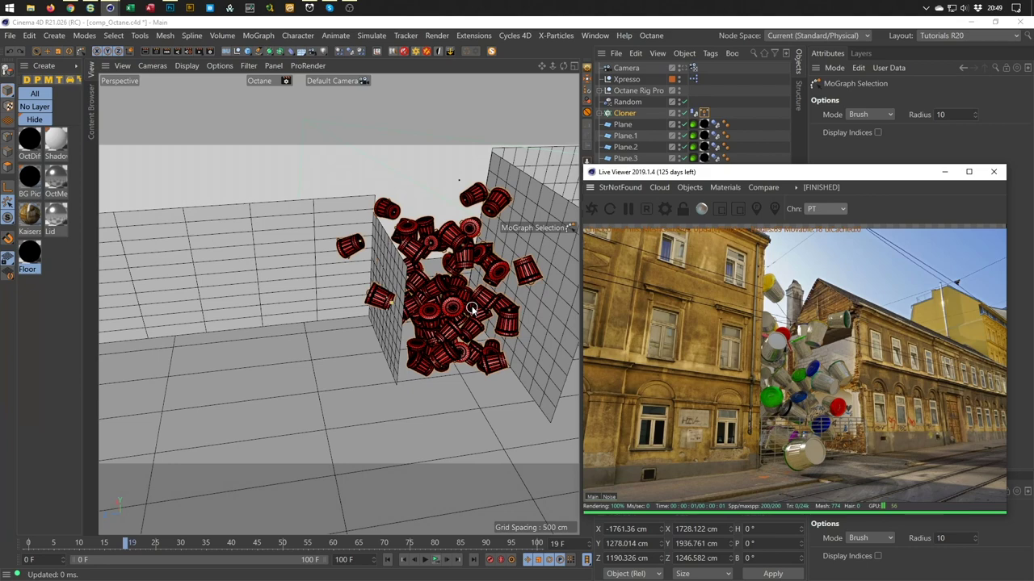
key("ctrl+shift+z")
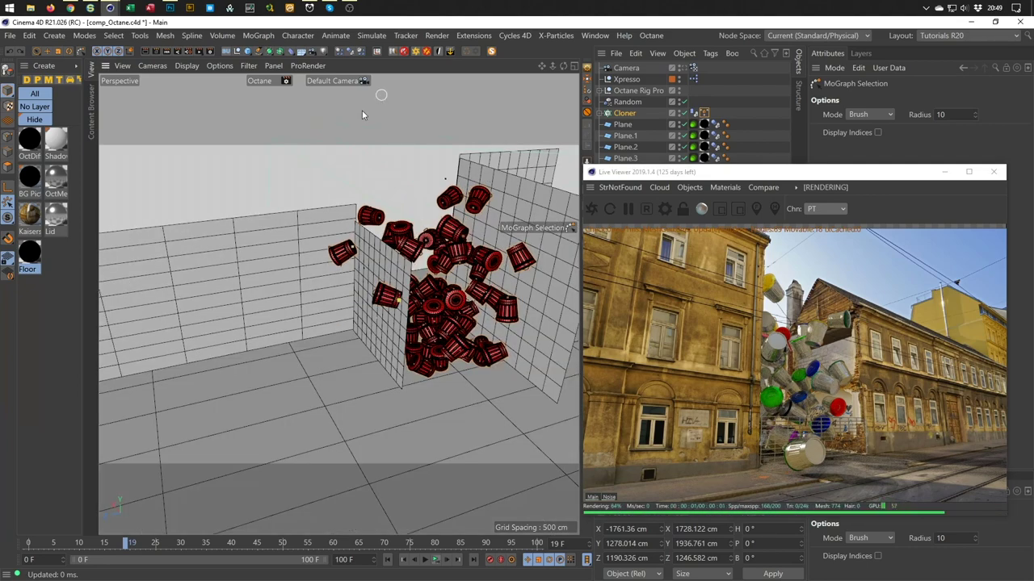
left_click_drag(377, 237, 168, 232, "alt")
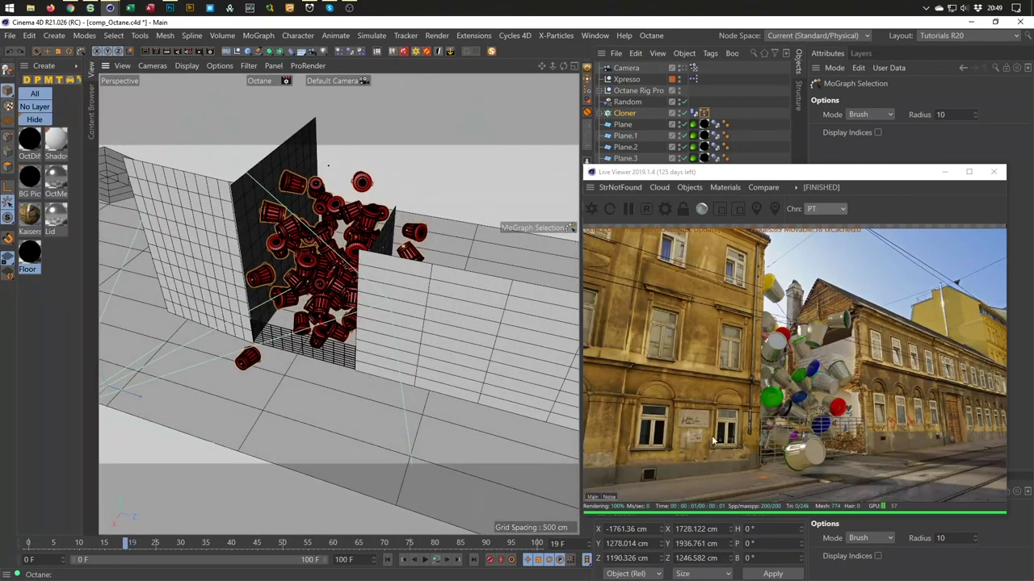
left_click(627, 113)
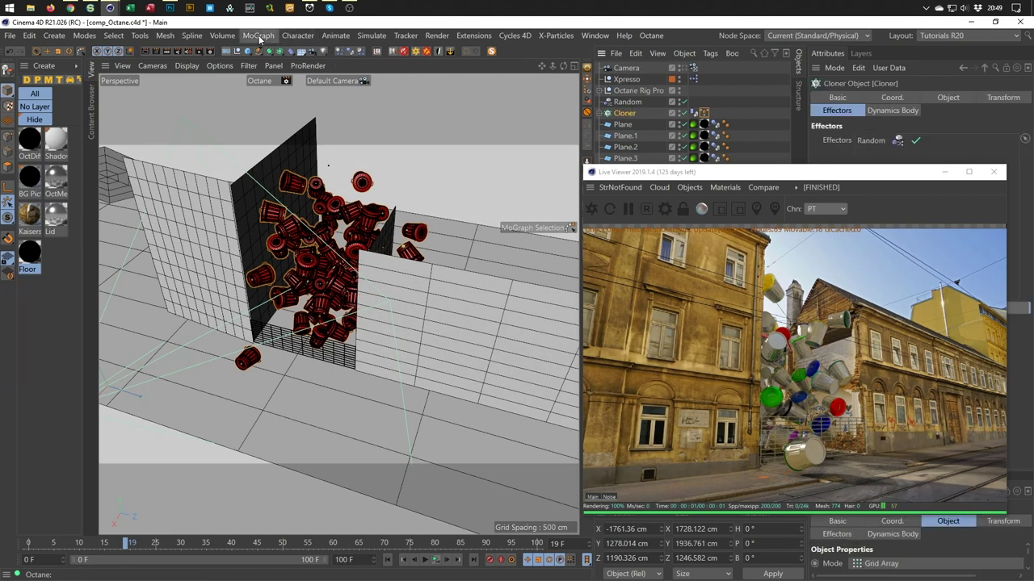
Add a Hide Selection effector to the Cloner and select a stray bin clone to hide.
left_click(260, 36)
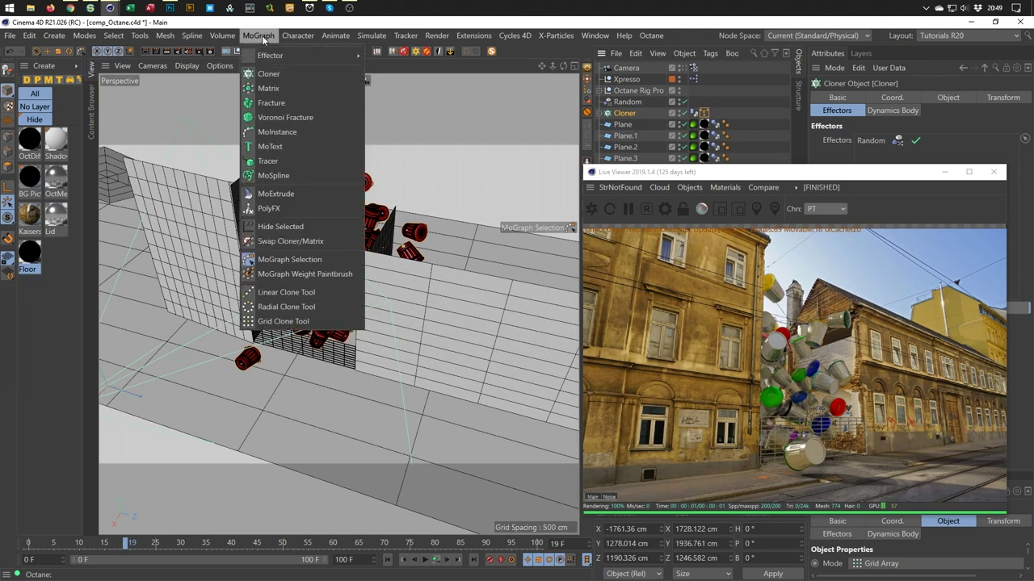
left_click(298, 227)
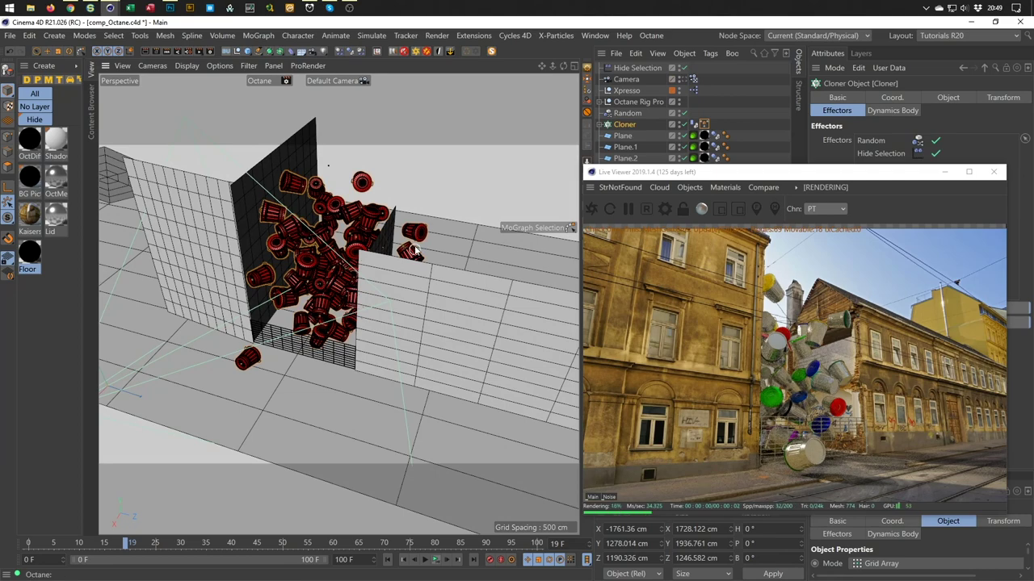
left_click_drag(429, 244, 484, 215, "alt")
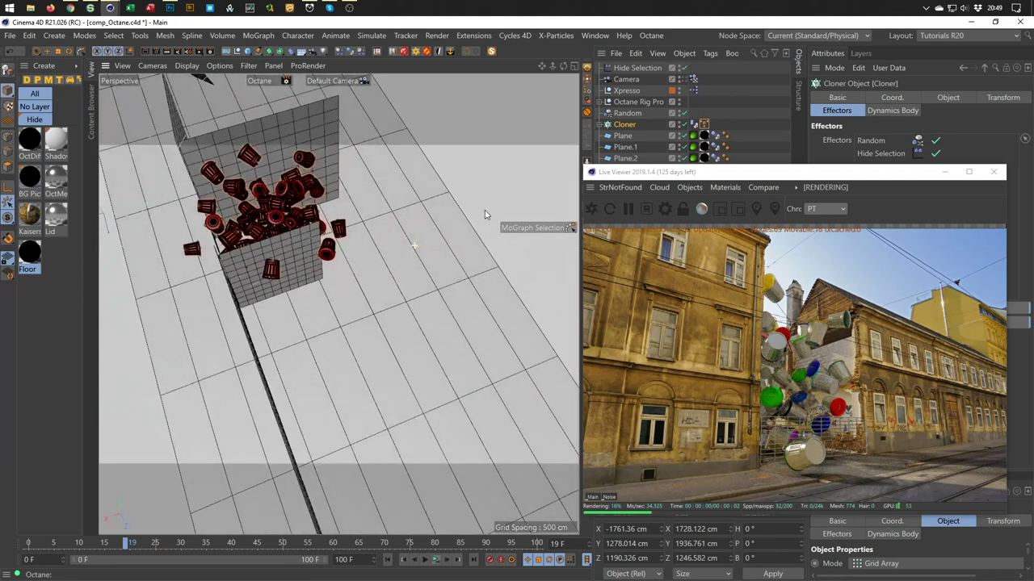
left_click_drag(363, 232, 420, 255, "alt")
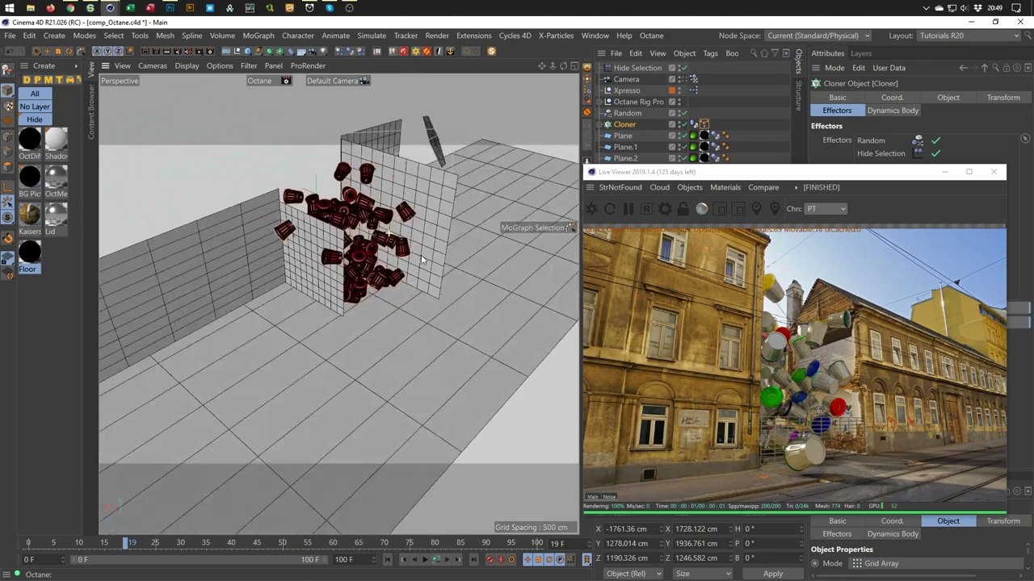
left_click(288, 228)
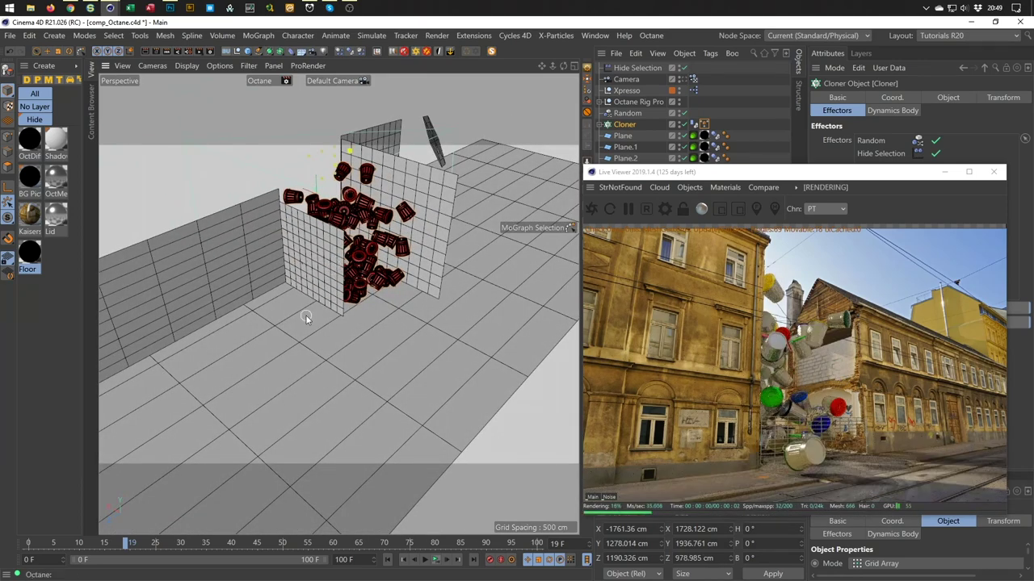
Orbit and zoom around the wall and bin pile, then refresh the Live Viewer render.
left_click_drag(306, 316, 477, 275, "alt")
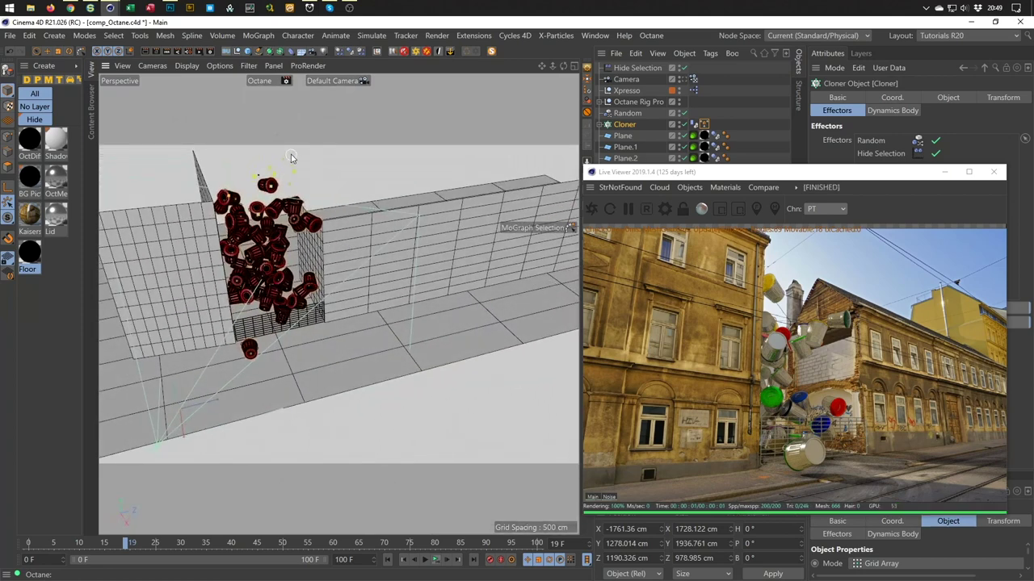
scroll(291, 157, "up", 3)
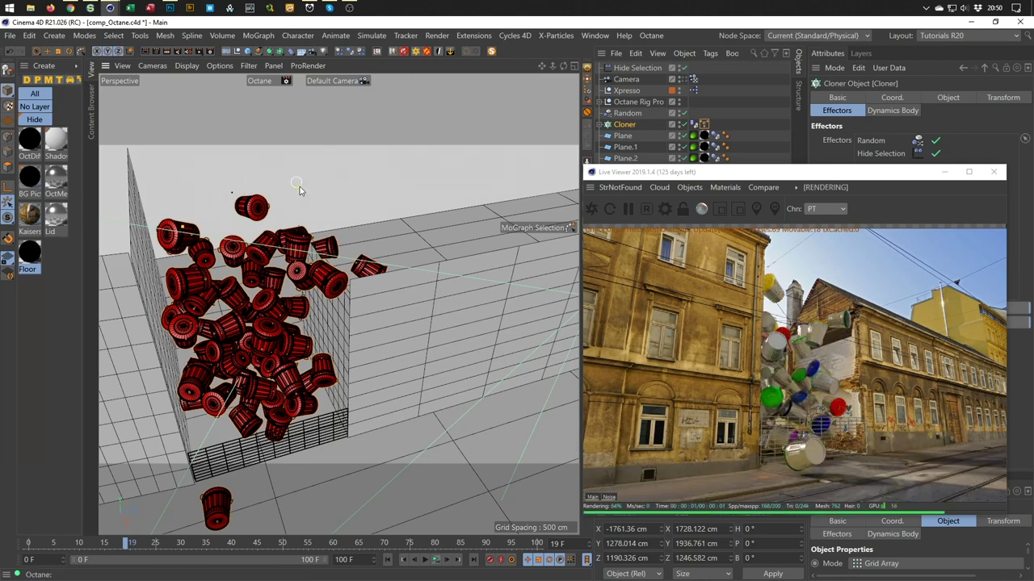
scroll(360, 212, "up", 2)
left_click_drag(271, 255, 244, 262, "alt")
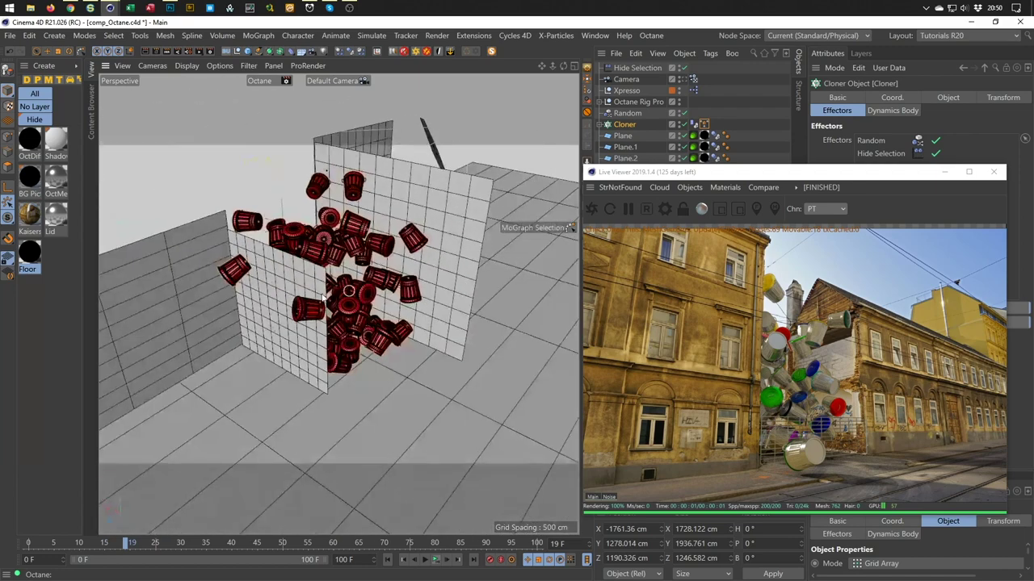
left_click_drag(172, 228, 406, 239, "alt")
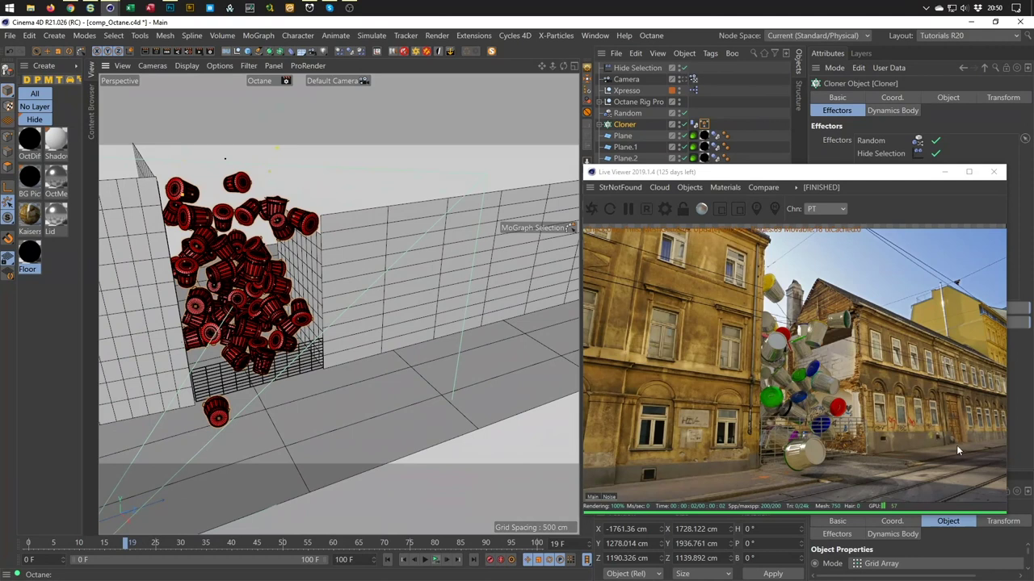
left_click(592, 210)
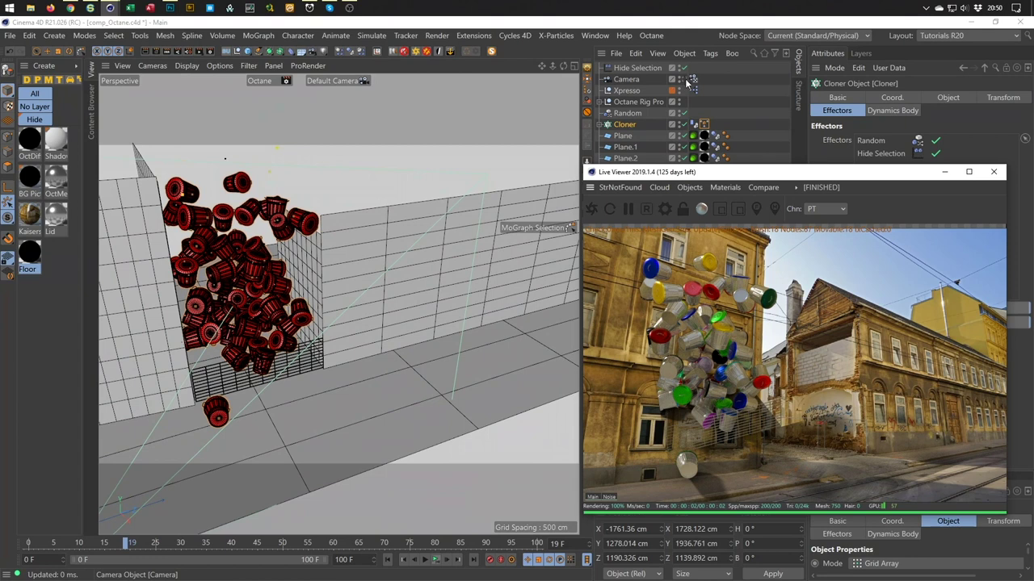
Switch the viewport to the scene Camera and restart the render preview.
left_click(763, 187)
mouse_move(795, 187)
mouse_move(808, 208)
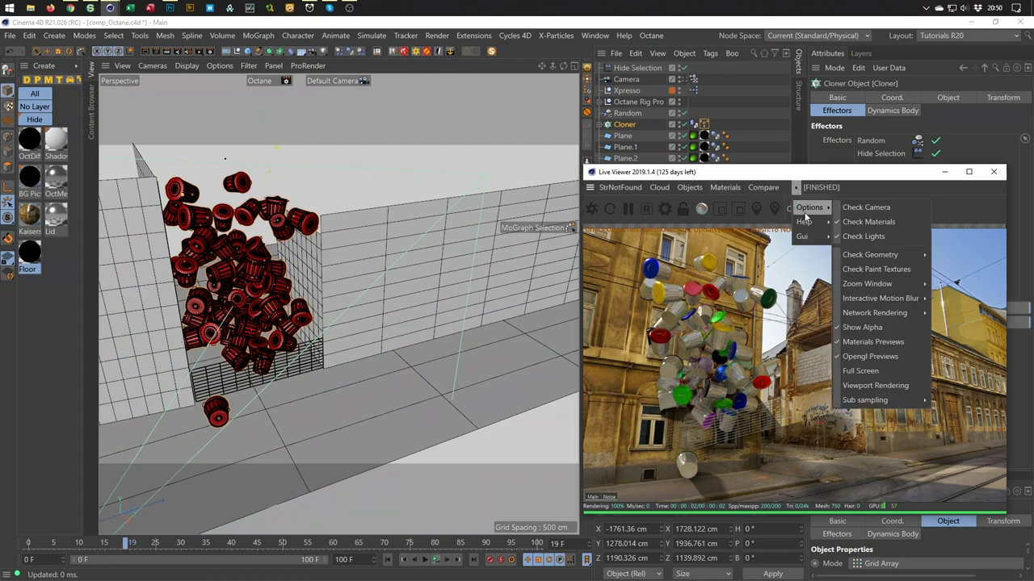
left_click(687, 79)
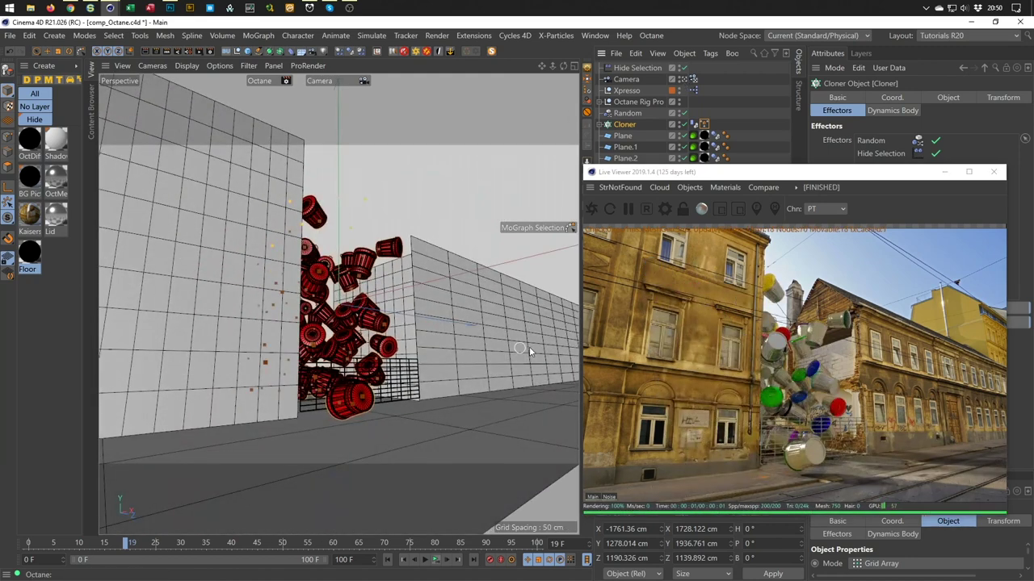
left_click(590, 211)
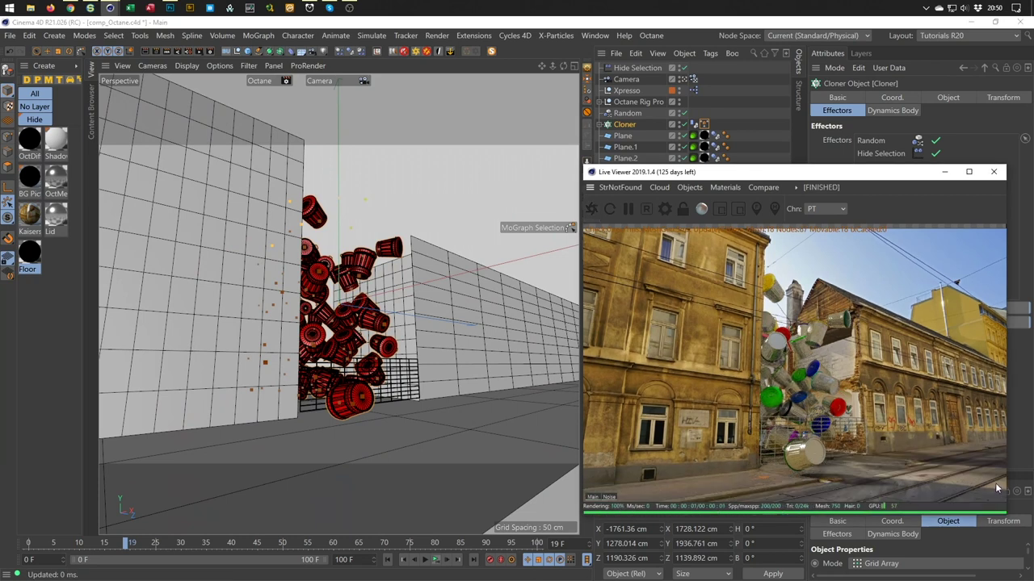
Select the Cloner's MoGraph Selection tag and activate the MoGraph Selection tool.
left_click(705, 125)
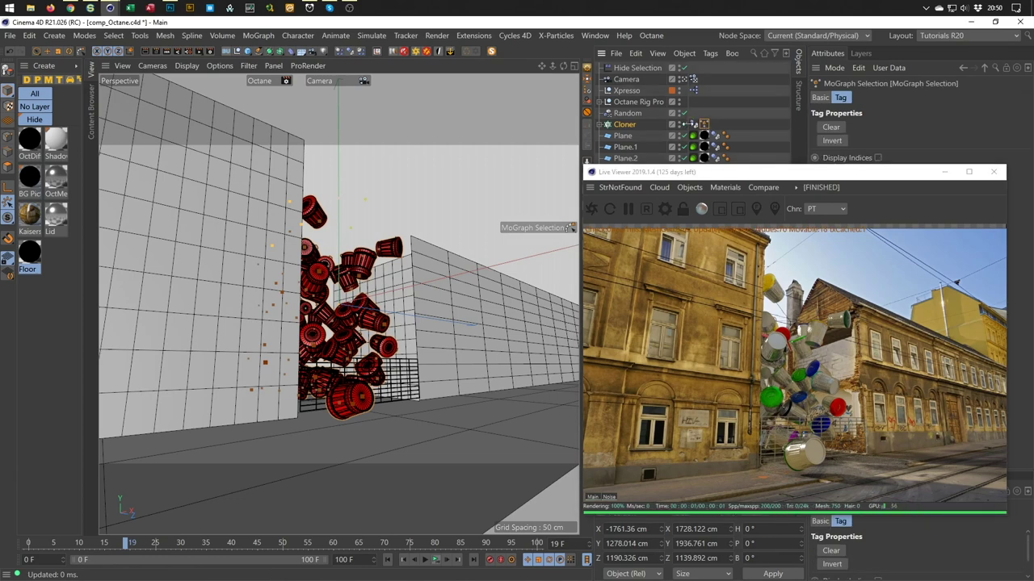
left_click_drag(339, 266, 304, 167, "alt")
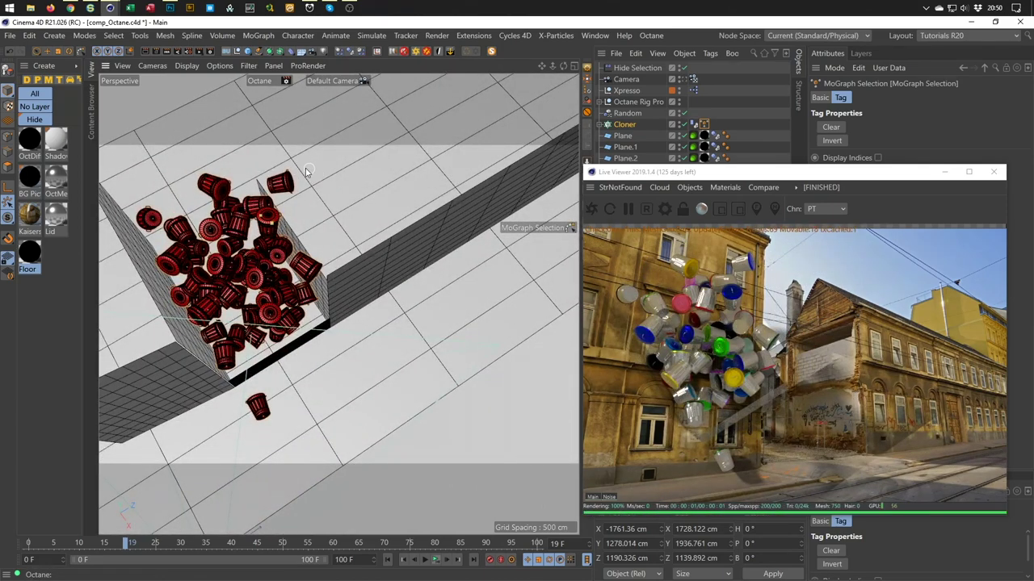
double_click(704, 127)
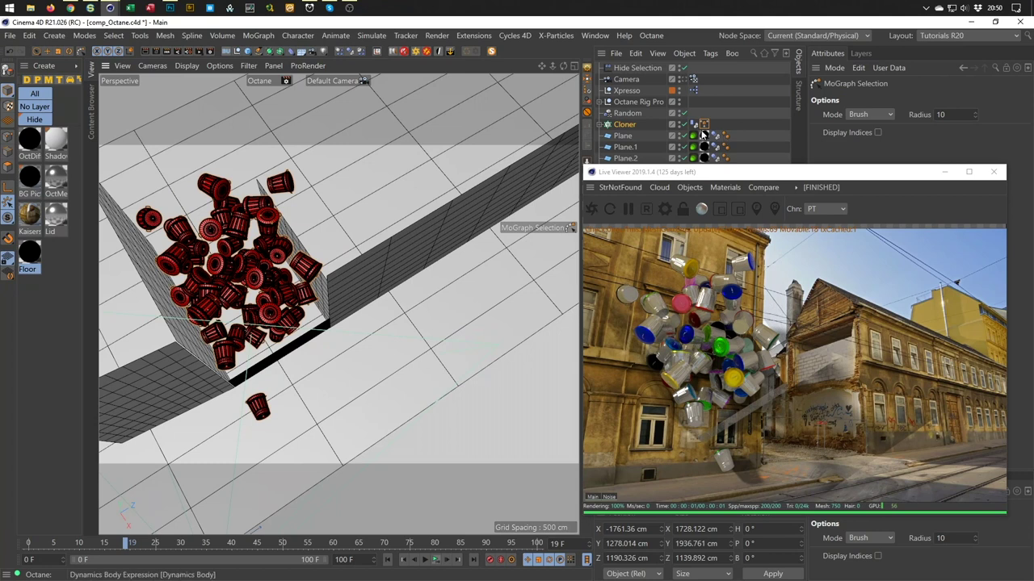
left_click(259, 36)
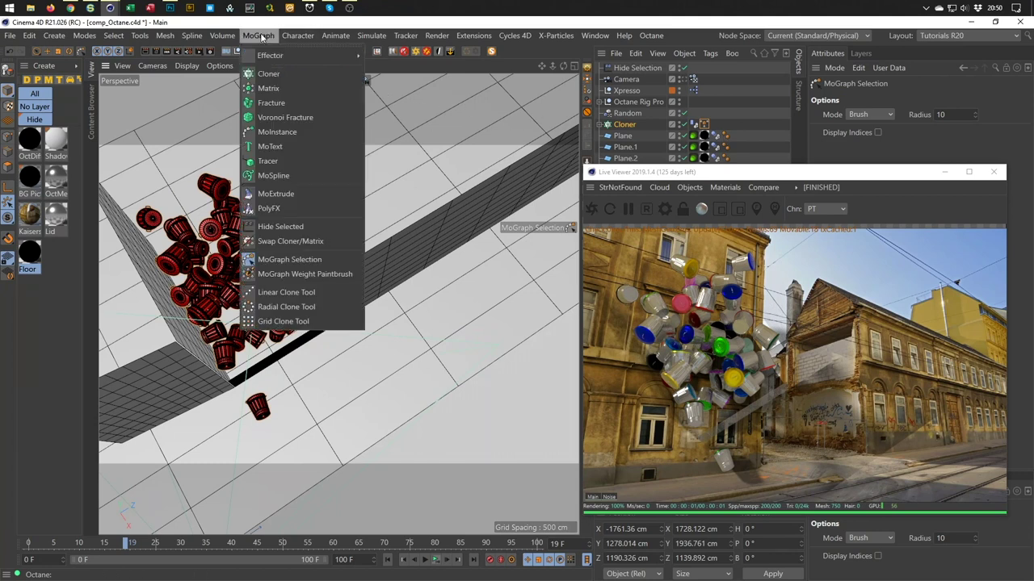
left_click(287, 260)
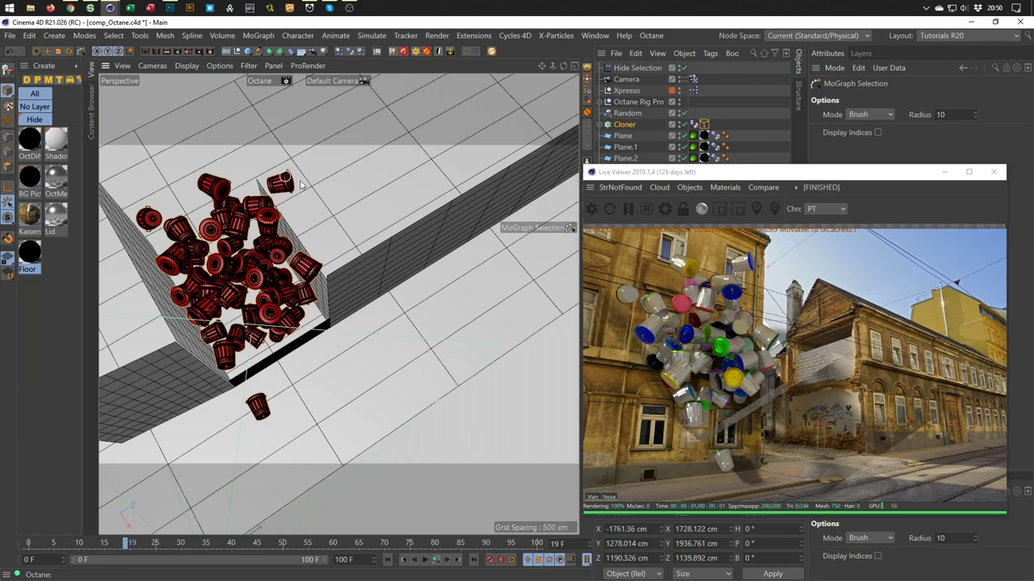
From the scene camera, add the stray red clone to the hidden selection and refresh the render.
left_click_drag(284, 167, 379, 267, "alt")
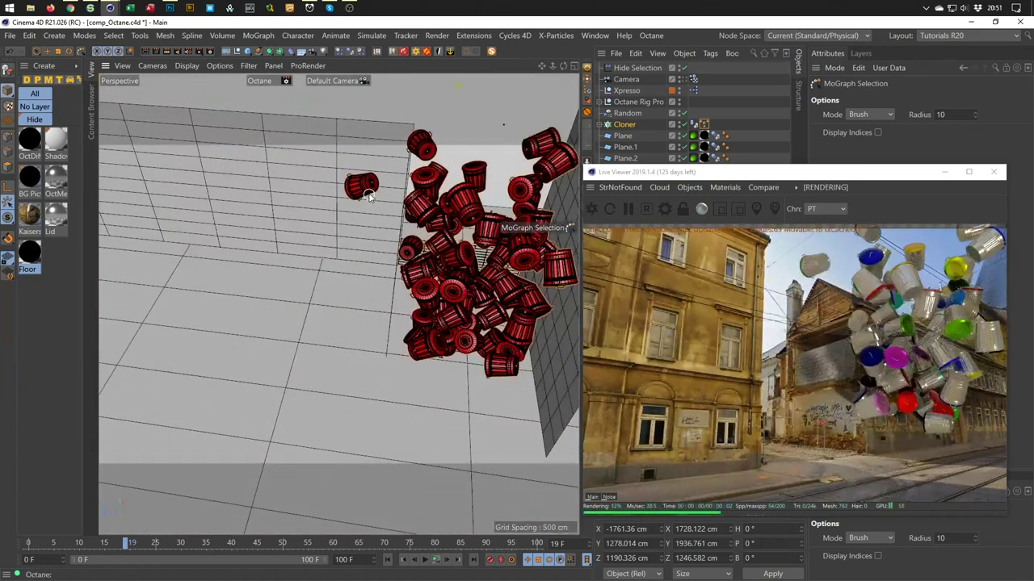
left_click_drag(379, 222, 182, 201, "alt")
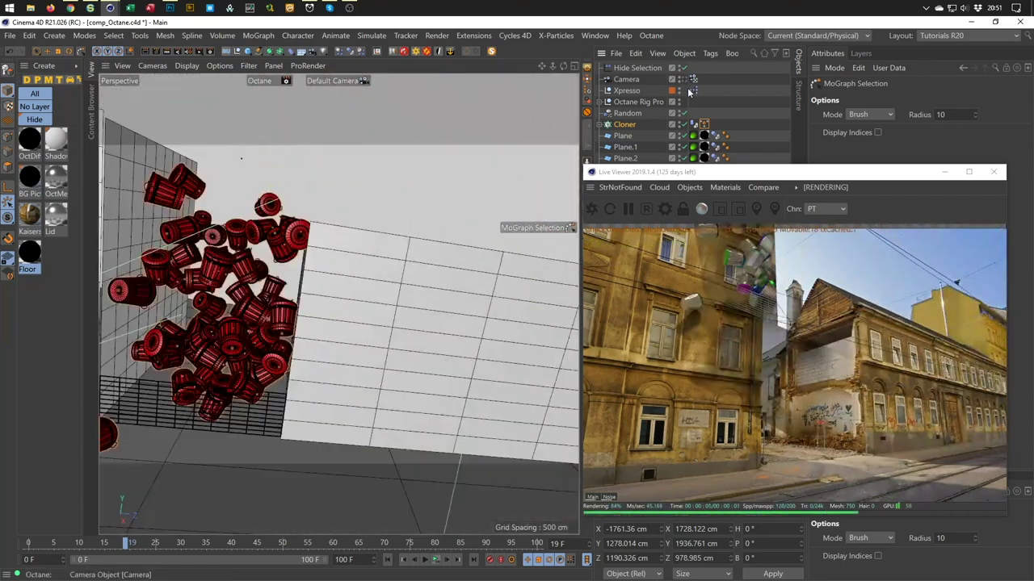
left_click(693, 78)
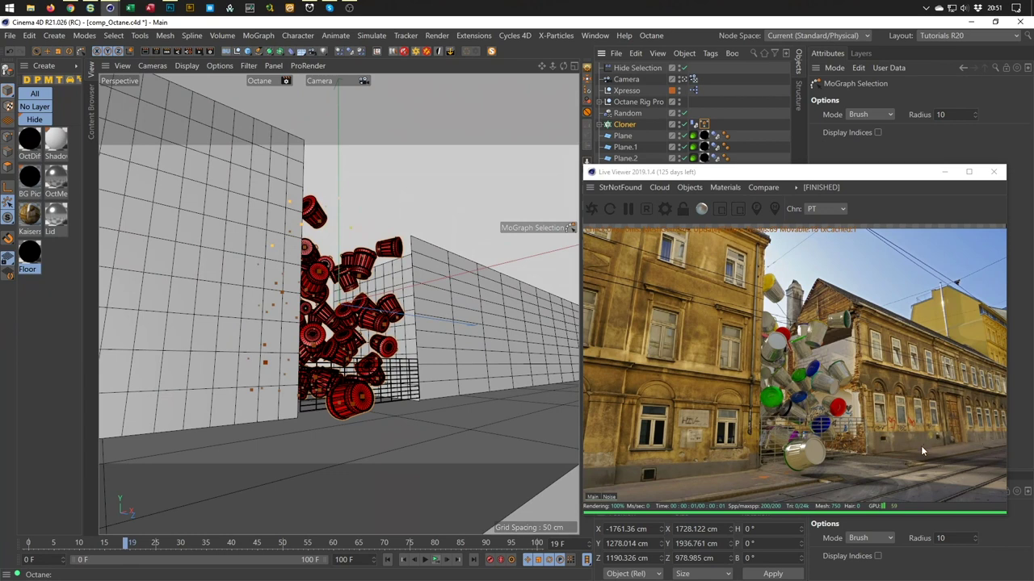
left_click(380, 249)
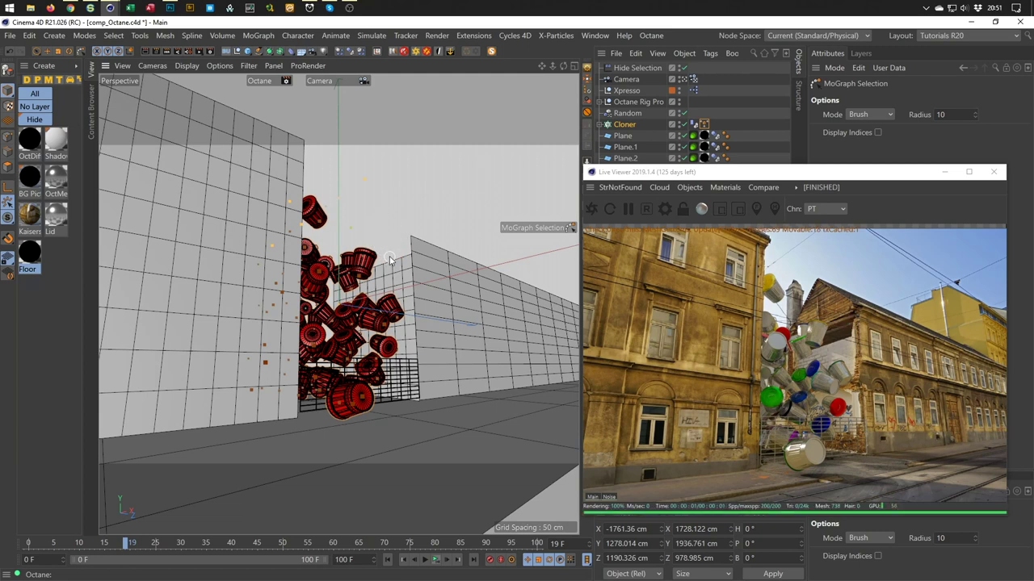
left_click_drag(401, 260, 407, 240, "alt")
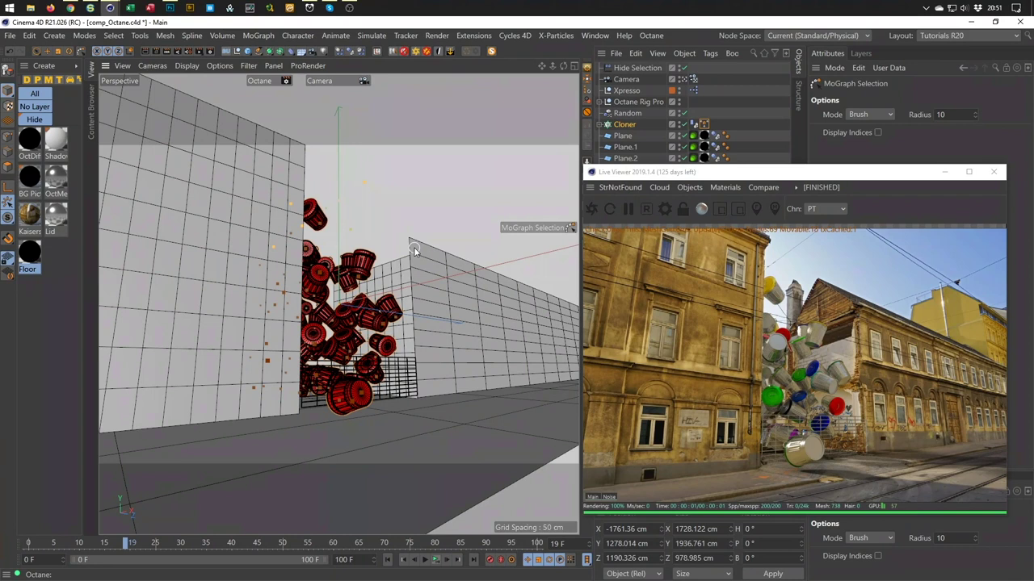
left_click(414, 251)
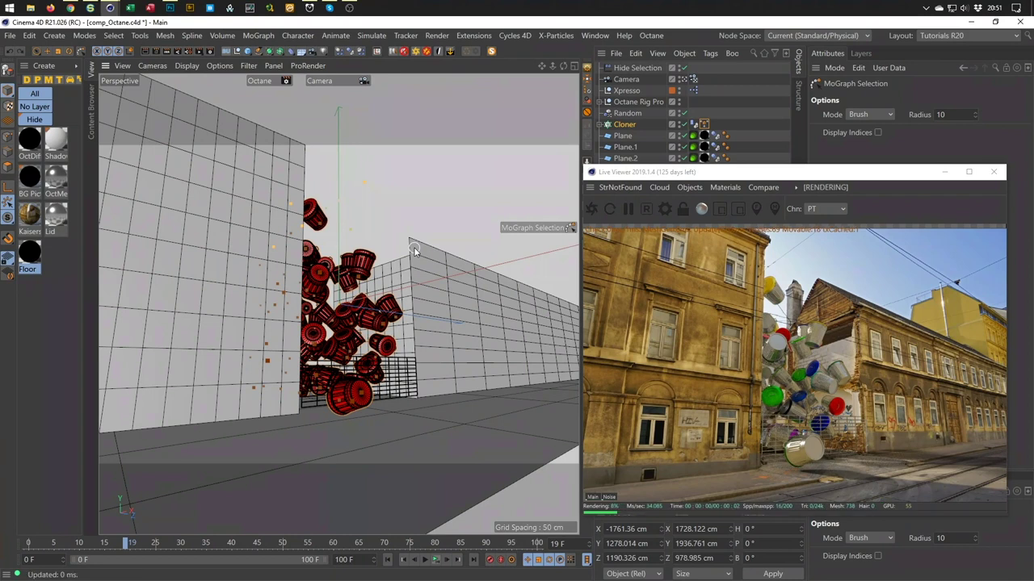
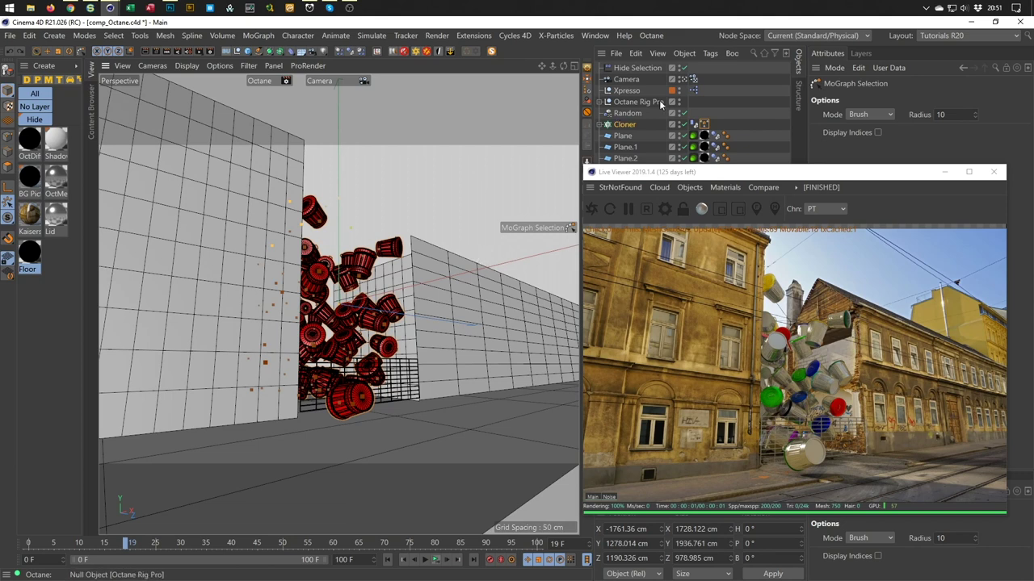
Select the scene camera and its protection tag, orbit to a high view, then return to it.
left_click(625, 79)
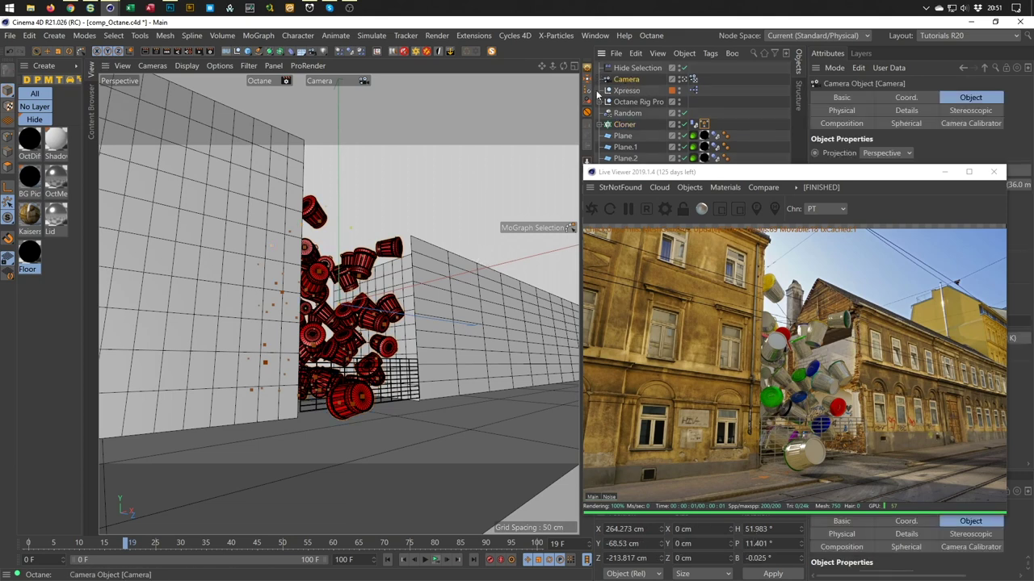
left_click(692, 78)
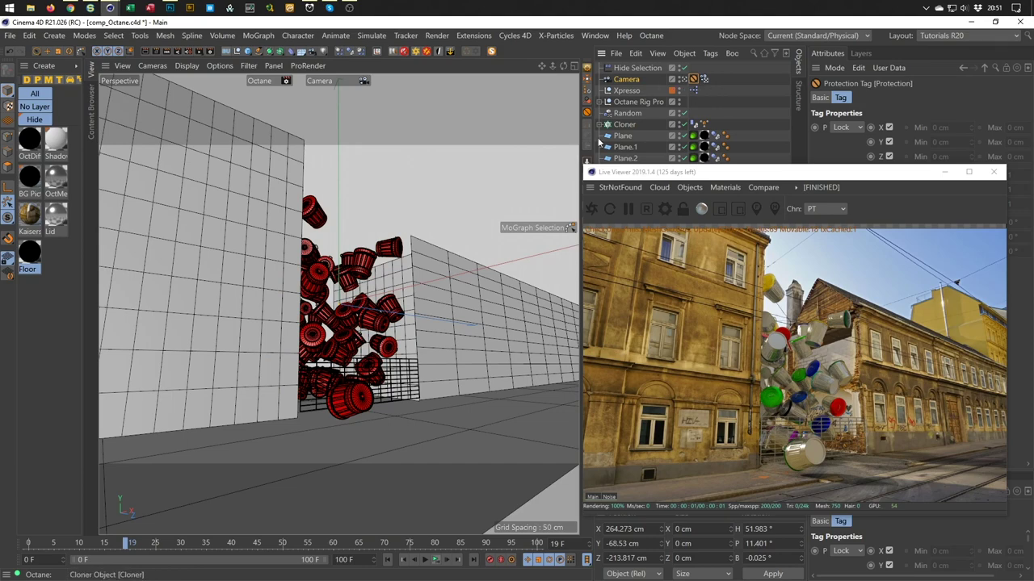
left_click_drag(348, 291, 207, 315, "alt")
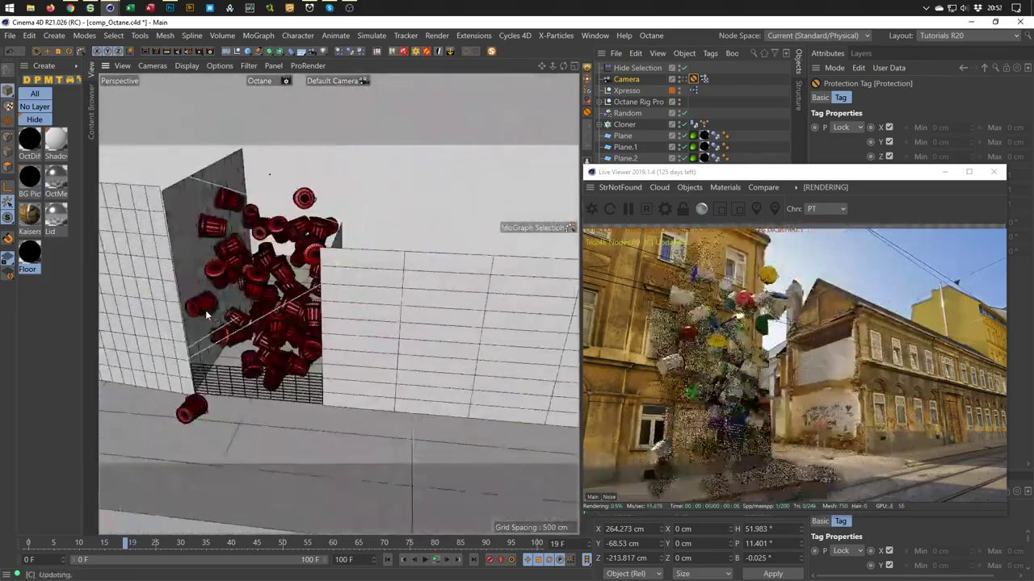
left_click(683, 79)
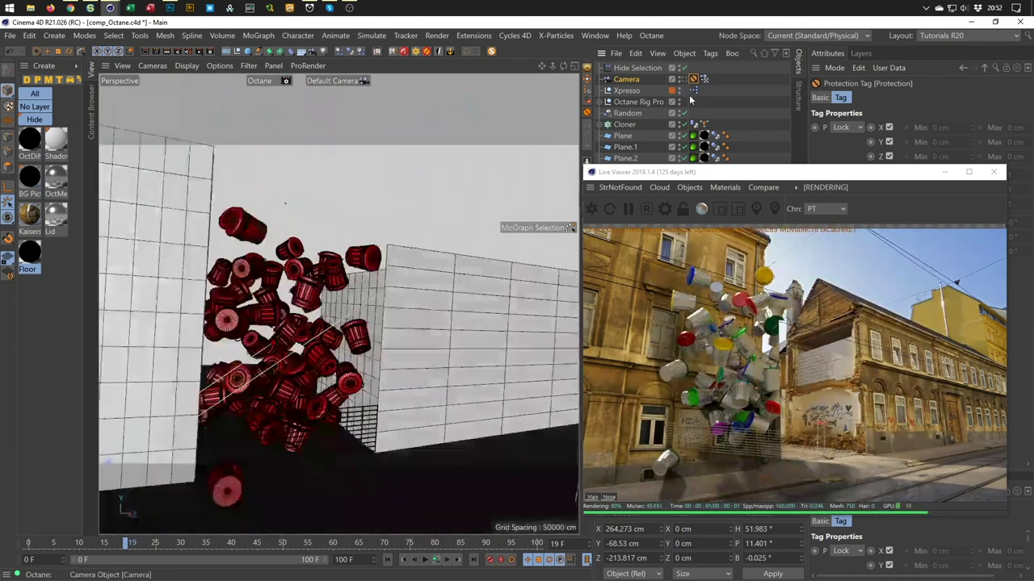
Run the Live Viewer's check for scene cameras.
left_click(796, 188)
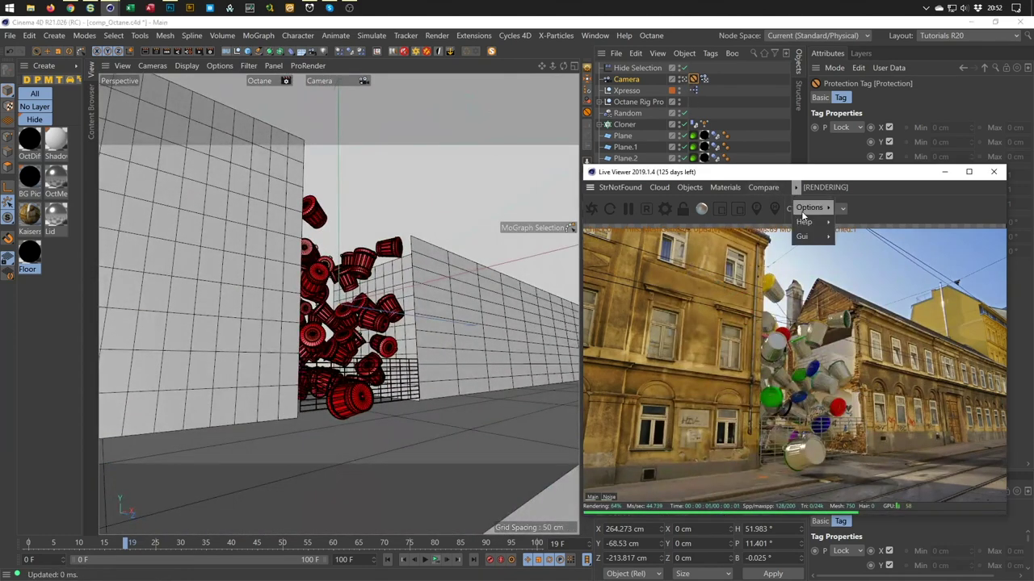
mouse_move(807, 208)
left_click(864, 208)
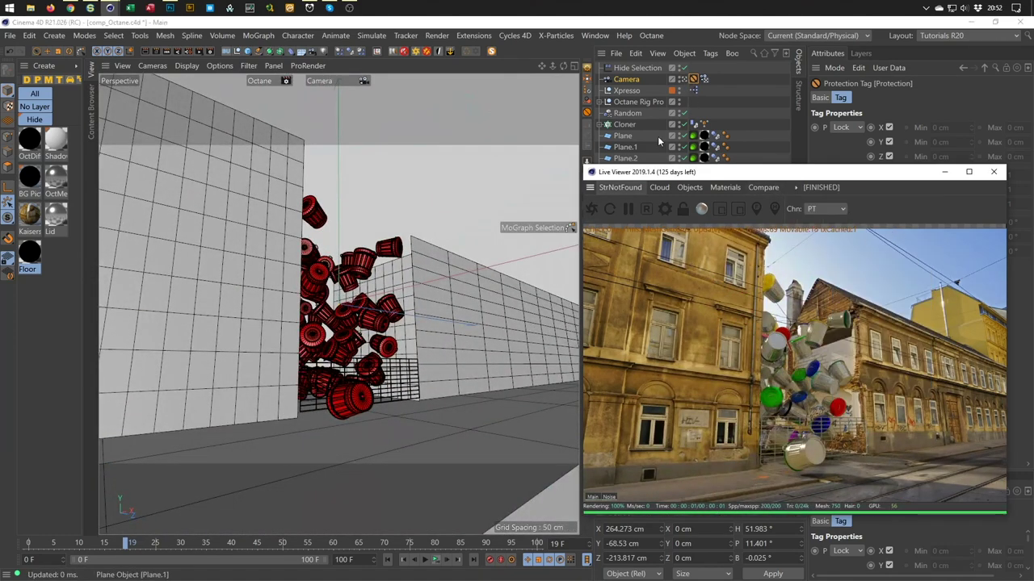
Orbit freely around the falling cans and walls outside the scene camera.
left_click(692, 79)
left_click_drag(323, 242, 474, 231, "alt")
left_click_drag(331, 241, 540, 395, "alt")
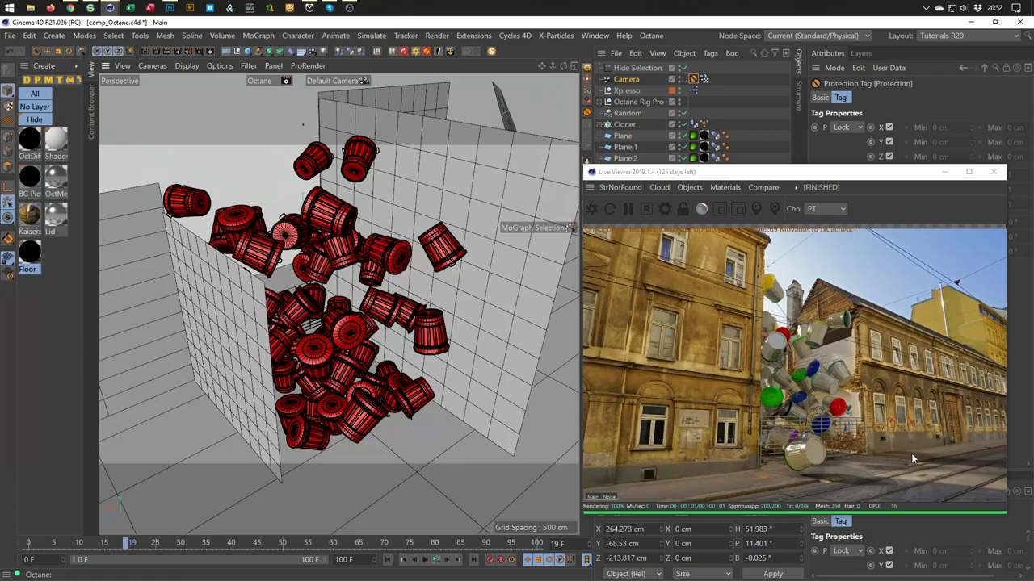
left_click_drag(252, 250, 390, 232, "alt")
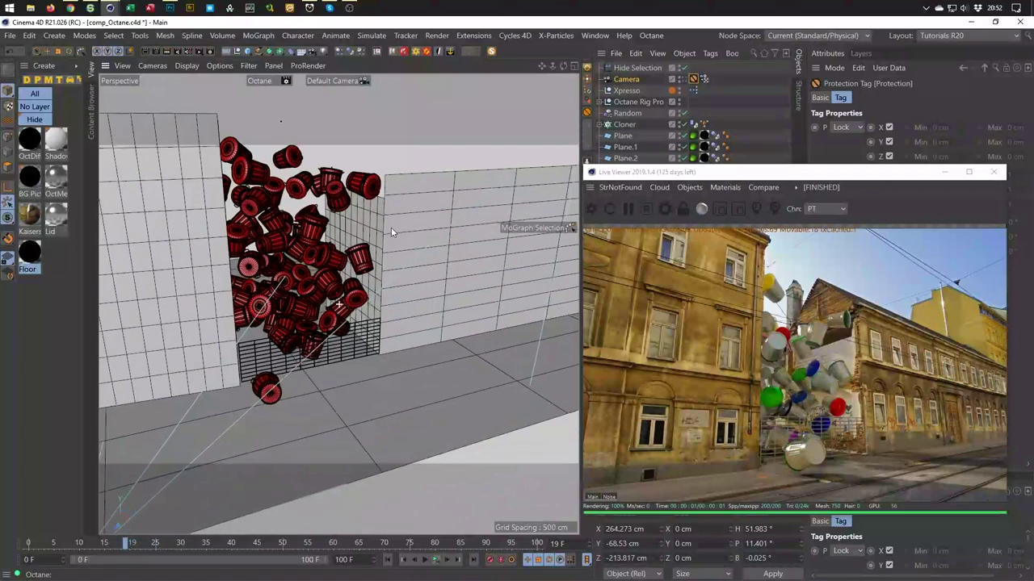
Back in the scene camera, scrub from frame 19 to frame 29 and move the Live Viewer aside.
left_click(683, 78)
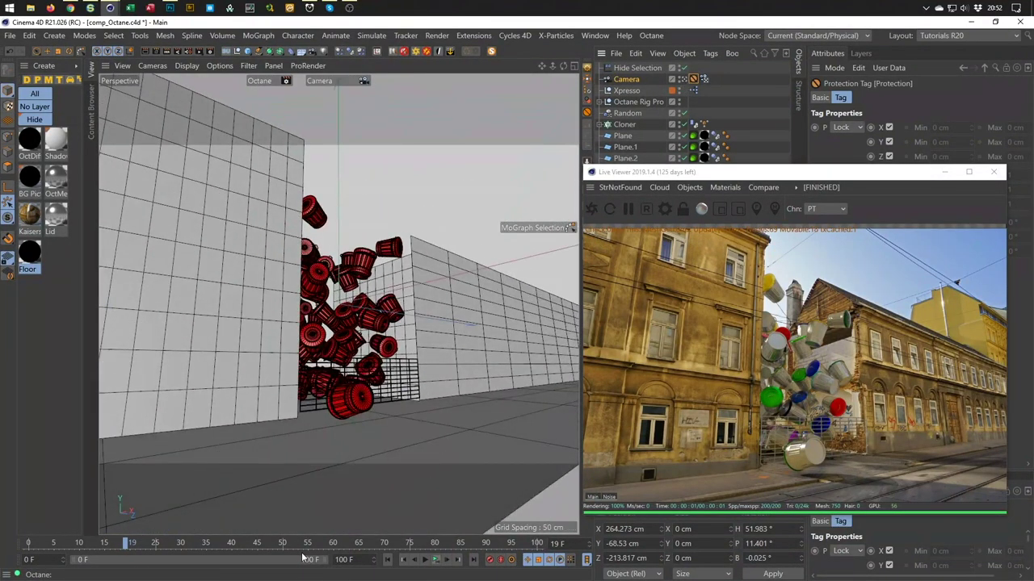
left_click_drag(127, 547, 177, 544)
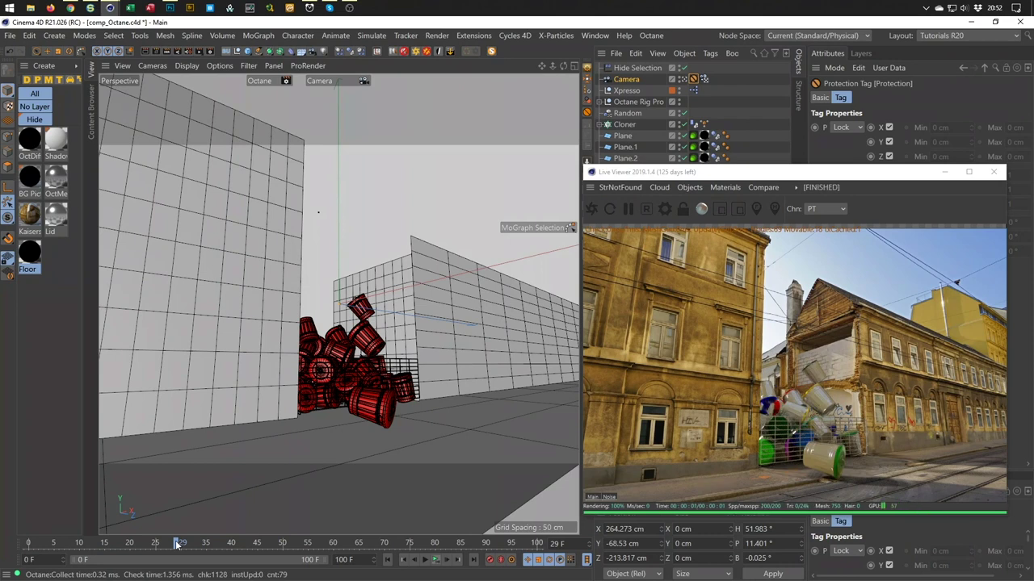
left_click_drag(791, 172, 675, 204)
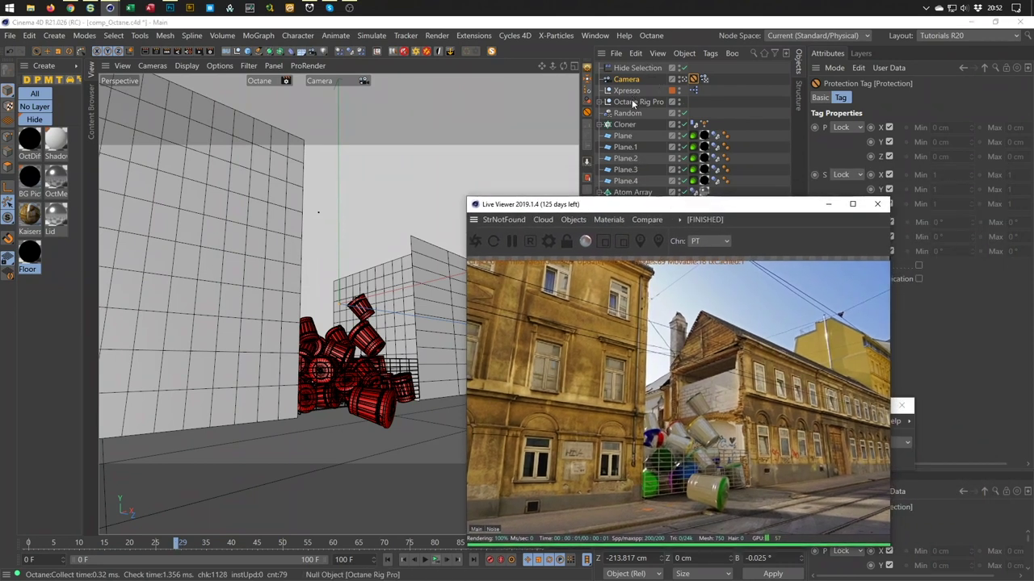
Set the Octane Rig Pro sun's Rotate H to -90°.
left_click(634, 103)
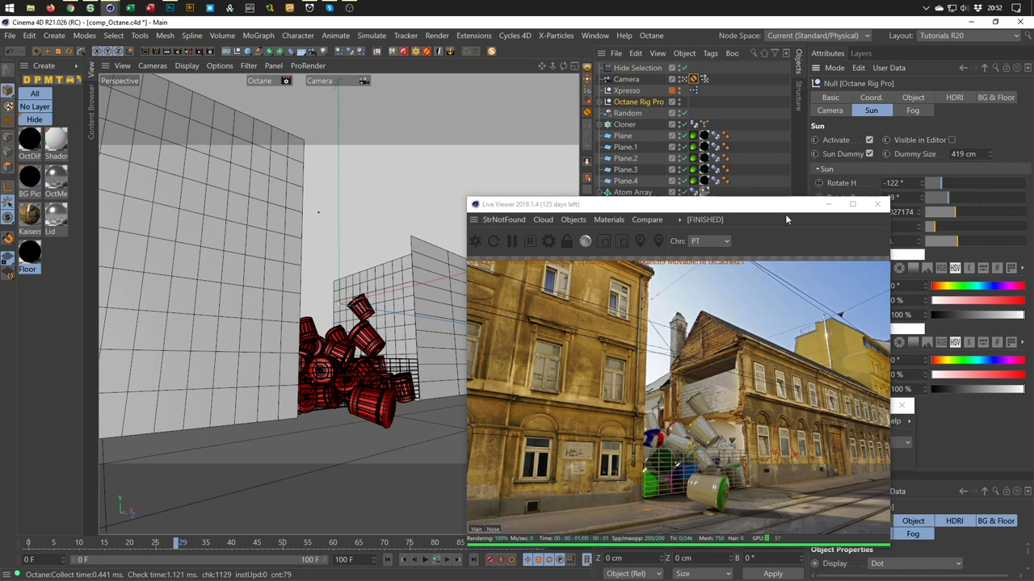
left_click_drag(685, 208, 572, 186)
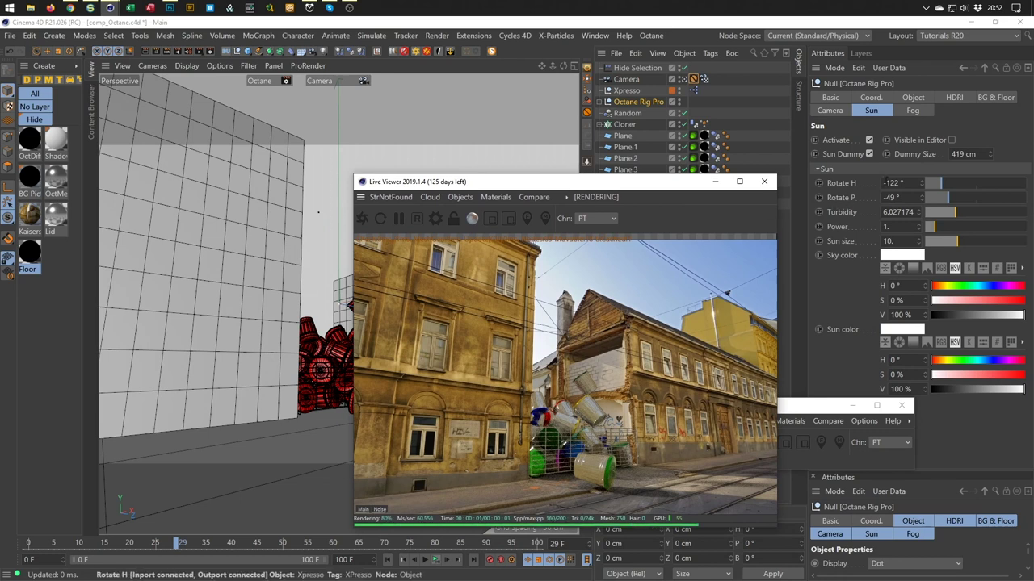
left_click(895, 182)
type("-90")
key("Return")
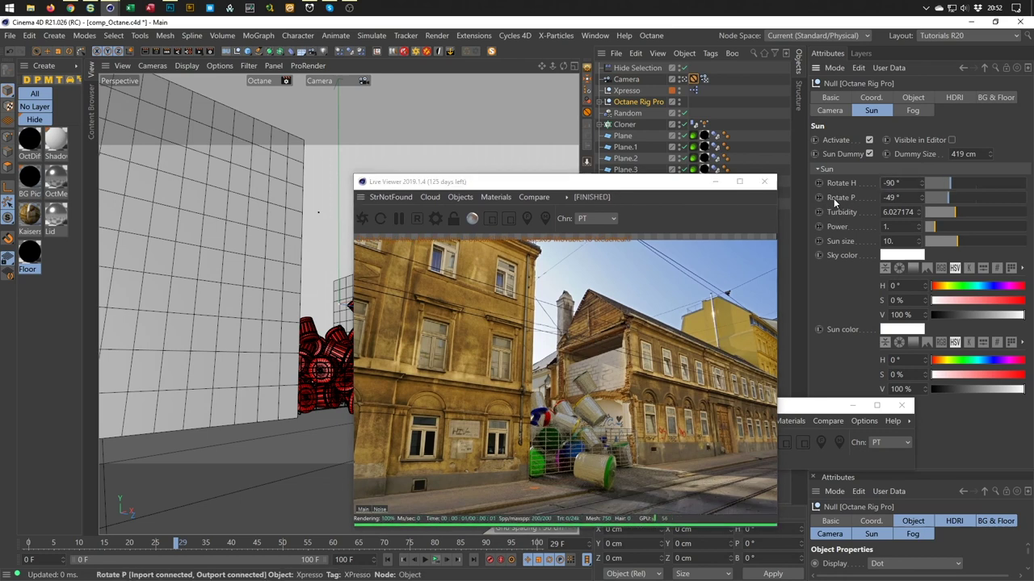
Switch the Perspective view to the default camera and orbit to a high overview of the scene.
left_click_drag(636, 190, 857, 187)
middle_click(436, 289)
middle_click(443, 254)
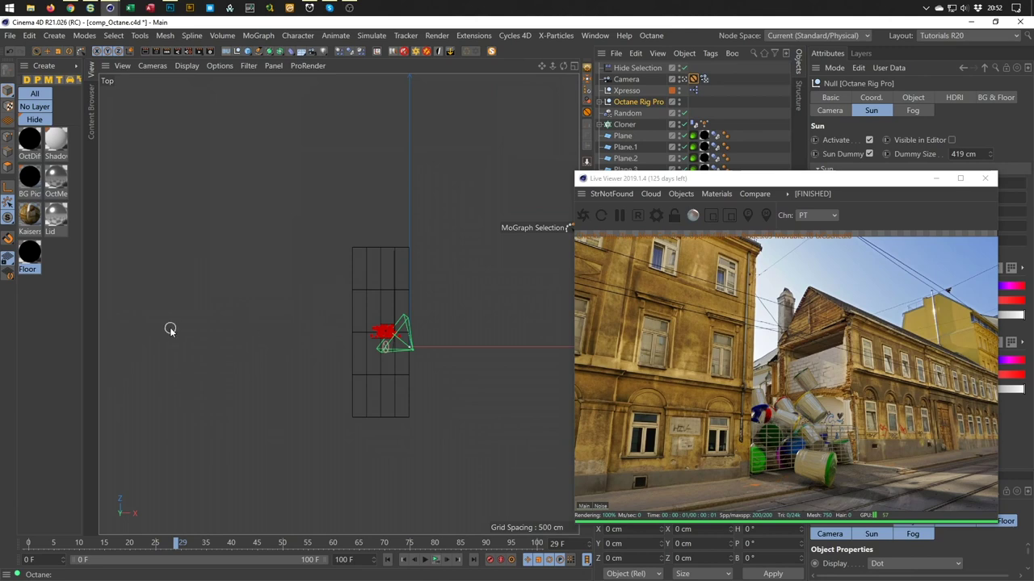
middle_click(241, 334)
middle_click(260, 255)
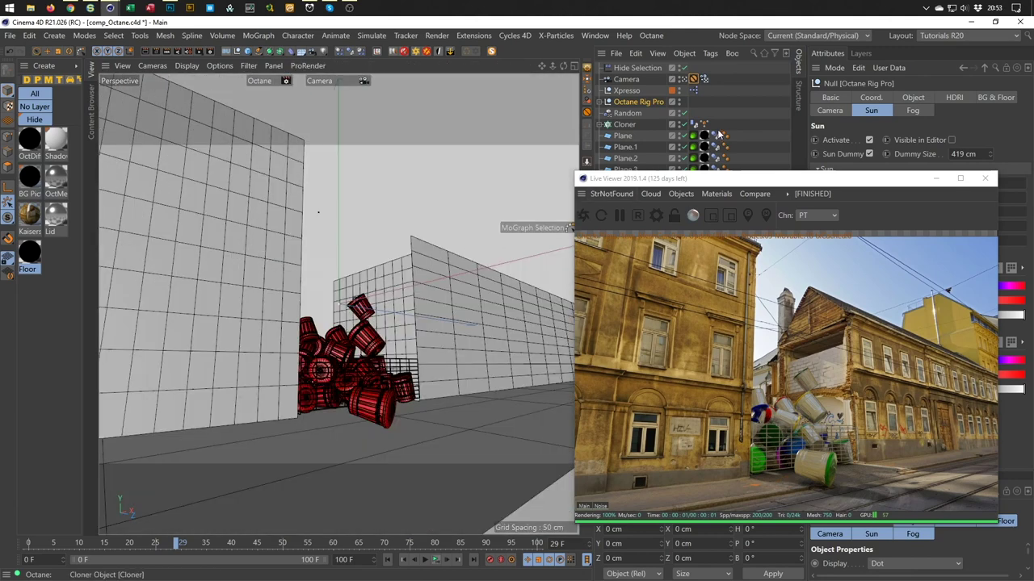
left_click(692, 79)
left_click_drag(339, 266, 279, 388, "alt")
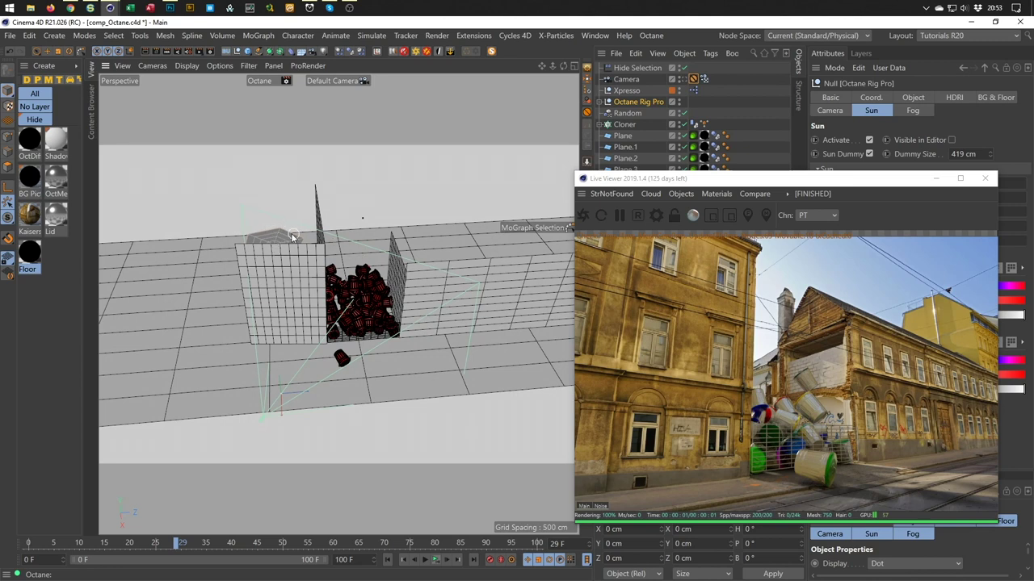
Toggle the Sun Dummy option and scrub the timeline from frame 29 to frame 44.
left_click(869, 154)
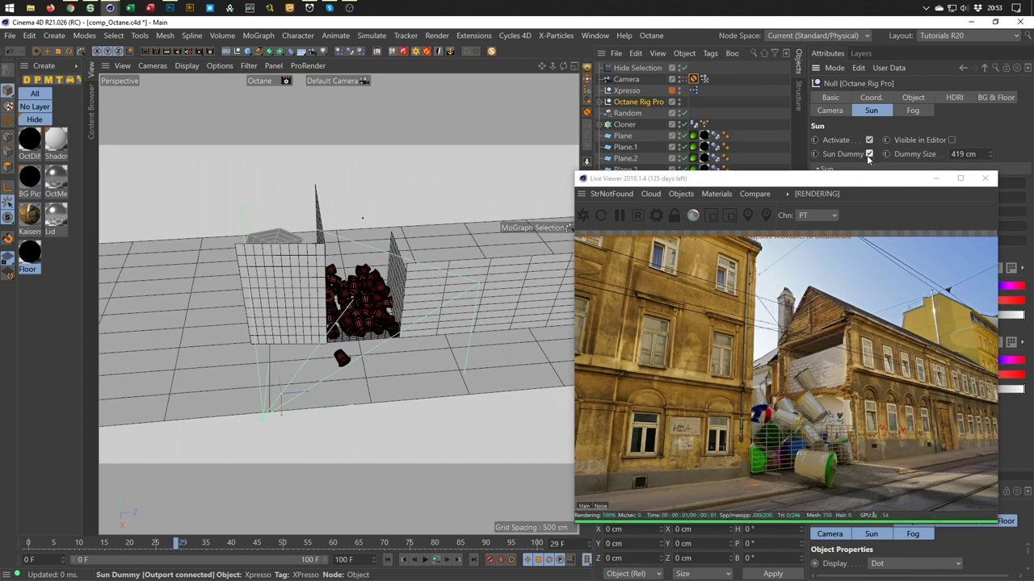
left_click_drag(874, 182, 796, 169)
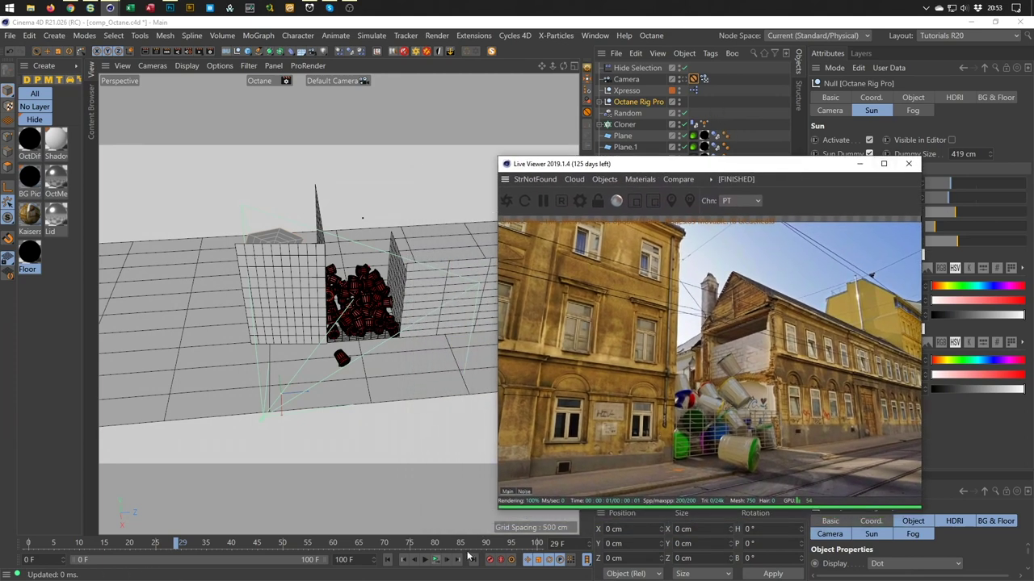
left_click_drag(177, 547, 152, 489)
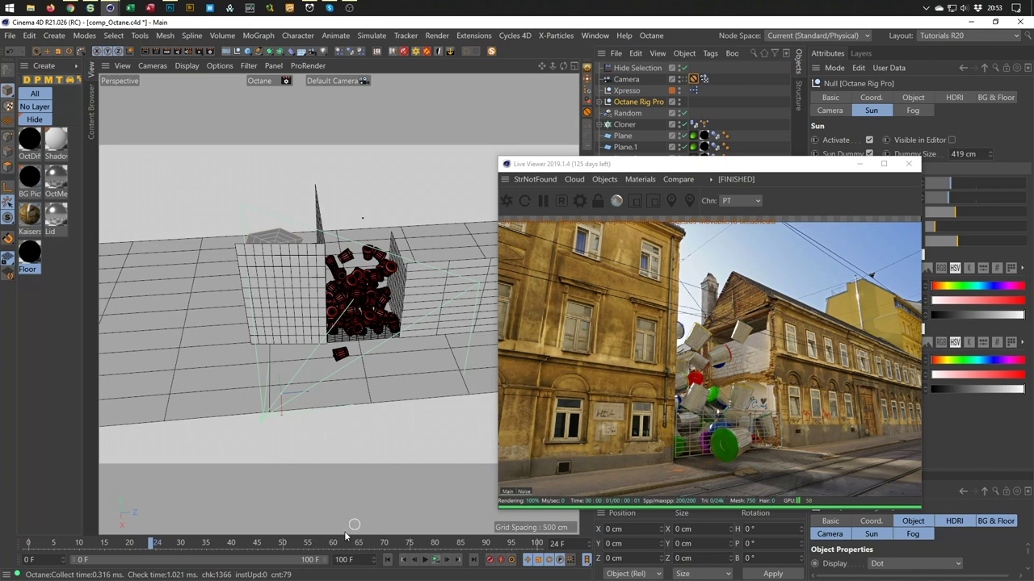
left_click_drag(183, 549, 256, 551)
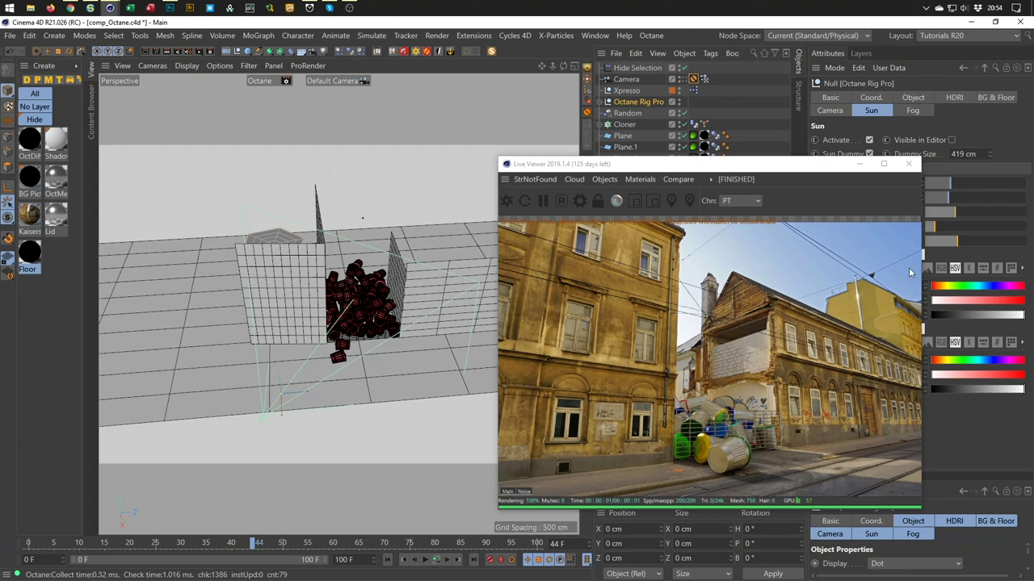
Close the Live Viewer, switch to the scene Camera, and play then pause the rendered sequence.
left_click(909, 165)
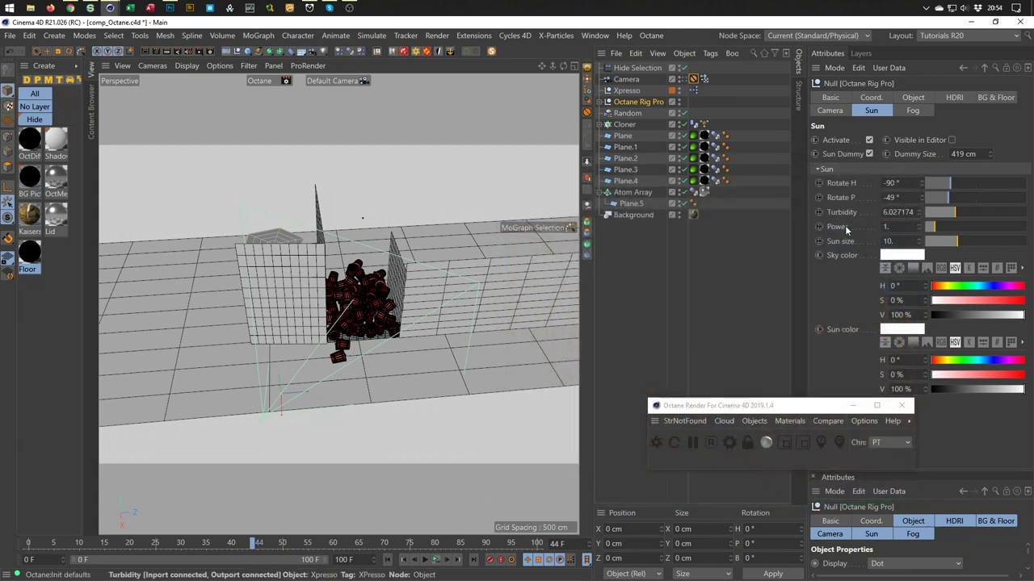
left_click_drag(729, 473, 737, 409)
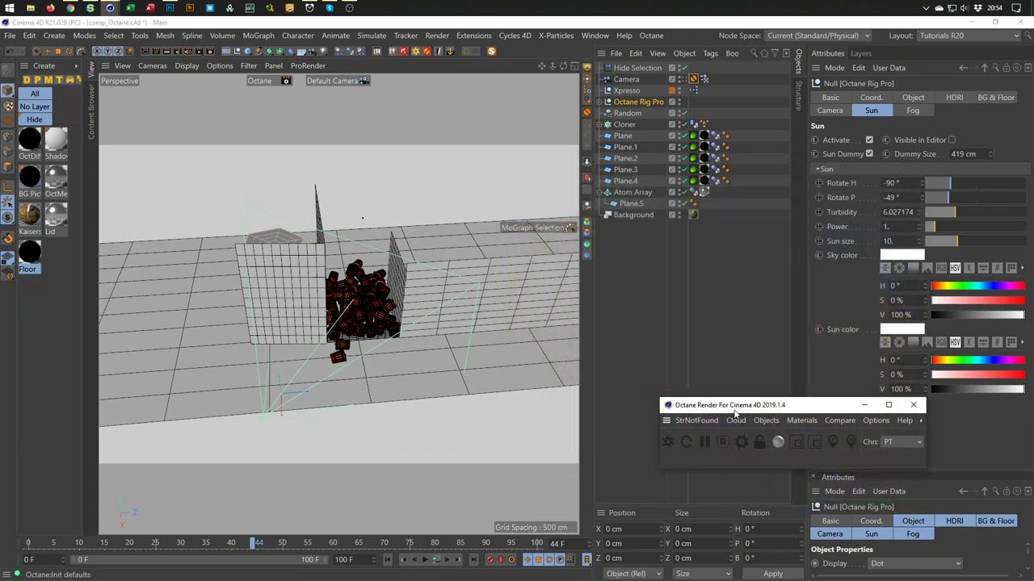
left_click(703, 78)
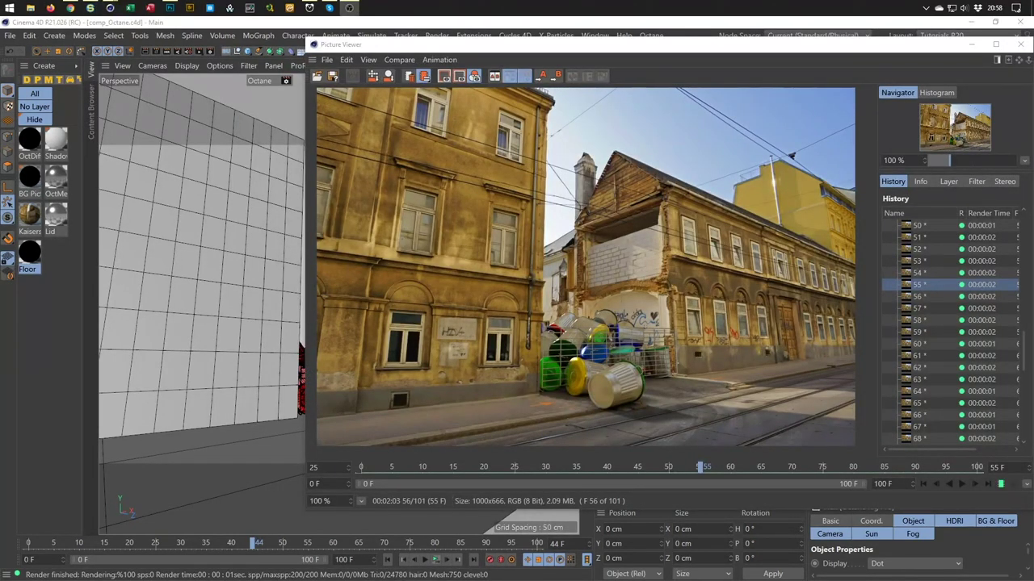
left_click(961, 484)
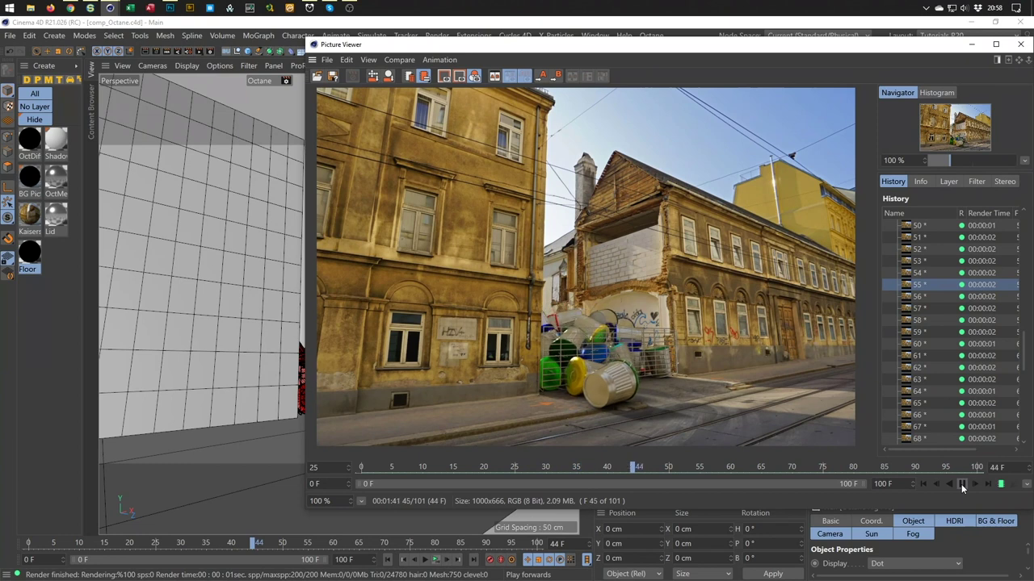
left_click(960, 483)
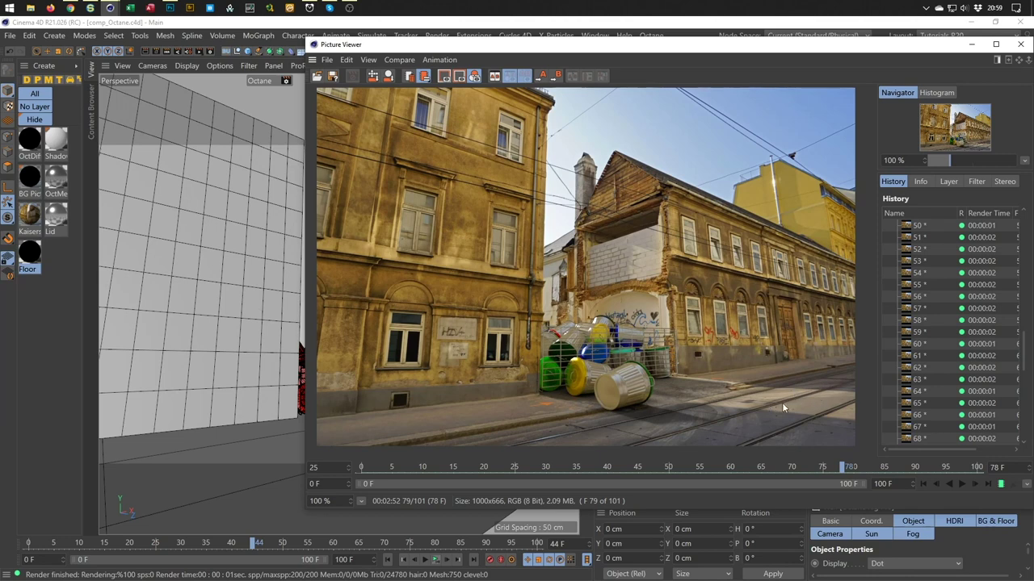
Close the Picture Viewer and start a fresh Octane live preview.
left_click(1020, 45)
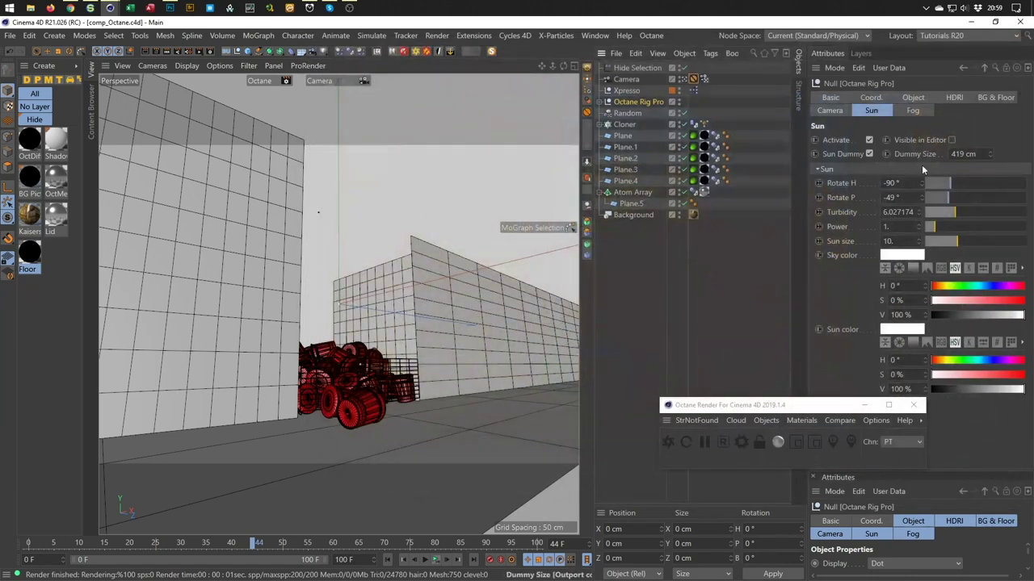
left_click(686, 442)
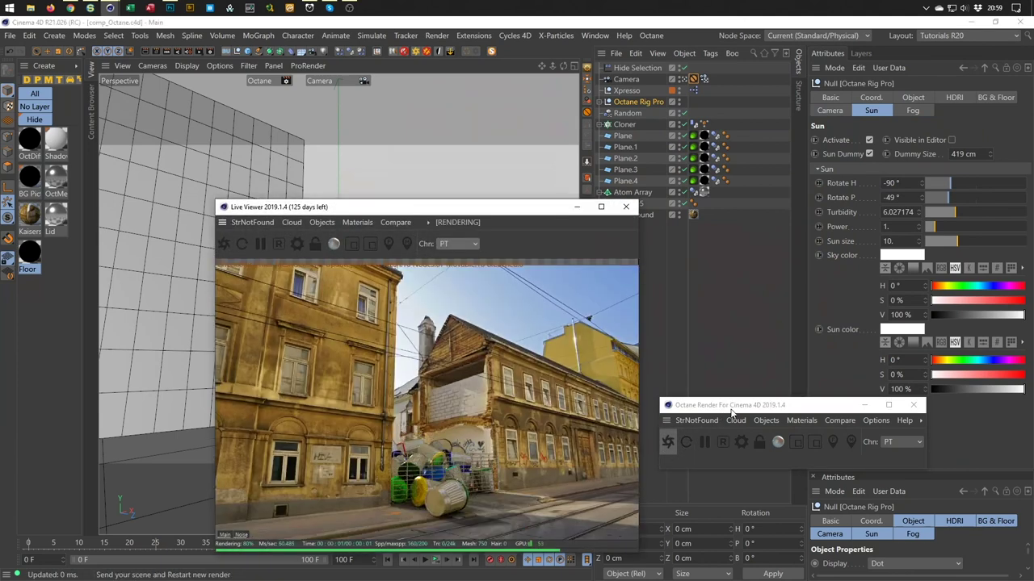
left_click(638, 102)
Set the sun's Rotate H to 90° and scrub back through the timeline to check the update.
left_click(889, 183)
type("90")
key("Return")
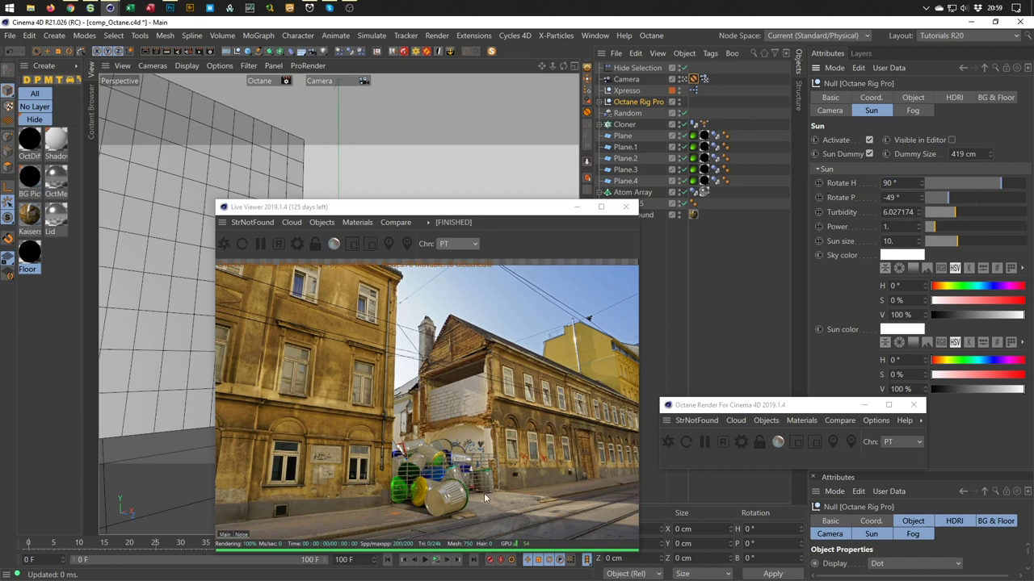
left_click_drag(450, 207, 463, 74)
left_click_drag(256, 545, 136, 554)
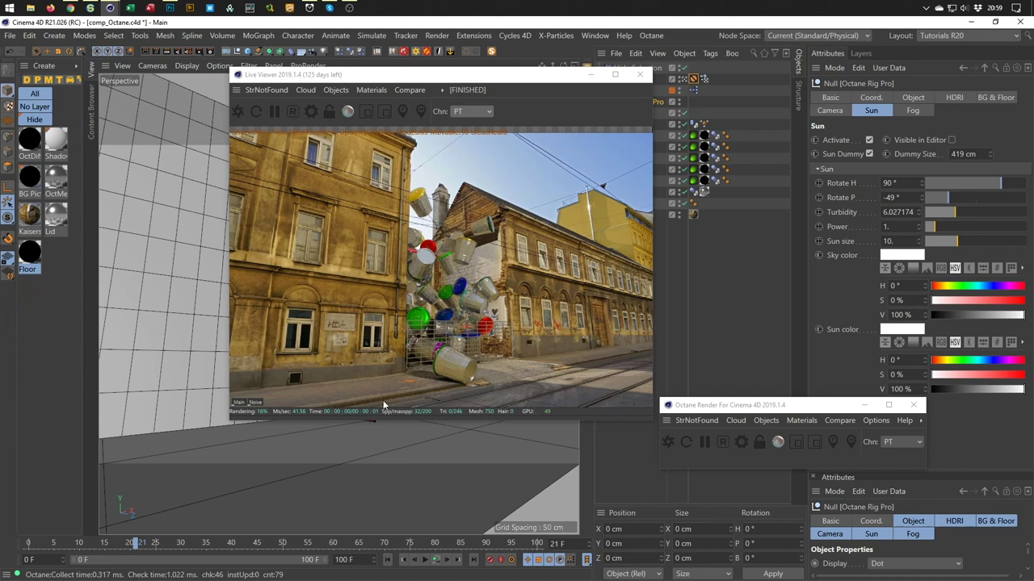
Scrub forward through the animation, dismiss the Windows alarm, and close the Live Viewer.
left_click_drag(139, 546, 531, 557)
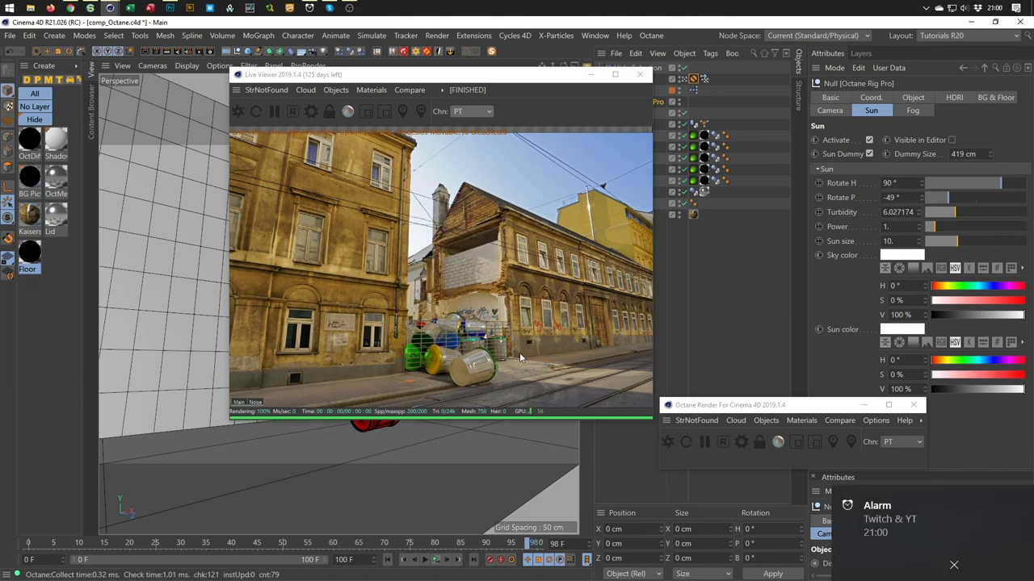
left_click(953, 565)
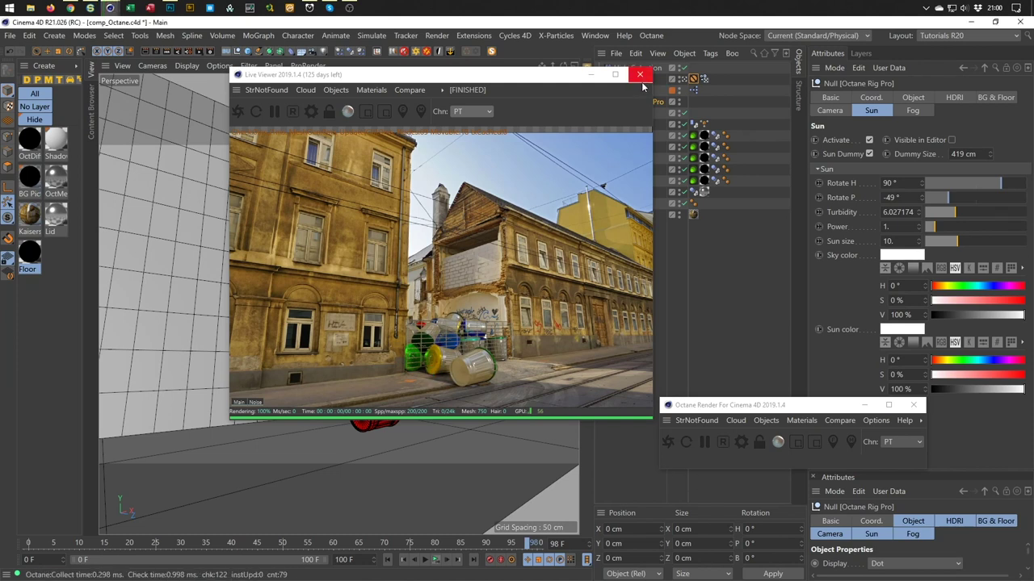
left_click(640, 74)
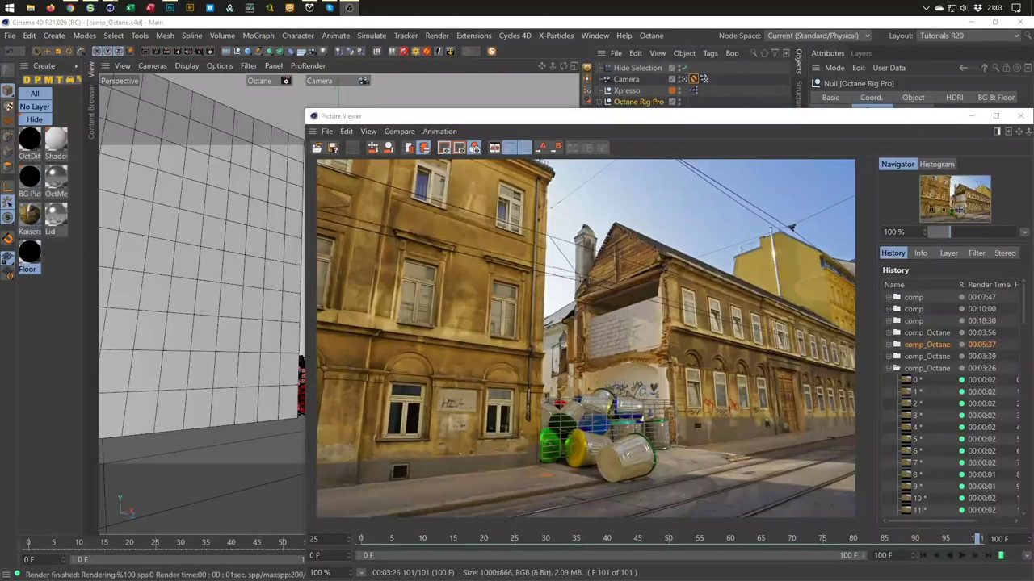
left_click(962, 557)
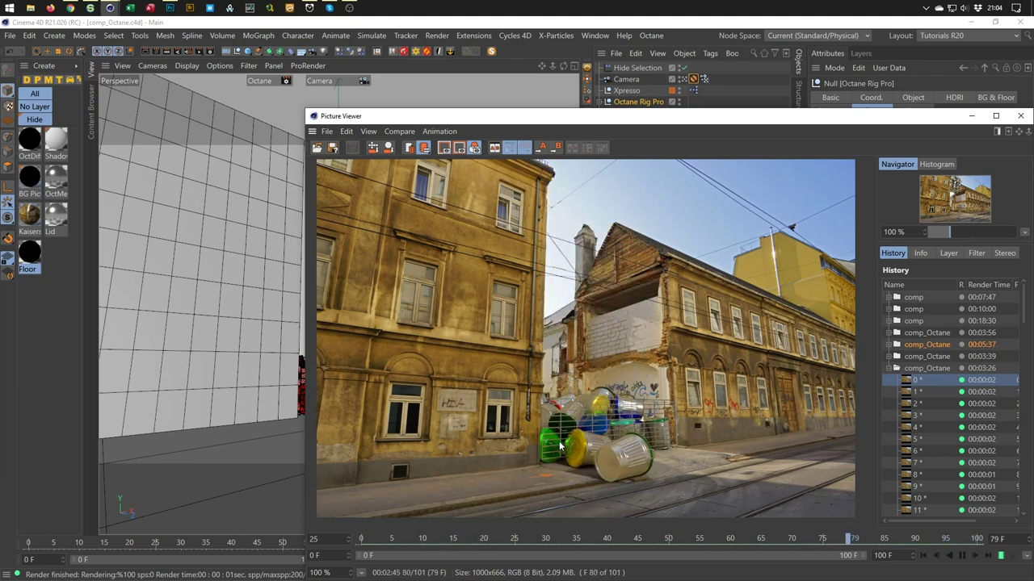
left_click_drag(688, 121, 576, 54)
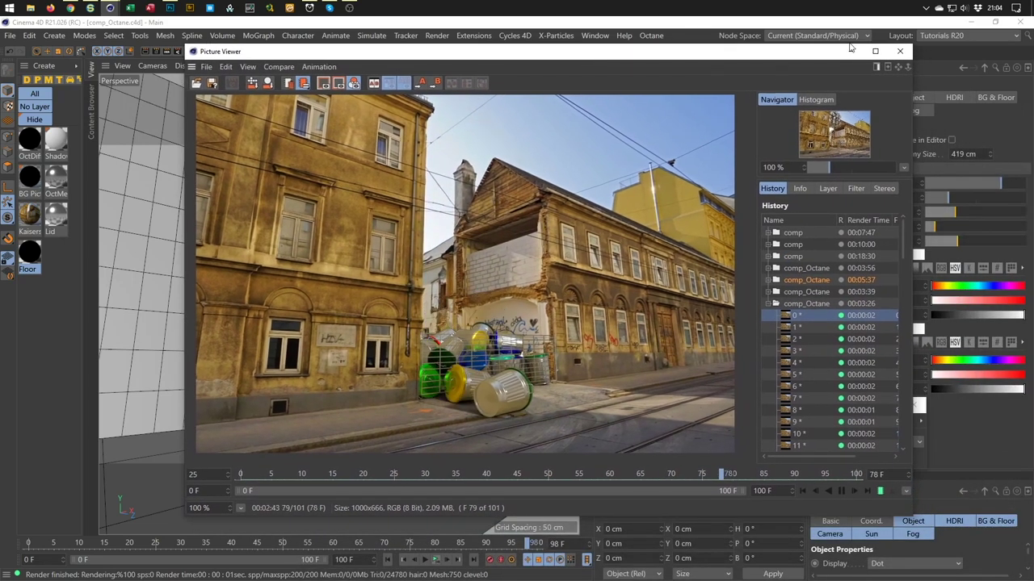
left_click(899, 51)
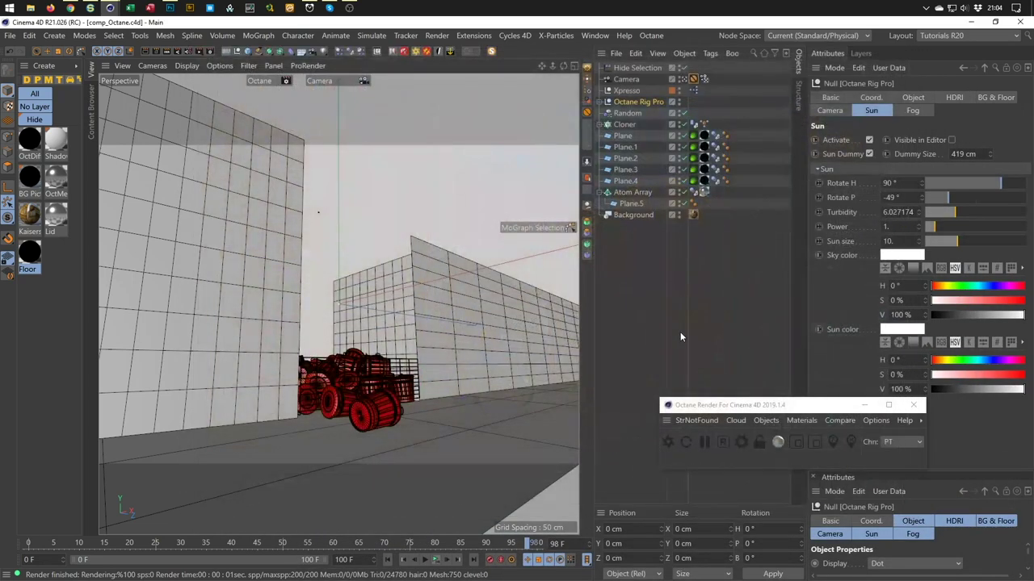
Enable Static noise on the Octane Settings Kernels tab, then render to the Picture Viewer with Shift+R.
left_click(741, 444)
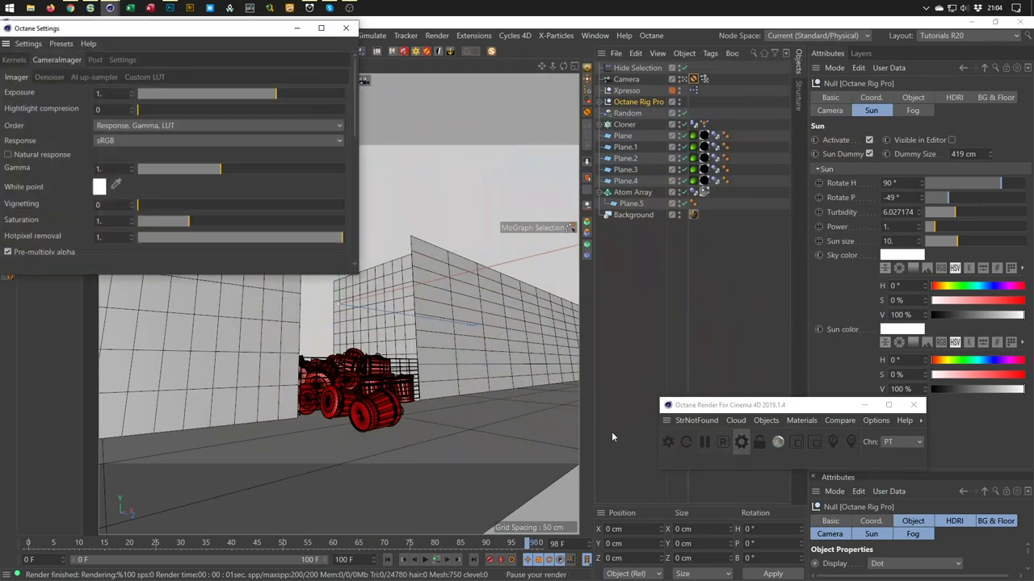
left_click_drag(354, 275, 420, 440)
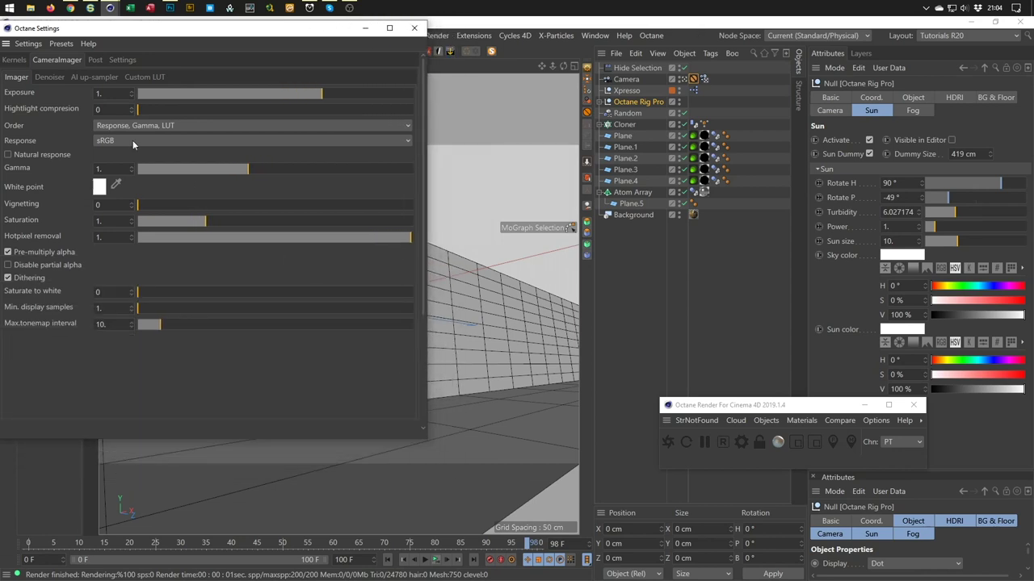
left_click(15, 60)
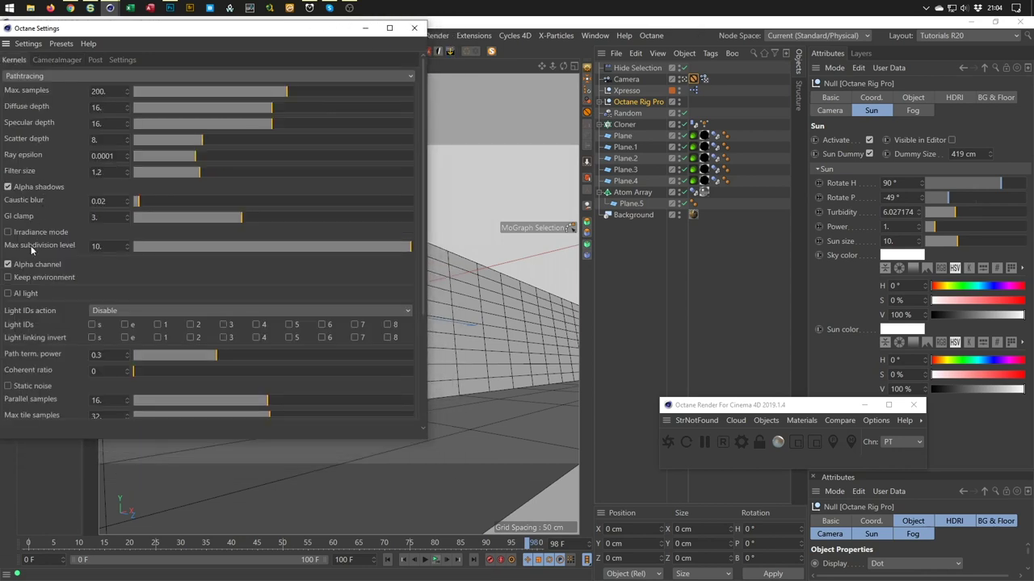
left_click(29, 388)
left_click_drag(347, 30, 456, 80)
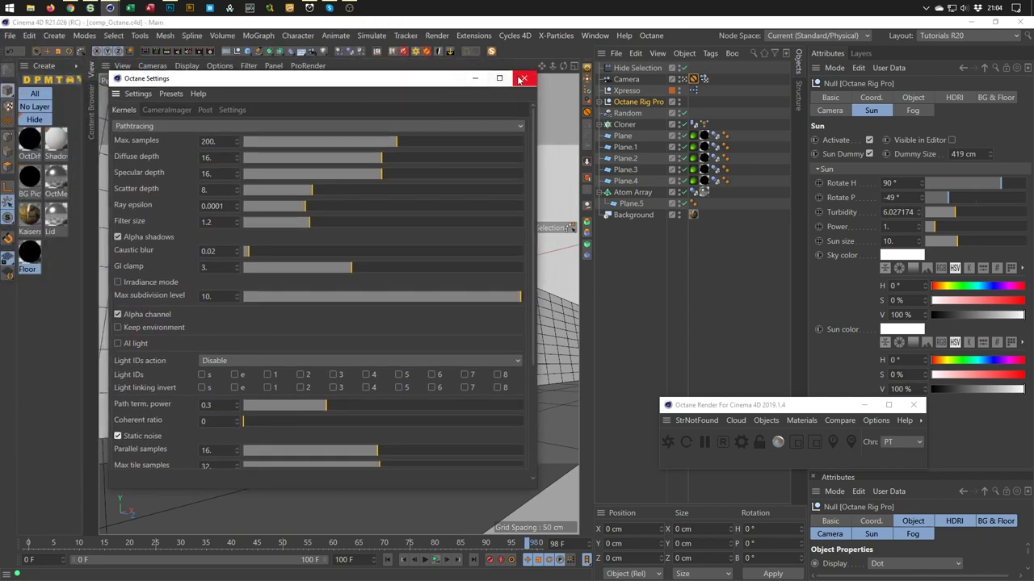
left_click(524, 78)
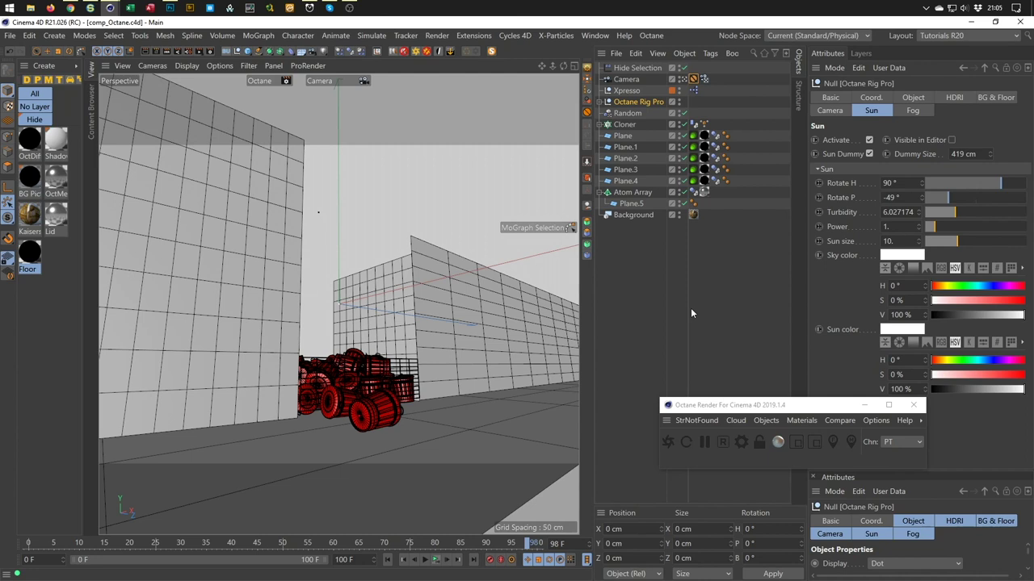
key("shift+r")
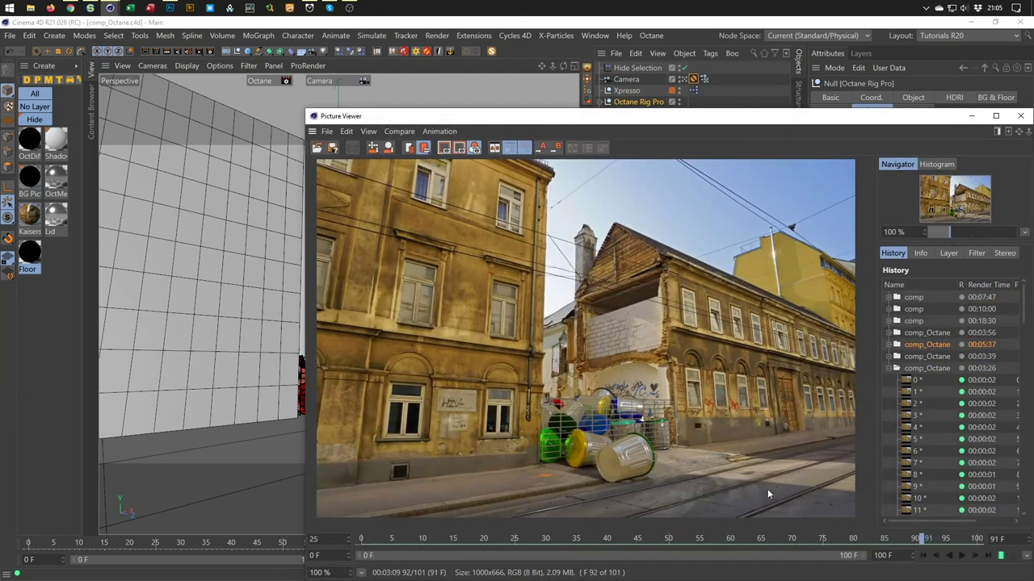